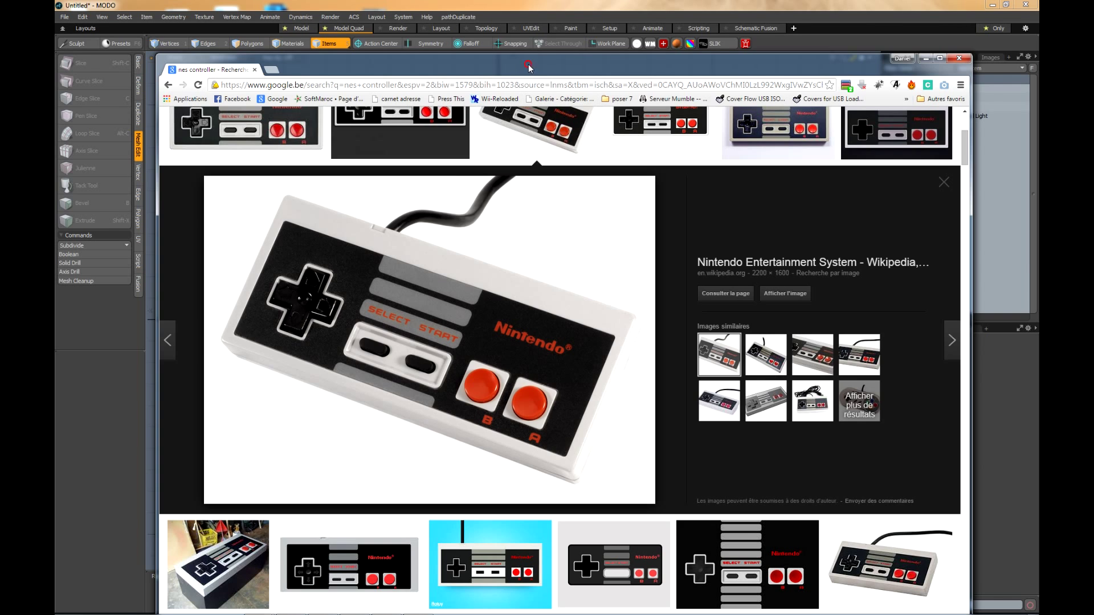
Move the browser window aside and place the Reg-NES-COntroller image in the front view as a backdrop.
drag(528, 67, 1093, 156)
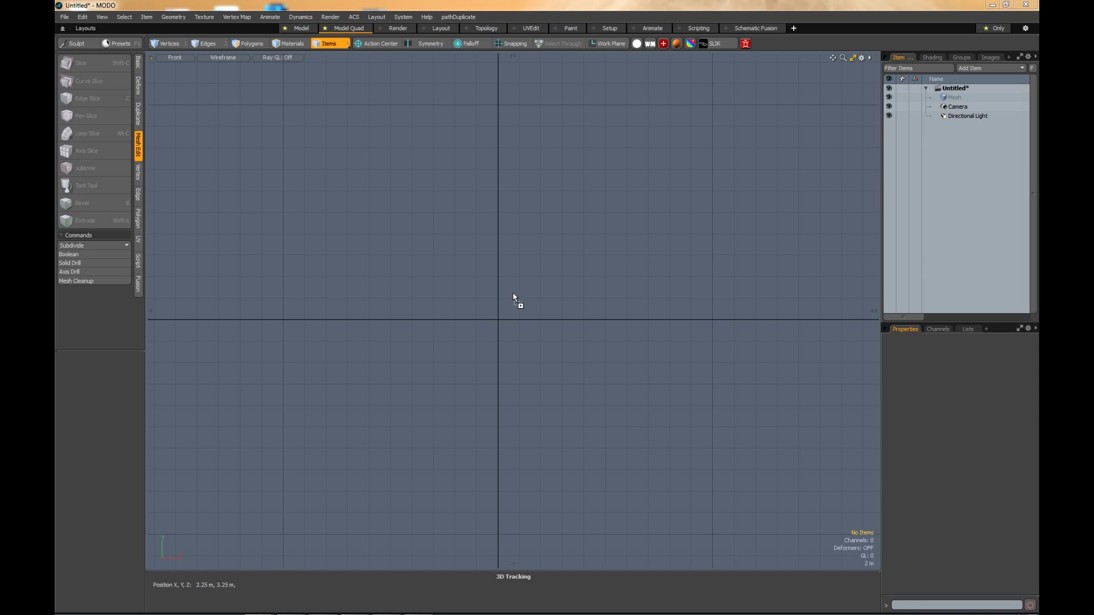
drag(505, 305, 507, 307)
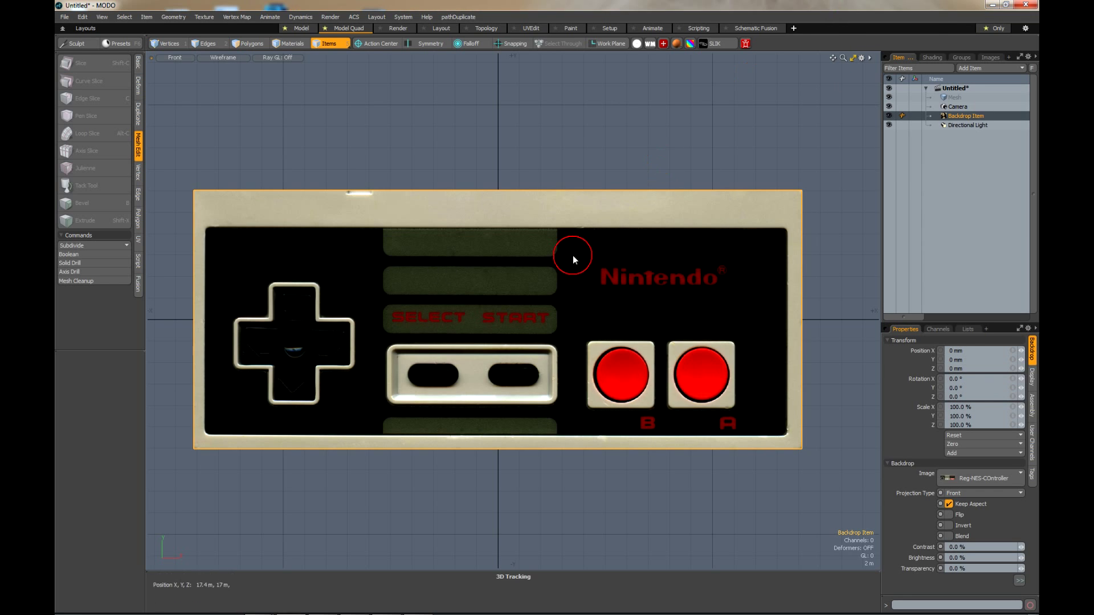
scroll(510, 316, down, 2)
scroll(471, 310, up, 2)
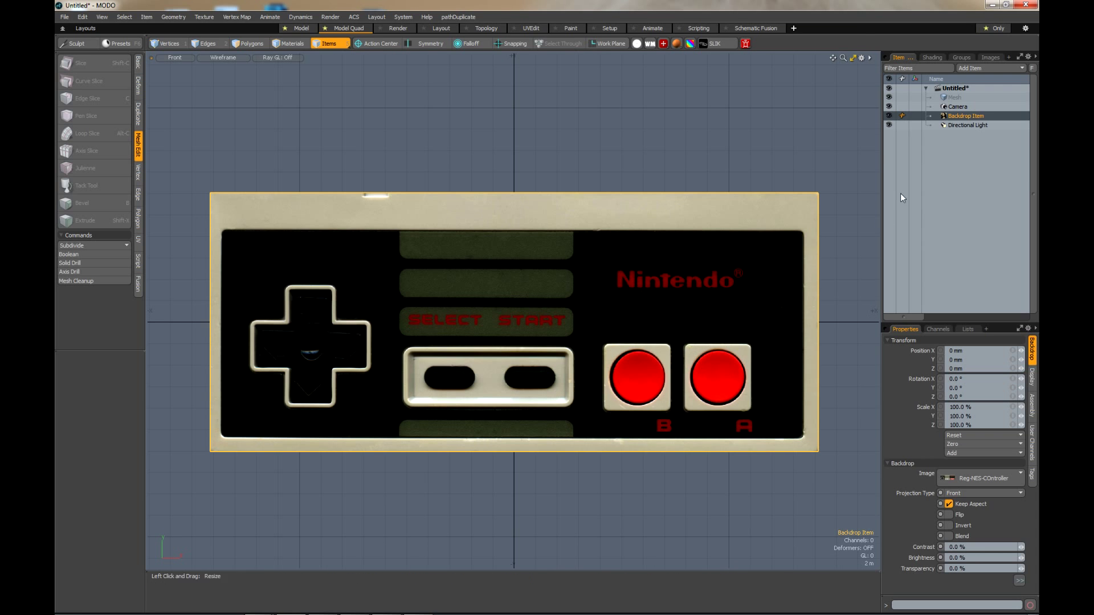
Draw a flat cube primitive over the controller's outline in the mesh, about 56.65 m wide and 24.15 m high.
click(953, 97)
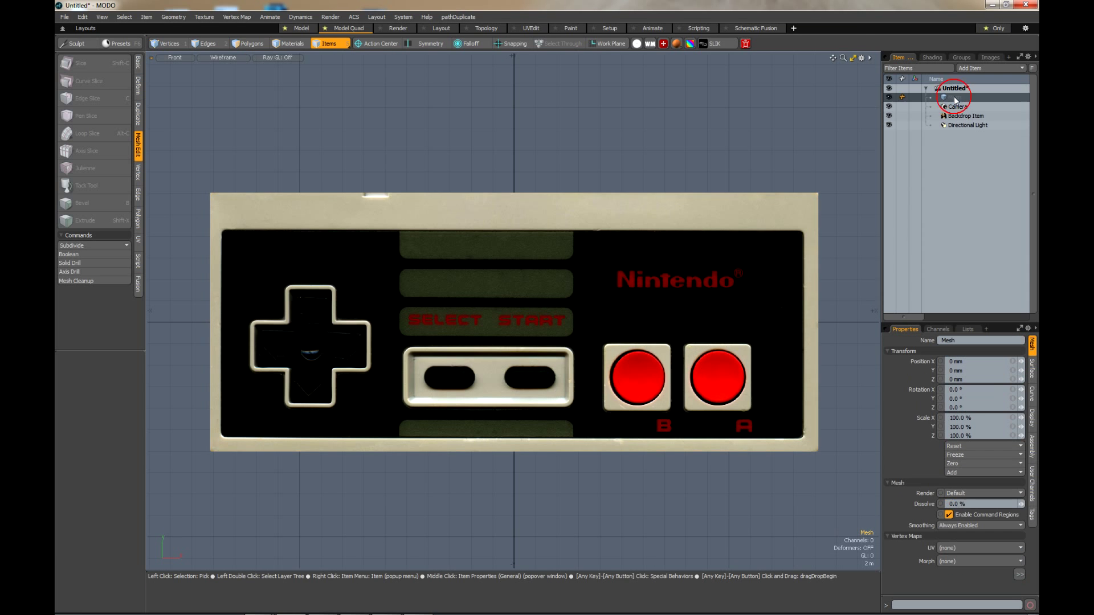
click(138, 61)
click(67, 65)
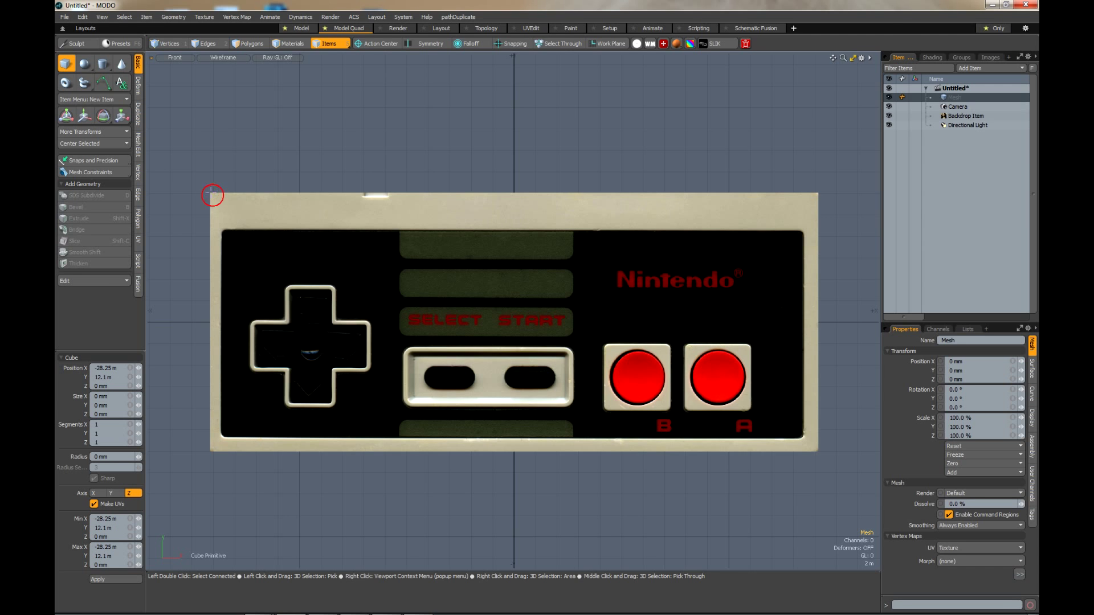
drag(215, 196, 822, 455)
Align the flat cube's right and left sides with the controller image, to about X 28.32 m and X -28.31 m.
scroll(813, 295, up, 5)
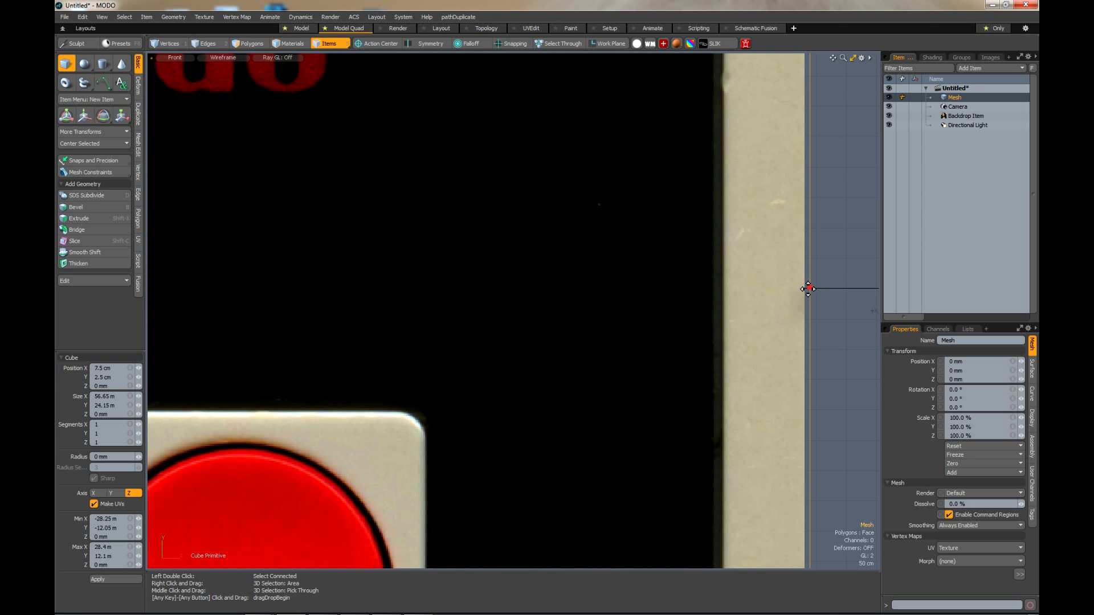
drag(809, 287, 805, 287)
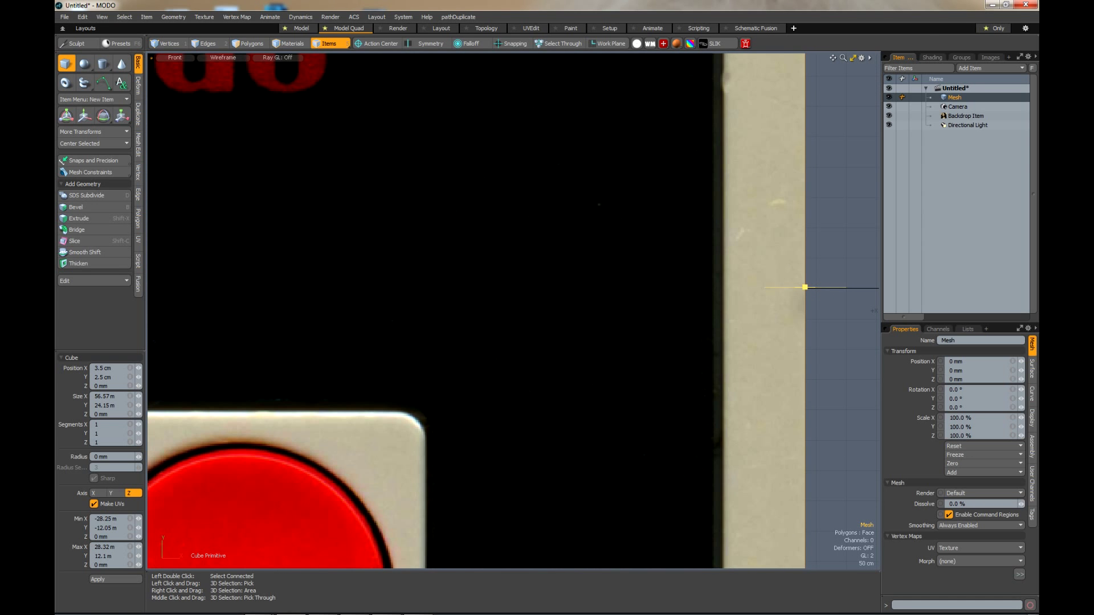
scroll(805, 286, down, 5)
scroll(606, 375, up, 5)
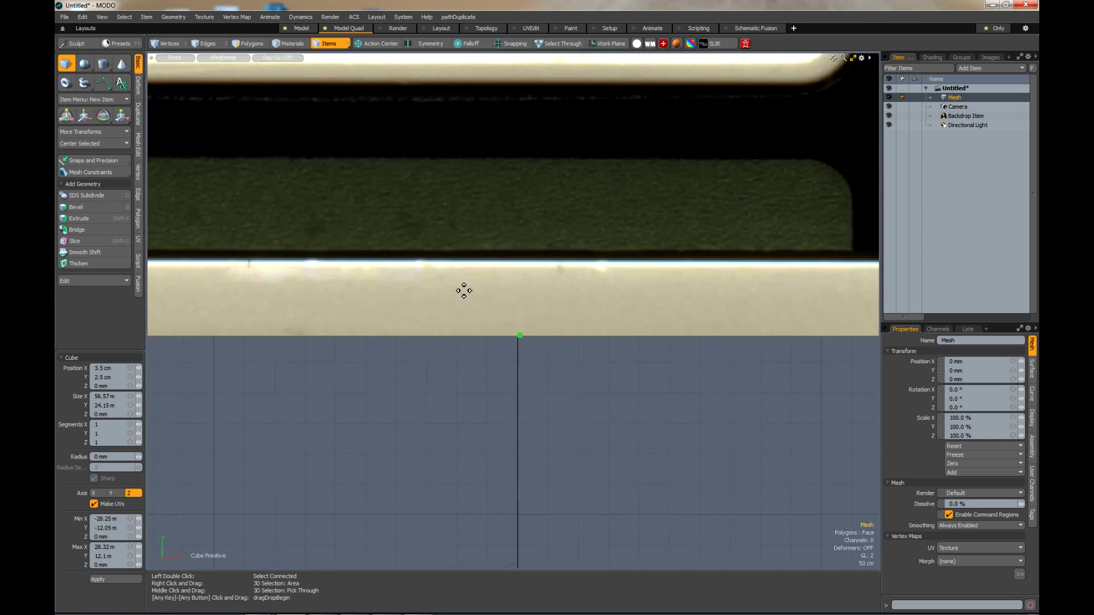
scroll(541, 344, down, 5)
scroll(402, 304, up, 7)
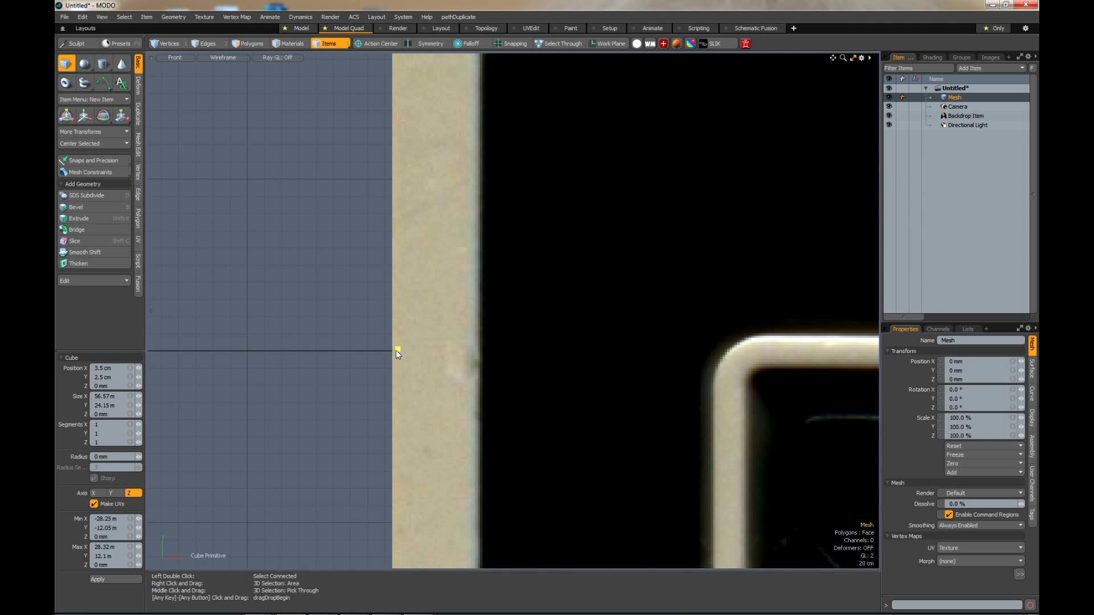
drag(397, 352, 392, 350)
scroll(392, 351, down, 5)
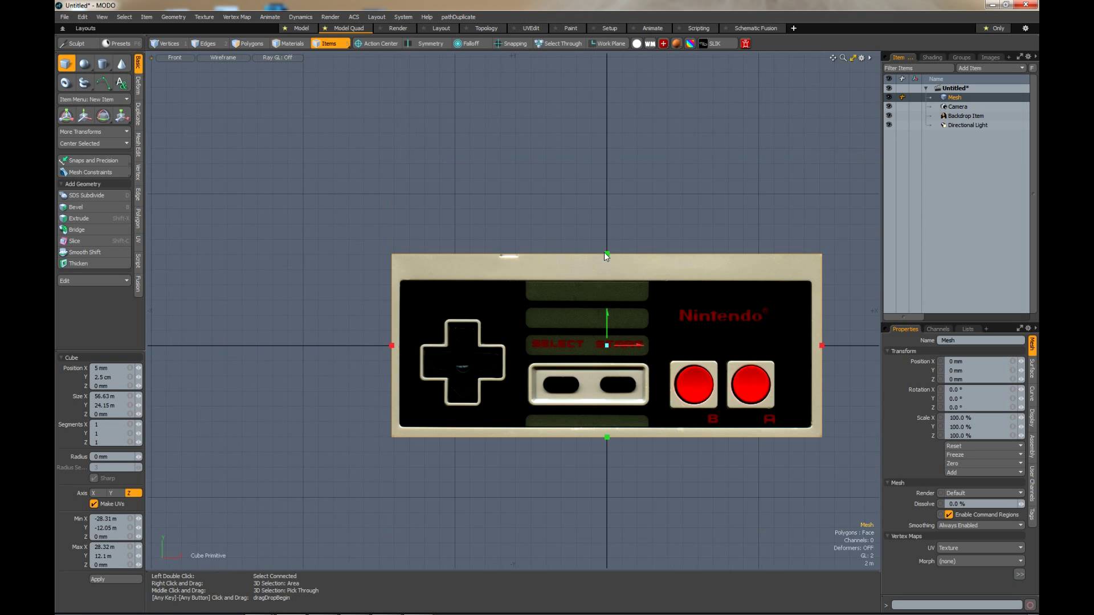
Align the flat cube's upper side with the image at about Y 12.06 m and finish the Cube tool.
scroll(584, 272, up, 6)
scroll(583, 272, up, 2)
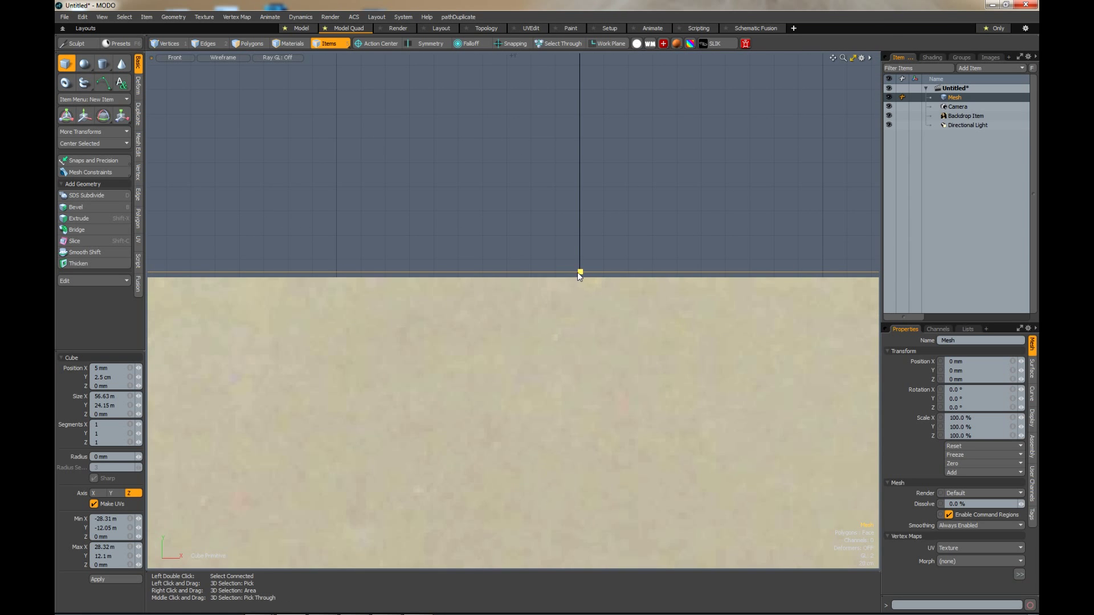
drag(580, 272, 580, 277)
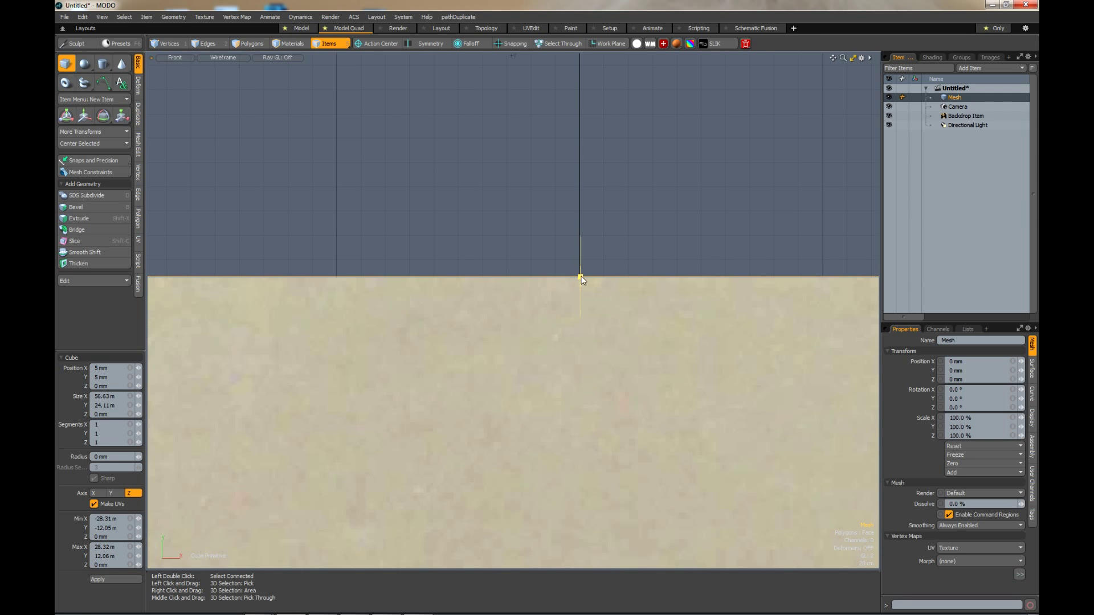
scroll(580, 278, down, 8)
key(space)
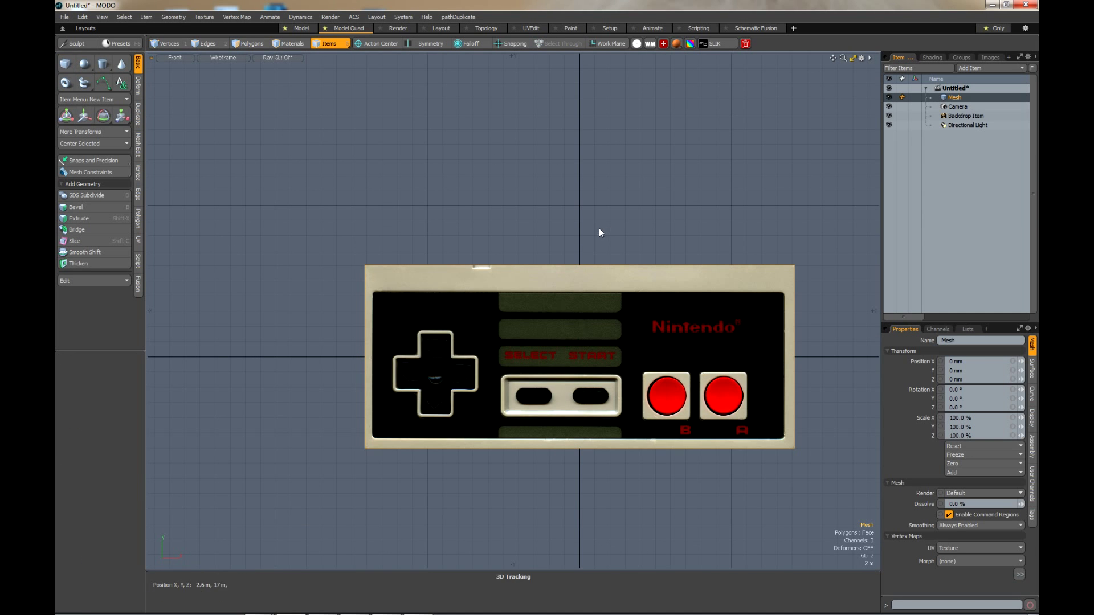
Switch to the four-view layout and move the backdrop behind the mesh to about Z -20.2 m.
click(852, 58)
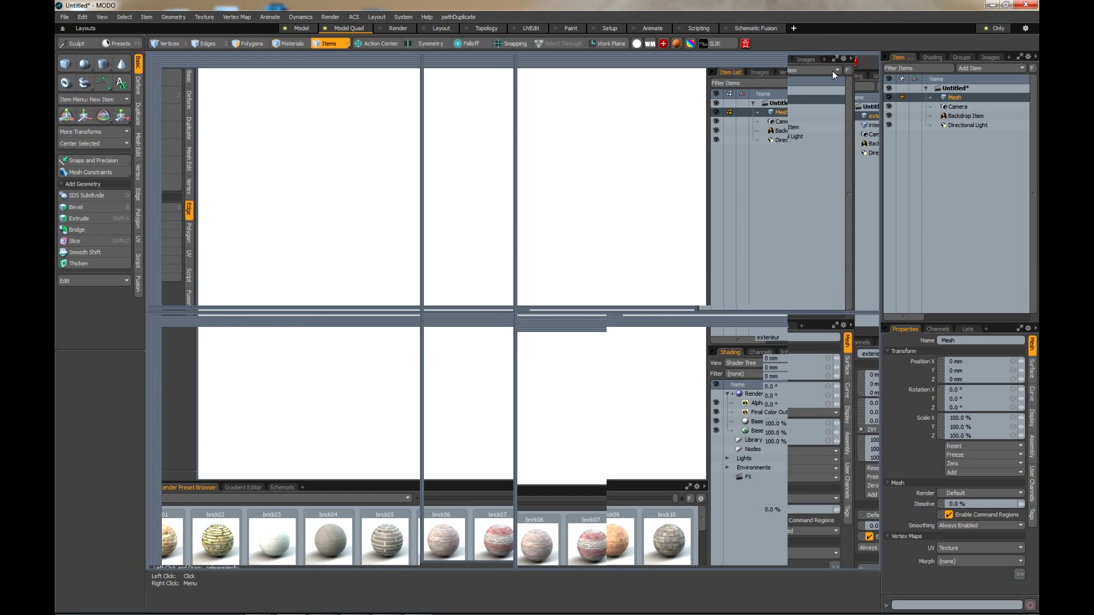
scroll(602, 88, up, 3)
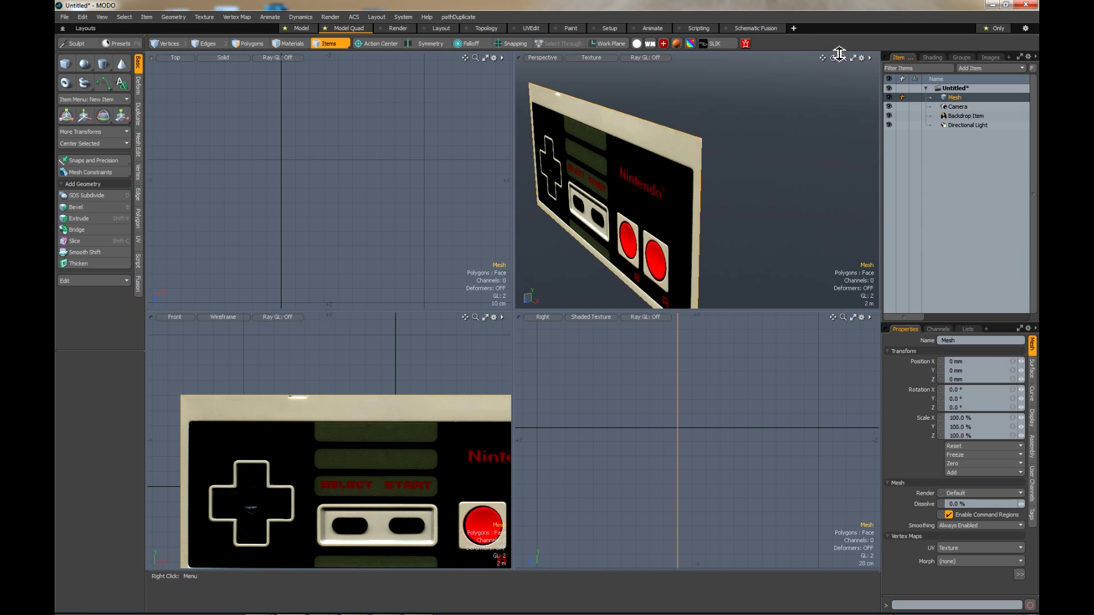
drag(825, 57, 945, 119)
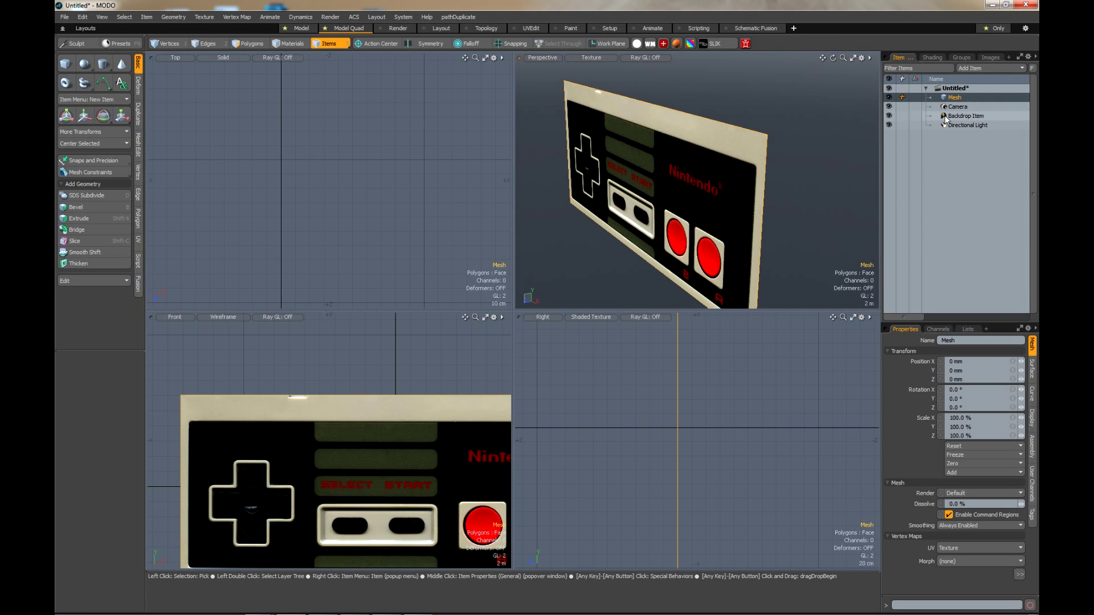
click(950, 117)
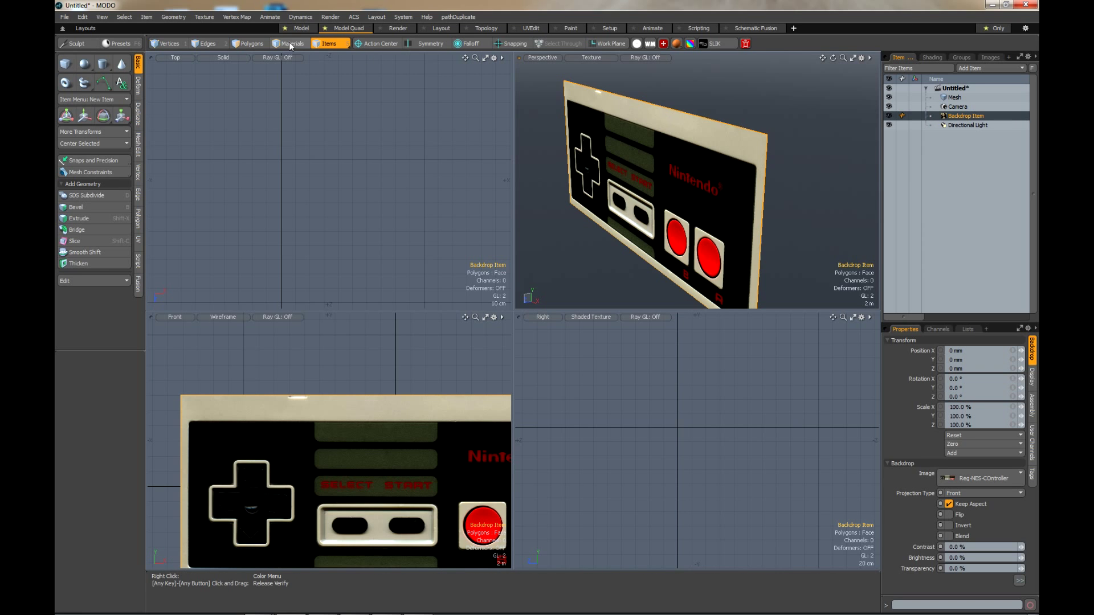
key(y)
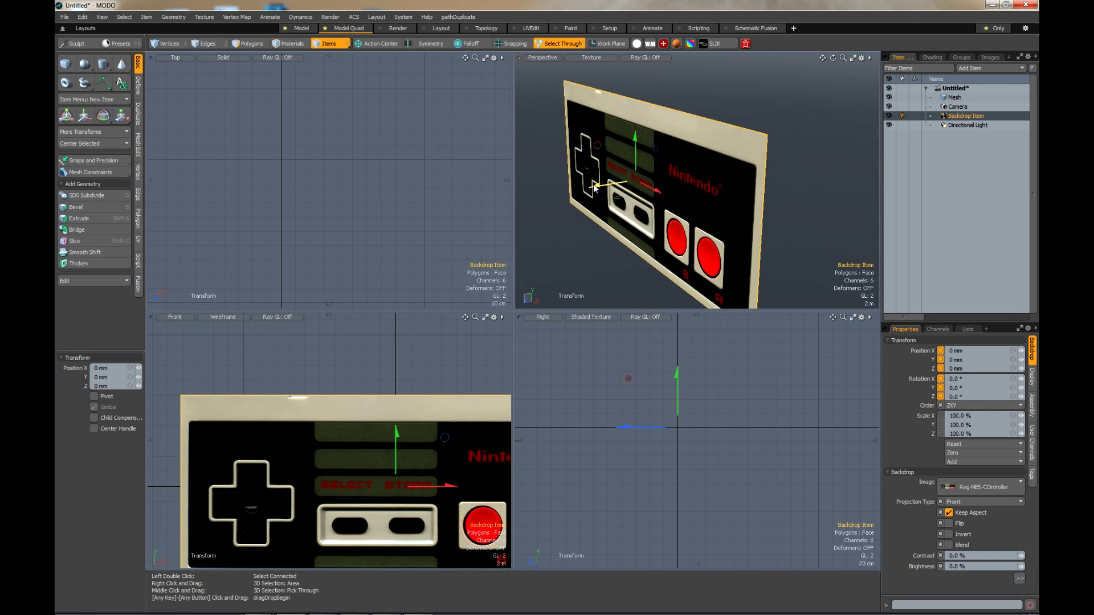
drag(610, 183, 706, 182)
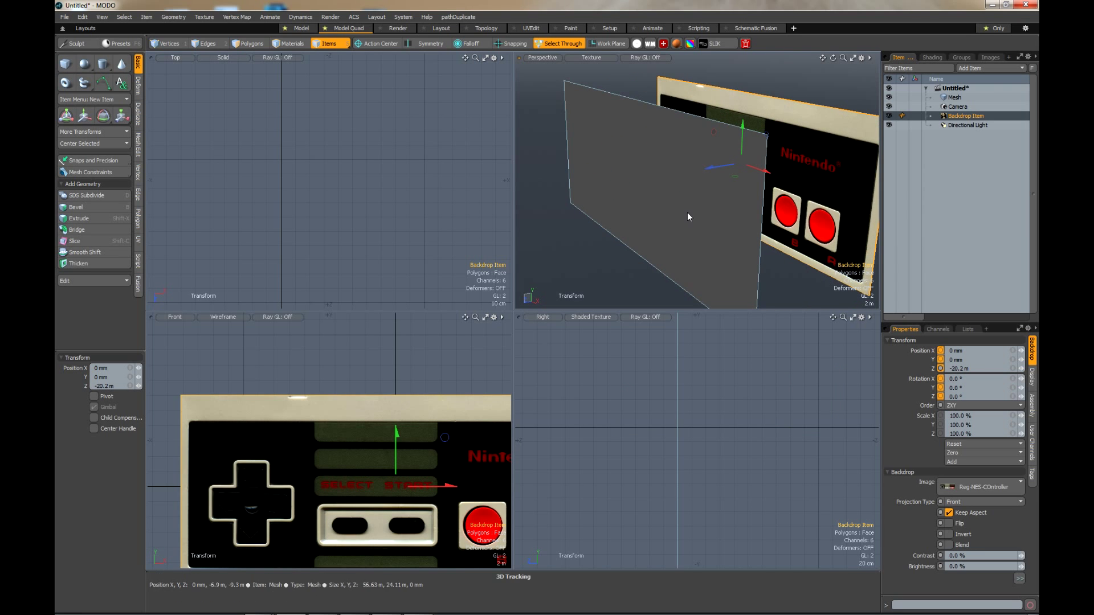
Thicken the mesh's rectangular polygon with an offset of about -4.6 m, then finish the tool and deselect the polygon.
click(954, 98)
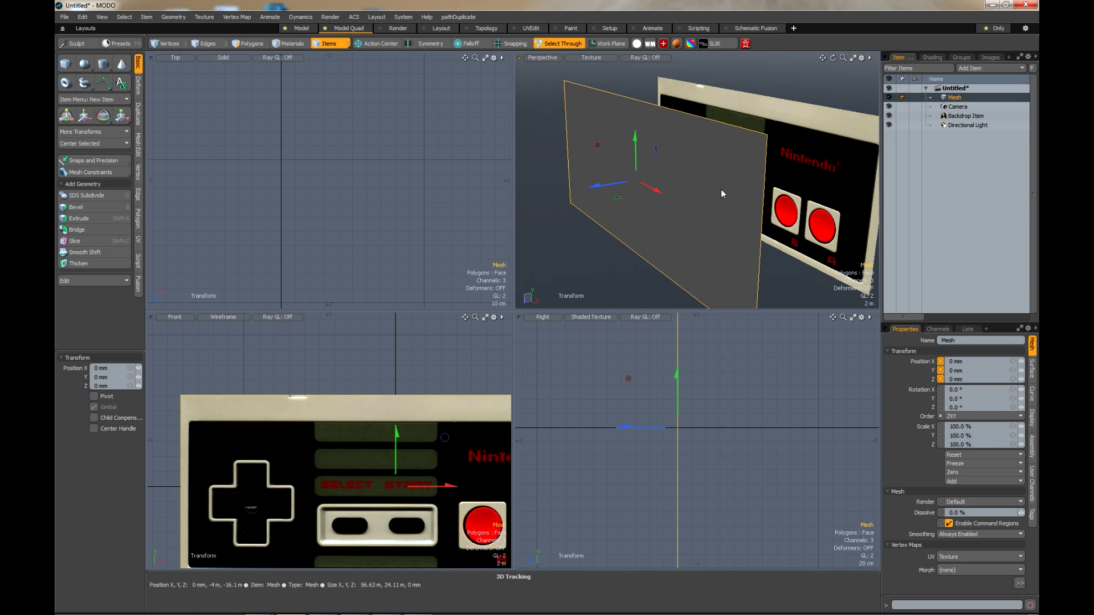
key(space)
click(254, 43)
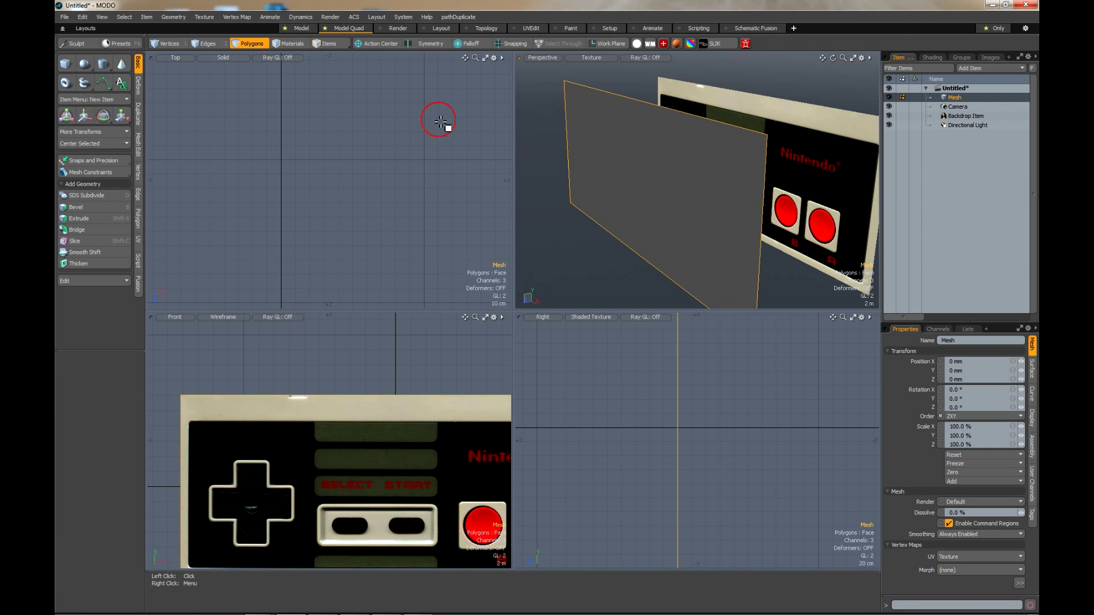
click(679, 182)
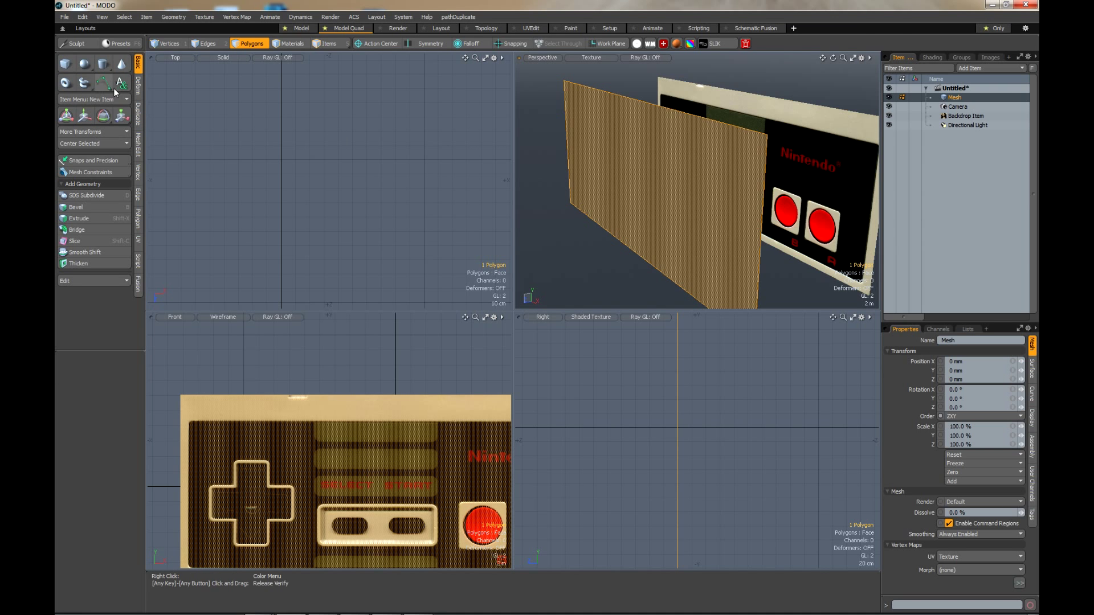
click(138, 218)
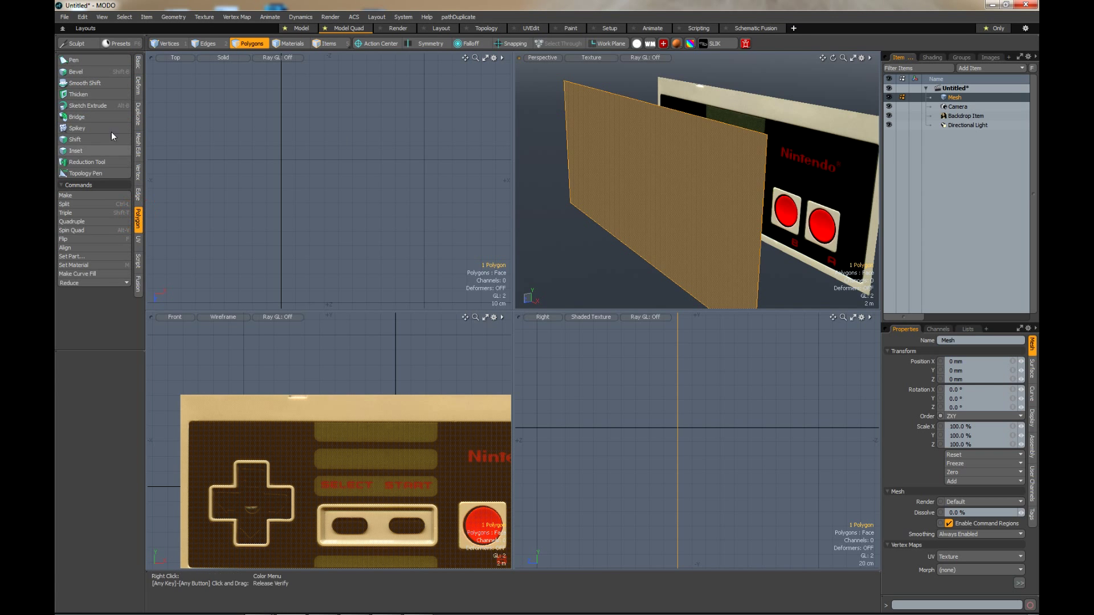
click(80, 94)
click(613, 186)
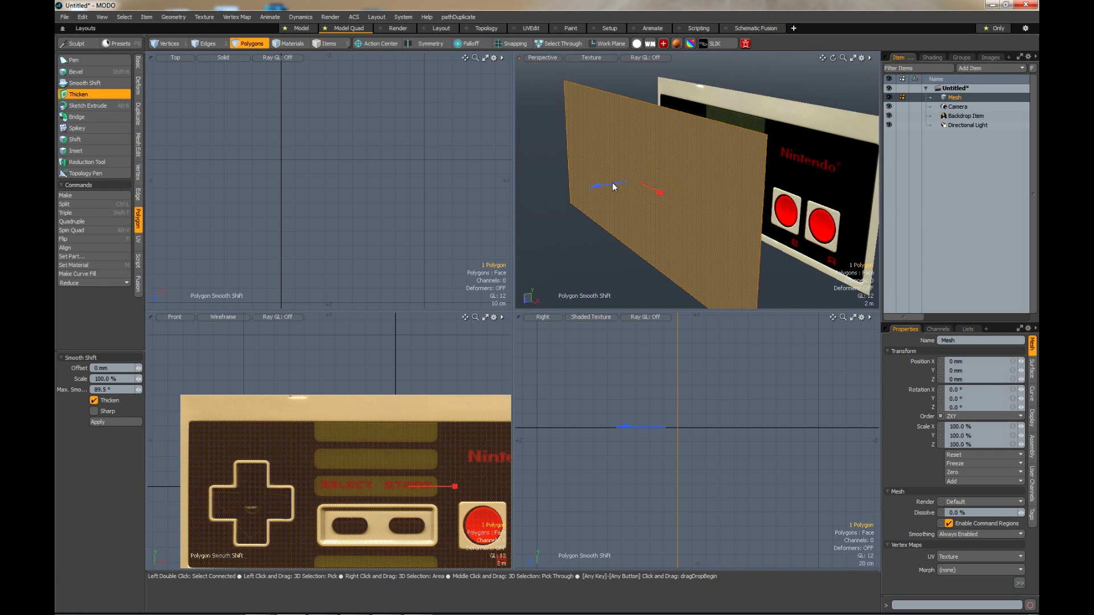
drag(593, 190, 521, 195)
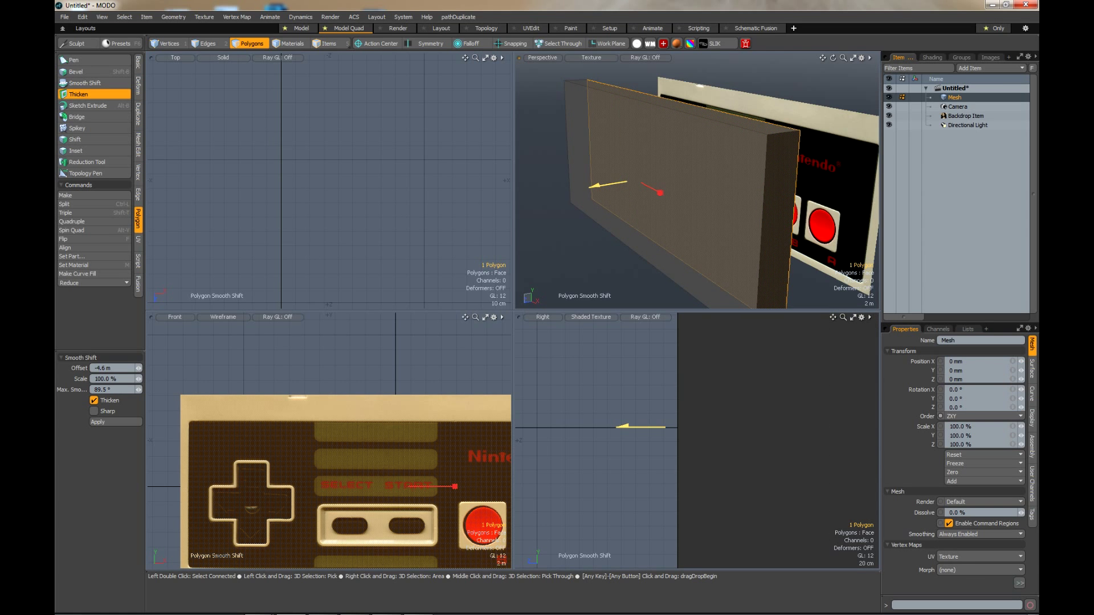
key(space)
click(577, 234)
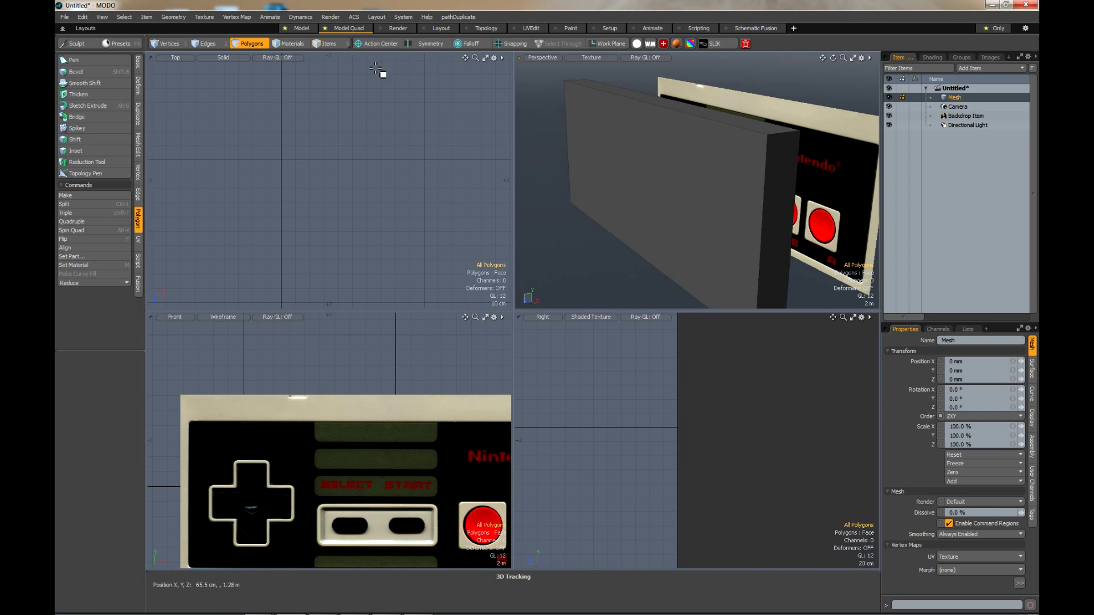
Select all twelve edges of the controller box in edge mode.
click(205, 44)
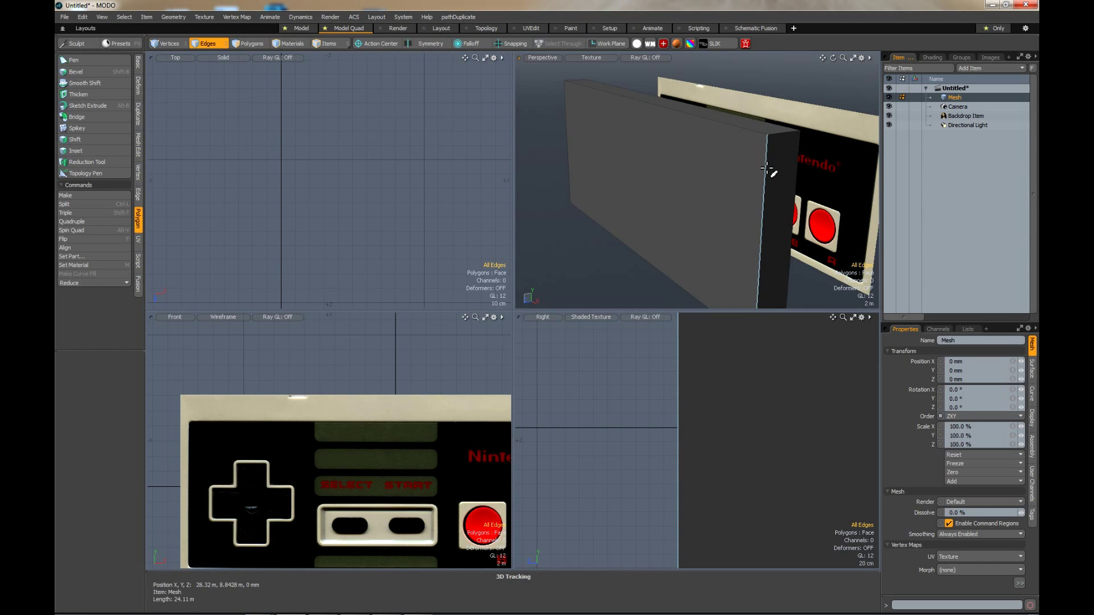
double_click(766, 166)
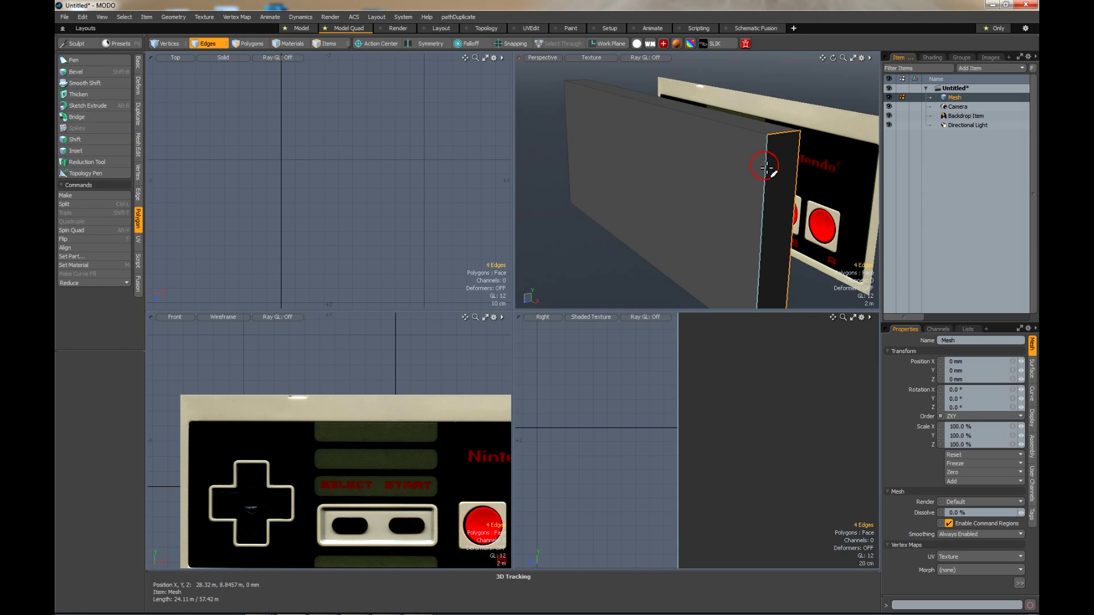
shift+click(749, 133)
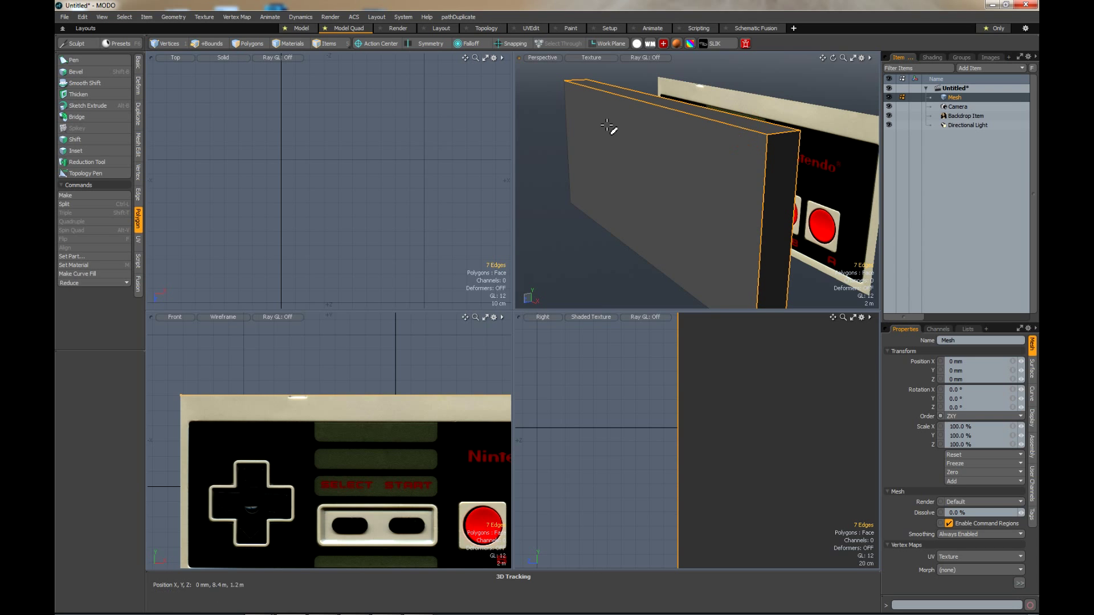
shift+double_click(569, 117)
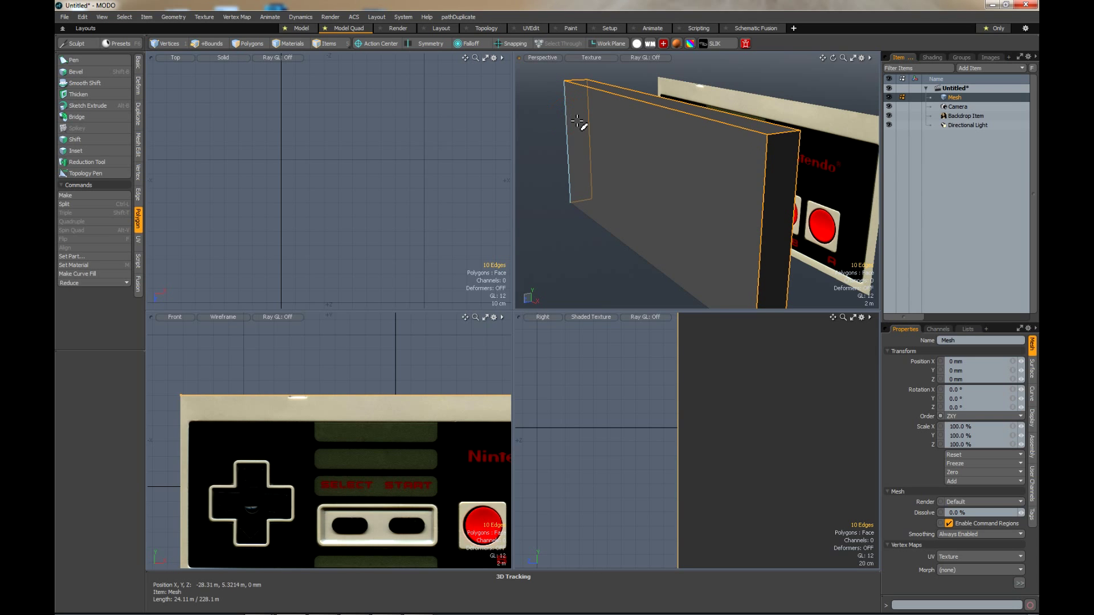
shift+click(605, 229)
scroll(581, 194, down, 3)
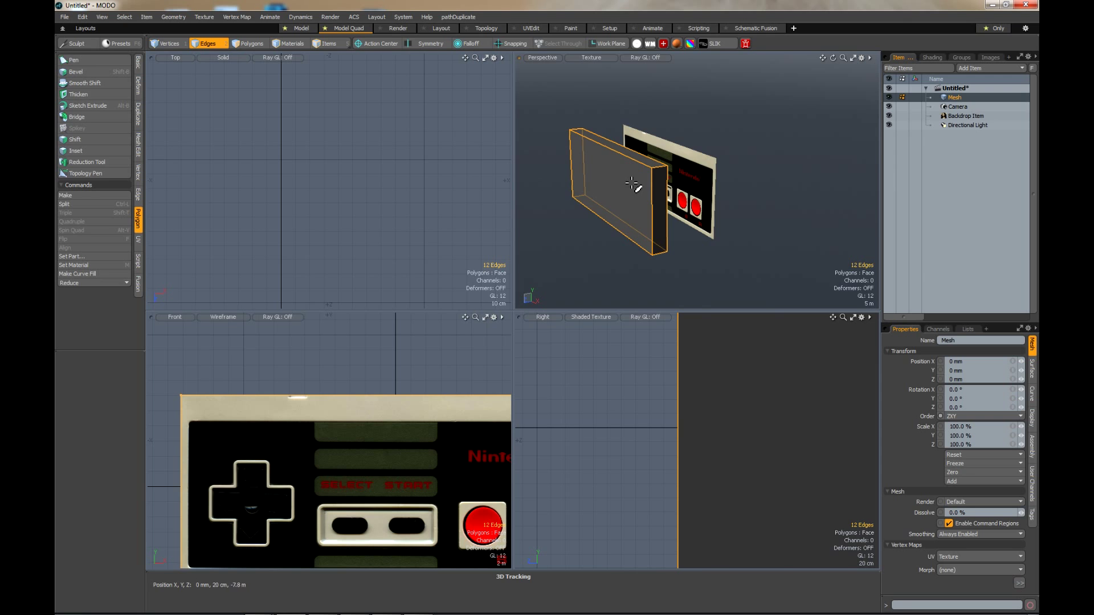
scroll(632, 183, up, 4)
scroll(665, 162, up, 4)
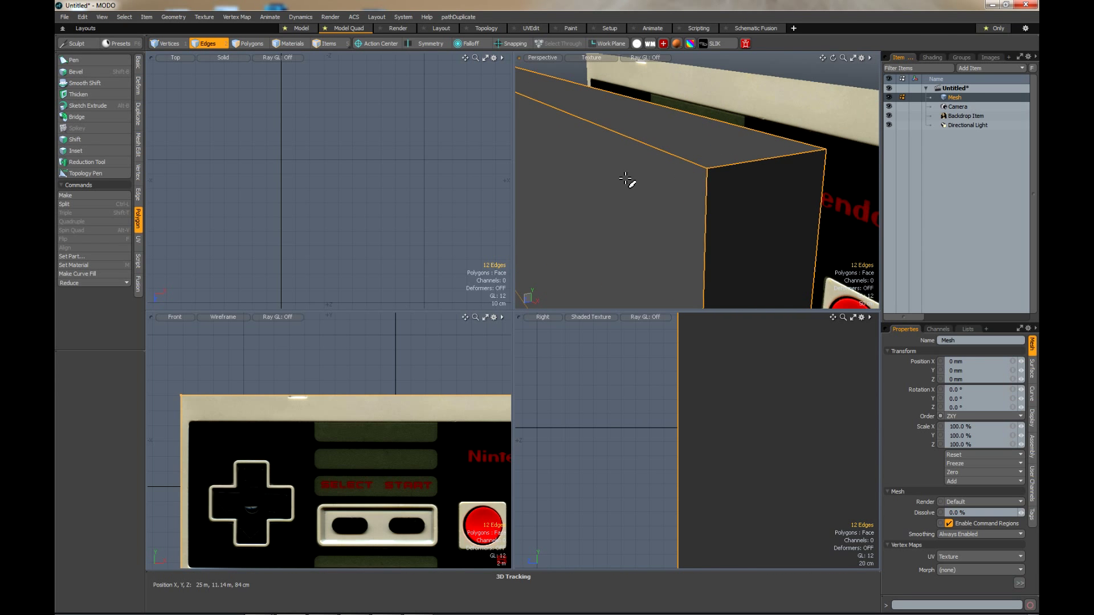
scroll(626, 180, down, 7)
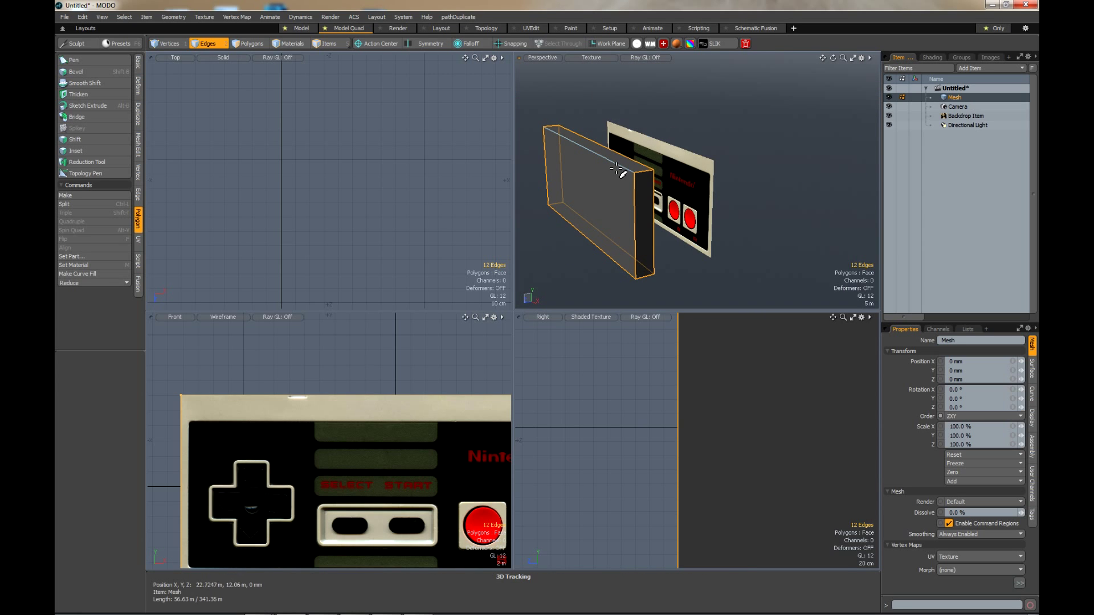
Deselect the box's eight long front and back outline edges, keeping only the four corner depth edges selected.
ctrl+drag(611, 171, 616, 154)
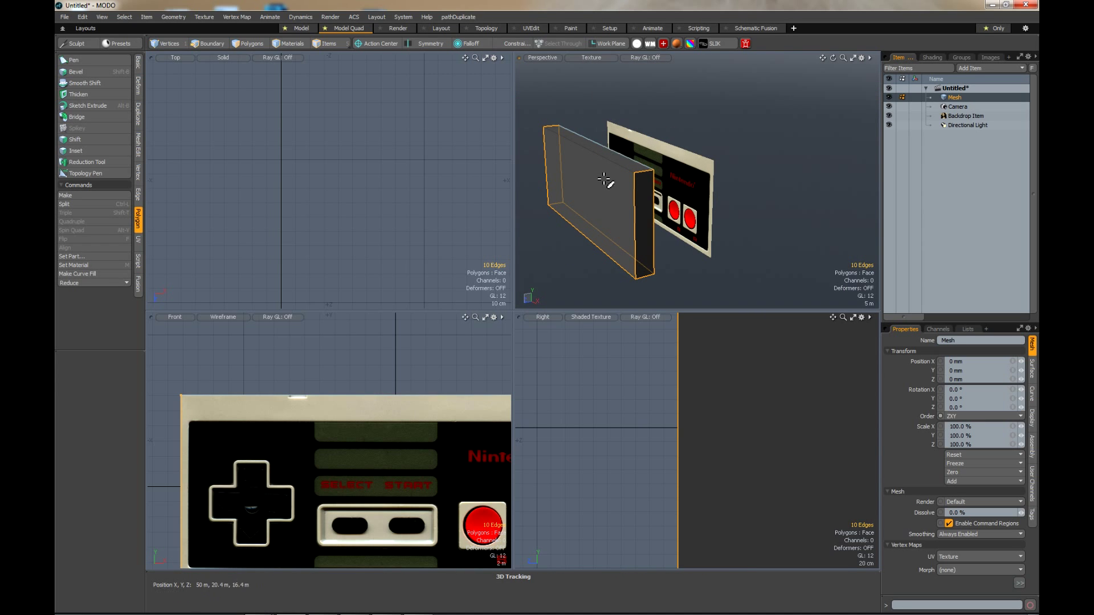
ctrl+click(558, 174)
ctrl+drag(591, 242, 670, 230)
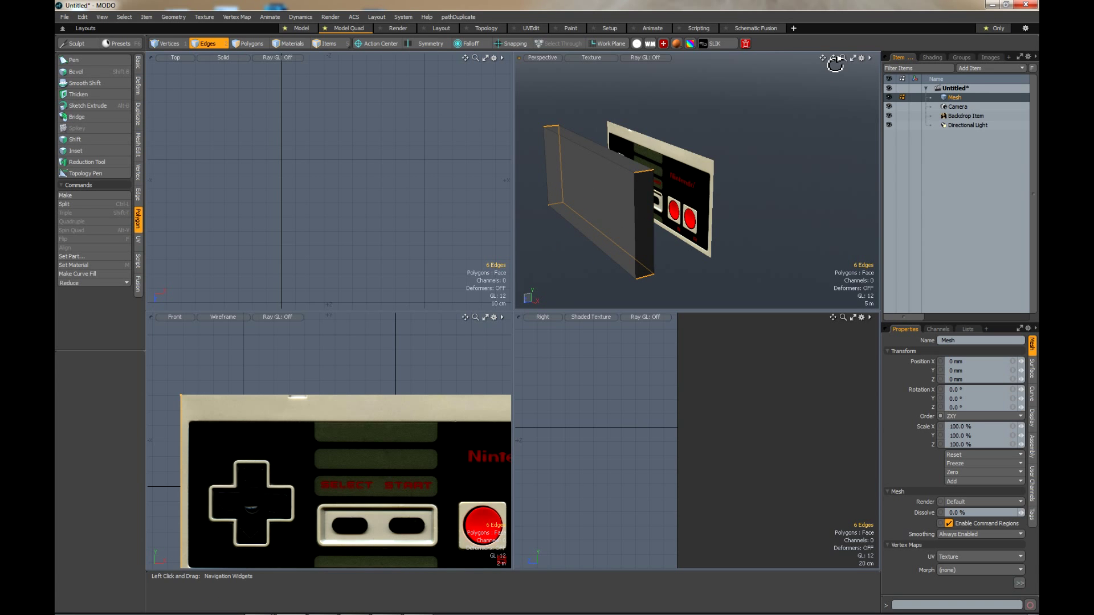
drag(832, 57, 889, 61)
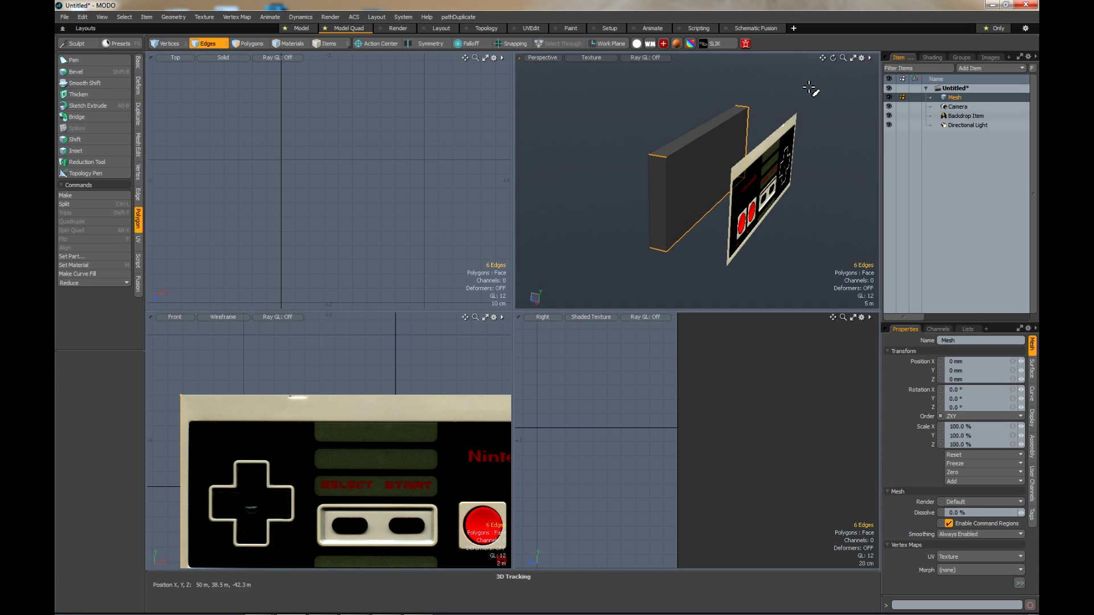
ctrl+click(748, 134)
ctrl+click(696, 236)
drag(831, 59, 827, 60)
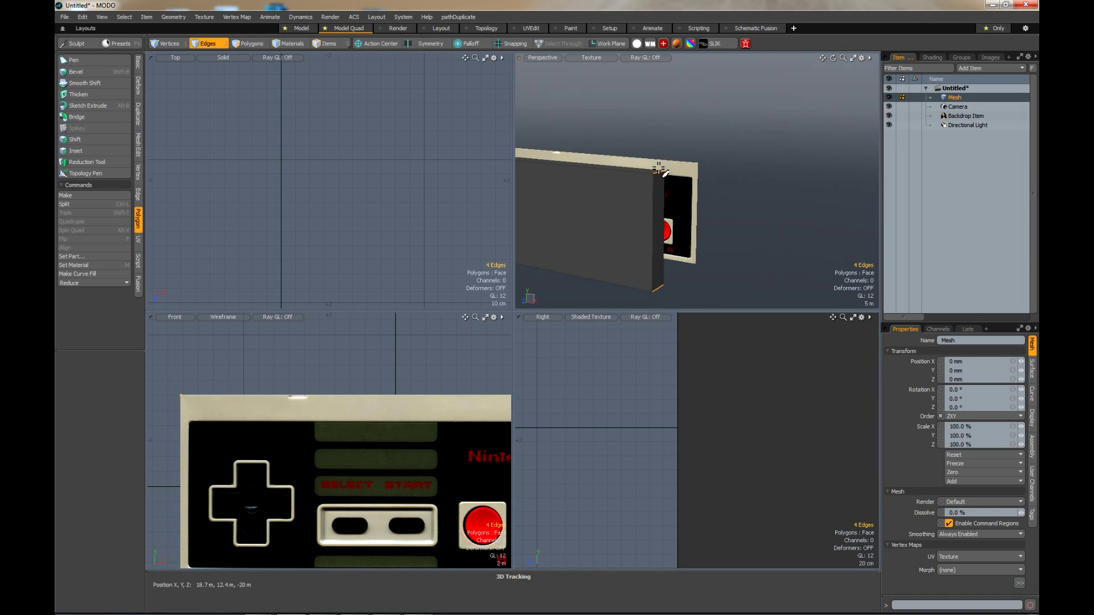
Bevel the box's four corner edges by 1.8 m with a round level of 12, and finish the tool.
scroll(663, 166, up, 5)
key(b)
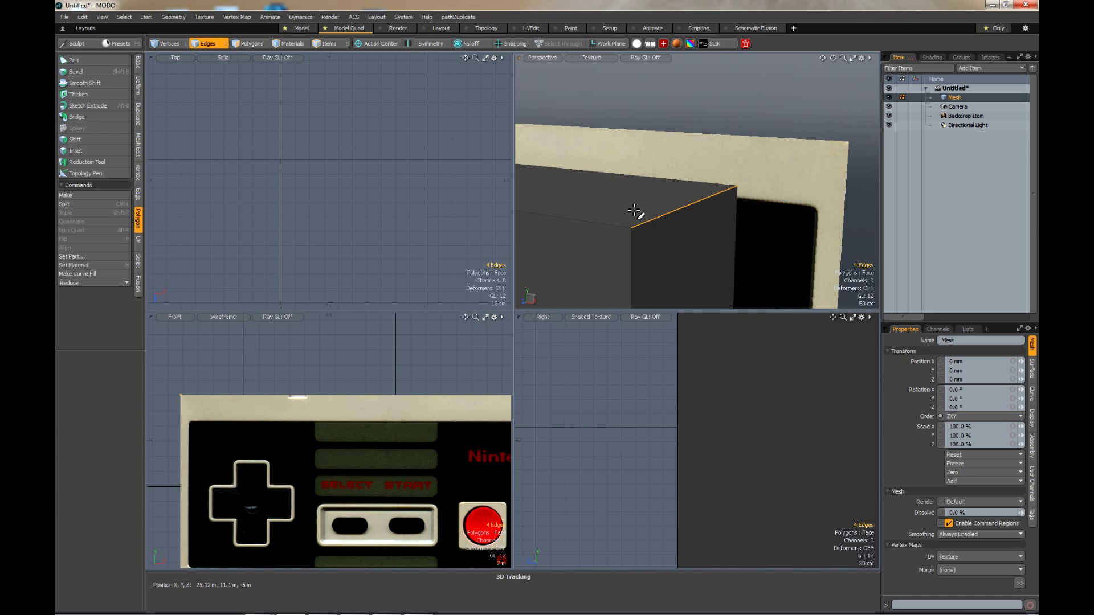
drag(623, 215, 710, 218)
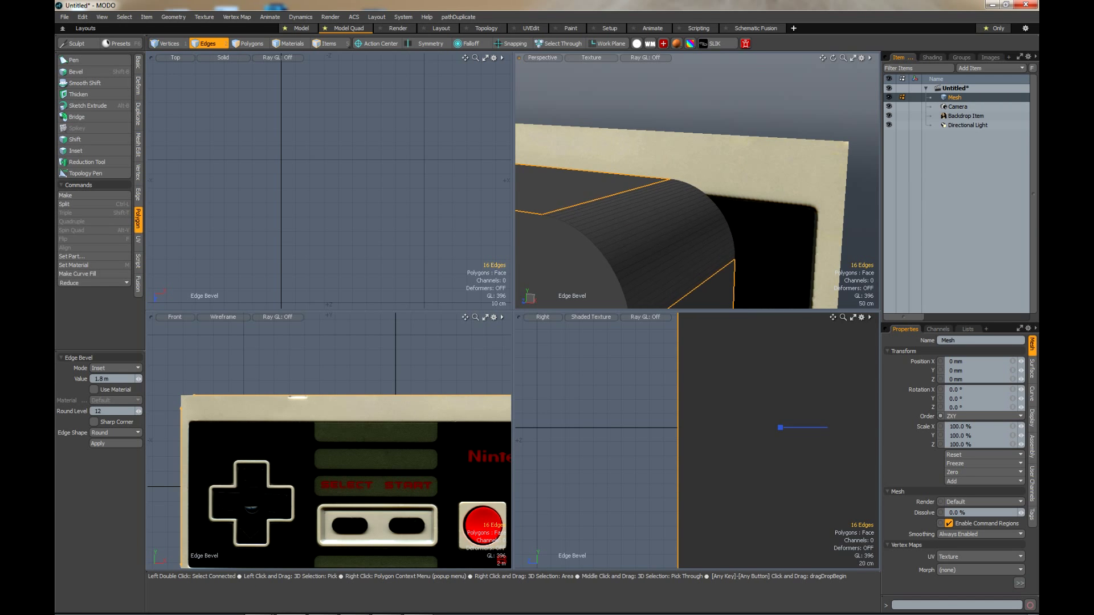
scroll(744, 153, down, 5)
scroll(744, 152, up, 2)
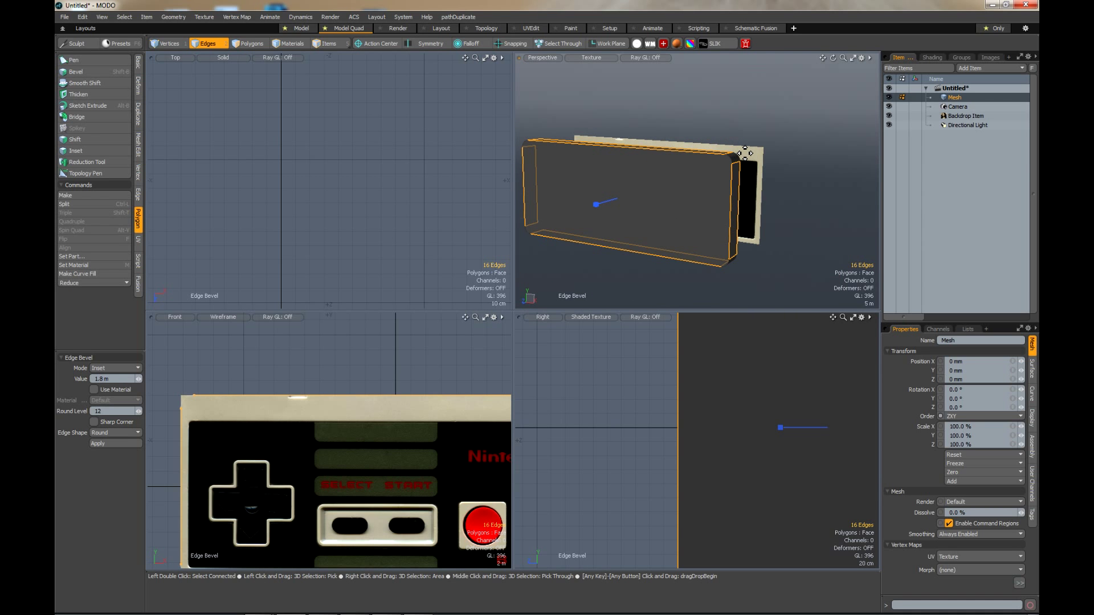
key(q)
Clear the edge selection and select the complete front and back outline edge loops of the rounded box.
scroll(744, 152, up, 6)
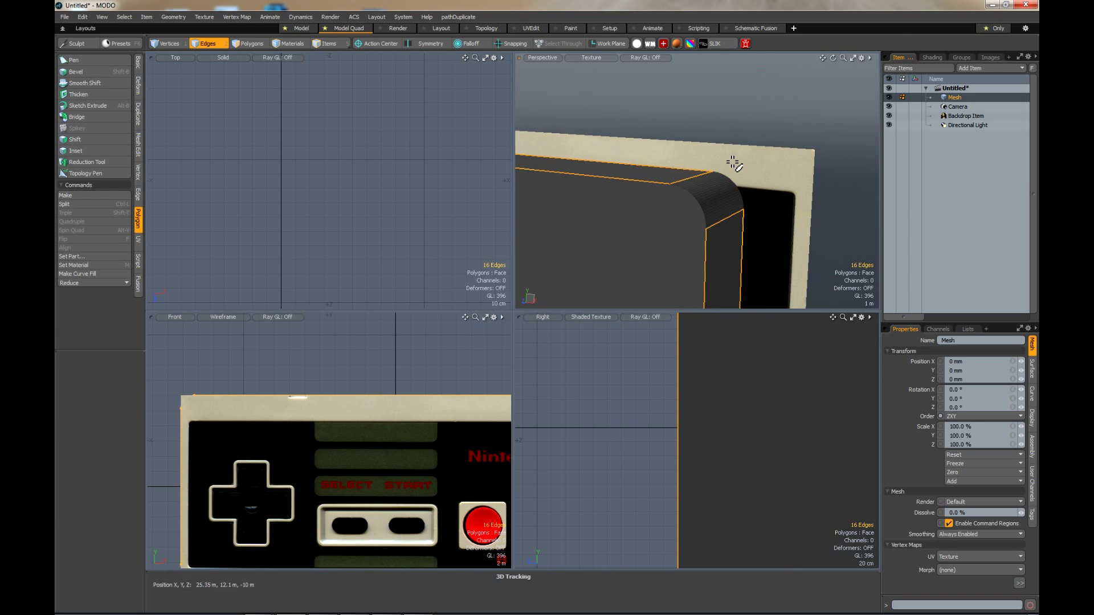
key(Escape)
click(597, 175)
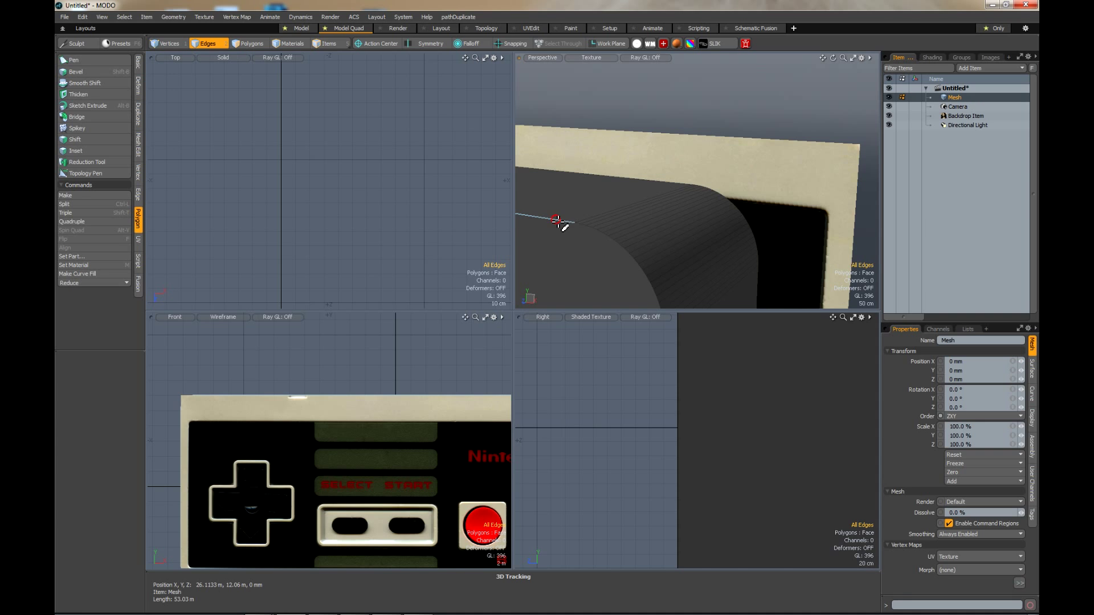
double_click(558, 221)
scroll(650, 165, down, 6)
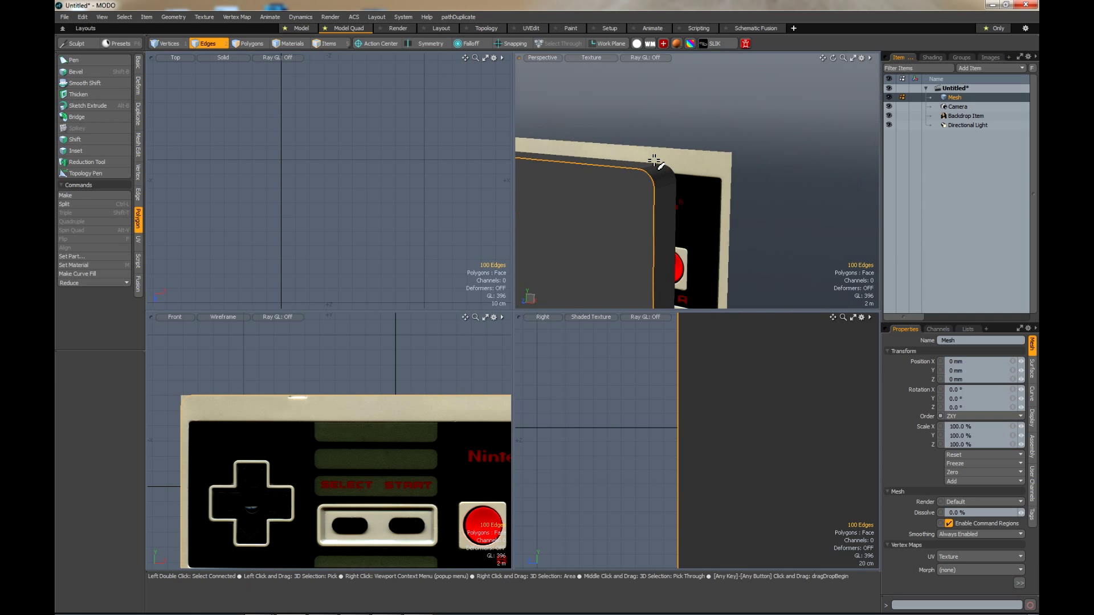
shift+double_click(664, 203)
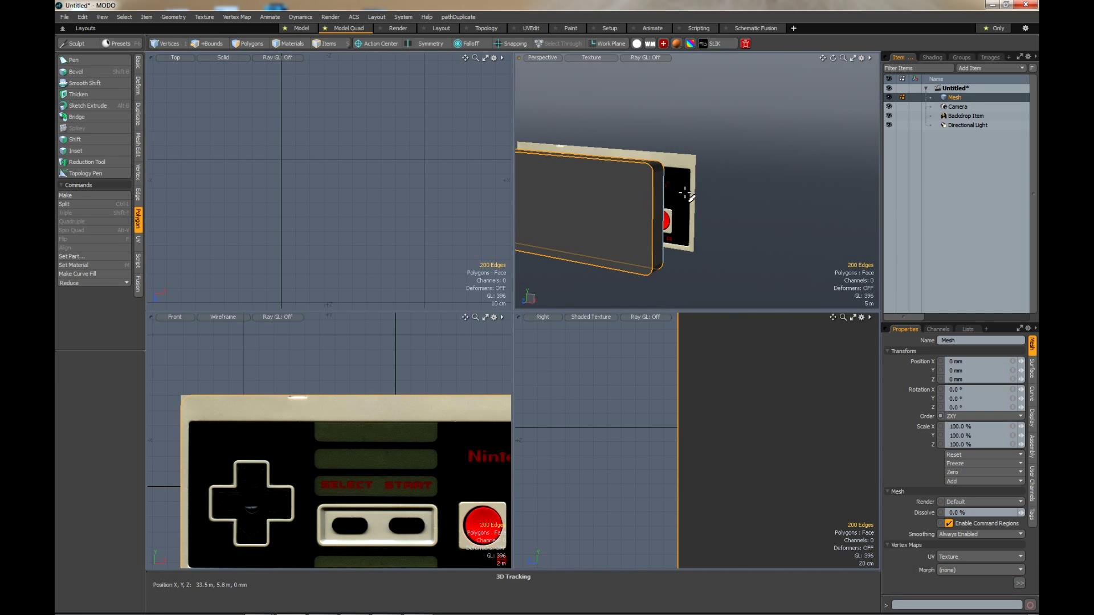
scroll(686, 194, down, 2)
scroll(700, 171, up, 5)
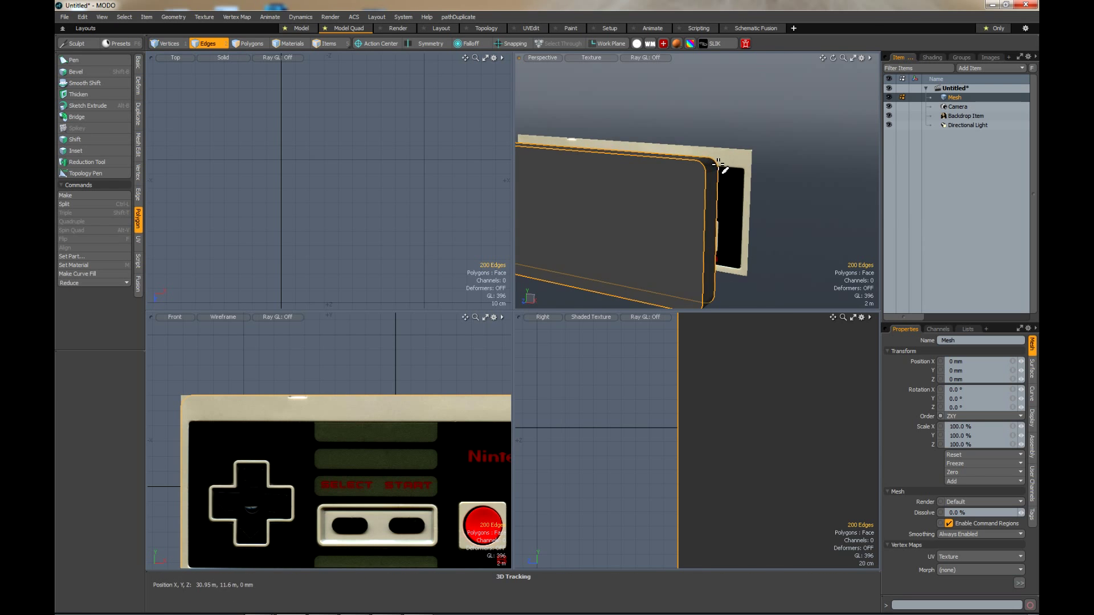
scroll(719, 164, up, 4)
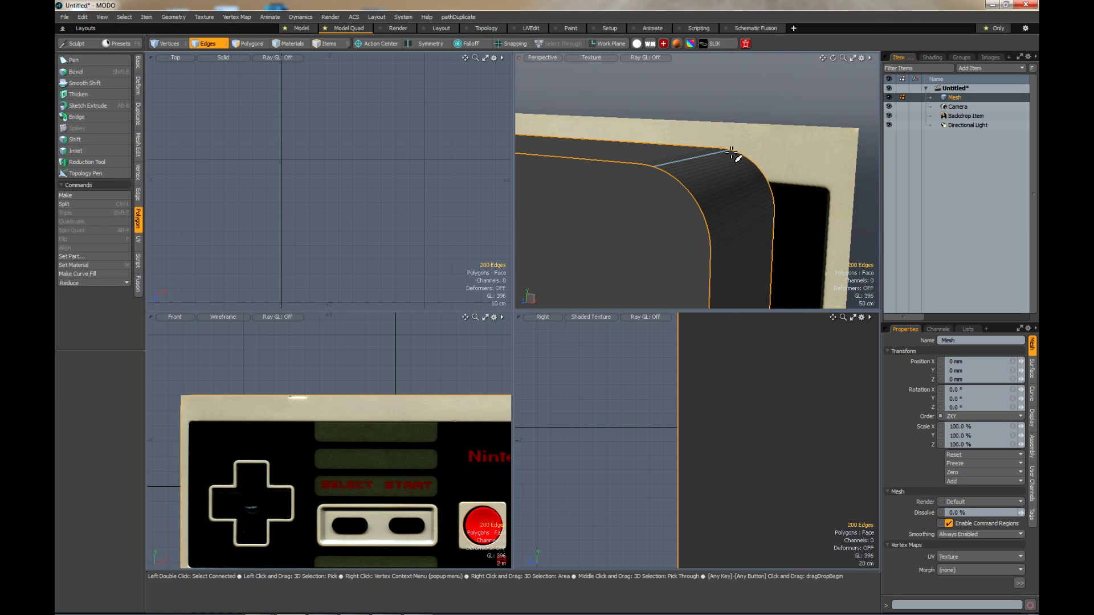
Bevel both outline loops by 20 cm with a round level of 6, finish the tool and deselect the edges.
key(b)
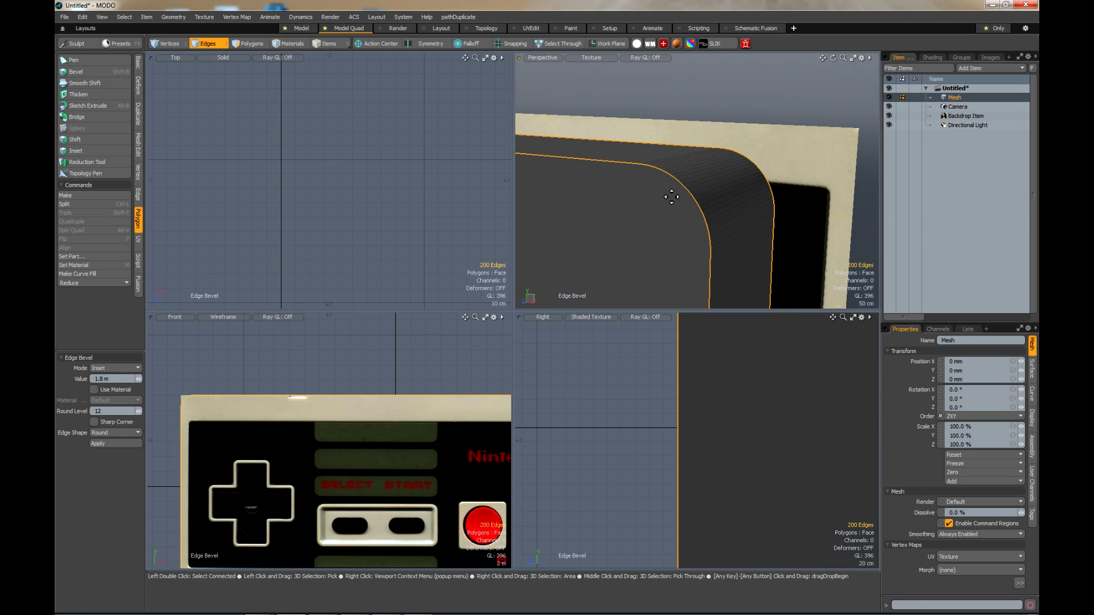
drag(651, 227, 670, 228)
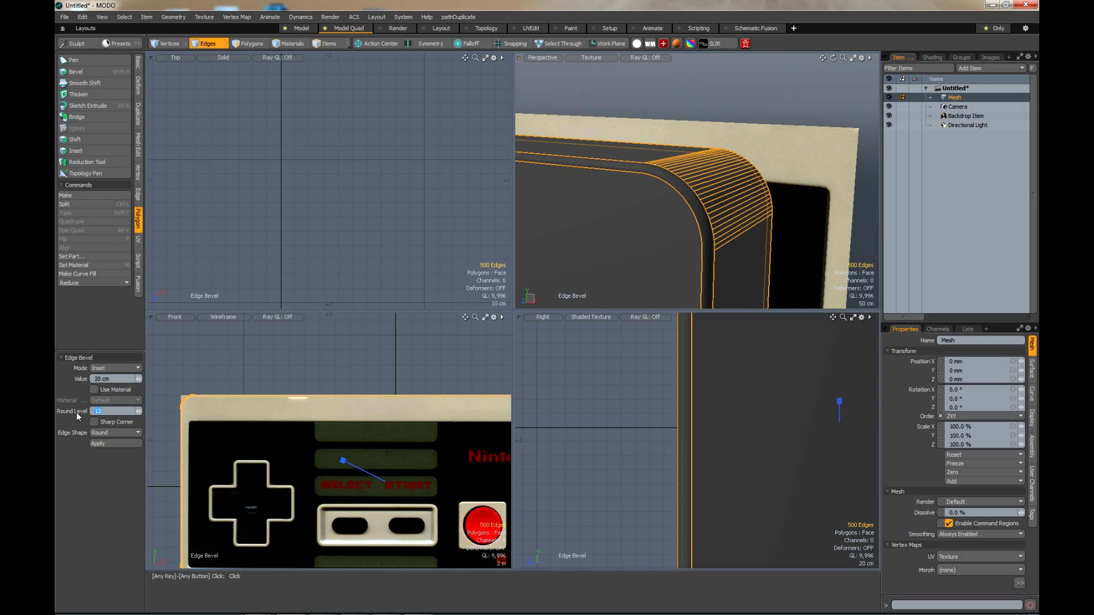
text(6)
key(Return)
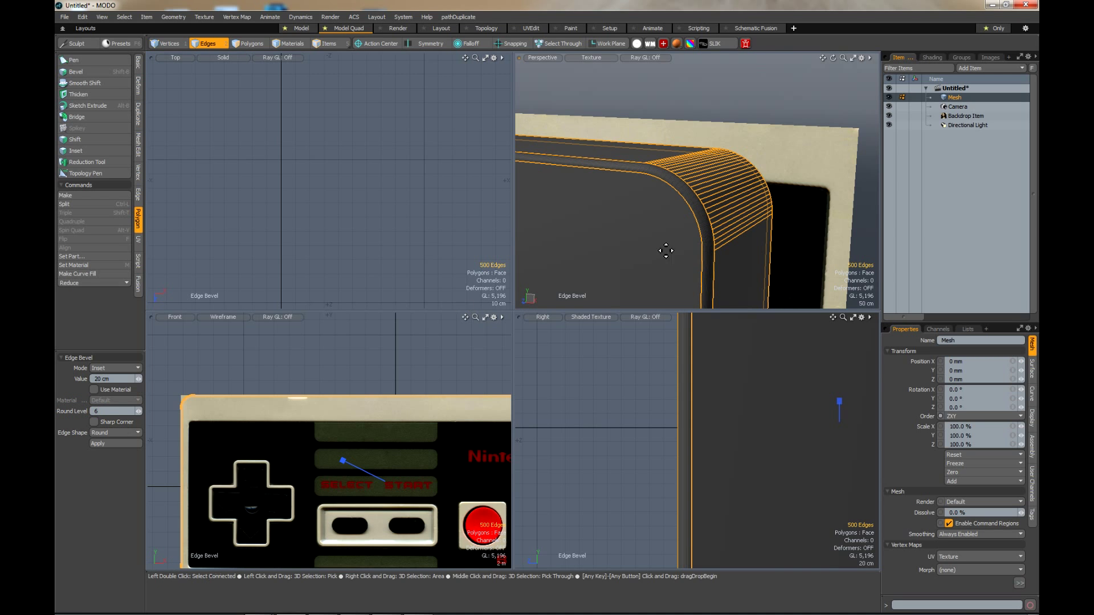
scroll(701, 191, down, 6)
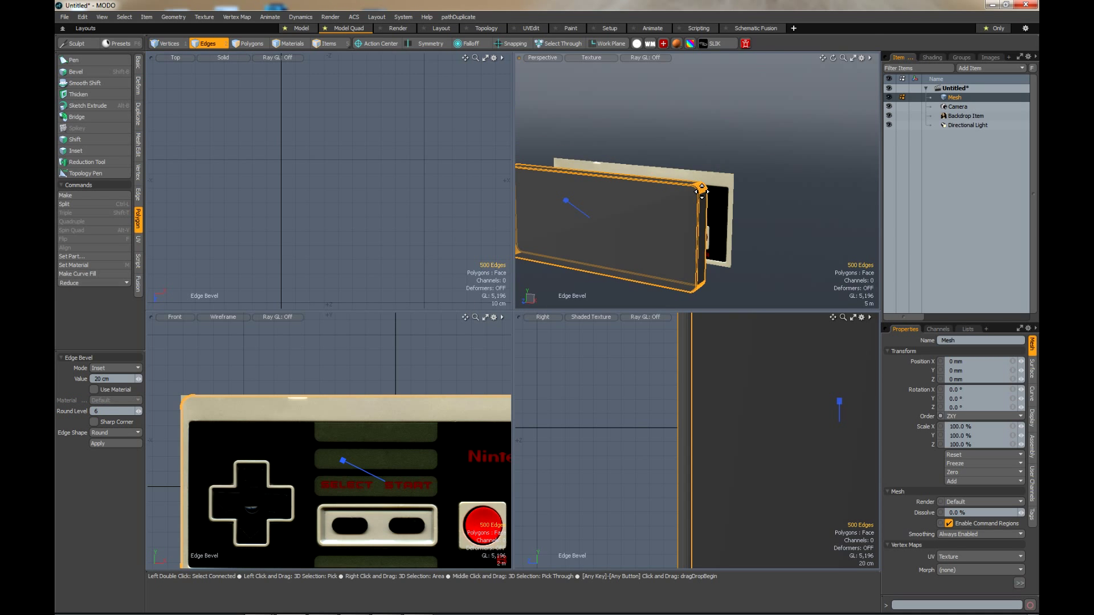
scroll(702, 193, up, 8)
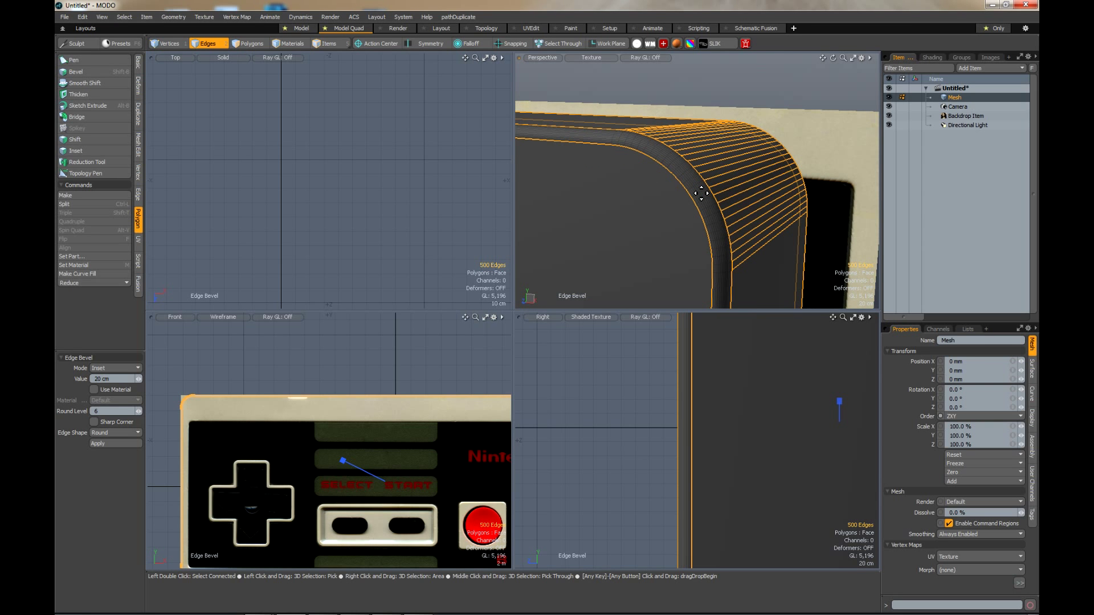
key(Escape)
key(Escape)
Check the rounded controller body in the Render layout's live preview and return to the Model Quad layout.
scroll(685, 193, down, 4)
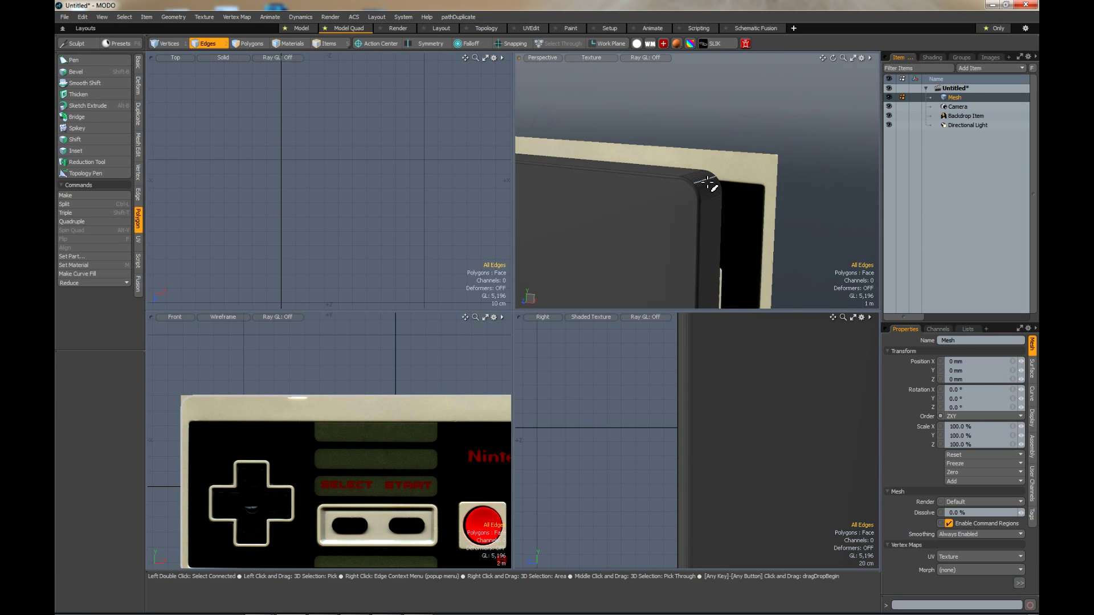
drag(823, 57, 830, 63)
scroll(683, 129, down, 4)
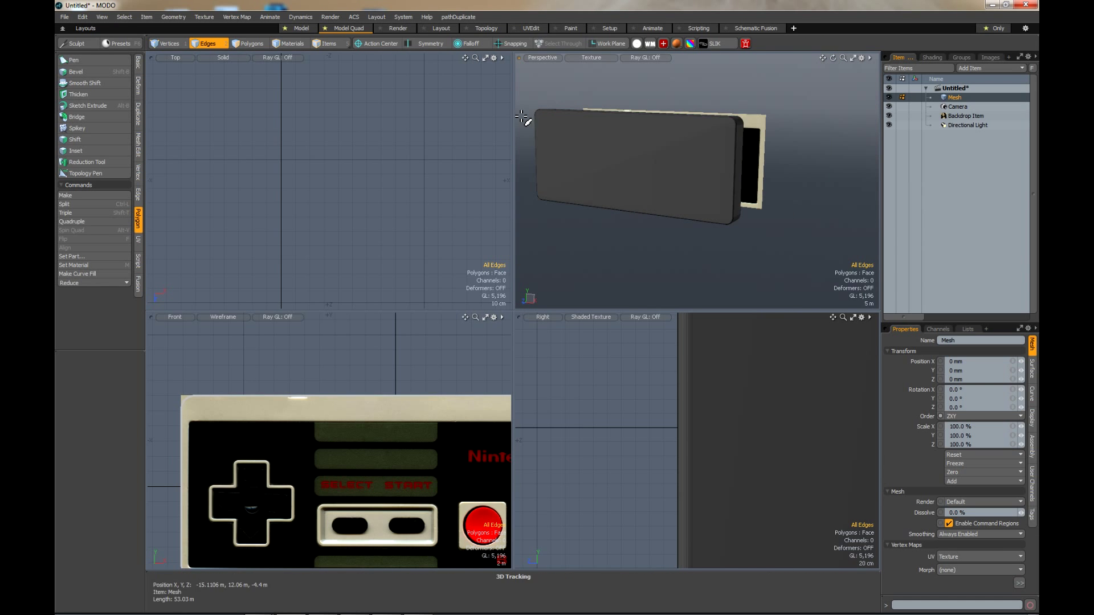
scroll(682, 130, up, 3)
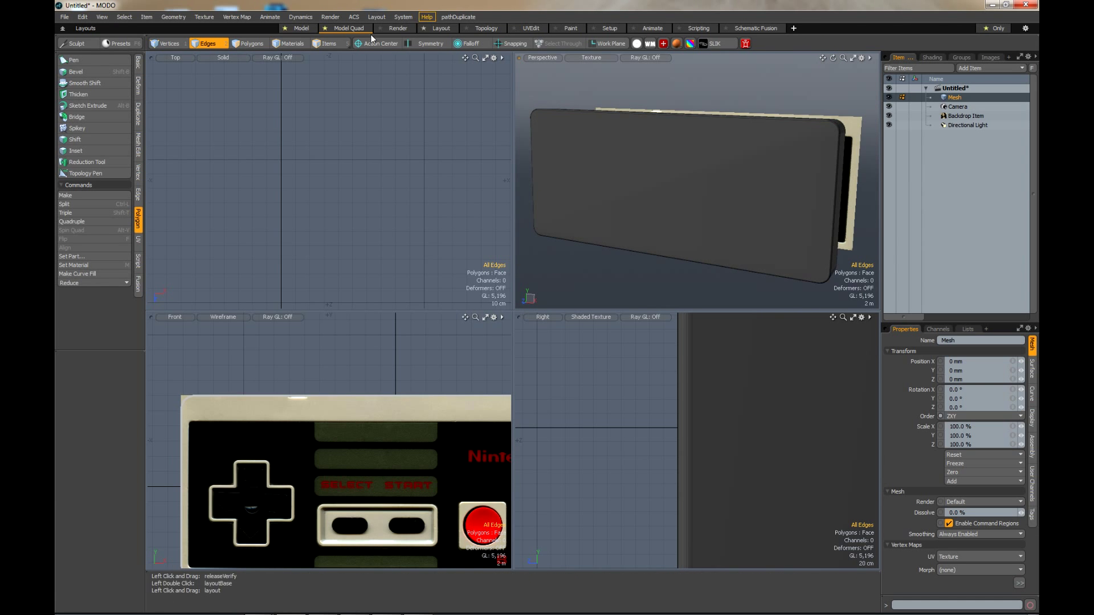
click(401, 27)
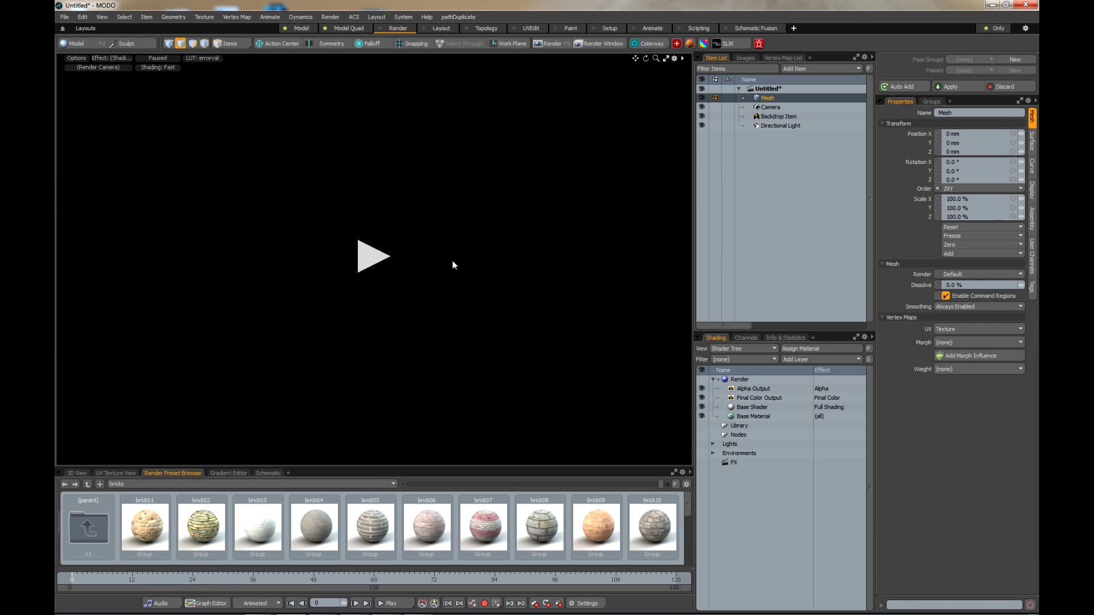
click(388, 266)
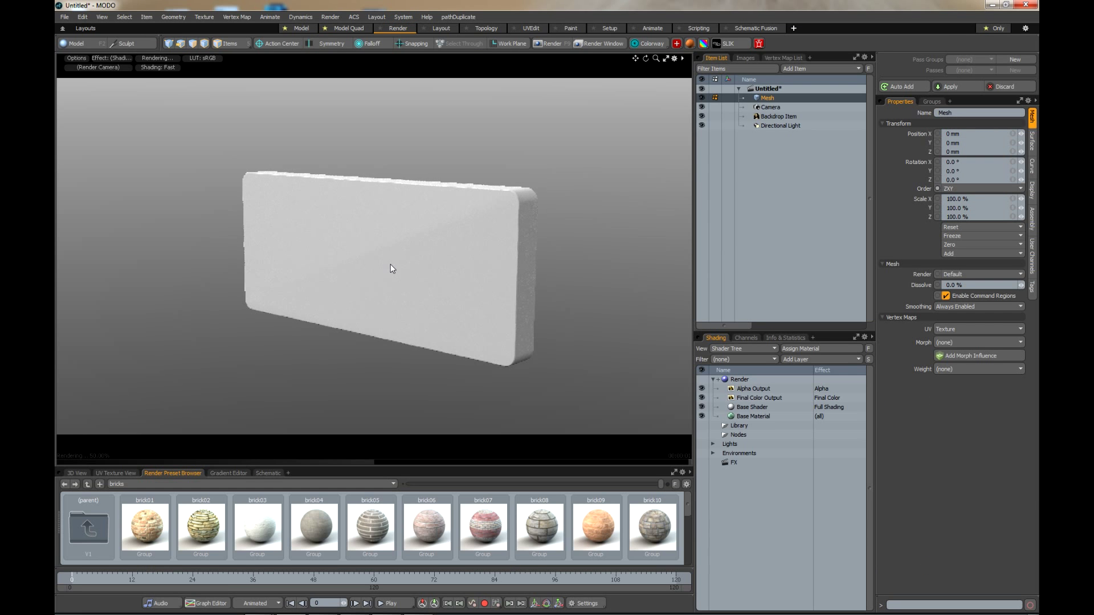
ctrl+alt+drag(519, 198, 525, 190)
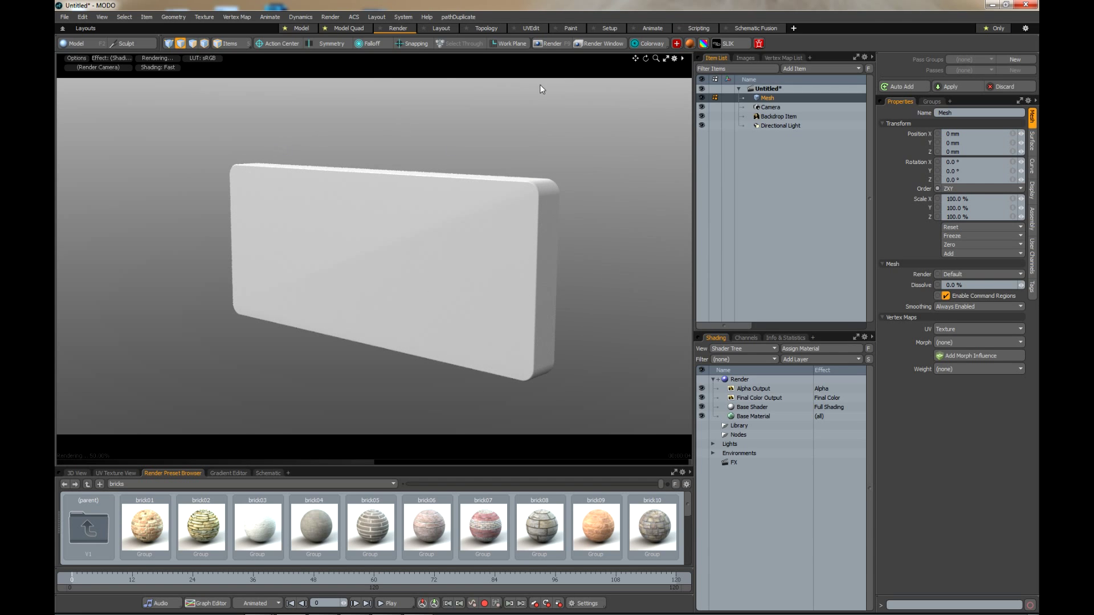
click(334, 29)
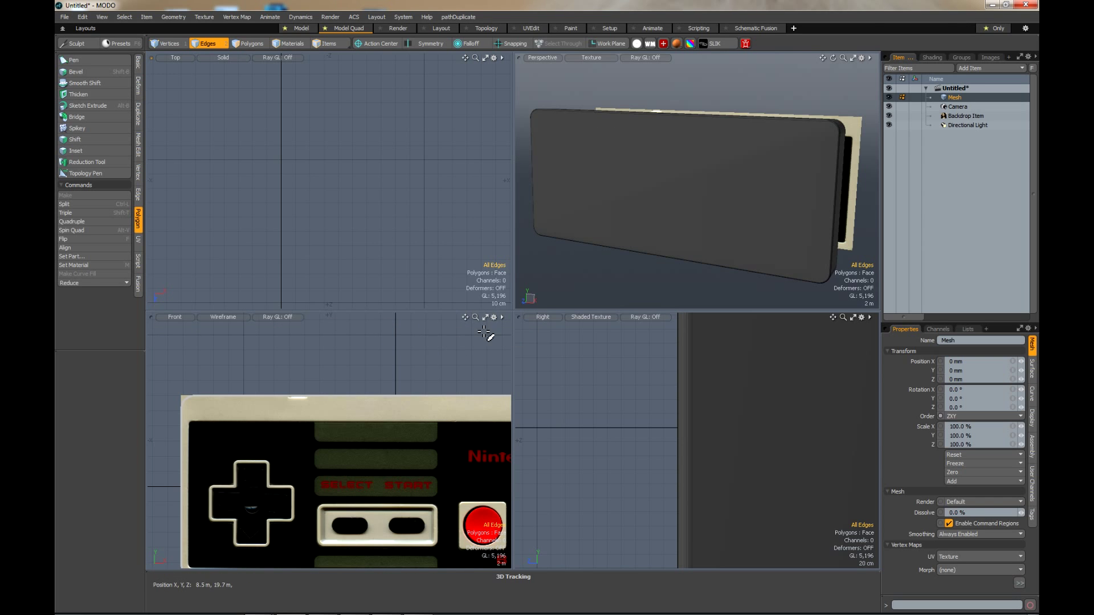
Maximize the front view and rename the controller body's mesh item as Exterieur.
click(486, 317)
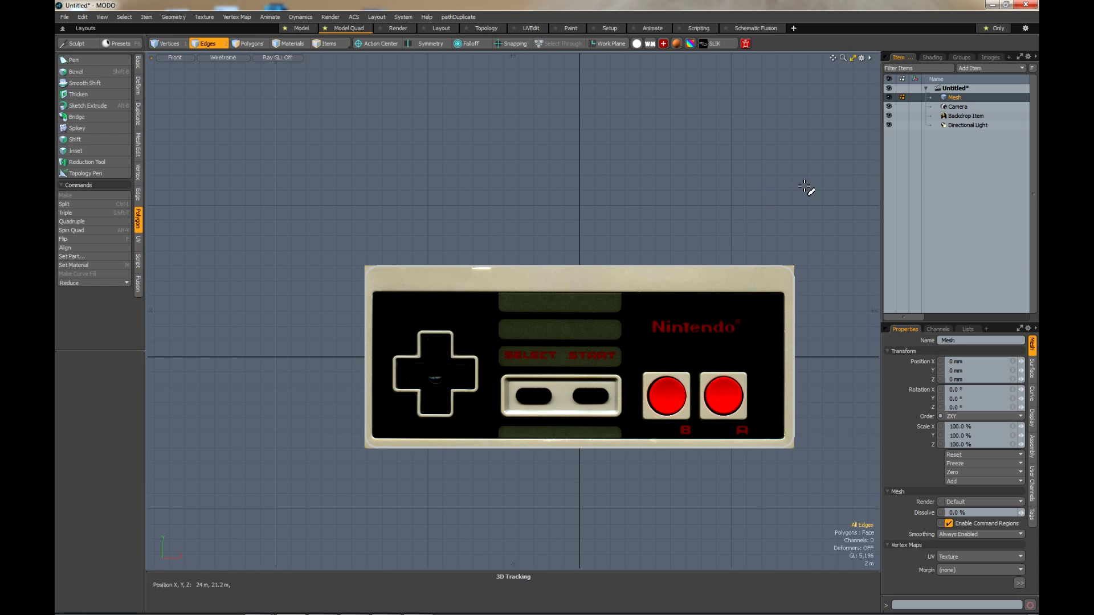
double_click(953, 98)
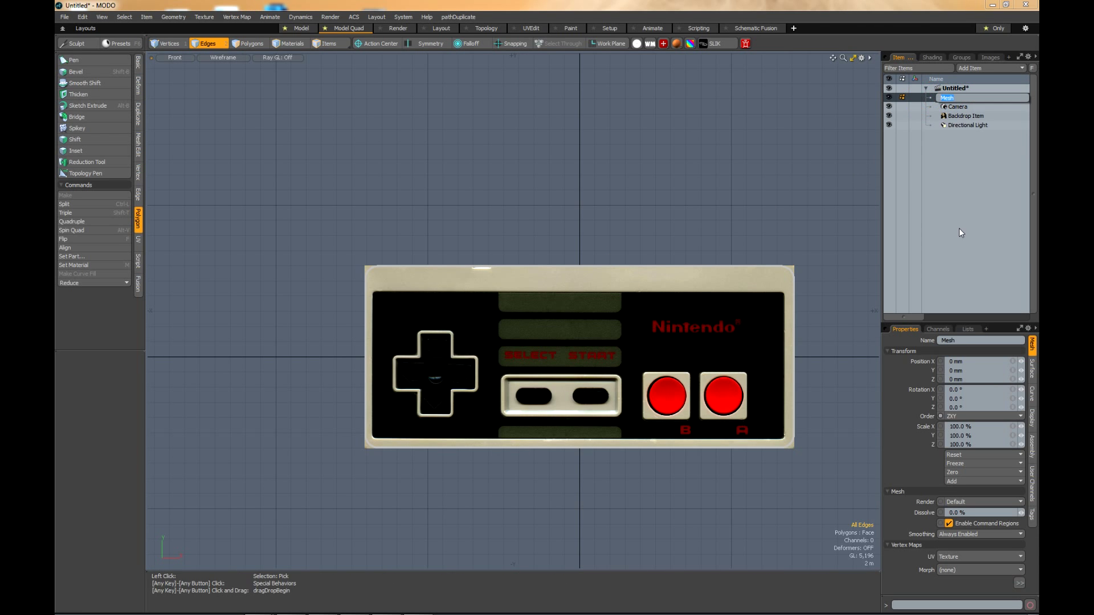
text(Exterieur)
key(Return)
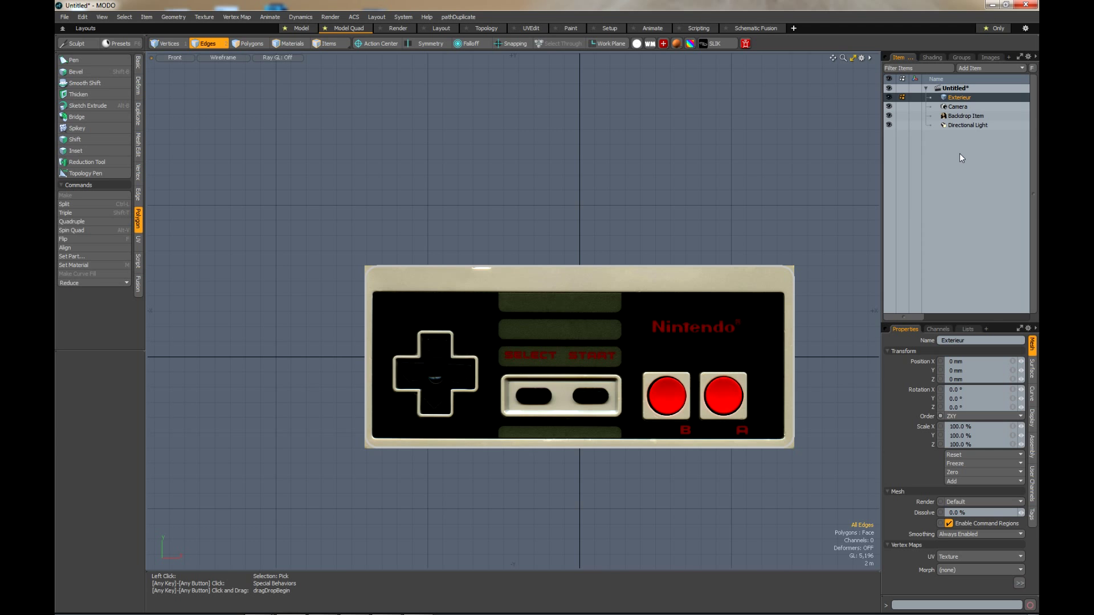
Add a new mesh item and draw a flat cube of about 54.4 by 19.7 m over the black faceplate.
key(n)
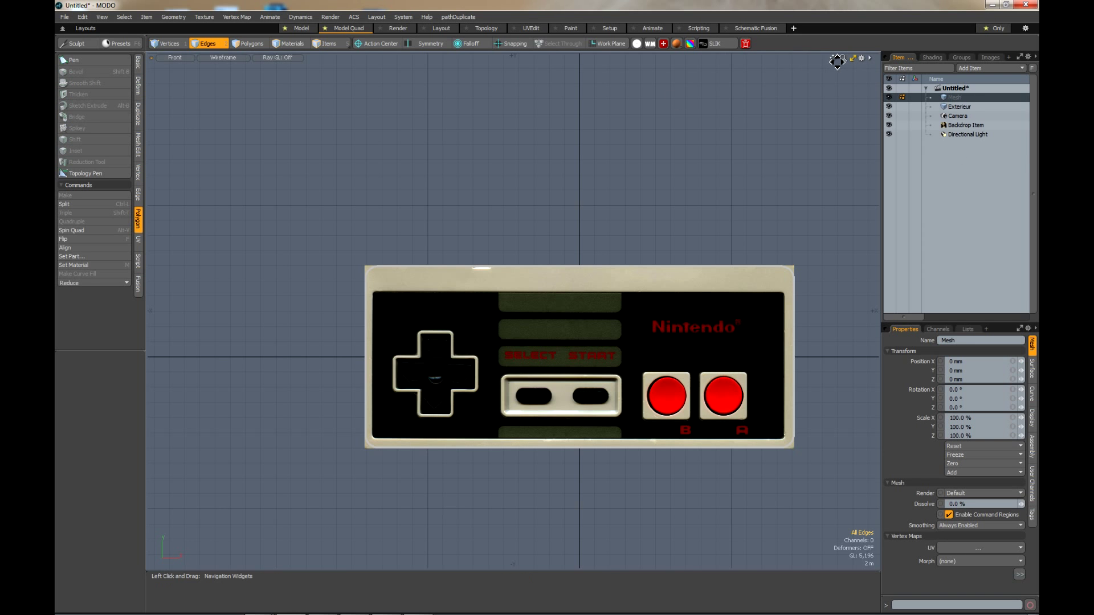
mouse_move(833, 57)
mouse_down()
mouse_move(820, 49)
mouse_move(837, 61)
mouse_up()
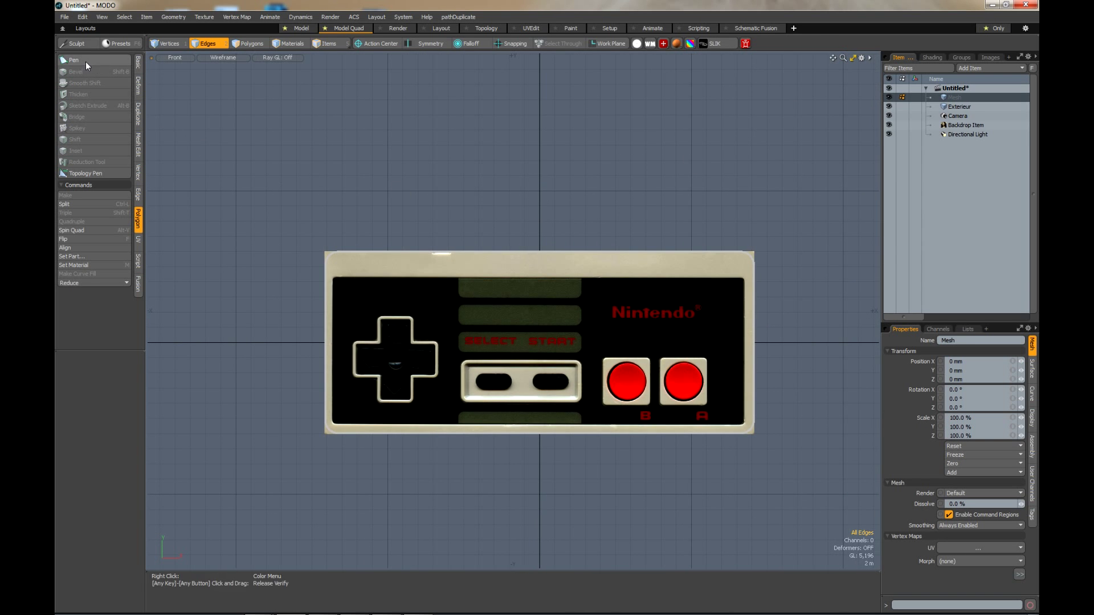
click(138, 62)
click(66, 63)
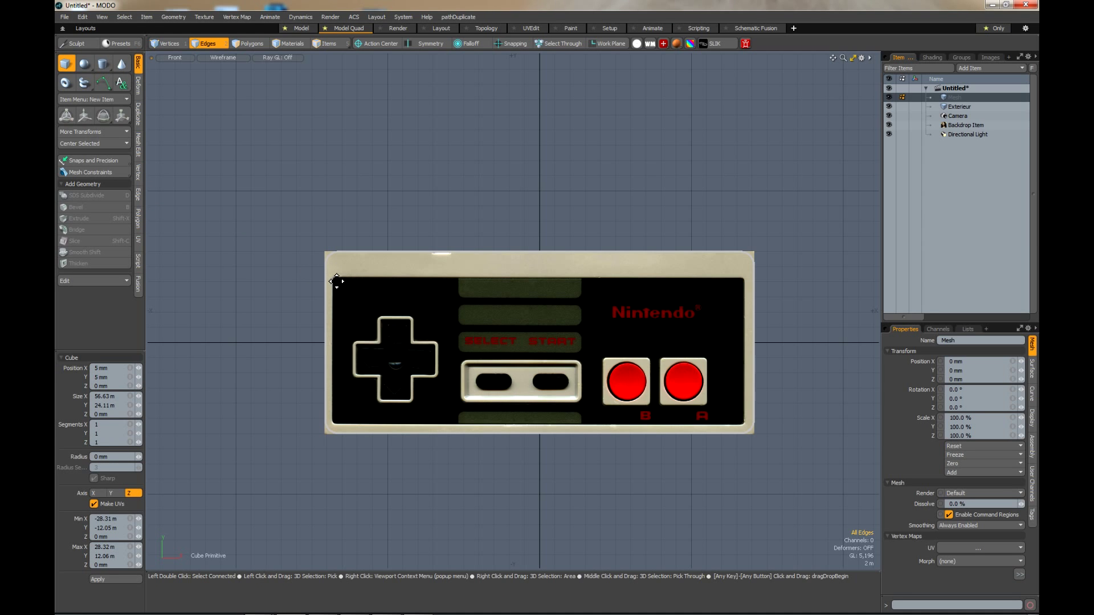
drag(338, 281, 747, 424)
Align the flat cube's right side with the black faceplate's edge at about X 26.985 m.
scroll(755, 302, up, 8)
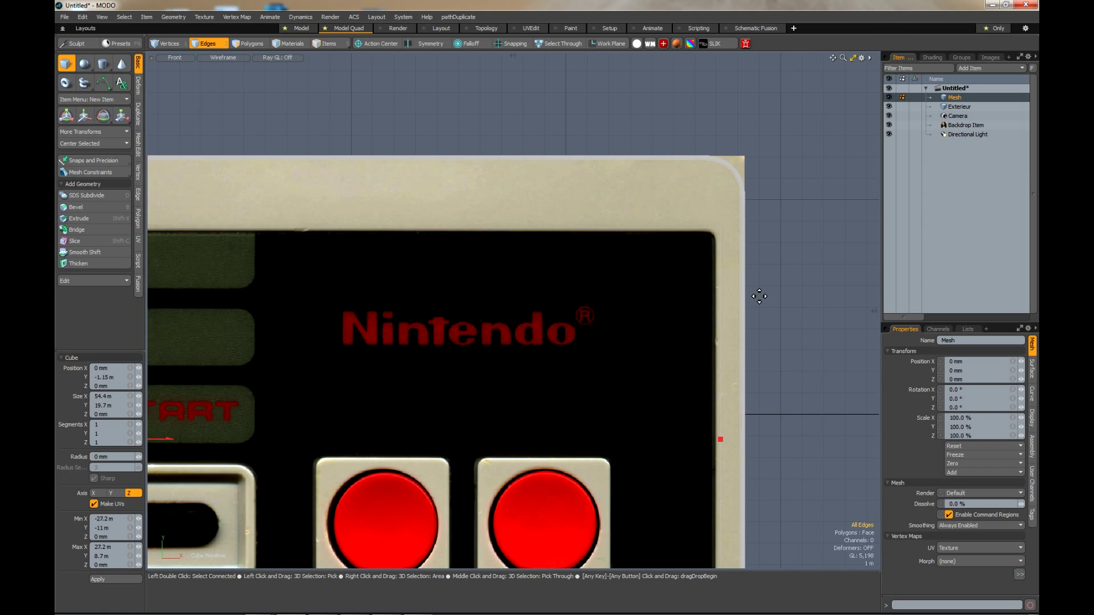
scroll(728, 419, up, 3)
scroll(723, 457, down, 5)
scroll(713, 449, up, 8)
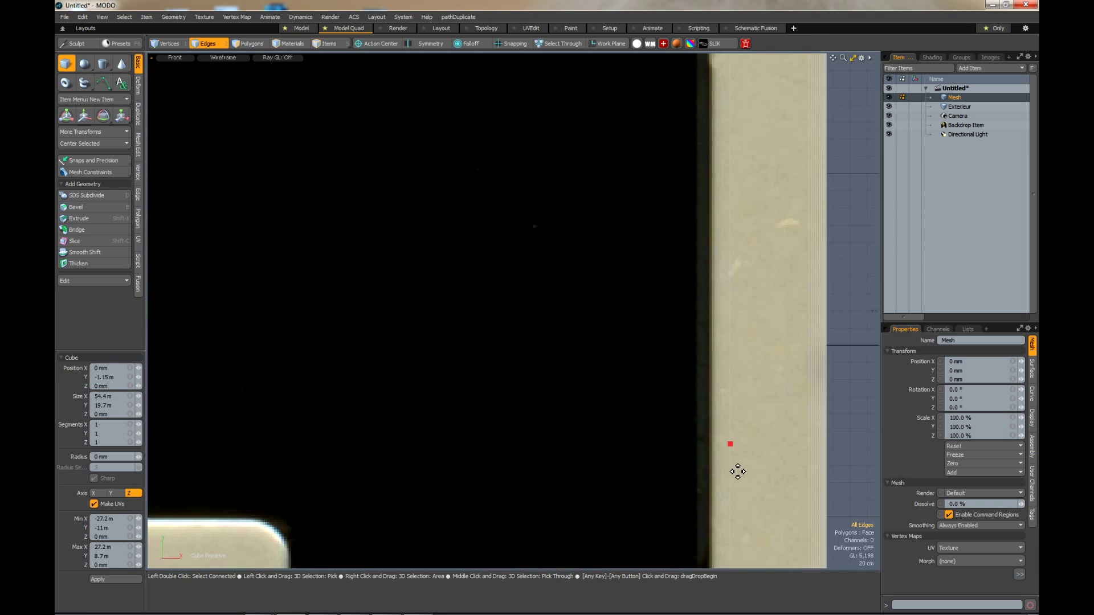
drag(725, 435, 697, 435)
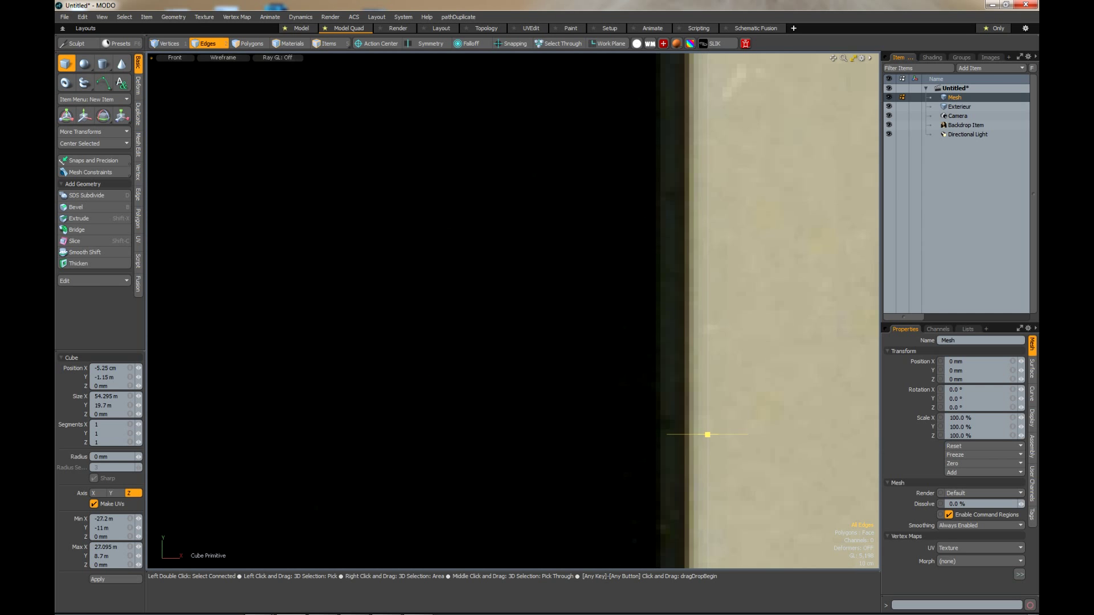
drag(697, 435, 689, 434)
scroll(702, 386, down, 5)
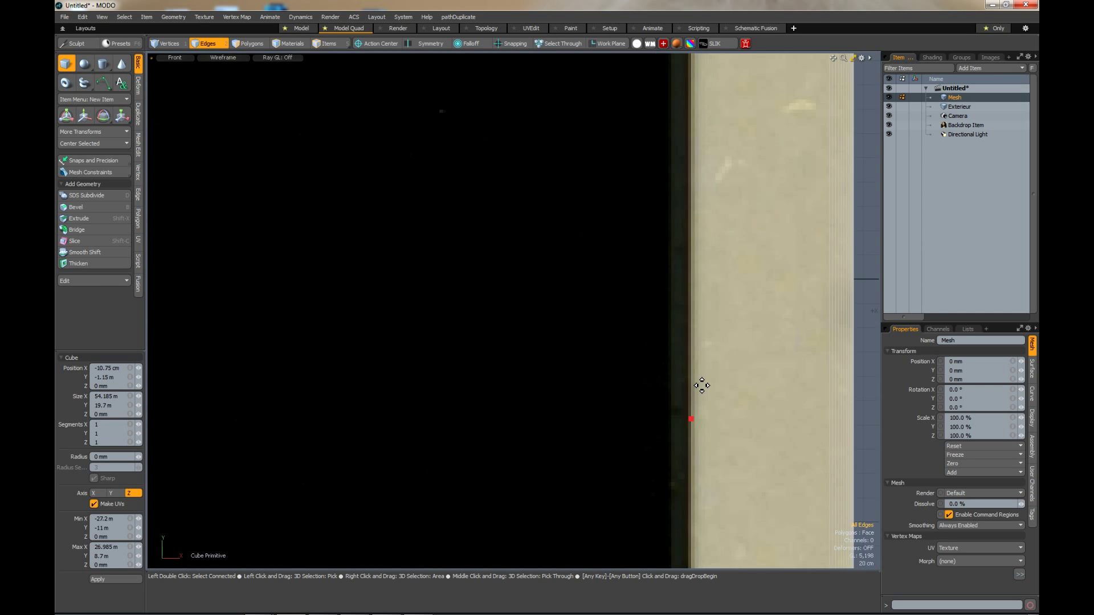
Align the flat cube's lower and left sides with the black faceplate's edges at about Y -10.81 m and X -27.315 m.
scroll(433, 519, down, 3)
scroll(384, 520, up, 10)
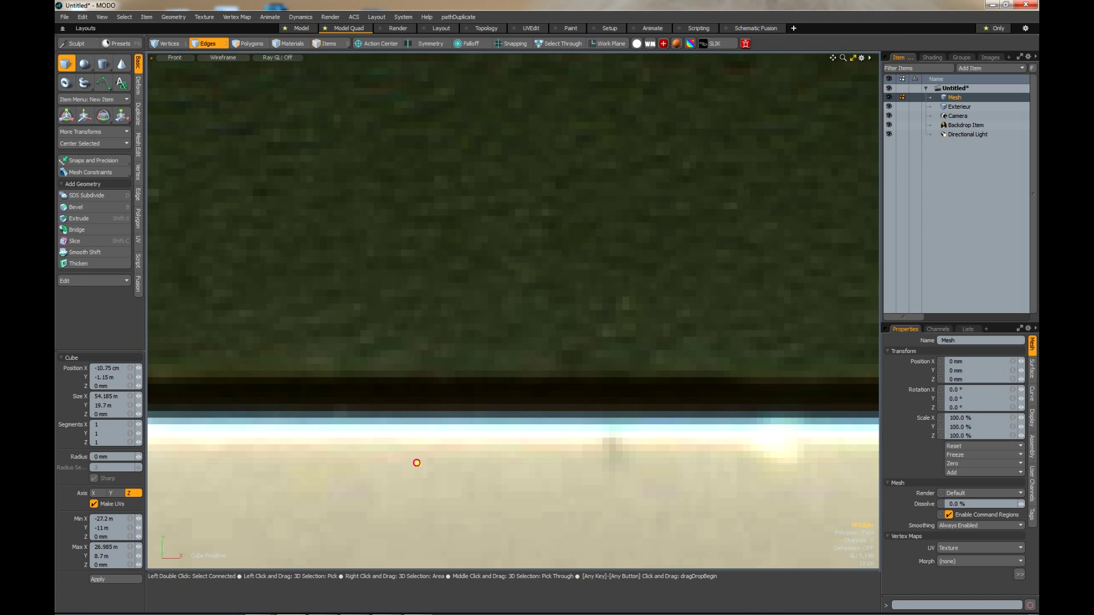
drag(416, 463, 418, 417)
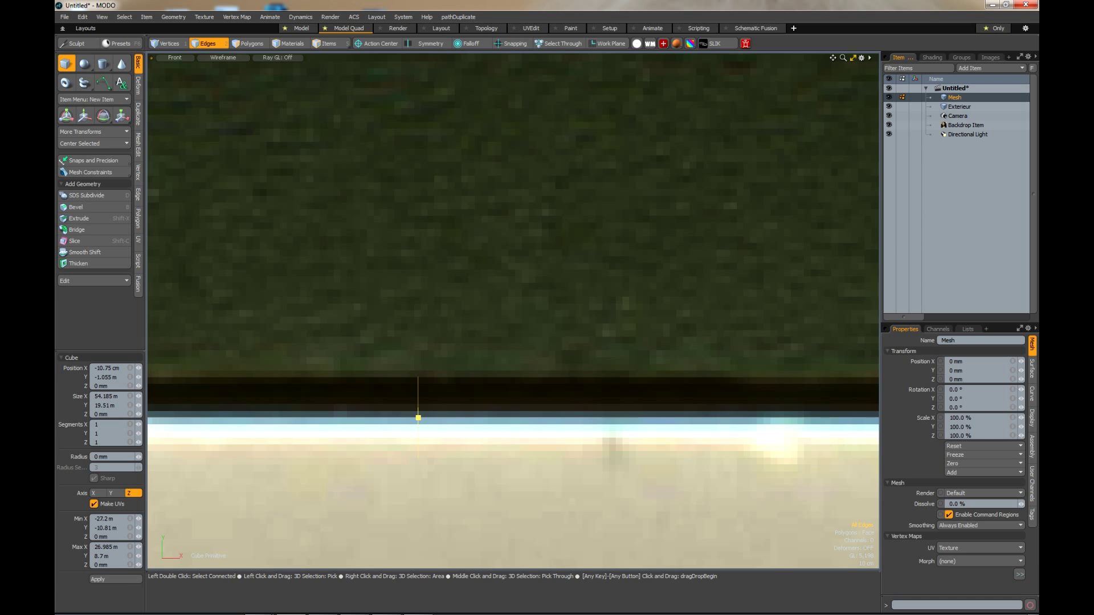
scroll(439, 424, down, 10)
scroll(333, 374, up, 5)
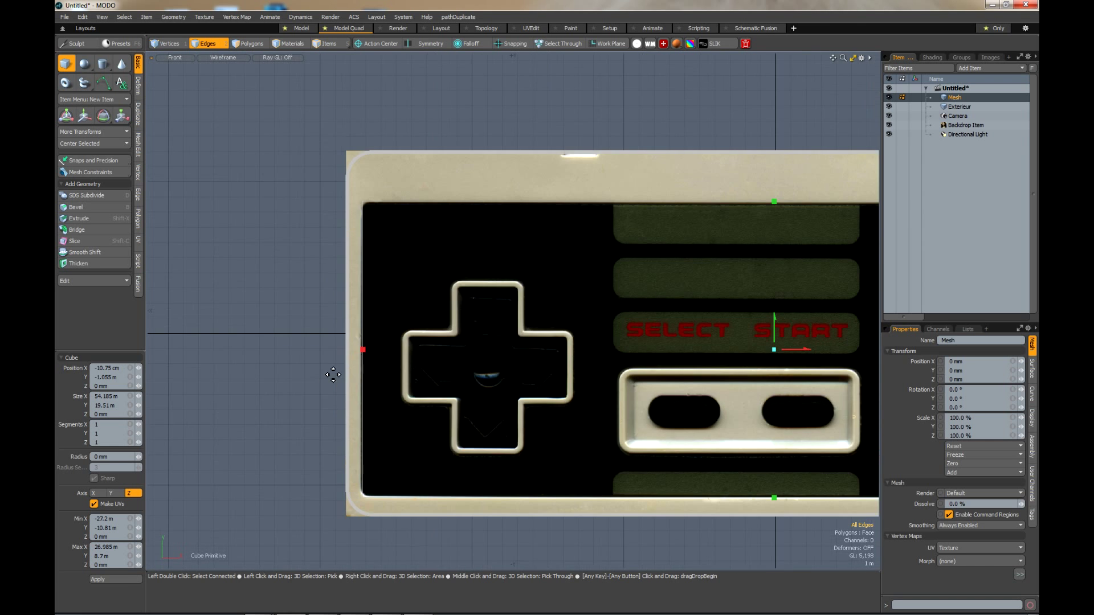
scroll(332, 374, up, 6)
drag(270, 400, 249, 400)
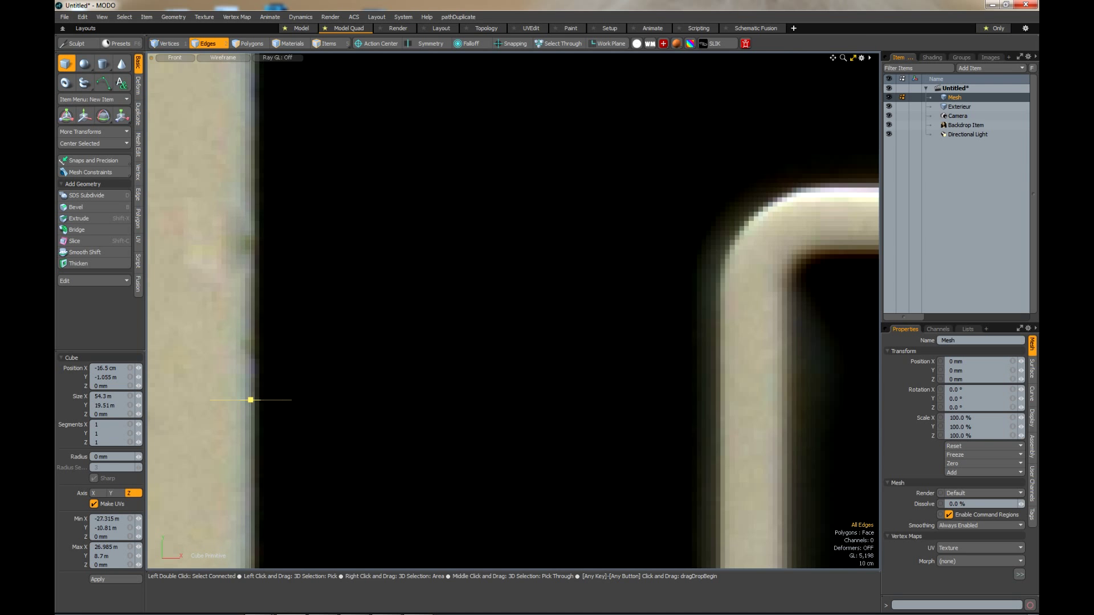
Align the flat cube's upper side with the black faceplate's edge at about Y 8.56 m and finish the primitive.
scroll(489, 324, down, 8)
scroll(695, 239, up, 8)
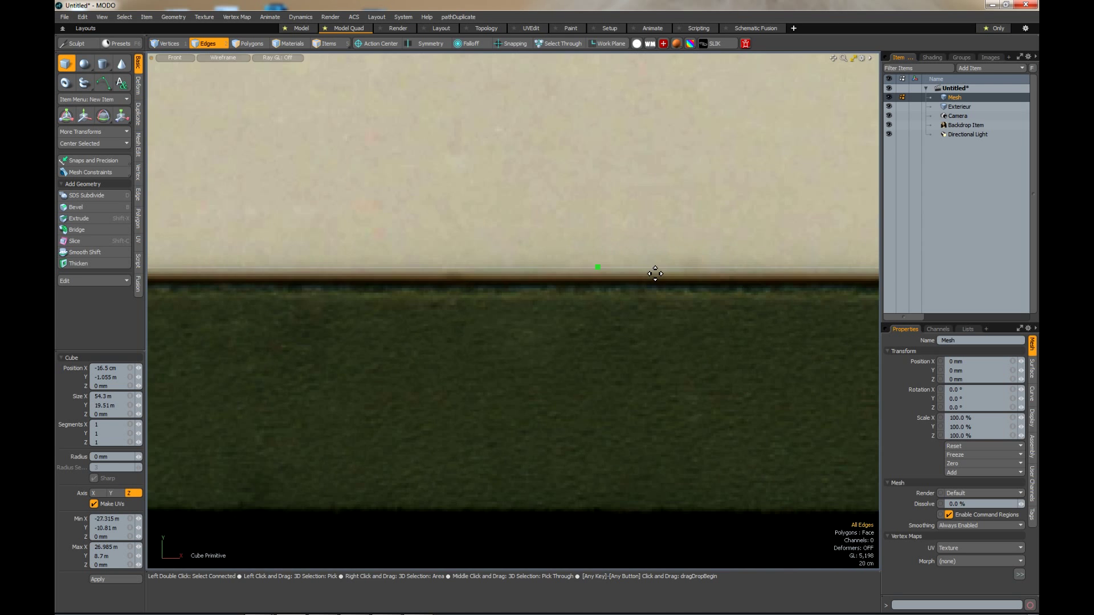
scroll(603, 276, up, 2)
drag(595, 263, 595, 286)
scroll(605, 257, down, 8)
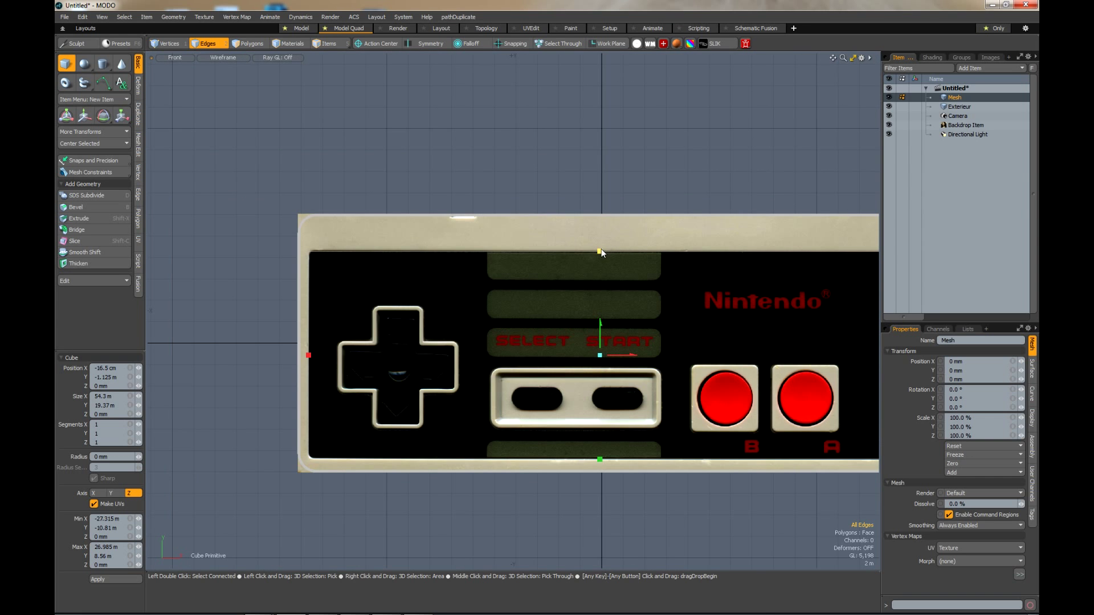
key(space)
key(space)
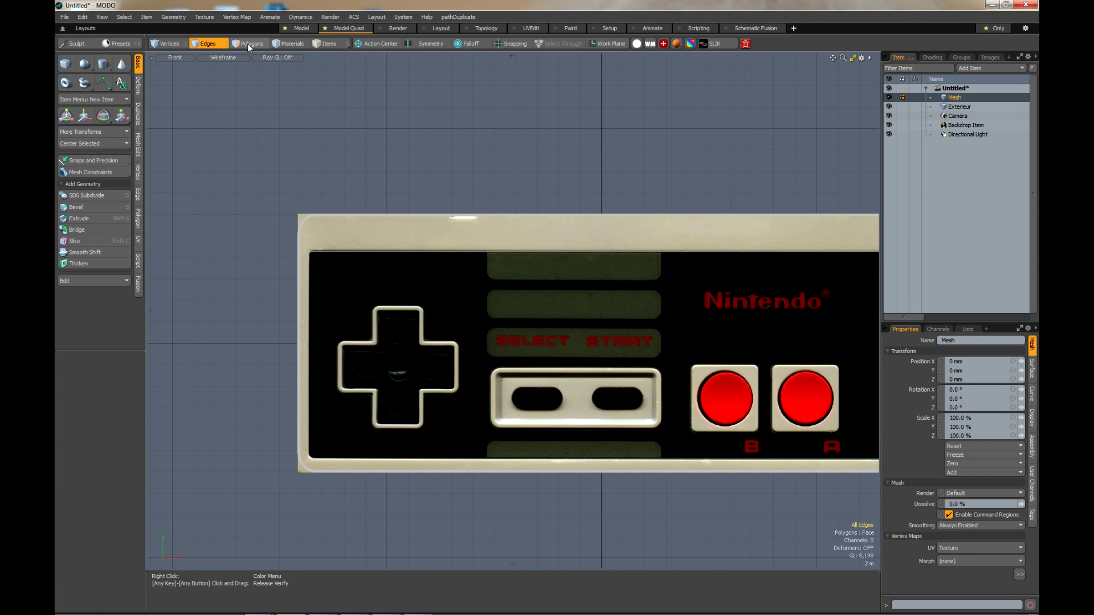
Select the faceplate polygon and move it 30 cm along Z, out in front of the controller body.
click(517, 257)
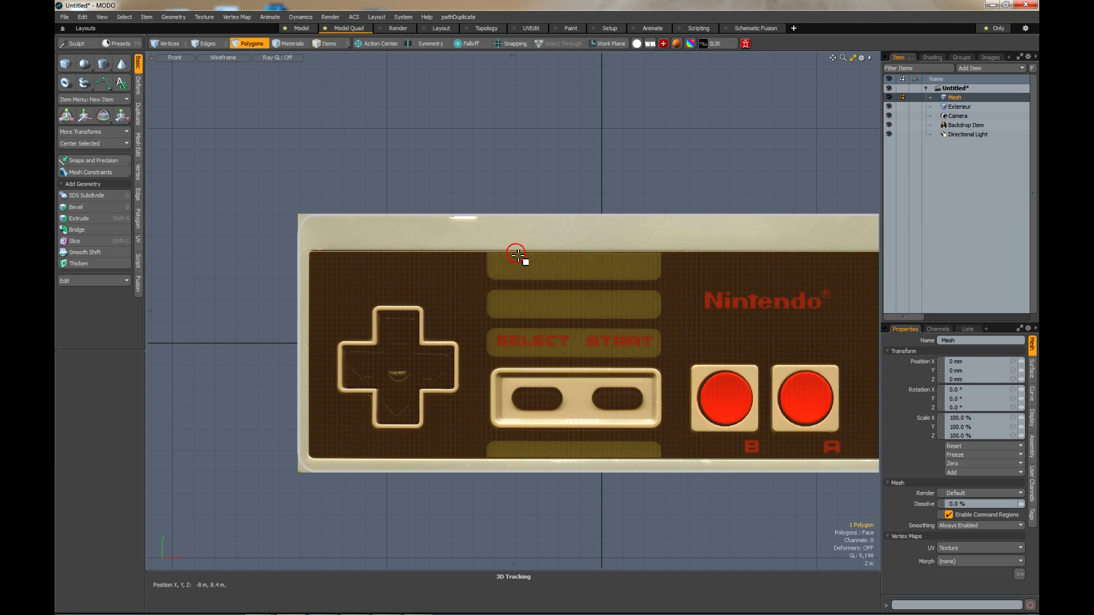
click(852, 58)
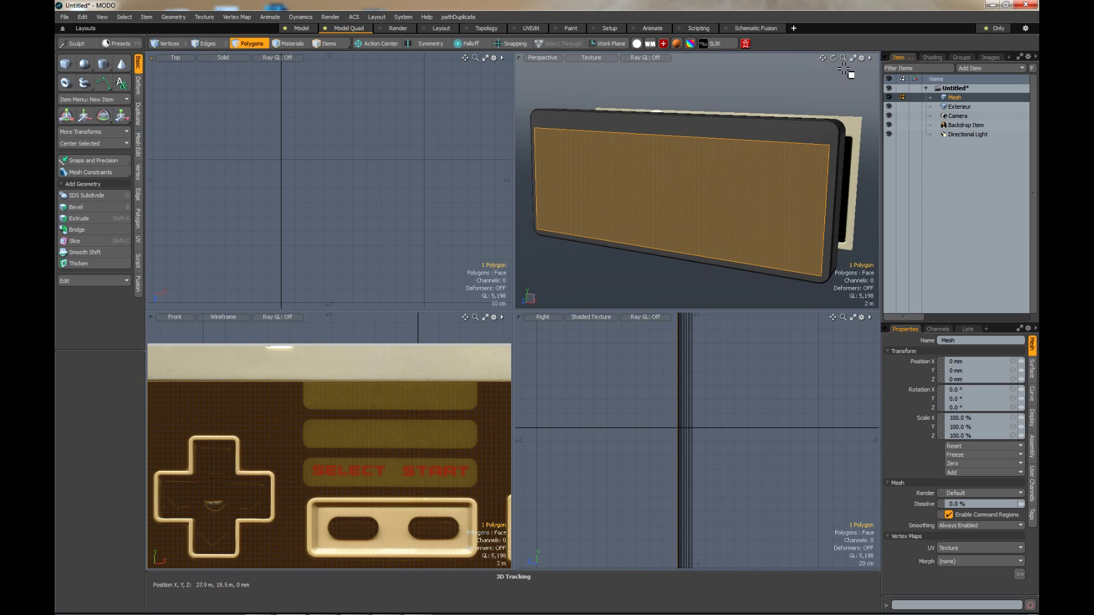
drag(837, 63, 731, 168)
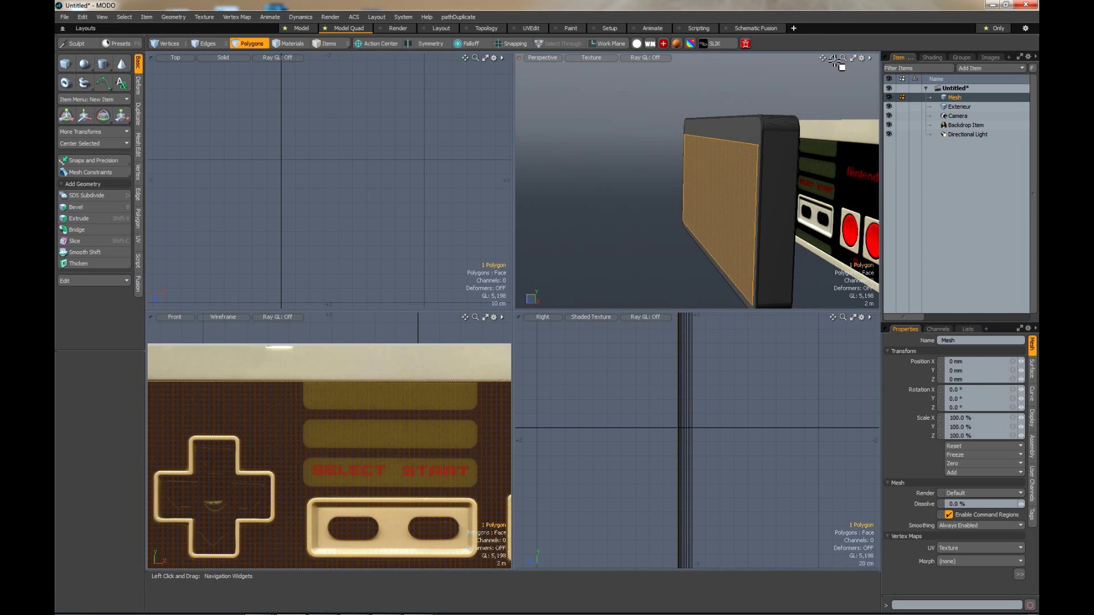
key(w)
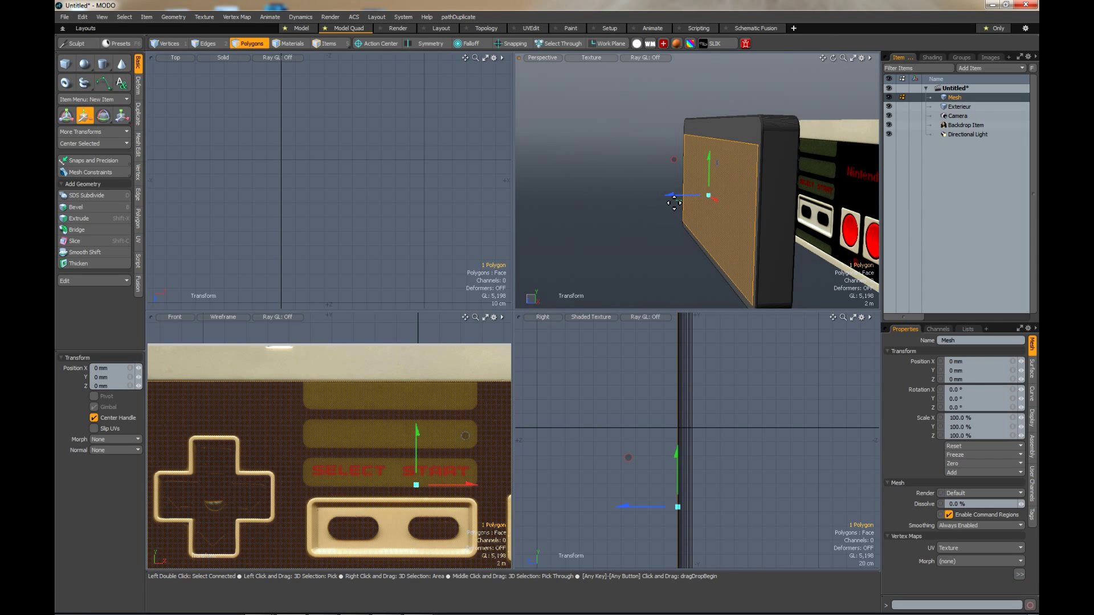
drag(670, 197, 669, 195)
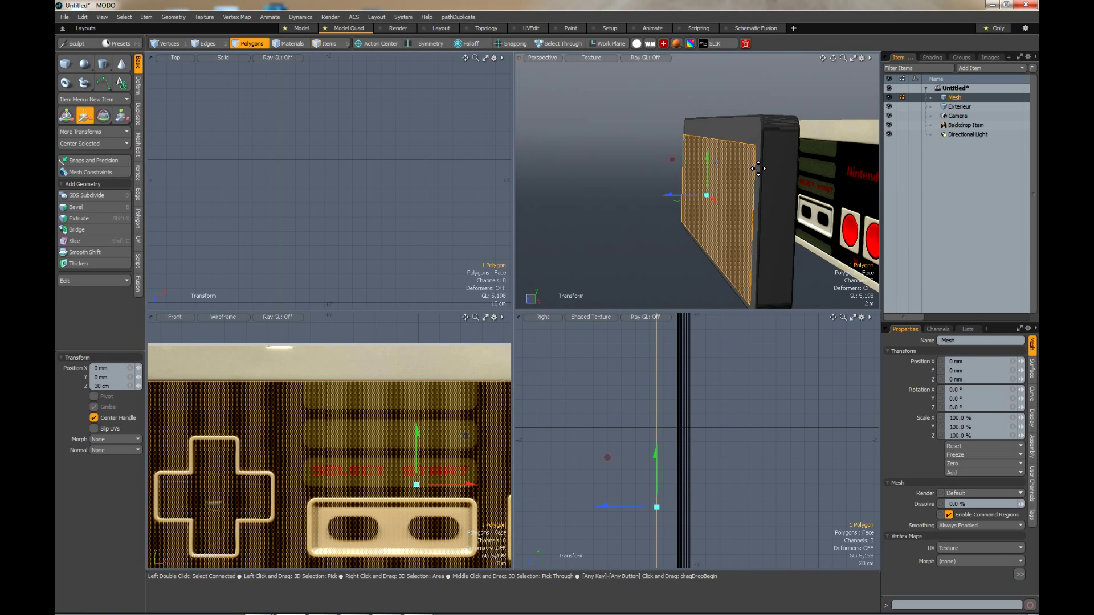
Thicken the faceplate polygon back into the controller body with an offset of about -1.48 m.
scroll(757, 168, up, 4)
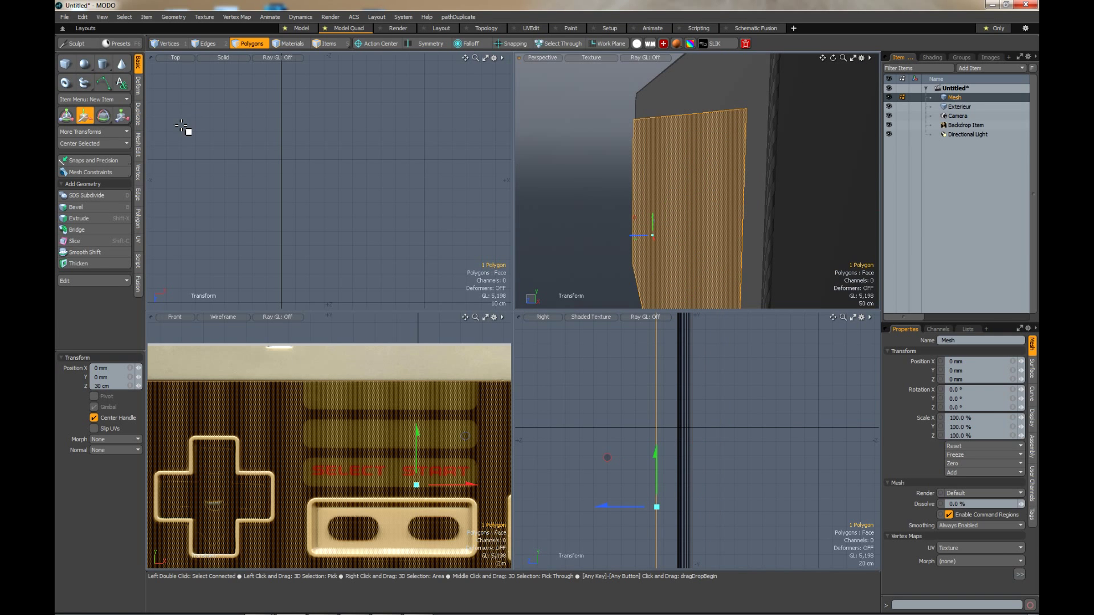
key(q)
click(138, 218)
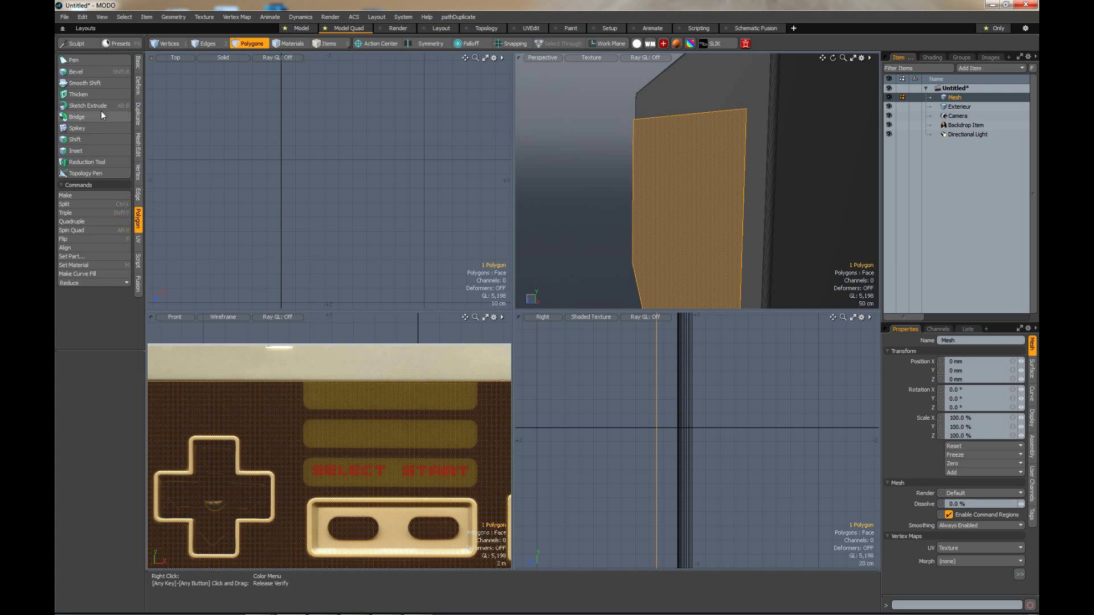
click(79, 94)
click(667, 223)
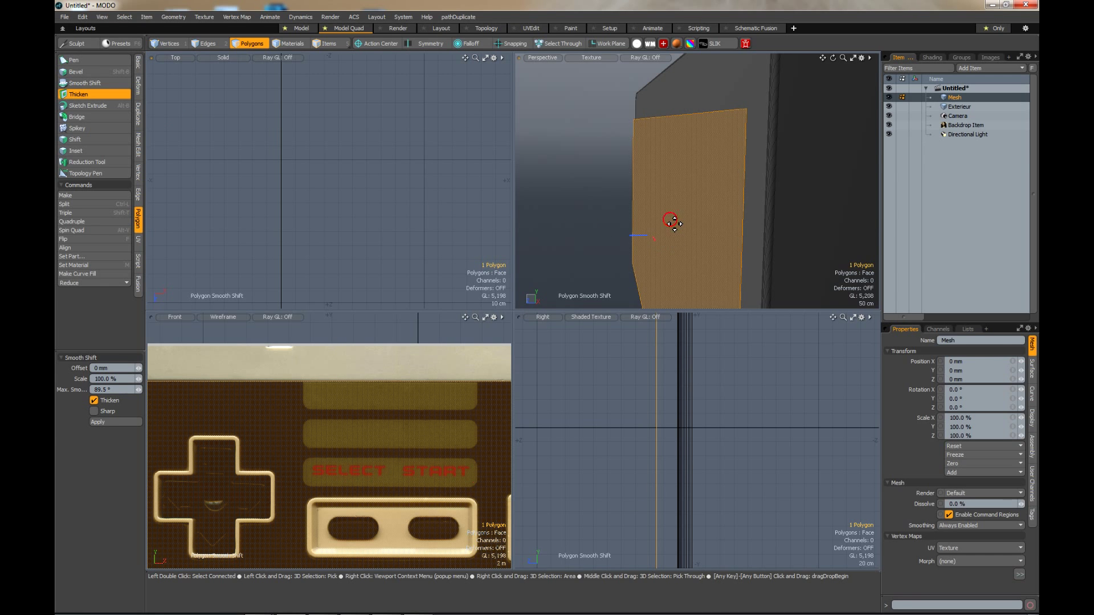
drag(633, 239, 426, 239)
drag(695, 188, 726, 183)
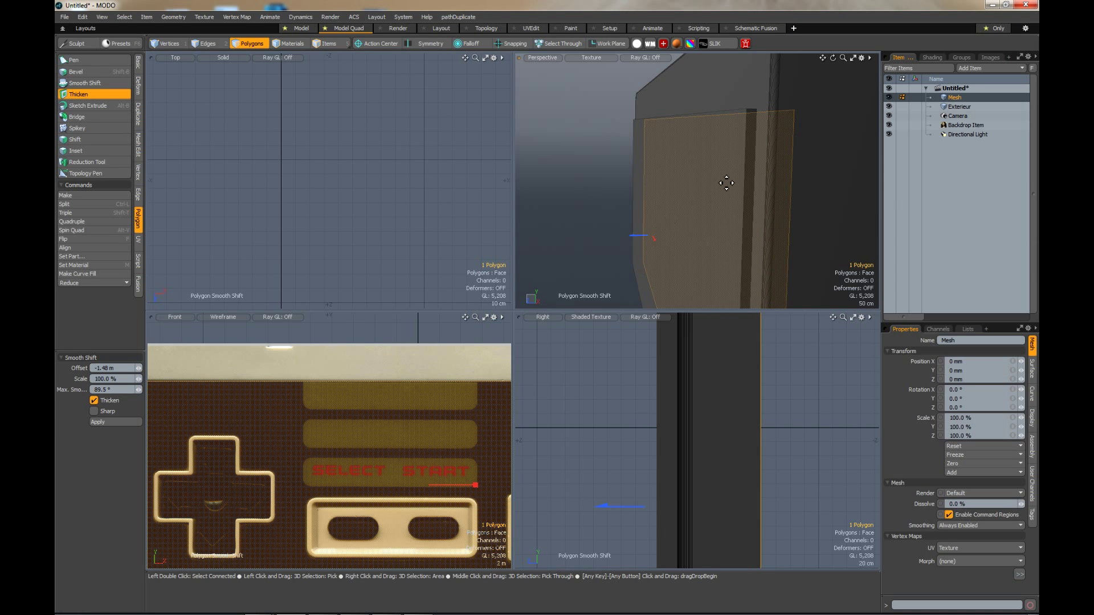
drag(833, 58, 710, 156)
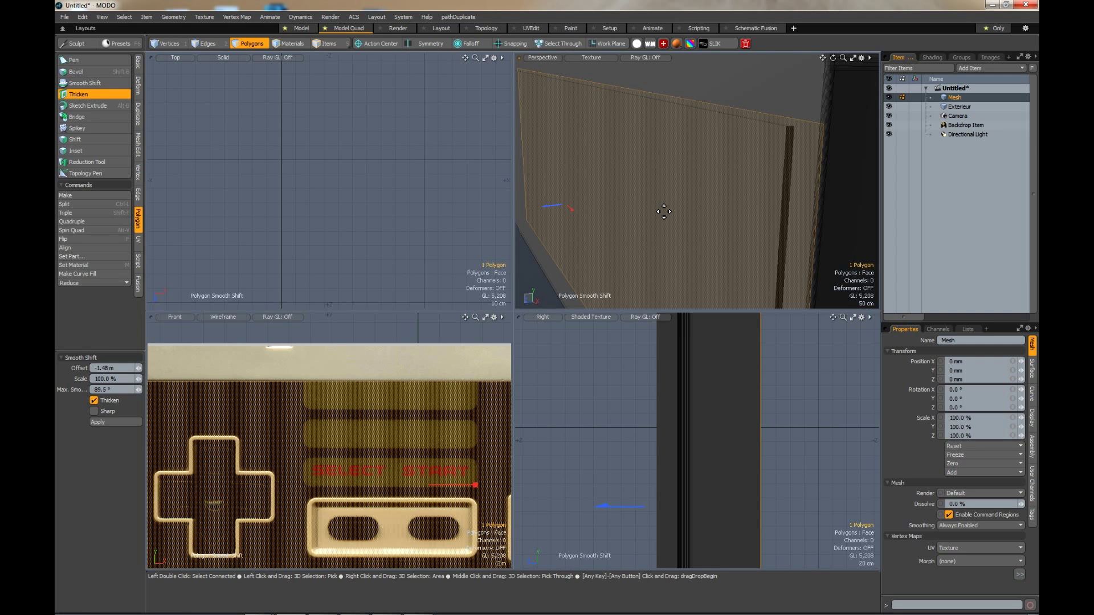
key(space)
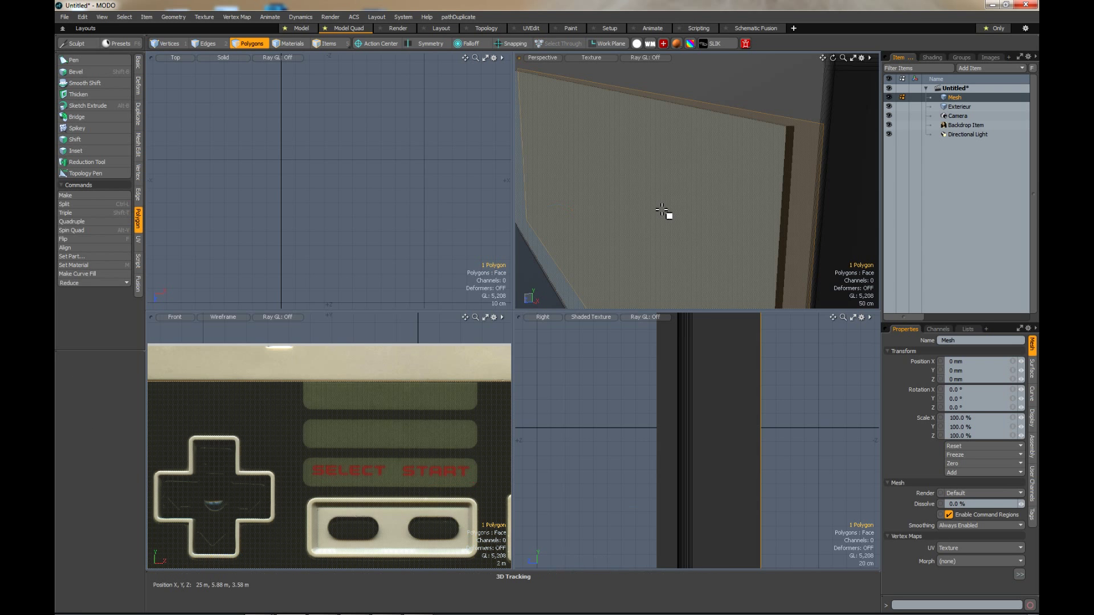
Select the four corner edges that run through the thickness of the faceplate block.
scroll(427, 375, down, 5)
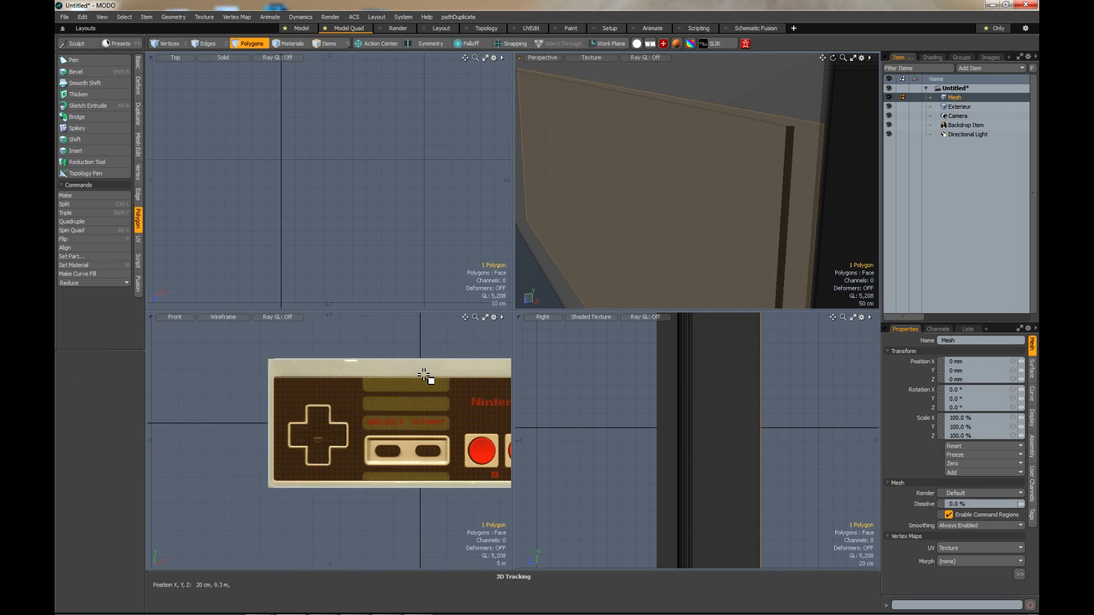
scroll(472, 371, up, 2)
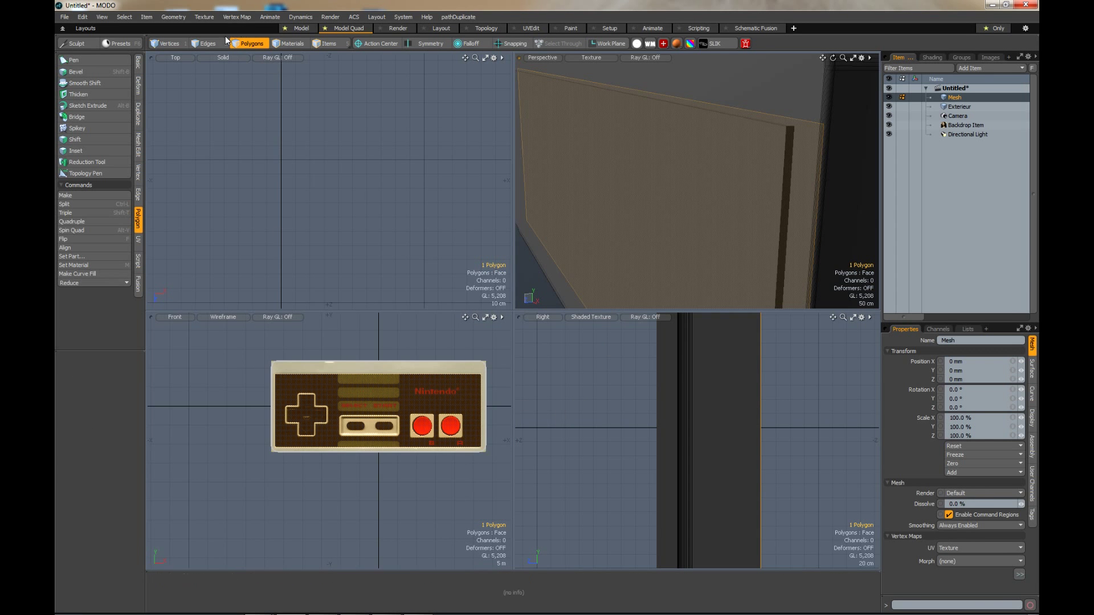
click(208, 44)
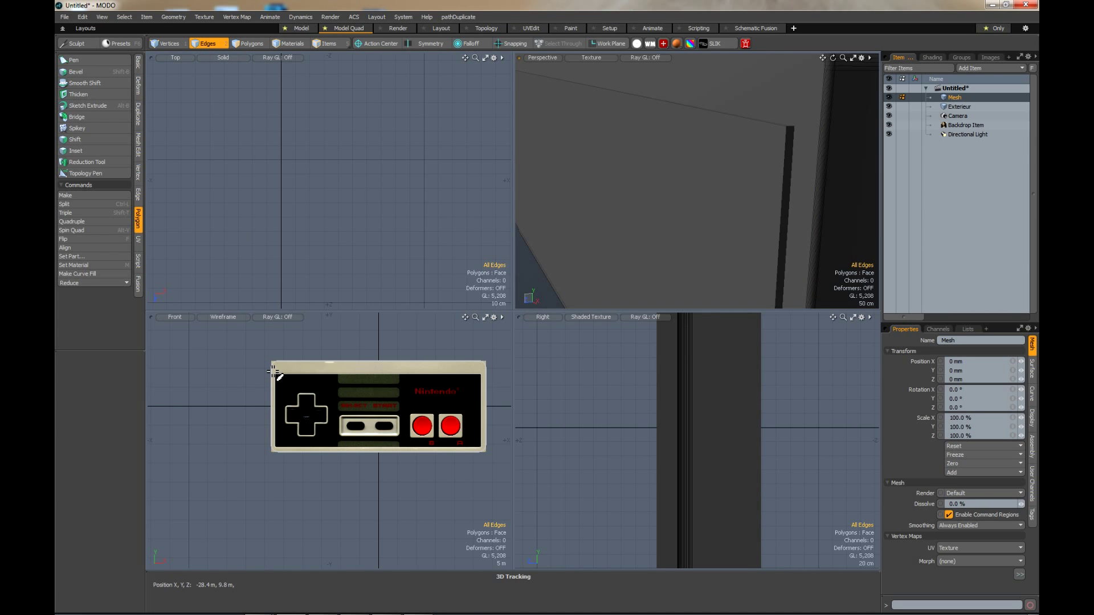
mouse_move(271, 373)
right_down()
mouse_move(295, 398)
mouse_move(281, 467)
mouse_move(291, 397)
mouse_move(264, 435)
mouse_move(319, 465)
right_up()
mouse_move(464, 442)
shift+right_down()
mouse_move(496, 478)
mouse_move(490, 378)
mouse_move(473, 364)
mouse_move(495, 405)
shift+right_up()
key(2)
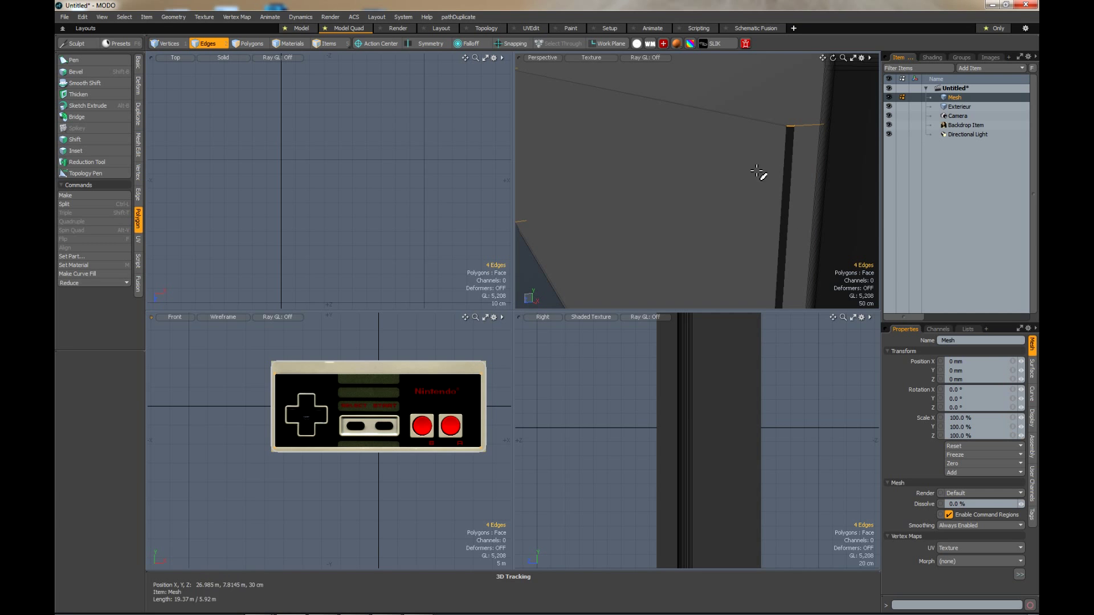
Round the faceplate's four corners with an 80 cm edge bevel at round level 6, matching the reference image.
scroll(488, 371, up, 6)
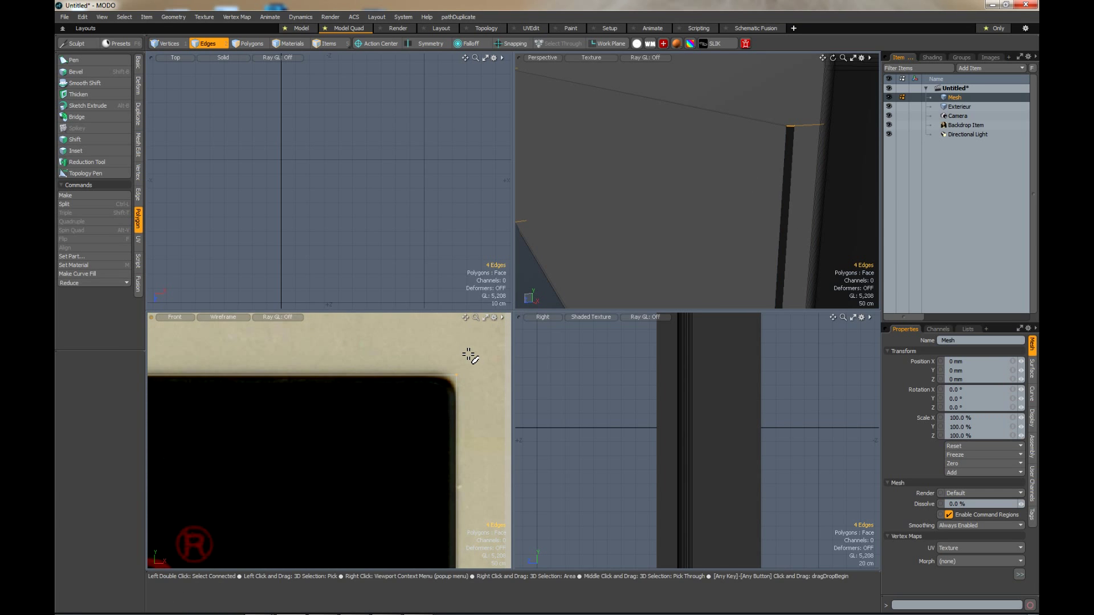
key(b)
drag(422, 354, 447, 359)
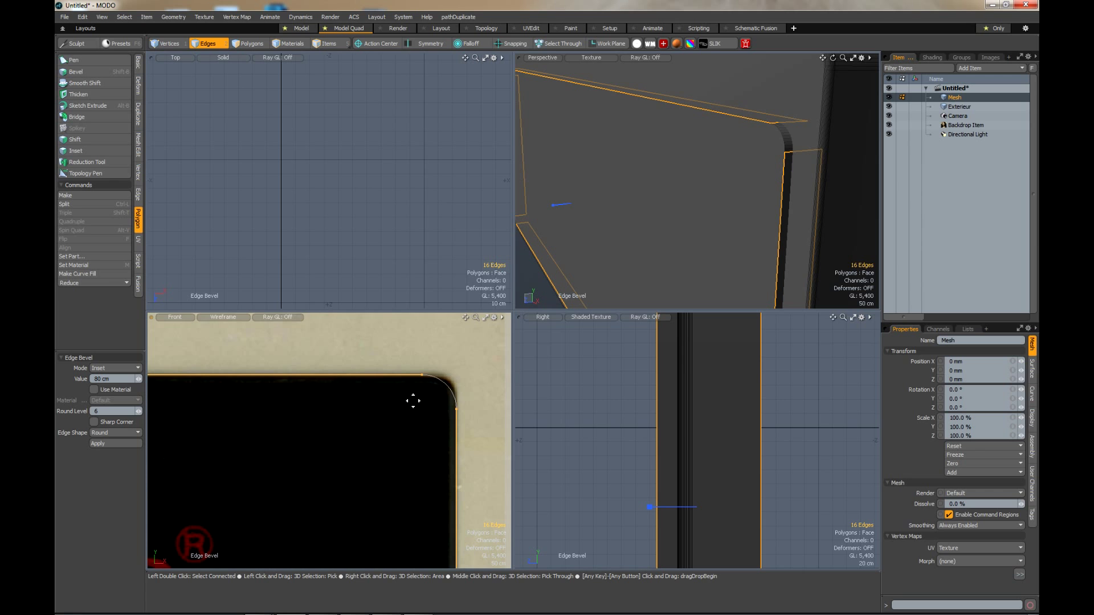
scroll(413, 400, down, 5)
scroll(416, 408, up, 6)
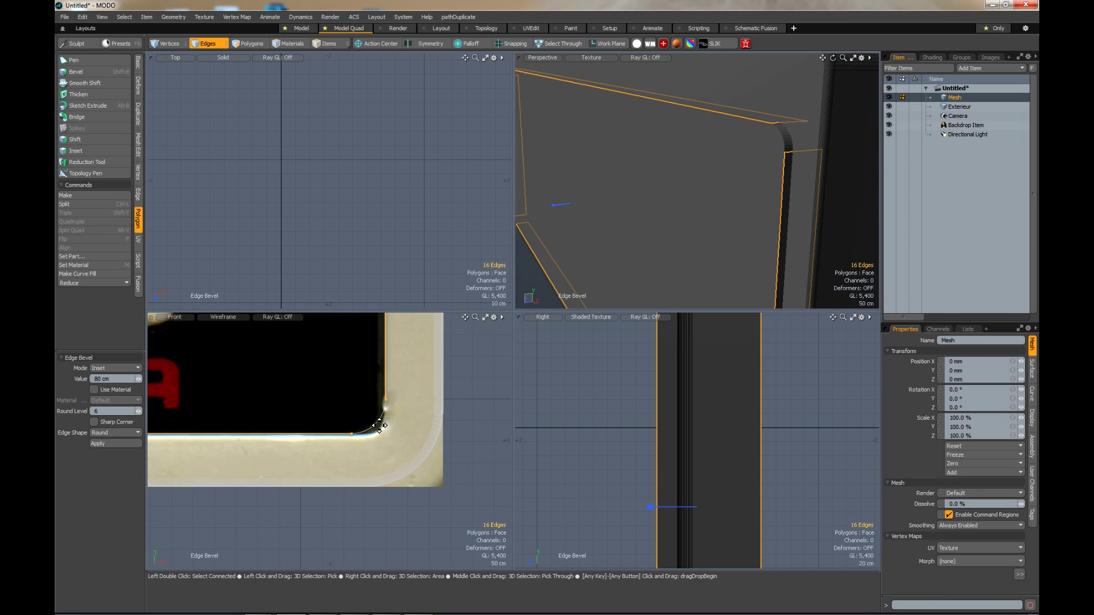
scroll(382, 425, up, 1)
key(space)
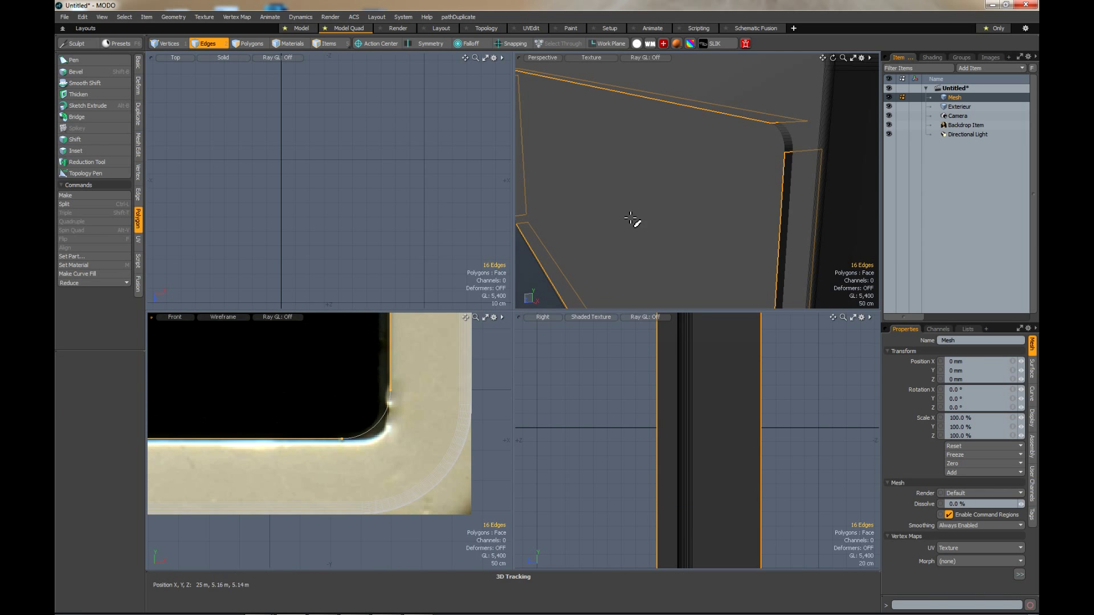
Deselect the bevelled edges, check the rounded faceplate corner, and rename the faceplate's mesh item as Interieur.
click(629, 213)
scroll(641, 207, down, 5)
scroll(637, 207, up, 3)
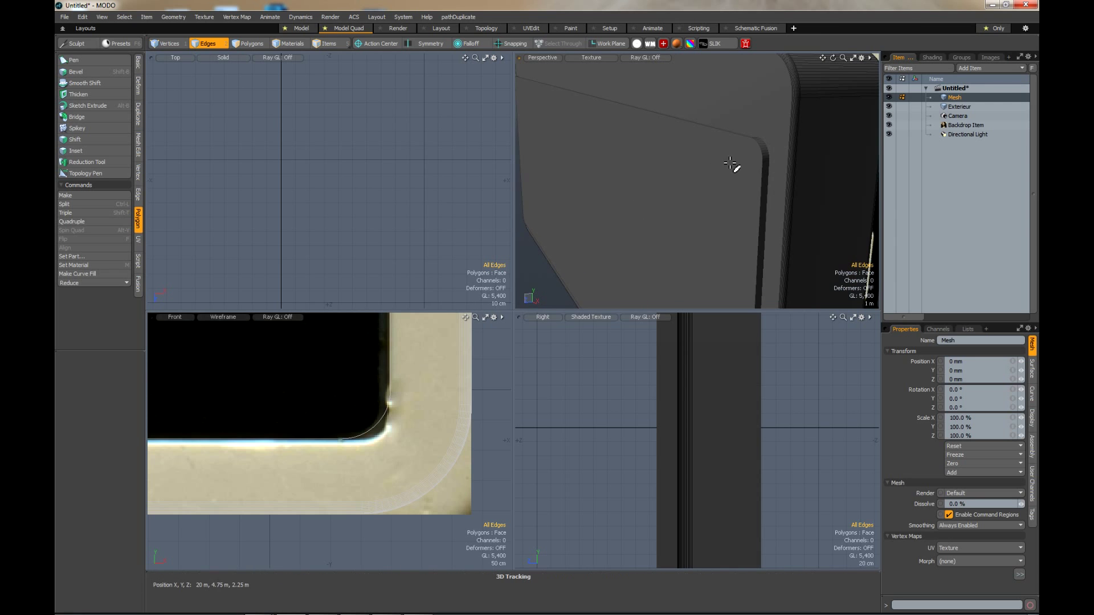
scroll(767, 140, up, 4)
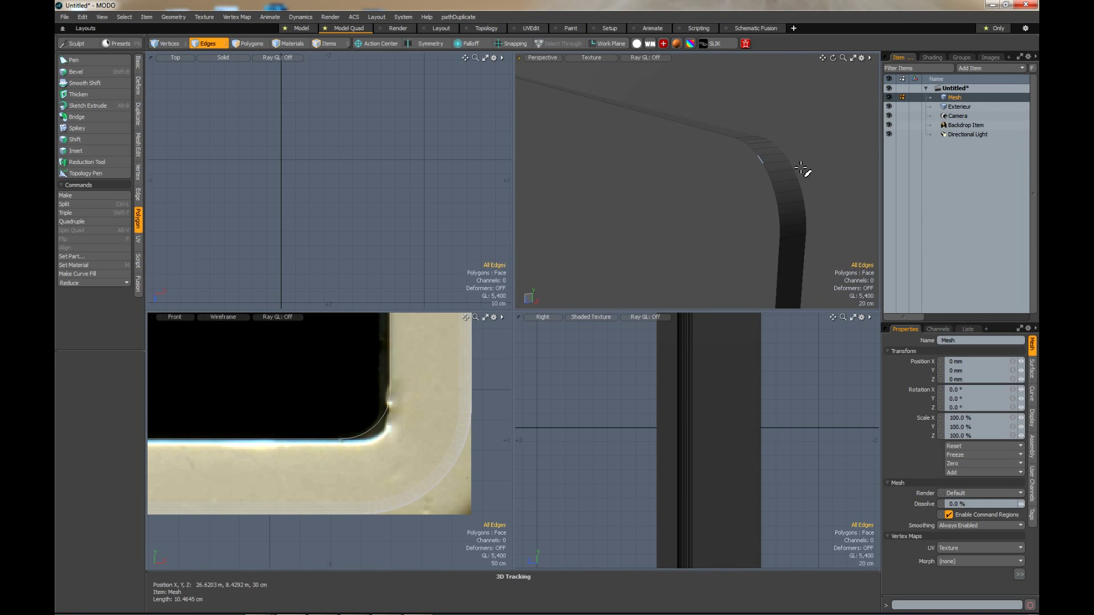
double_click(952, 98)
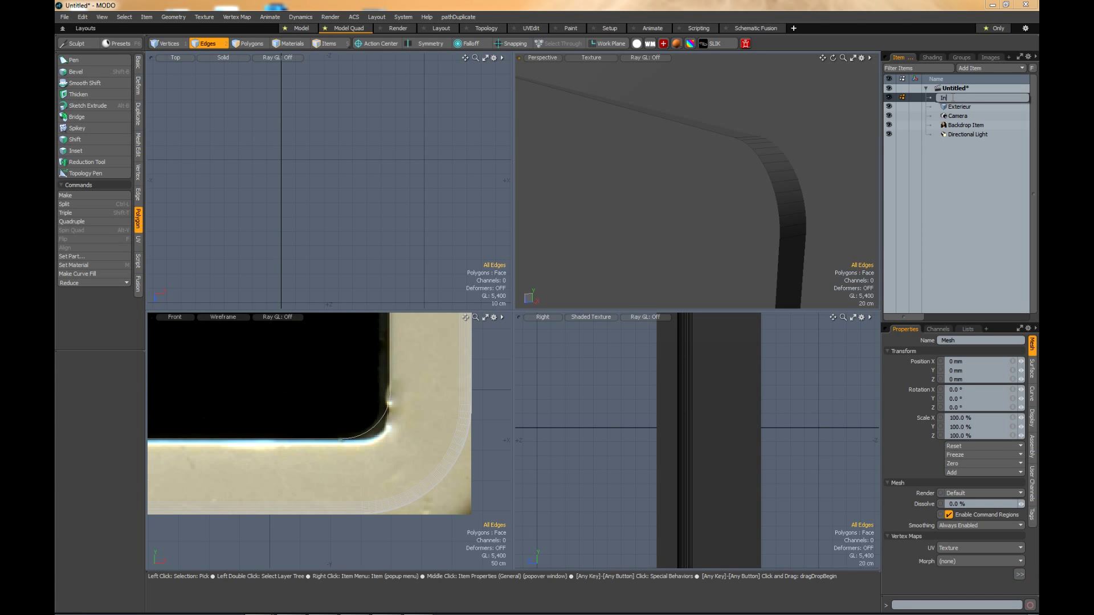
text(Interieur)
key(Return)
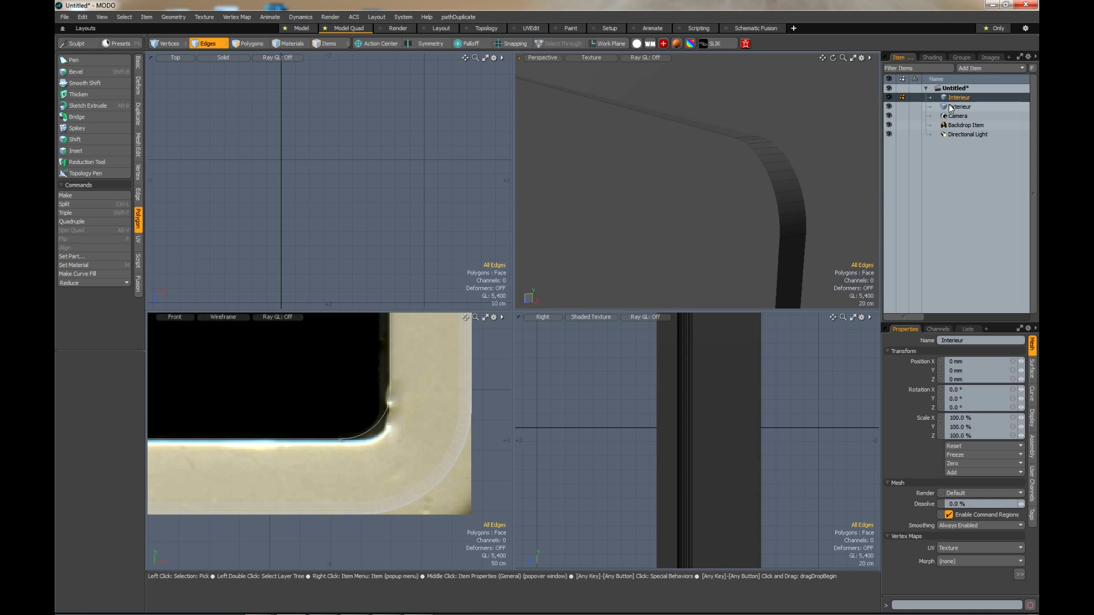
Place the Exterieur mesh above Interieur and subtract the background mesh from it with a Boolean operation.
drag(955, 106, 957, 103)
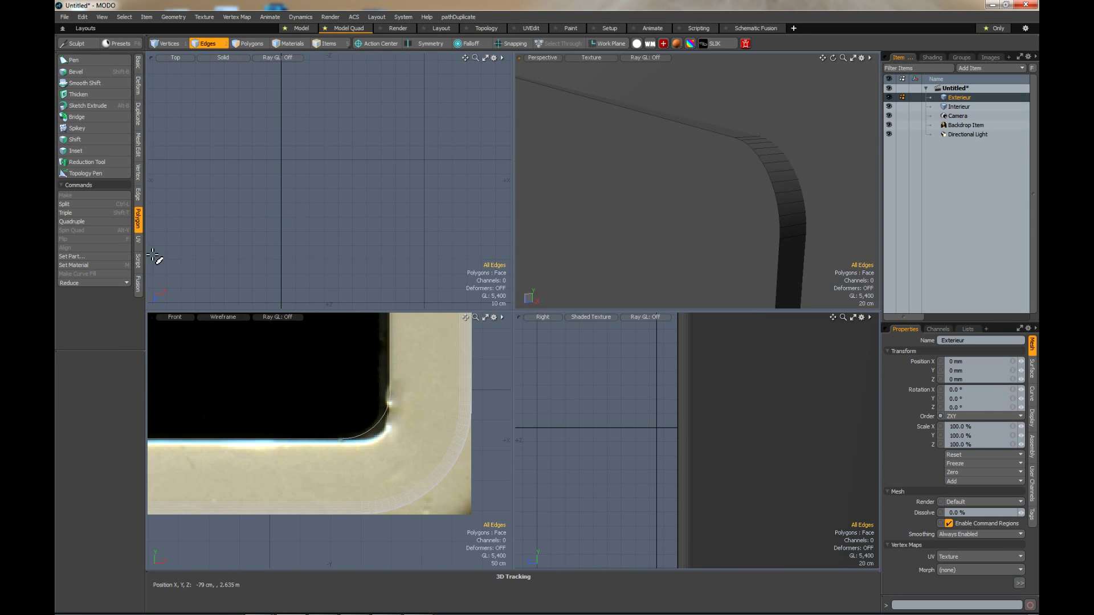
click(138, 145)
click(69, 255)
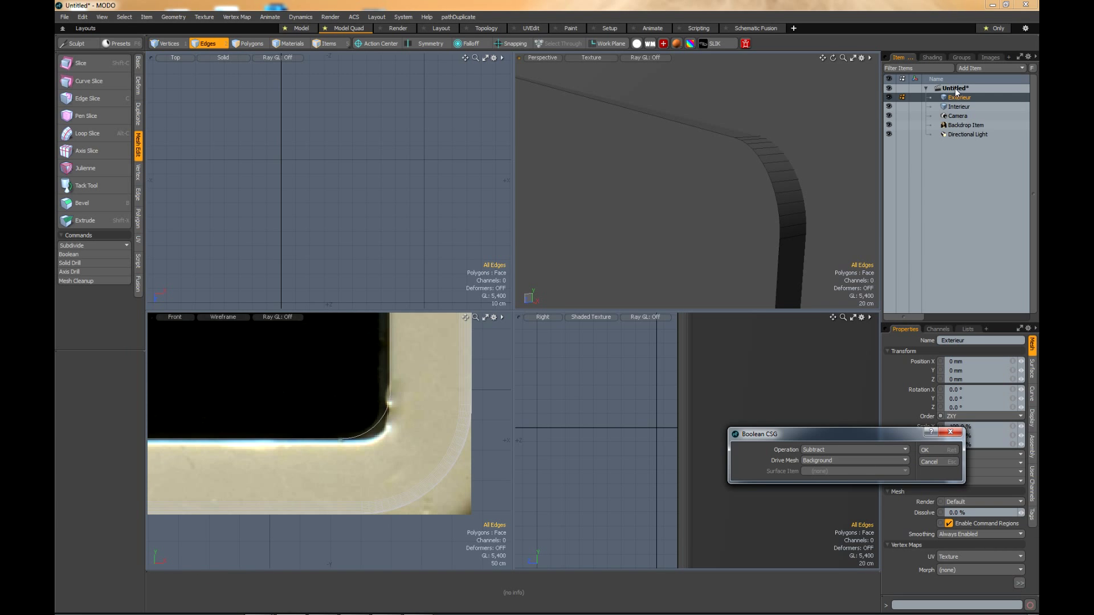
click(929, 449)
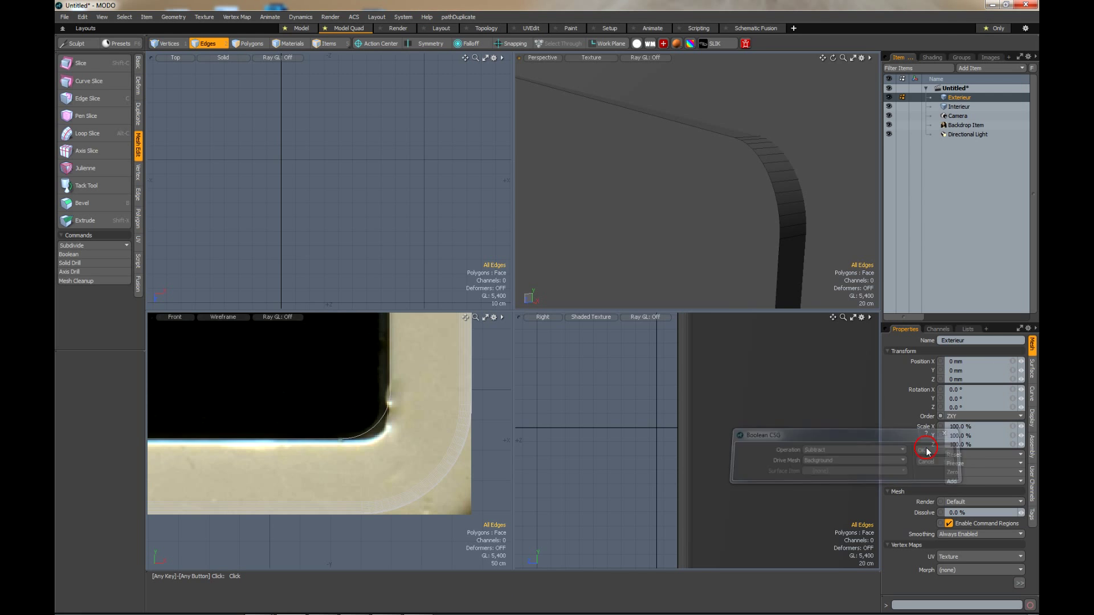
Hide the Interieur mesh and inspect the faceplate recess cut into the controller body.
click(889, 106)
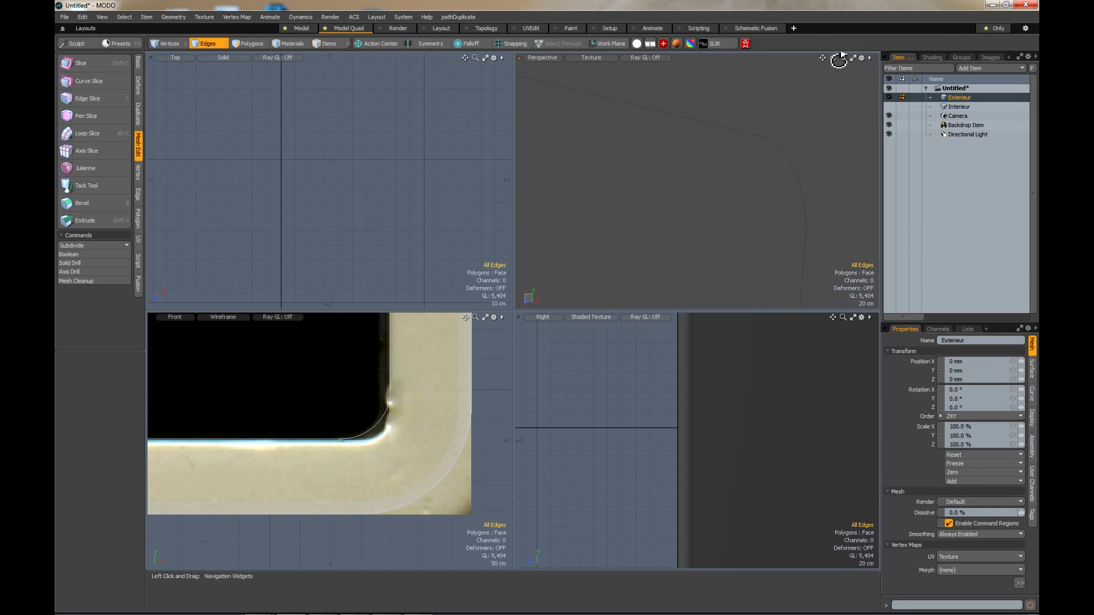
drag(832, 58, 793, 256)
scroll(792, 112, down, 6)
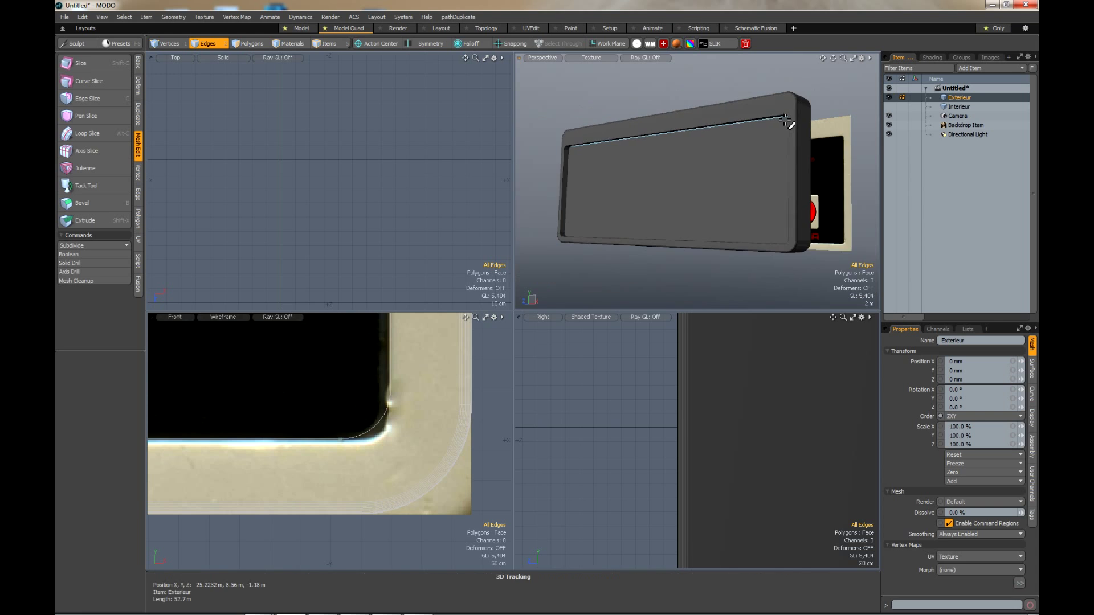
Select the connected front-face edges of the Exterieur body and deselect the outer outline's top edge, top-right corner and right edge.
scroll(786, 120, up, 3)
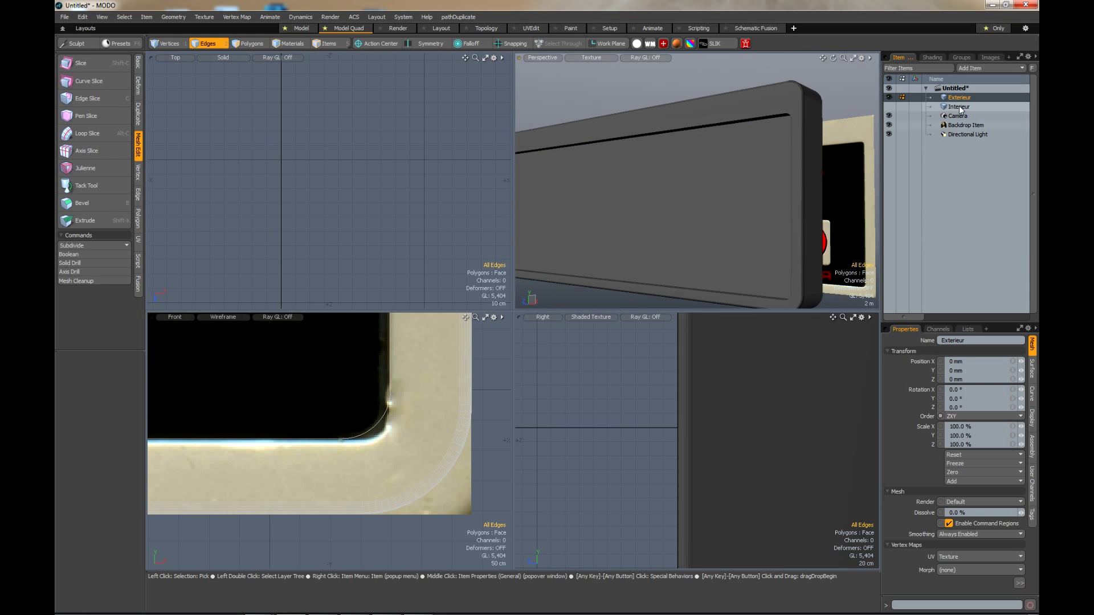
scroll(766, 127, up, 5)
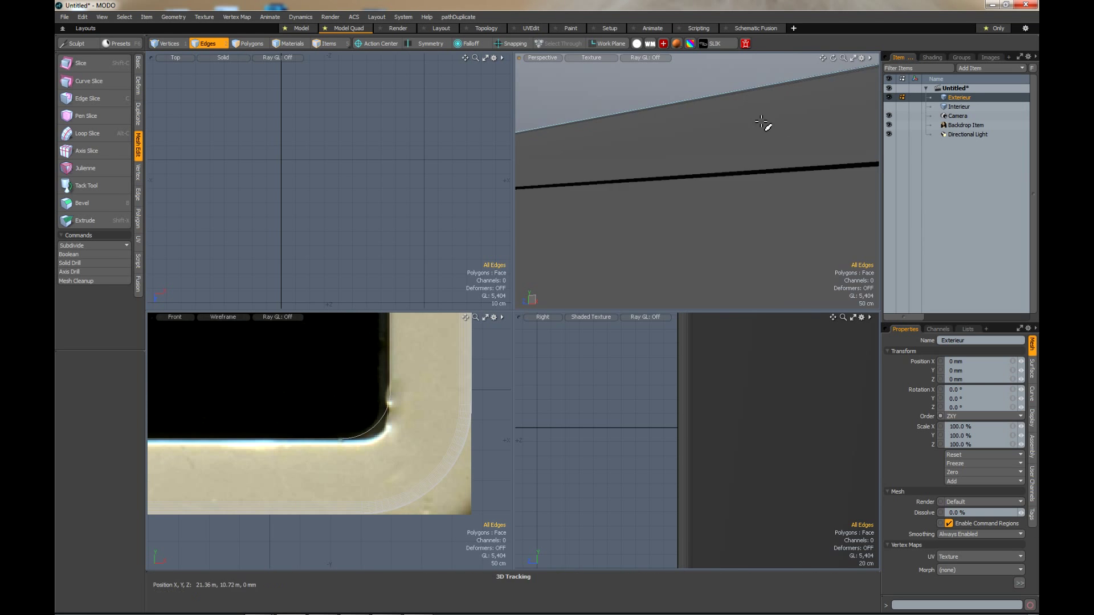
double_click(749, 177)
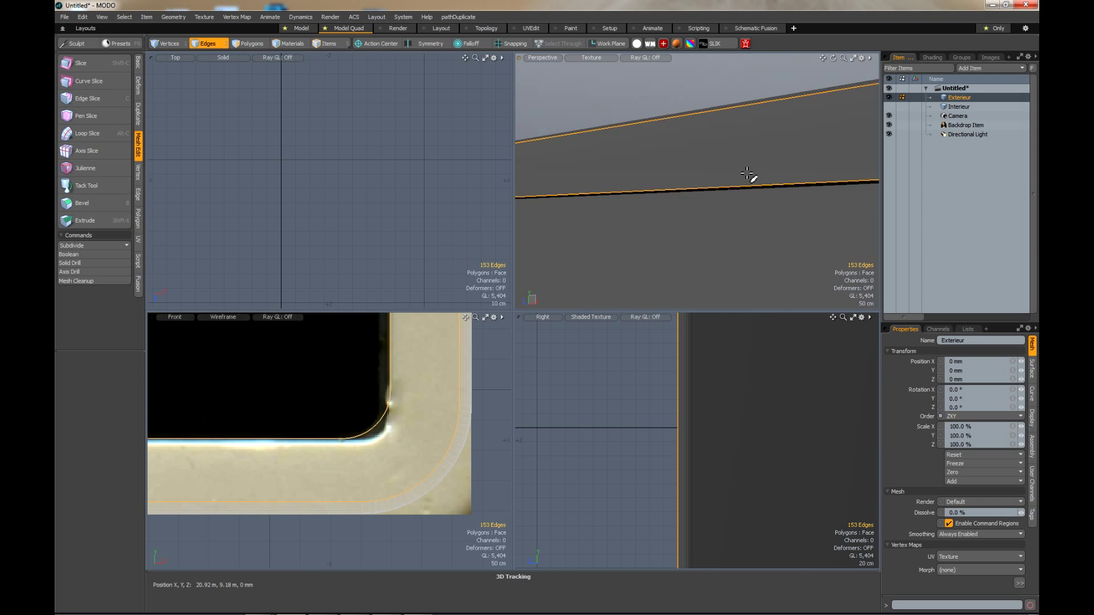
scroll(748, 176, down, 5)
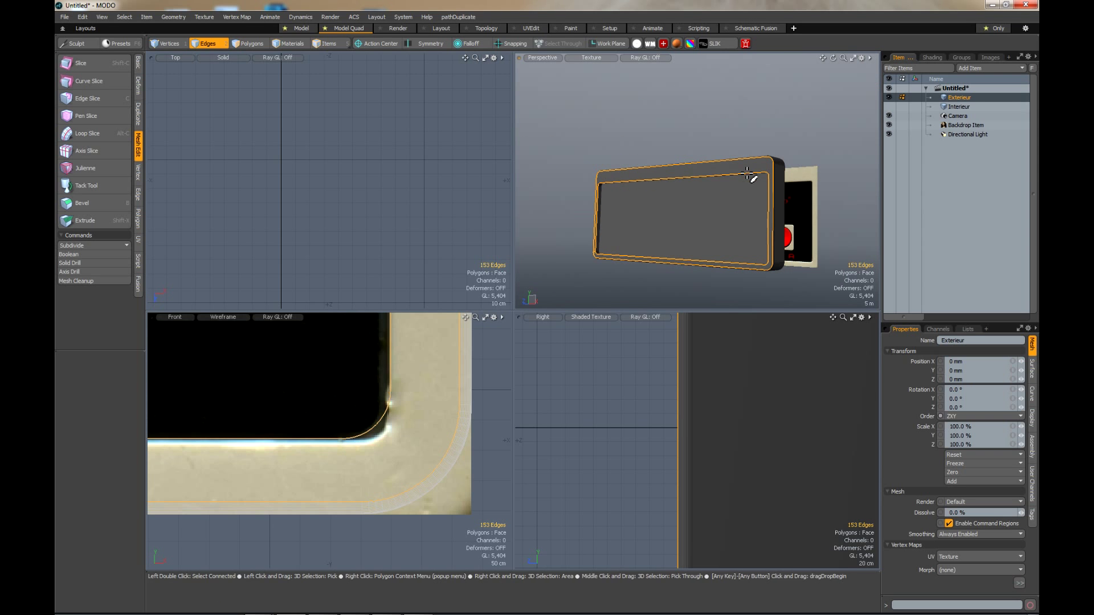
key(ctrl)
ctrl+click(672, 160)
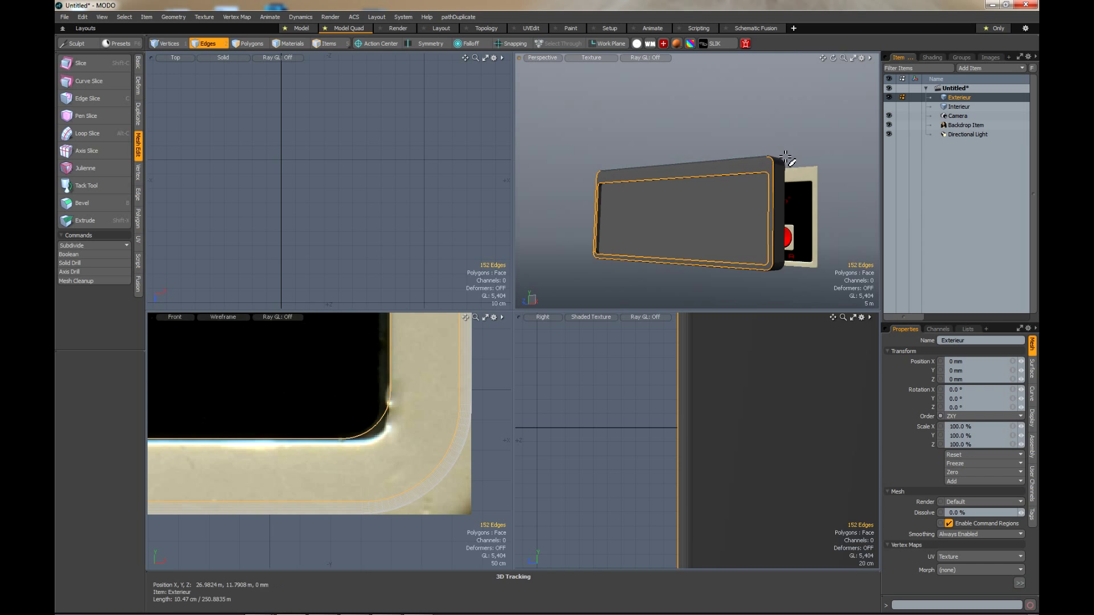
scroll(783, 157, up, 5)
ctrl+right_drag(694, 151, 752, 203)
scroll(744, 196, down, 4)
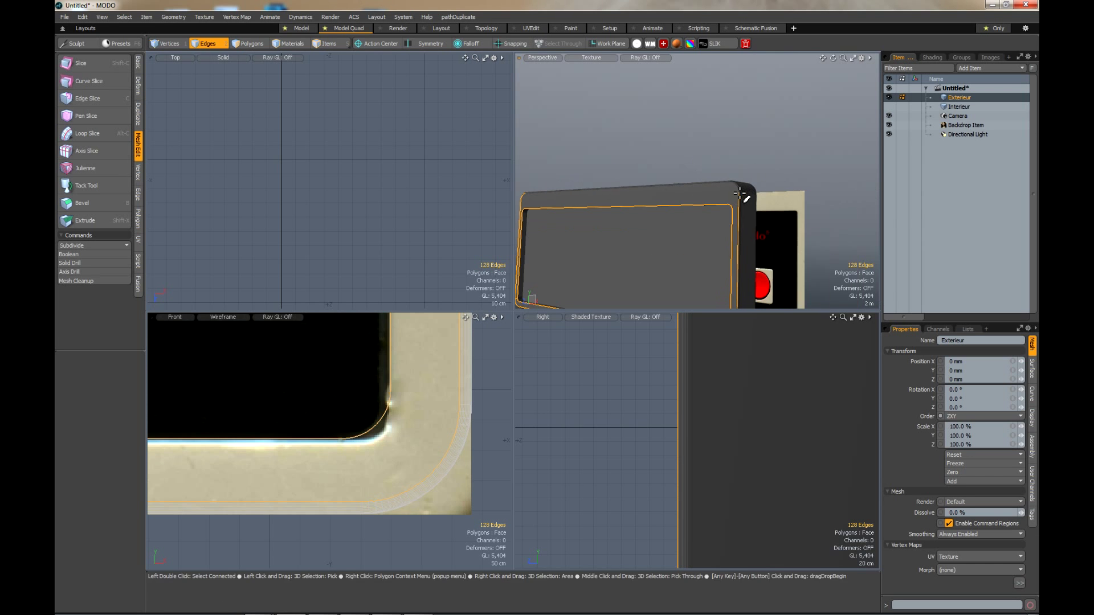
ctrl+click(746, 226)
scroll(744, 248, down, 4)
scroll(737, 247, up, 4)
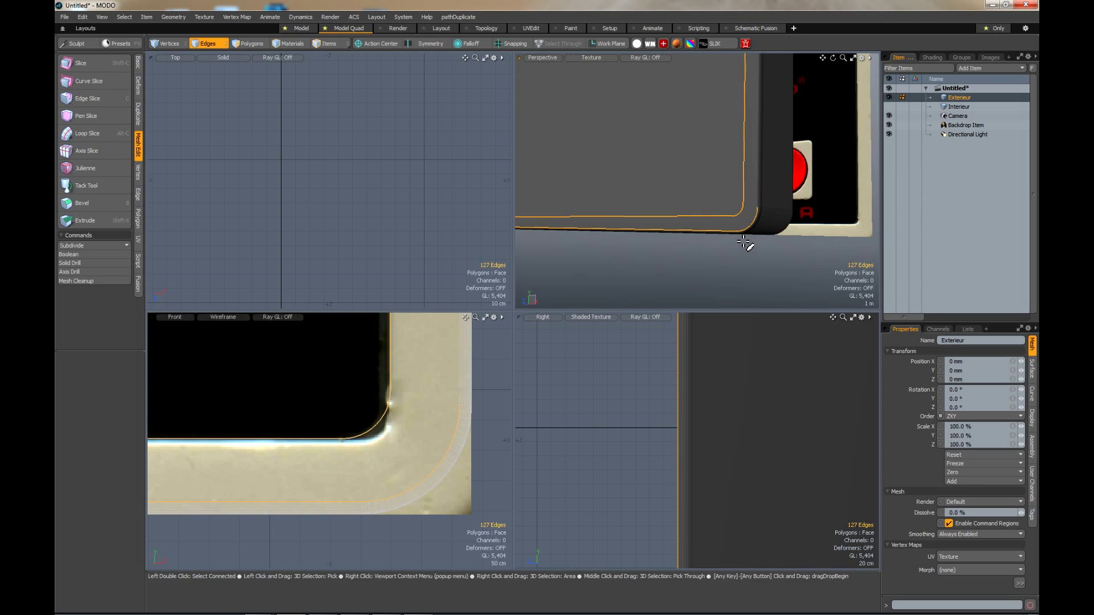
Deselect the outer outline's bottom edge, left edge and remaining three corners, keeping only the faceplate recess rim selected.
ctrl+right_drag(750, 201, 595, 272)
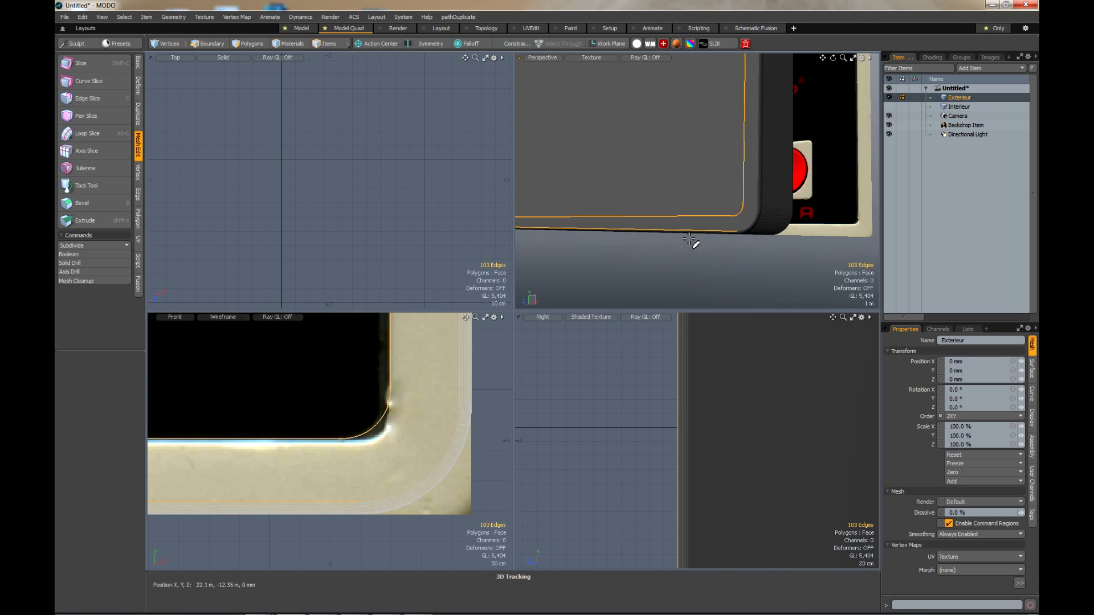
ctrl+click(688, 235)
scroll(710, 249, down, 5)
scroll(640, 239, up, 5)
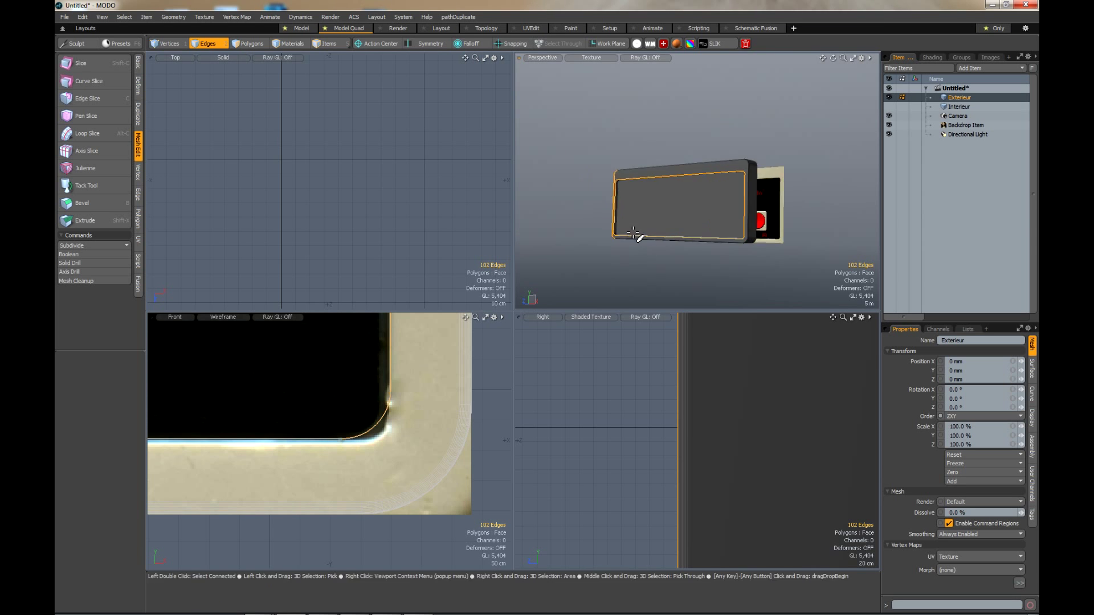
scroll(569, 242, up, 3)
ctrl+drag(531, 235, 540, 254)
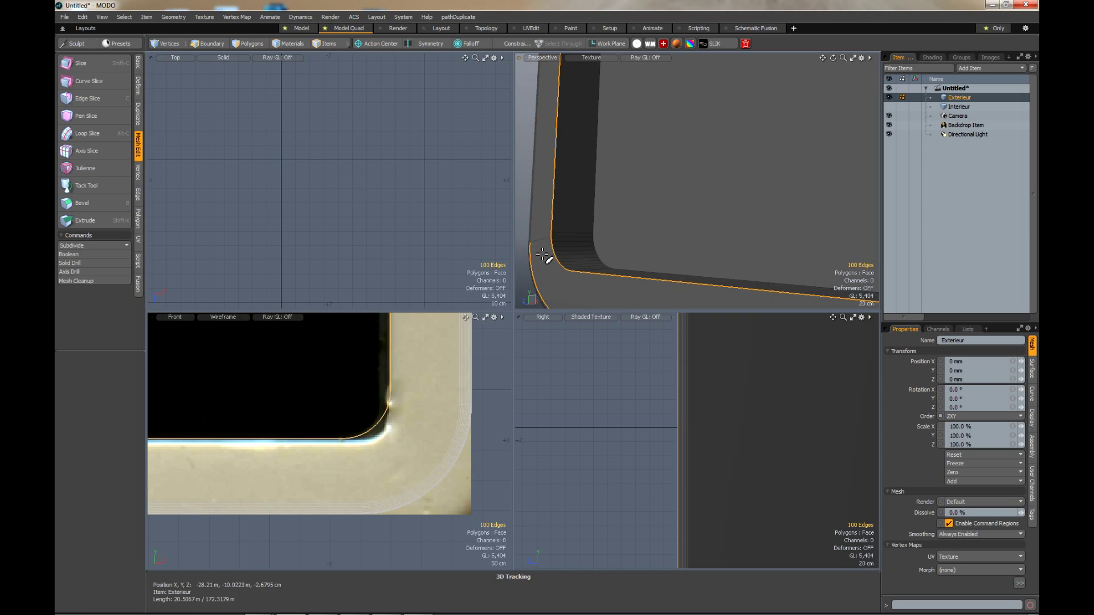
scroll(527, 238, down, 3)
ctrl+right_drag(528, 241, 556, 287)
scroll(642, 222, down, 4)
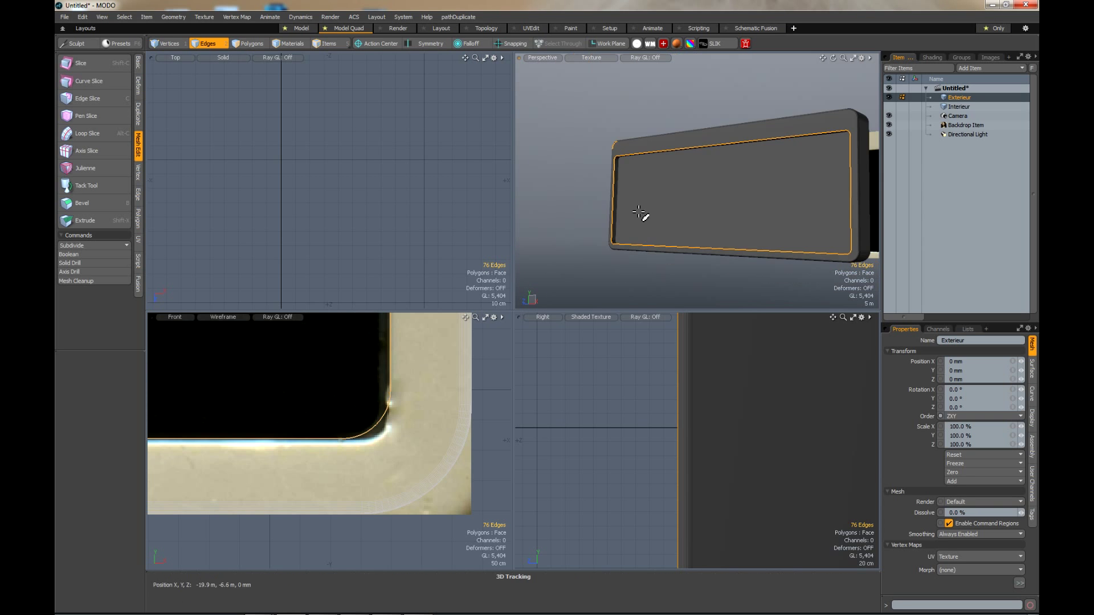
scroll(605, 139, up, 5)
ctrl+right_drag(601, 131, 691, 192)
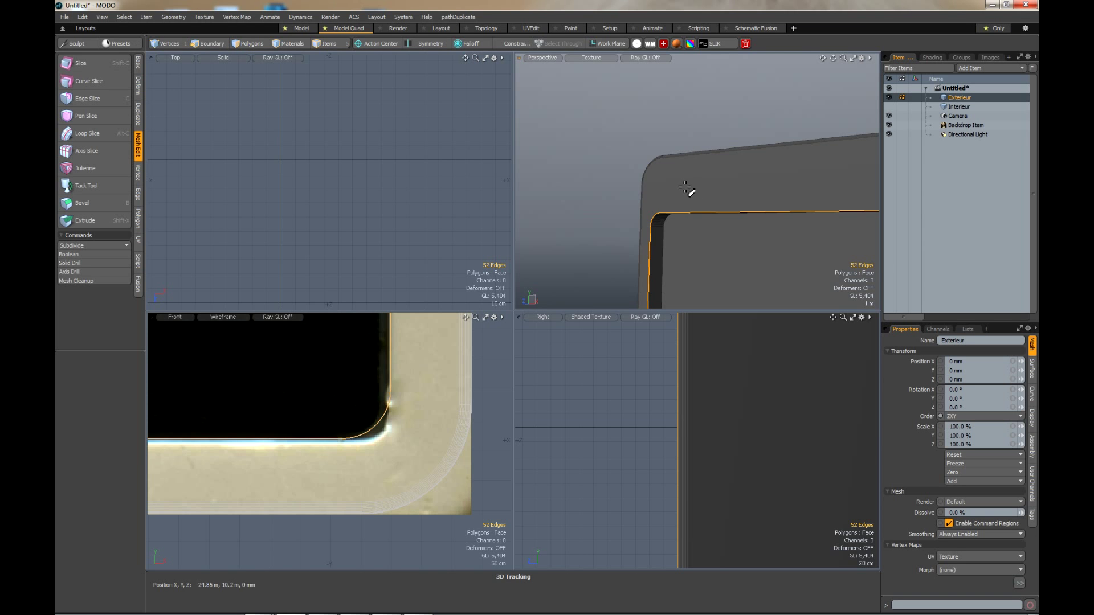
scroll(678, 204, down, 4)
scroll(832, 190, up, 5)
scroll(832, 191, up, 5)
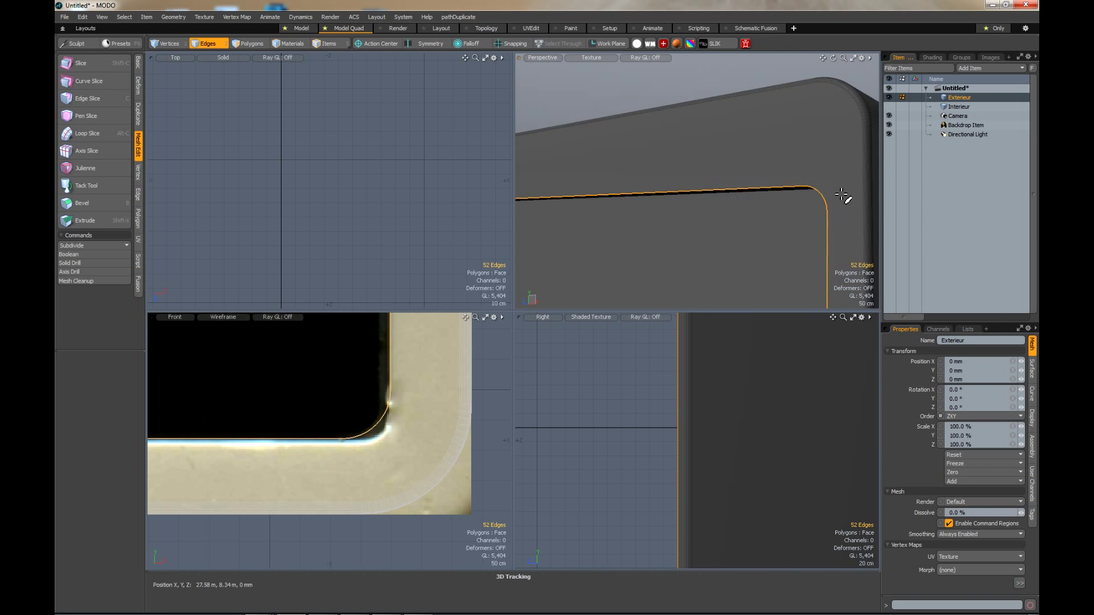
Bevel the recess rim edges by 12.2 cm at round level 6, deselect them and check the rounded corner.
key(b)
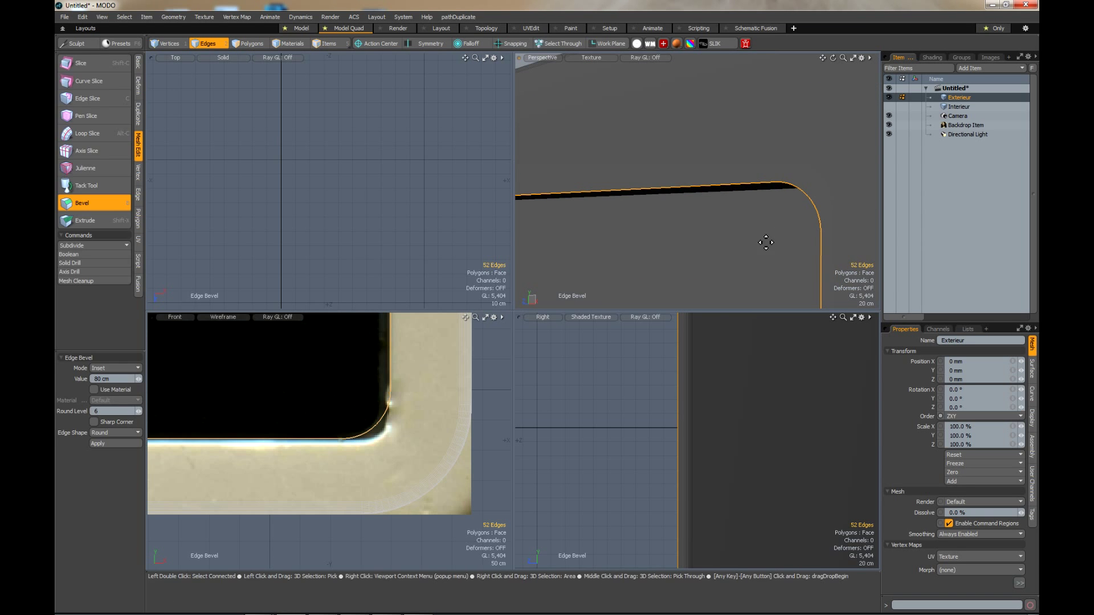
drag(776, 216, 813, 217)
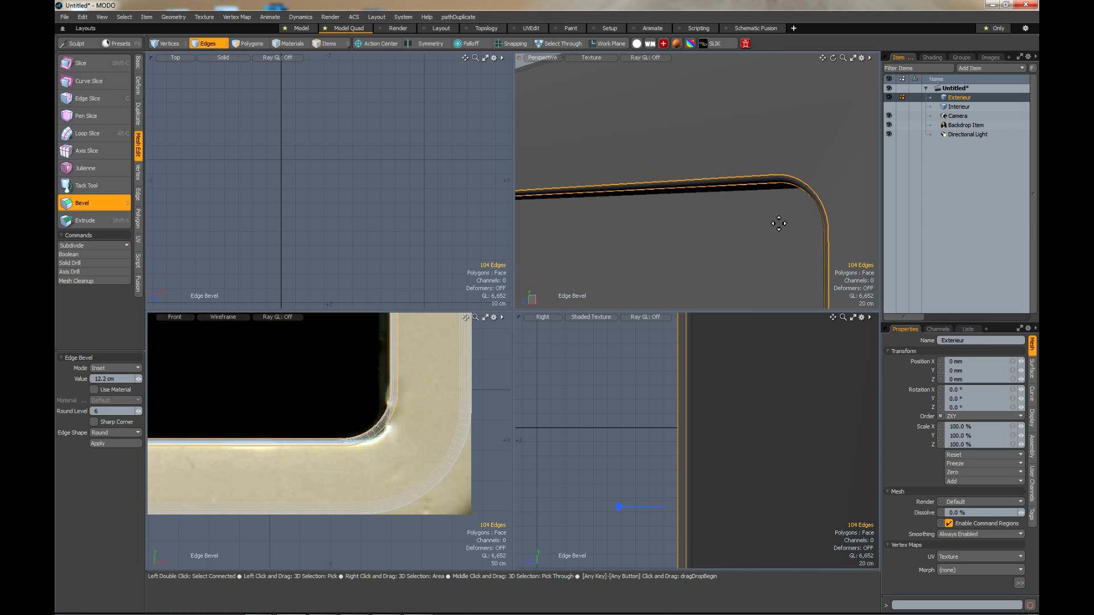
scroll(797, 217, down, 8)
key(space)
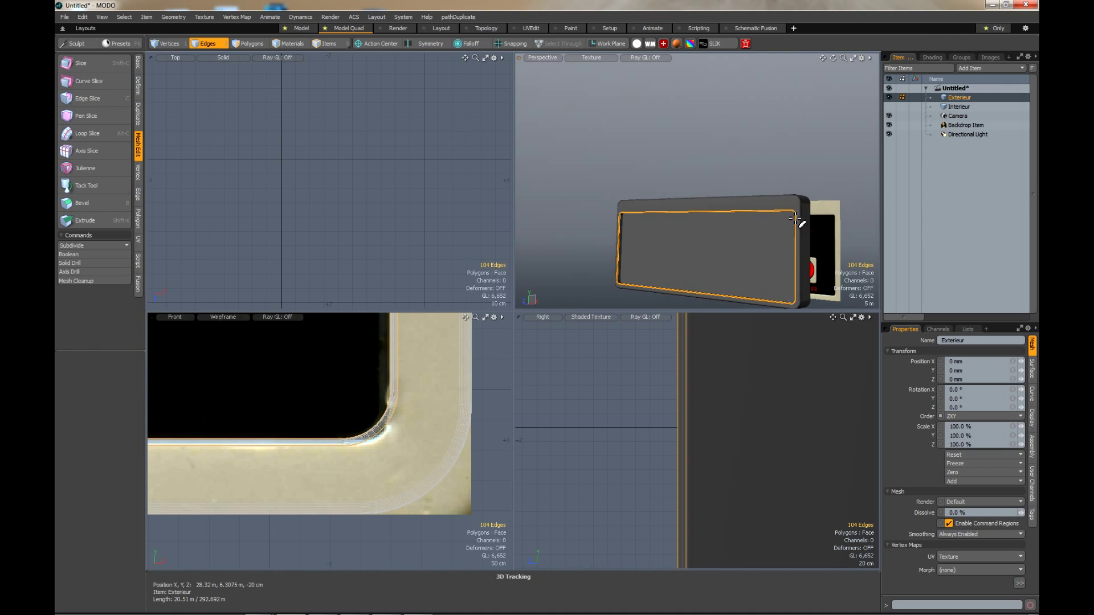
scroll(809, 228, up, 5)
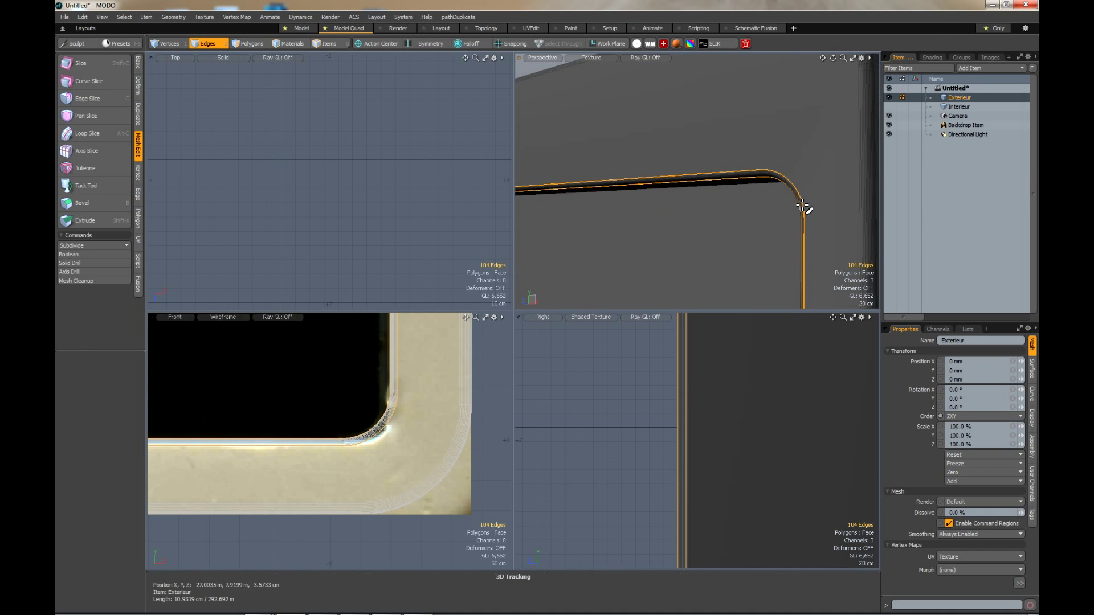
click(796, 154)
scroll(790, 193, up, 2)
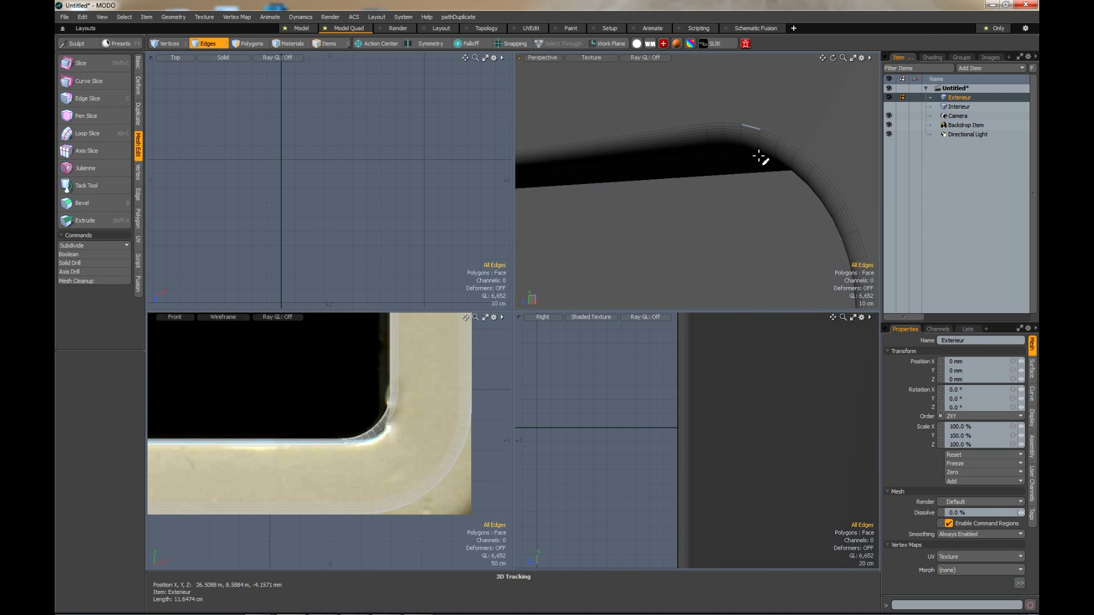
scroll(761, 158, down, 4)
Show the Interieur mesh again and move it back along Z to -30 cm inside the body's recess.
click(889, 107)
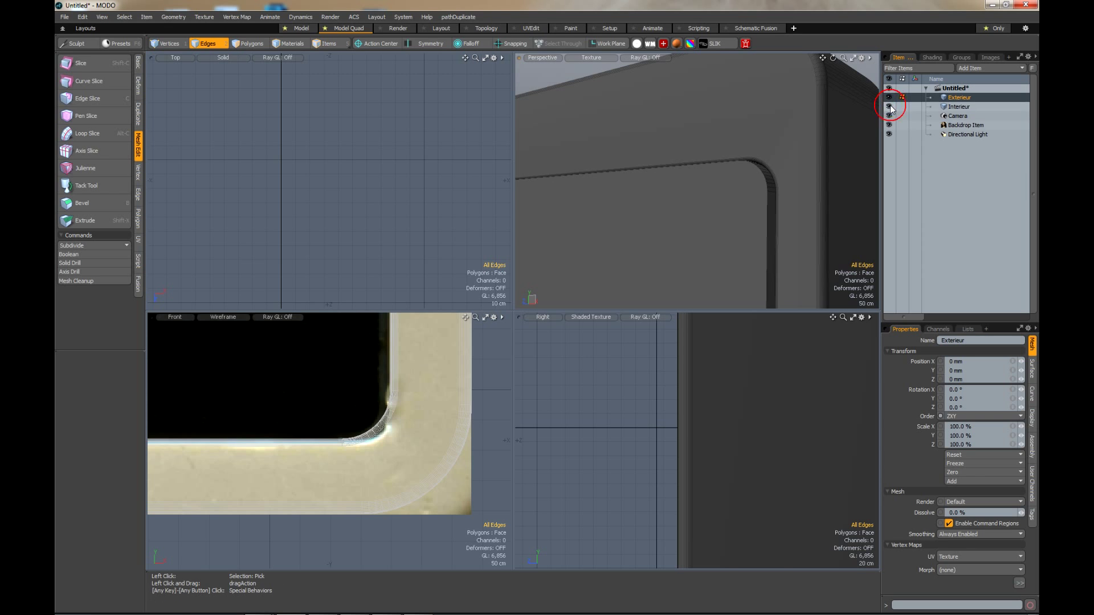
click(952, 107)
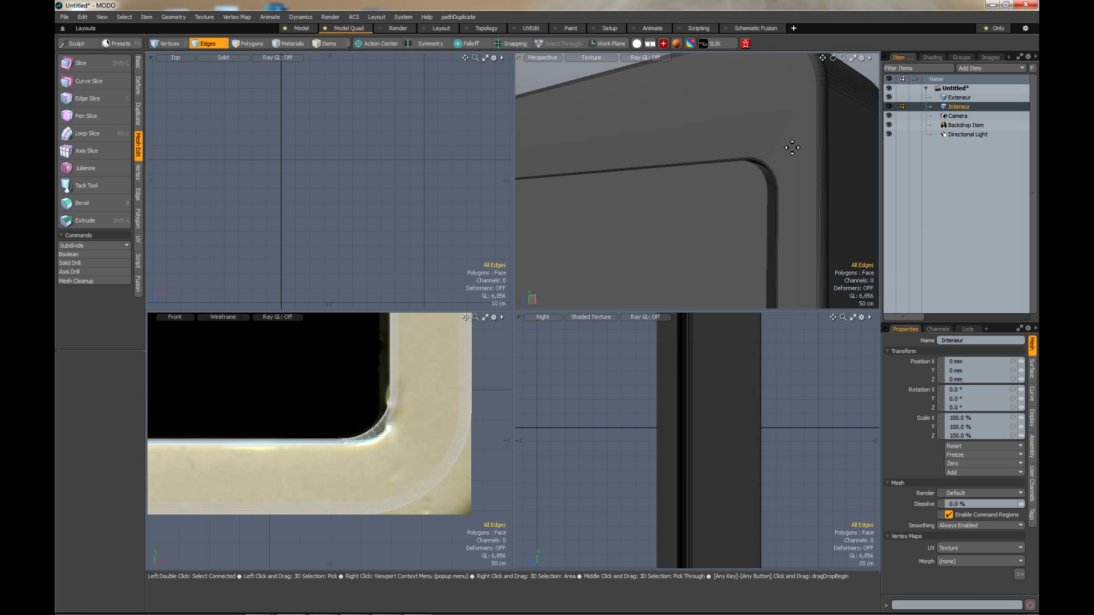
key(w)
drag(832, 59, 572, 288)
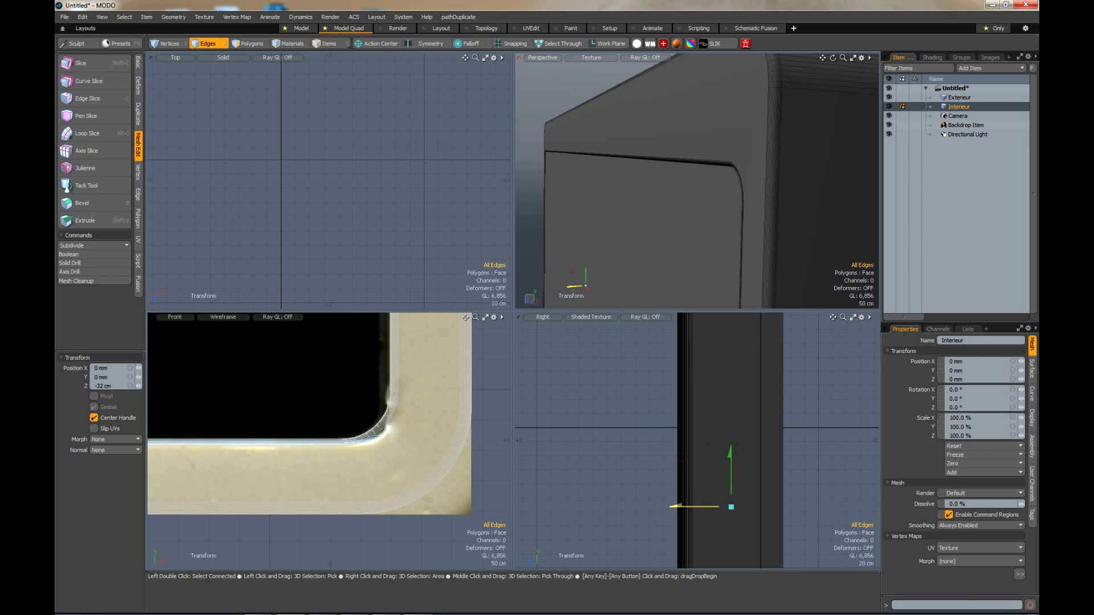
scroll(321, 205, down, 2)
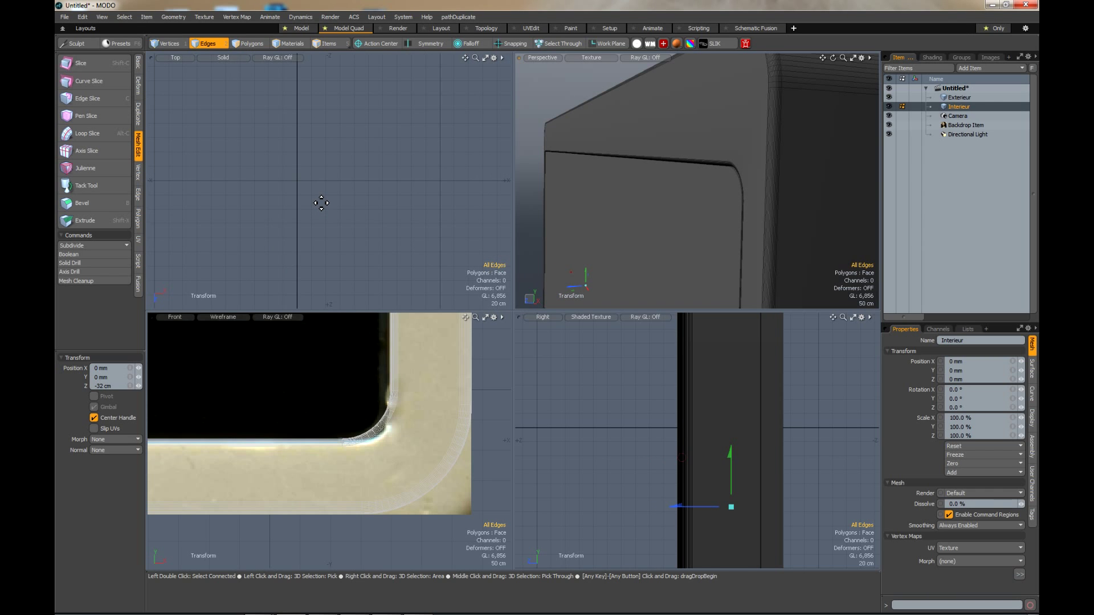
key(shift)
key(shift+a)
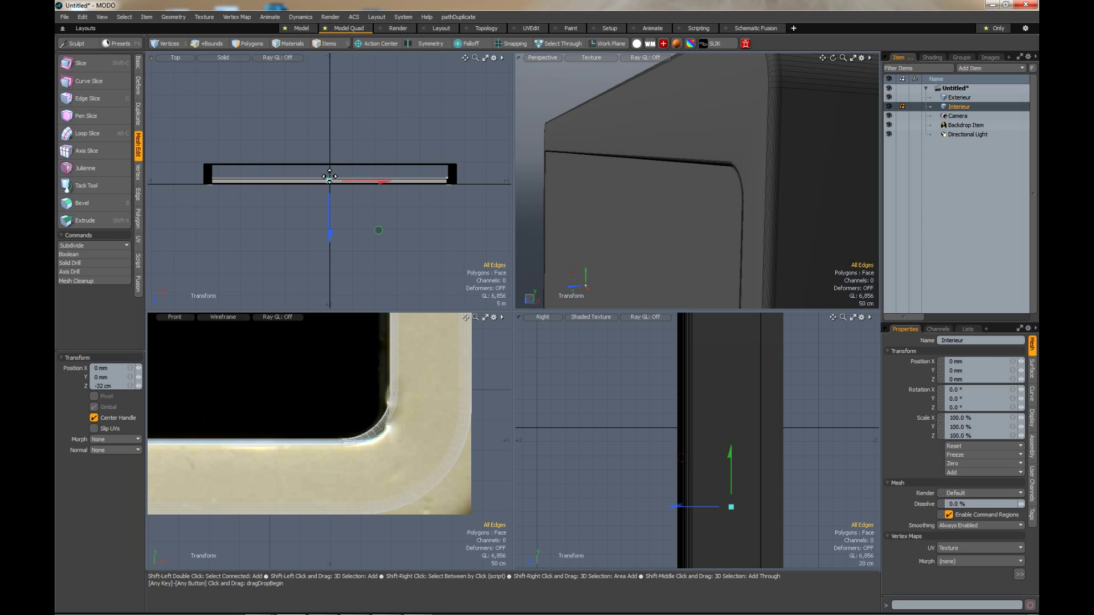
scroll(329, 176, up, 8)
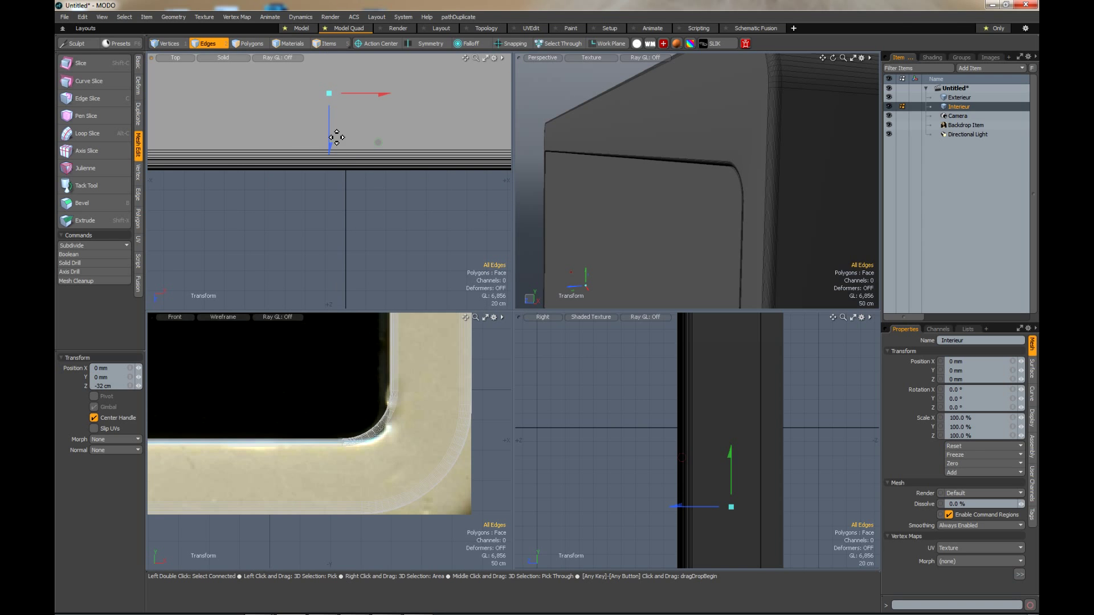
drag(331, 143, 330, 146)
Select the Interieur faceplate's front outline edges and bevel them by 12.2 cm at round level 6.
scroll(715, 187, up, 5)
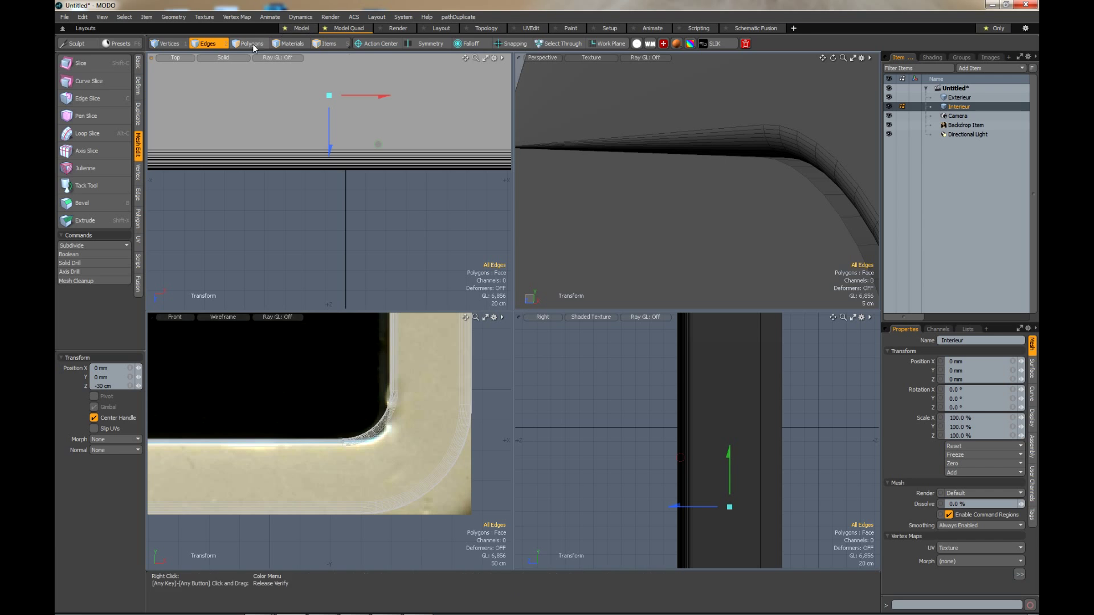
double_click(724, 160)
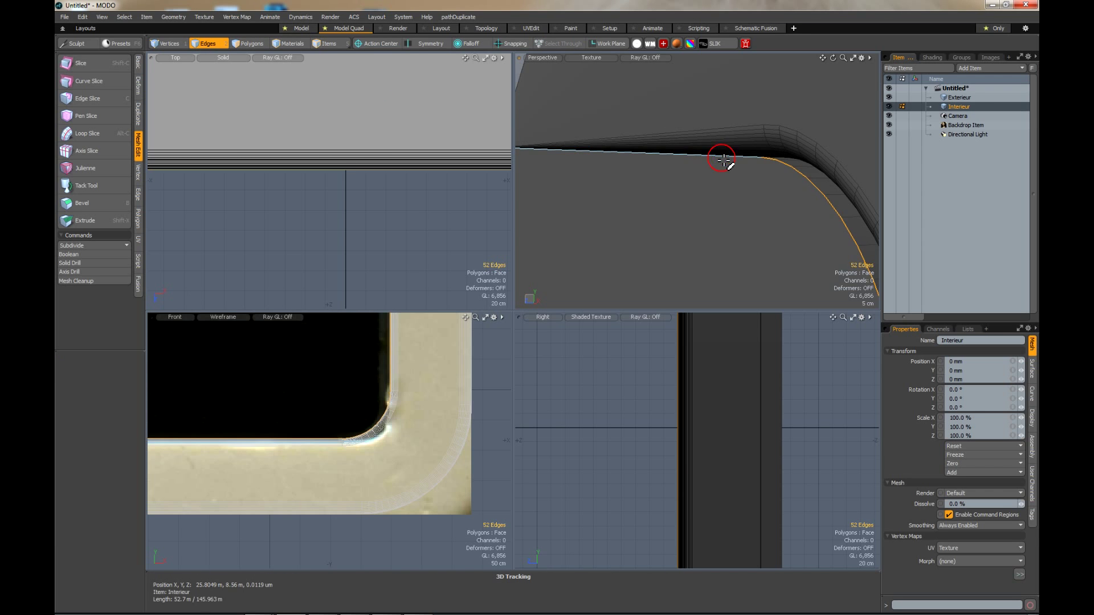
scroll(724, 160, down, 6)
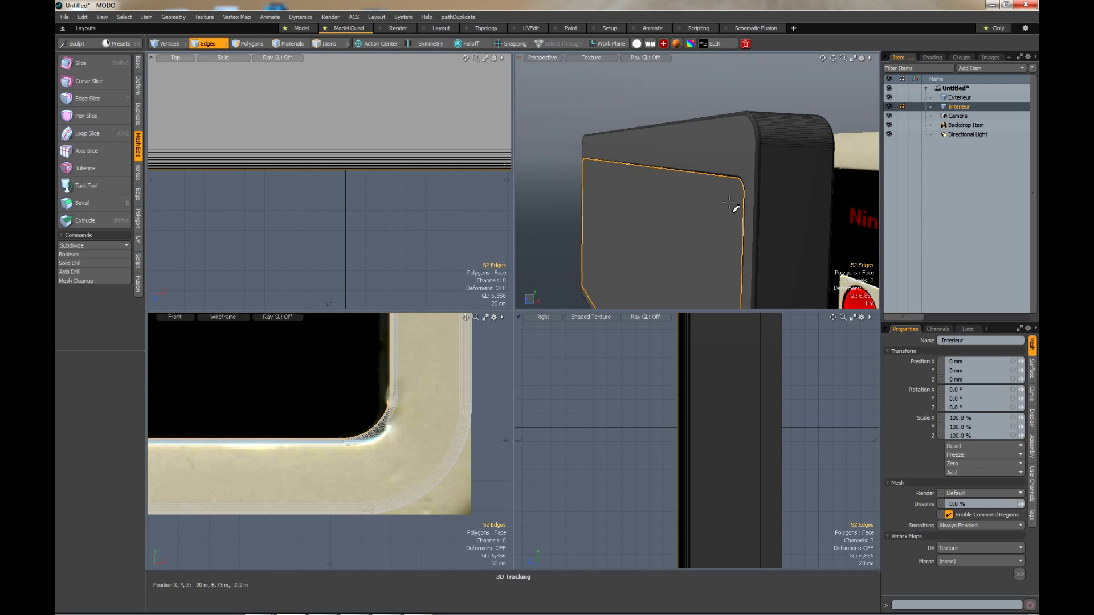
scroll(731, 204, up, 3)
key(b)
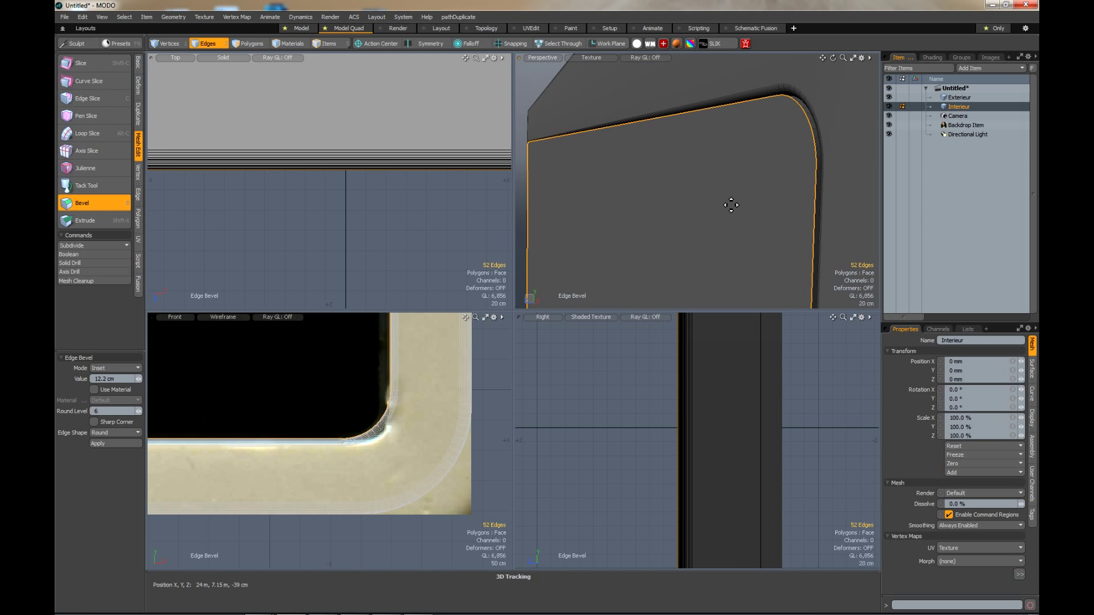
click(104, 443)
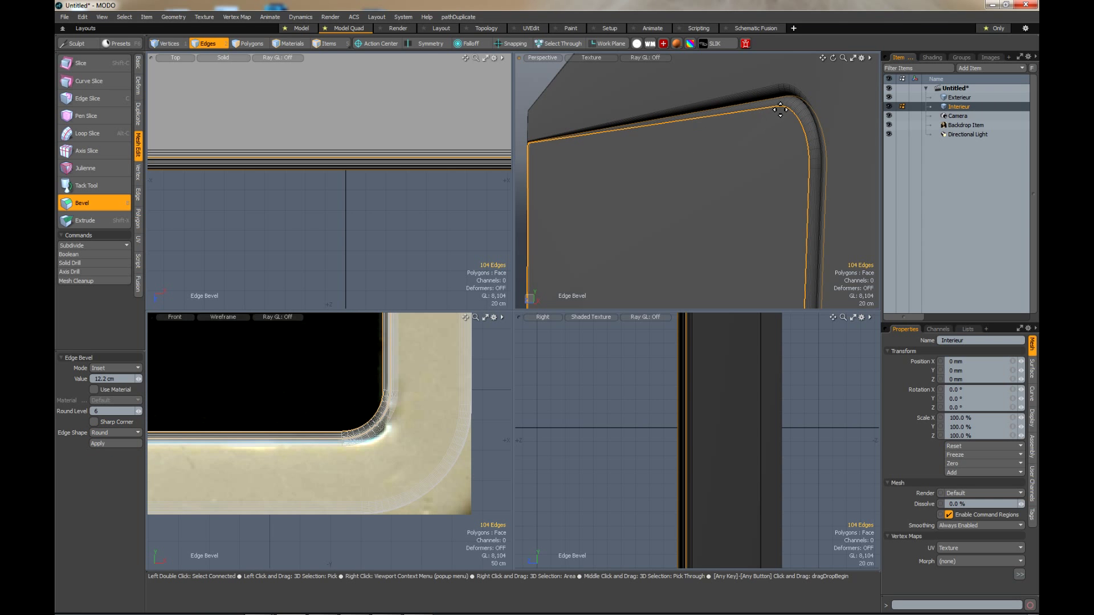
scroll(820, 95, up, 3)
key(space)
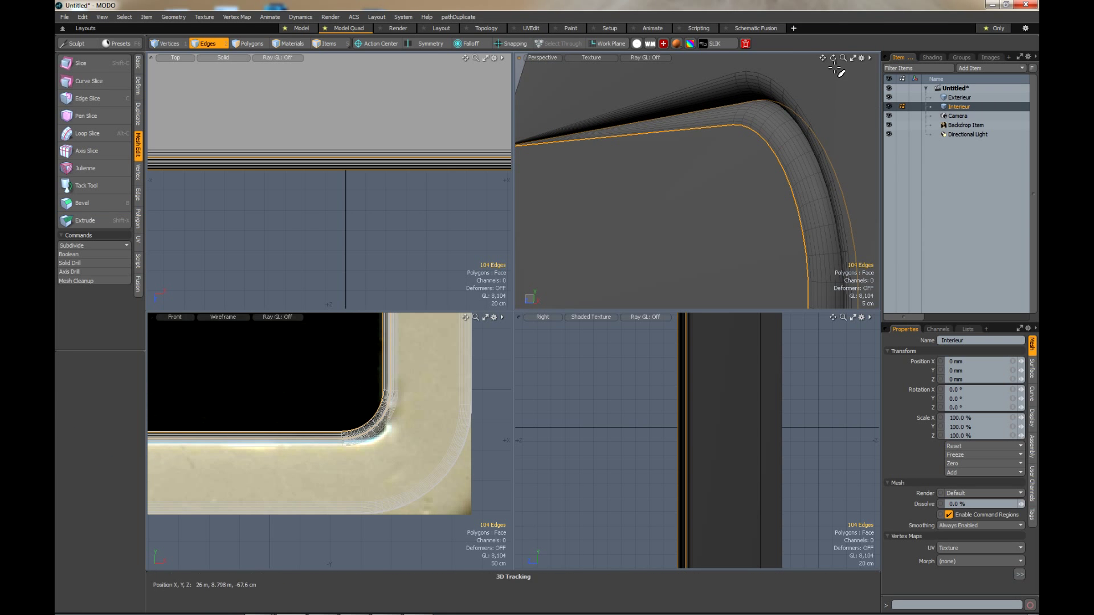
Switch to the Render layout and start the preview render of the controller body with its faceplate.
drag(832, 58, 875, 86)
click(401, 30)
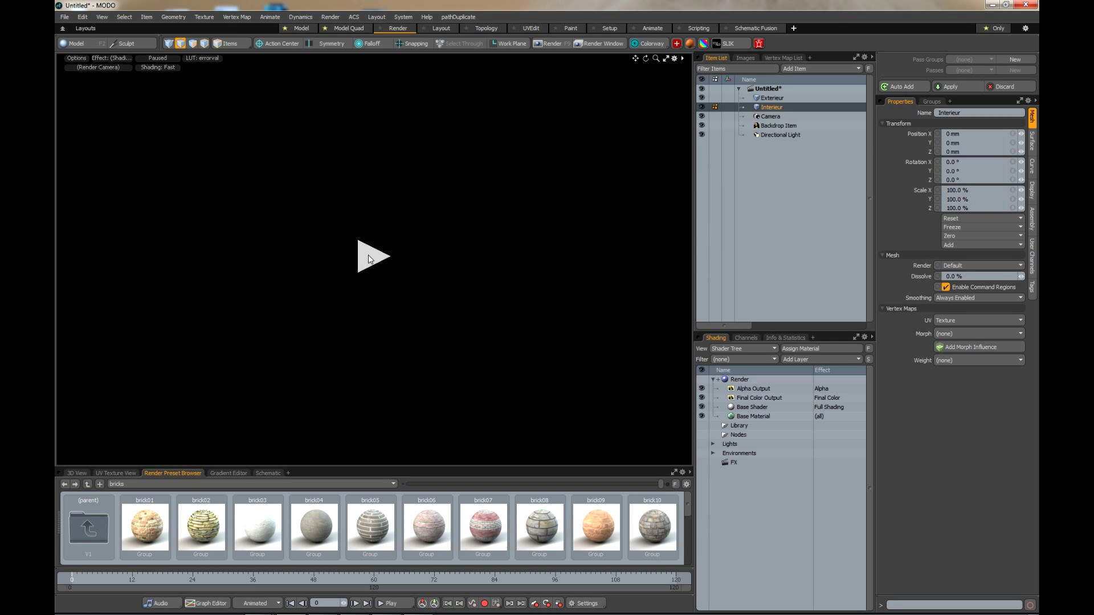
click(369, 260)
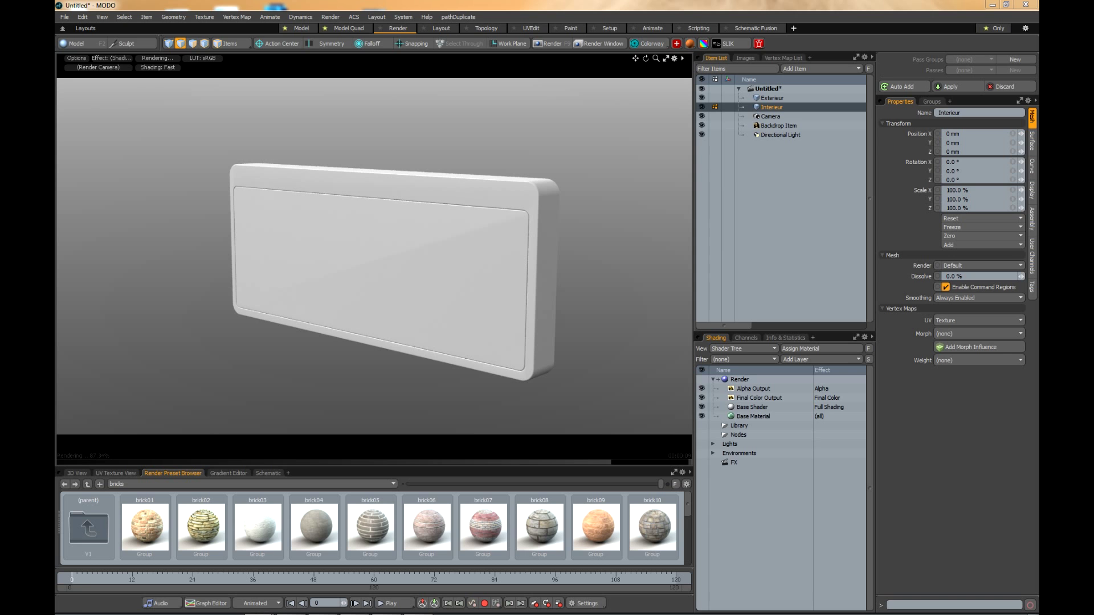
Switch to the web browser, open the full-size NES controller photo and examine the casing around the cable exit.
drag(1038, 162, 479, 145)
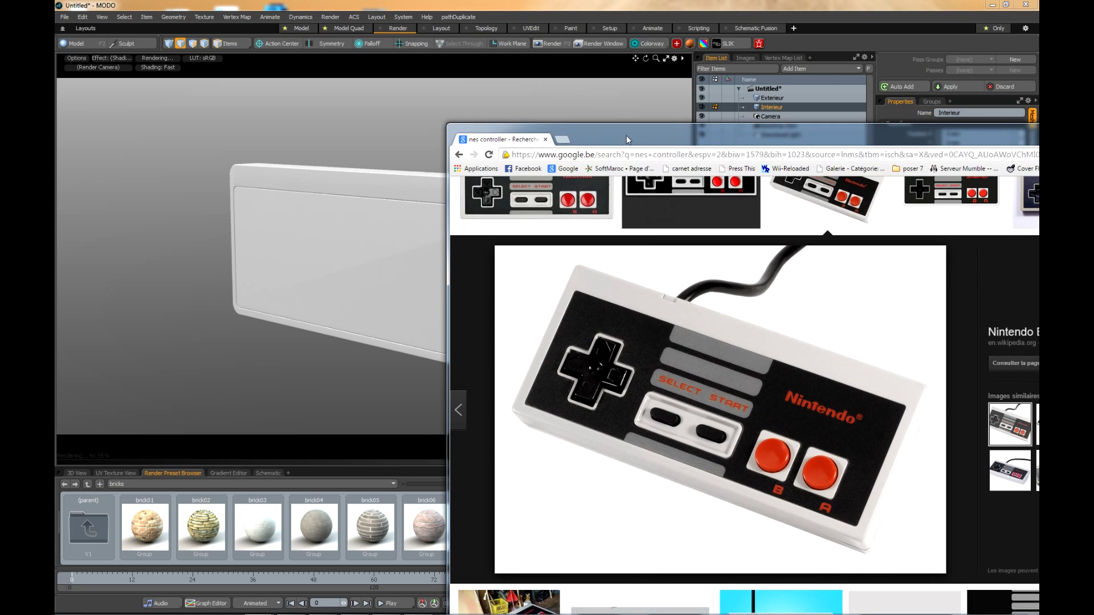
drag(956, 146, 810, 145)
click(931, 362)
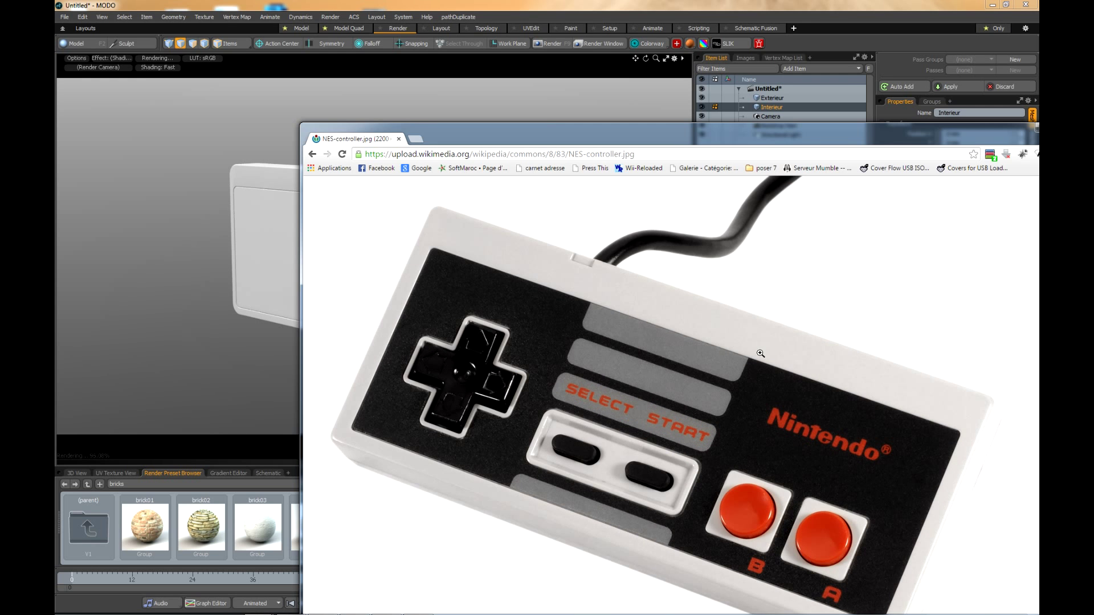
click(638, 322)
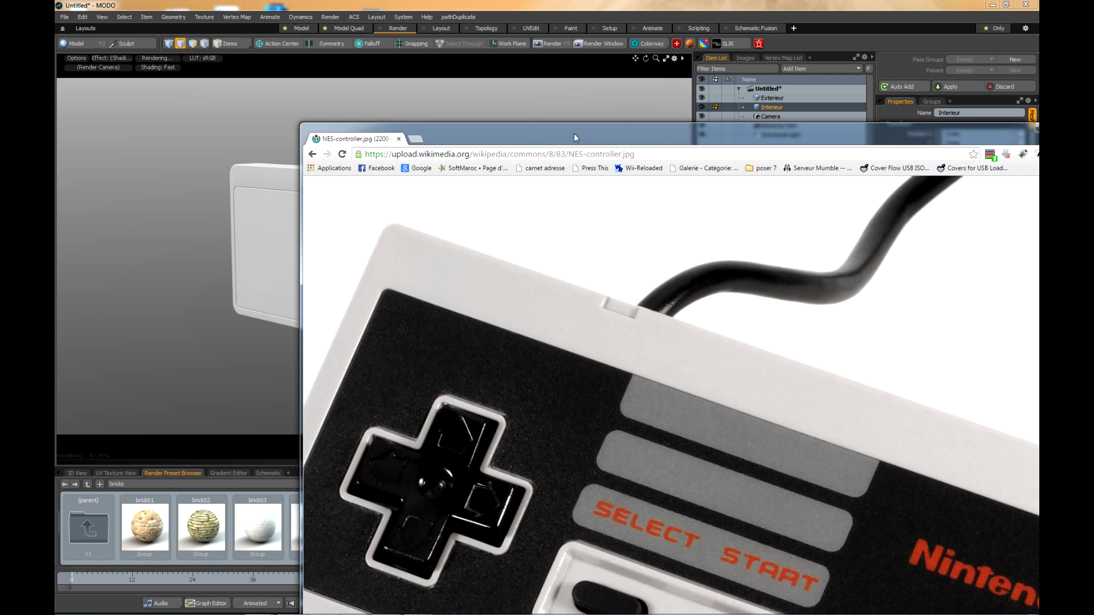
Move the browser aside, return to the Model Quad layout and enlarge the front view to examine the controller reference's front details.
drag(522, 126, 1038, 126)
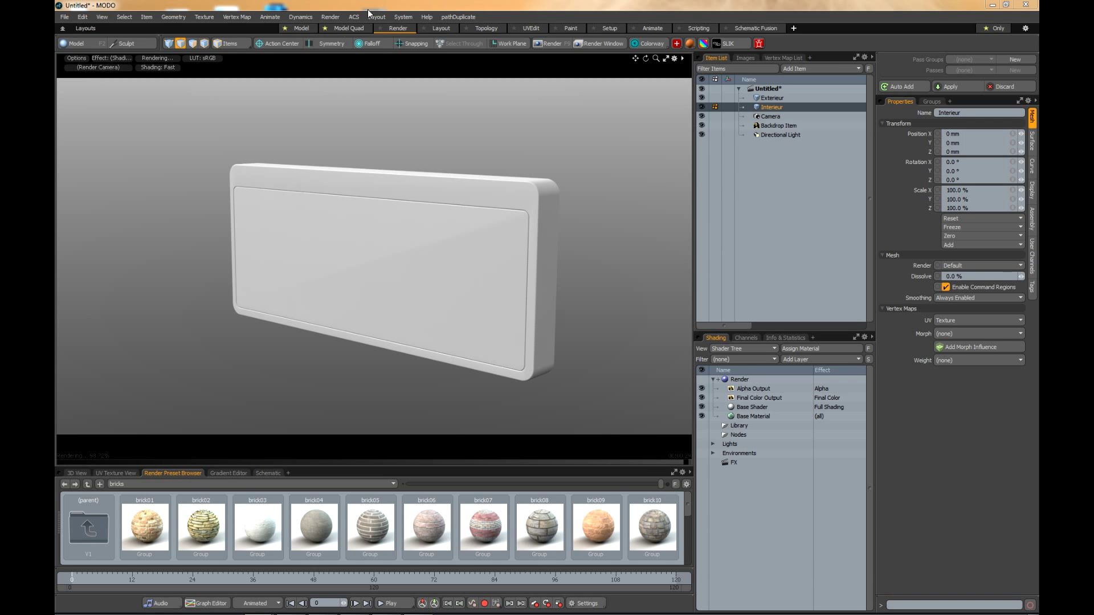
click(342, 28)
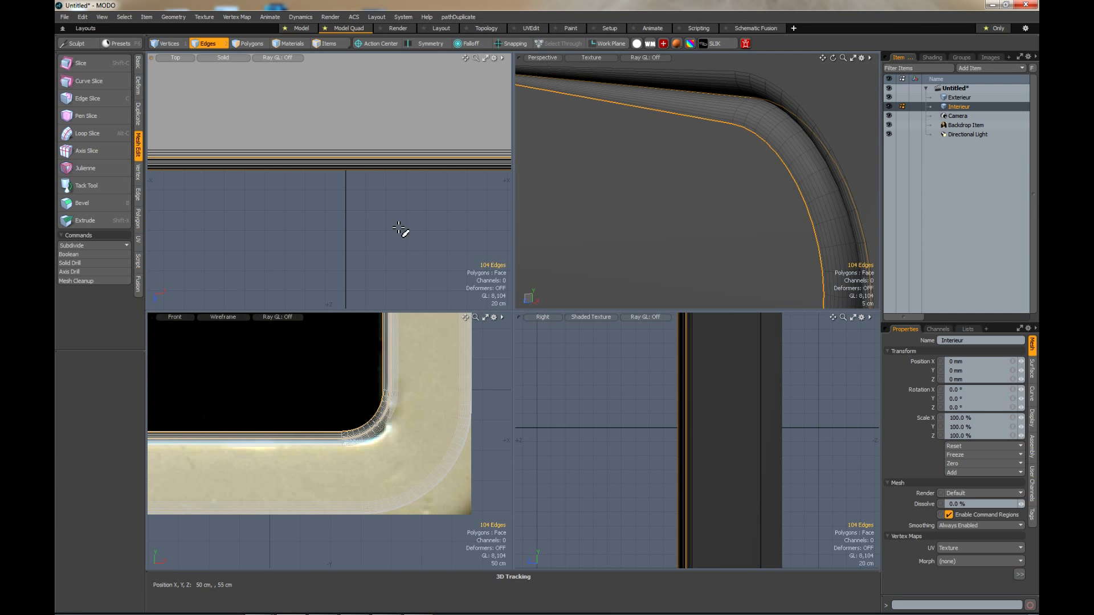
click(484, 317)
scroll(532, 220, down, 3)
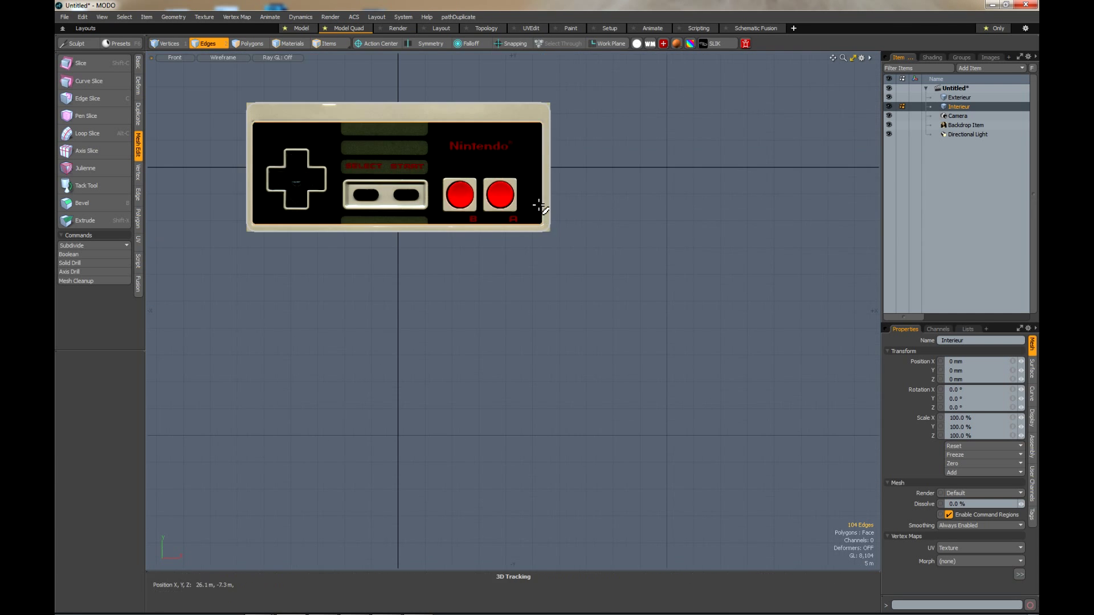
scroll(256, 105, up, 5)
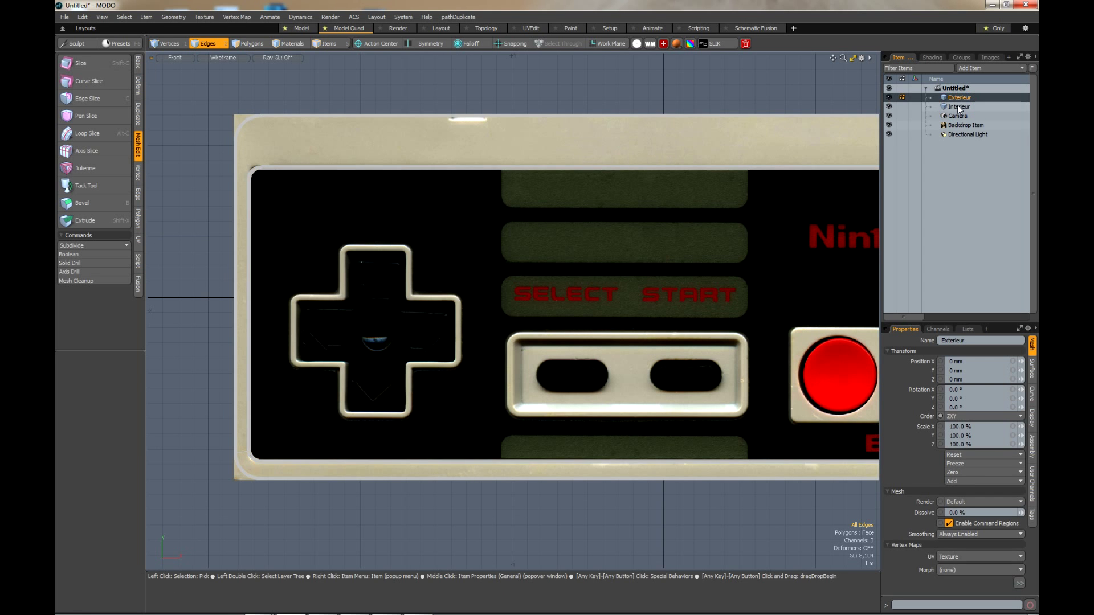
scroll(524, 309, down, 2)
scroll(525, 309, up, 2)
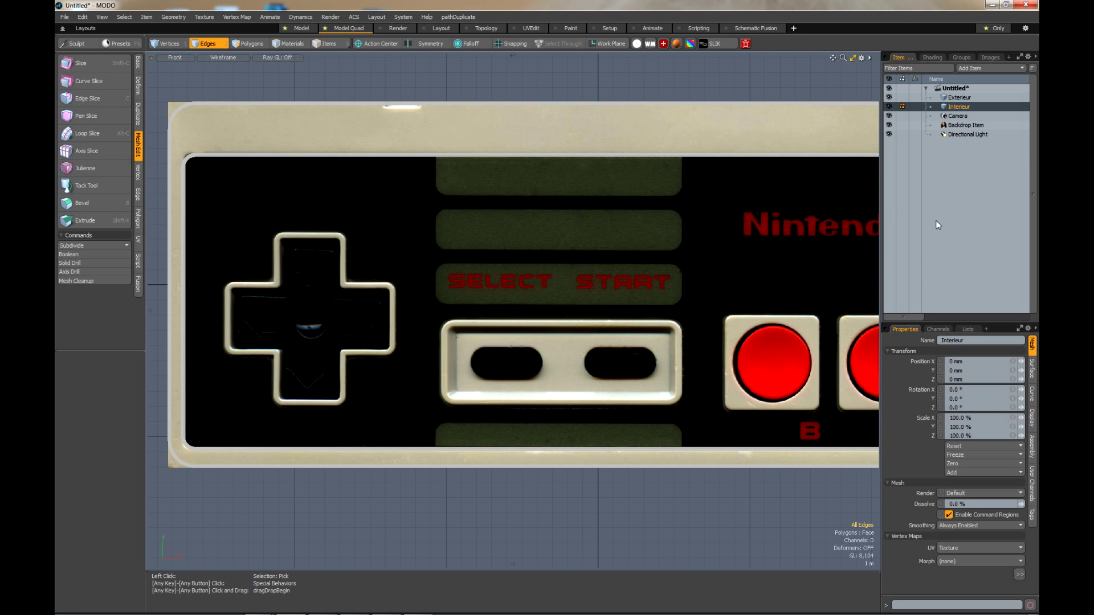
Add a new mesh item and draw a flat cube about 16.02 m by 5.84 m around the Select/Start button frame.
key(n)
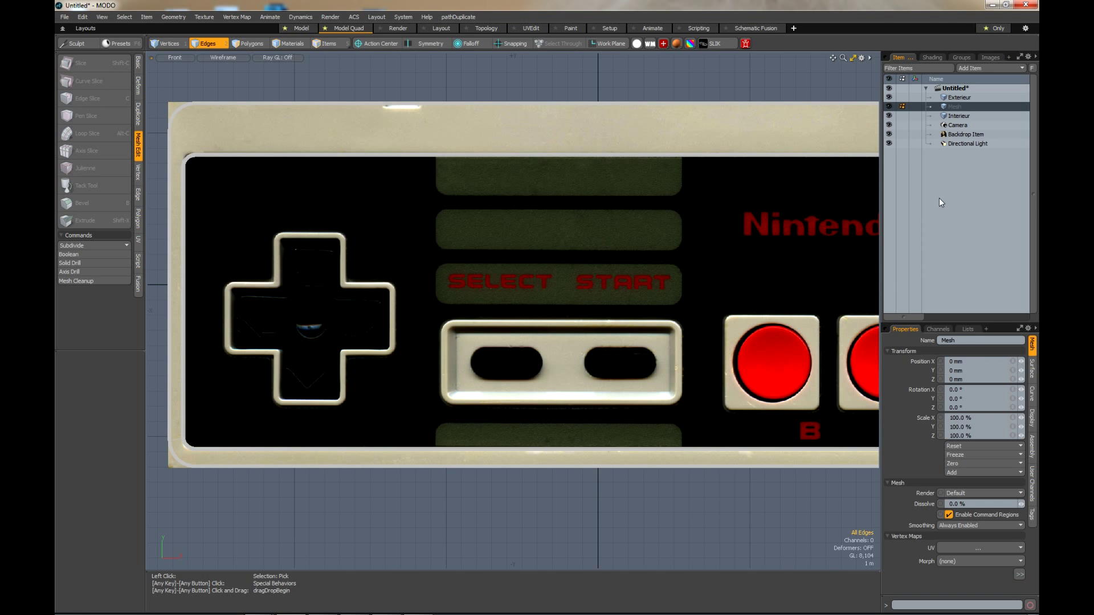
scroll(618, 379, up, 3)
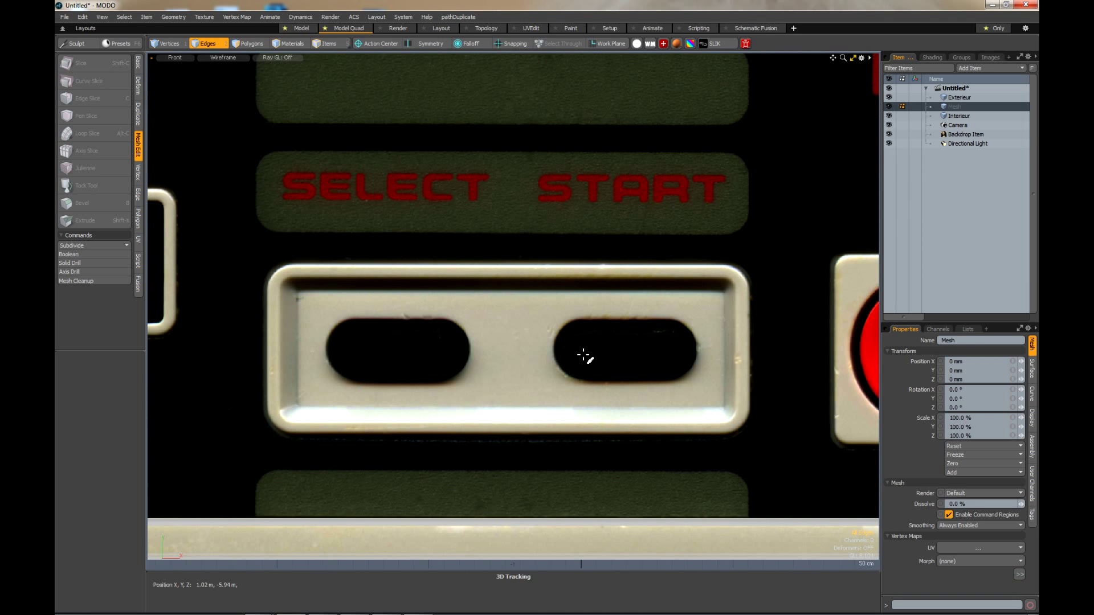
click(138, 61)
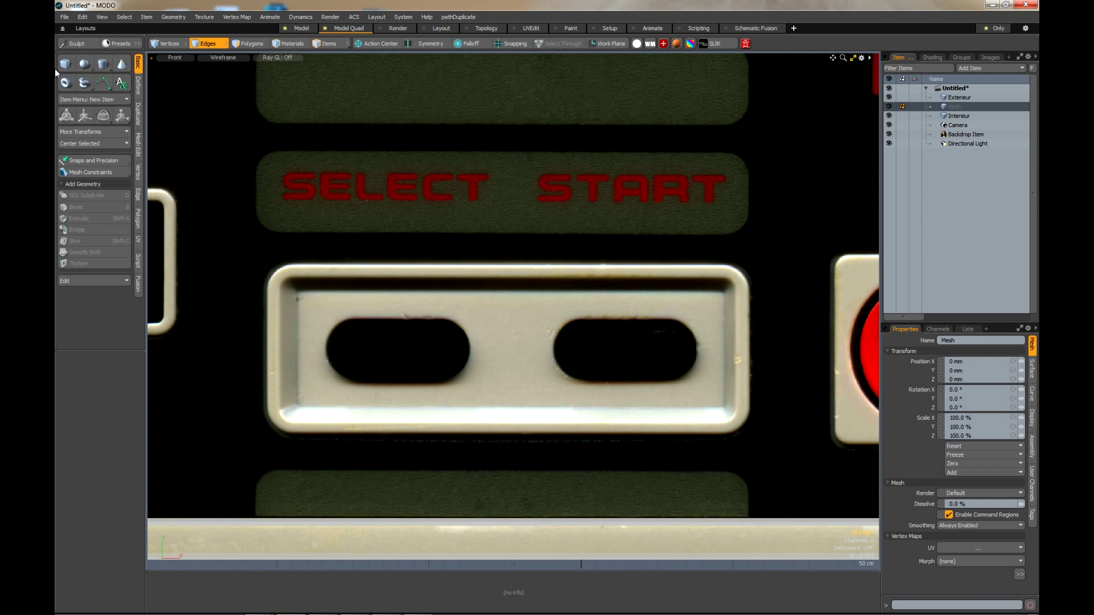
click(64, 64)
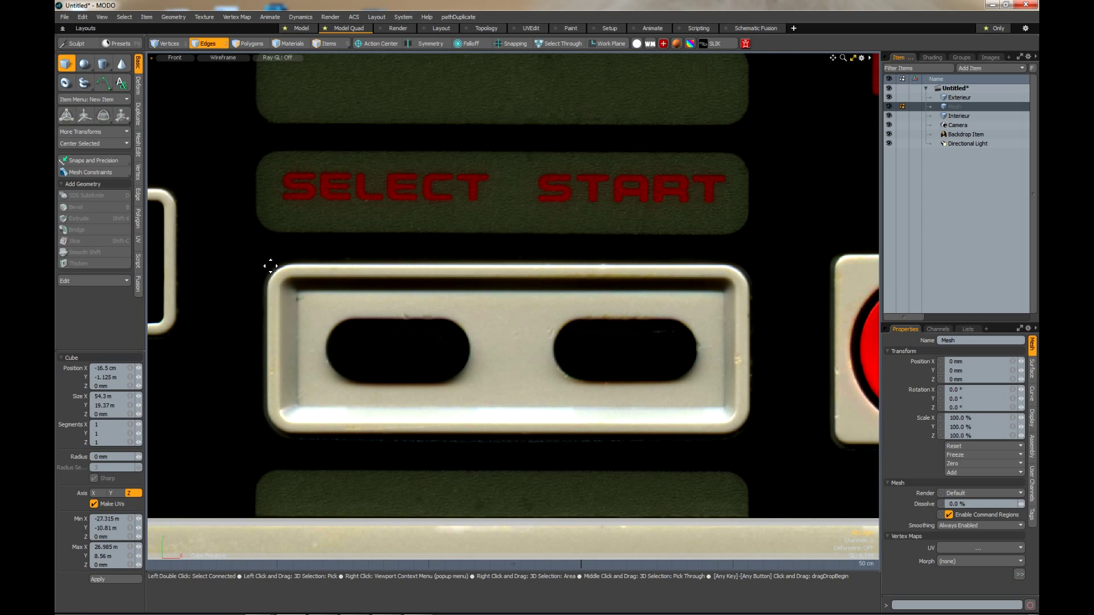
drag(267, 262, 752, 438)
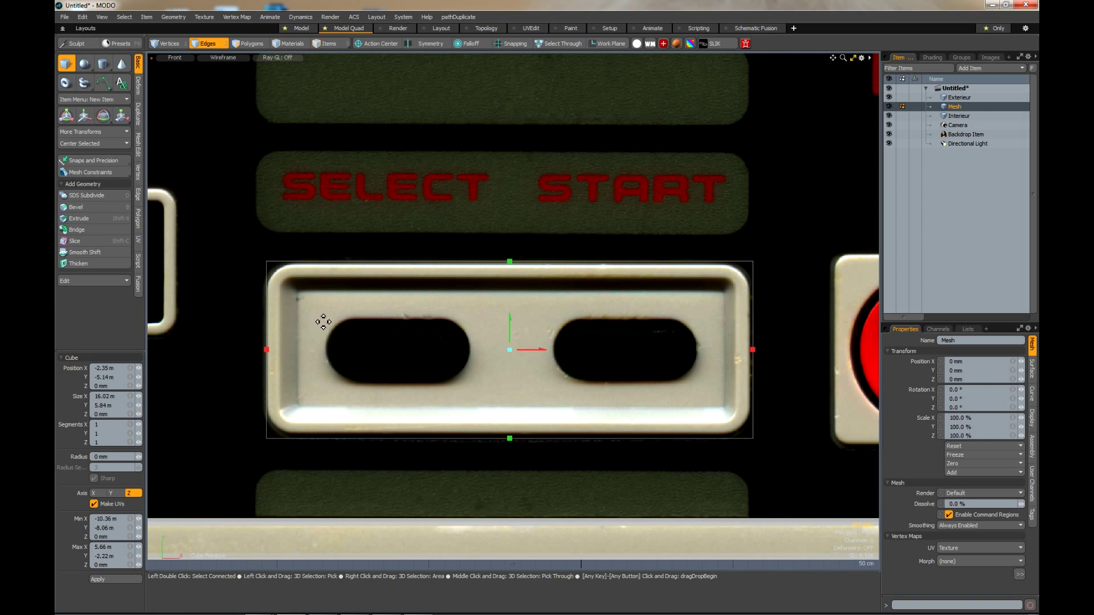
Adjust the rectangle's left, right and upper edges to about 16.18 m by 5.86 m around the reference frame.
drag(265, 349, 261, 349)
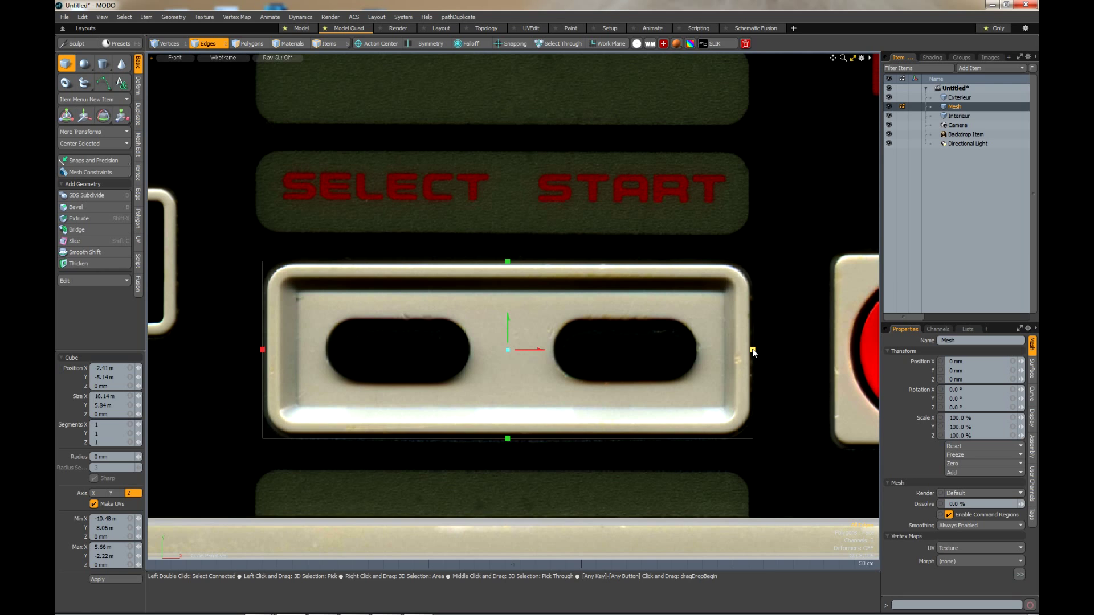
drag(753, 351, 754, 350)
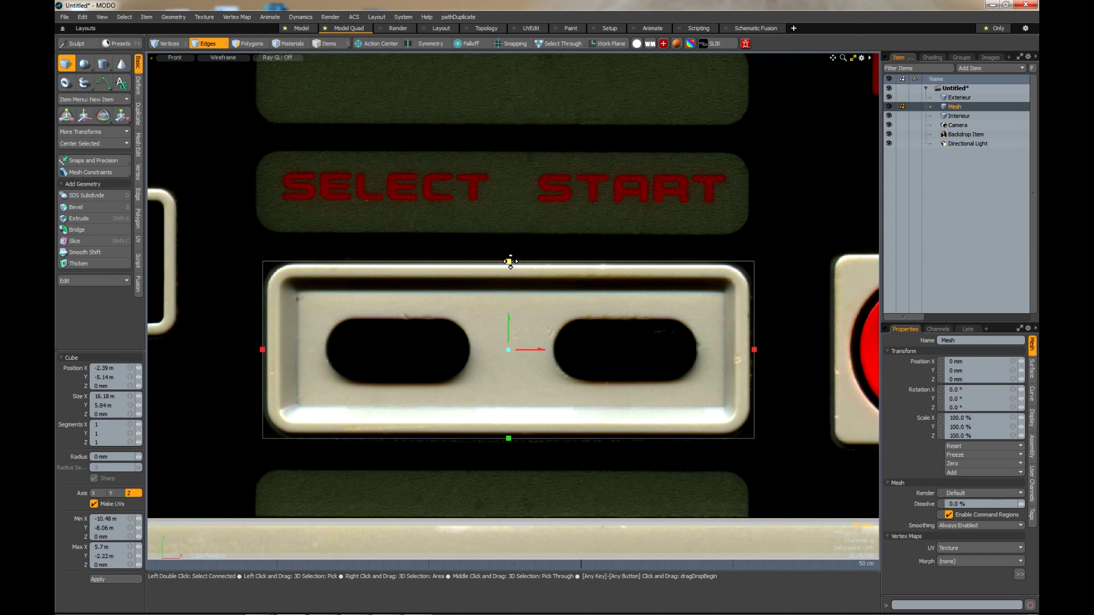
drag(507, 259, 508, 259)
key(space)
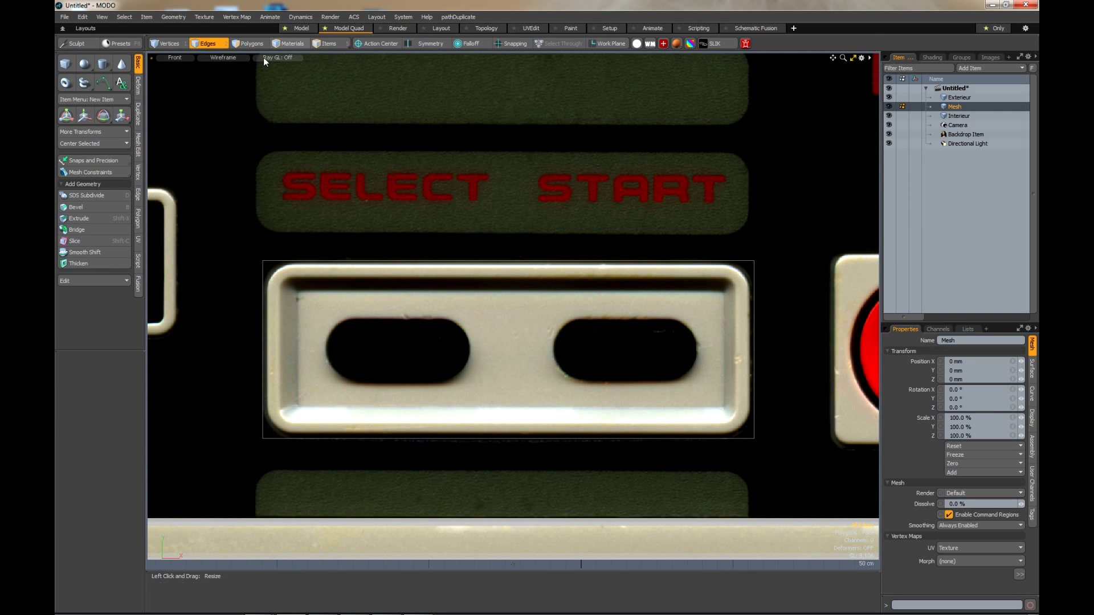
Select the rectangle's polygon and move it 16 cm forward along Z, in front of the faceplate.
click(251, 43)
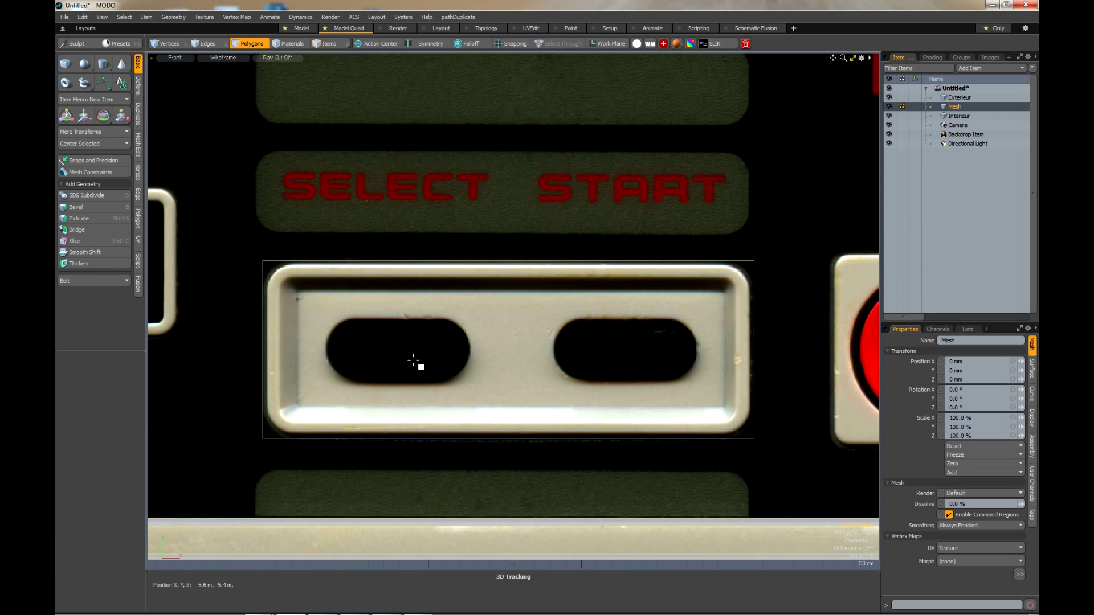
click(377, 267)
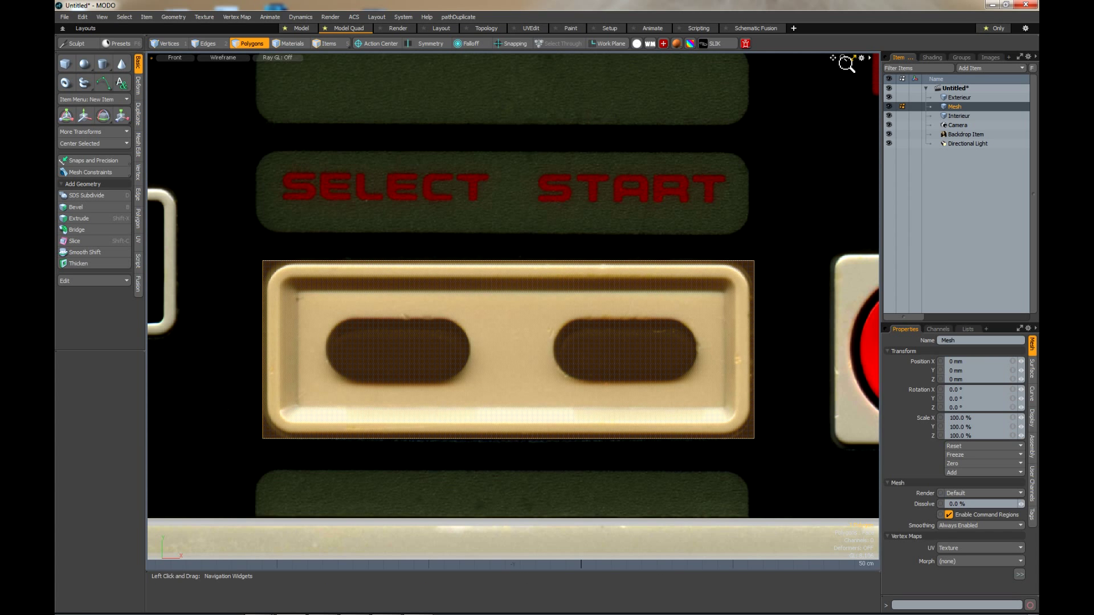
click(853, 58)
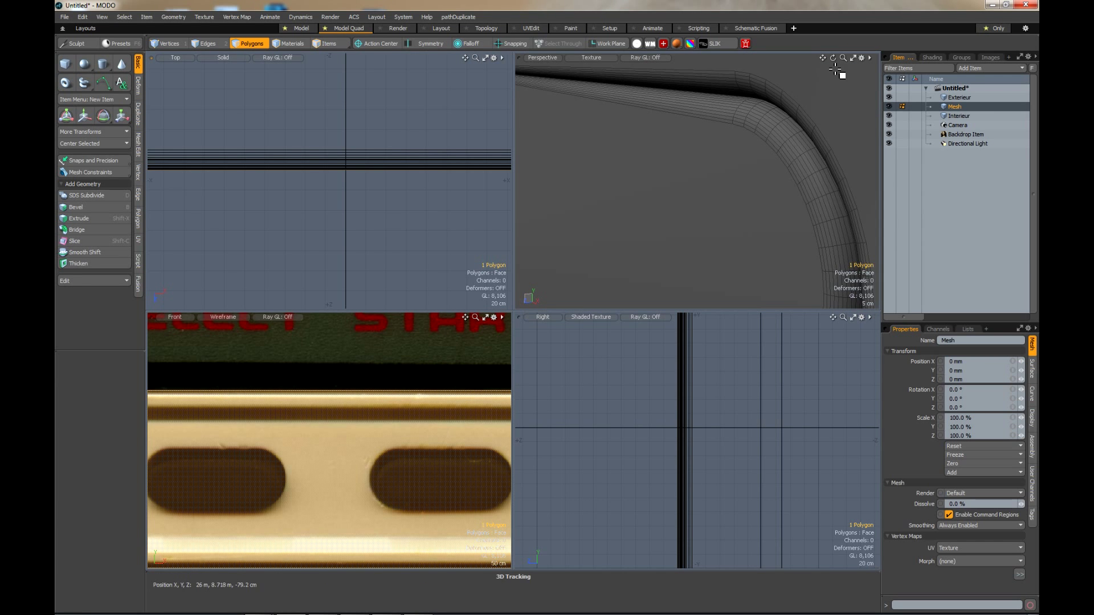
key(shift+a)
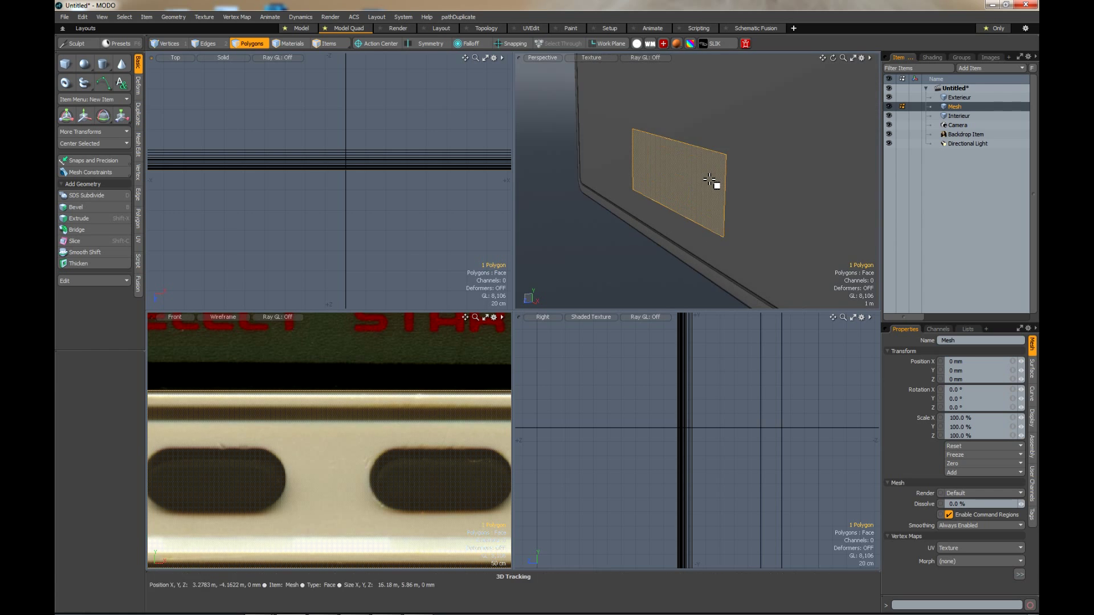
key(w)
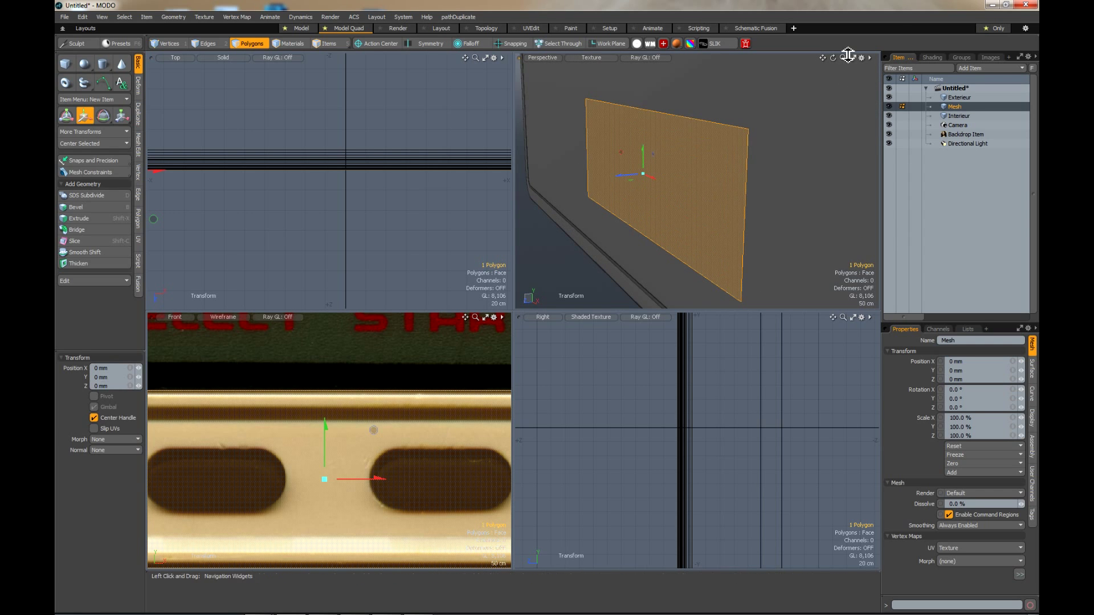
drag(833, 58, 775, 57)
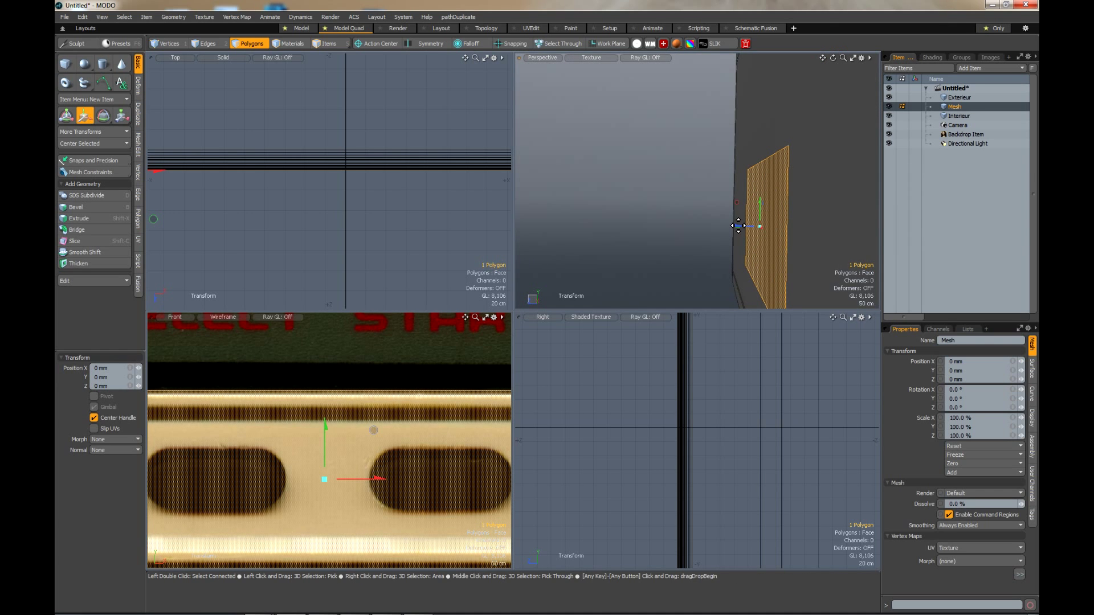
drag(734, 227, 729, 228)
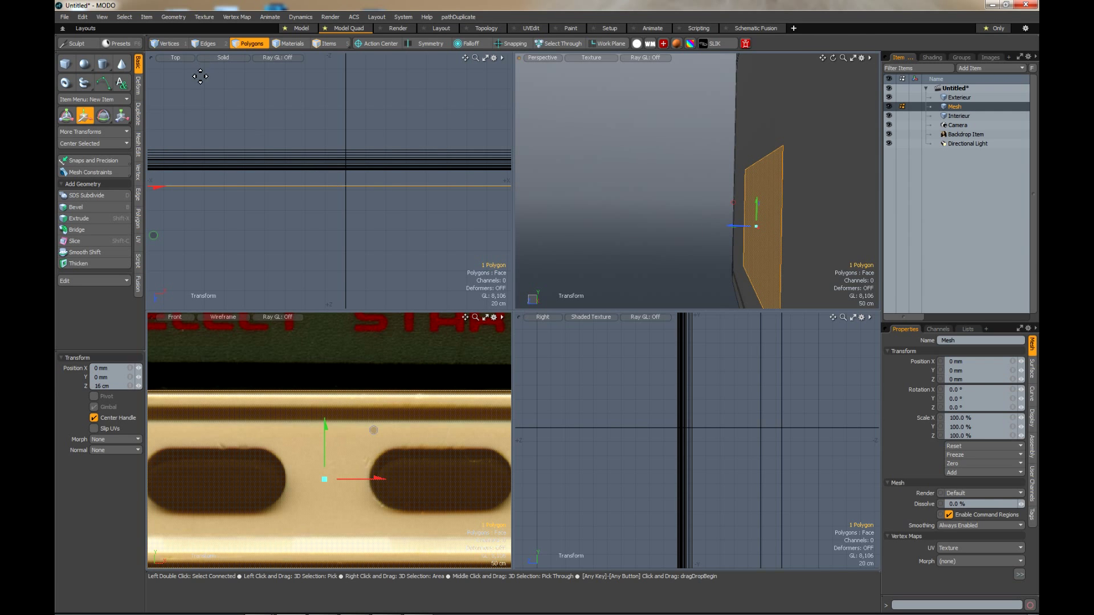
click(86, 117)
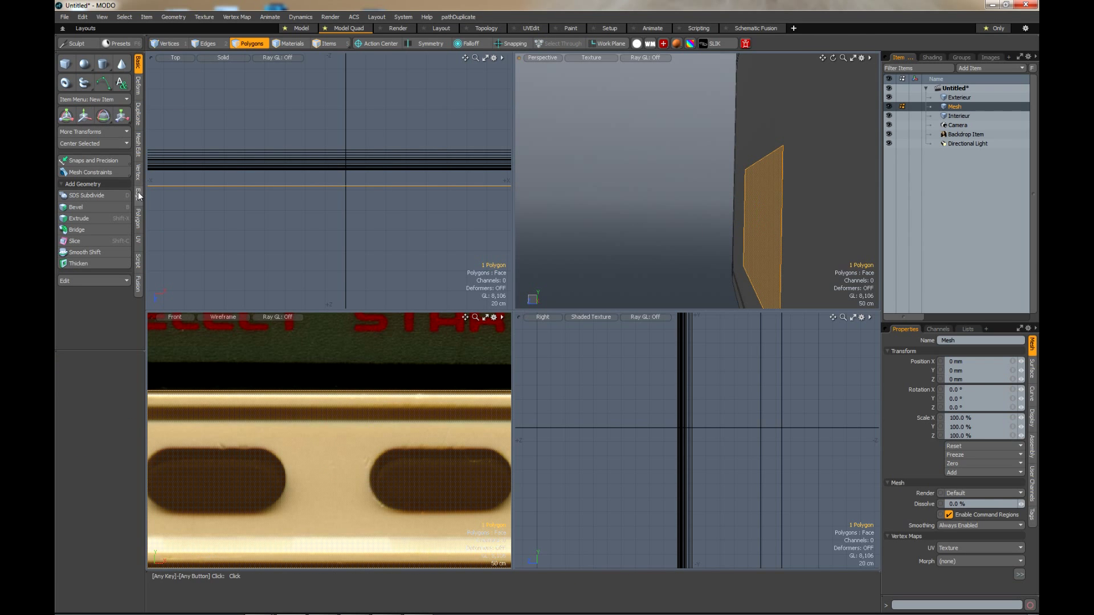
Try to thicken the rectangular polygon into the controller body with an offset of -1.1 m.
click(138, 218)
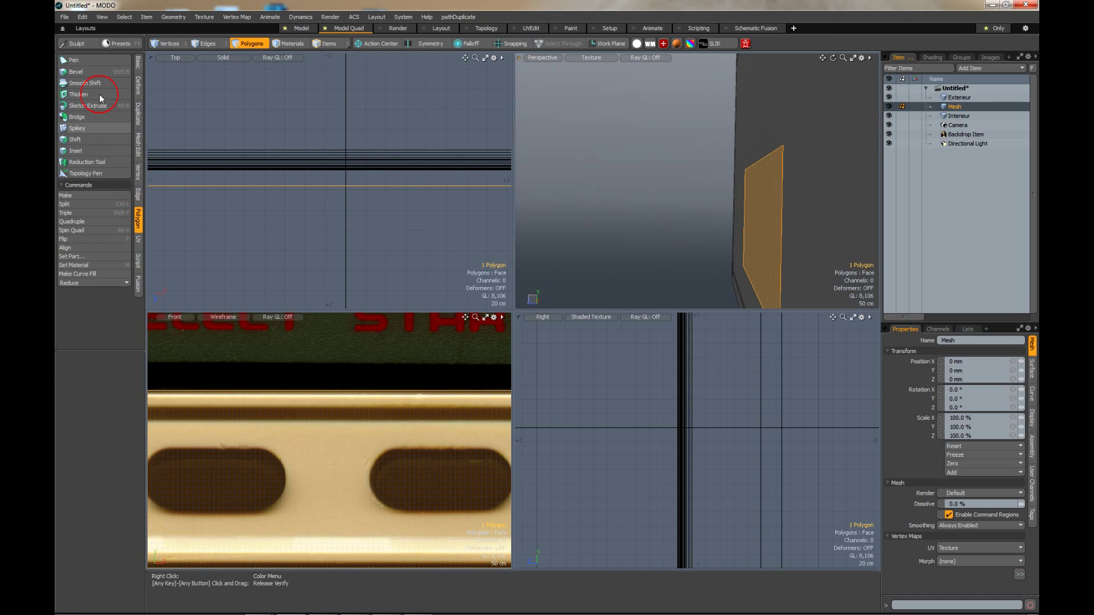
click(100, 95)
click(754, 249)
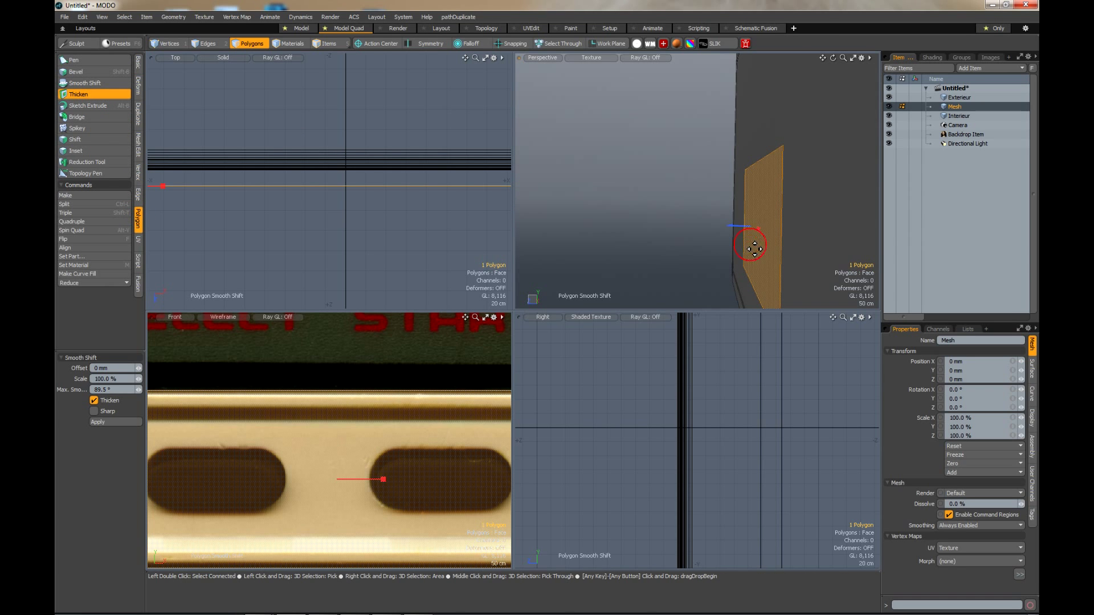
drag(734, 227, 775, 229)
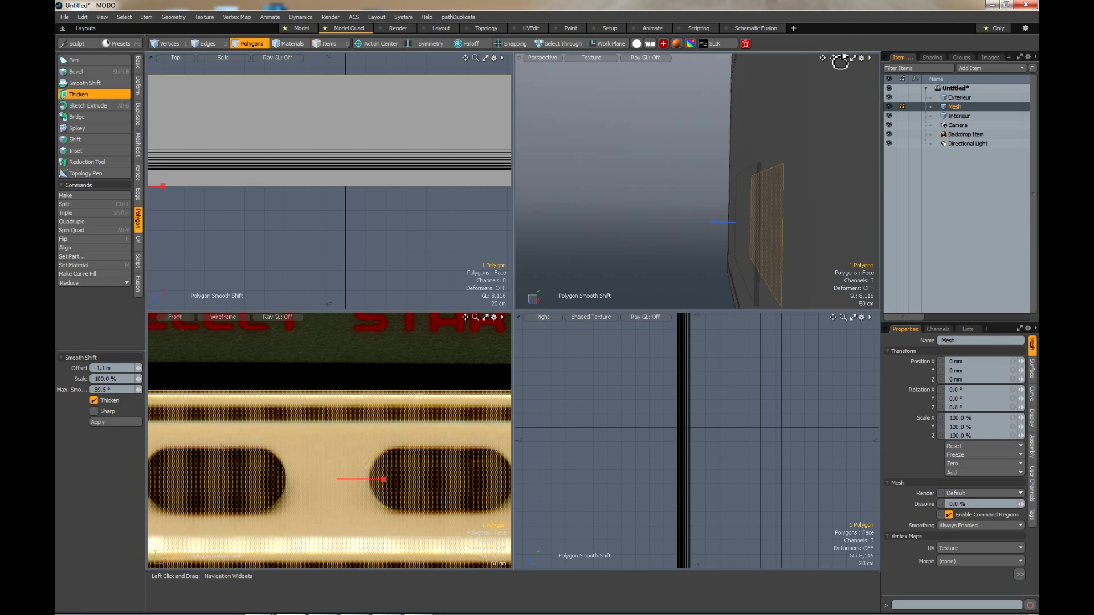
drag(833, 58, 833, 58)
key(space)
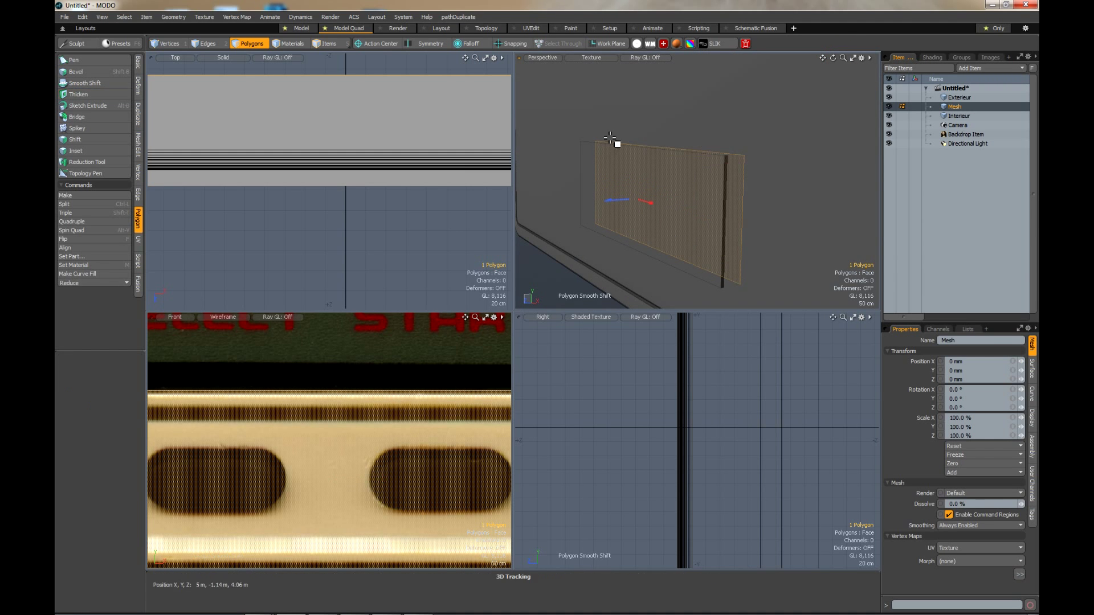
Examine the reference frame's rounded corner and undo the rectangle's thickening, leaving only the flat polygon.
click(560, 284)
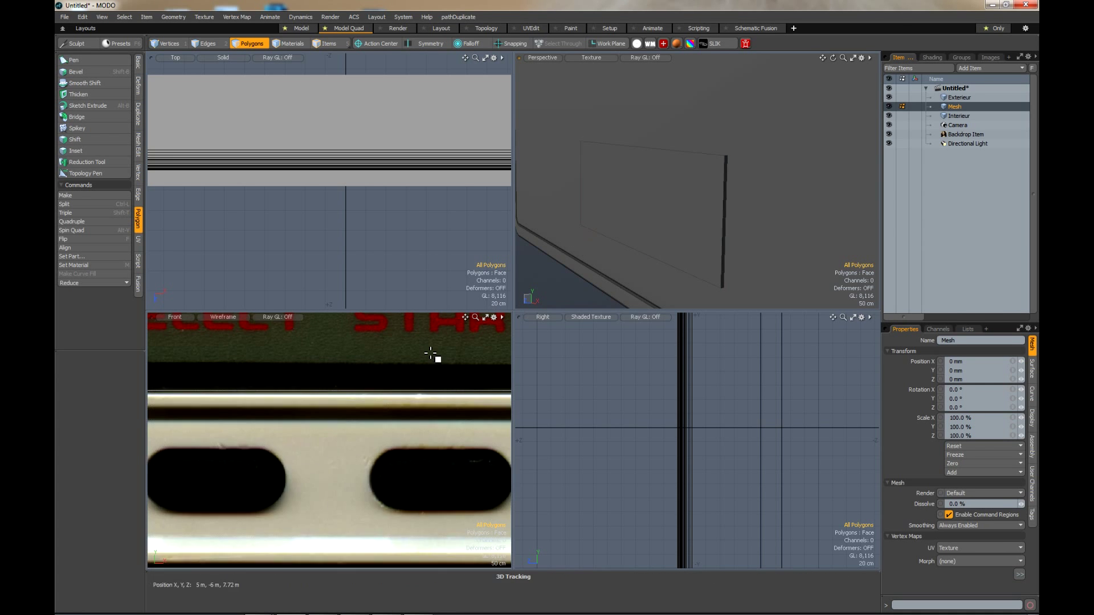
scroll(429, 353, down, 3)
scroll(452, 398, up, 2)
scroll(452, 397, up, 2)
click(698, 179)
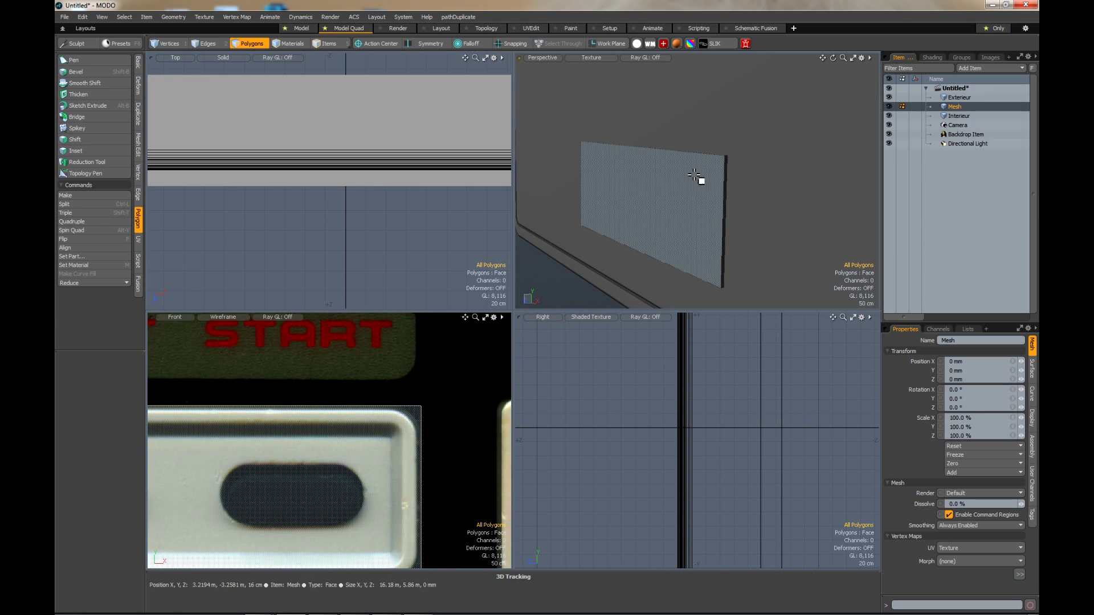
click(668, 212)
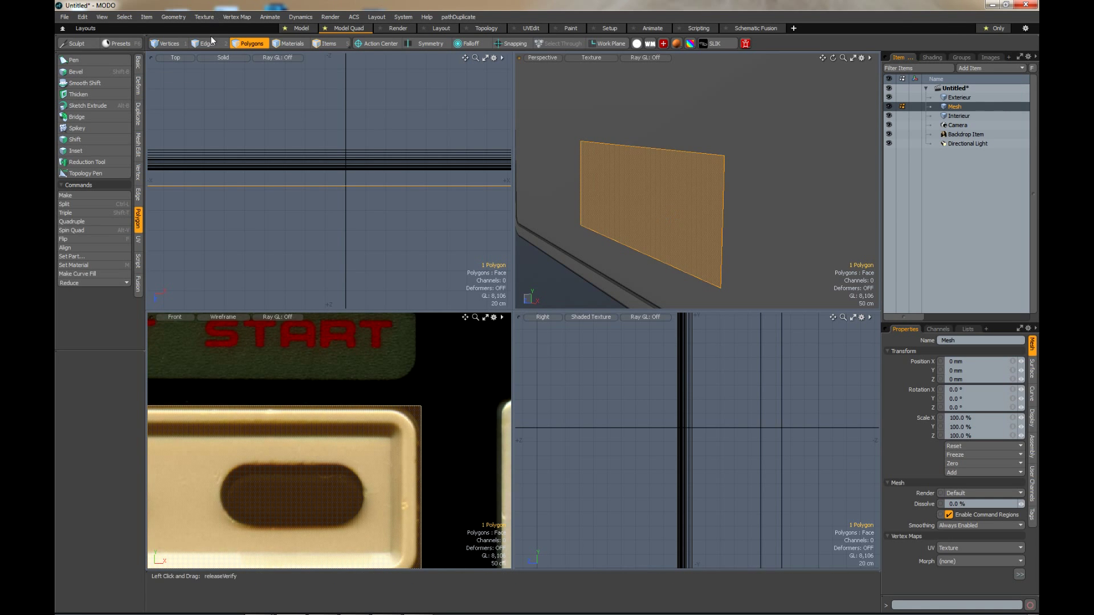
Select the rectangle's four corner vertices and bevel them at round level 12 to match the reference frame's rounded corners.
click(177, 43)
scroll(451, 281, down, 2)
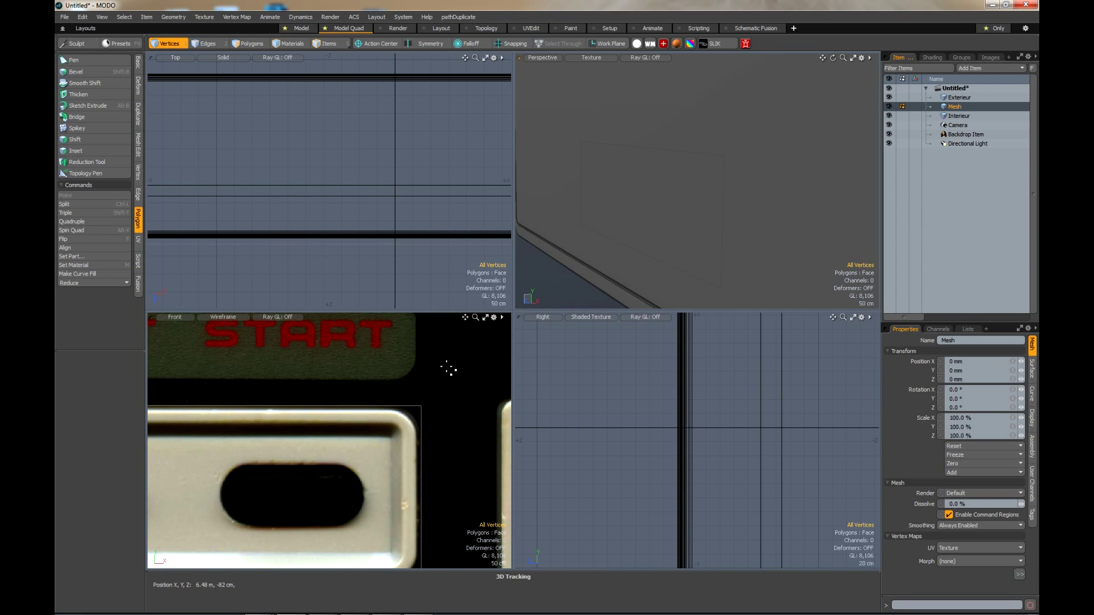
scroll(446, 368, down, 4)
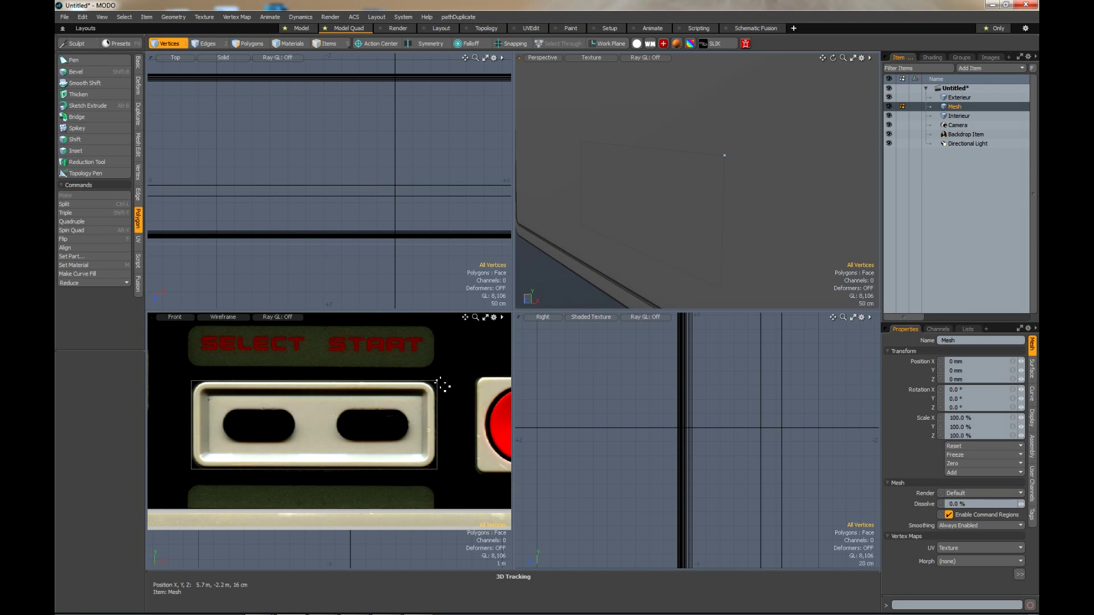
double_click(439, 381)
key(b)
scroll(445, 383, up, 5)
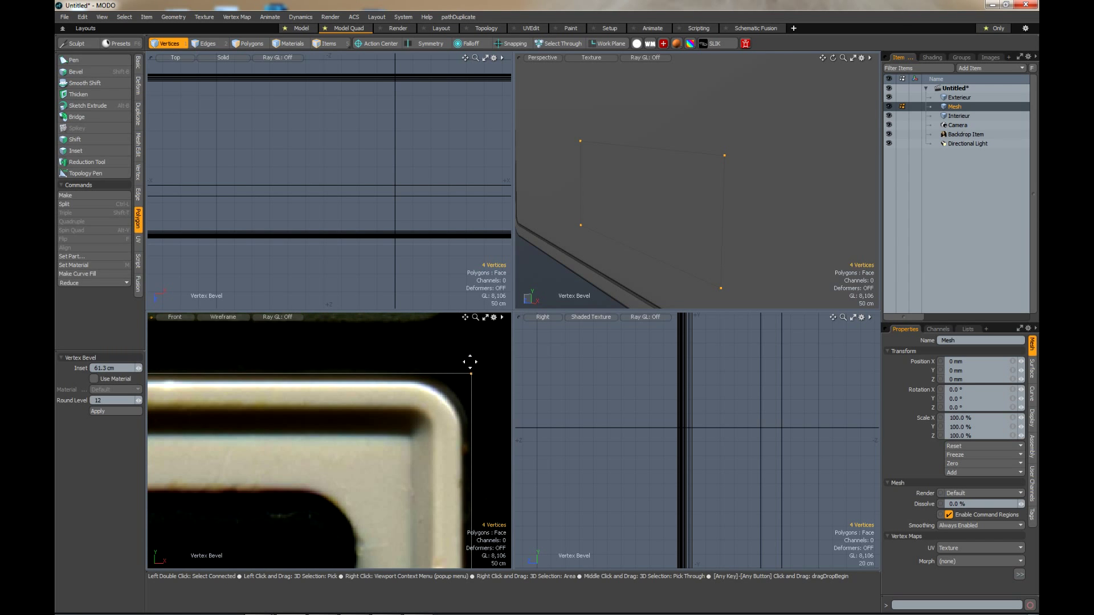
drag(470, 361, 488, 374)
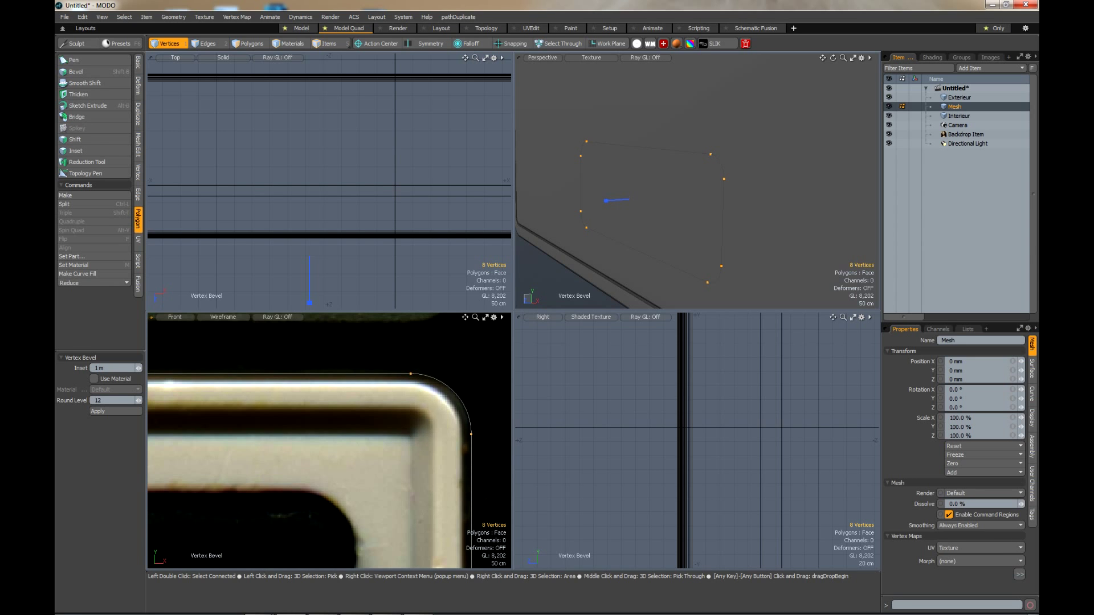
key(space)
Select the rounded polygon and thicken it backward through the faceplate into the controller body.
scroll(432, 353, down, 5)
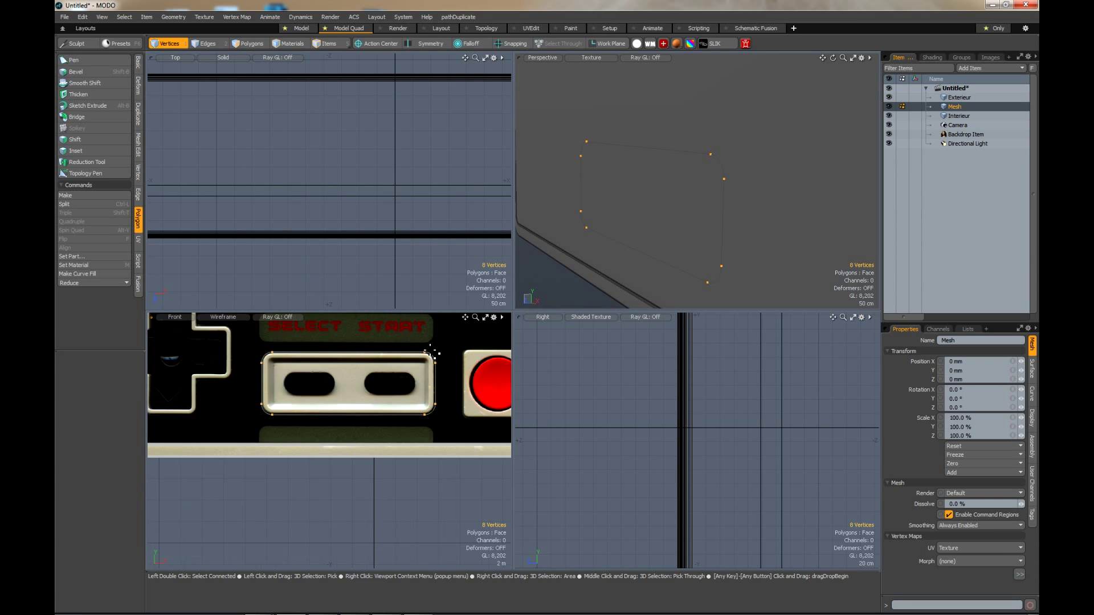
click(249, 44)
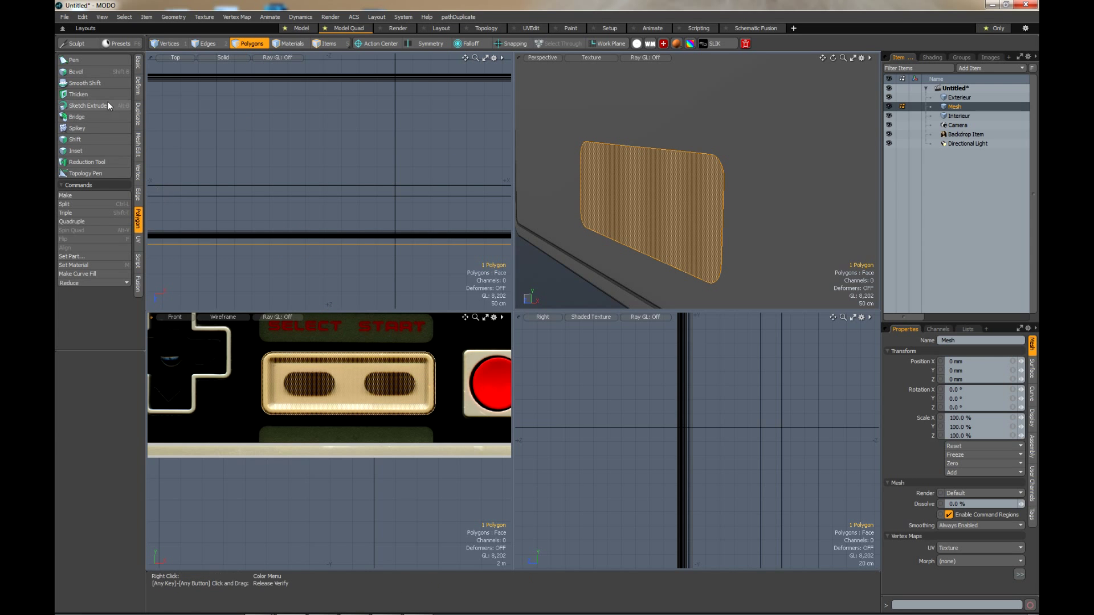
click(91, 93)
click(608, 204)
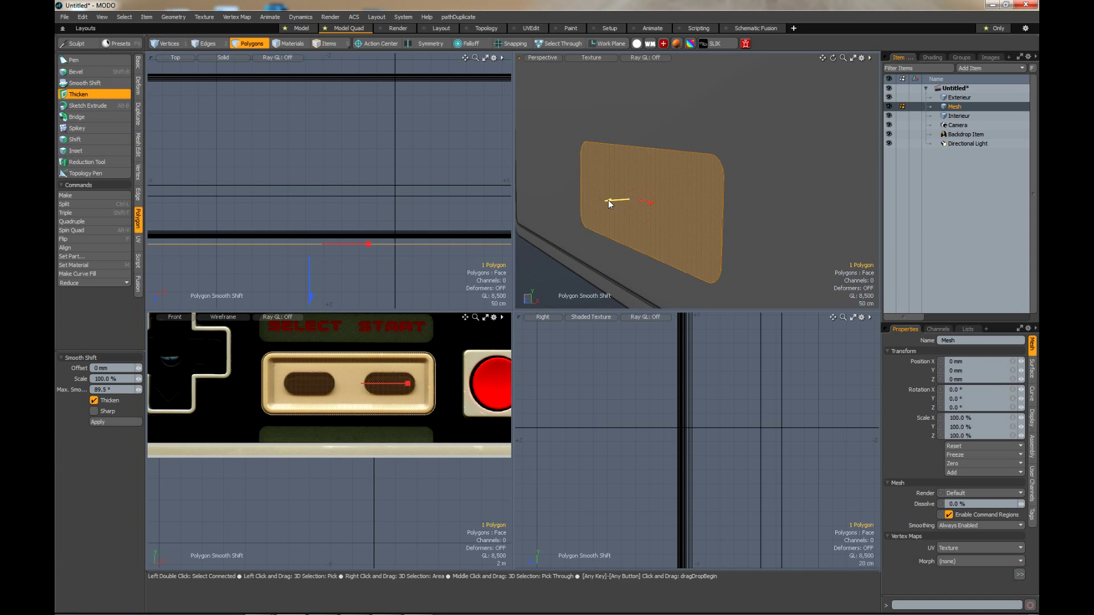
drag(609, 204, 632, 203)
key(space)
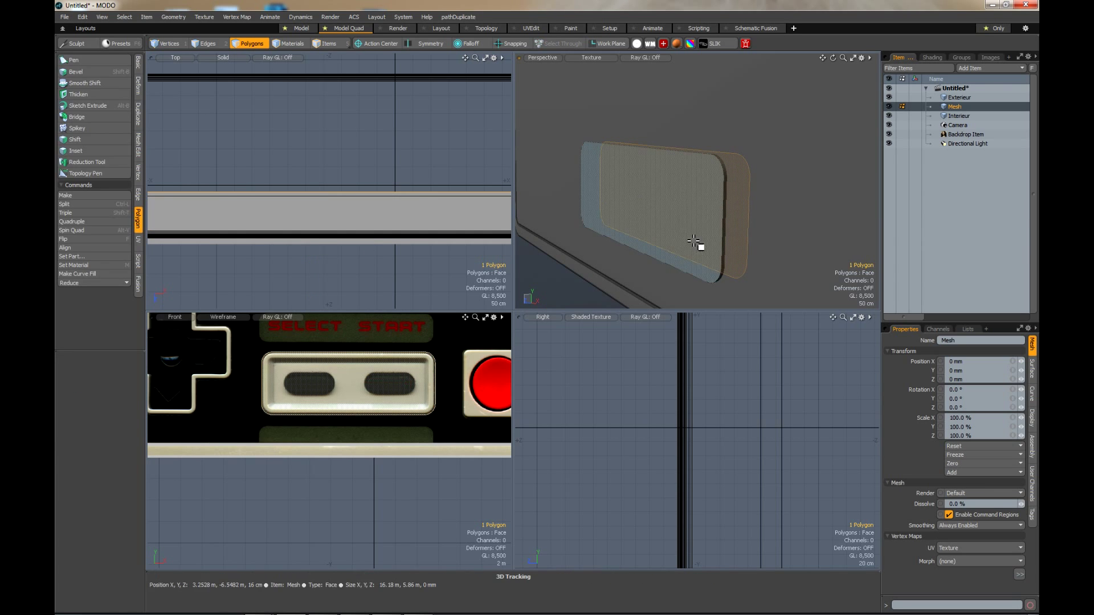
Hide the Exterieur layer, subtract the background Mesh shape from the Interieur layer with a Boolean, and hide the Mesh layer.
click(561, 278)
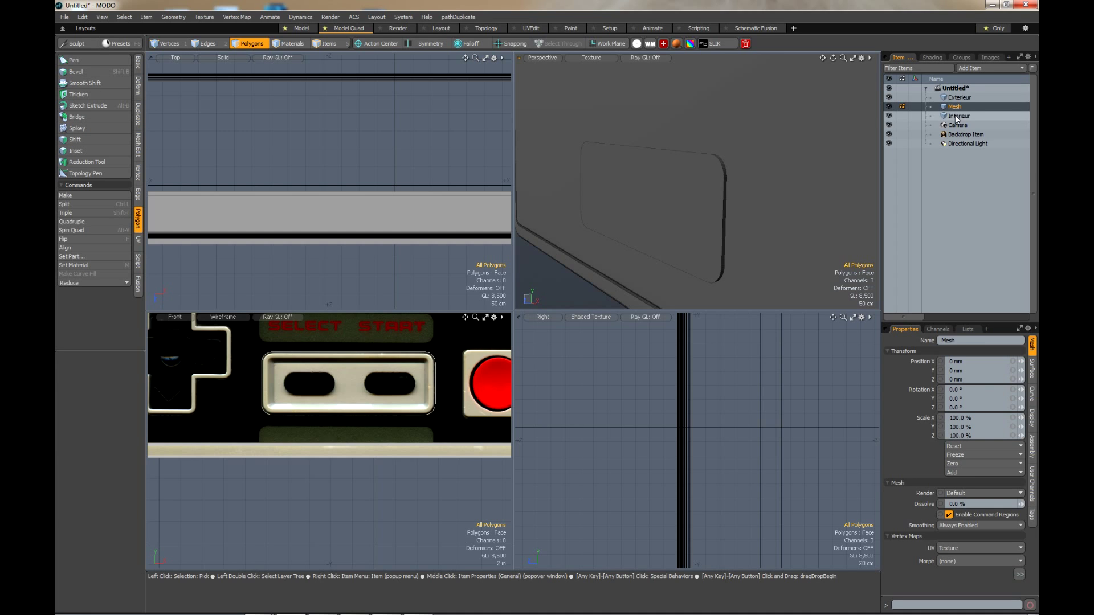
drag(957, 117, 957, 109)
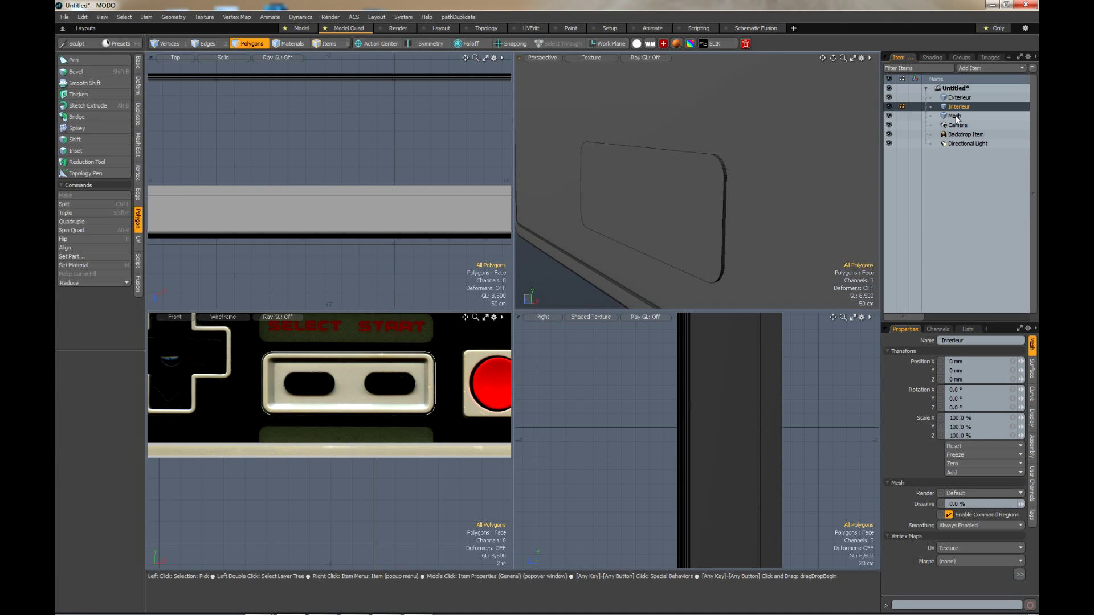
click(888, 97)
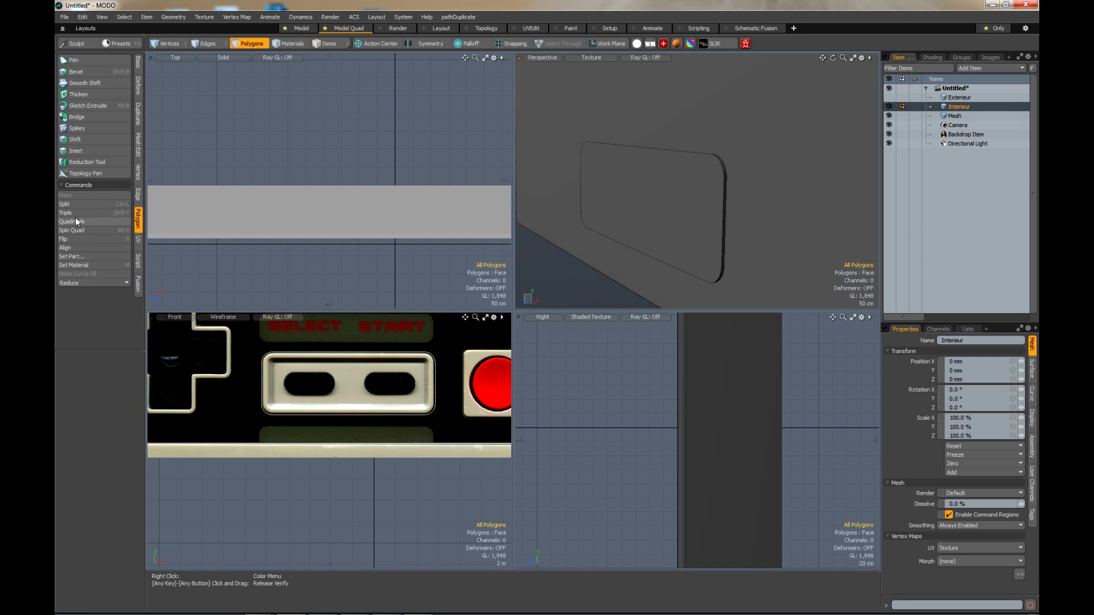
click(139, 149)
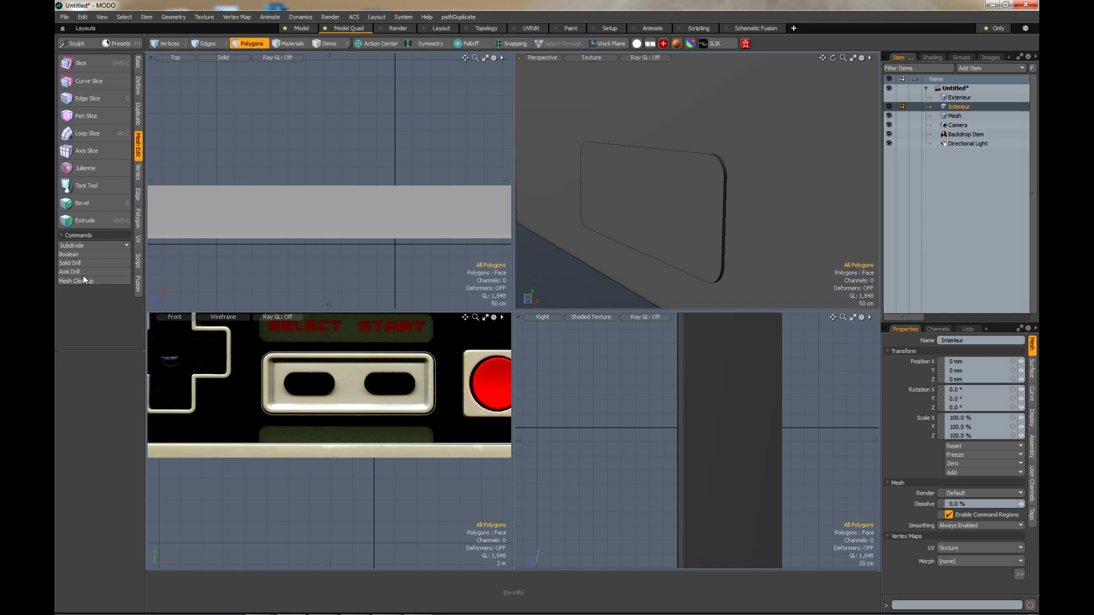
click(70, 255)
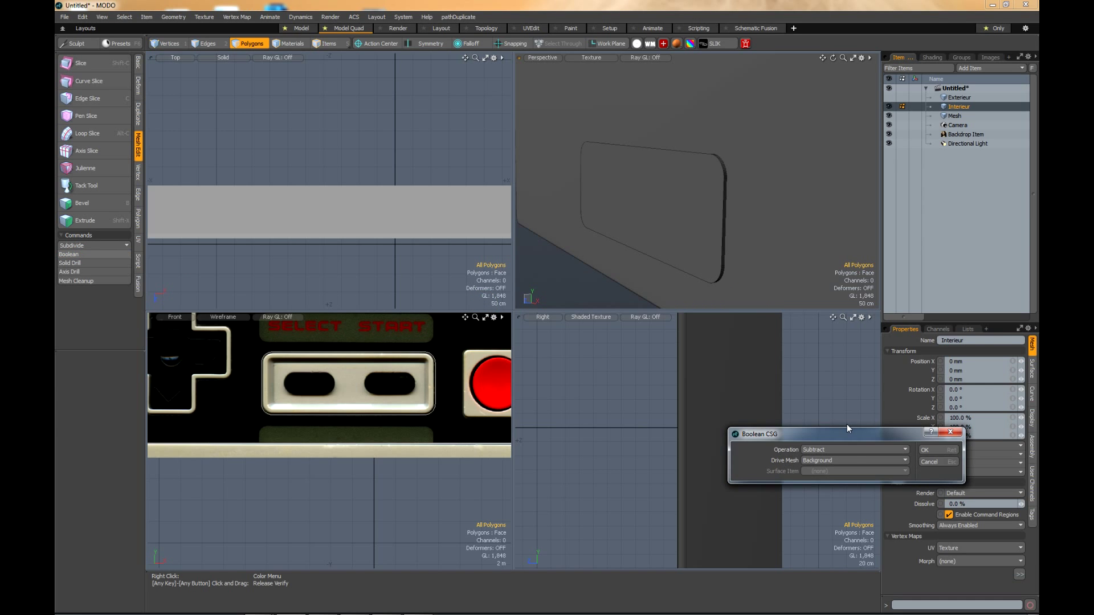
click(935, 449)
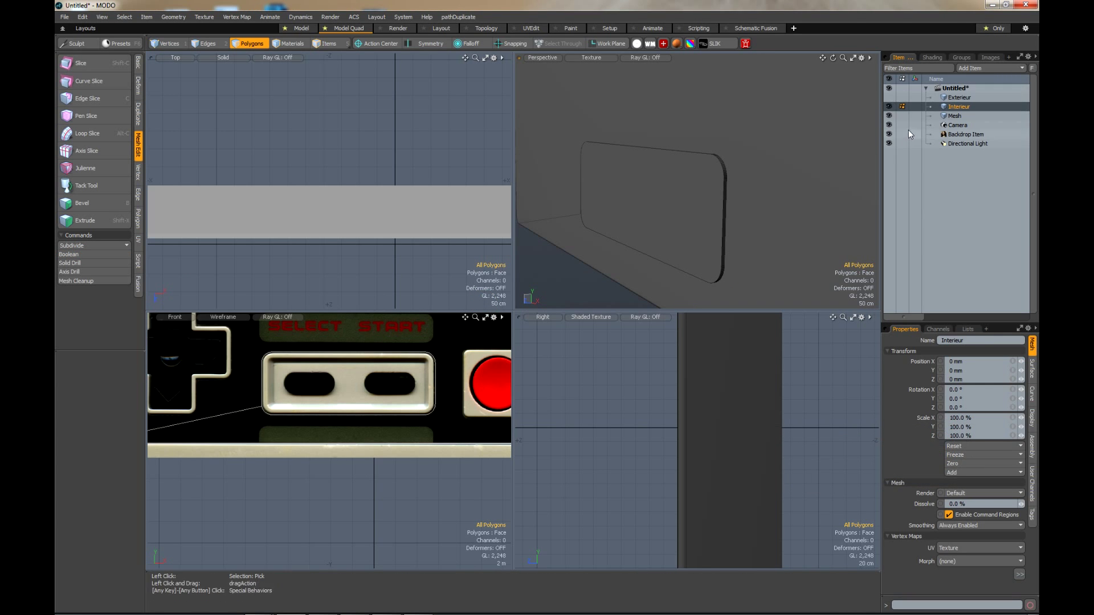
click(888, 116)
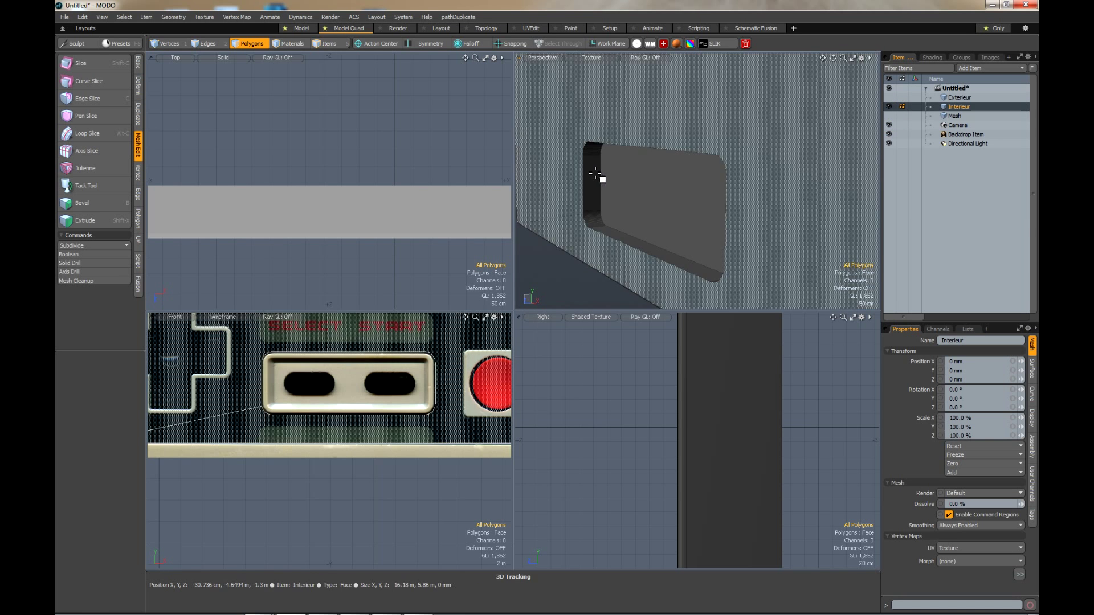
scroll(689, 210, down, 2)
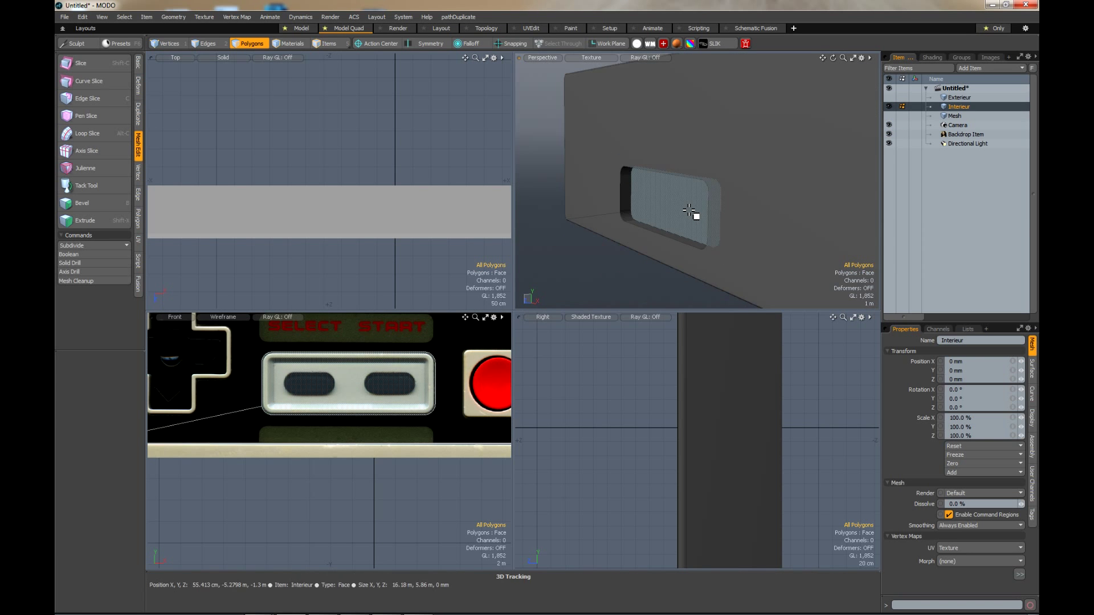
scroll(691, 212, up, 3)
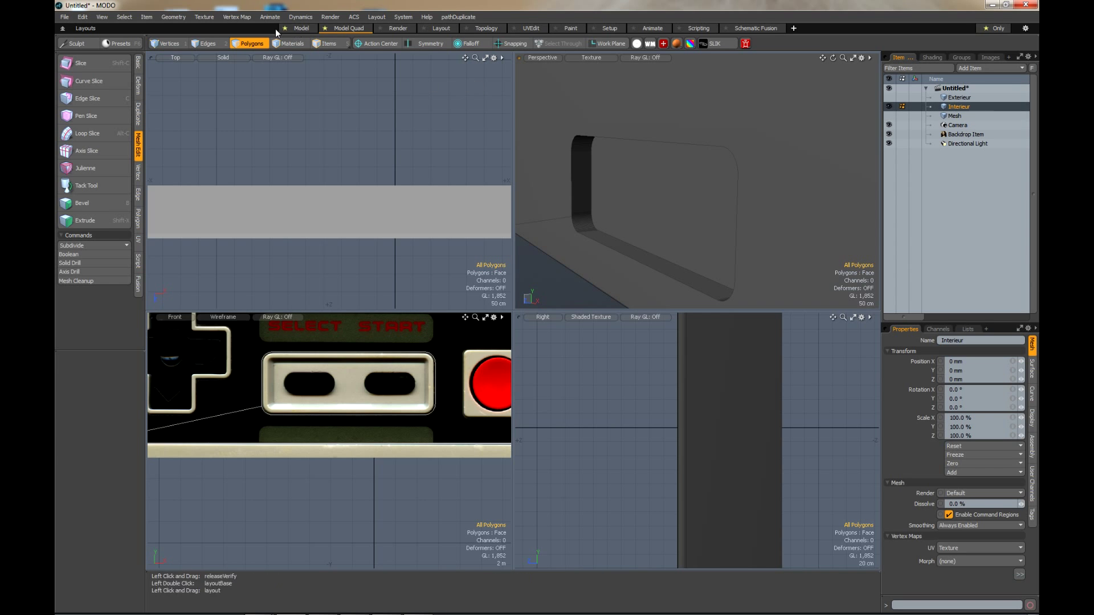
Select only the front rim edges of the rounded opening in the faceplate and bevel them with a 12.2 cm inset at round level 6.
key(2)
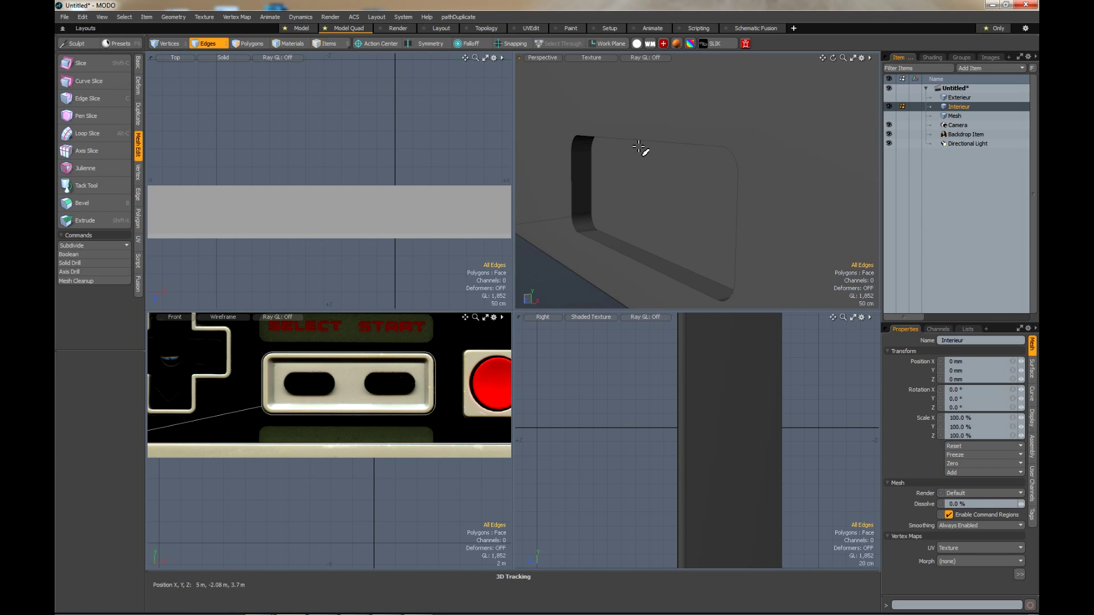
double_click(639, 145)
scroll(689, 168, down, 5)
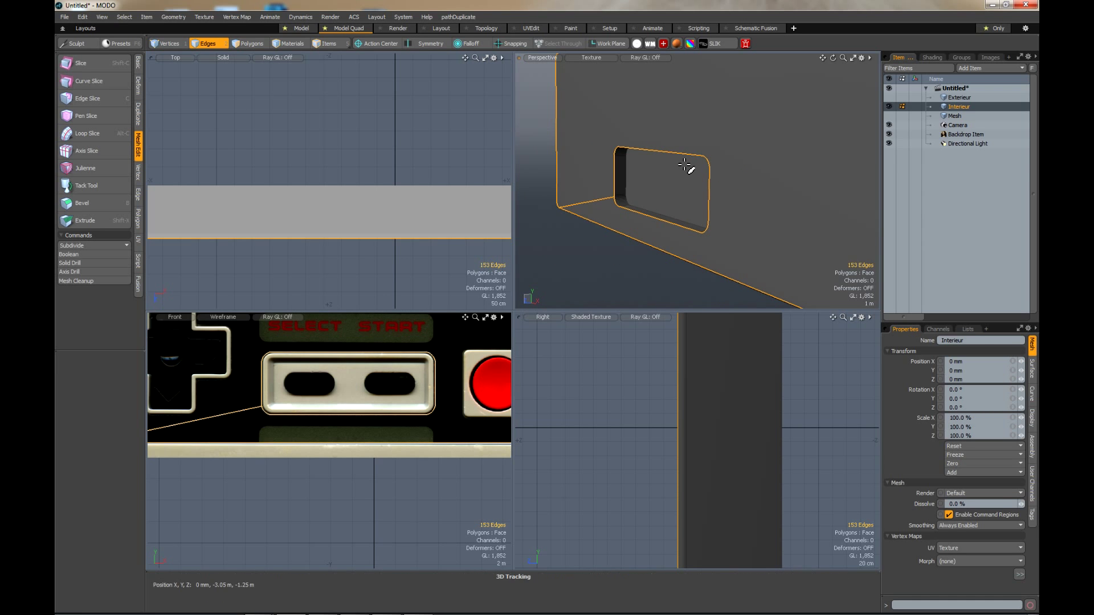
scroll(686, 160, up, 3)
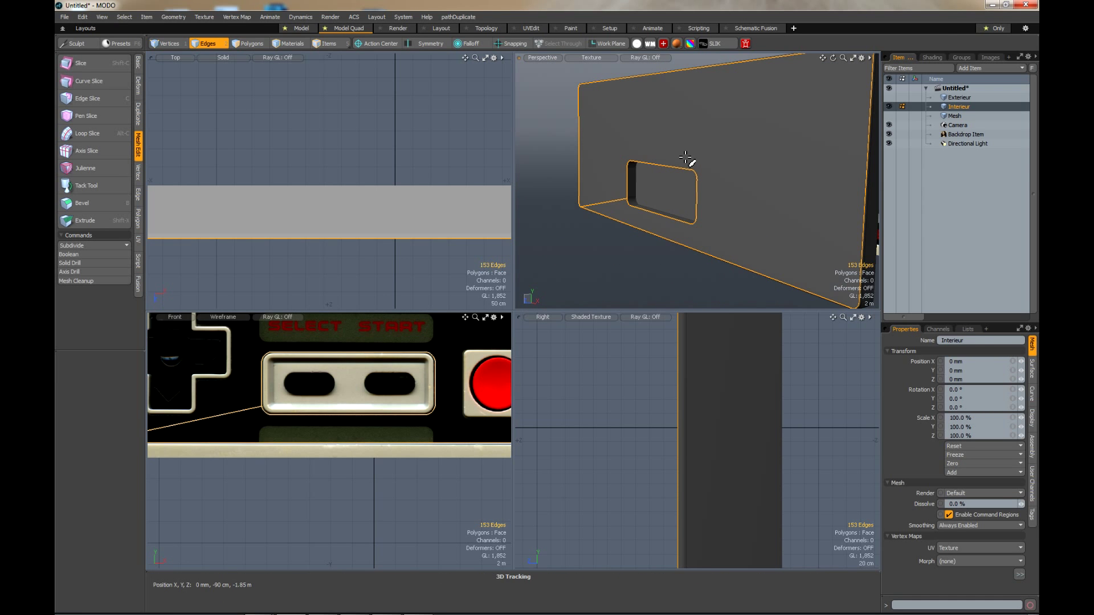
key(ctrl)
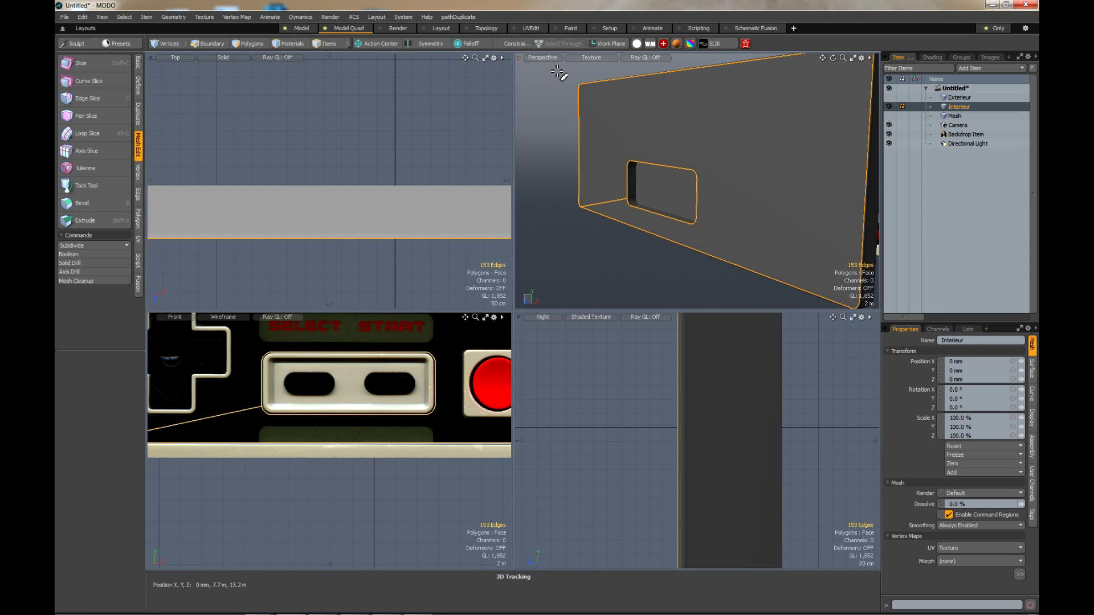
ctrl+drag(555, 69, 627, 255)
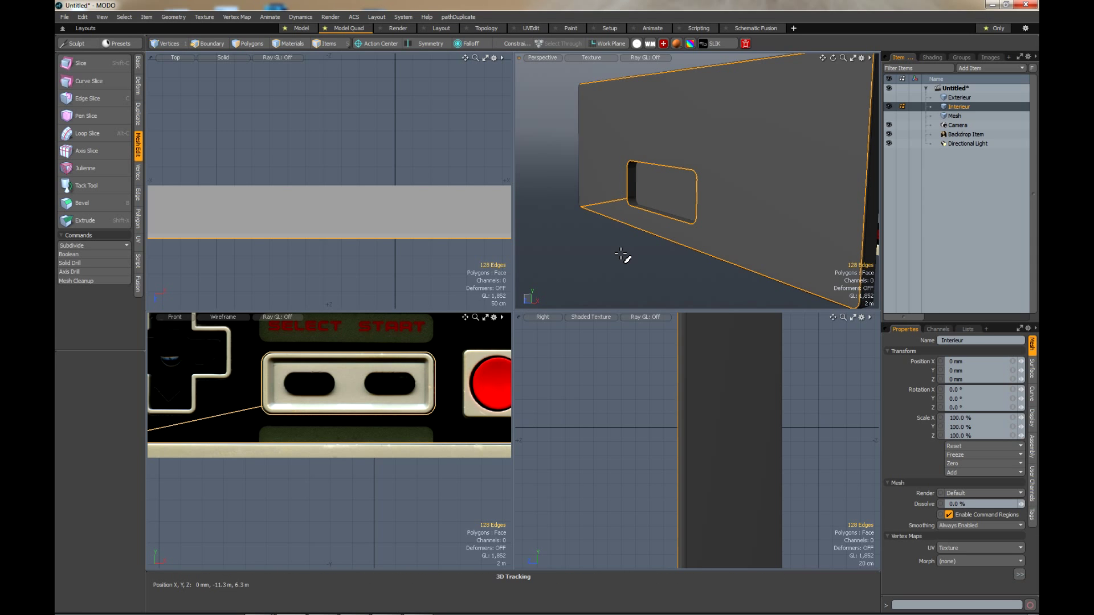
ctrl+click(612, 214)
ctrl+click(630, 81)
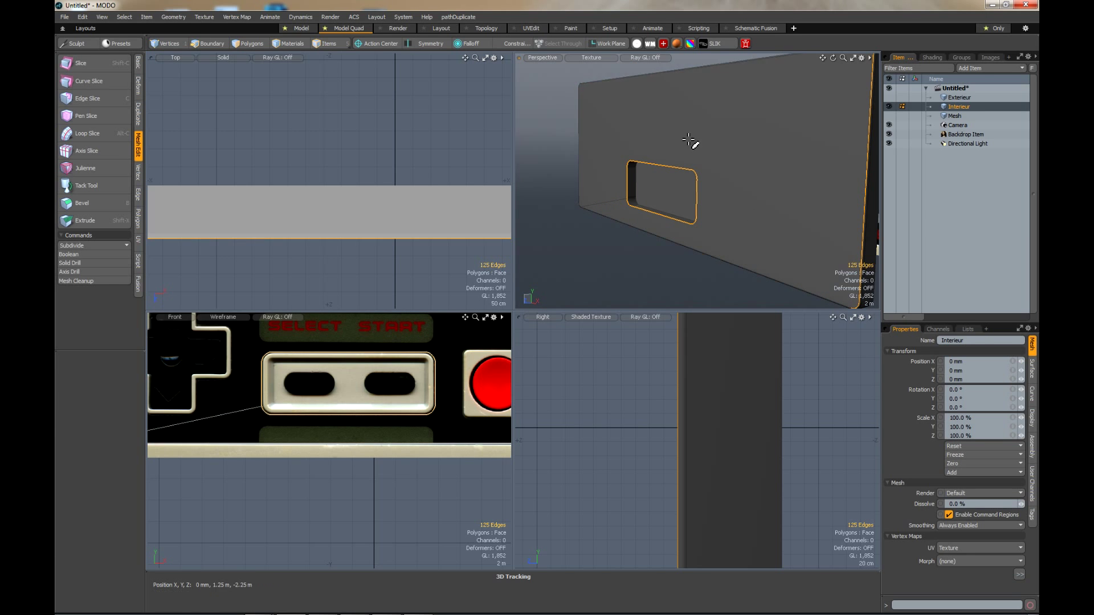
scroll(689, 139, down, 5)
ctrl+drag(732, 99, 805, 259)
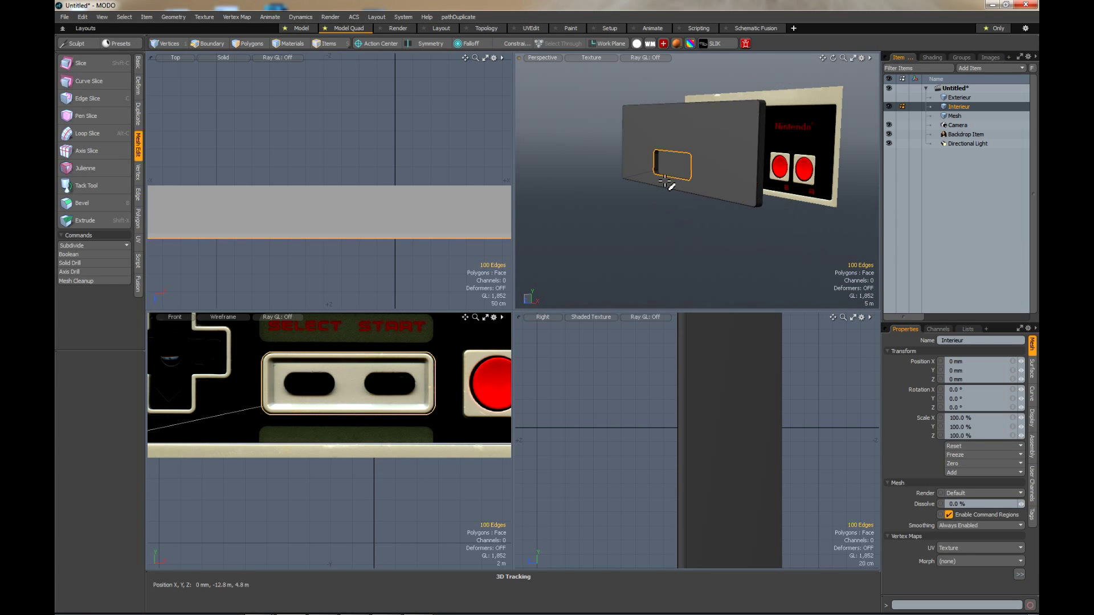
key(2)
scroll(681, 188, up, 8)
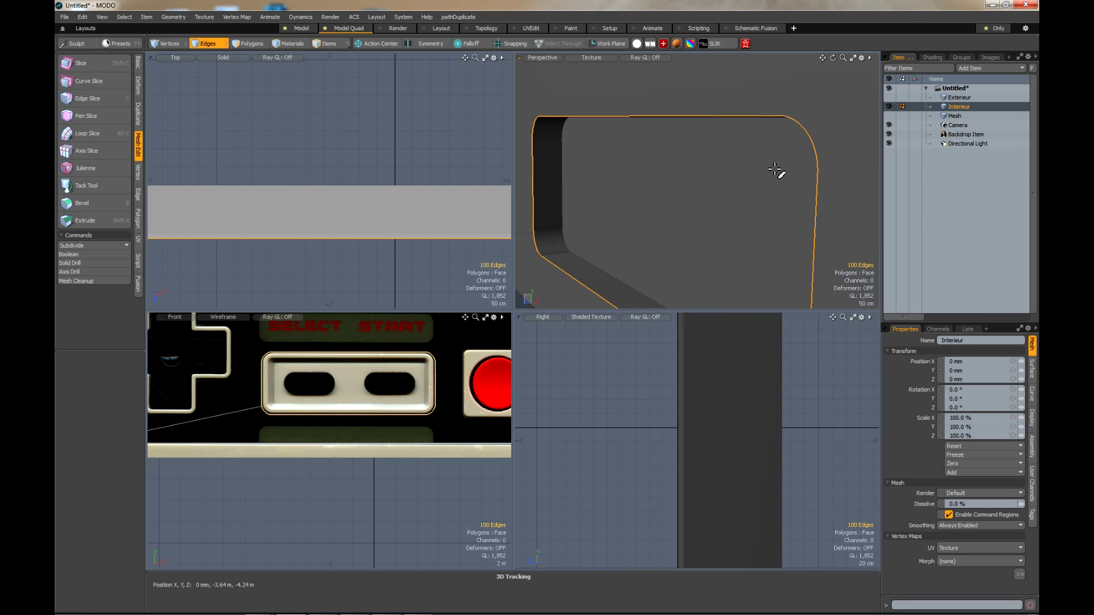
key(b)
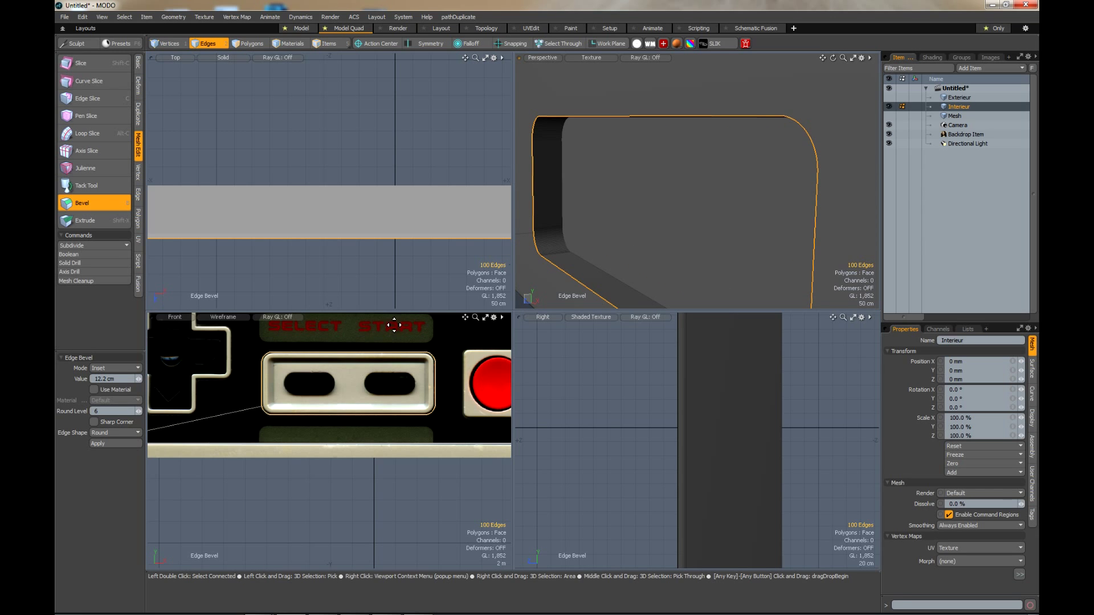
click(111, 443)
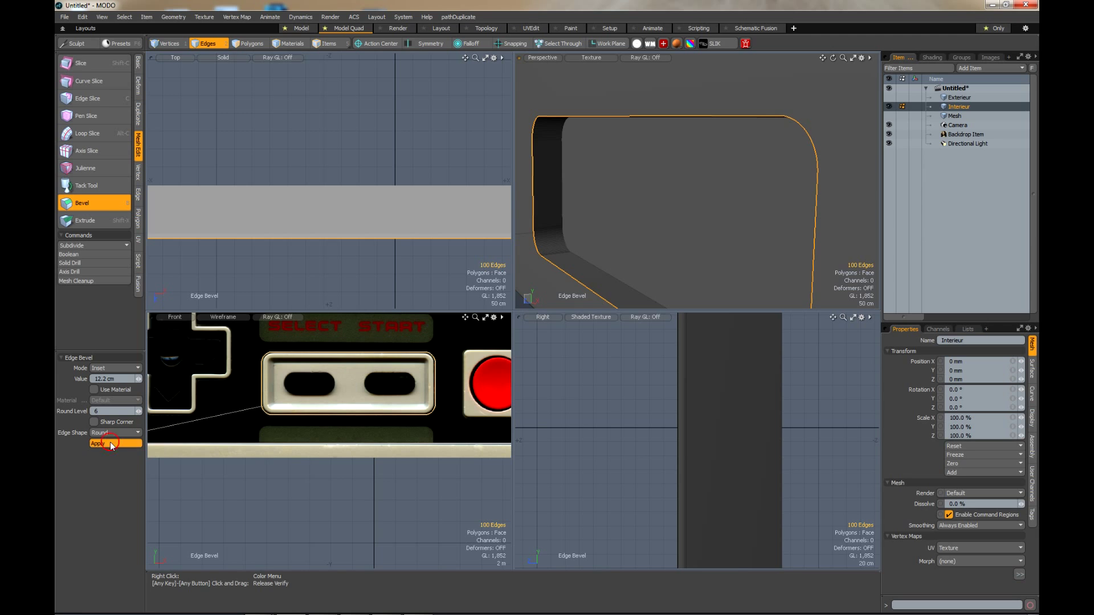
key(space)
click(666, 209)
scroll(676, 195, down, 3)
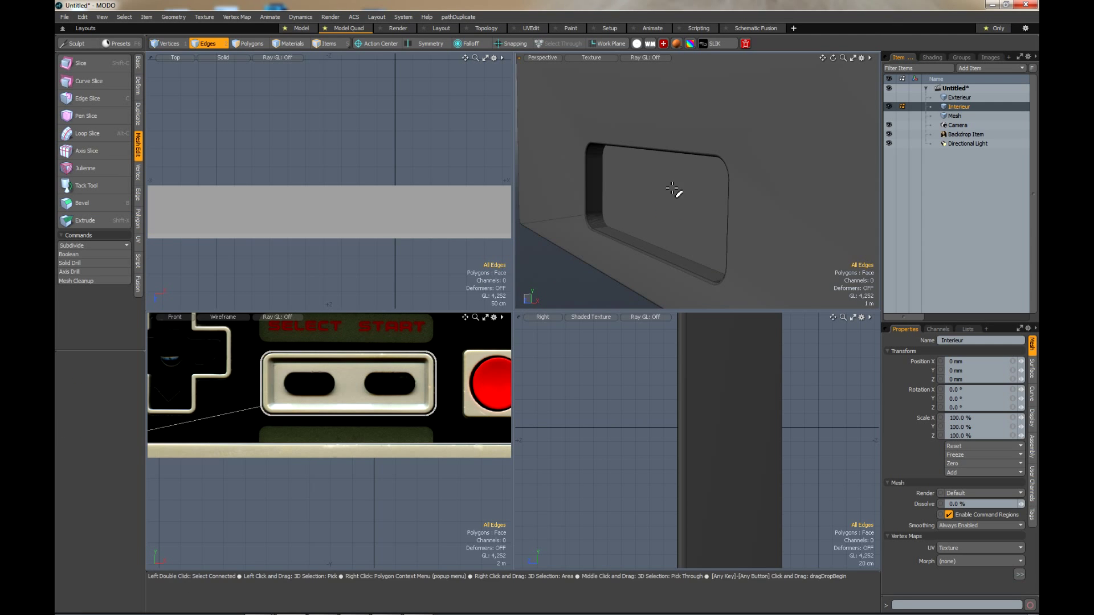
Make the Mesh layer active again and rename it Select-Start.
click(953, 116)
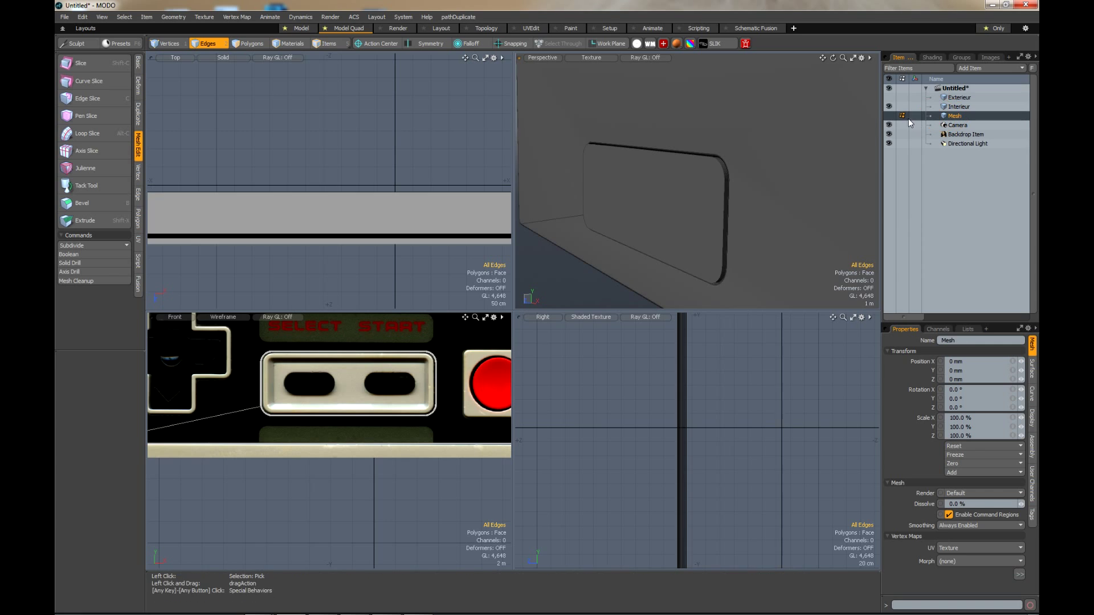
double_click(953, 116)
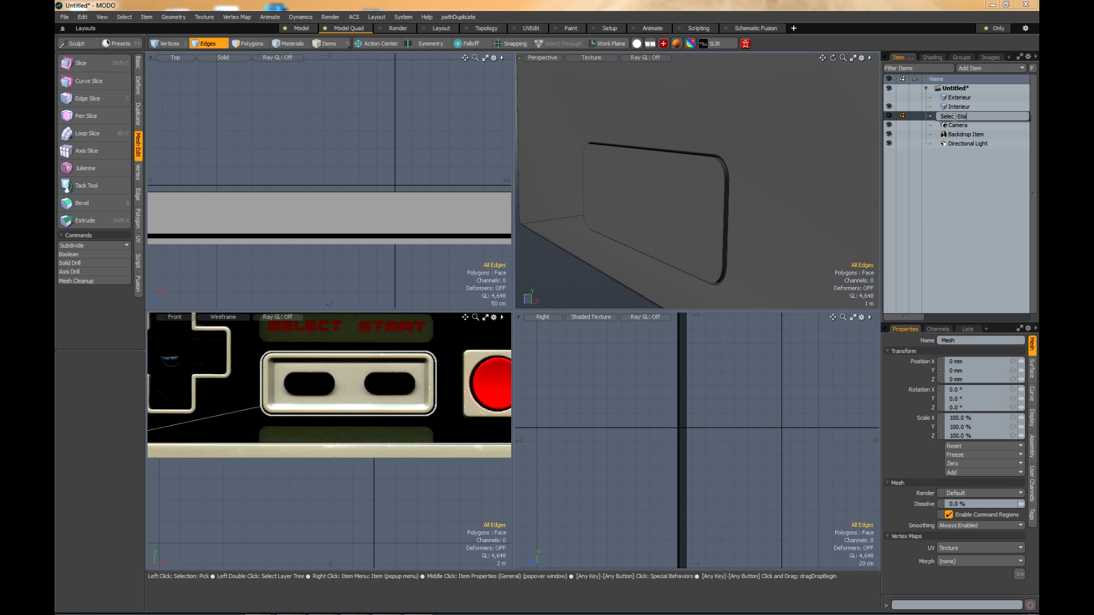
key(Return)
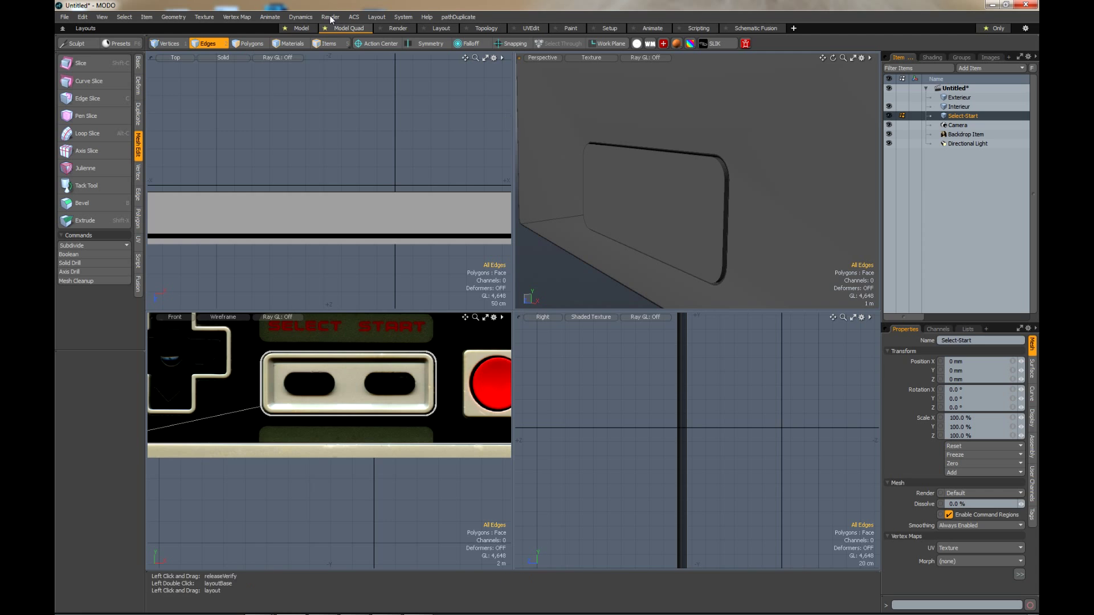
Move the whole Select-Start mesh about -16 cm along Z, deeper into the faceplate opening.
click(251, 43)
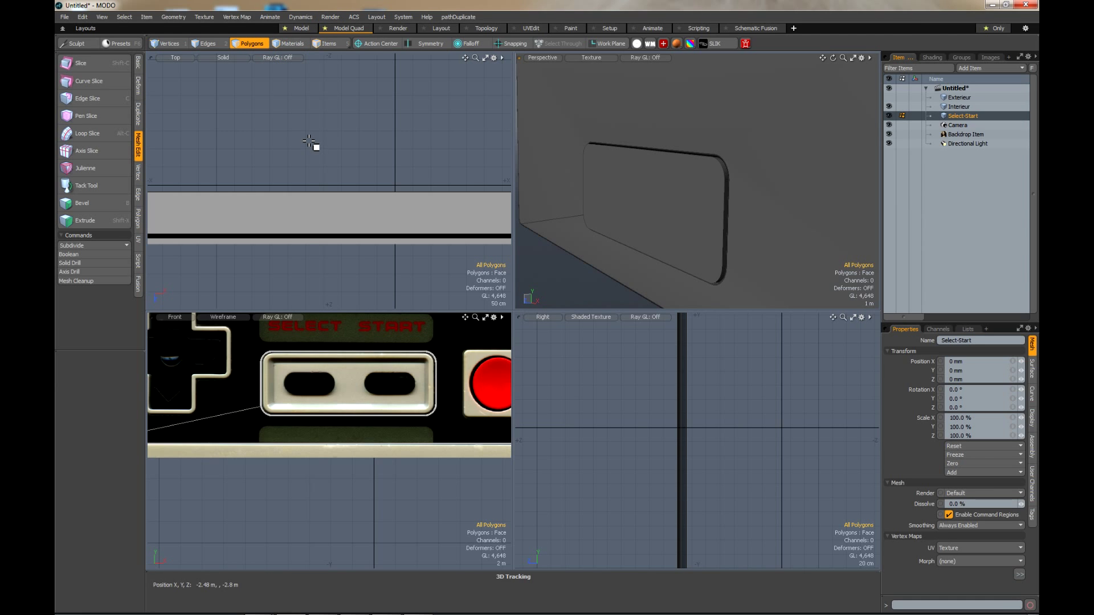
key(w)
drag(840, 68, 530, 140)
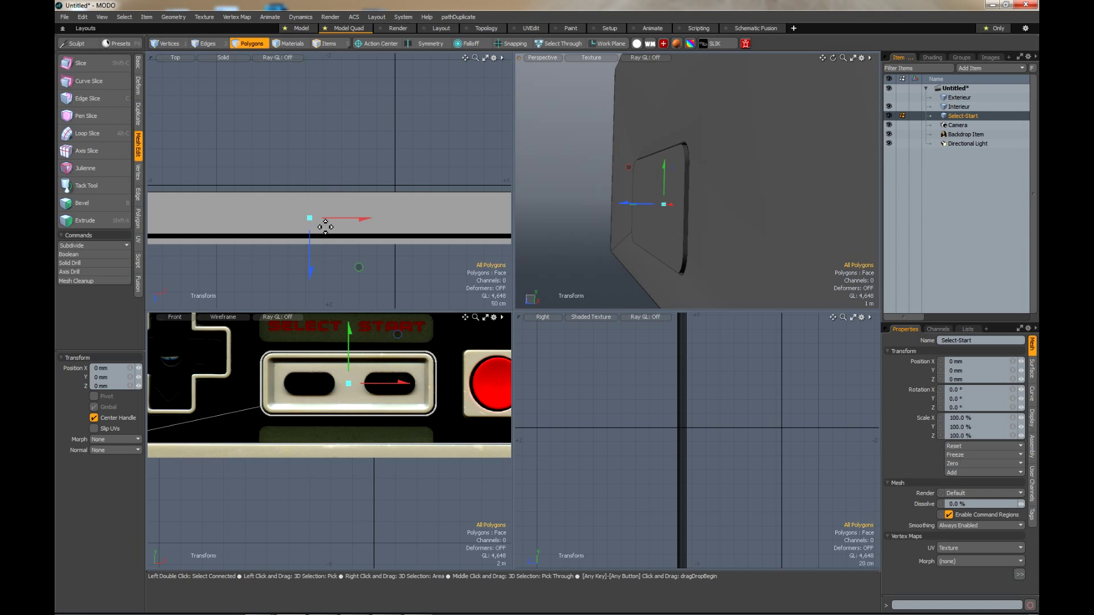
drag(320, 268, 319, 261)
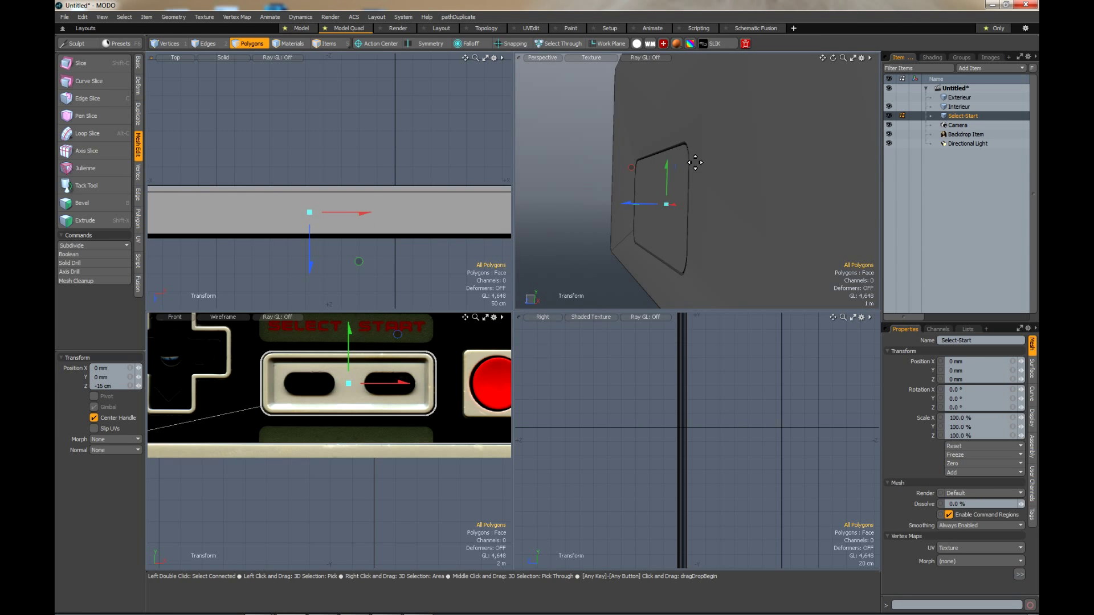
scroll(695, 162, up, 8)
key(space)
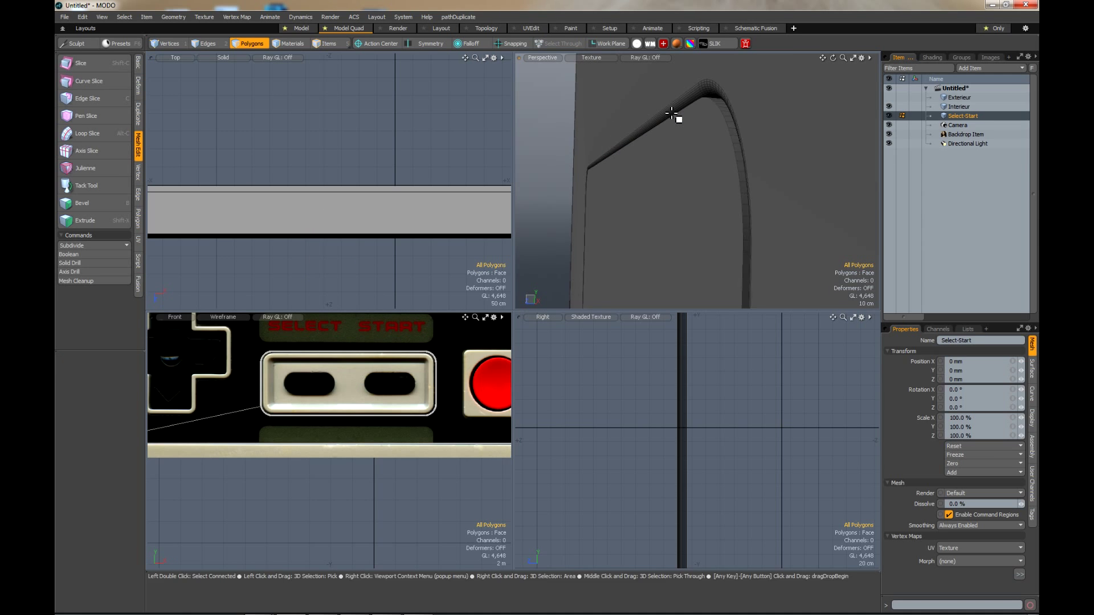
Select the front polygon of the Select-Start mesh and bevel it with zero shift and an inset of about 33.6 cm, following the reference frame.
scroll(672, 114, up, 2)
click(206, 44)
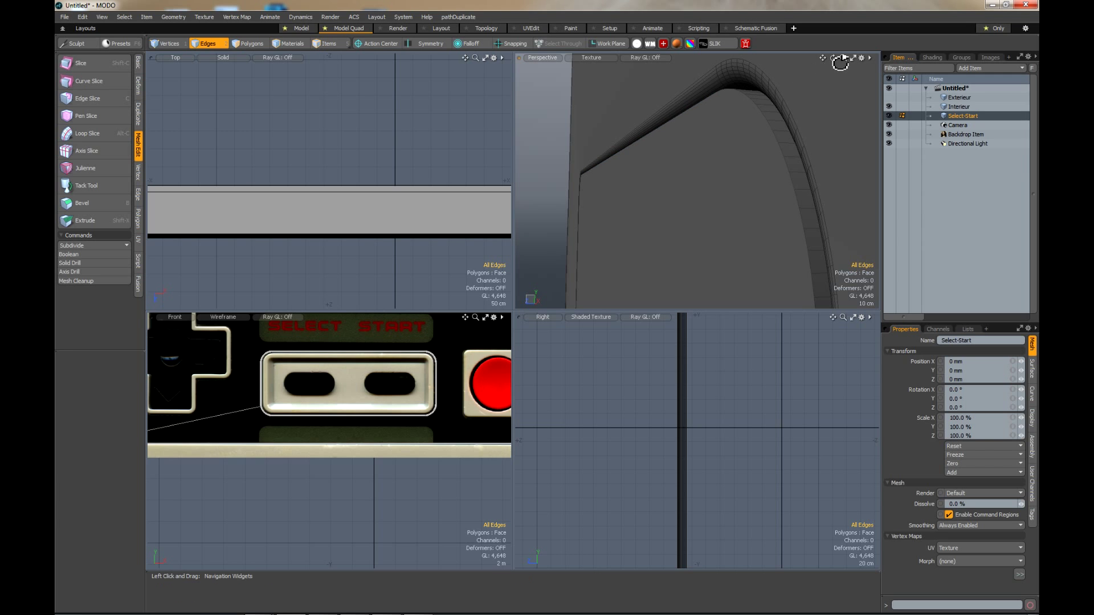
drag(833, 57, 798, 71)
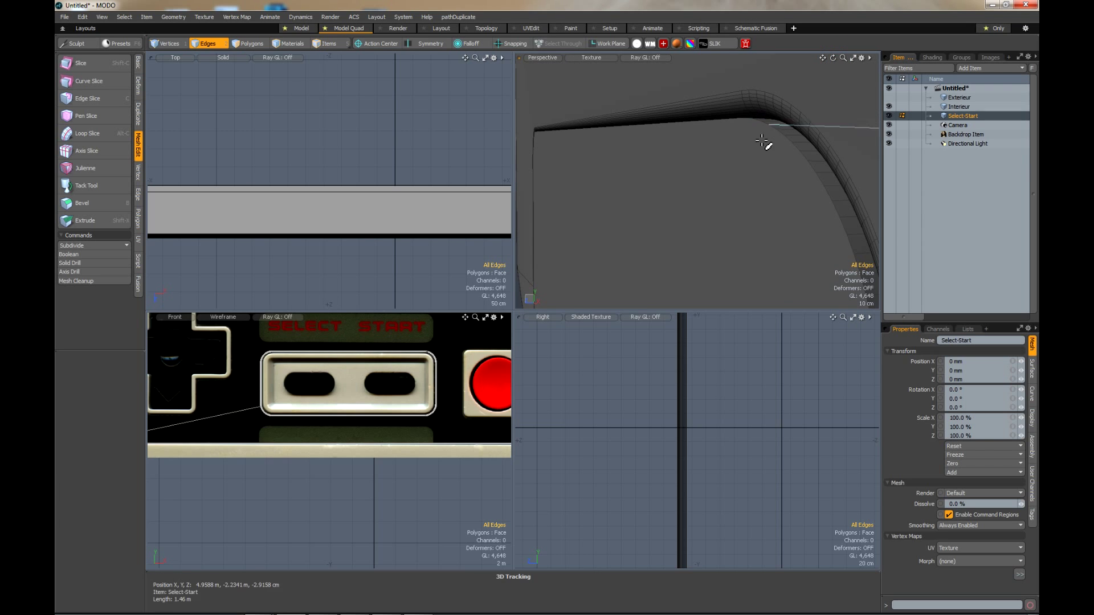
scroll(775, 155, down, 1)
click(249, 43)
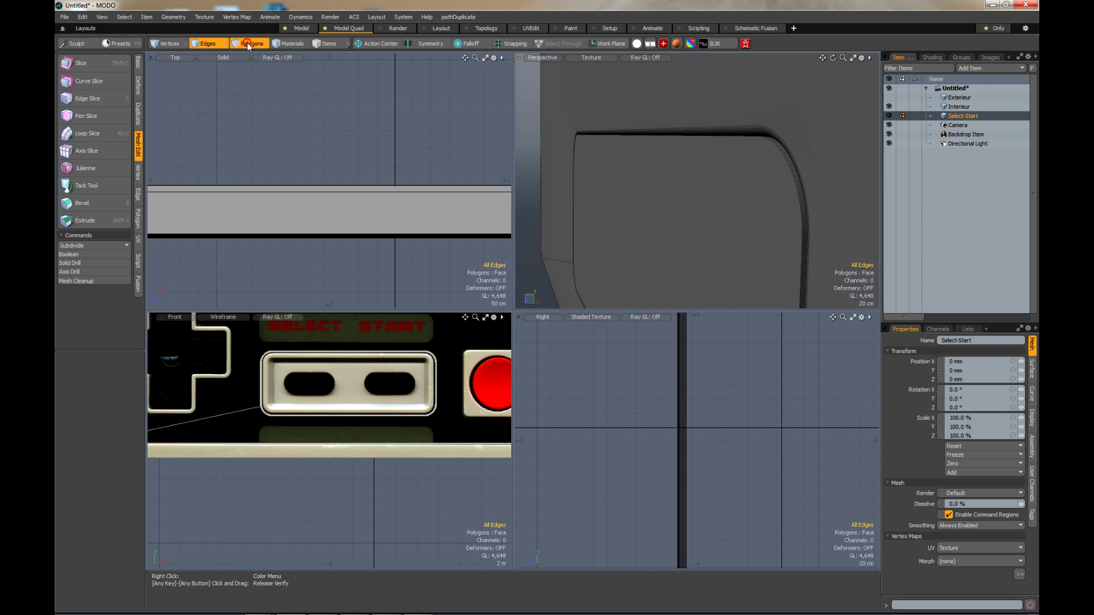
click(666, 196)
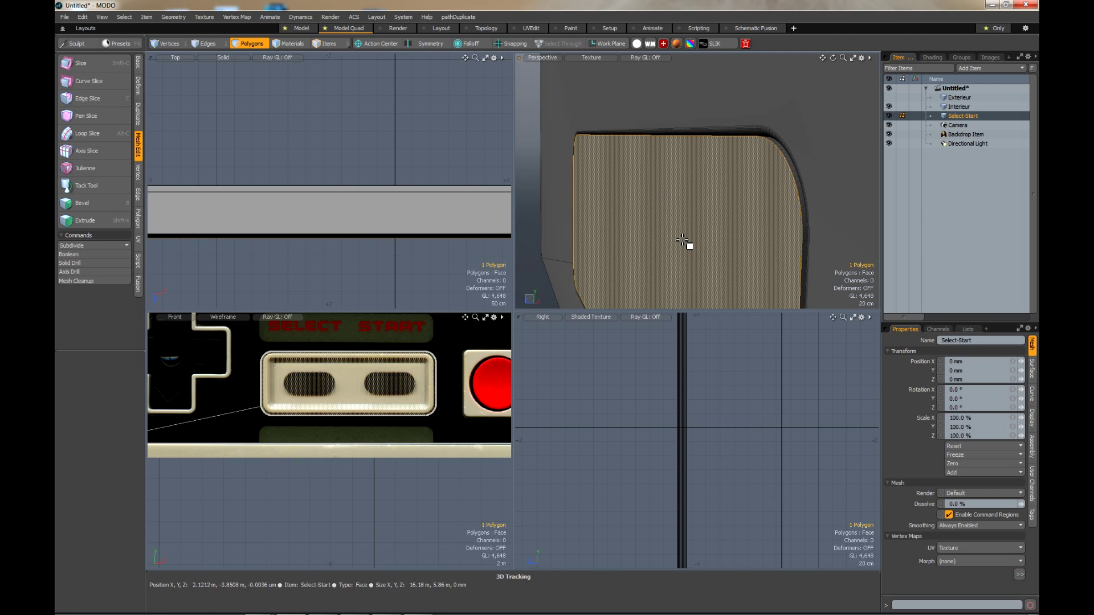
key(b)
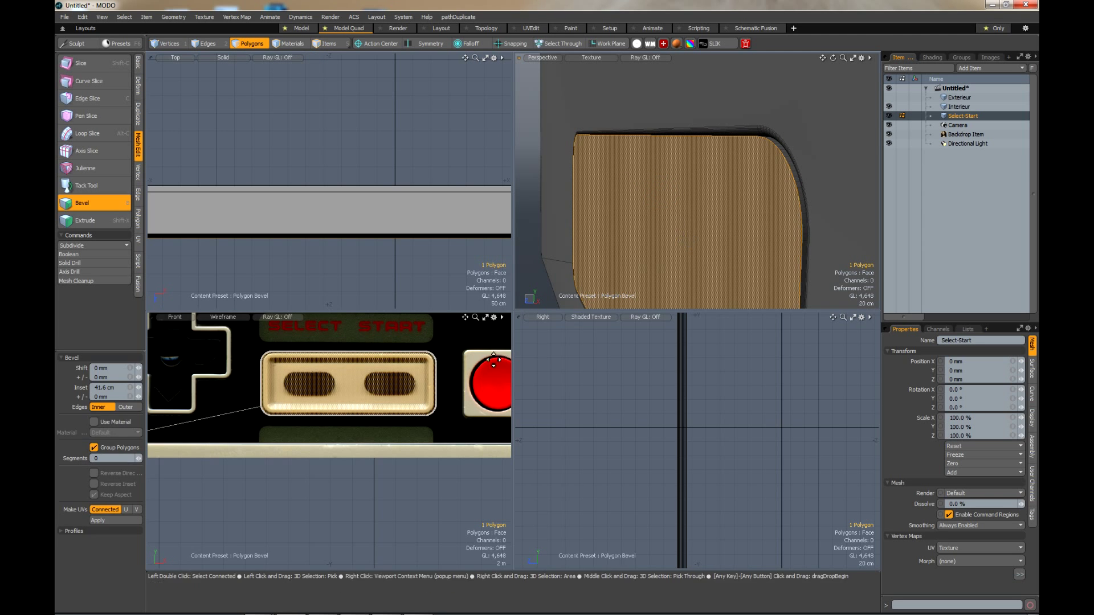
click(488, 319)
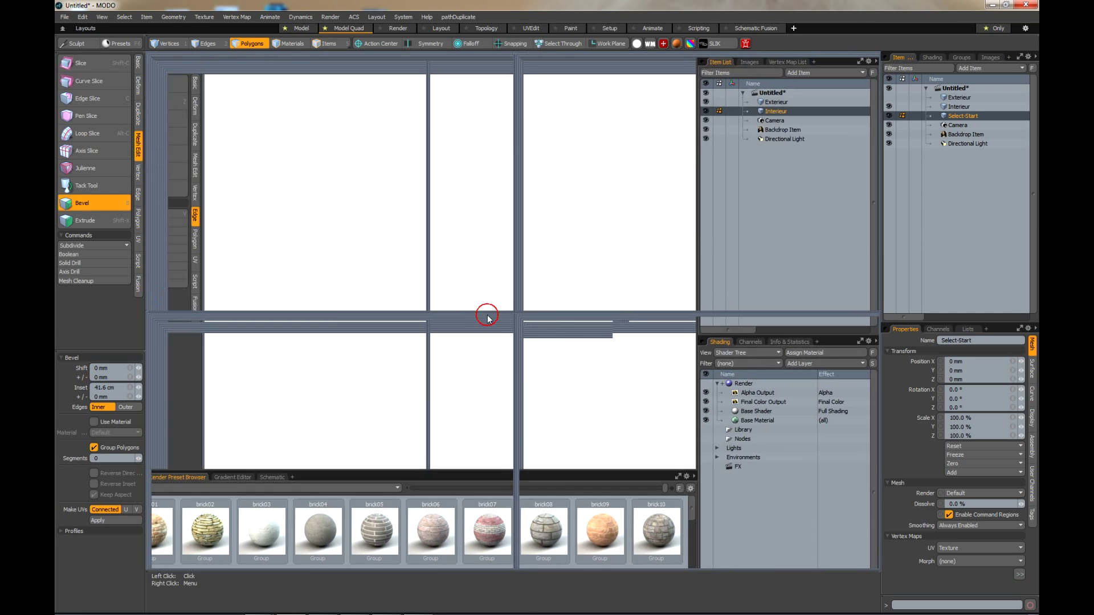
scroll(598, 268, up, 3)
scroll(546, 258, up, 2)
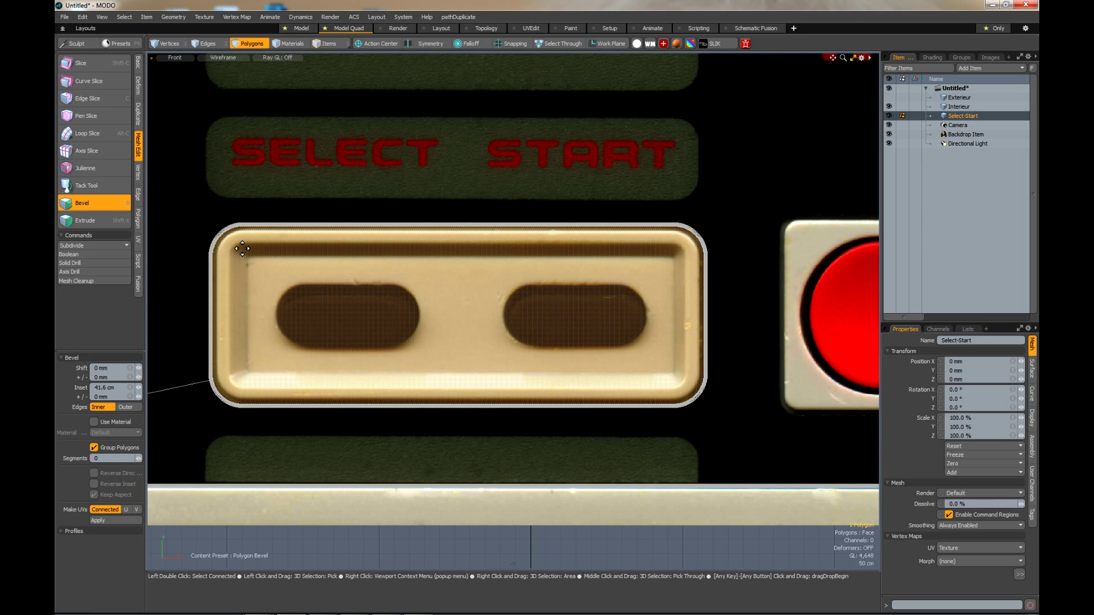
click(453, 303)
drag(518, 317, 503, 315)
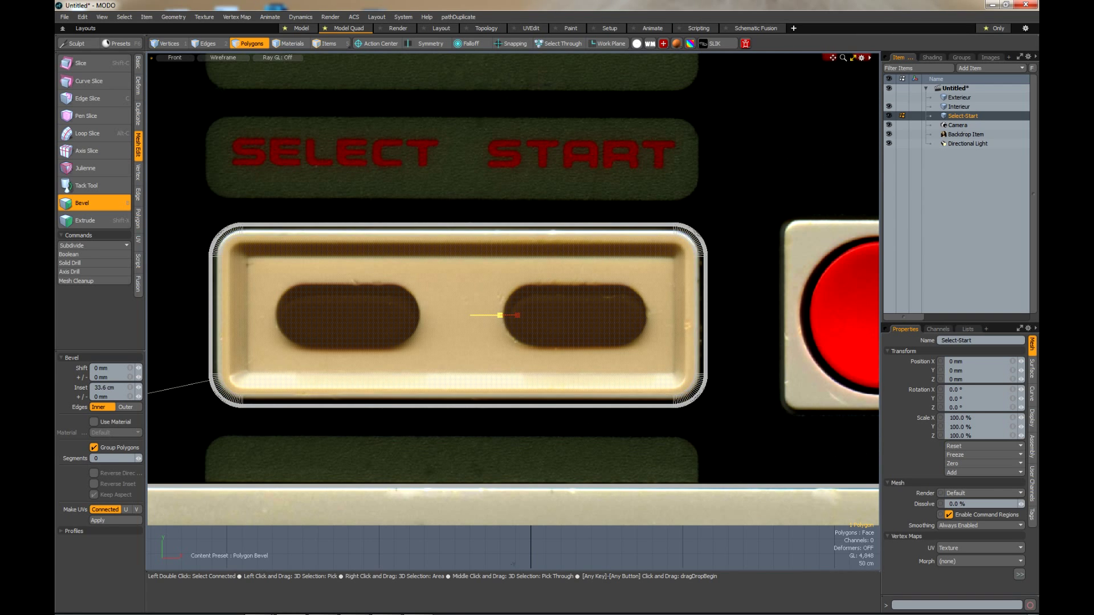
Undo the last bevel inset on the front polygon of the Select-Start mesh.
drag(493, 315, 495, 315)
key(ctrl+z)
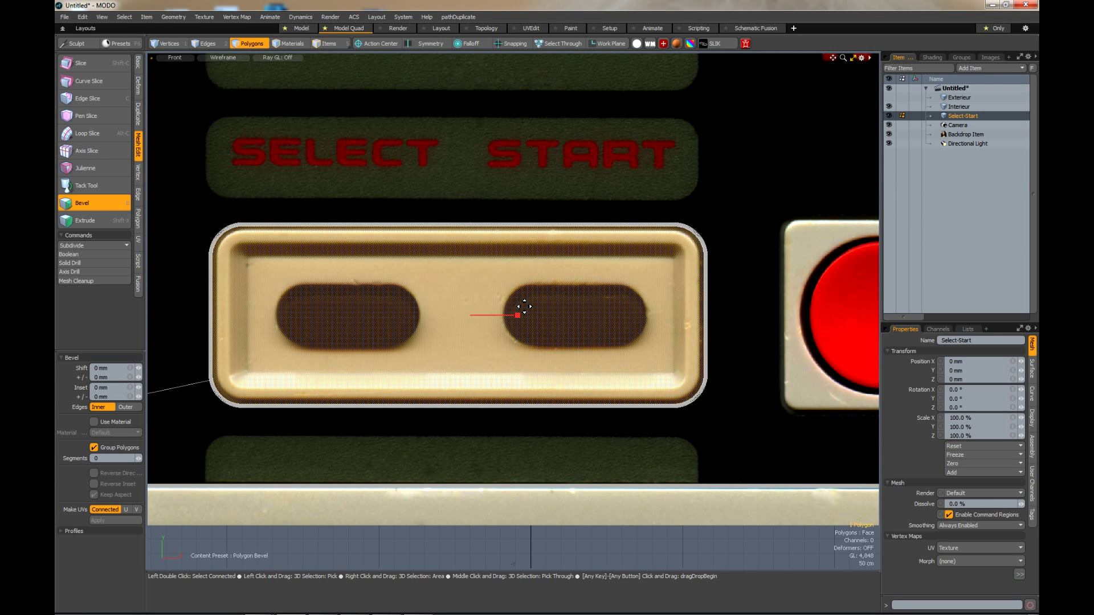
Try to scale only the front polygon of the Select-Start mesh to 98.5% in X and Y.
key(q)
key(r)
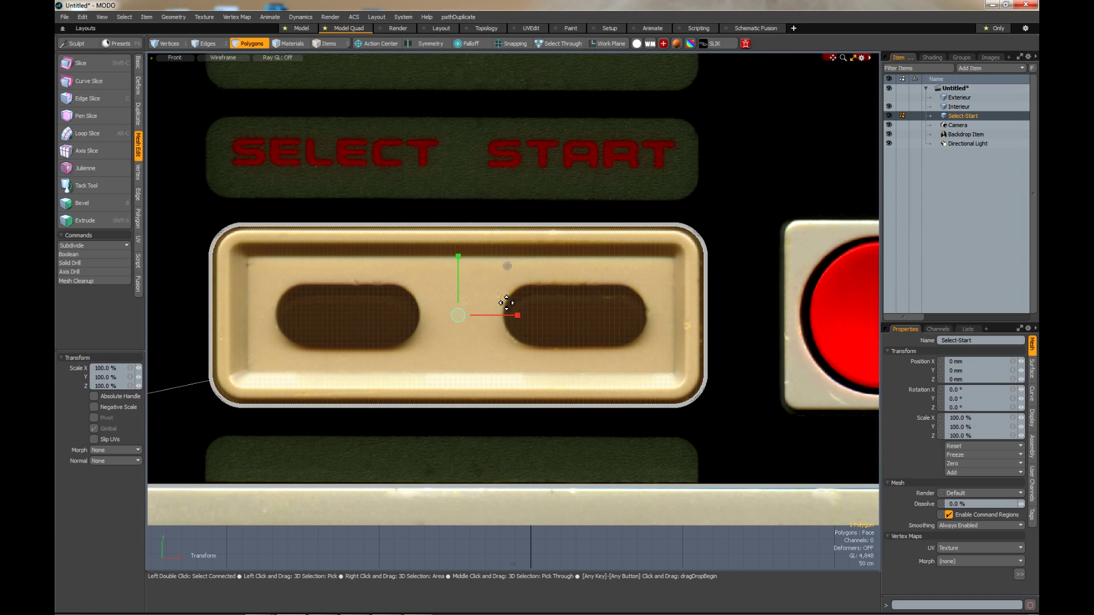
drag(506, 265, 503, 267)
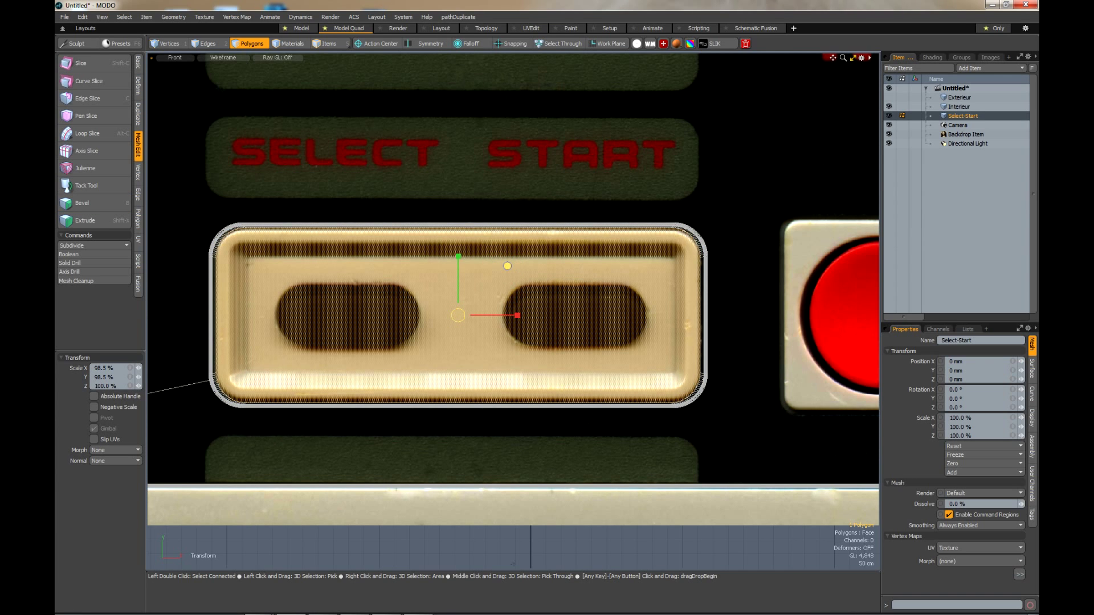
key(q)
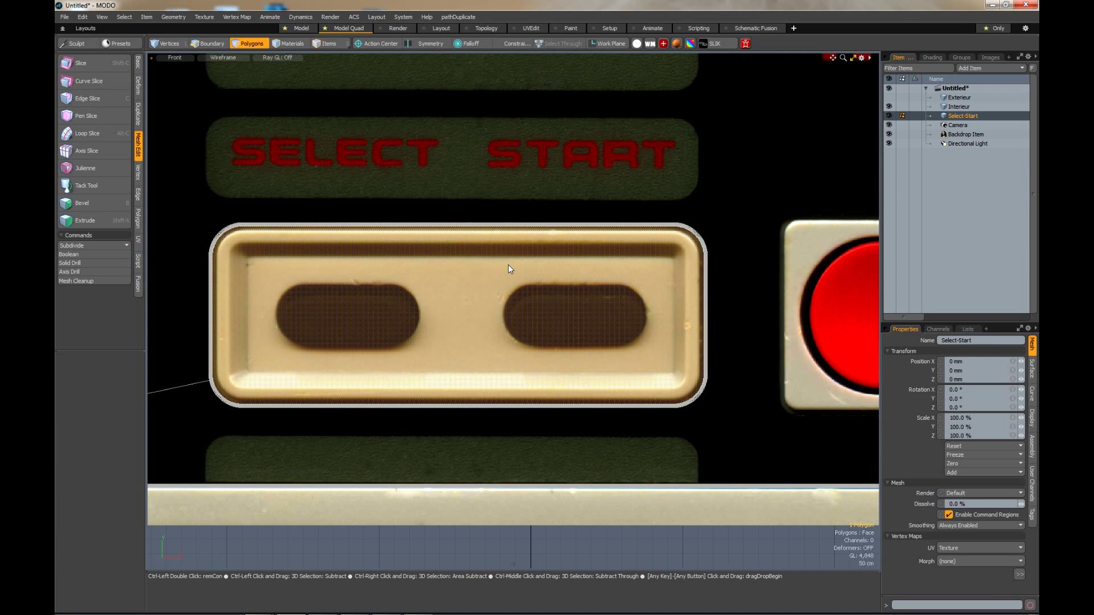
key(Escape)
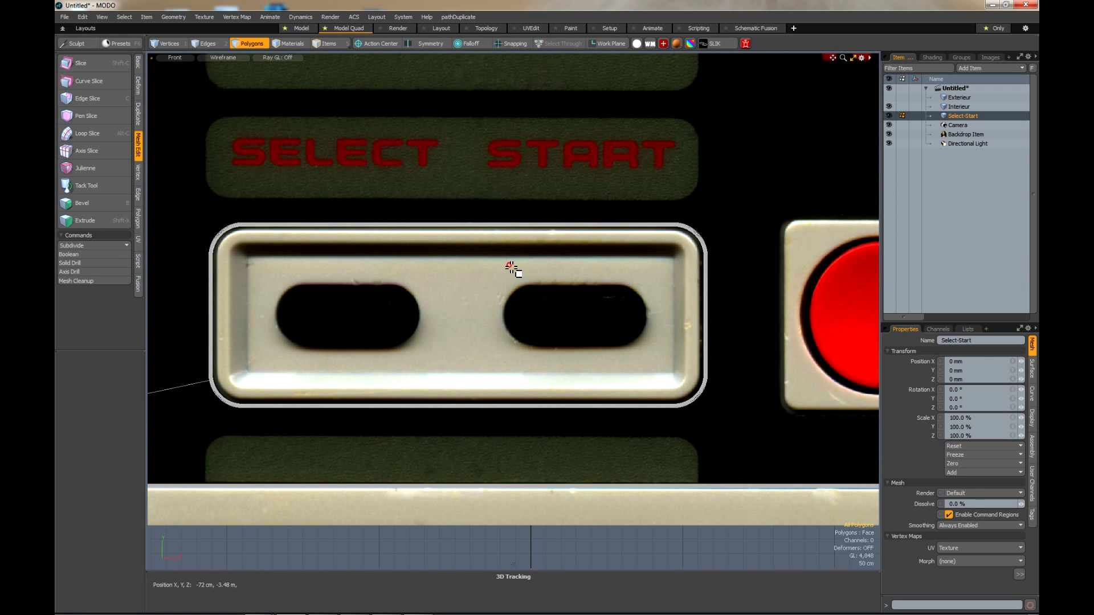
Select all polygons of the Select-Start mesh and scale them to 98.5% in X and Y.
double_click(504, 231)
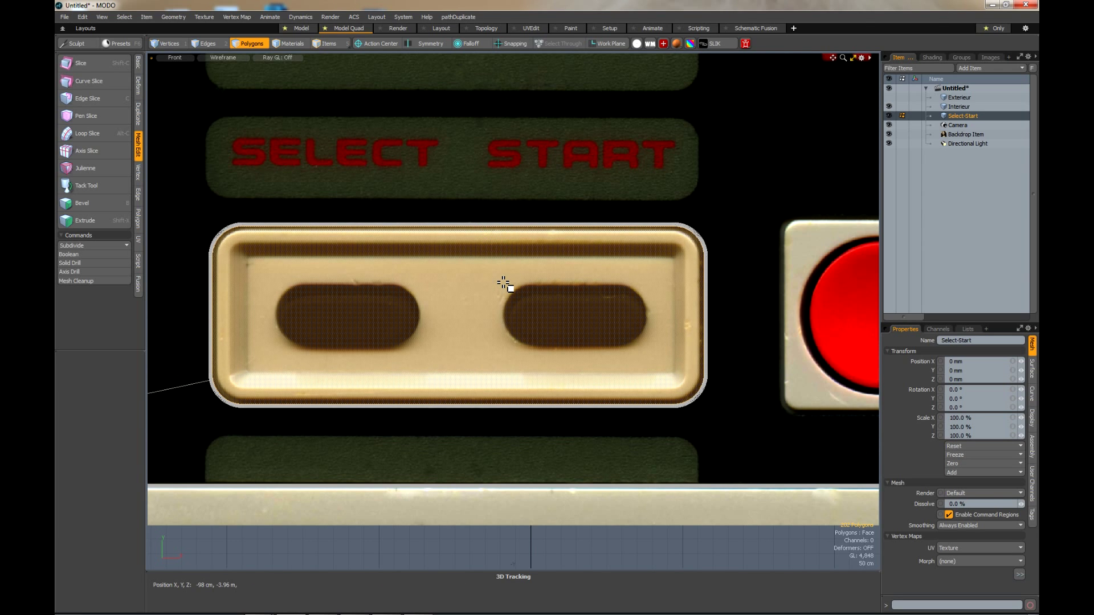
key(r)
drag(509, 272, 507, 265)
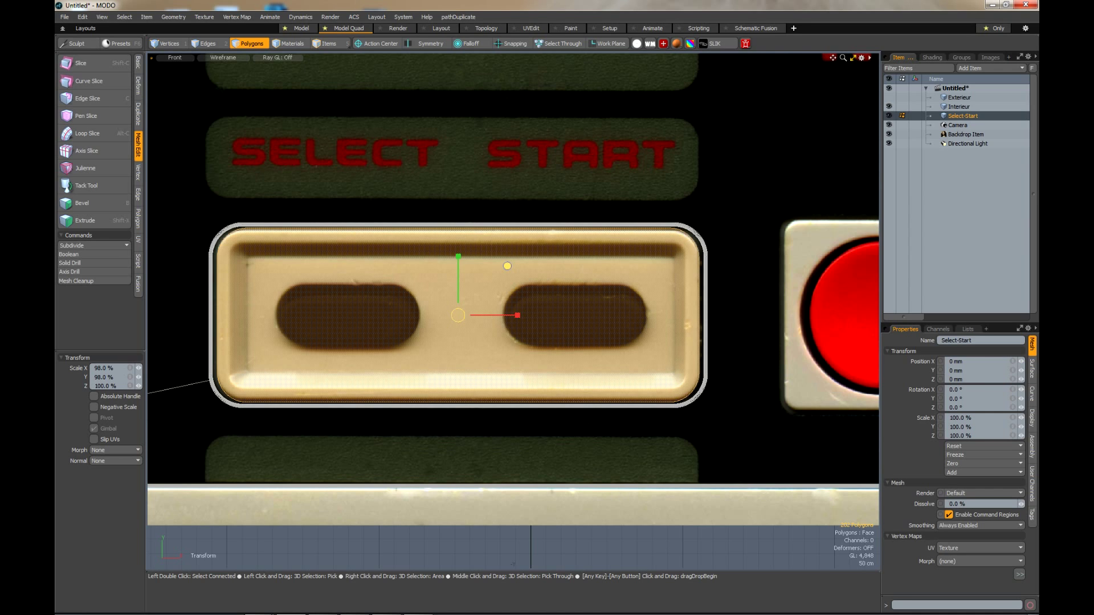
drag(507, 266, 507, 266)
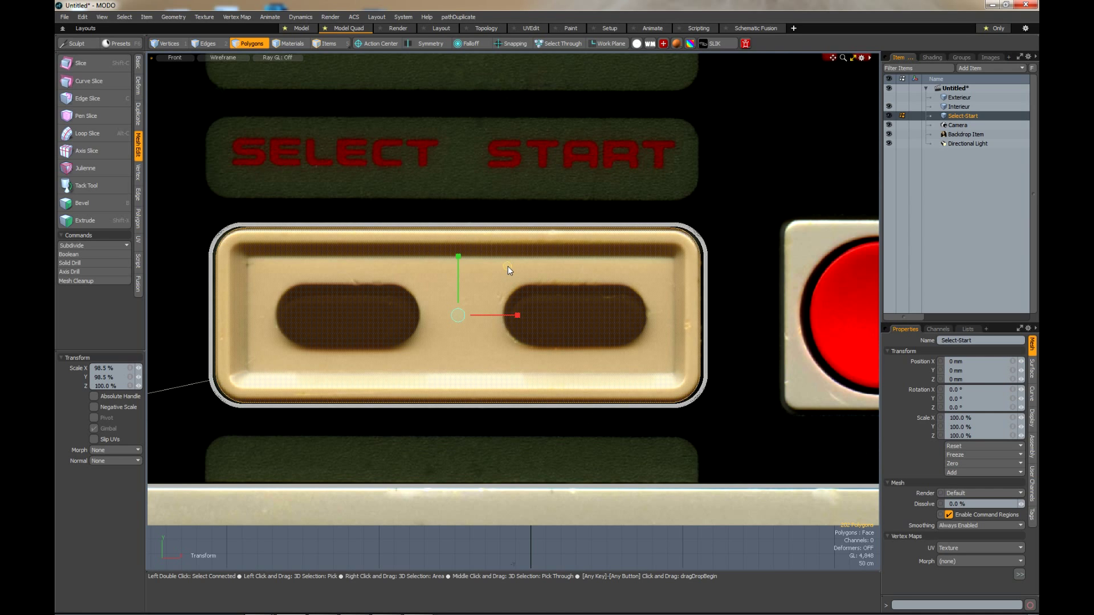
key(space)
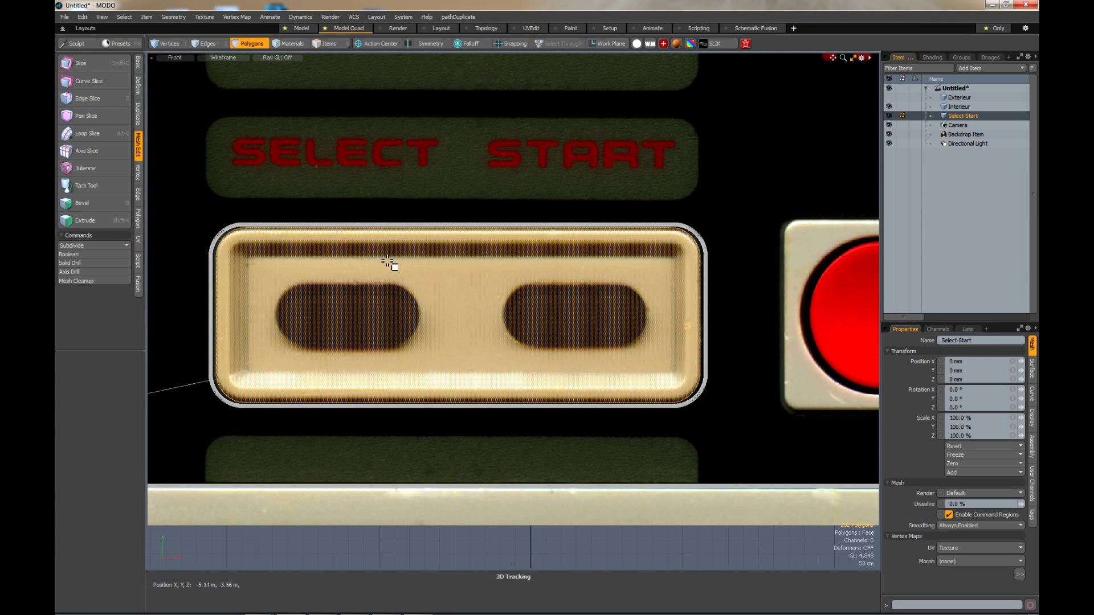
Select only the front polygon of the Select-Start mesh and bevel it with zero shift and an inset of about 43.6 cm.
click(408, 166)
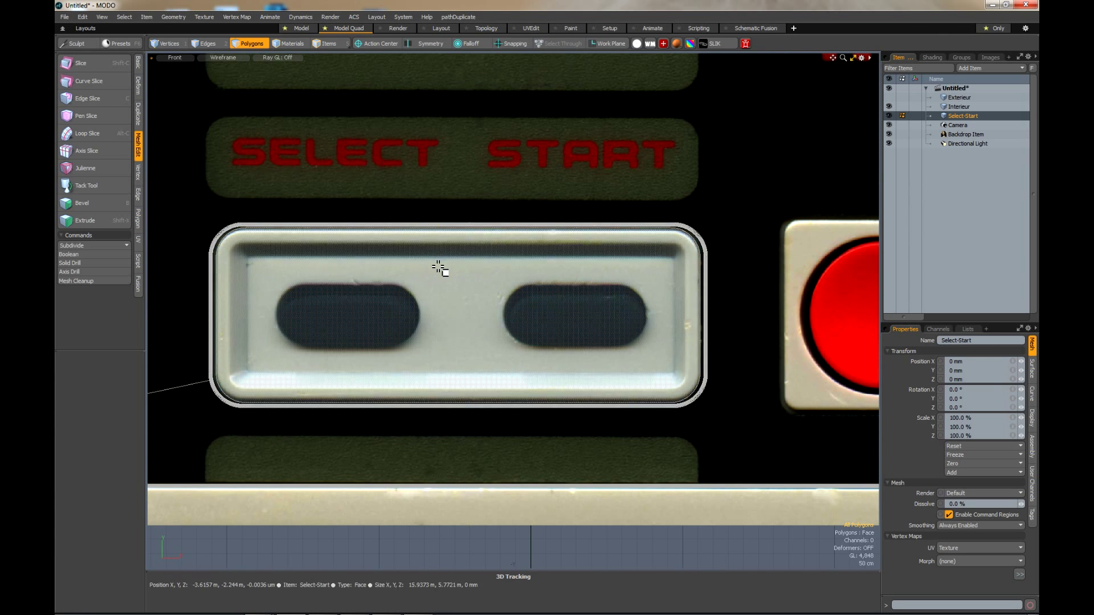
click(438, 230)
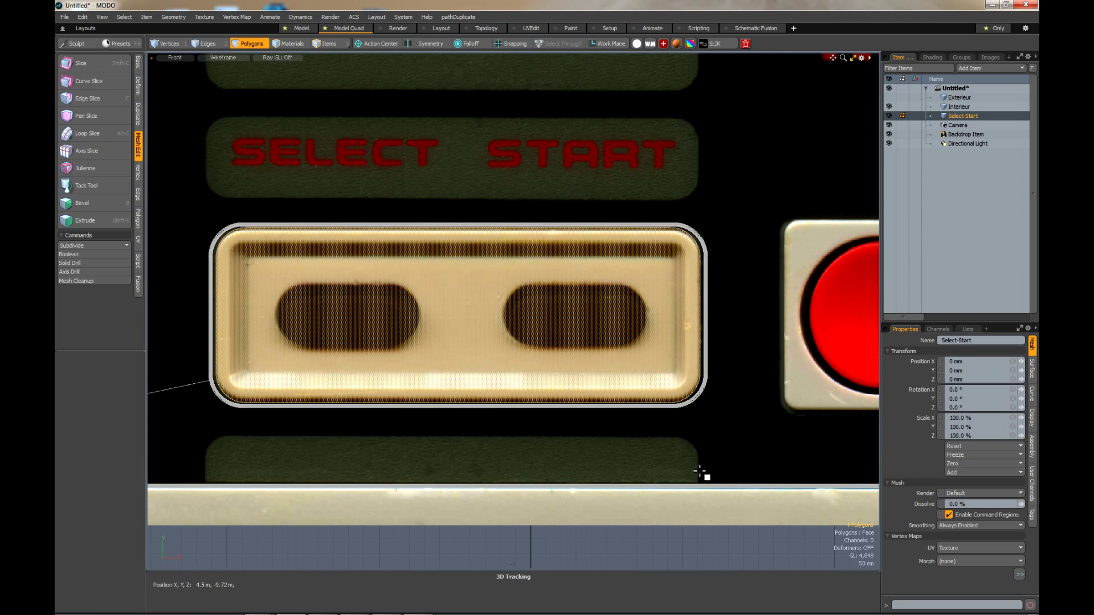
scroll(859, 536, up, 3)
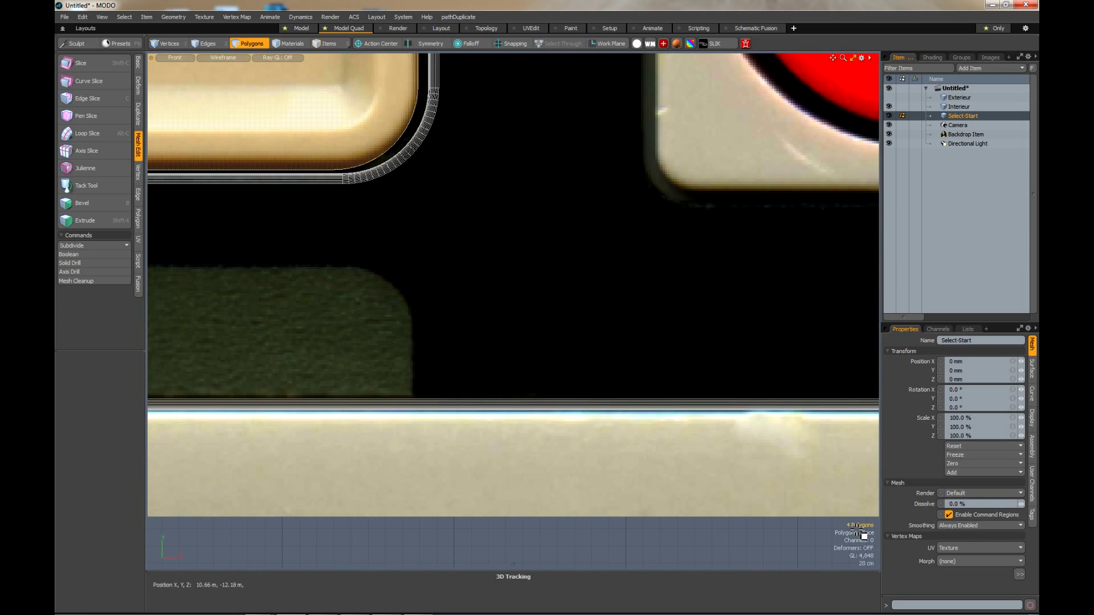
scroll(857, 529, down, 3)
click(852, 57)
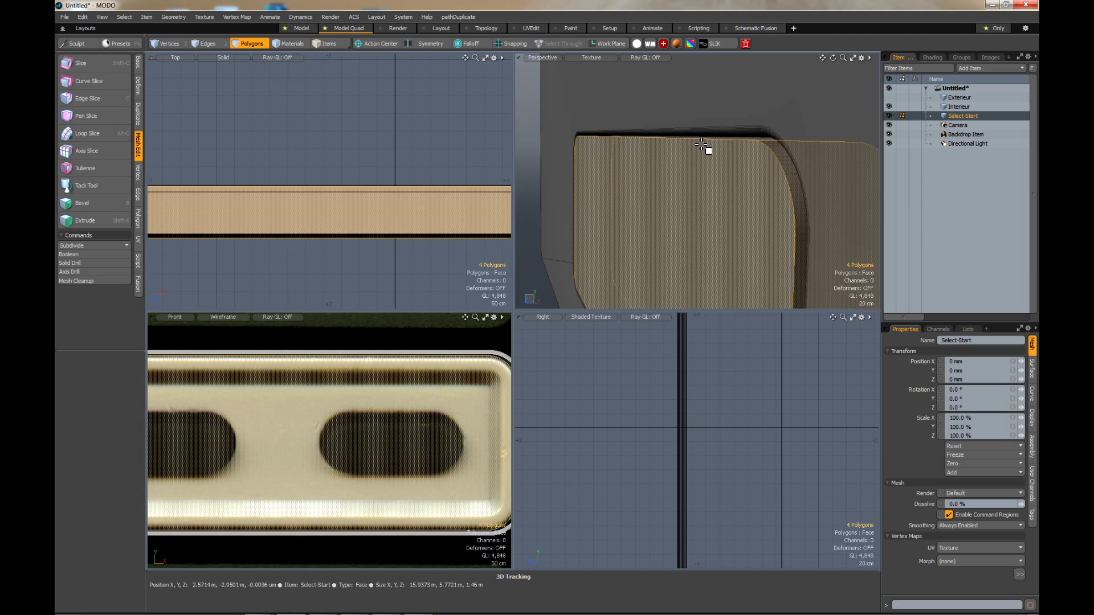
click(705, 109)
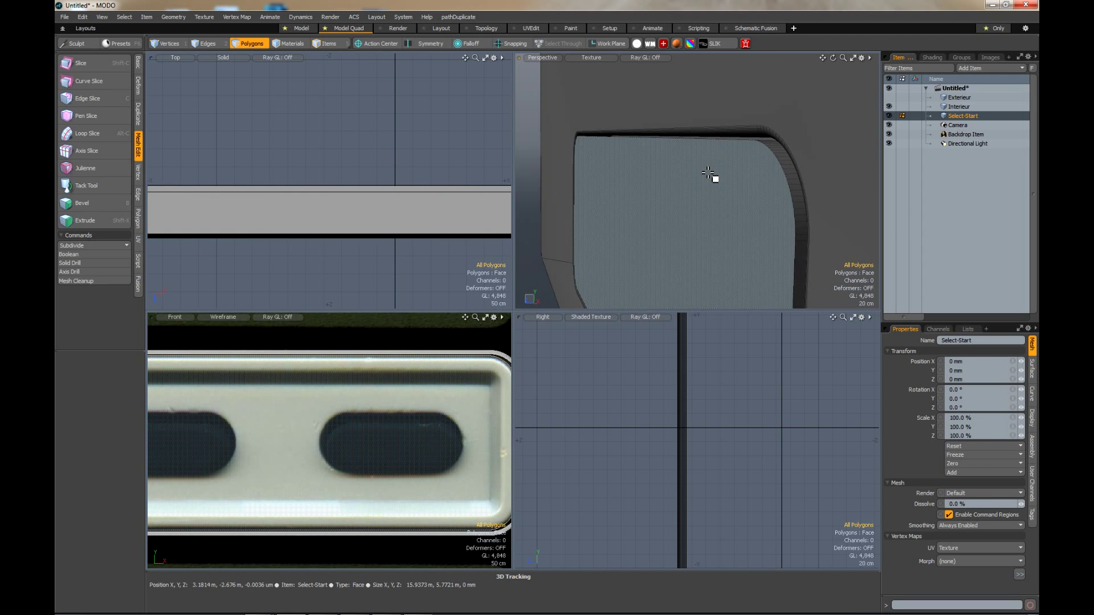
click(689, 204)
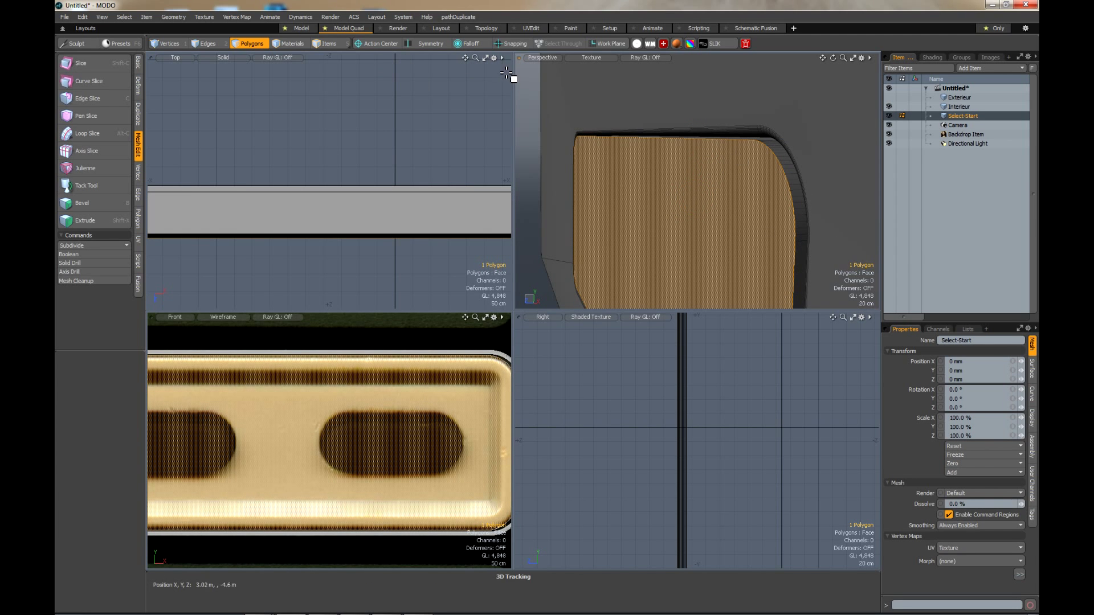
click(485, 316)
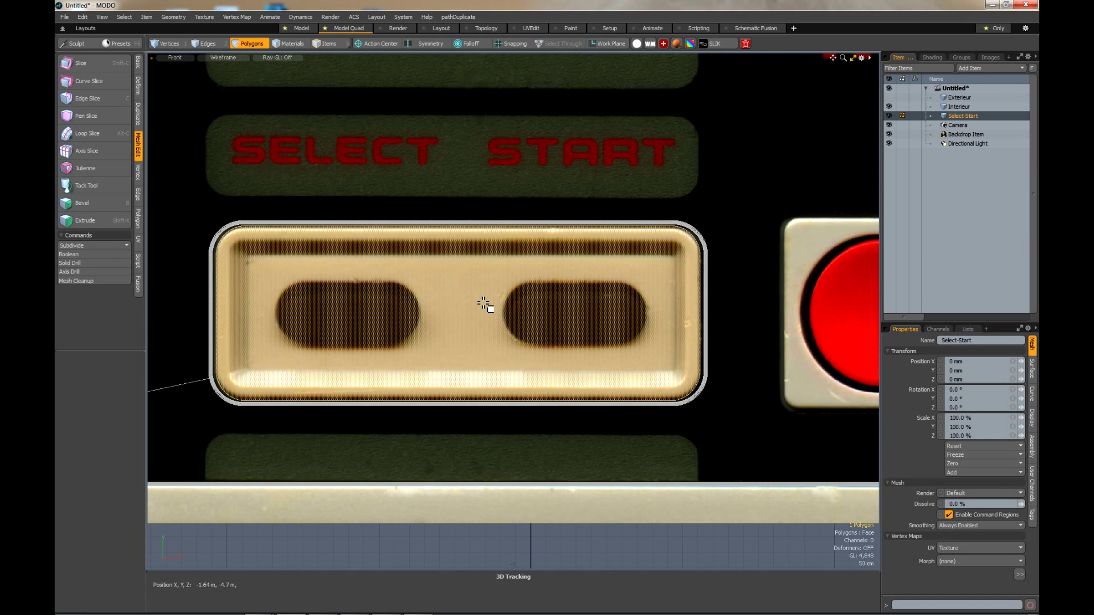
key(b)
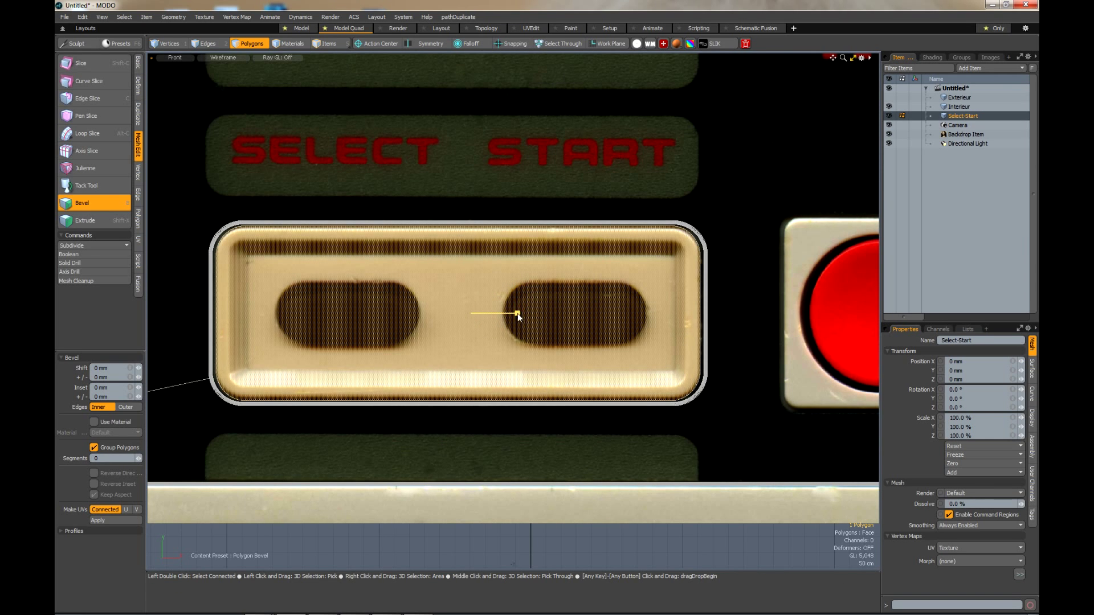
drag(516, 313, 512, 313)
drag(507, 312, 494, 313)
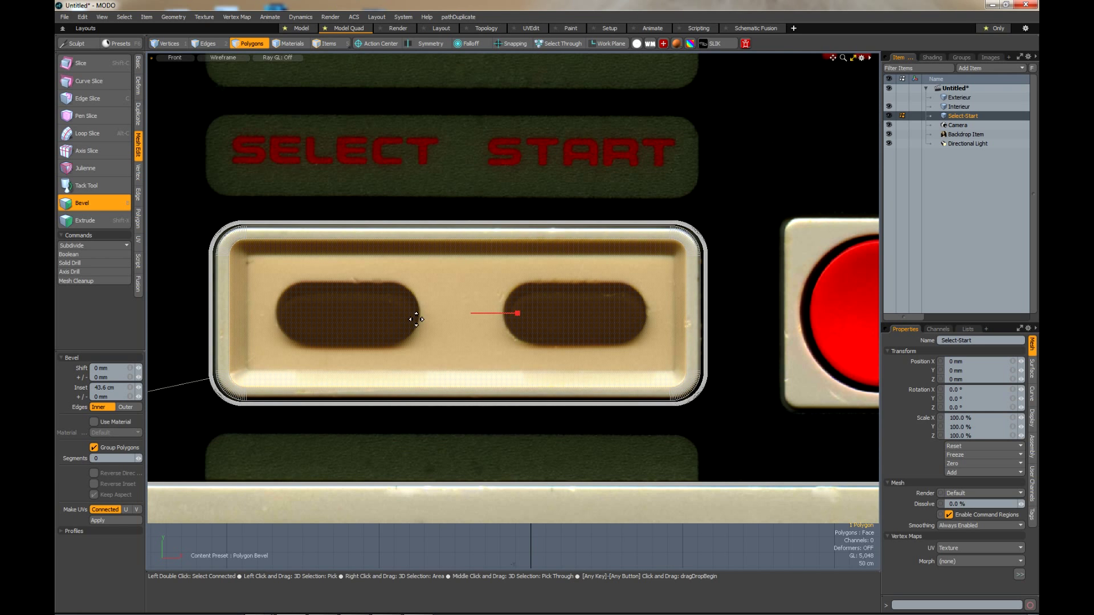
scroll(205, 343, up, 5)
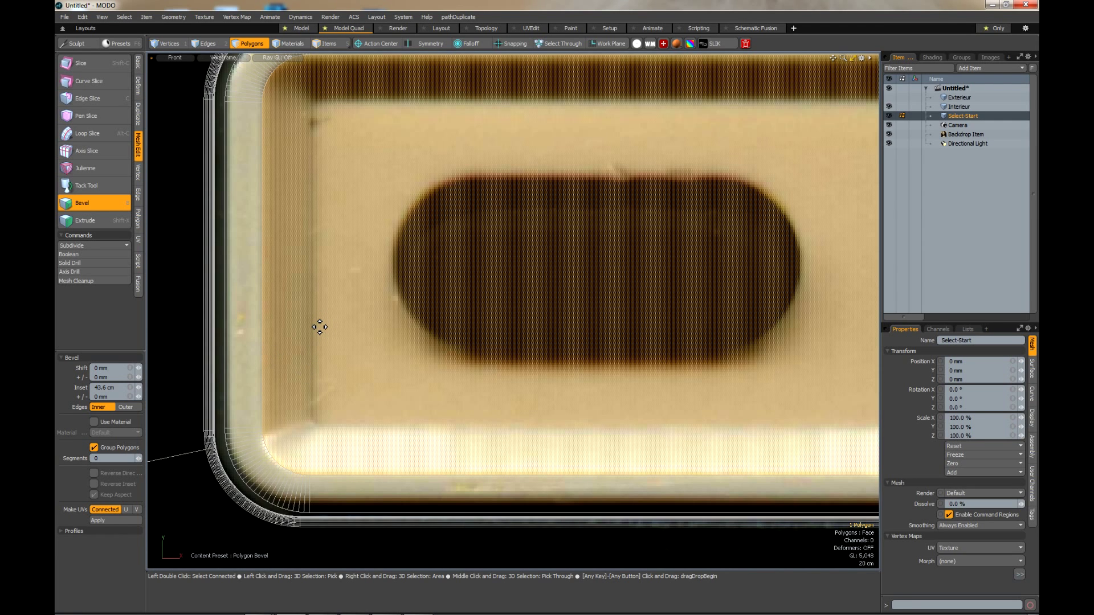
Add a second bevel to the same front polygon with zero shift and a 50 cm inset, following the recessed panel in the reference, and deselect it.
key(shift)
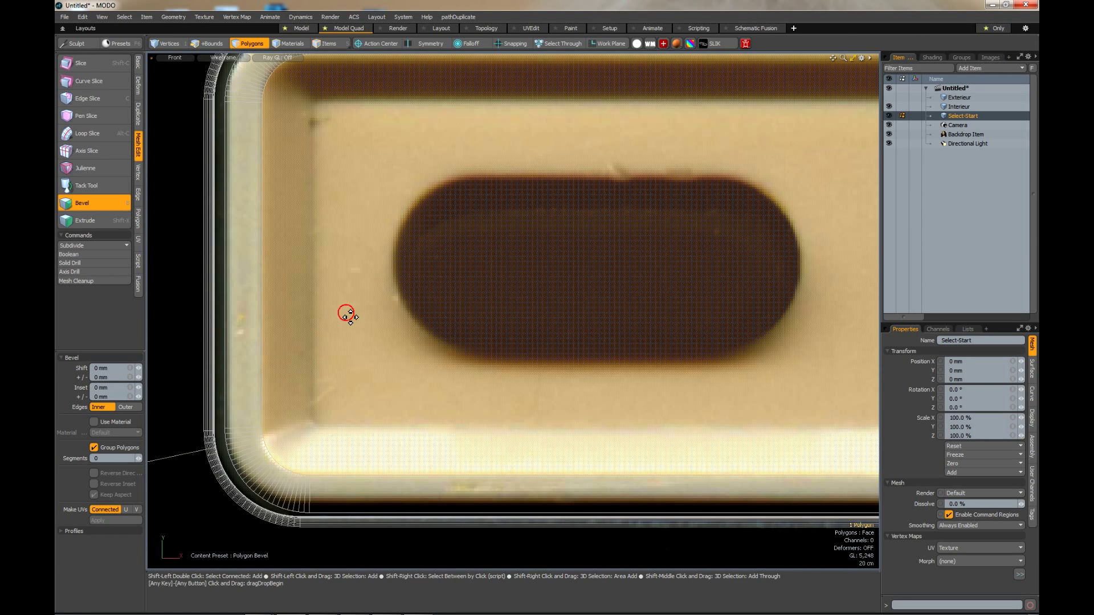
scroll(351, 317, down, 4)
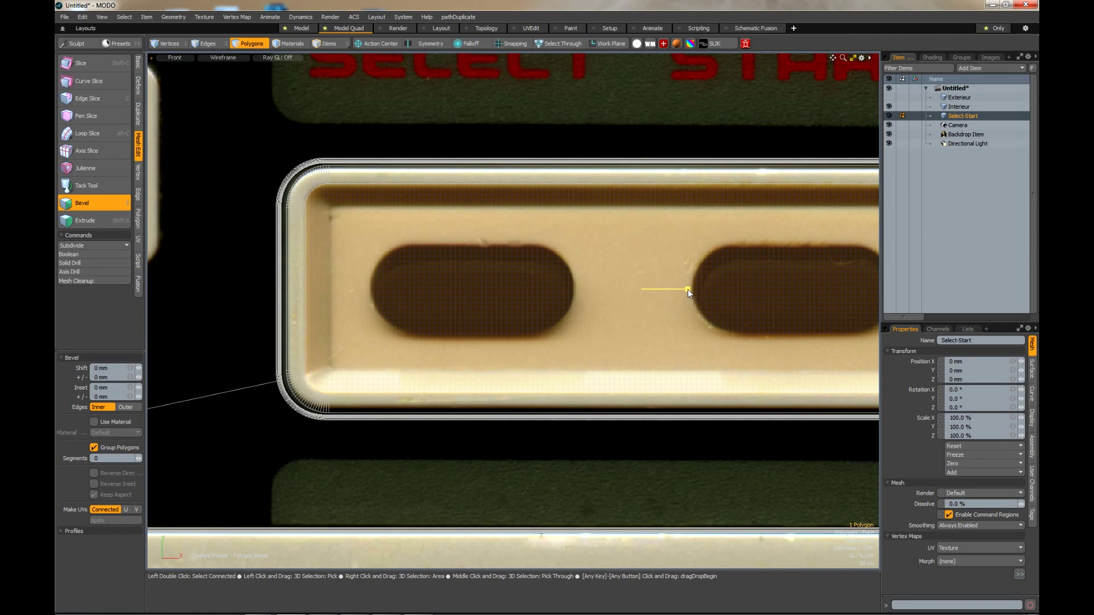
drag(687, 289, 655, 289)
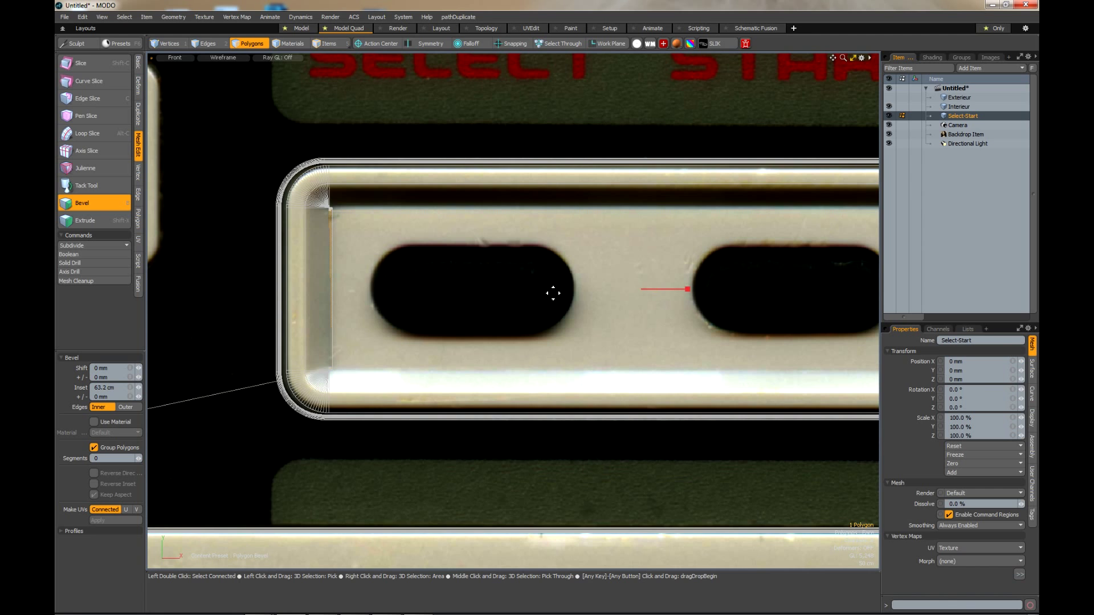
scroll(316, 192, up, 5)
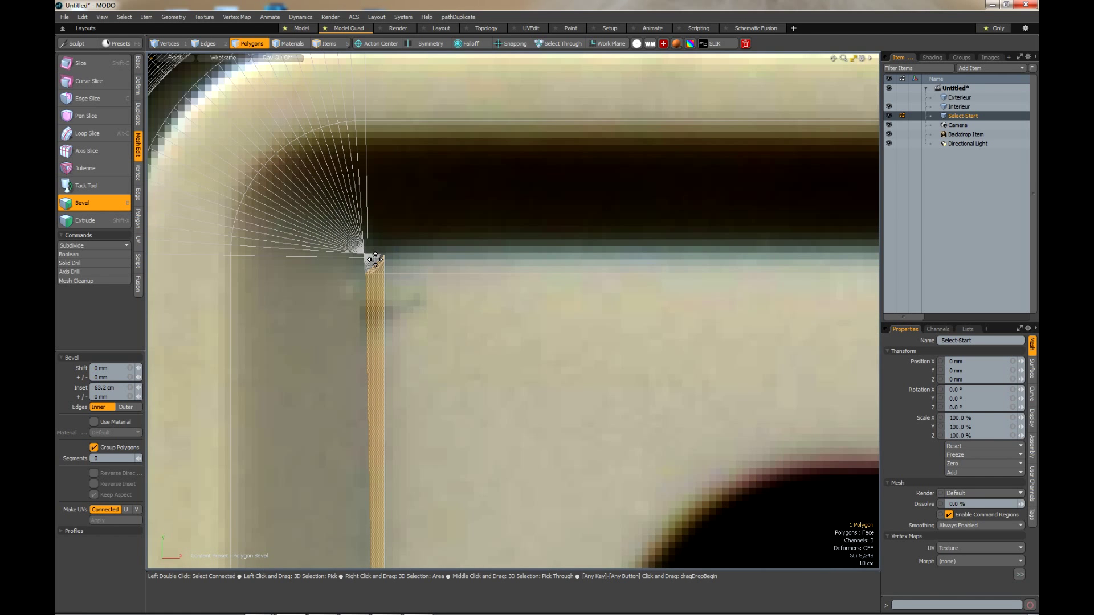
scroll(375, 260, down, 5)
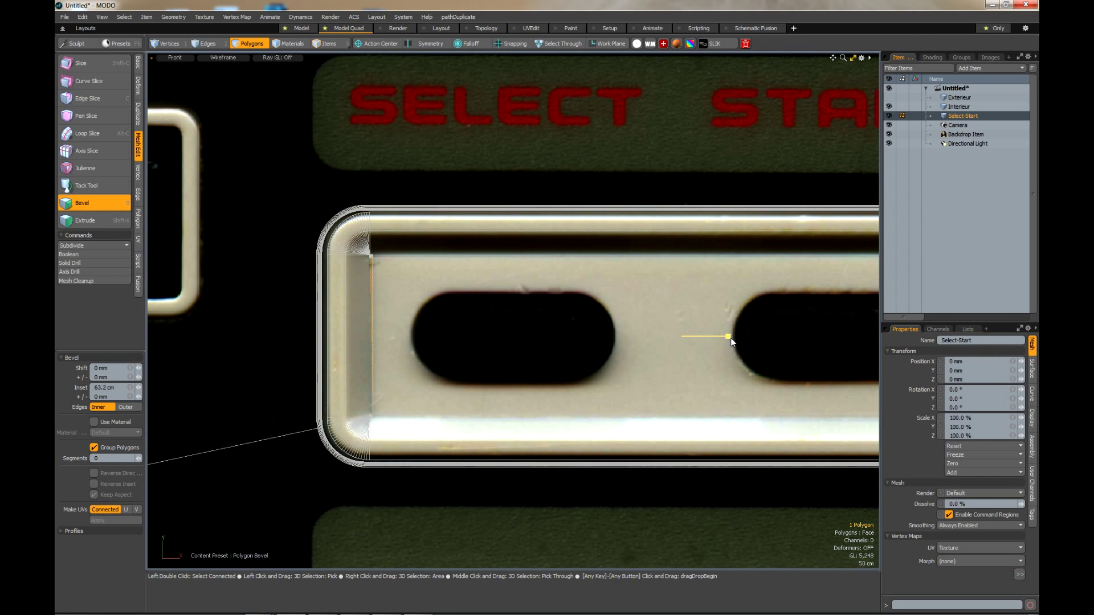
drag(730, 337, 735, 336)
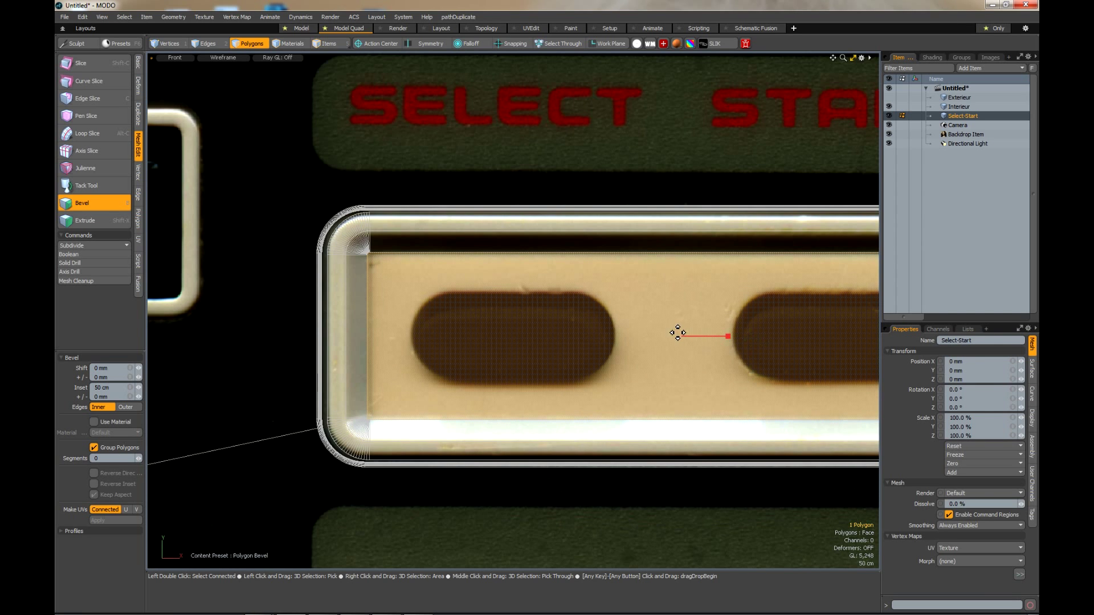
key(space)
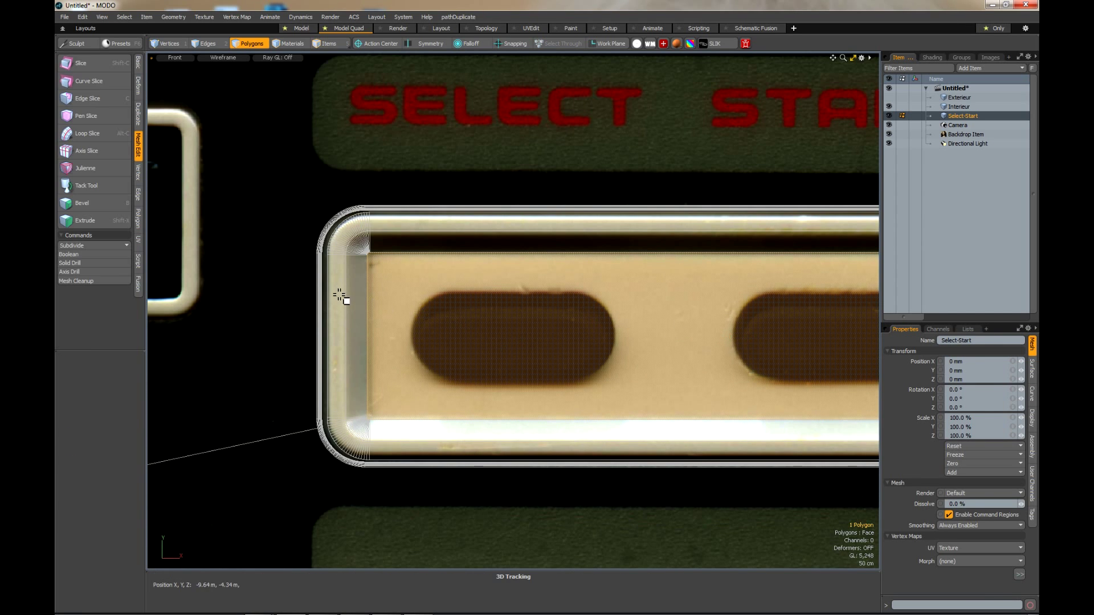
click(291, 278)
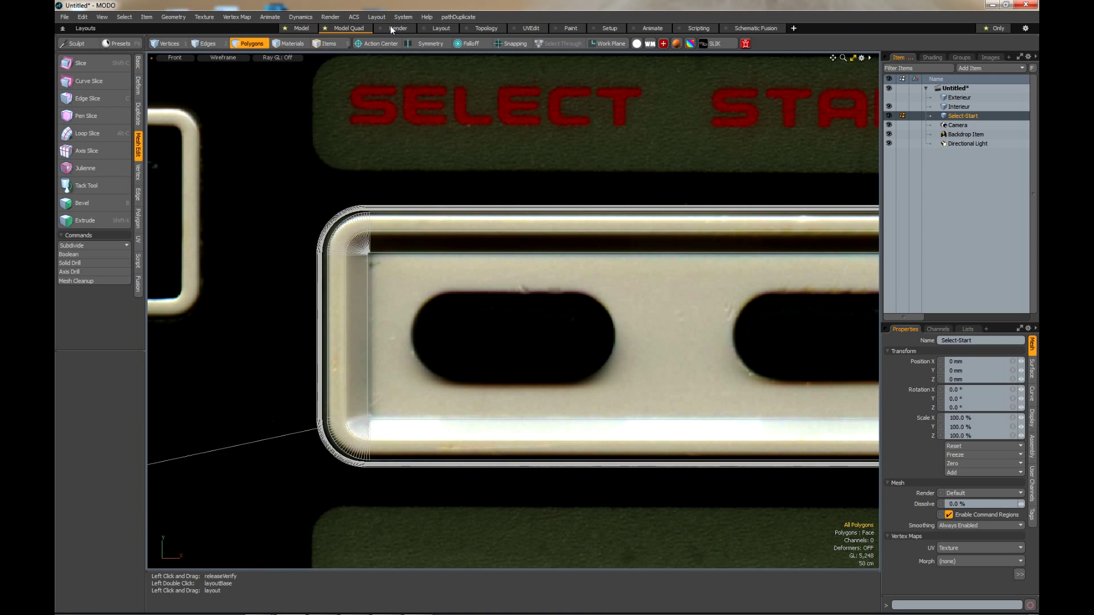
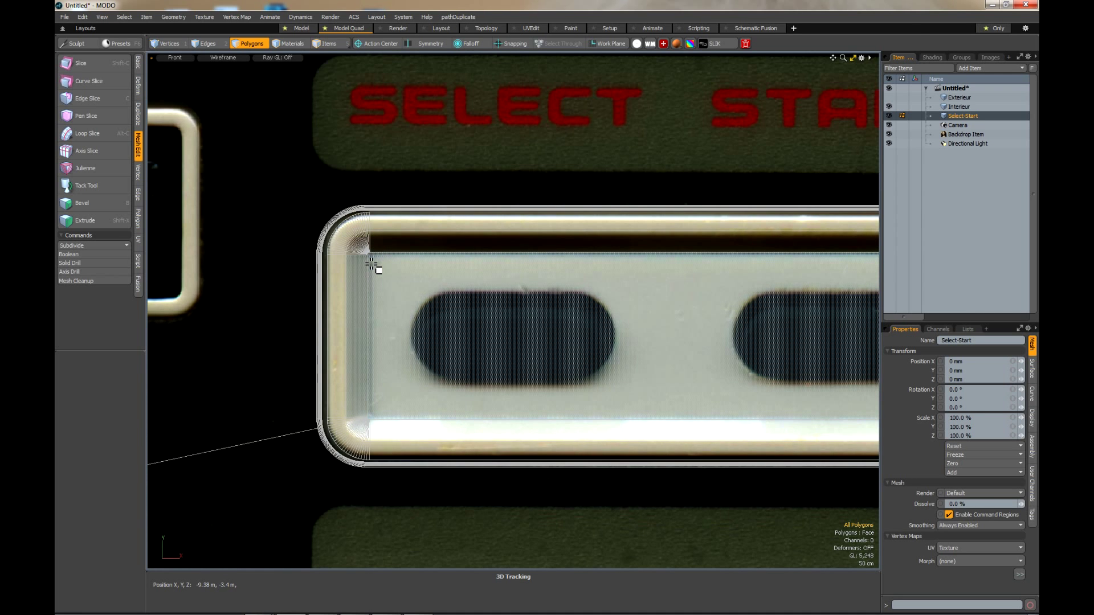
Select only the innermost front polygon of the Select-Start mesh and move it about -64 cm in Z and 6 cm in X to recess the panel.
click(371, 265)
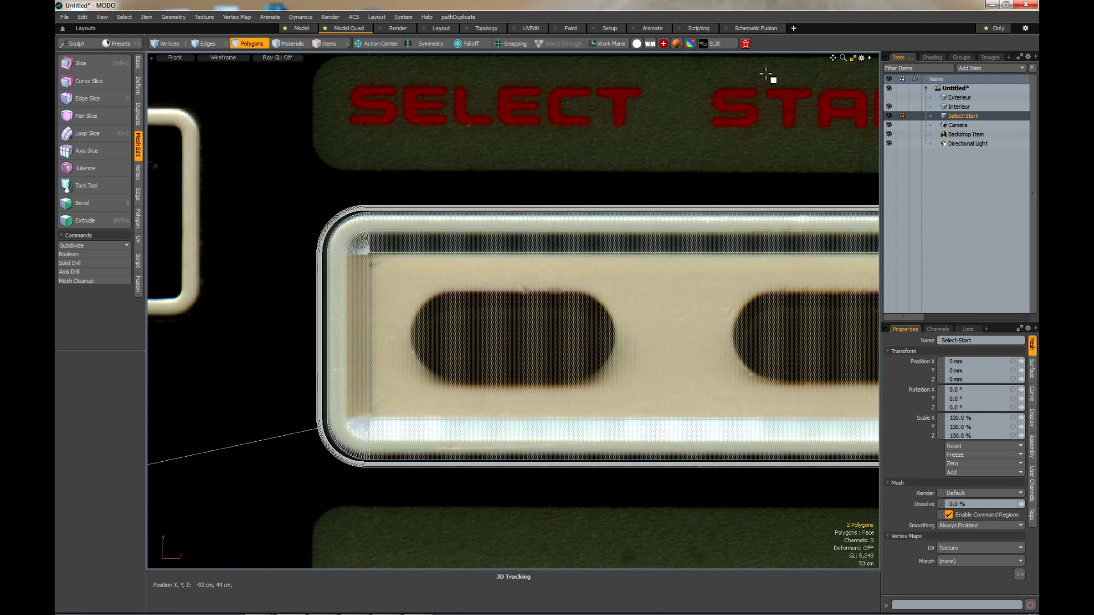
click(852, 58)
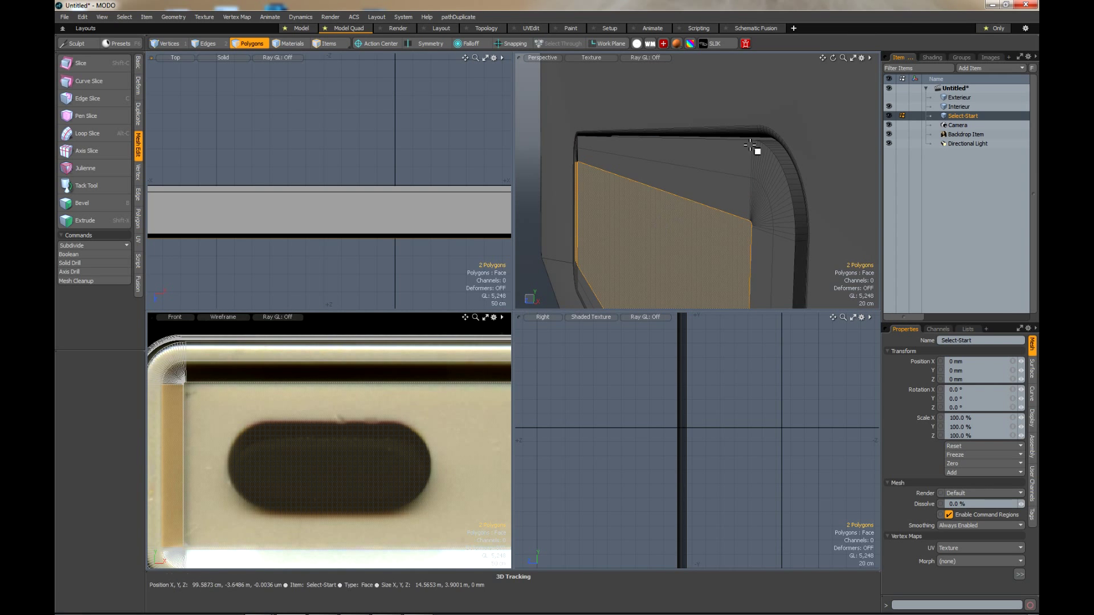
drag(842, 57, 859, 65)
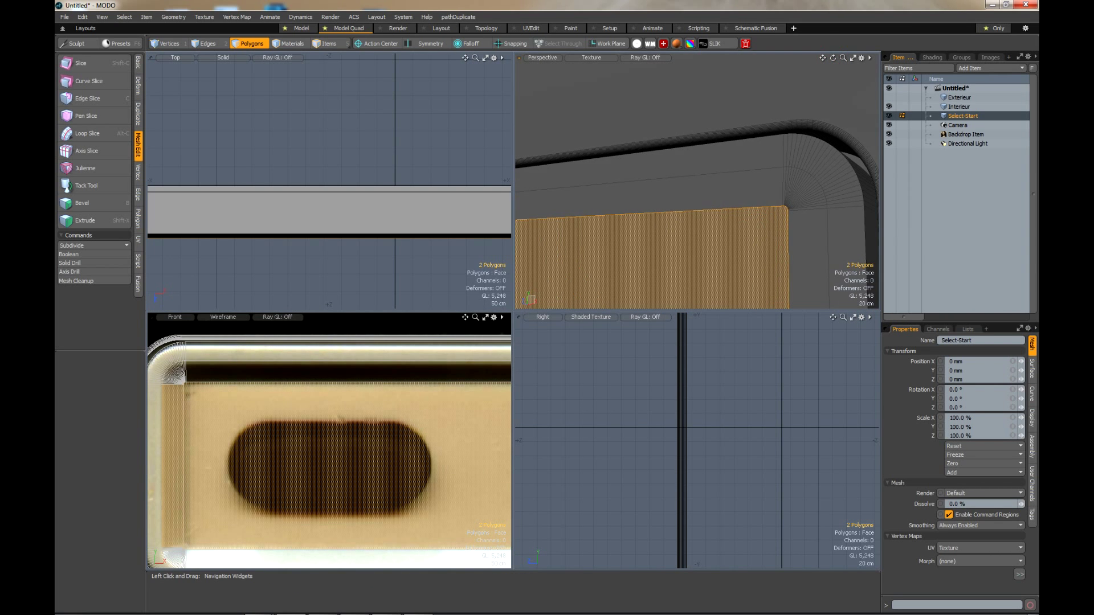
scroll(721, 175, down, 3)
click(705, 225)
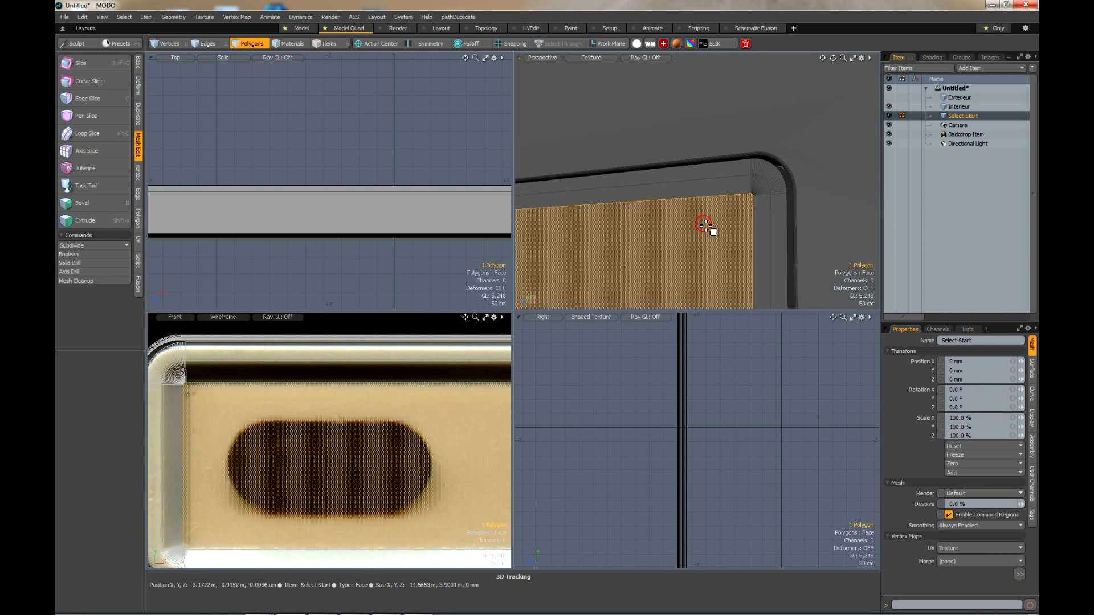
scroll(731, 216, down, 5)
scroll(649, 233, up, 5)
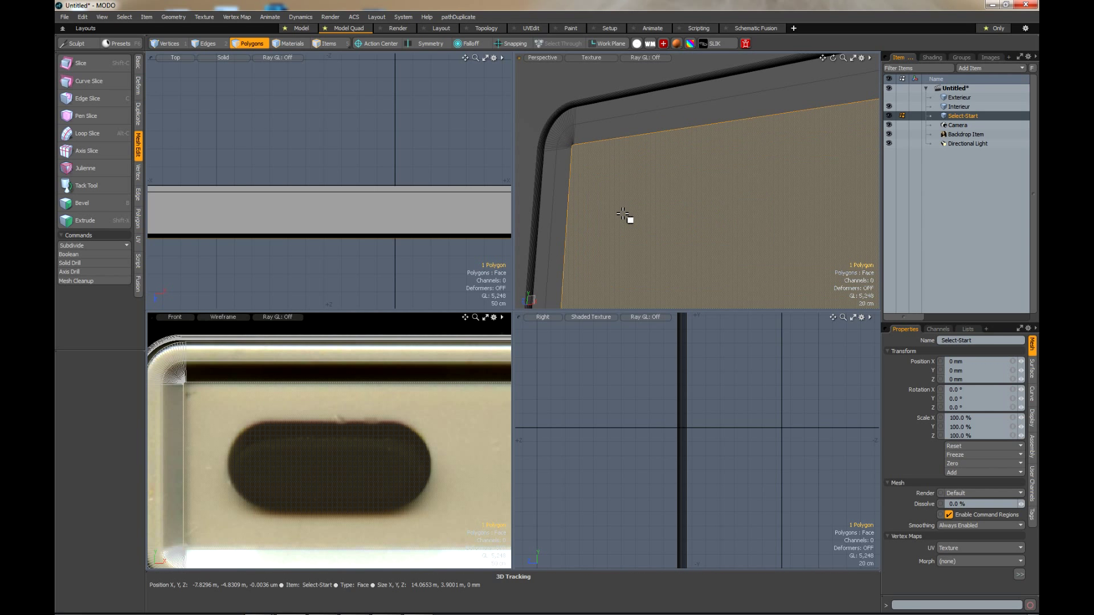
key(w)
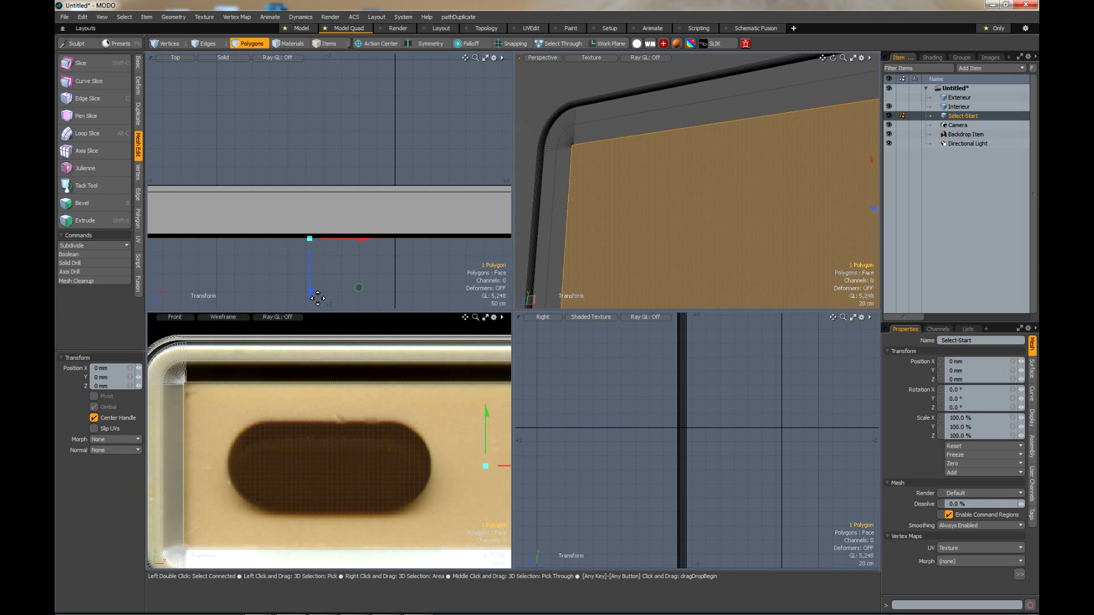
drag(318, 297, 315, 279)
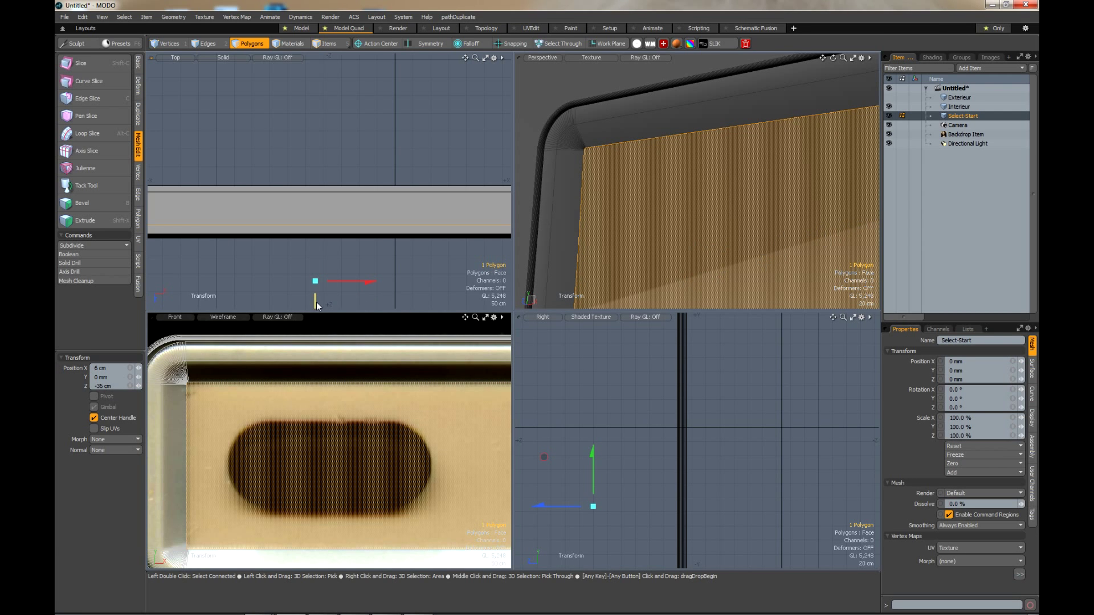
drag(315, 302, 315, 296)
scroll(620, 191, down, 4)
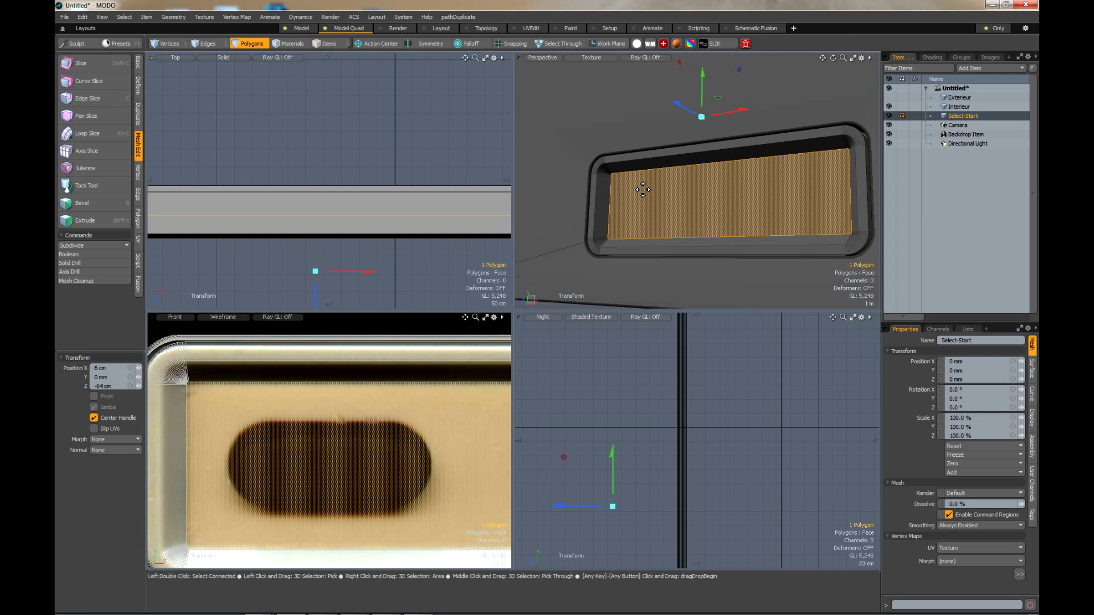
key(space)
scroll(604, 168, up, 6)
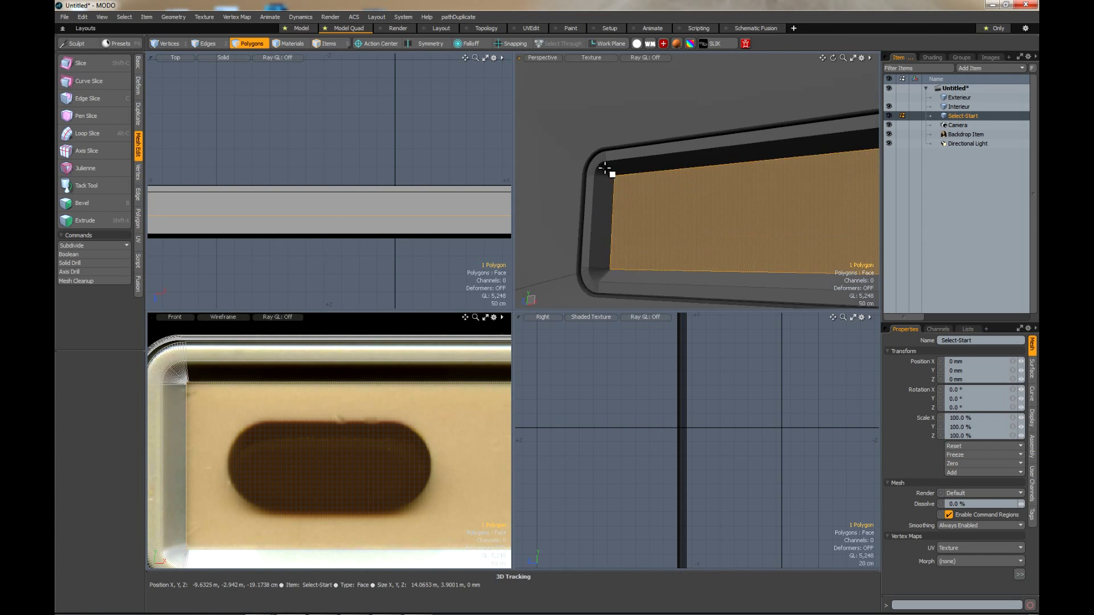
Try to bevel the outer and inner edge loops of the frame's front face with a 12.2 cm inset and round level 6.
click(207, 44)
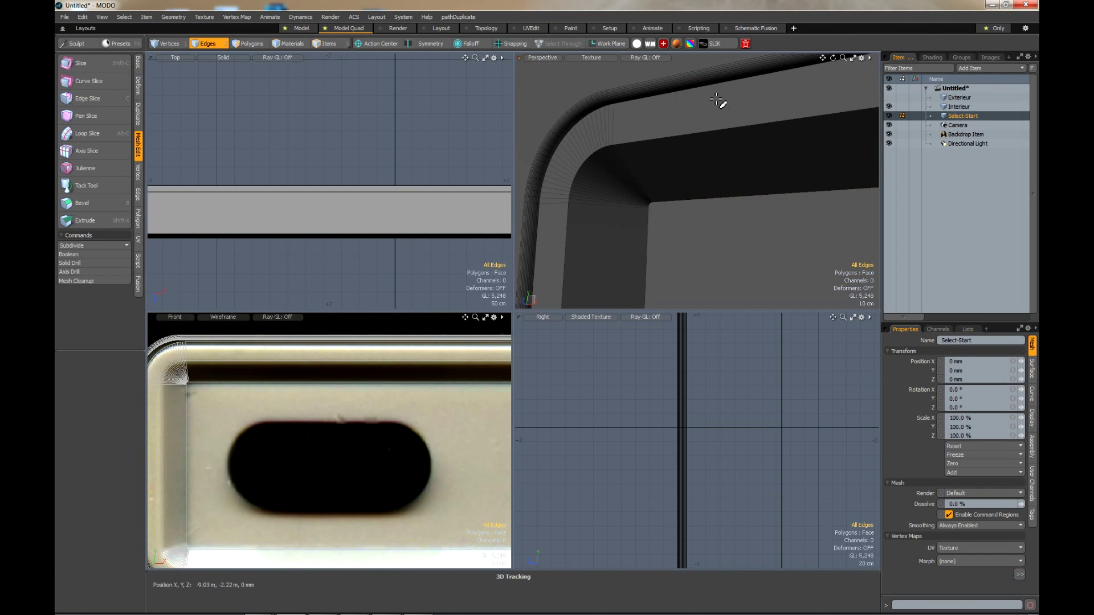
double_click(709, 91)
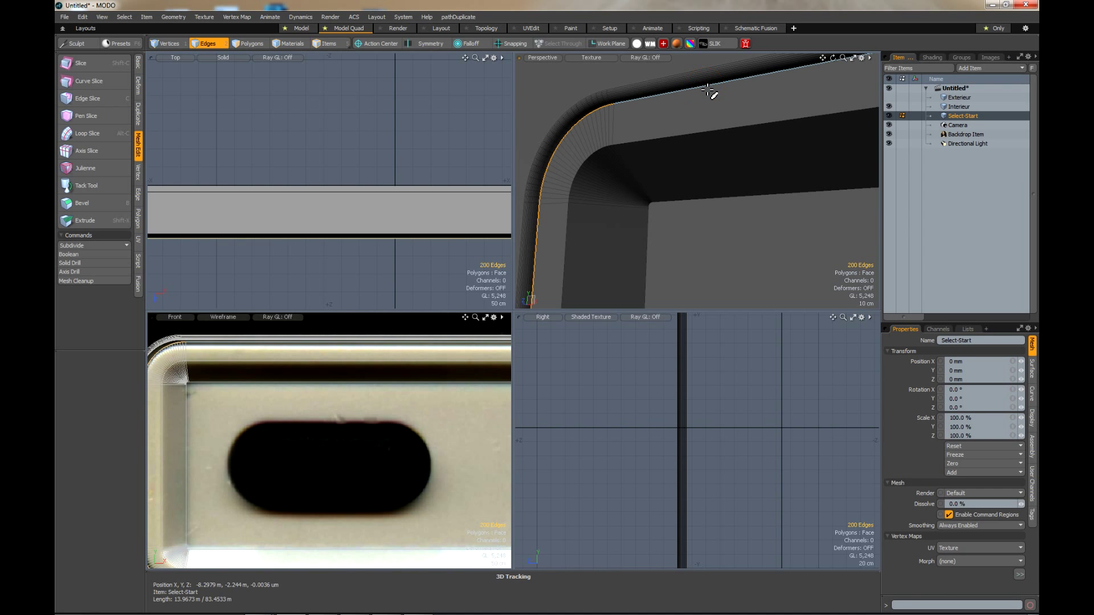
shift+double_click(708, 139)
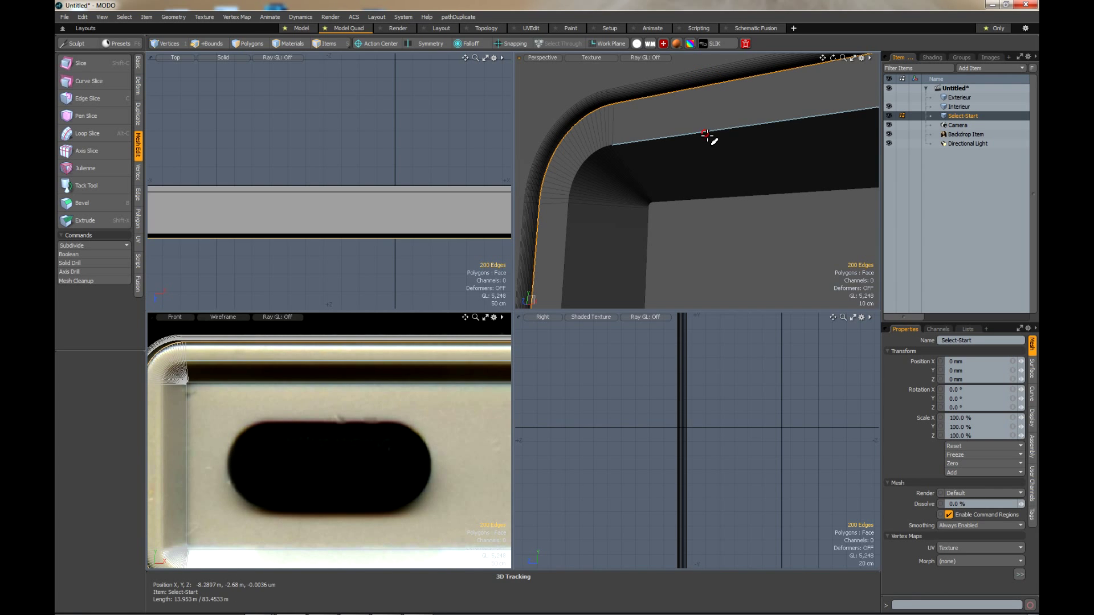
scroll(671, 150, down, 6)
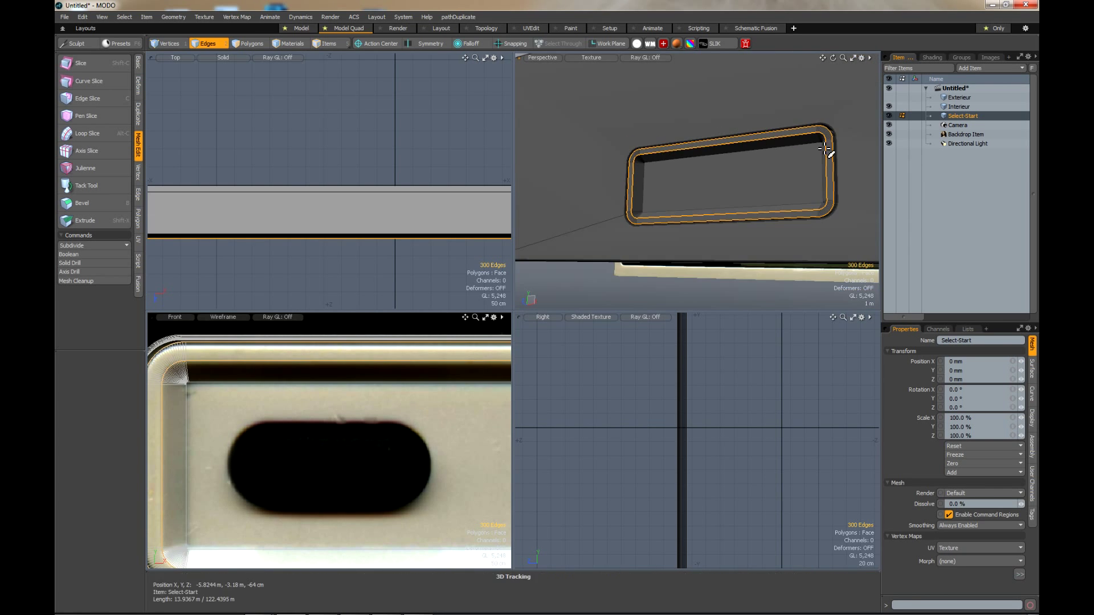
scroll(833, 157, up, 2)
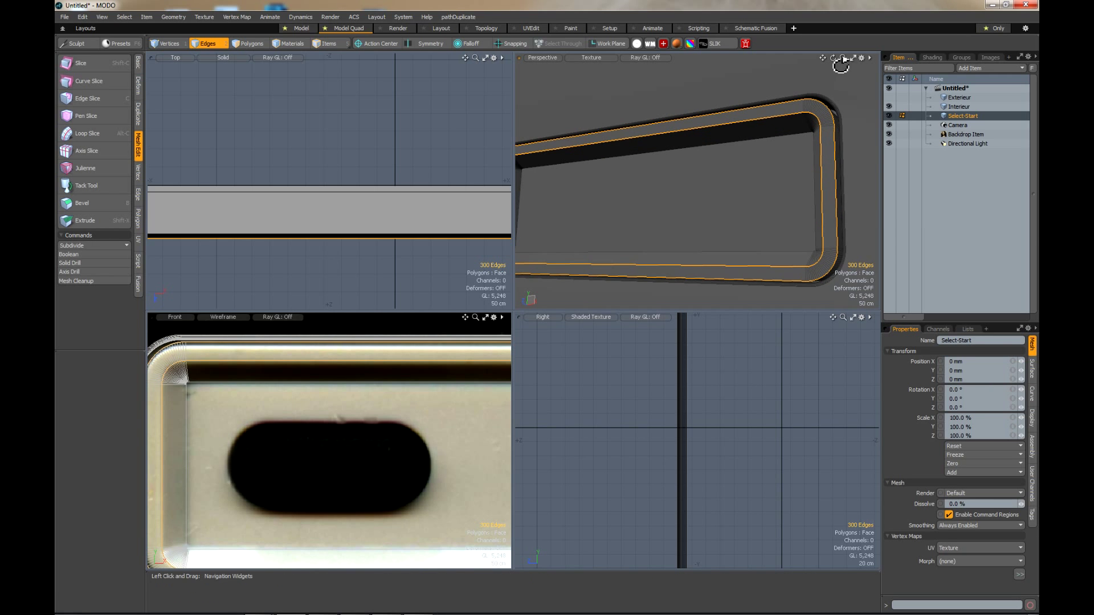
drag(833, 58, 752, 151)
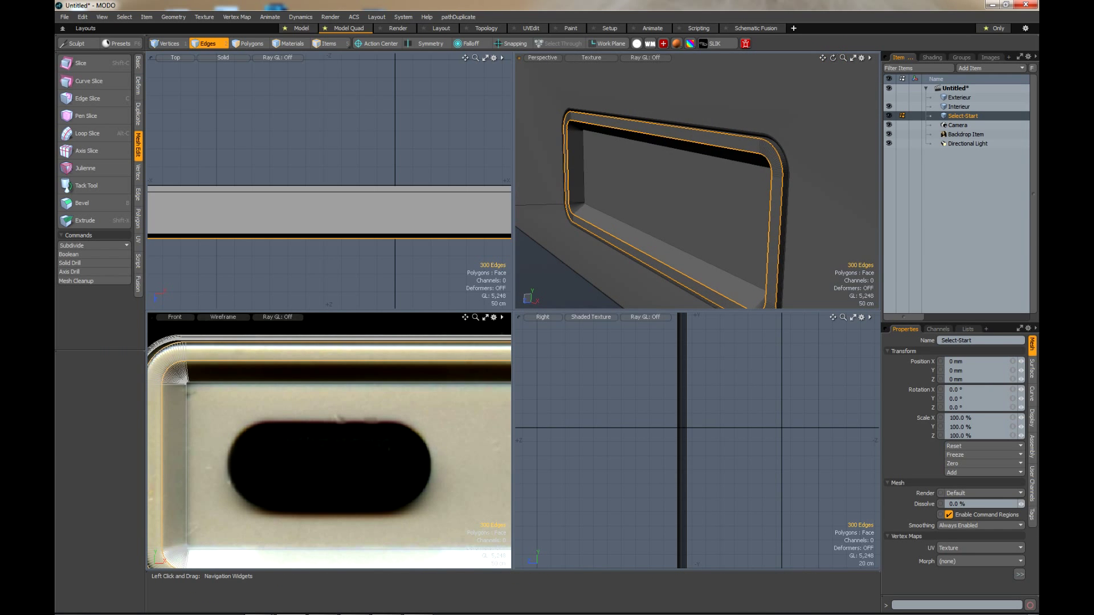
key(b)
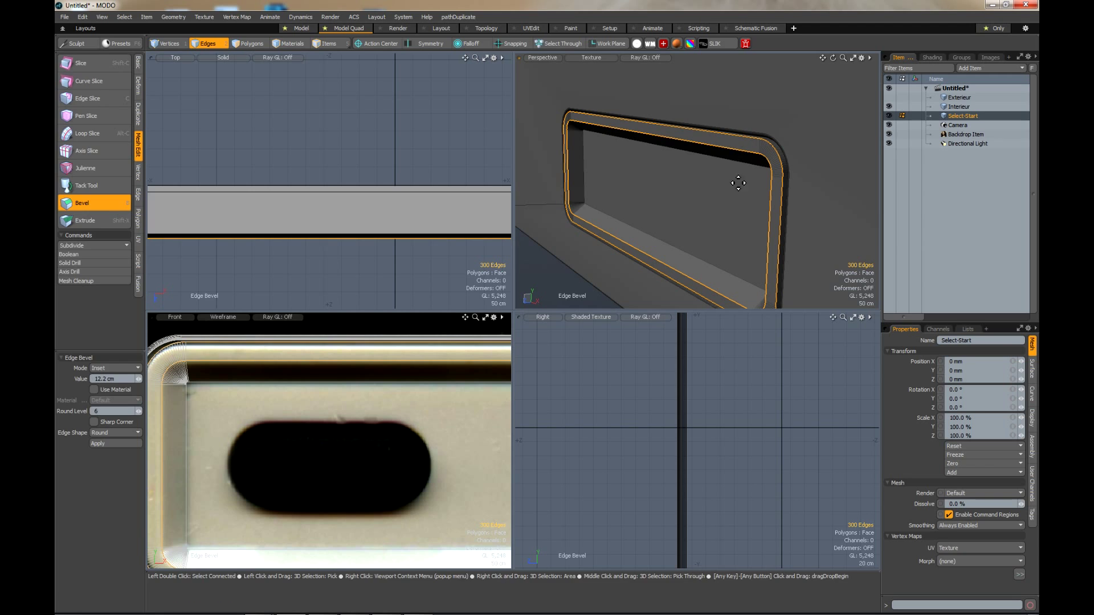
click(114, 443)
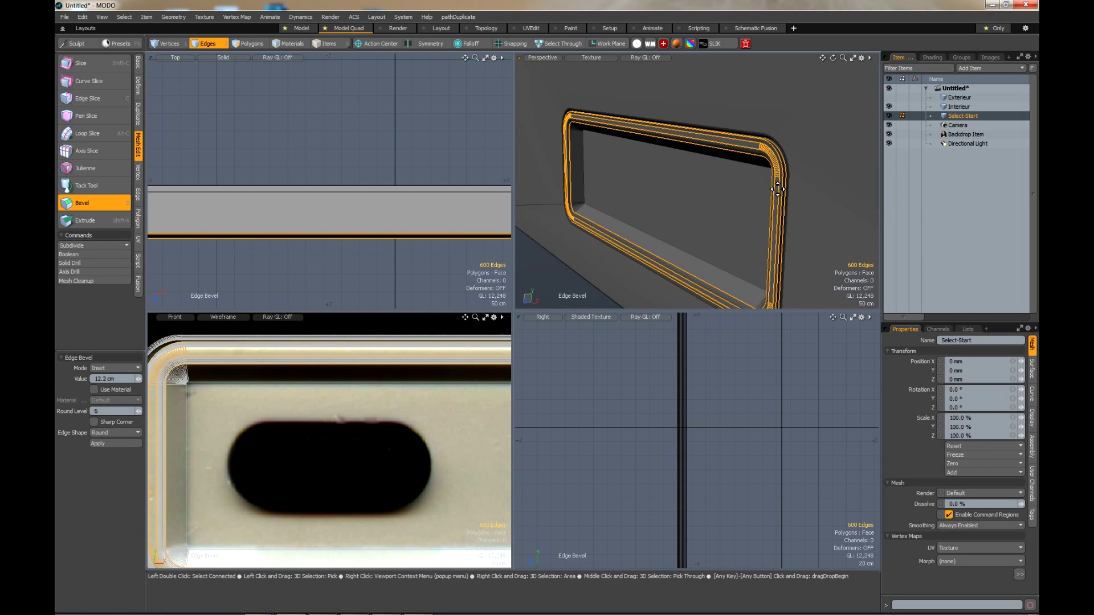
Clear the edge selection and examine the bevelled geometry at the frame's rounded corner up close.
scroll(708, 171, up, 5)
scroll(776, 147, down, 2)
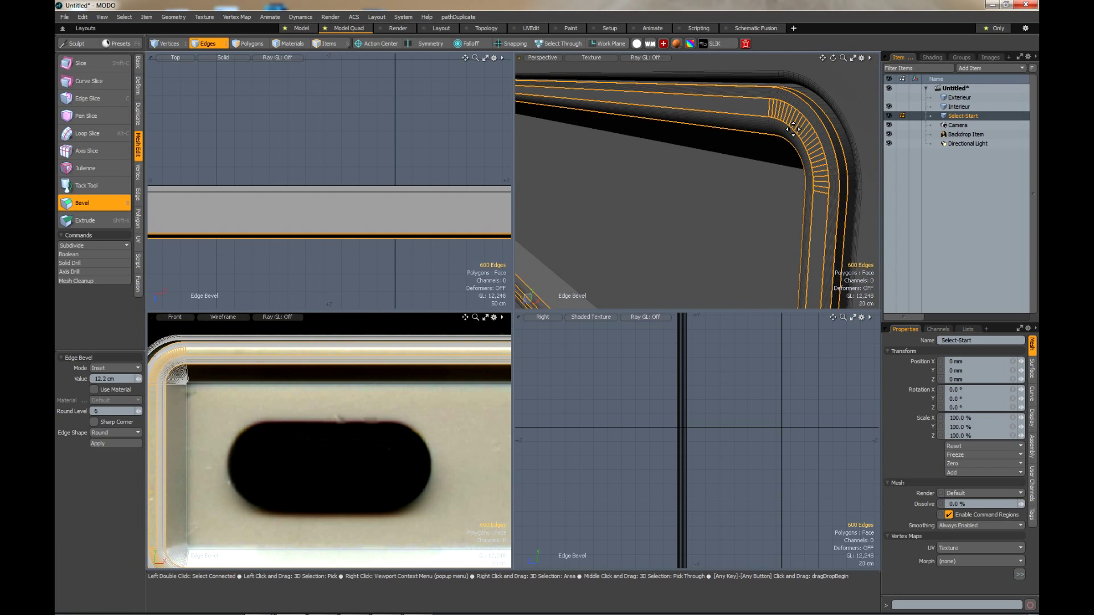
scroll(800, 113, up, 2)
scroll(801, 114, up, 2)
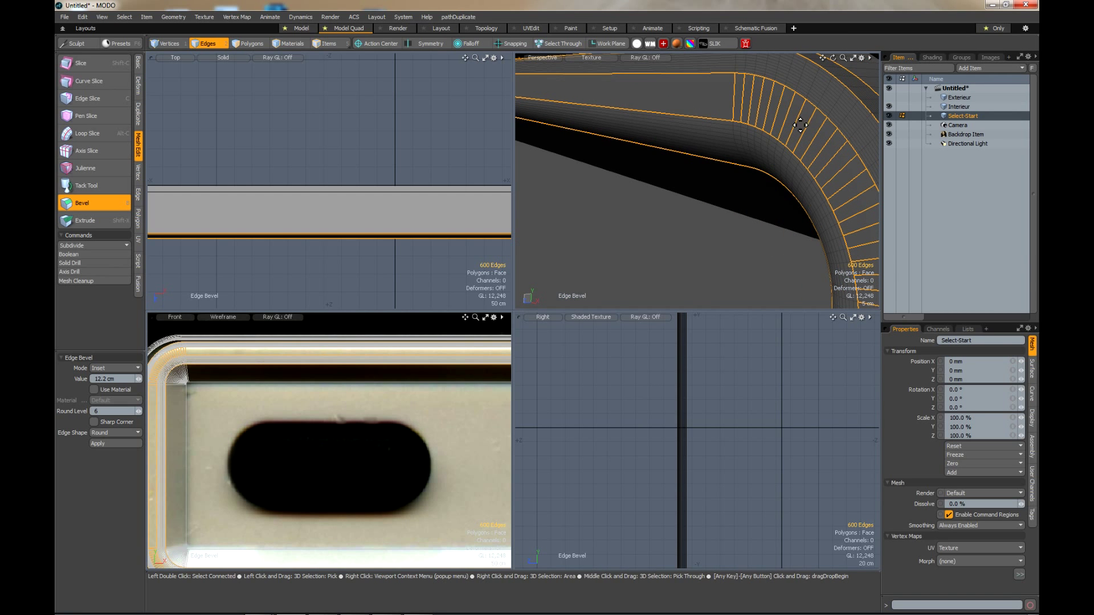
key(Escape)
click(698, 217)
scroll(707, 221, down, 7)
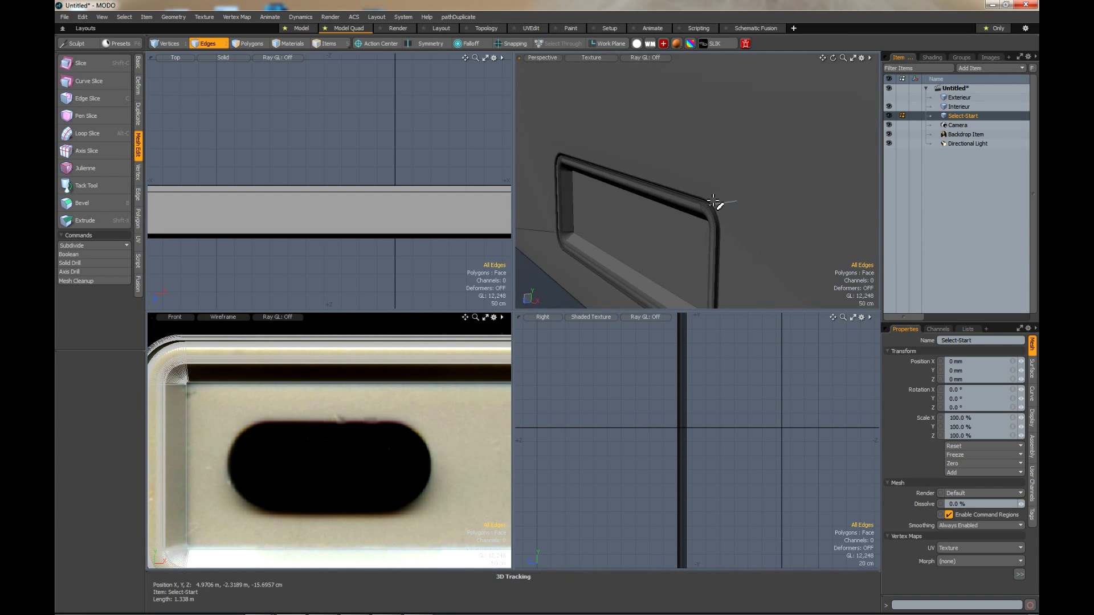
scroll(713, 200, up, 6)
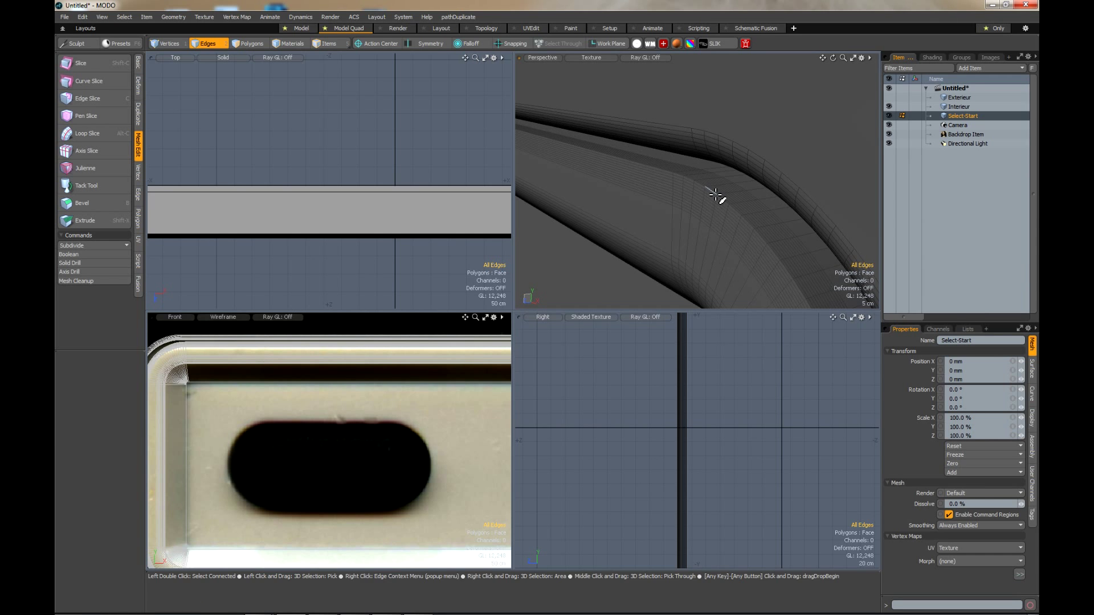
scroll(675, 184, up, 3)
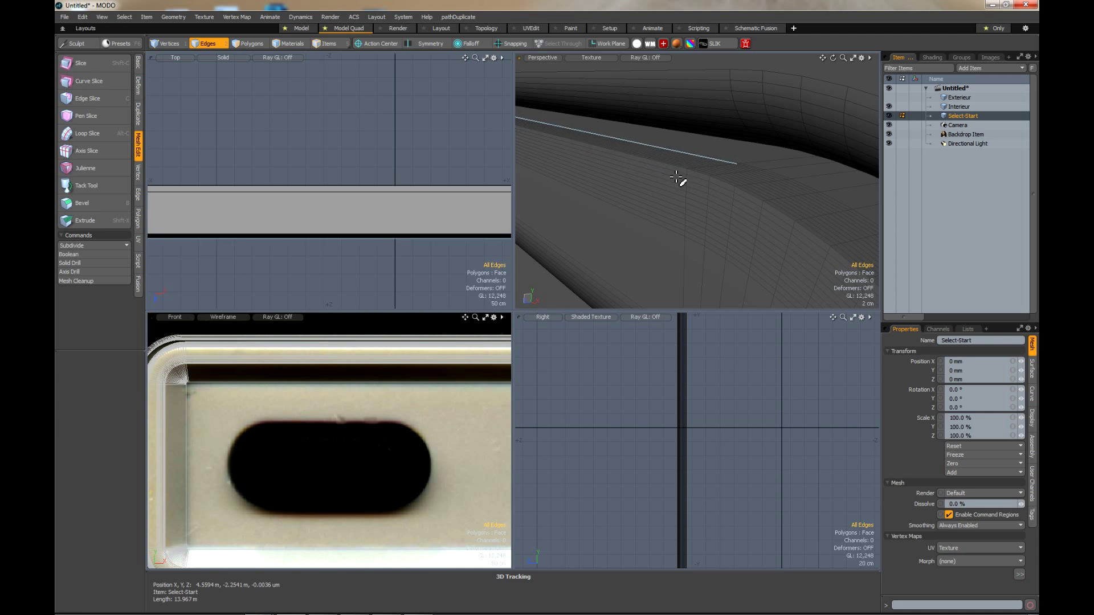
scroll(735, 183, up, 2)
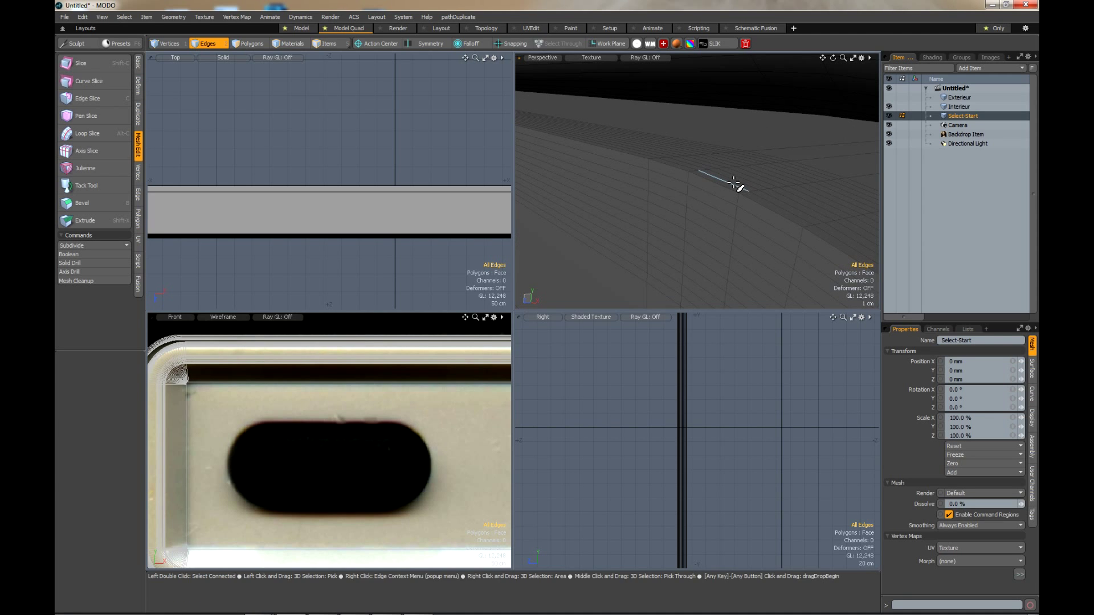
Undo the edge bevel on the Select-Start frame.
double_click(736, 182)
key(b)
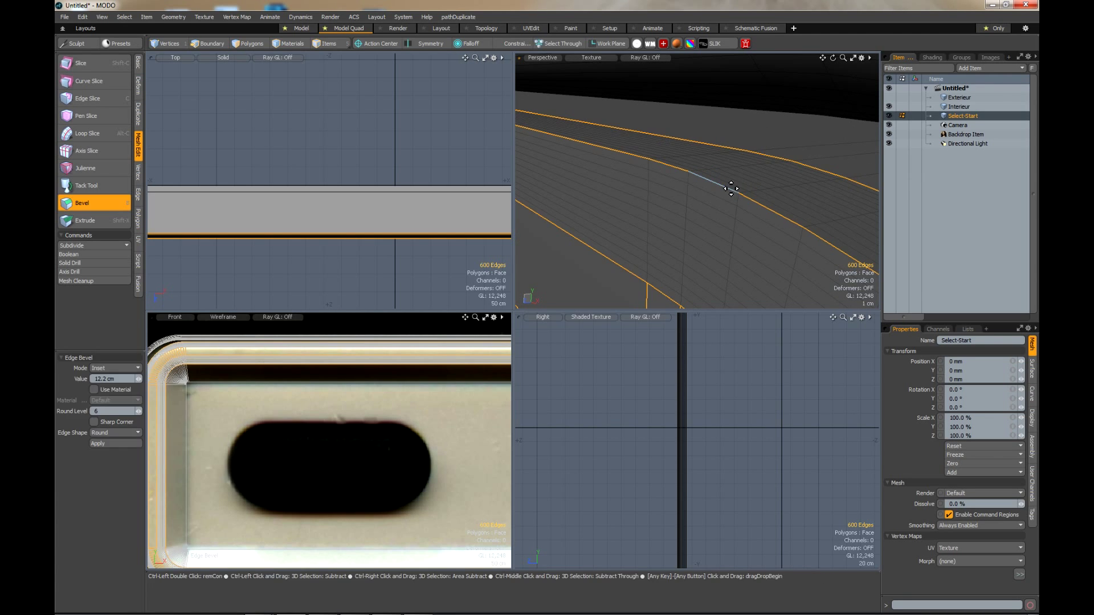
key(ctrl+z)
scroll(742, 188, down, 5)
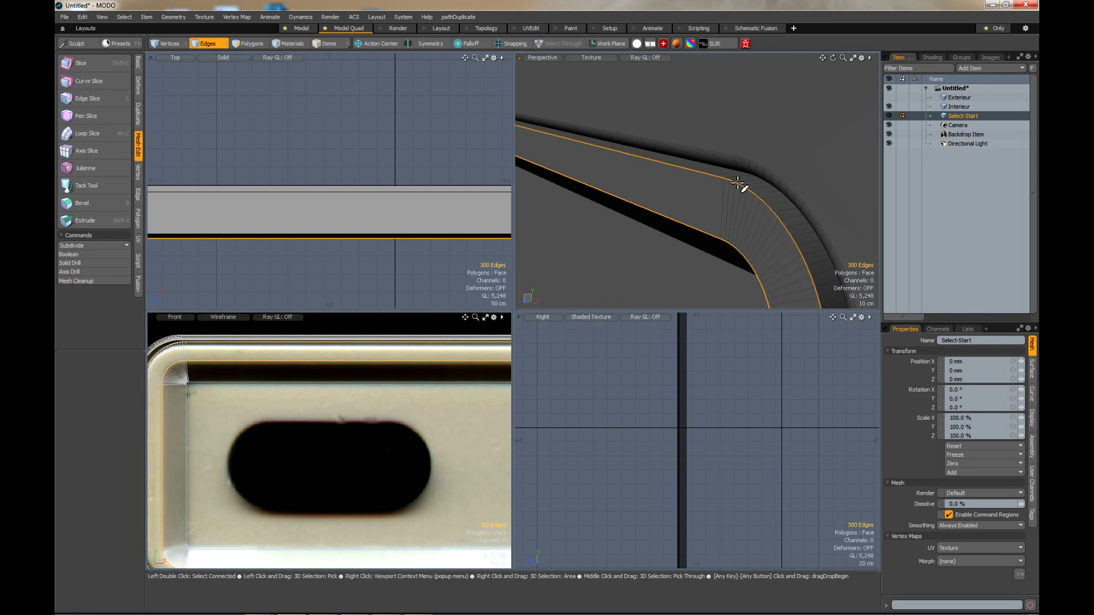
Check the frame's outer front edge near the rounded corner for duplicated edges by selecting it, and clear the selection.
scroll(737, 183, down, 3)
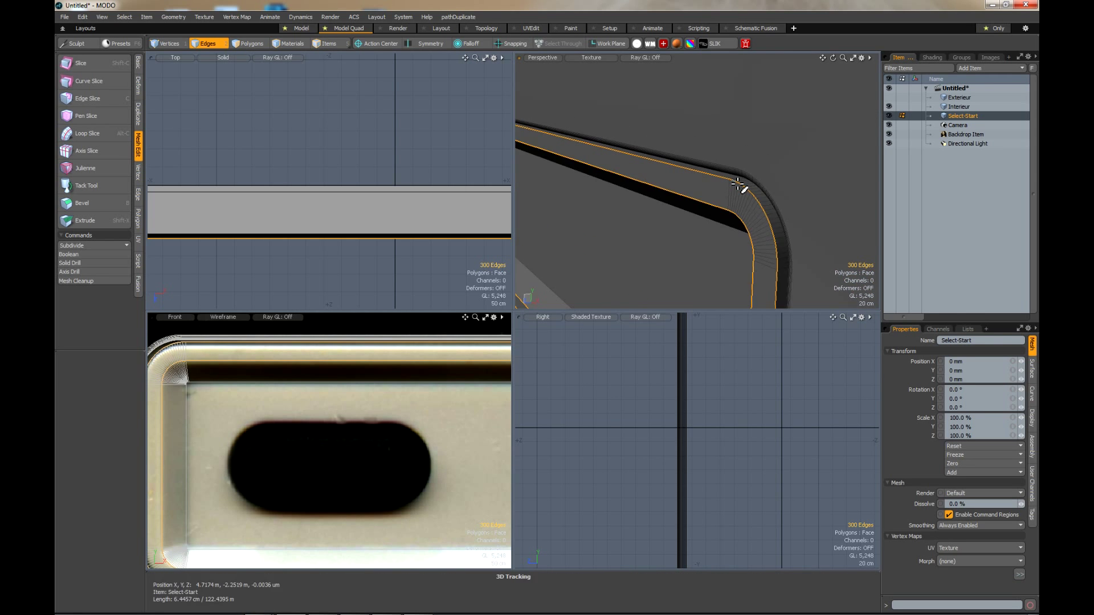
double_click(710, 177)
scroll(739, 188, up, 5)
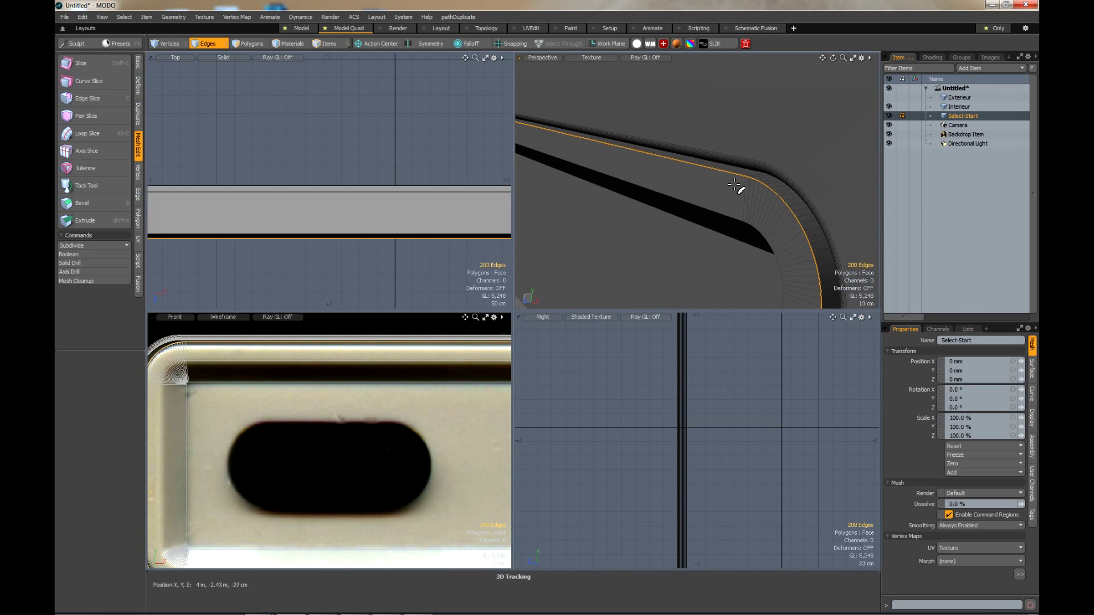
click(732, 168)
click(739, 159)
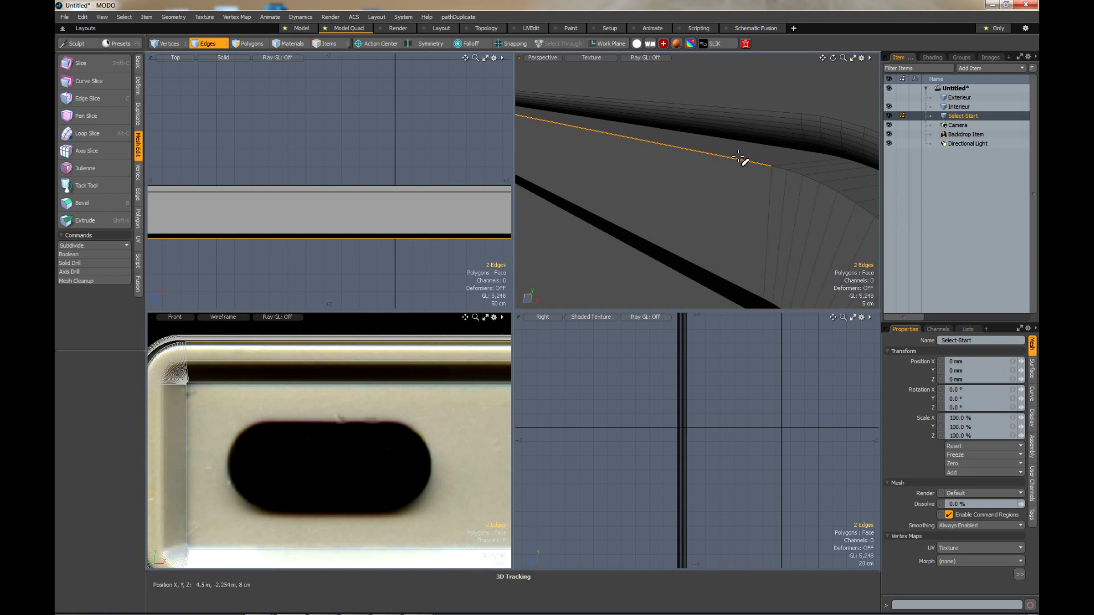
scroll(741, 159, down, 2)
scroll(745, 164, up, 1)
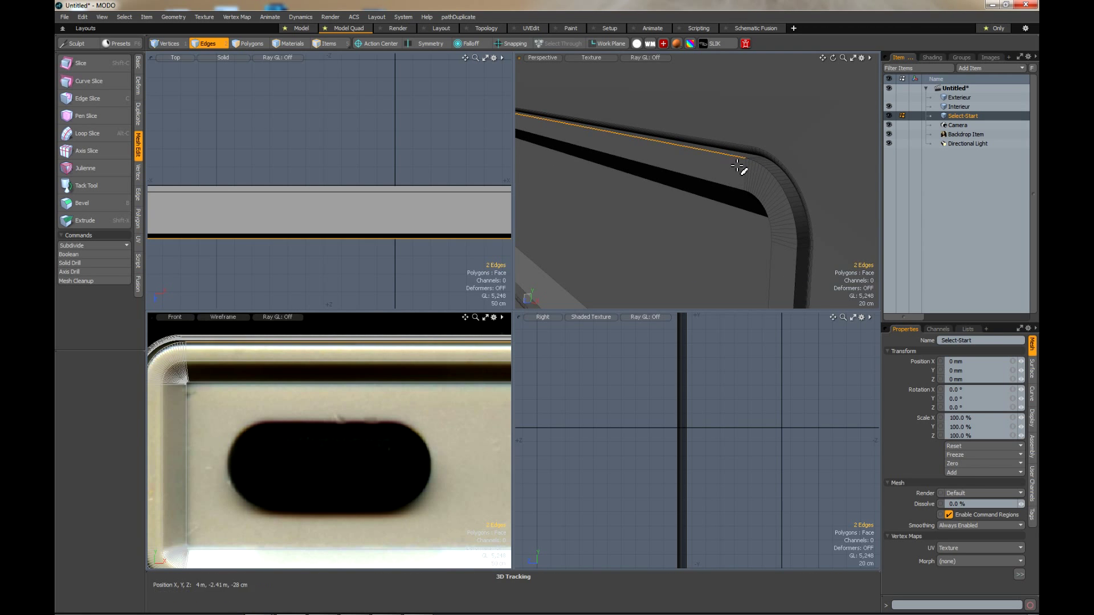
scroll(745, 171, up, 1)
scroll(748, 159, up, 2)
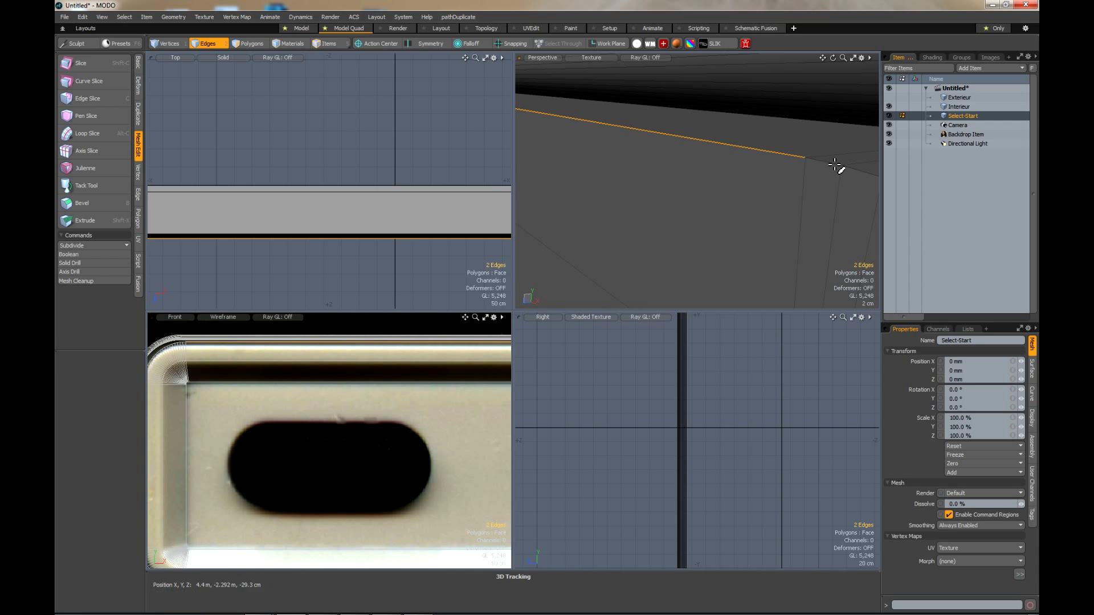
click(831, 171)
click(773, 150)
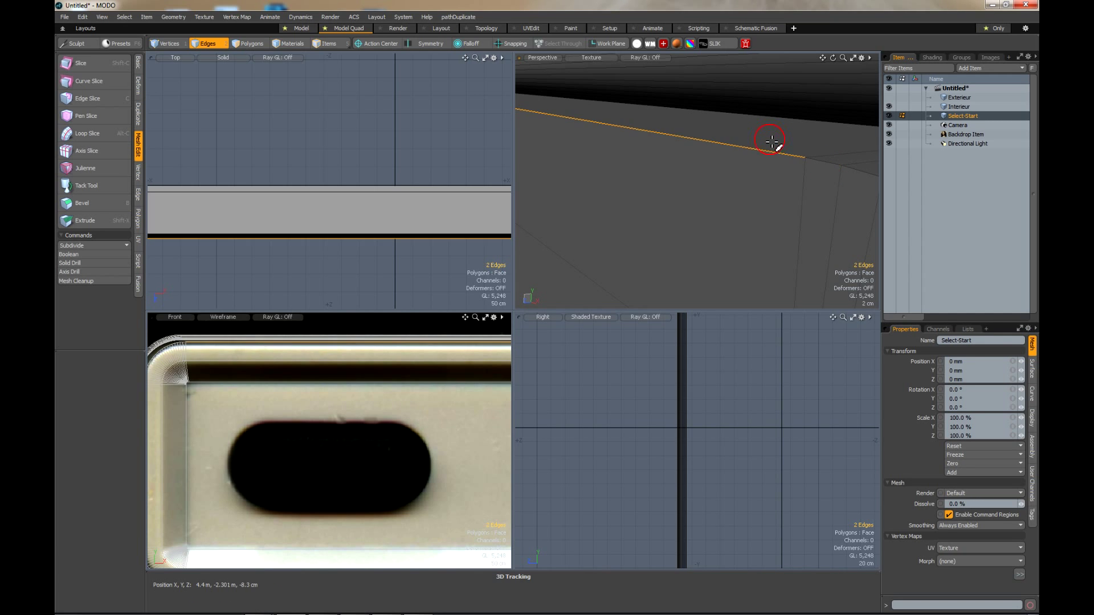
click(739, 188)
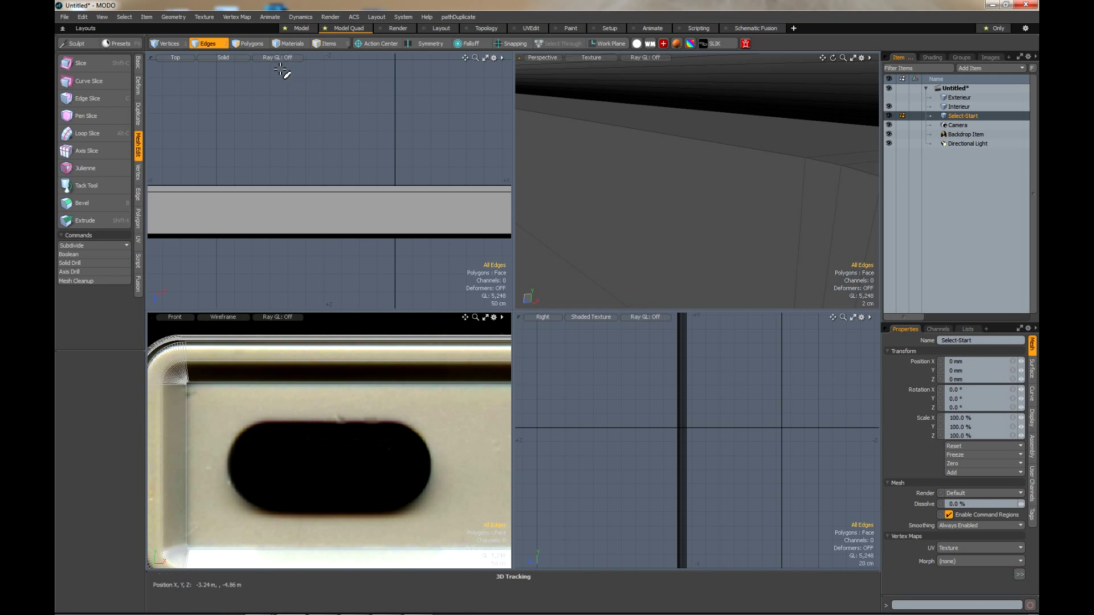
Run Mesh Cleanup on the Select-Start mesh with all options enabled and reselect the frame's upper outer edge to check it.
click(174, 17)
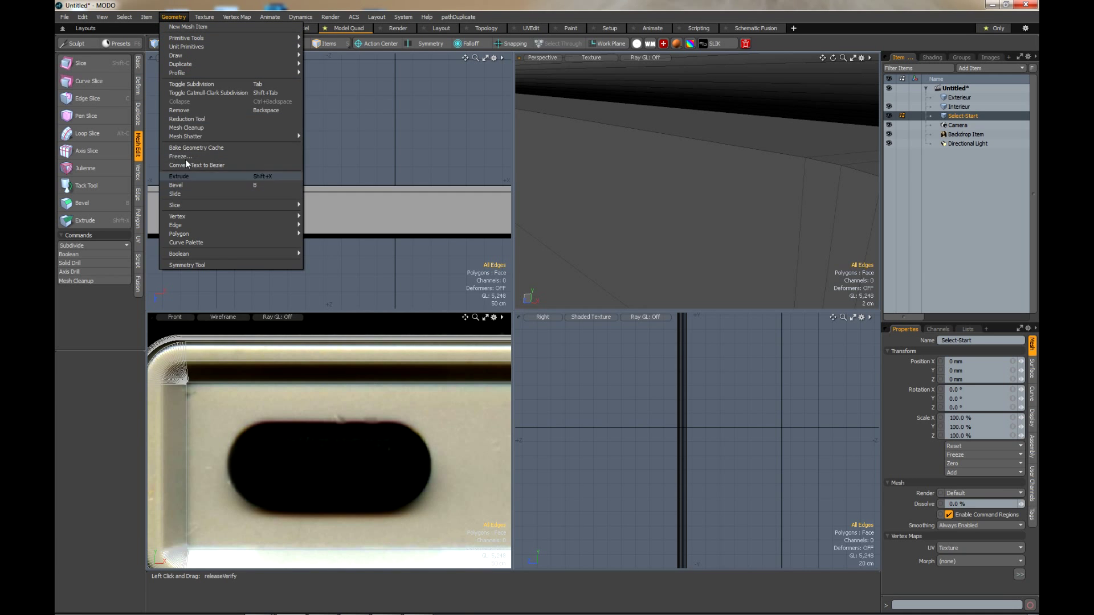
click(190, 127)
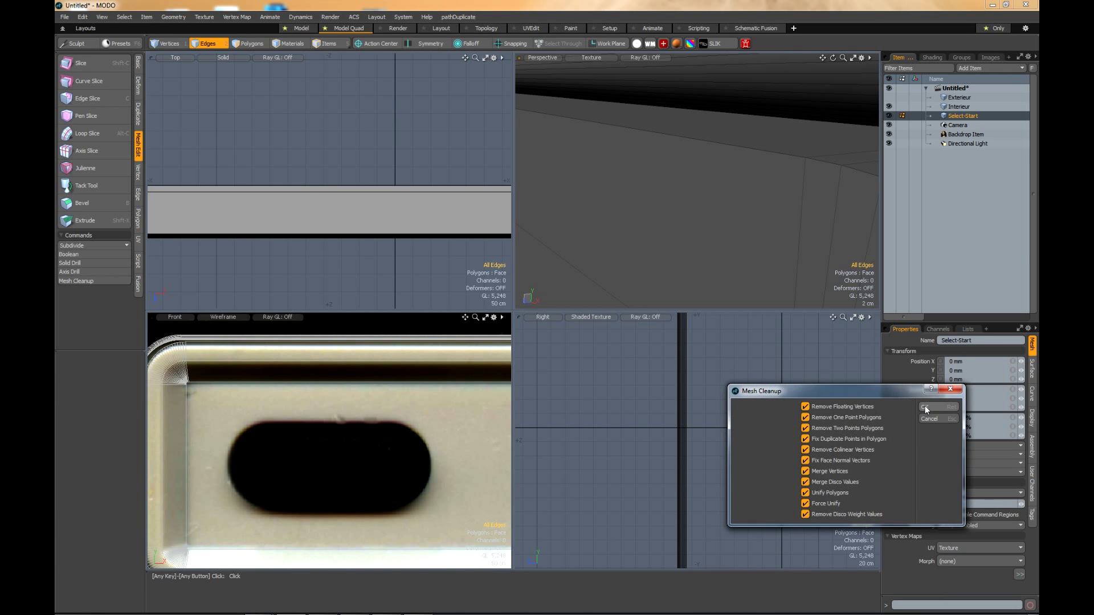
click(925, 406)
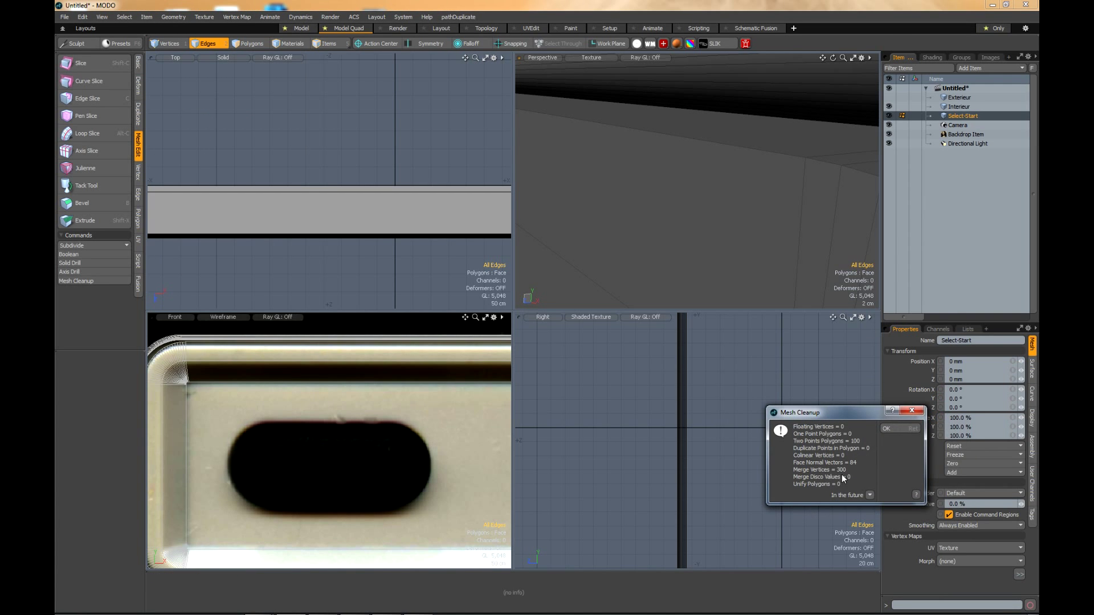
click(907, 426)
click(791, 153)
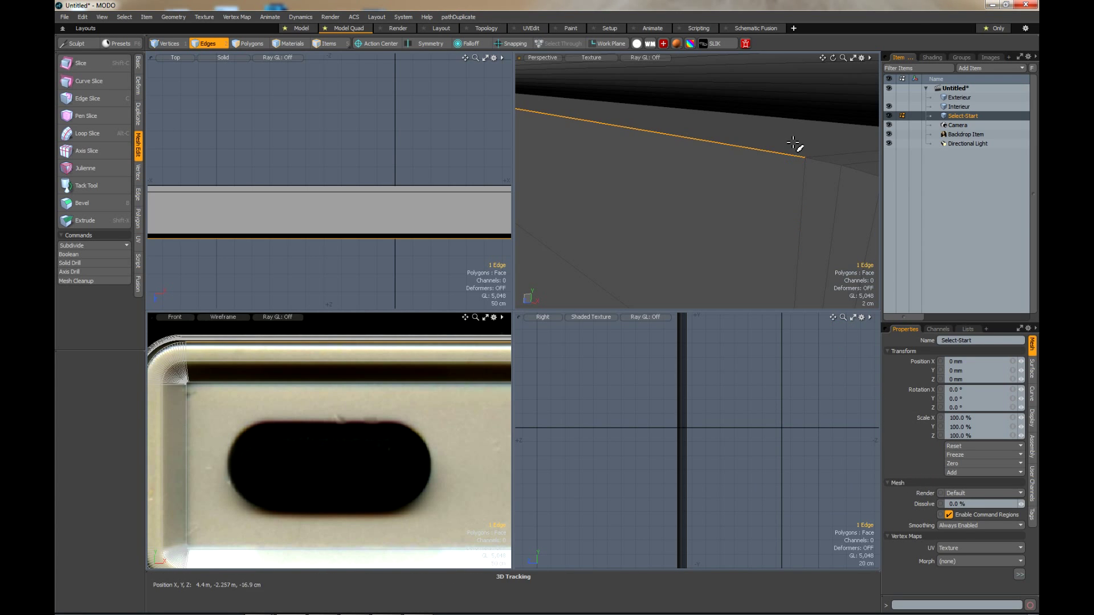
Bevel the outer and inner front edge loops of the Select-Start frame with a 12.2 cm inset and round level 6.
drag(795, 144, 787, 172)
click(781, 188)
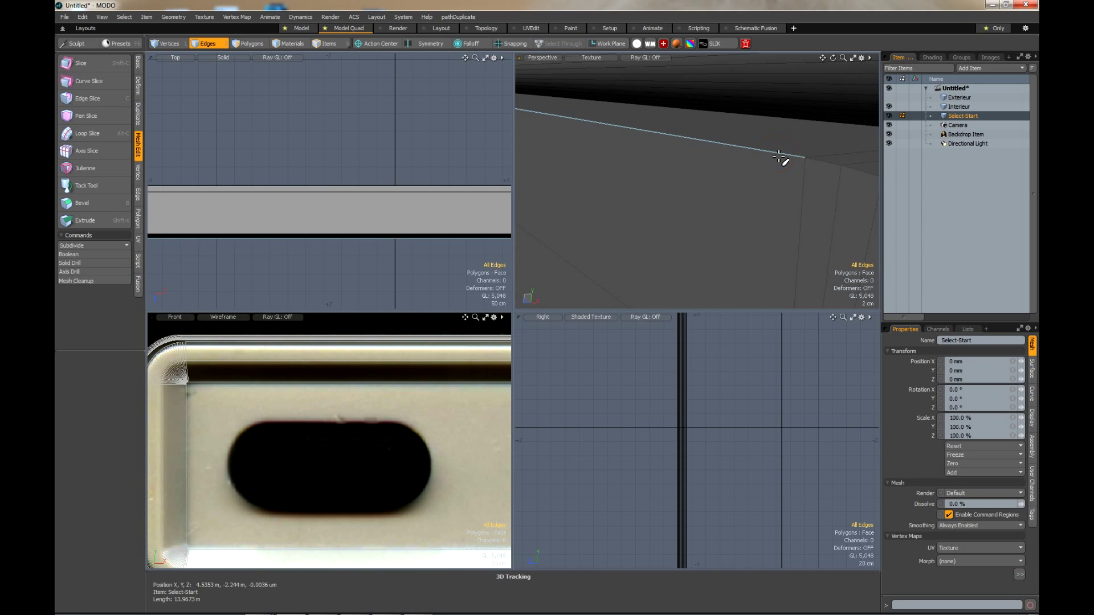
double_click(777, 155)
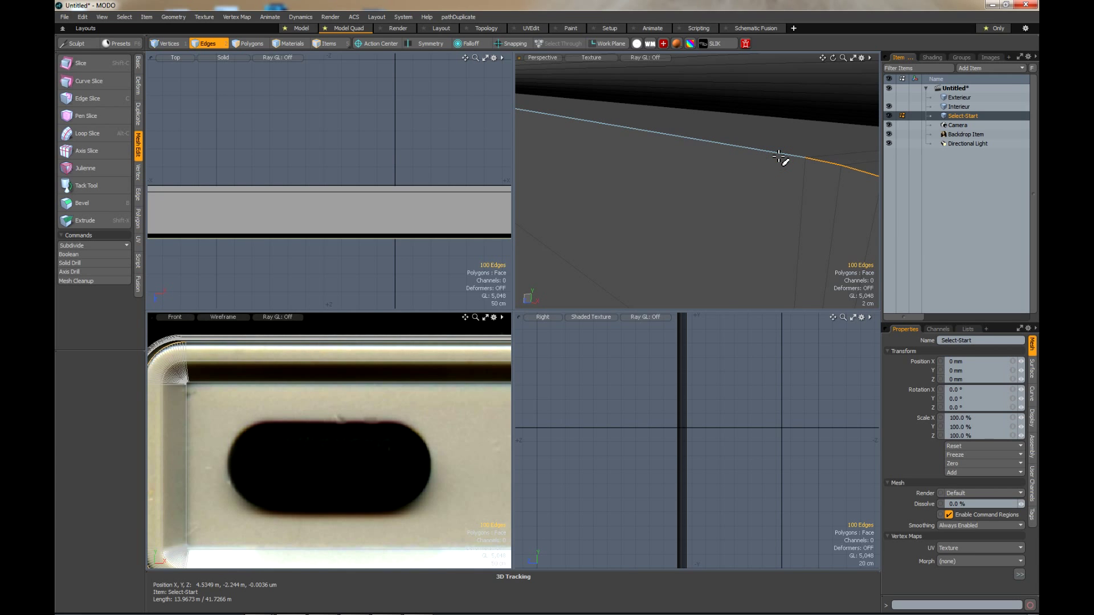
scroll(778, 157, down, 5)
shift+double_click(730, 230)
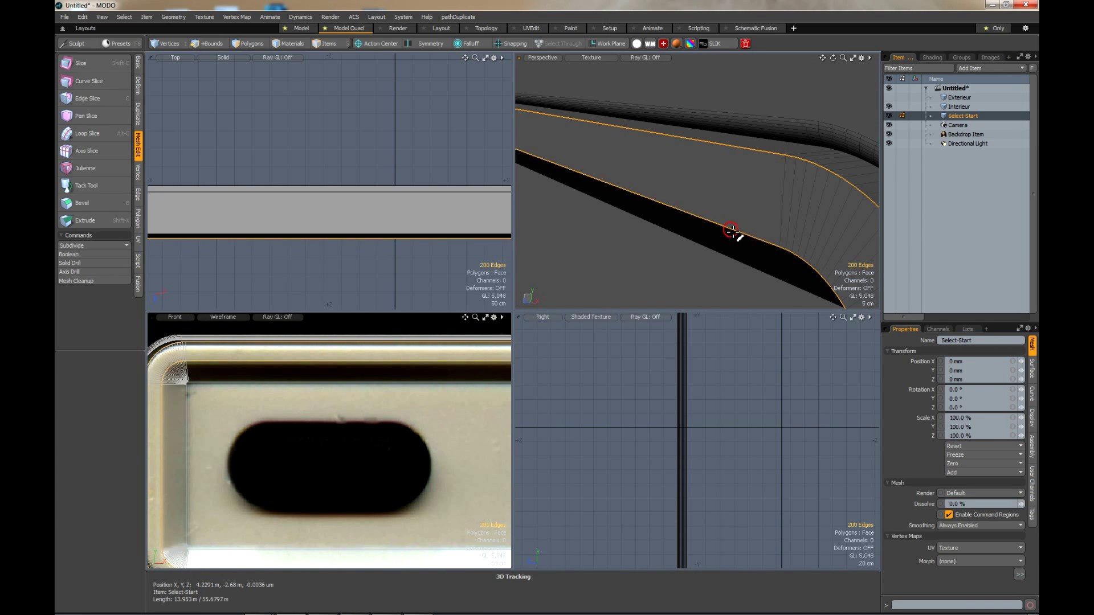
key(2)
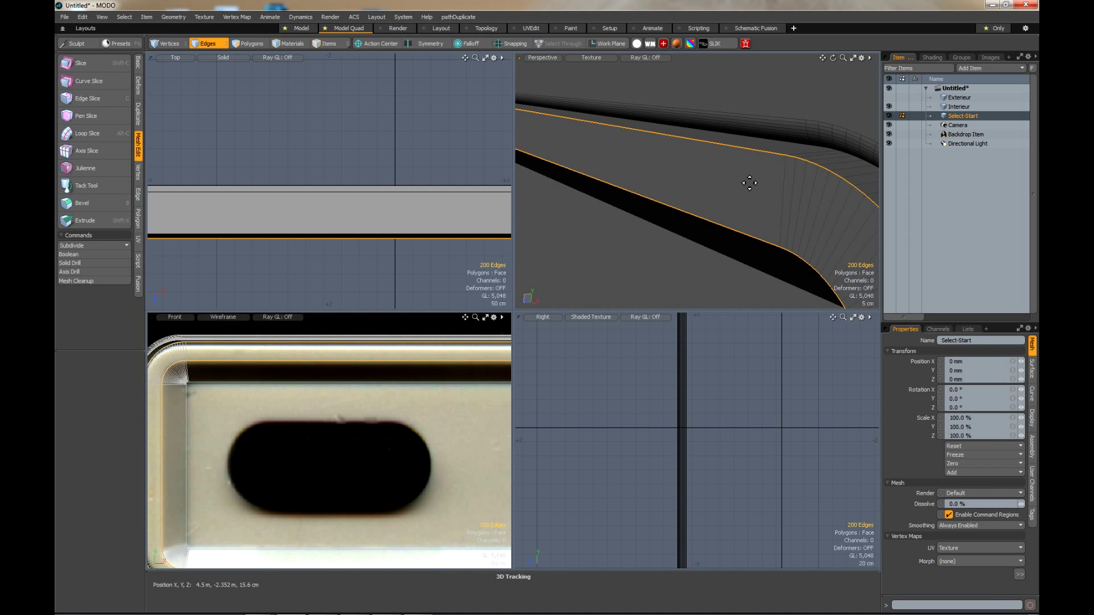
key(b)
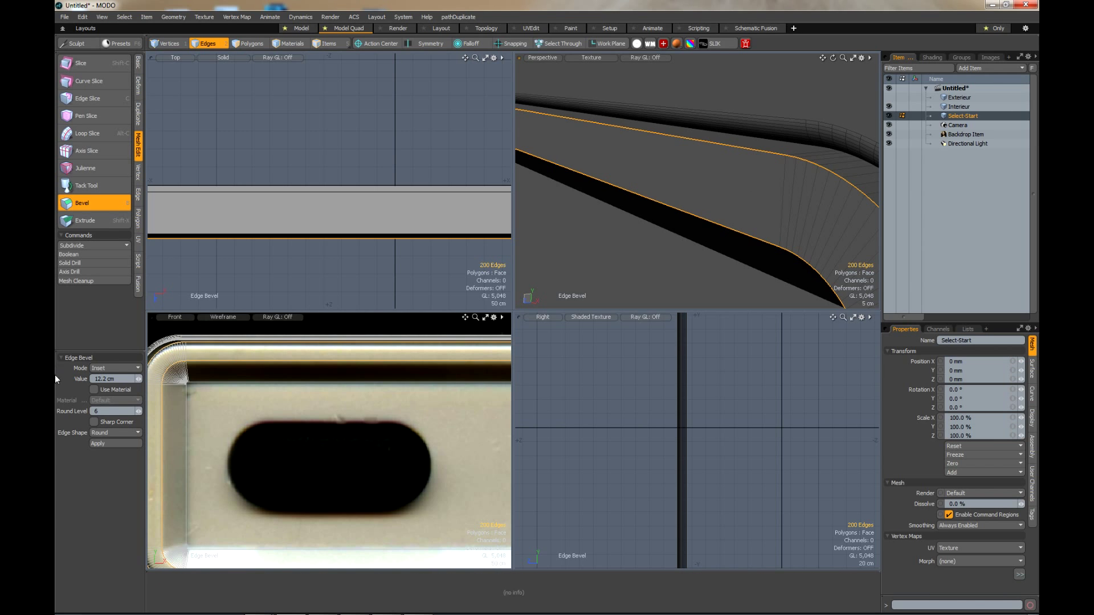
click(108, 442)
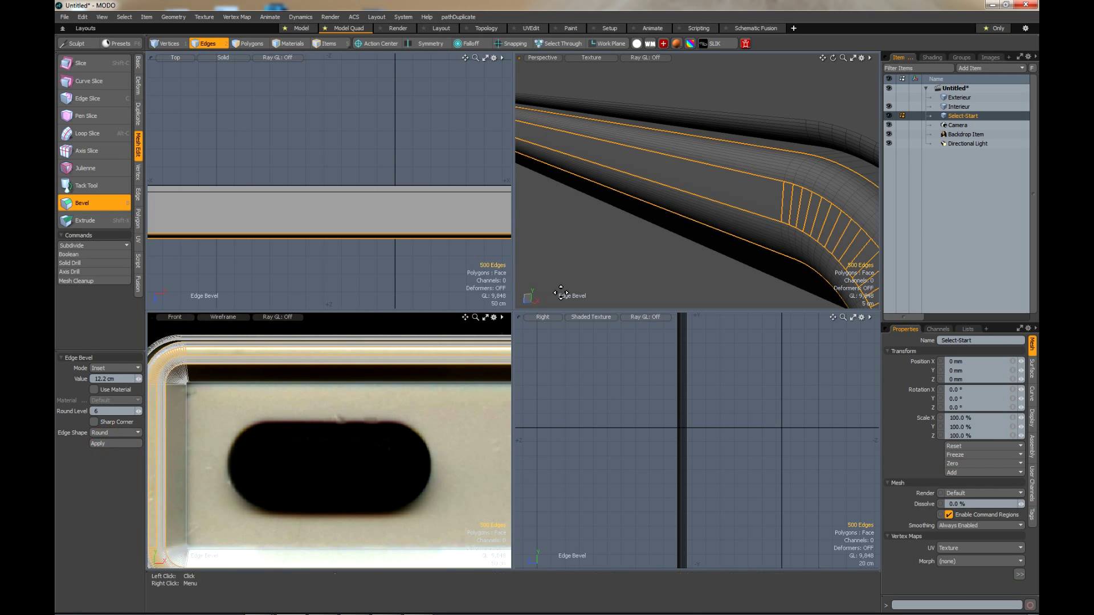
key(space)
click(652, 261)
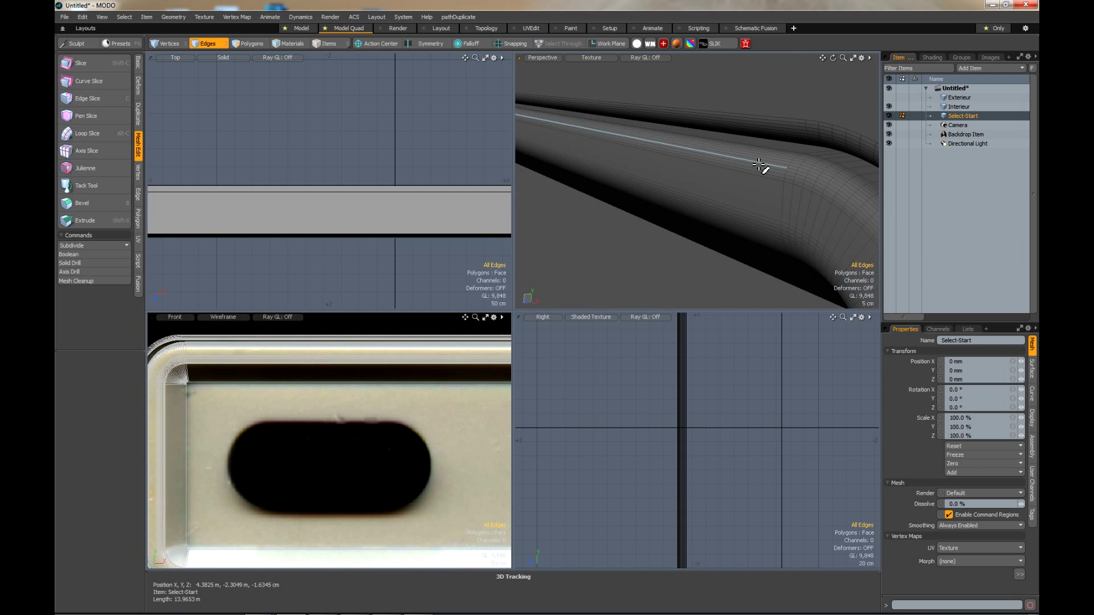
Compare the frame in the Render layout with the NES controller reference photo, and show the Exterieur mesh.
scroll(758, 164, down, 5)
scroll(763, 170, down, 2)
scroll(744, 224, up, 1)
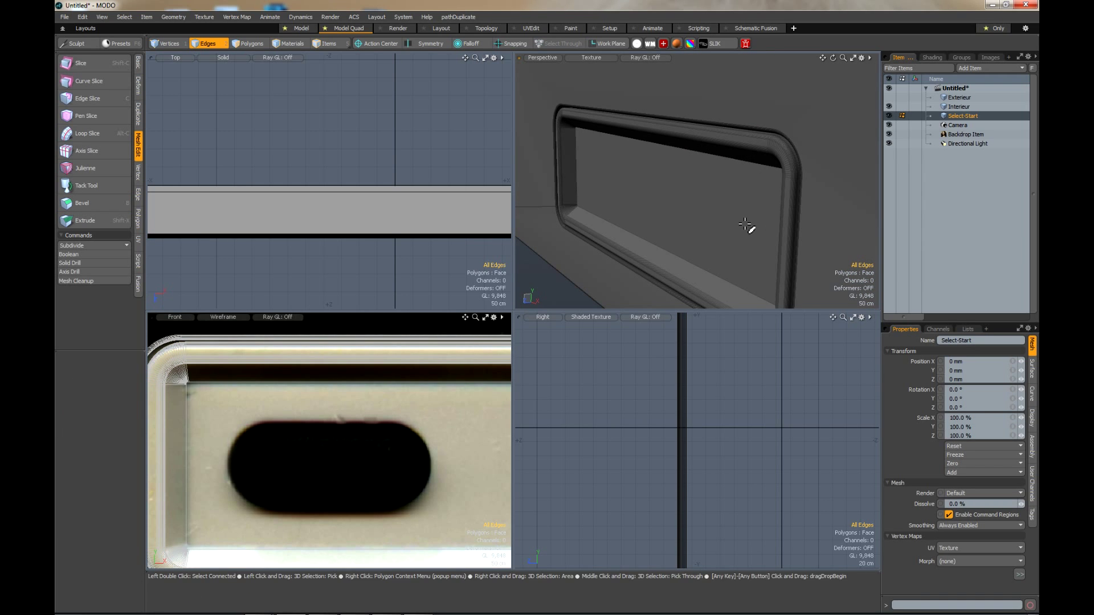
click(393, 30)
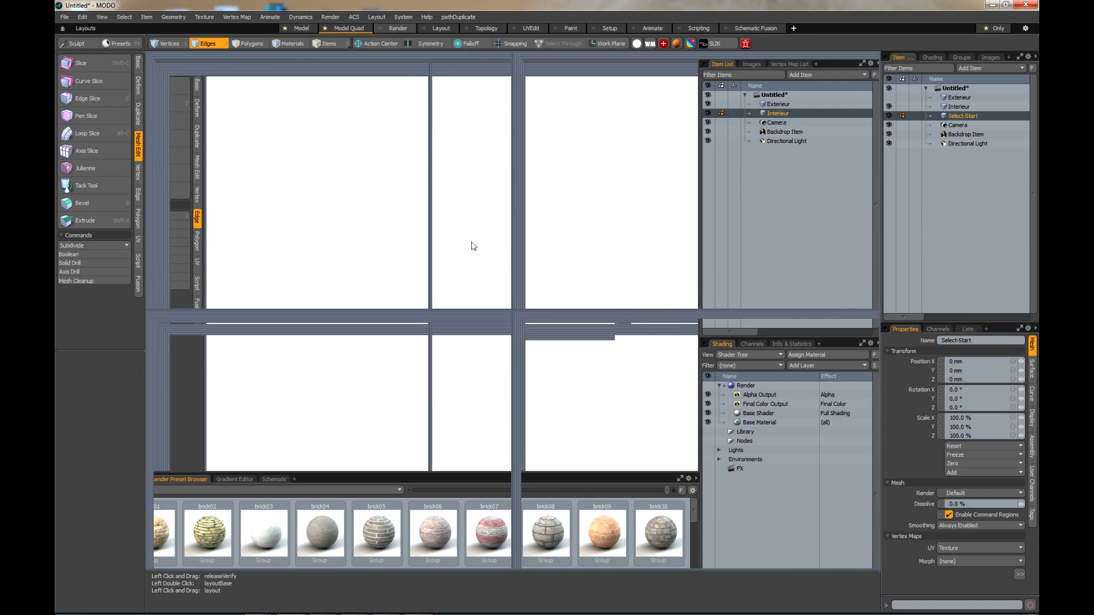
click(374, 253)
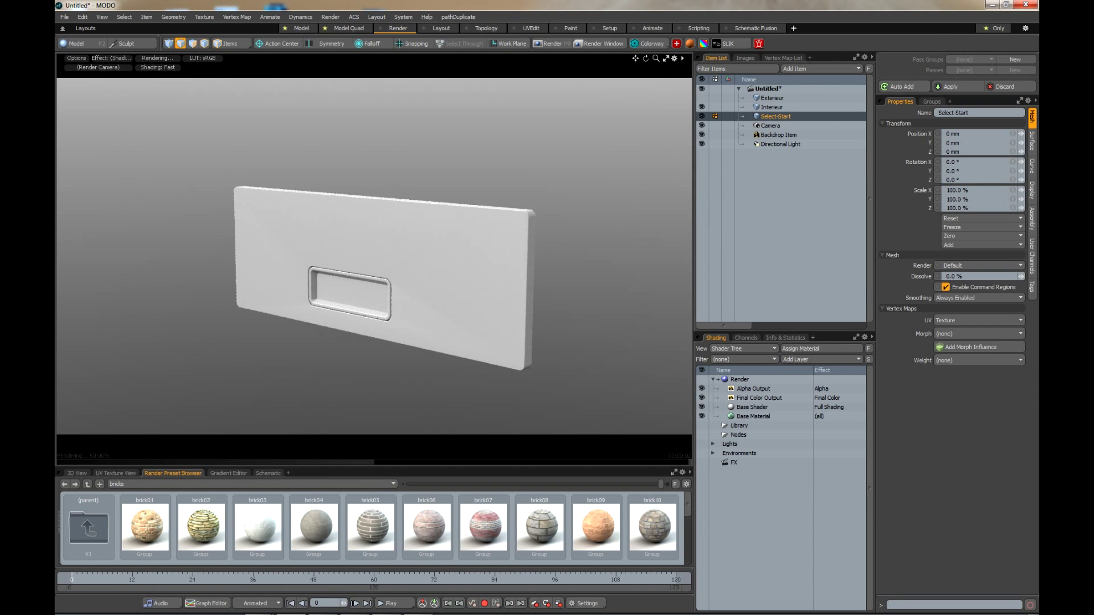
drag(1093, 108, 862, 53)
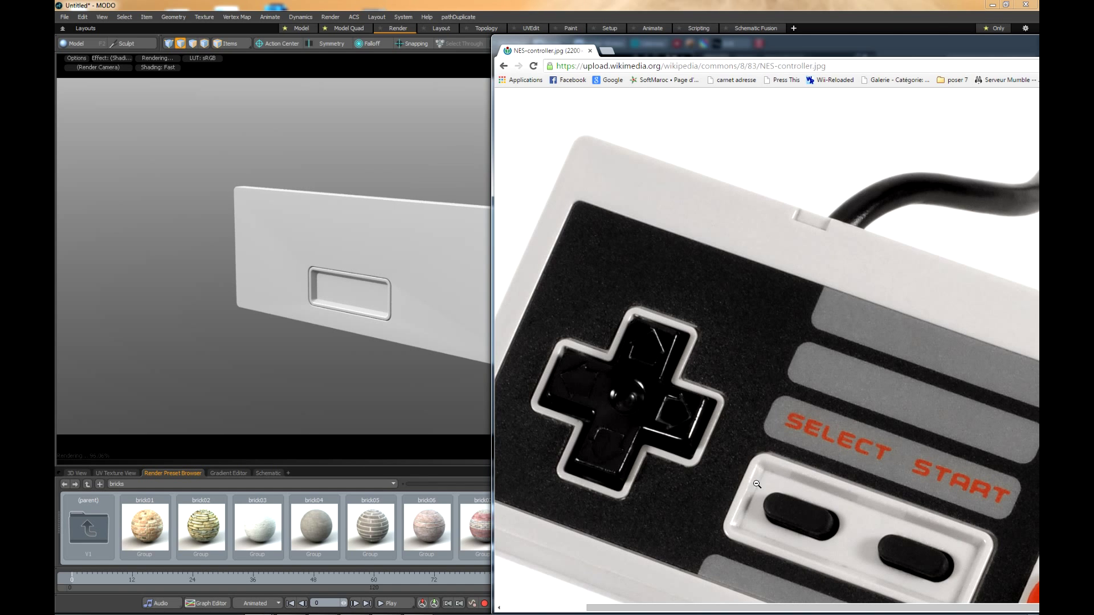
drag(800, 51, 1093, 57)
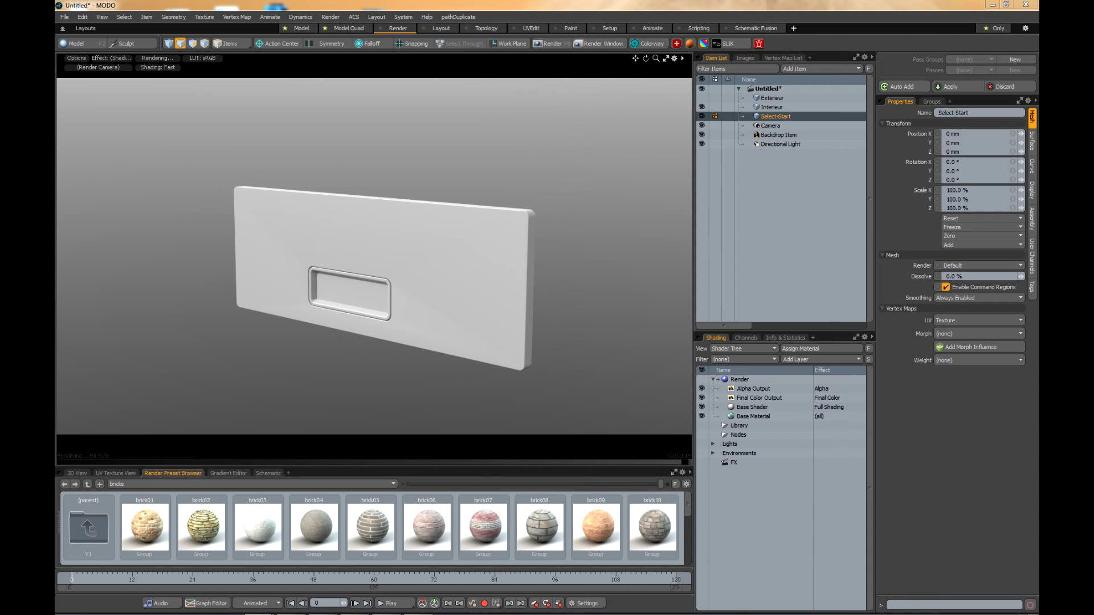
click(702, 97)
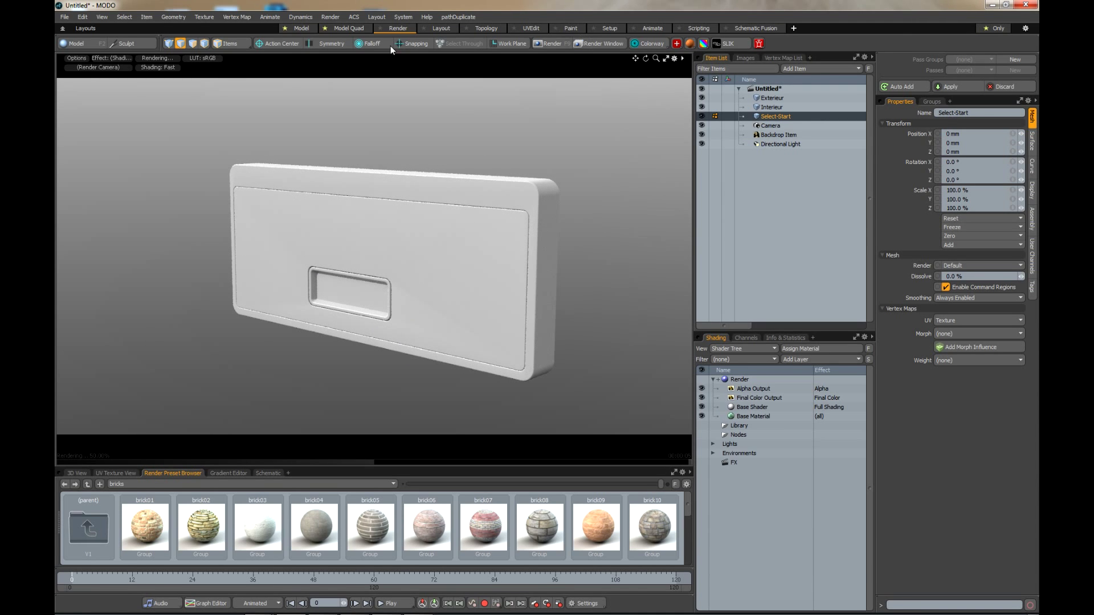
Return to the Model Quad layout with the front view maximised on the A and B buttons, and add a new mesh item.
click(338, 28)
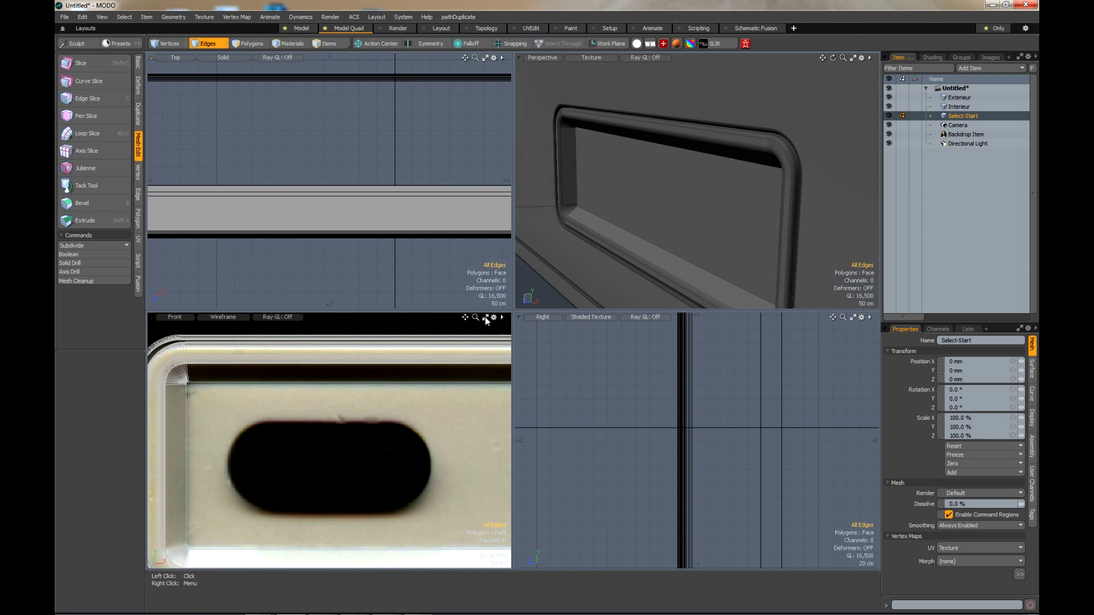
click(486, 318)
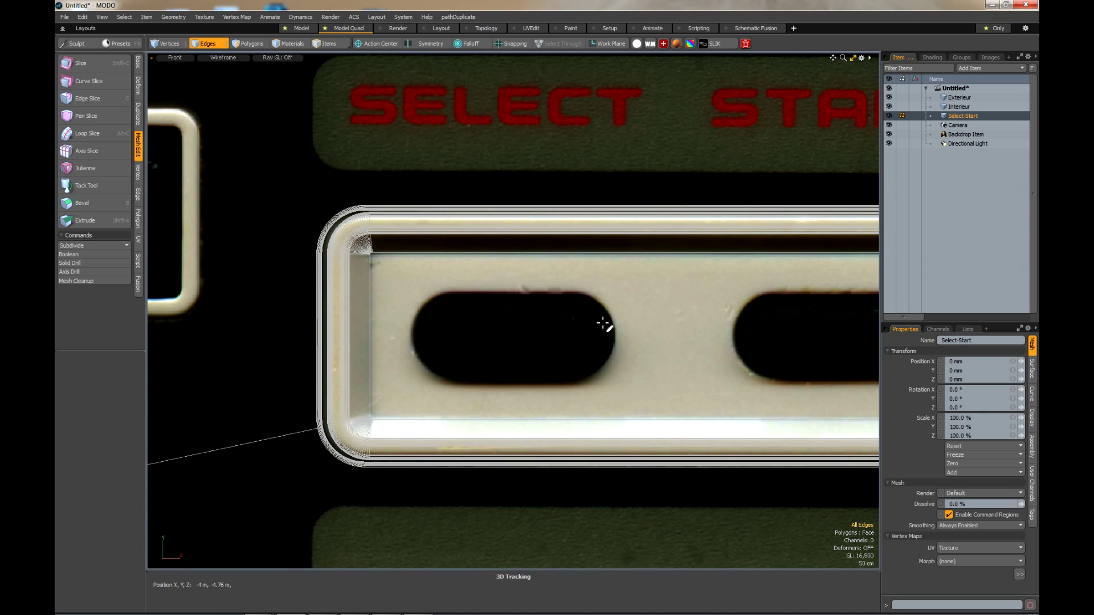
scroll(633, 301, down, 3)
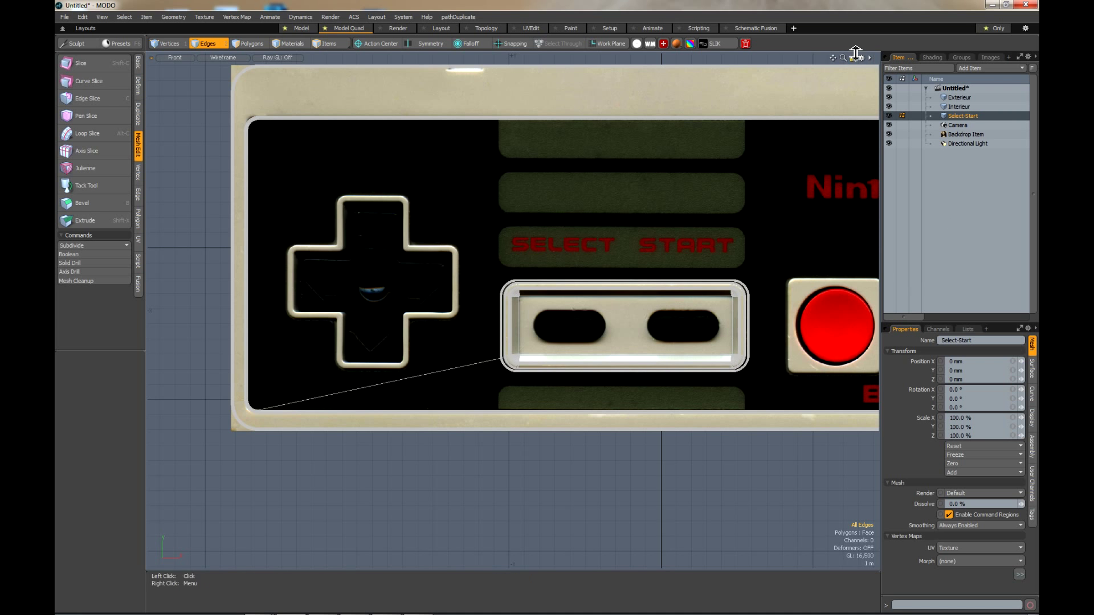
drag(832, 58, 643, 80)
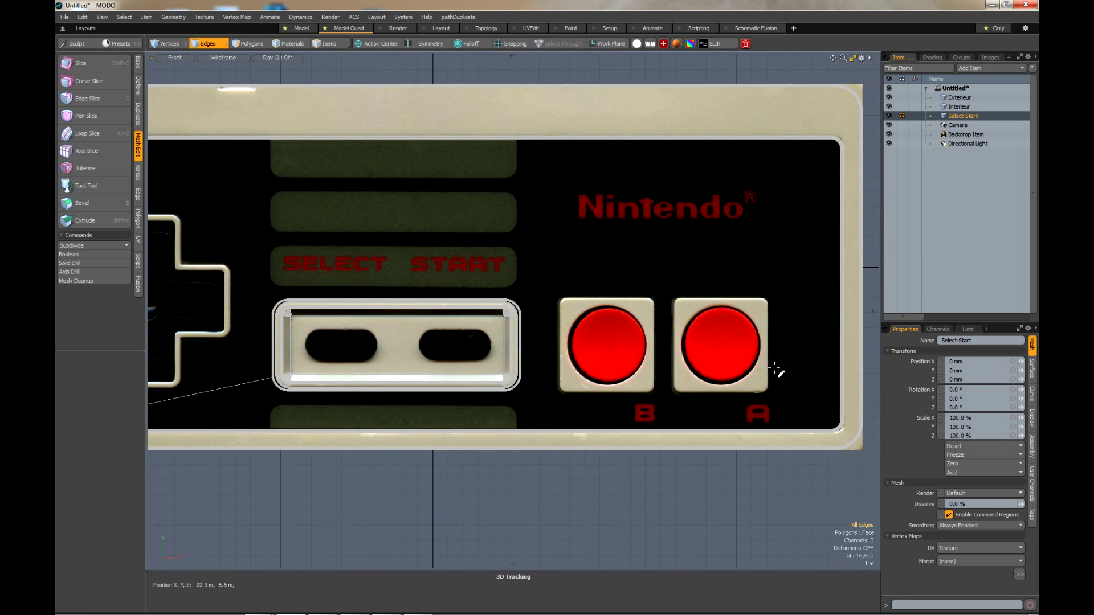
scroll(771, 369, up, 2)
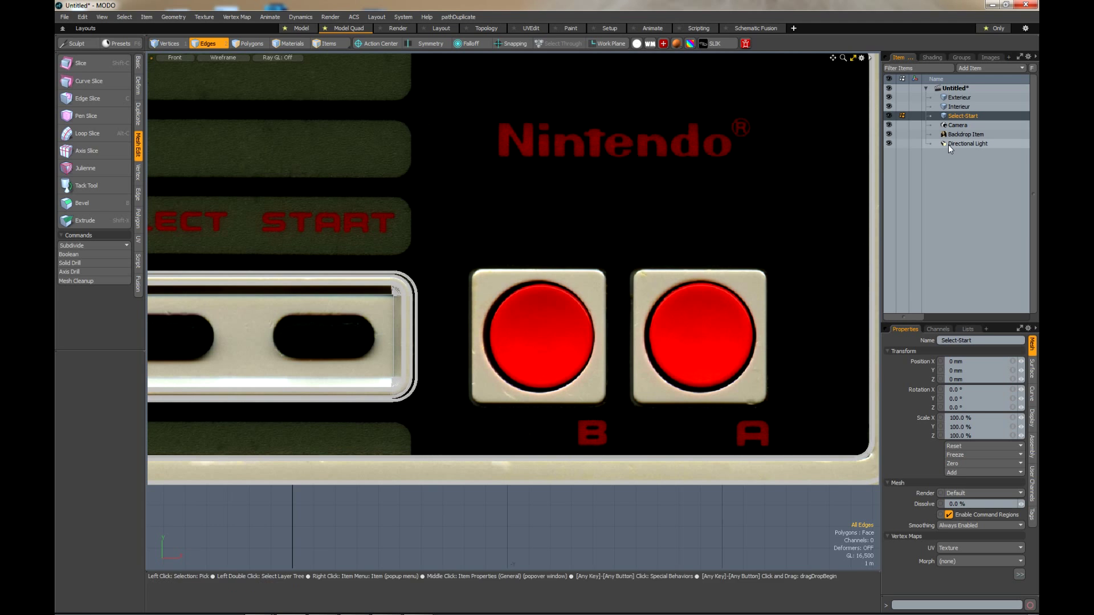
click(963, 177)
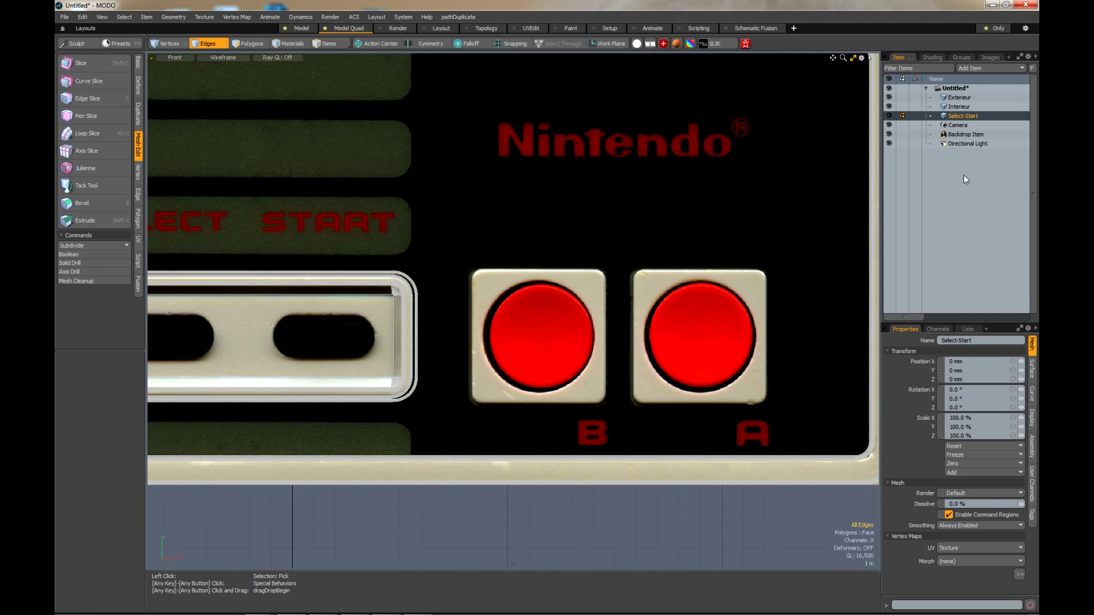
key(n)
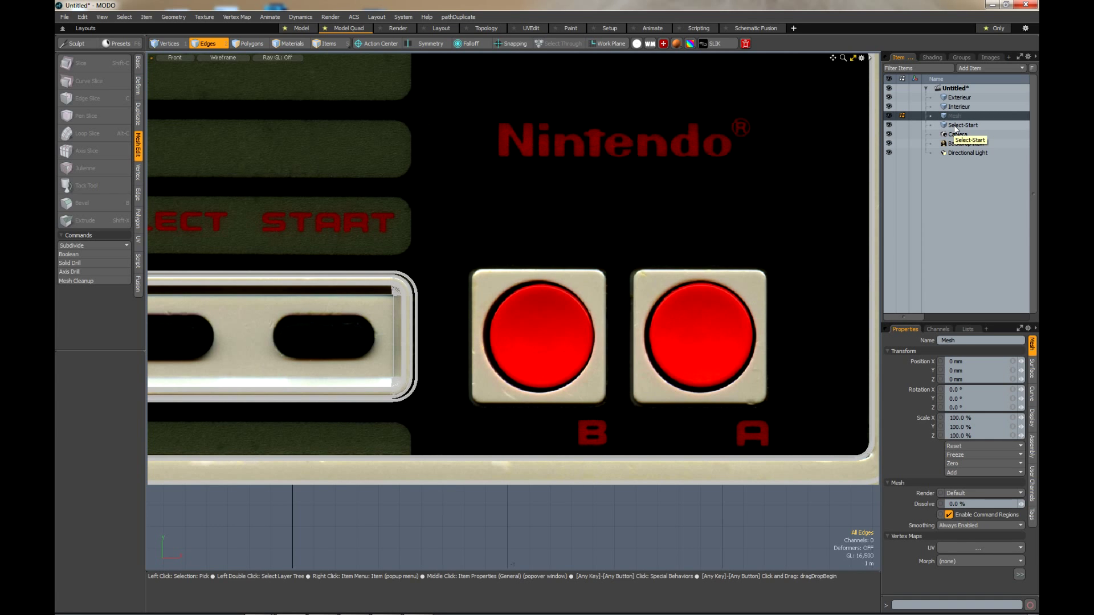
click(955, 126)
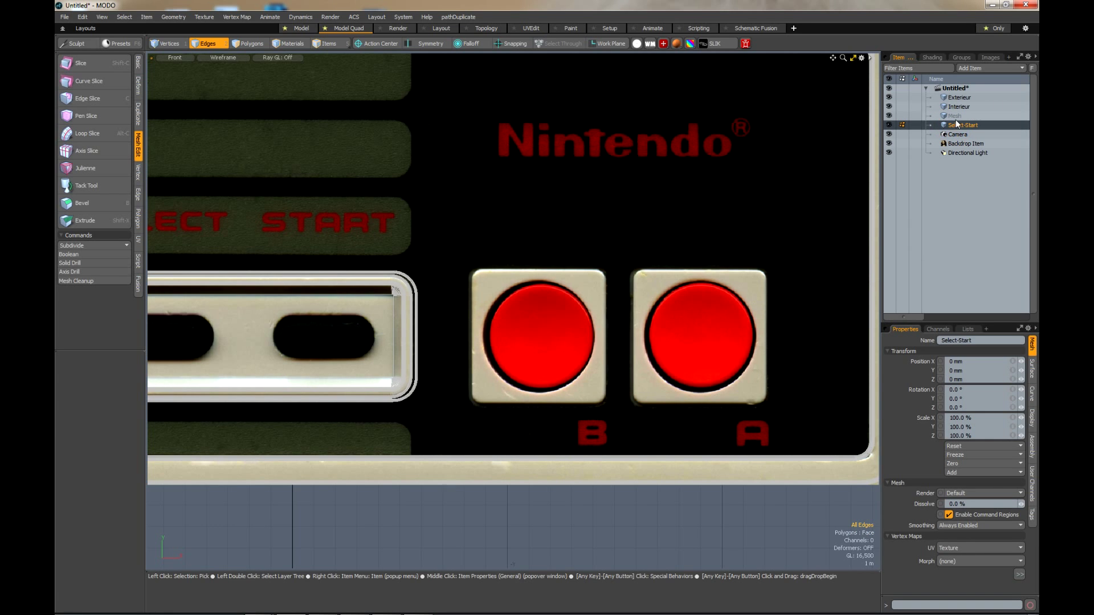
click(955, 116)
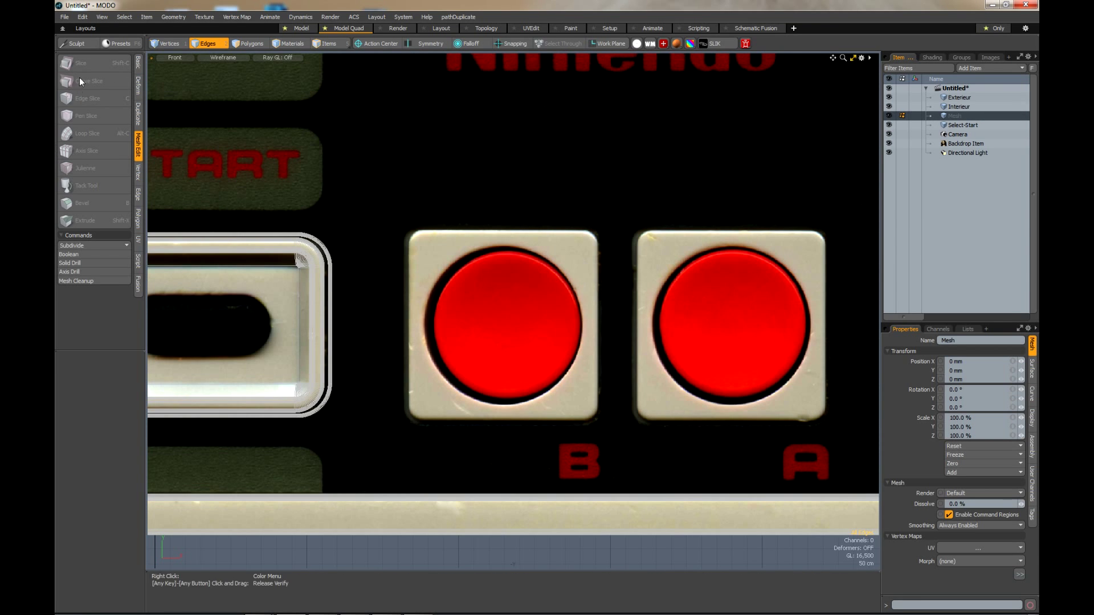
Draw a flat cube primitive around the B button's square surround, about 6.5 m wide and 6.57 m high.
click(138, 62)
click(65, 64)
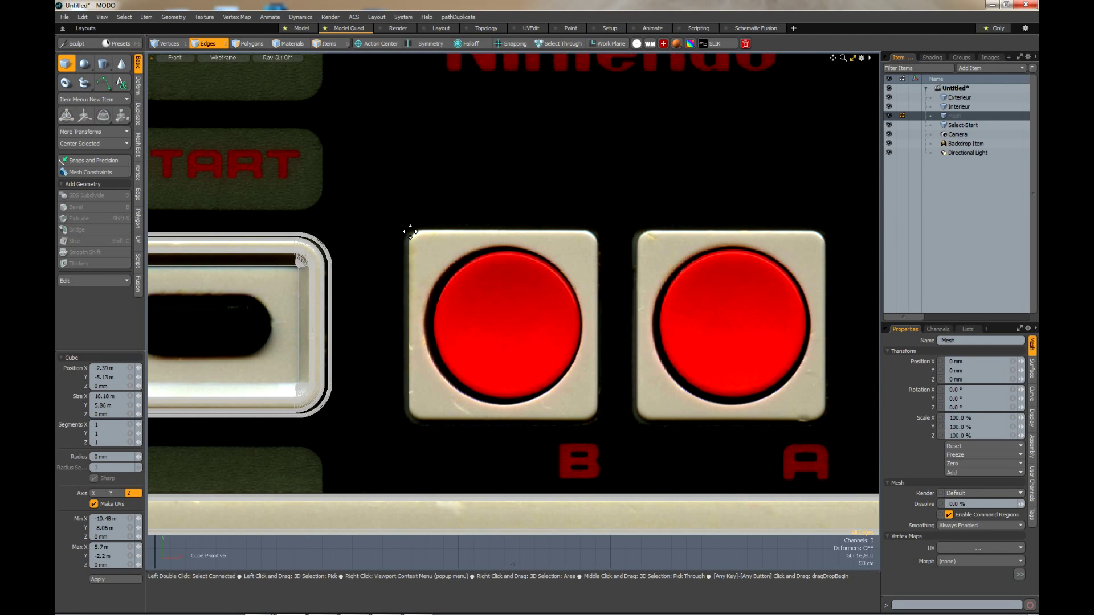
mouse_move(406, 229)
mouse_down()
mouse_move(567, 372)
mouse_move(602, 426)
mouse_up()
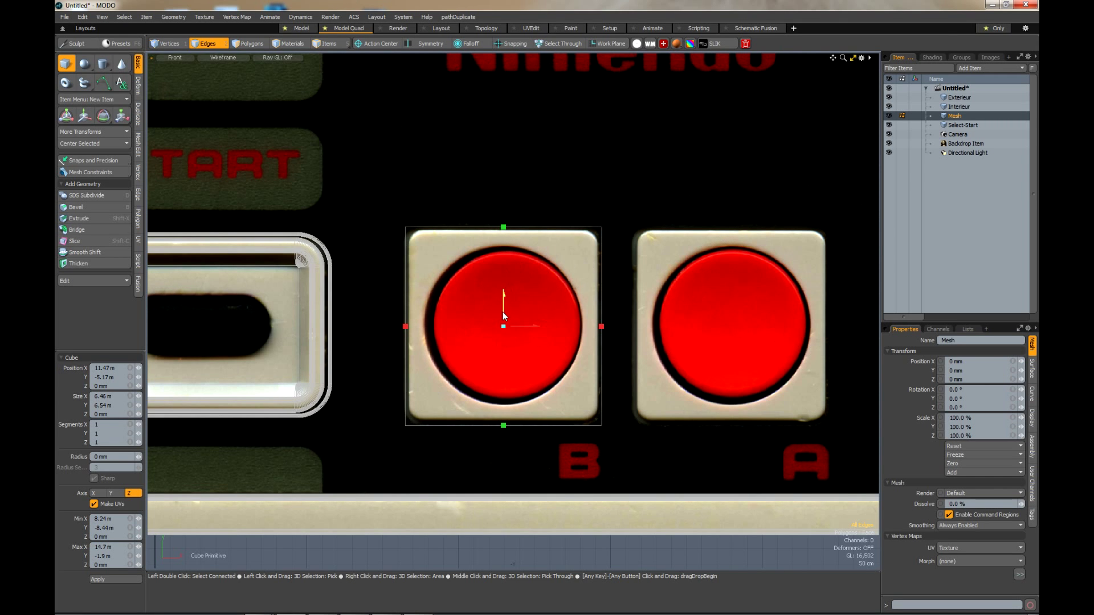
scroll(503, 316, up, 4)
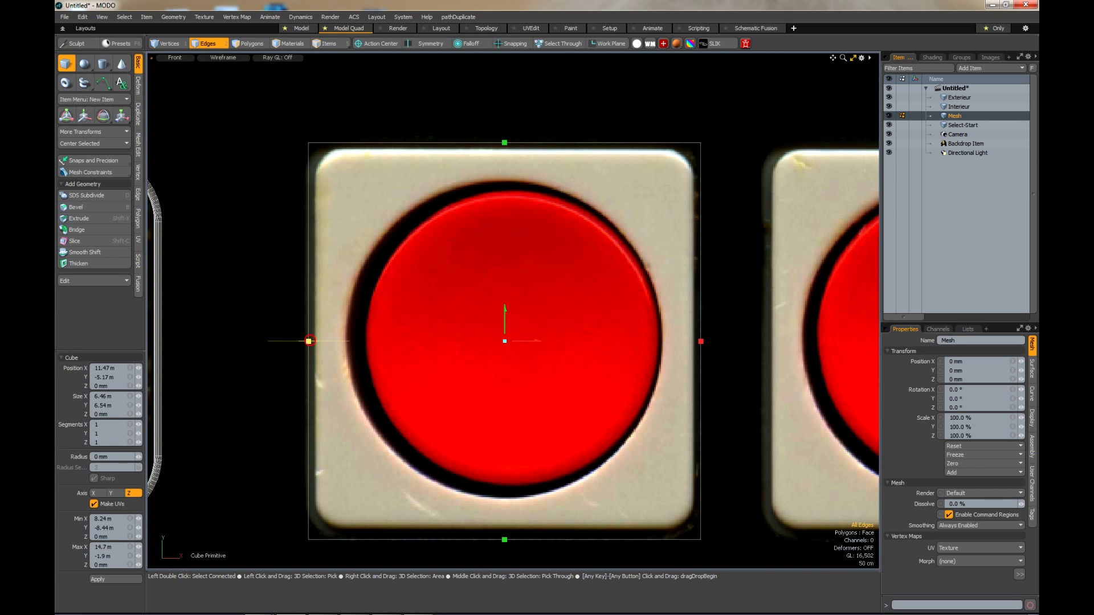
drag(309, 341, 306, 341)
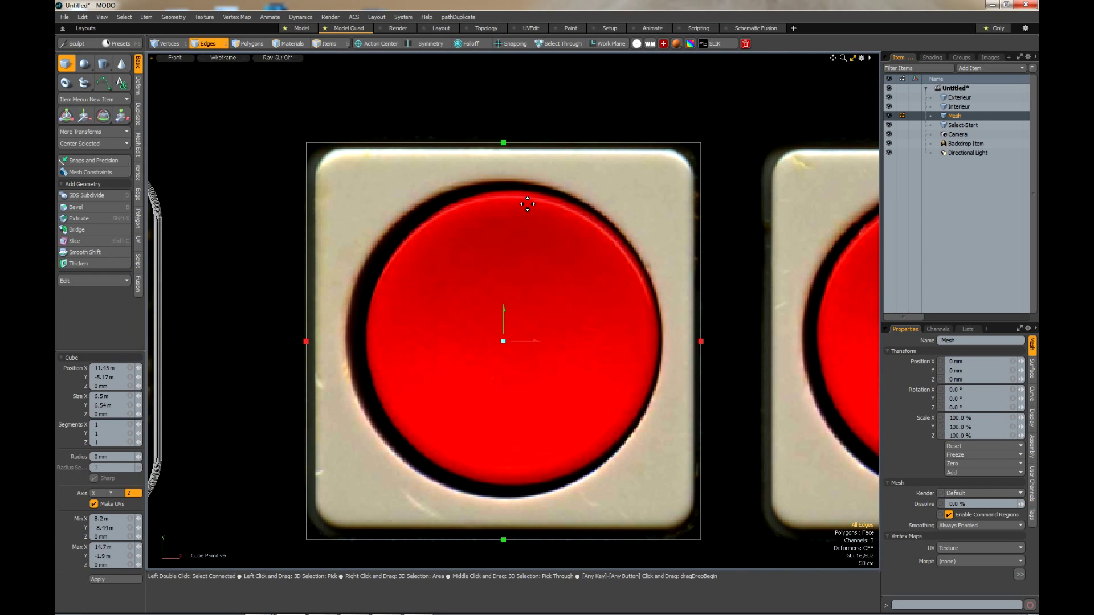
drag(503, 143, 503, 141)
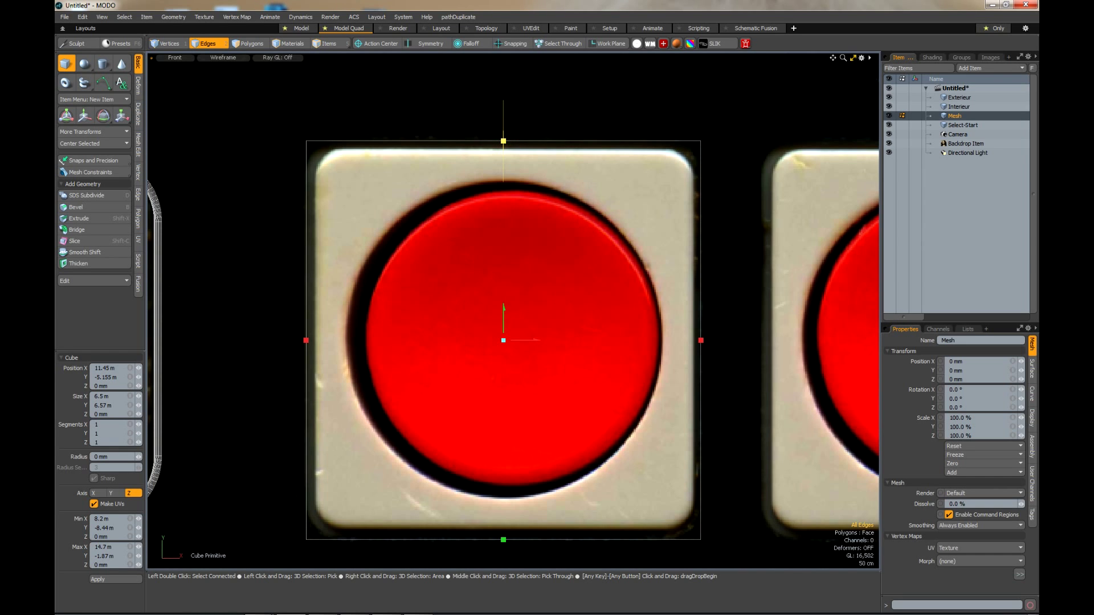
key(space)
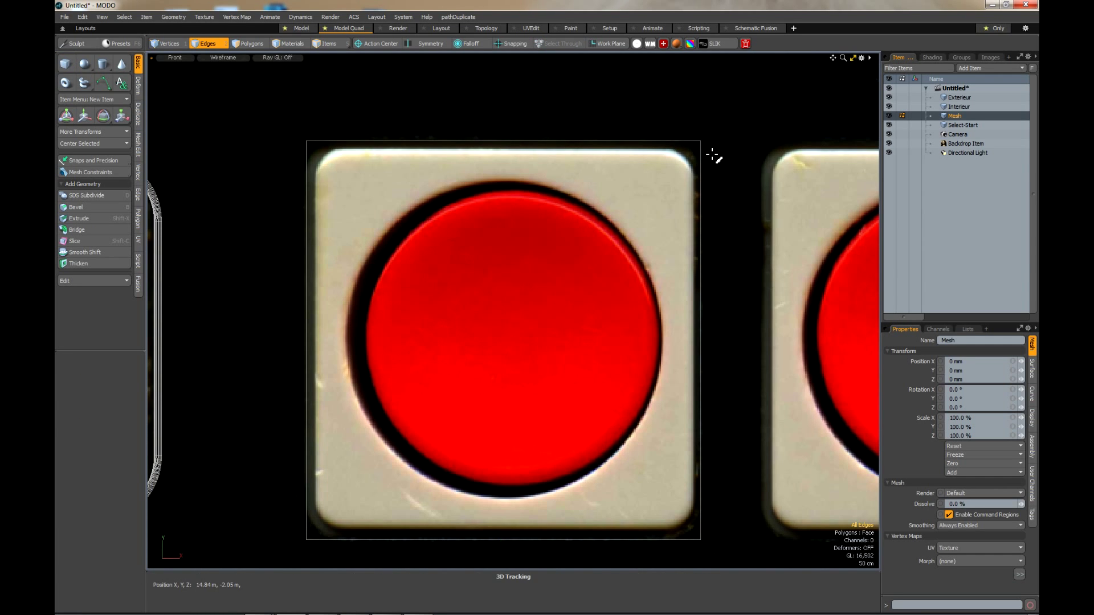
Round the square's four corner vertices with a Vertex Bevel of about 56.2 cm inset and round level 12.
click(170, 44)
click(306, 140)
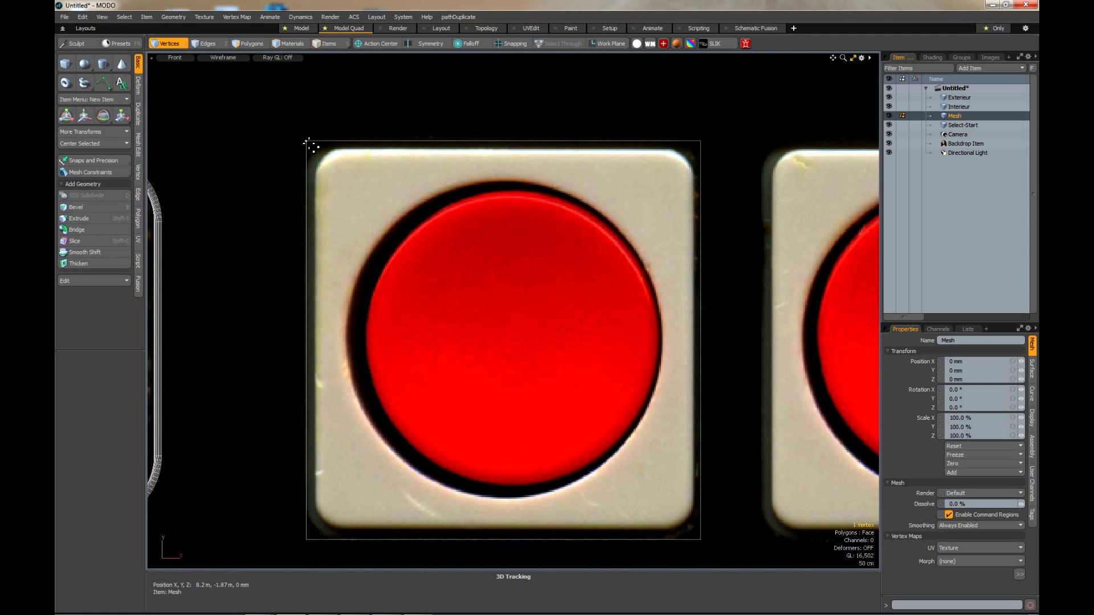
double_click(306, 140)
key(b)
drag(346, 166, 379, 166)
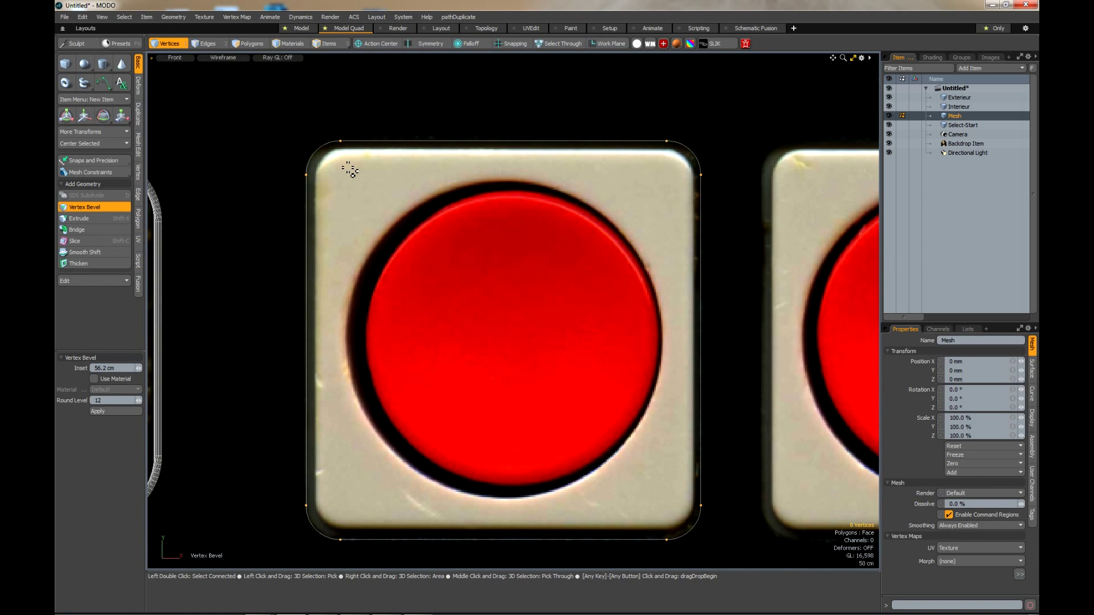
key(space)
Select the rounded square polygon in the perspective view and move it about 16 cm forward along Z.
click(853, 58)
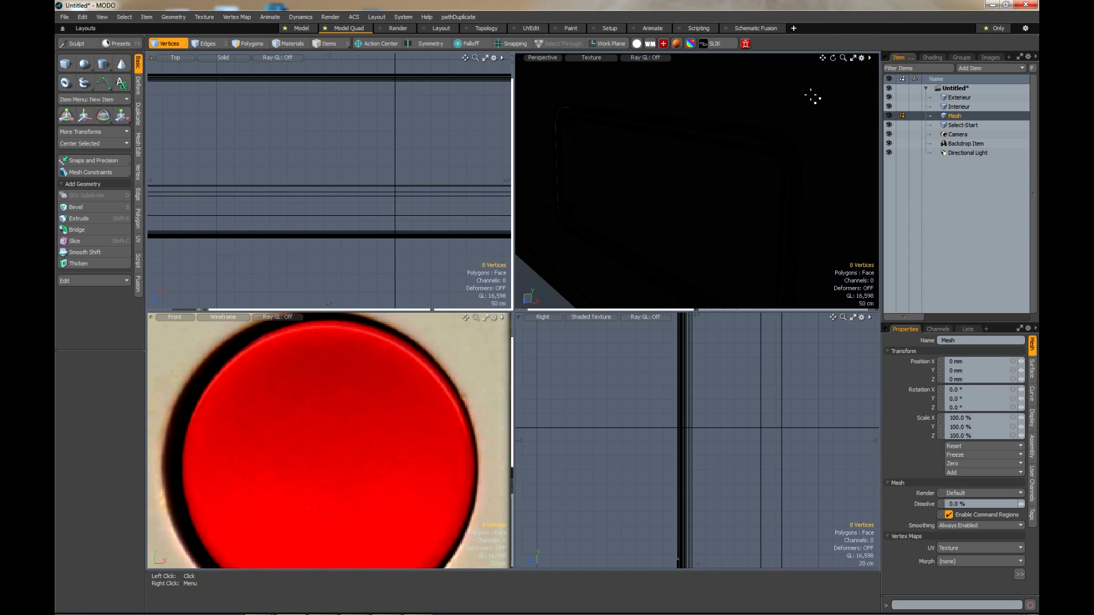
scroll(755, 122, down, 5)
scroll(789, 122, up, 2)
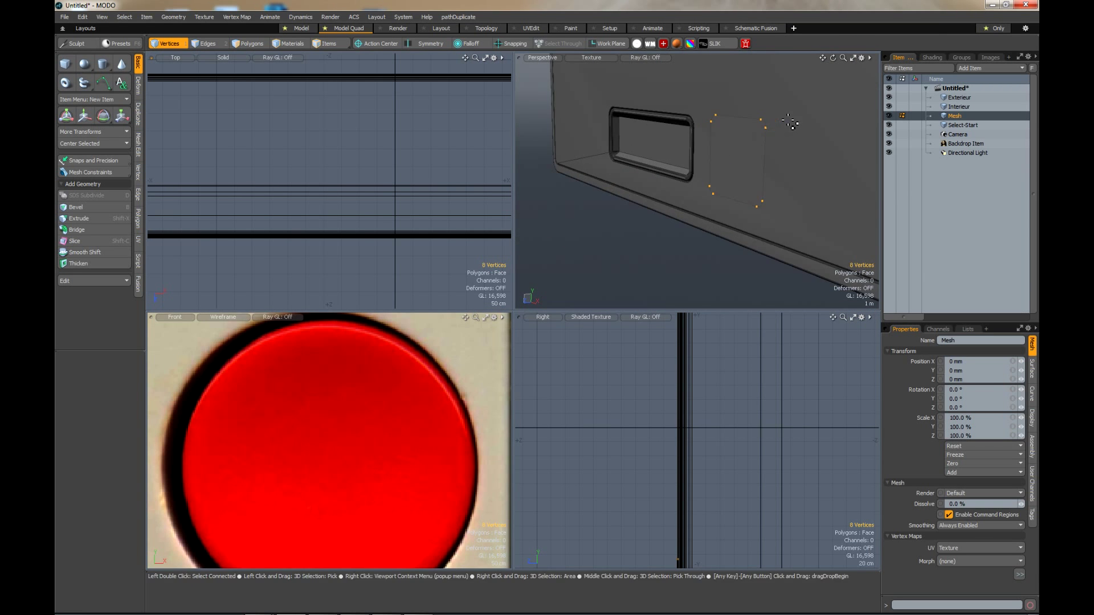
key(3)
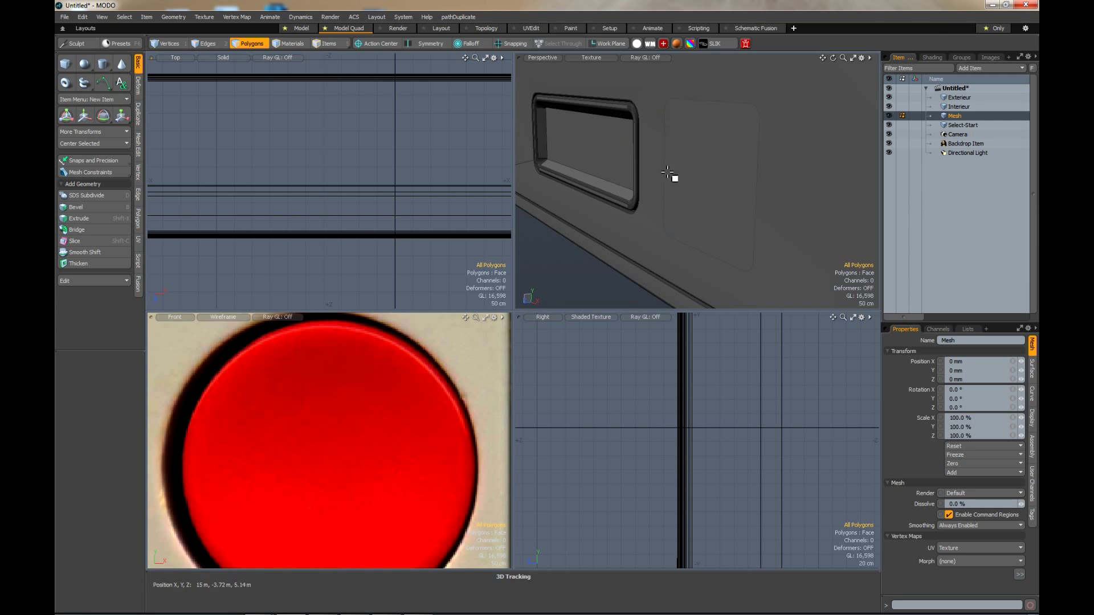
click(713, 155)
mouse_move(833, 58)
mouse_down()
mouse_move(775, 58)
mouse_move(839, 59)
mouse_up()
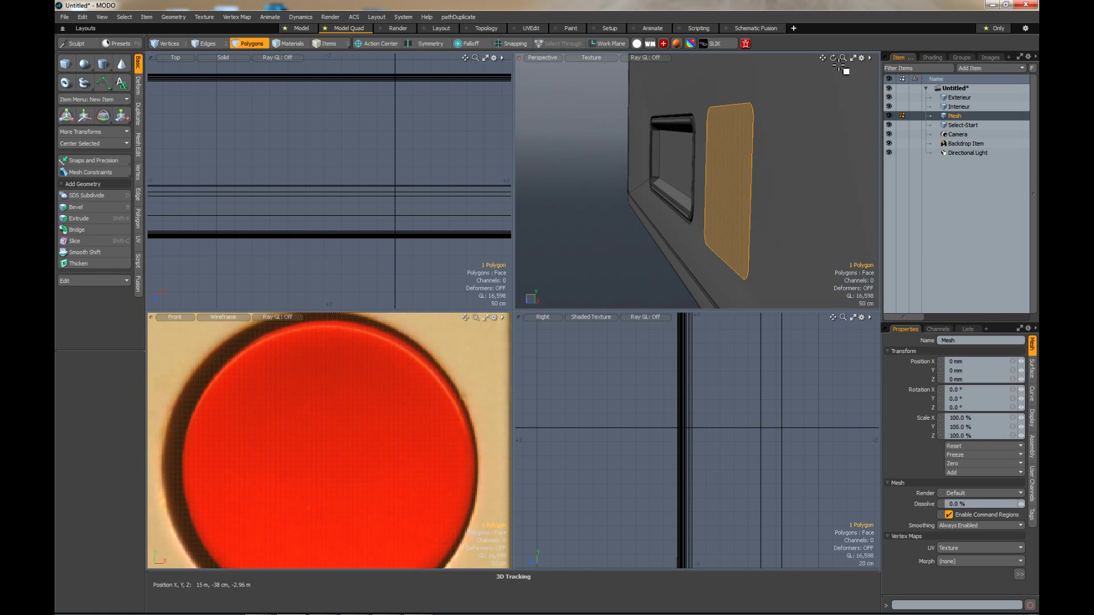
key(w)
drag(695, 184, 691, 183)
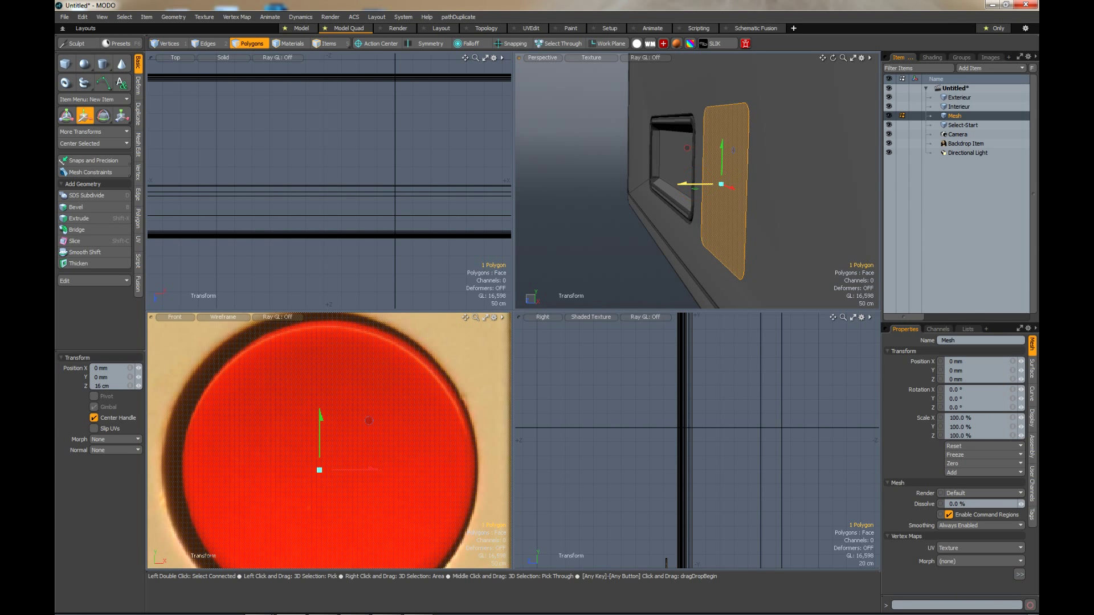
Thicken the rounded square polygon backward through the controller's front face and rename its mesh item bouton-B.
key(space)
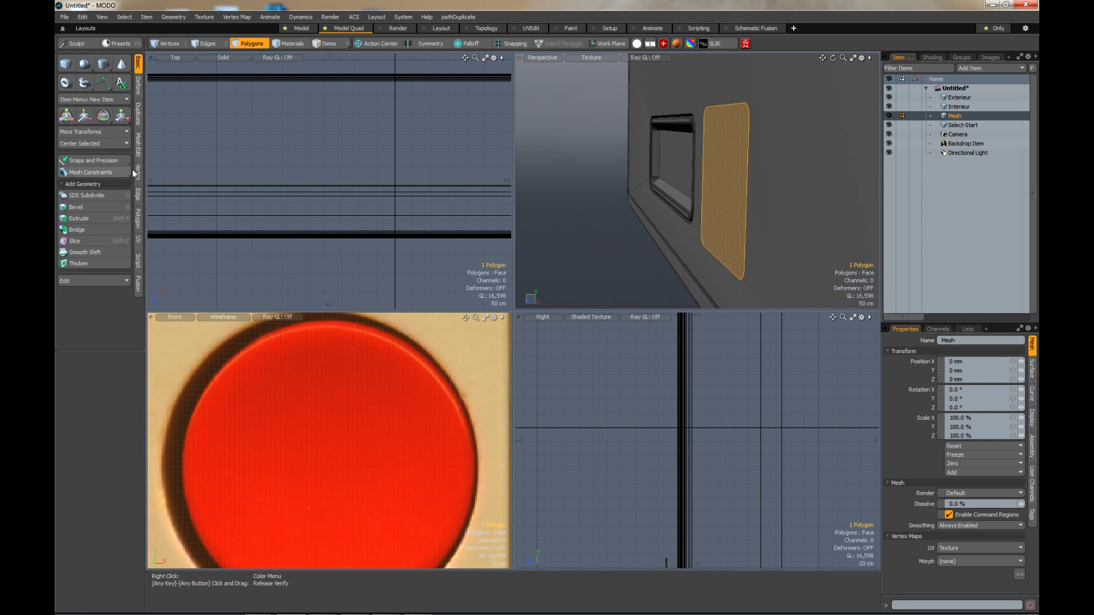
click(138, 147)
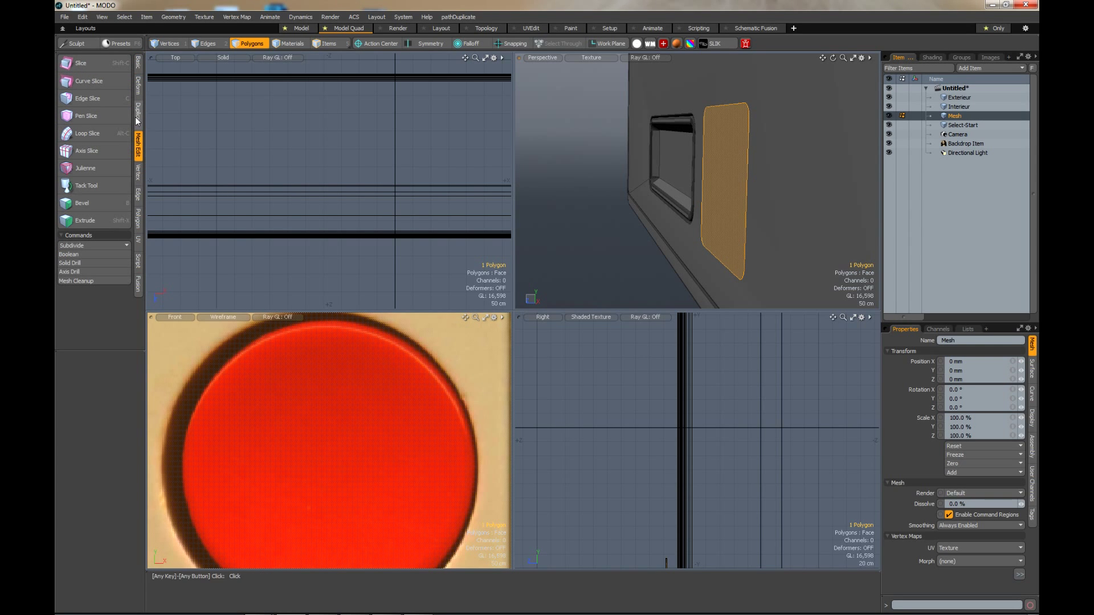
click(139, 217)
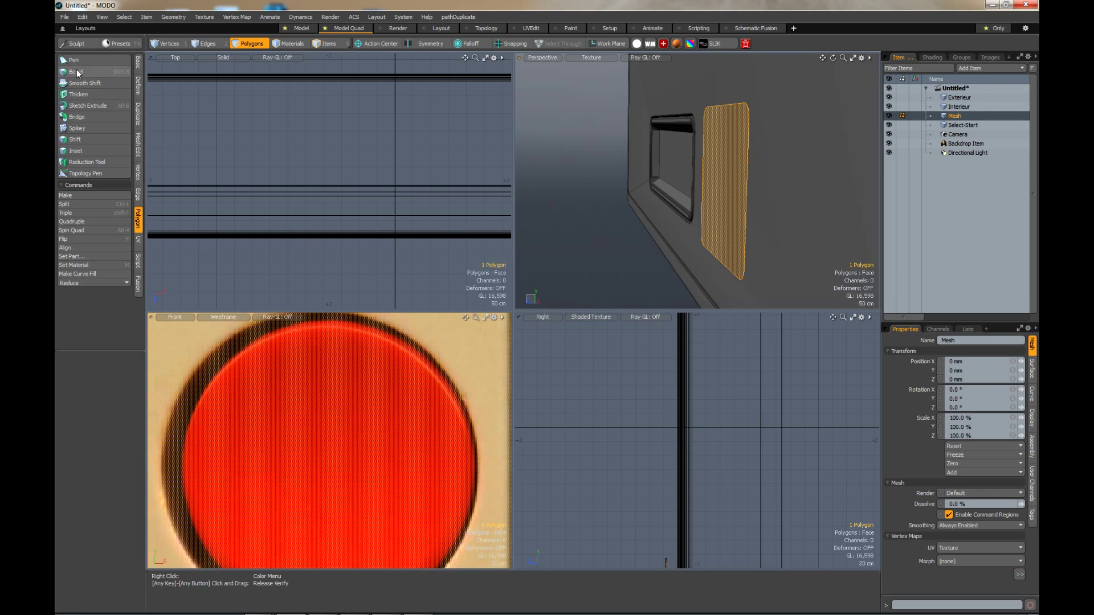
click(79, 96)
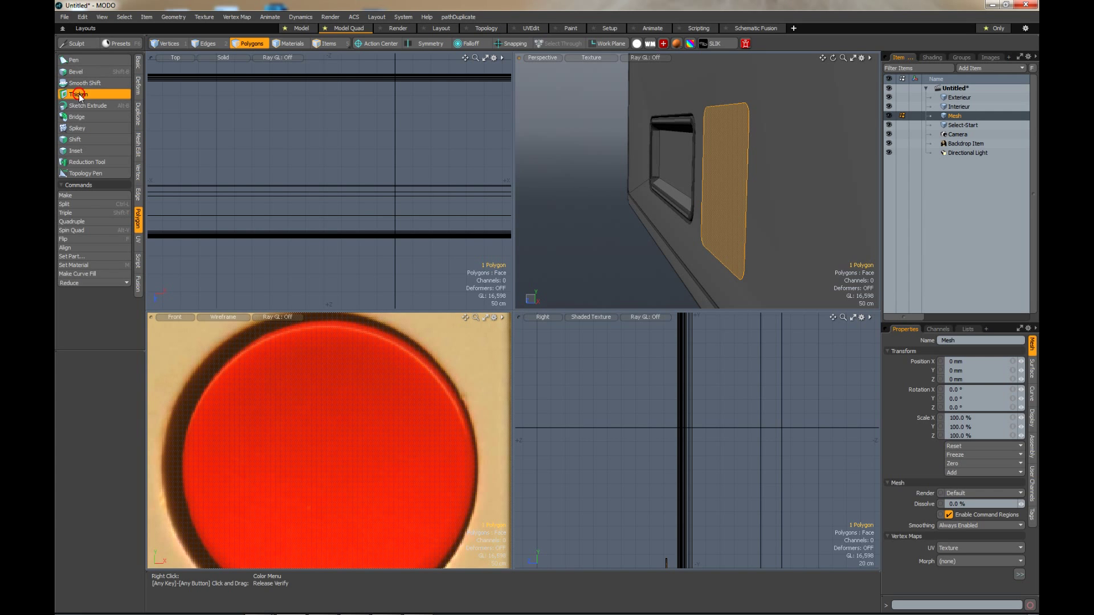
click(719, 180)
drag(687, 186, 656, 186)
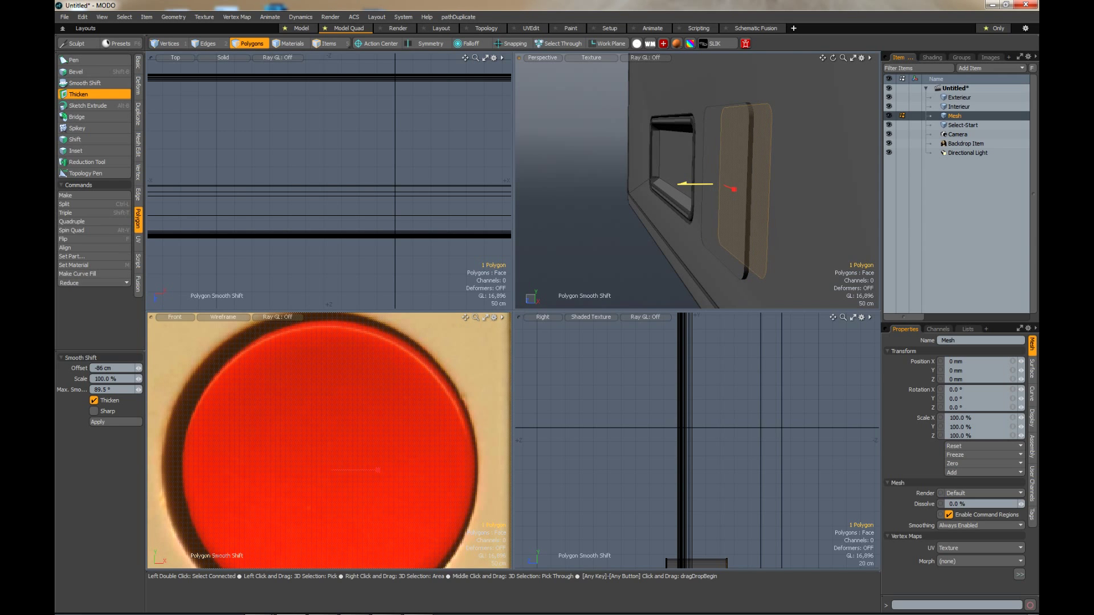
key(space)
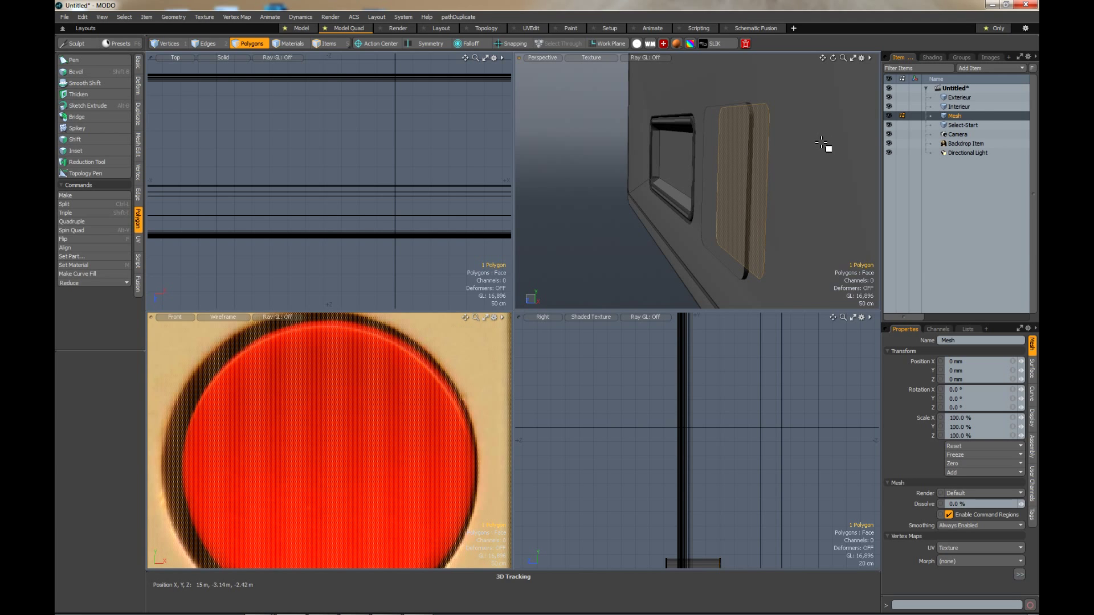
double_click(957, 116)
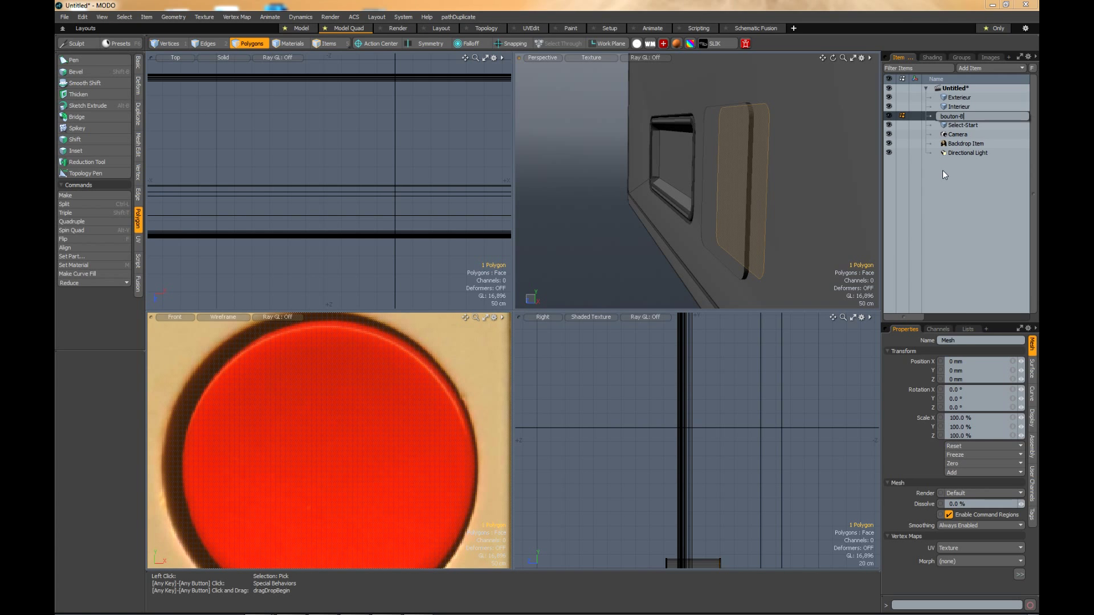
key(Return)
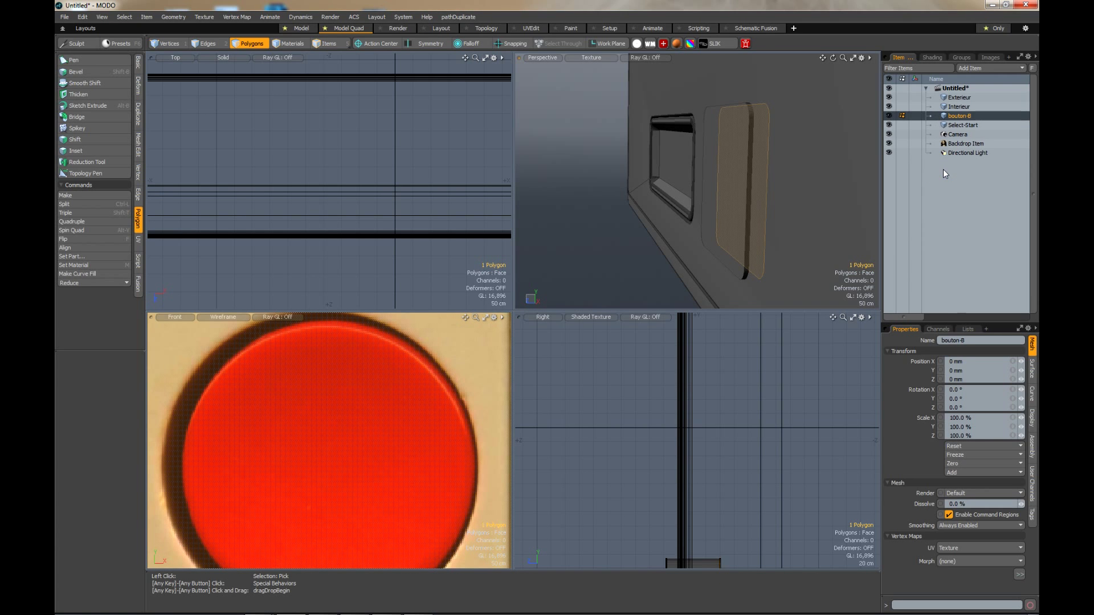
Hide the Select-Start and Exterieur meshes and subtract the background bouton-B mesh from Interieur with a Boolean.
click(889, 125)
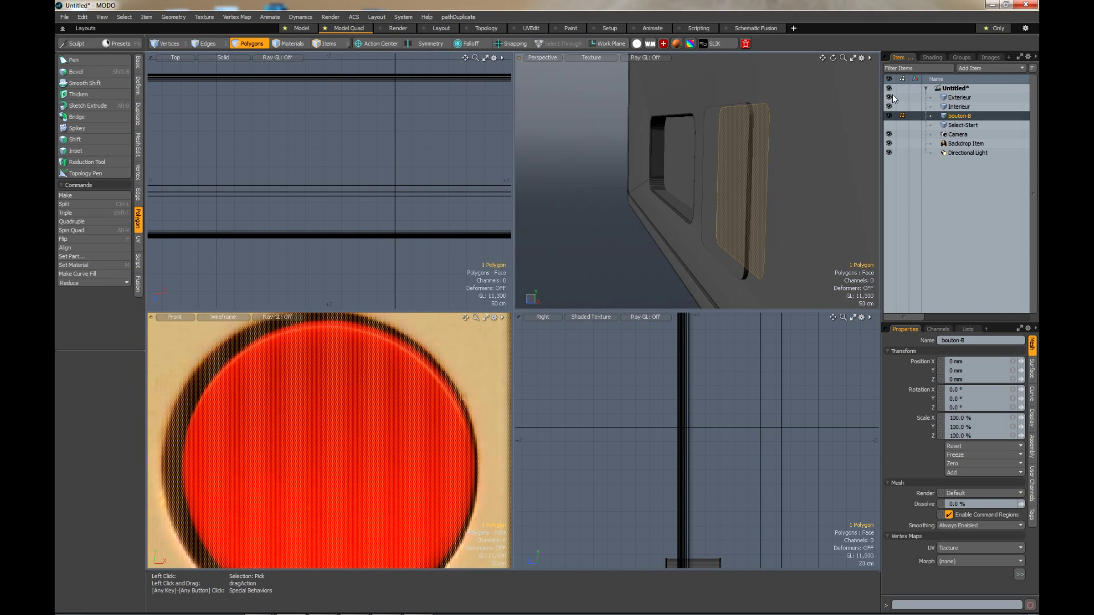
click(889, 97)
click(957, 106)
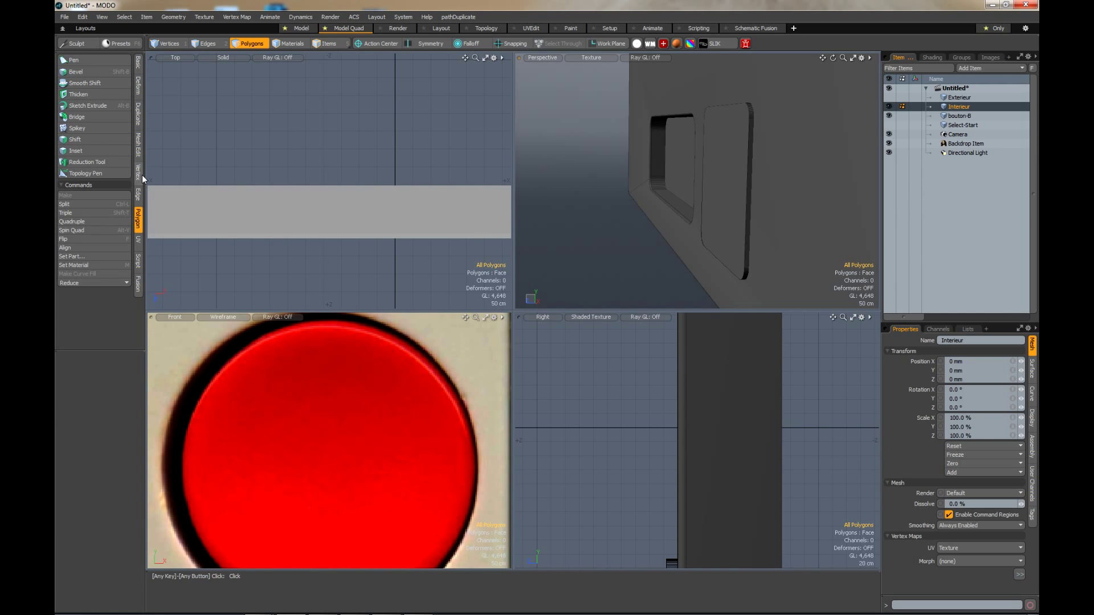
click(138, 146)
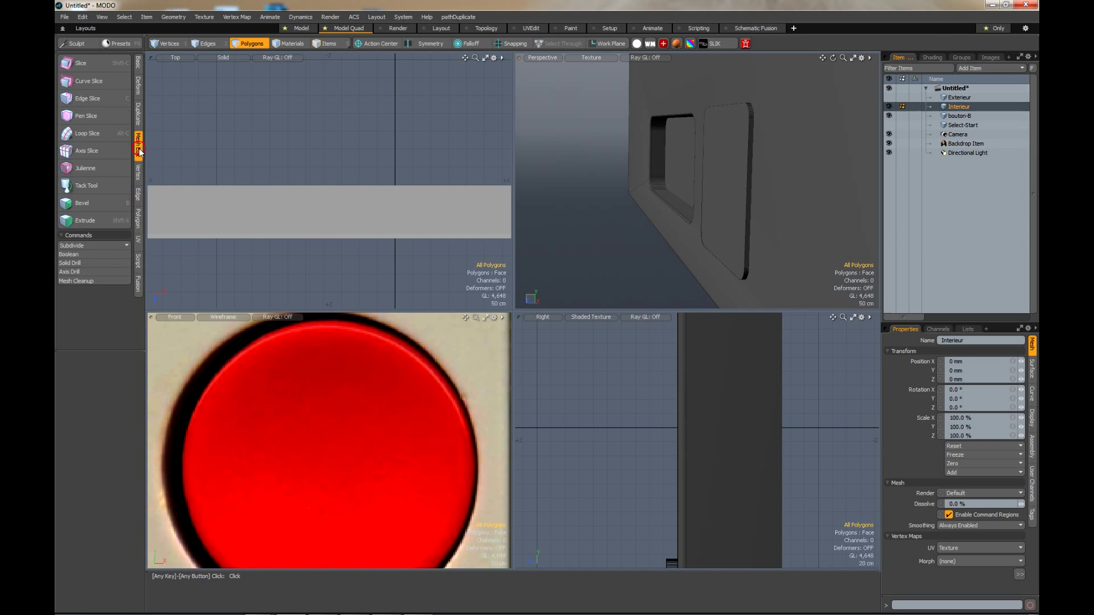
click(83, 254)
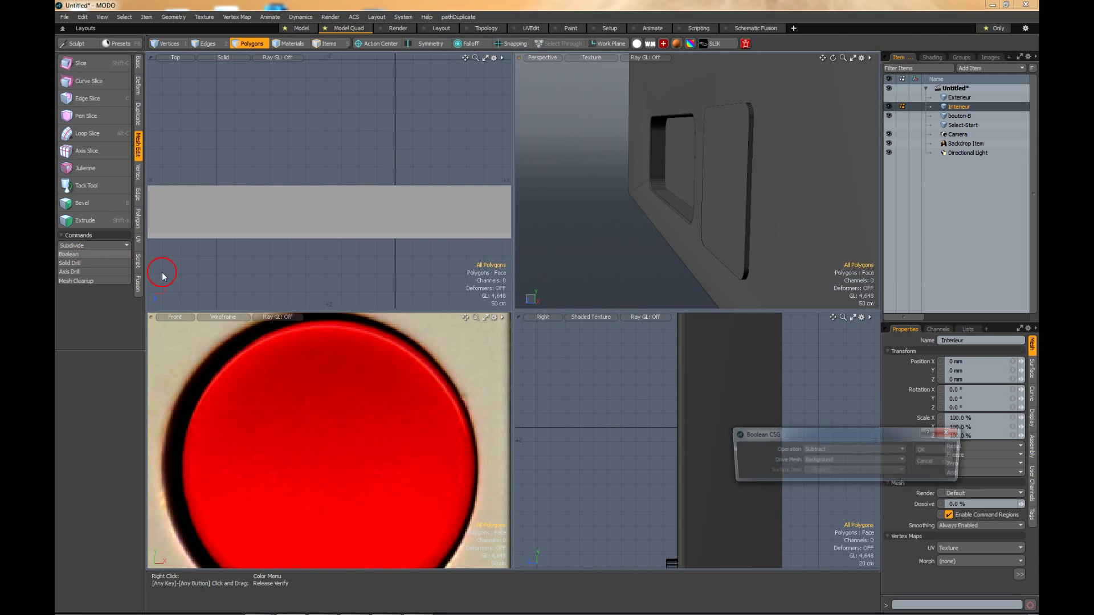
click(926, 450)
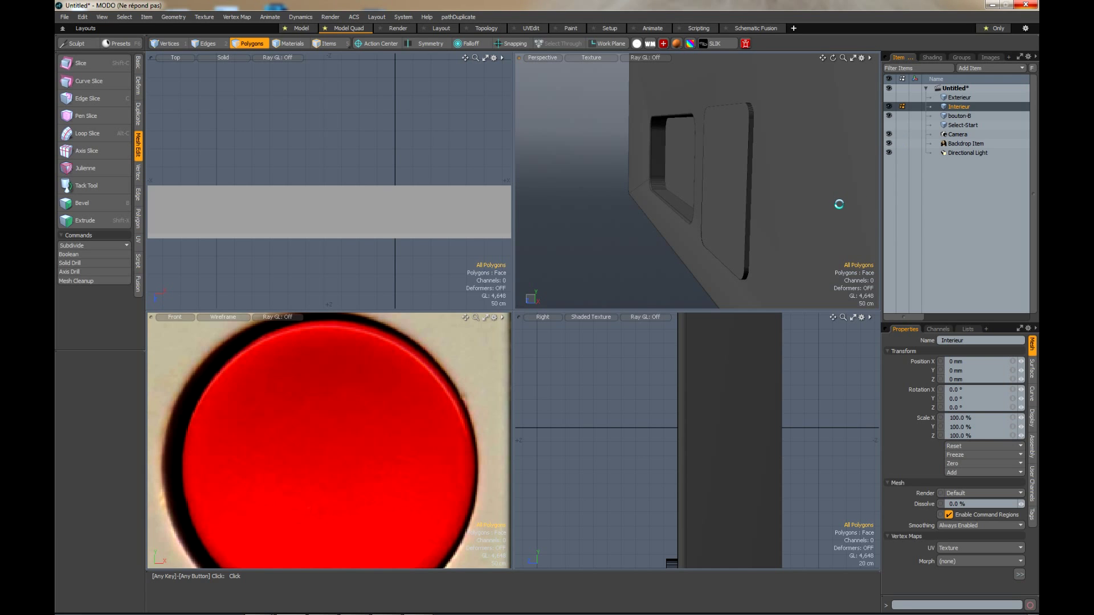
click(889, 115)
drag(835, 61, 832, 57)
click(889, 115)
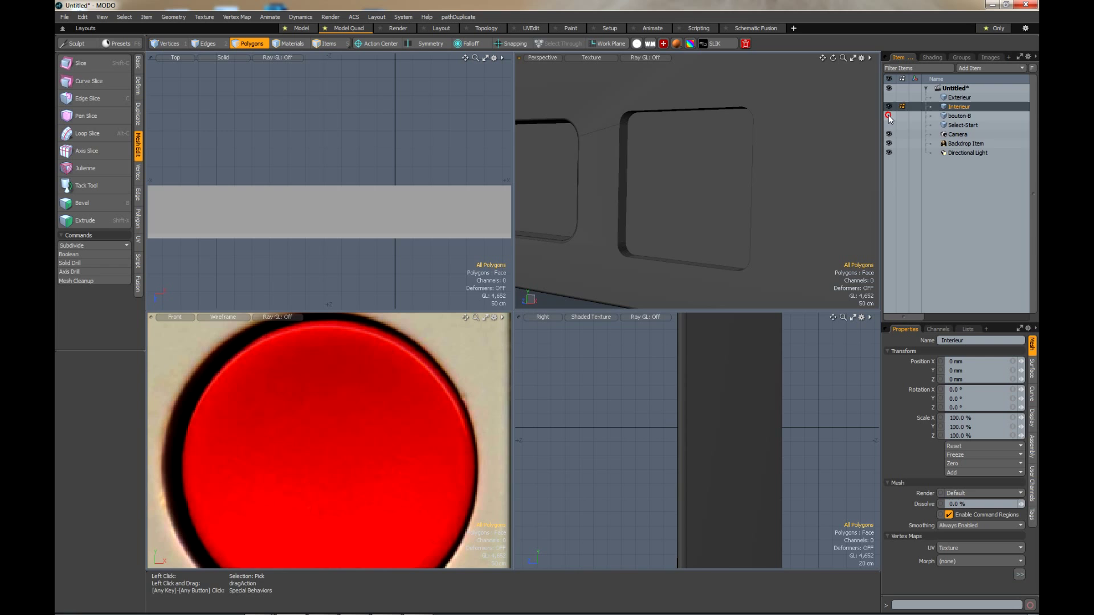
Move the whole bouton-B mesh -16 cm along Z so it sits back in the cutout.
click(954, 116)
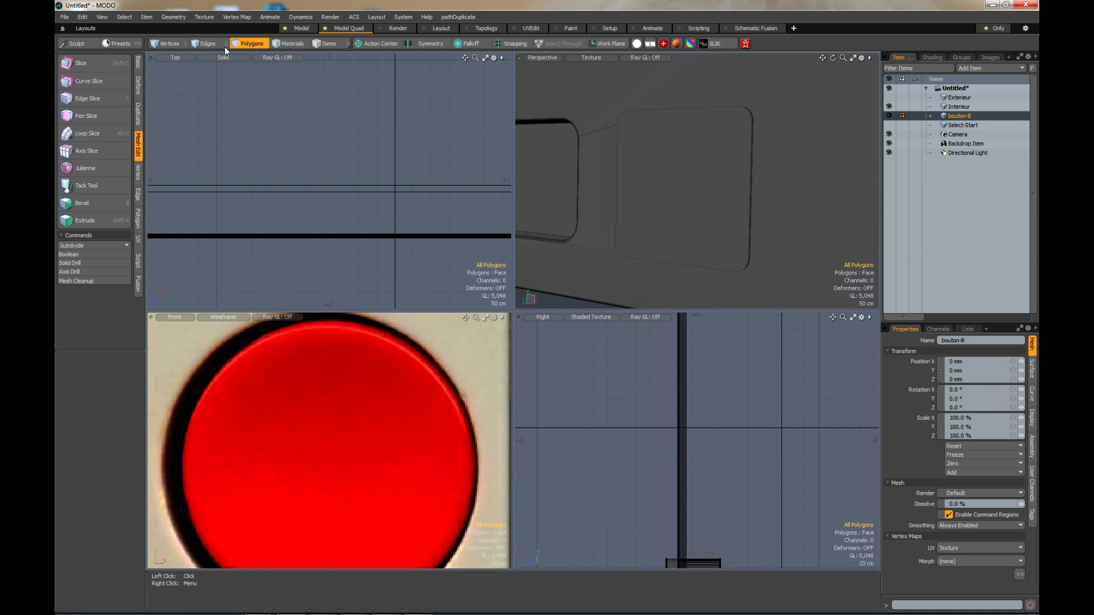
click(709, 163)
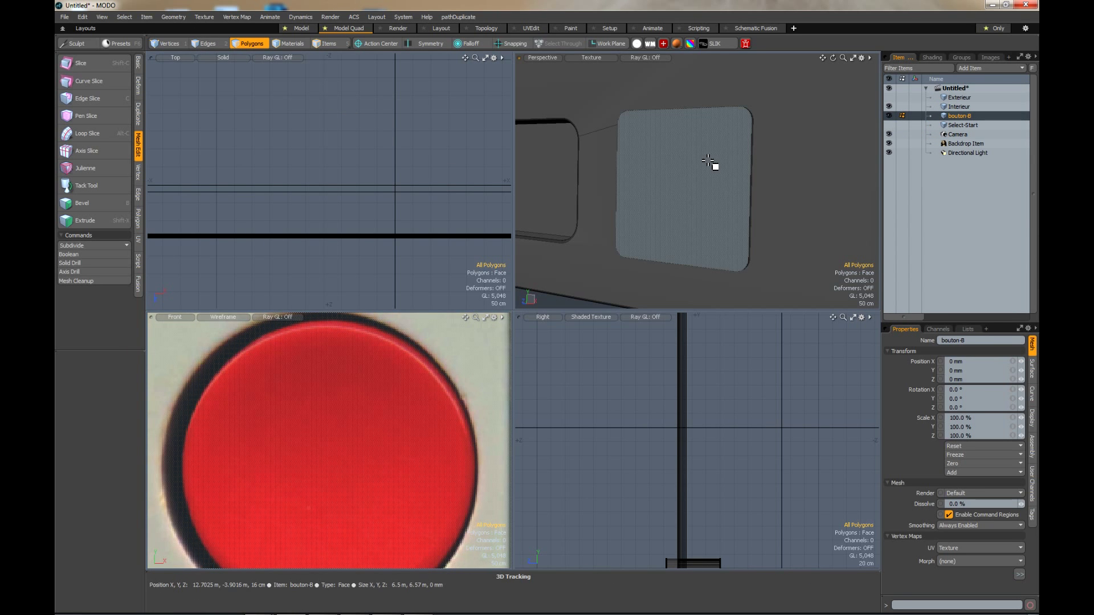
key(w)
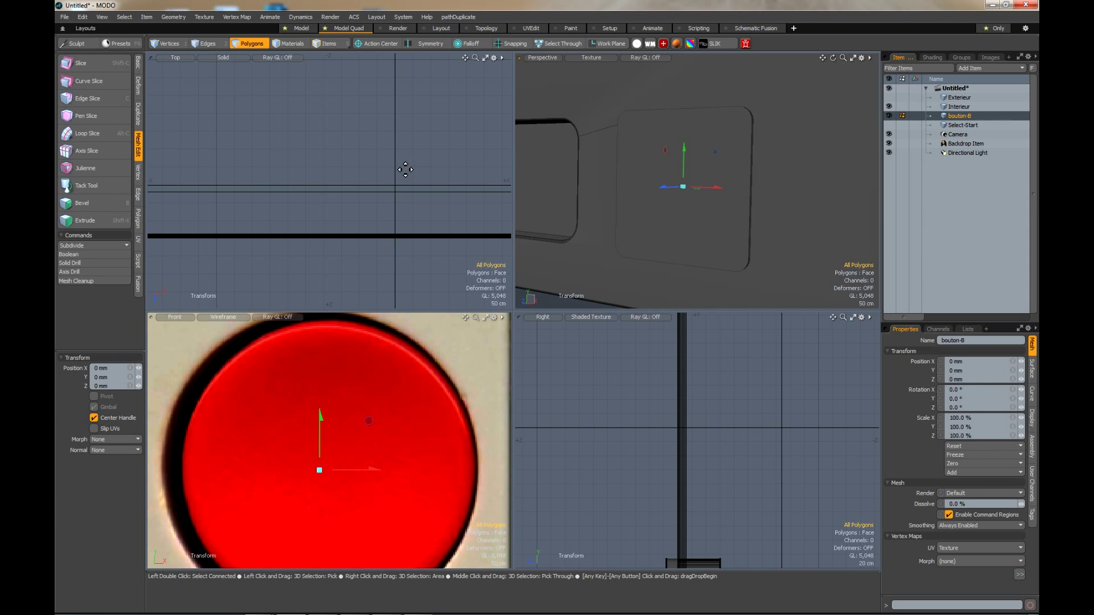
key(a)
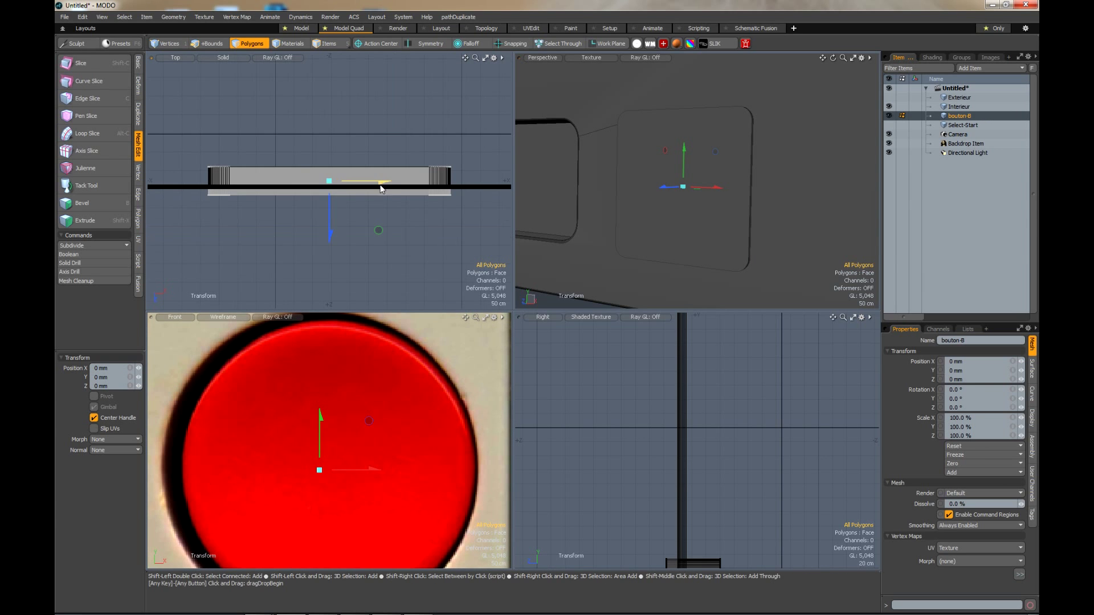
drag(331, 238, 331, 226)
scroll(339, 202, up, 3)
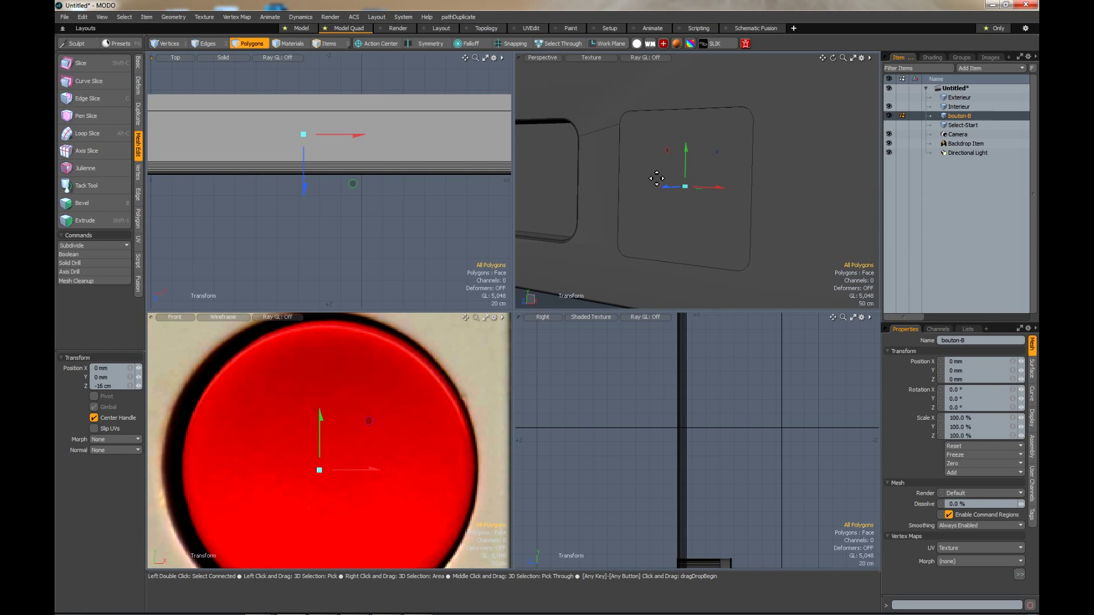
scroll(367, 186, down, 3)
key(q)
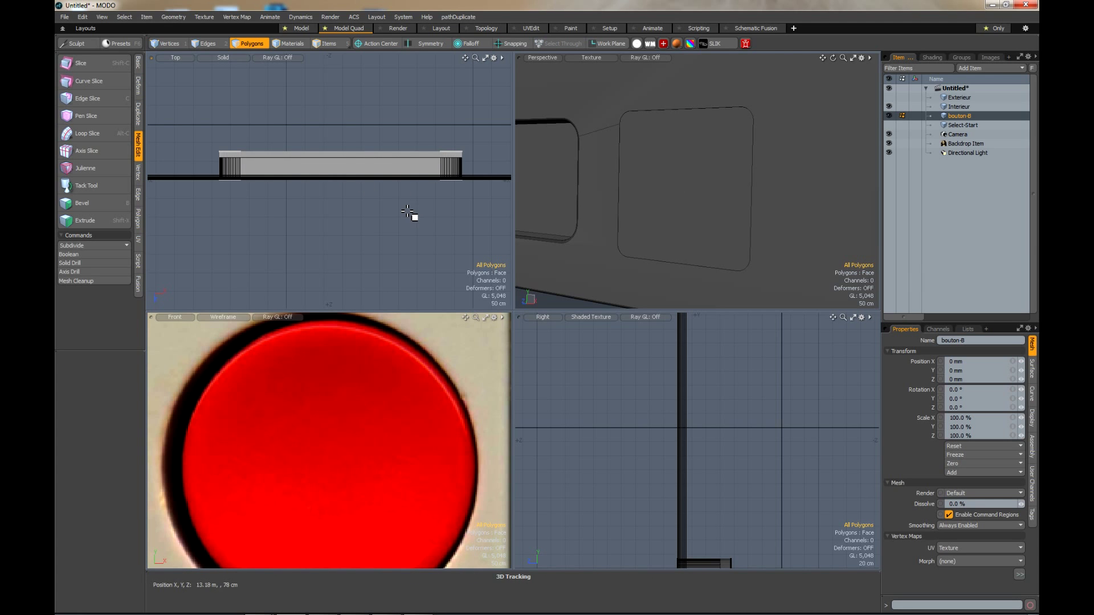
Scale bouton-B to 96.5 % in X and Y to leave a thin gap around it in the cutout.
key(y)
scroll(388, 414, down, 3)
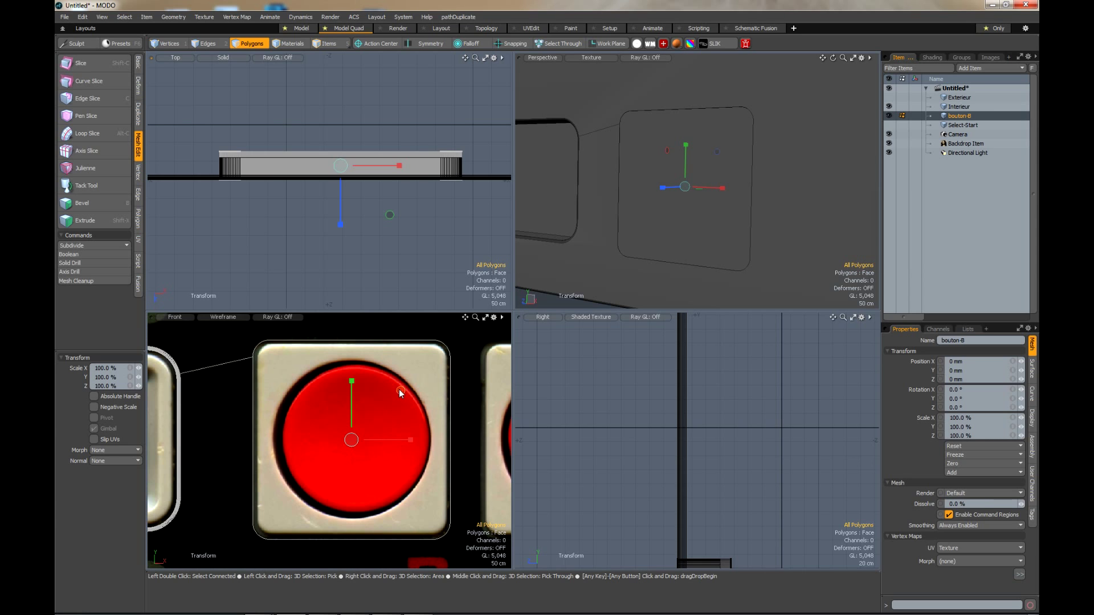
drag(400, 389, 400, 391)
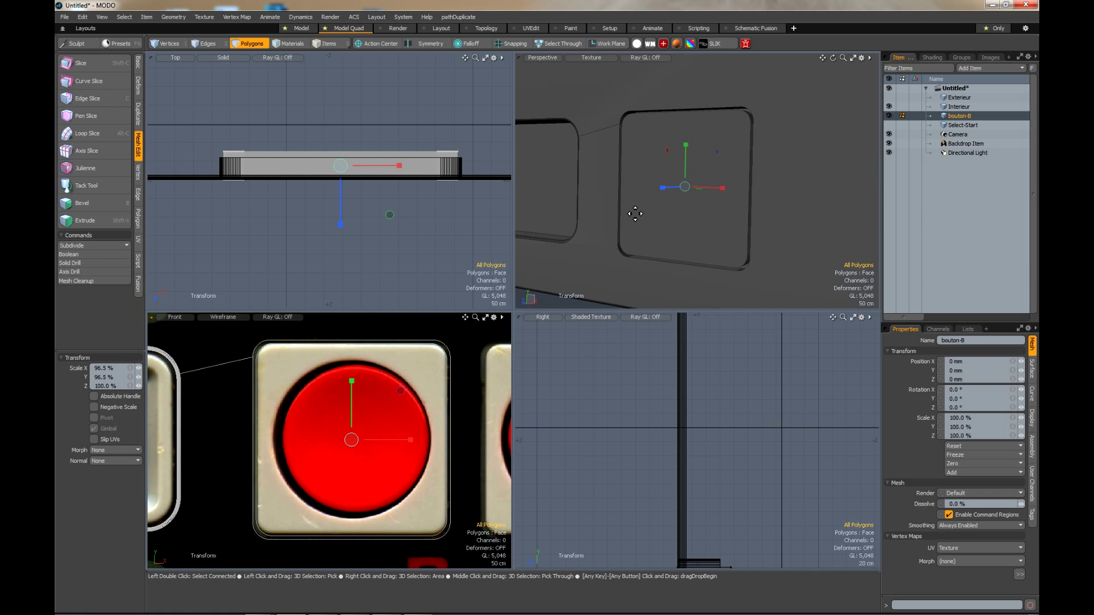
scroll(750, 116, up, 3)
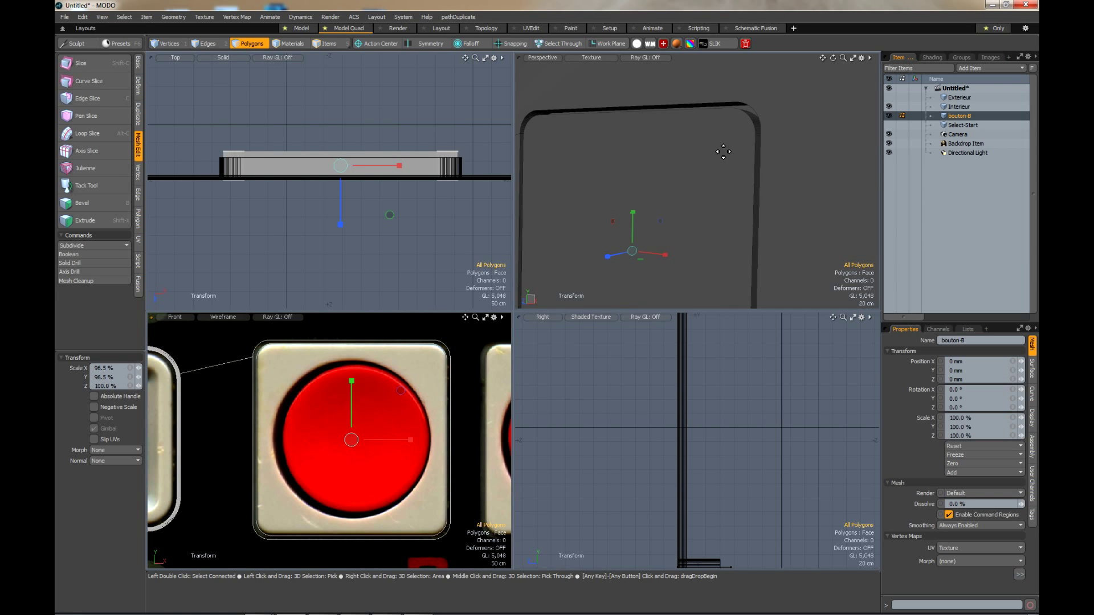
key(q)
Bevel the front edge loop of bouton-B with a 12.2 cm inset, round level 6 and Round edge shape.
scroll(754, 91, up, 3)
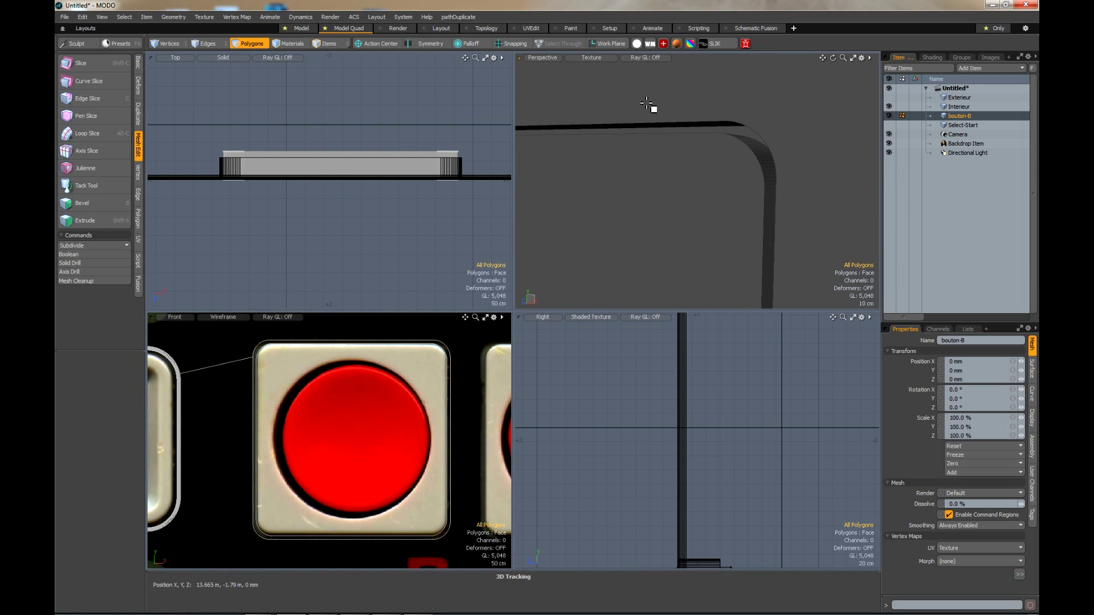
click(203, 45)
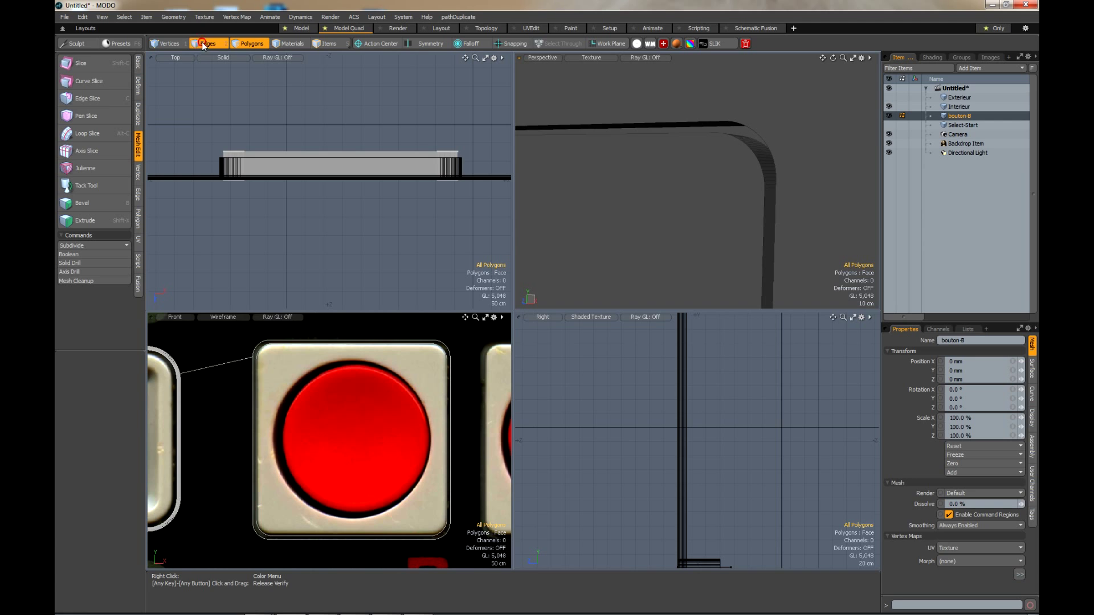
double_click(697, 135)
scroll(724, 181, down, 4)
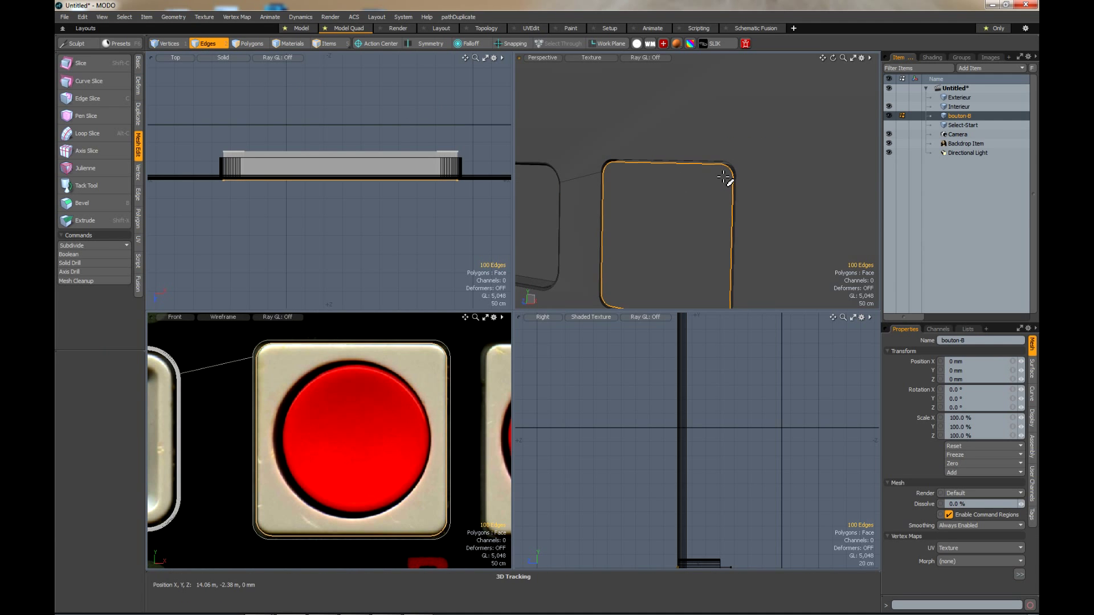
scroll(725, 178, up, 4)
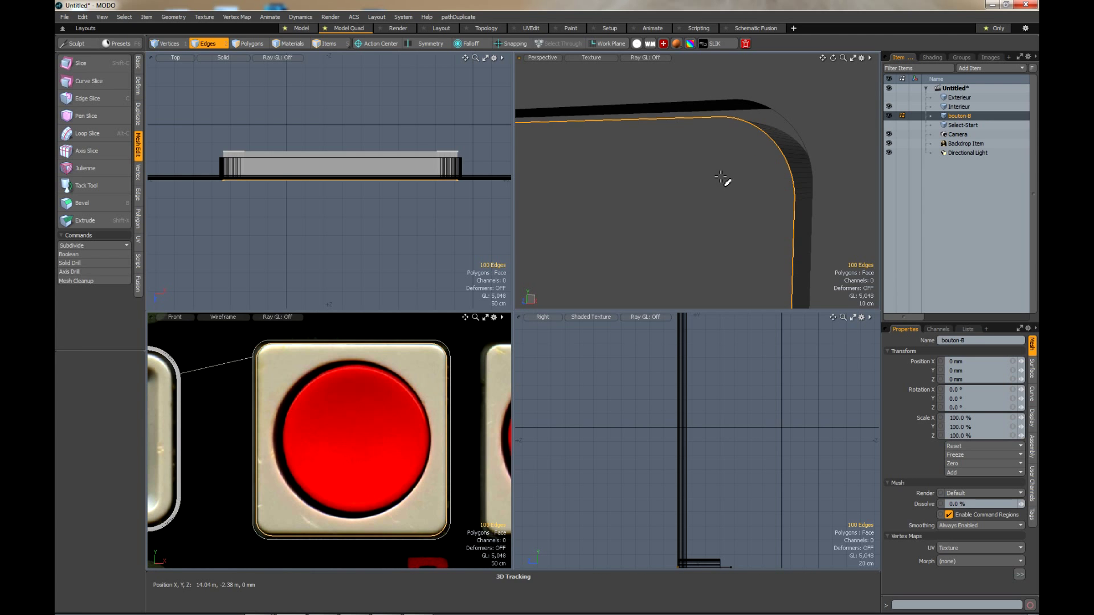
key(b)
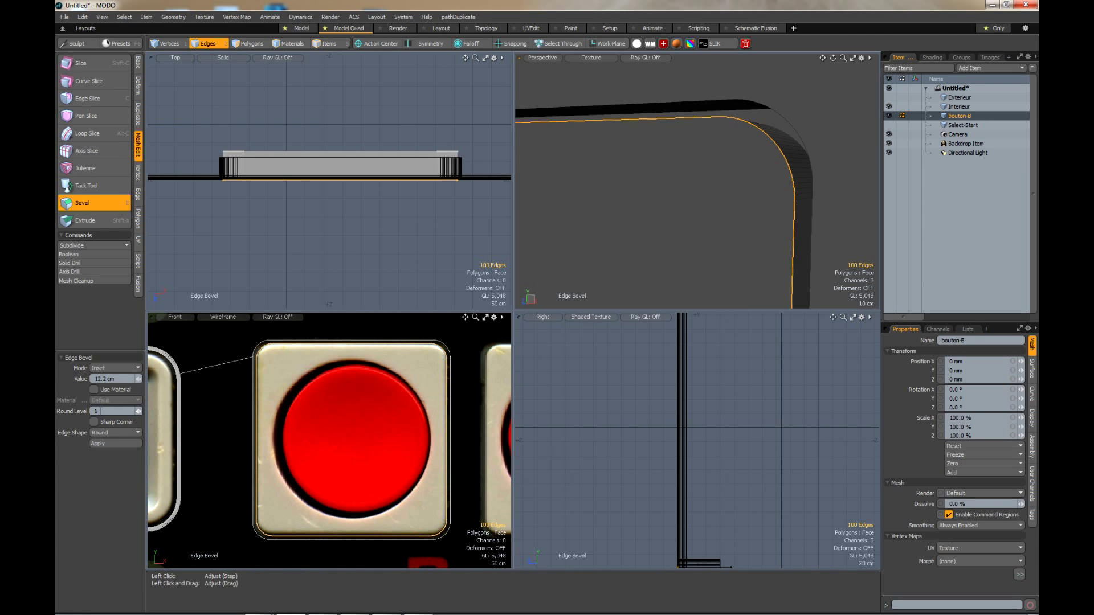
click(114, 444)
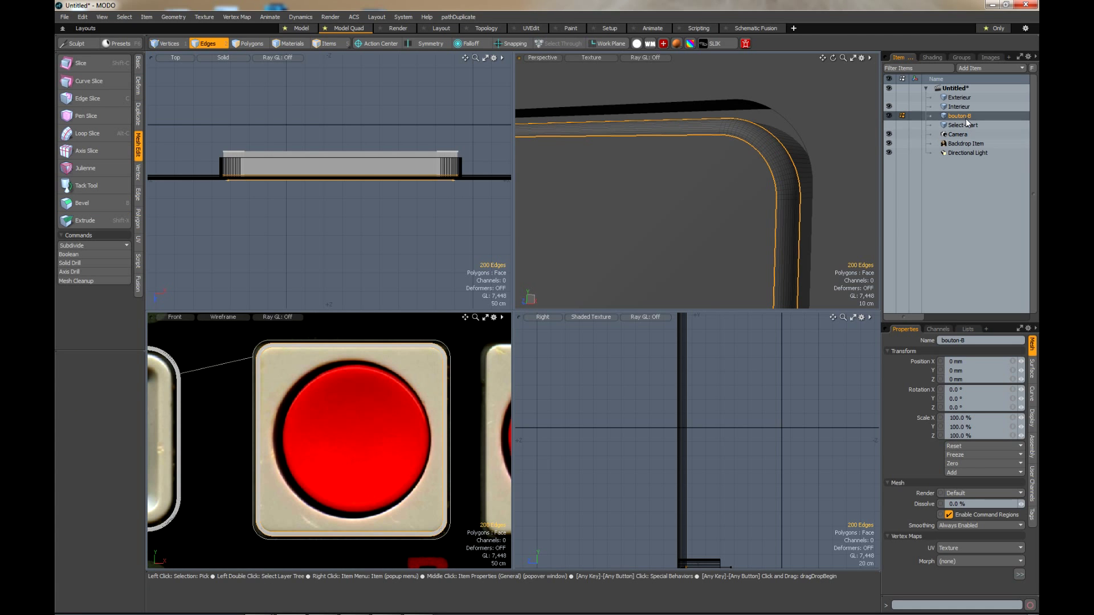
In the Interieur mesh, select the boundary edges and reduce the selection to only the front edge loop of the B-button cutout.
click(959, 105)
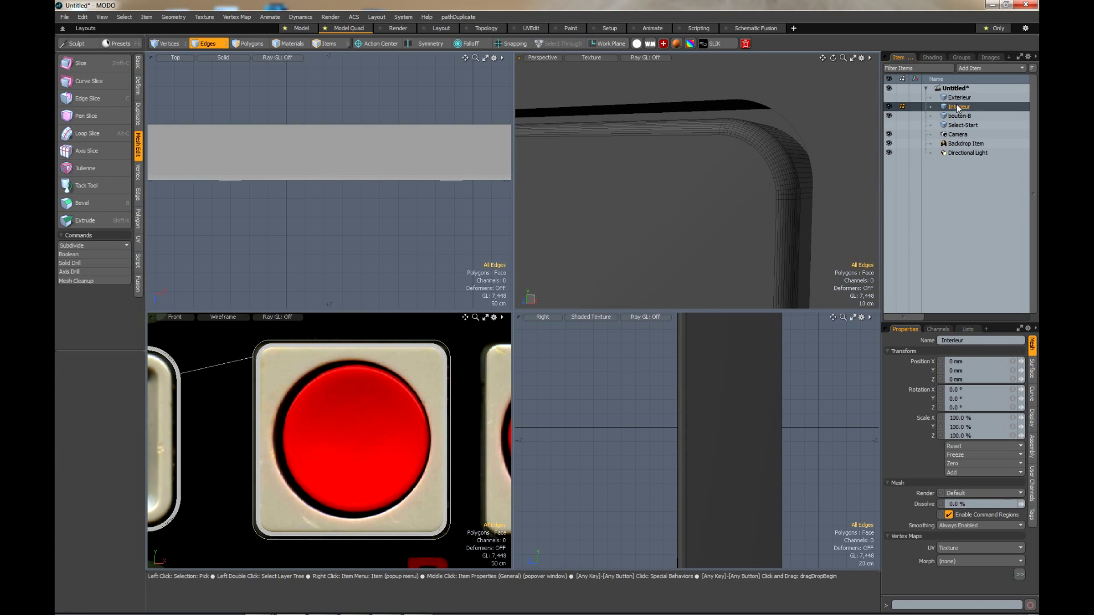
double_click(698, 105)
scroll(704, 107, down, 5)
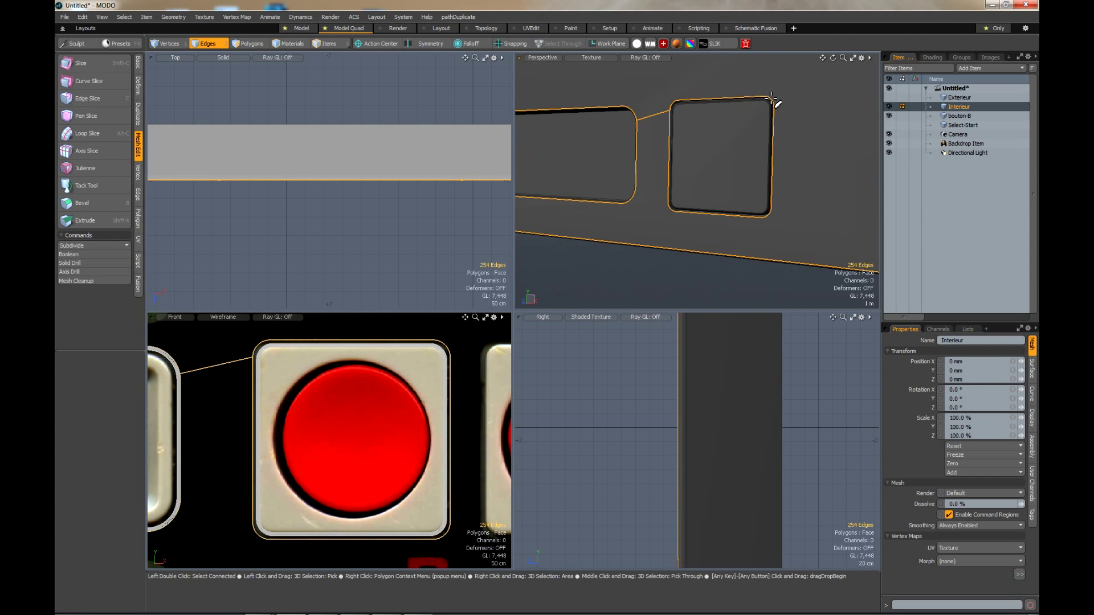
scroll(706, 106, down, 2)
scroll(666, 94, up, 4)
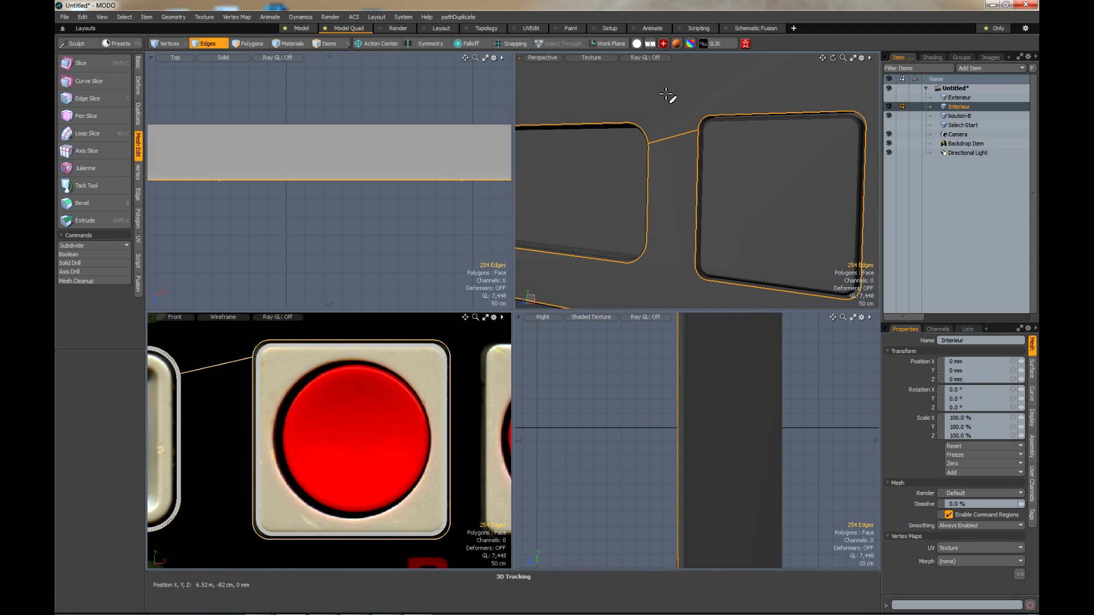
scroll(666, 94, down, 2)
scroll(666, 93, down, 5)
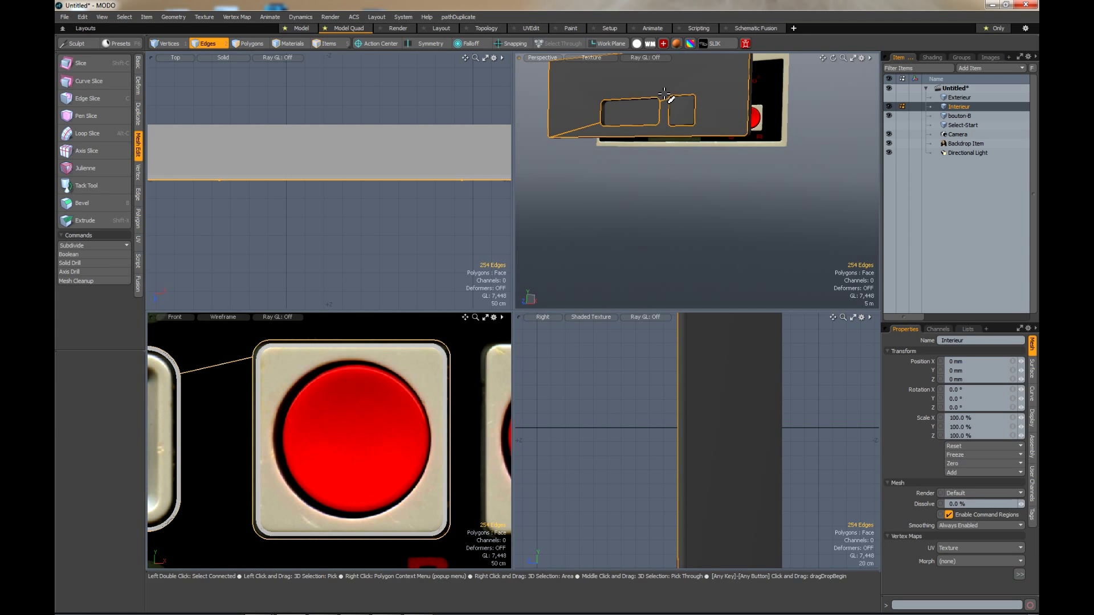
drag(824, 59, 838, 123)
key(ctrl)
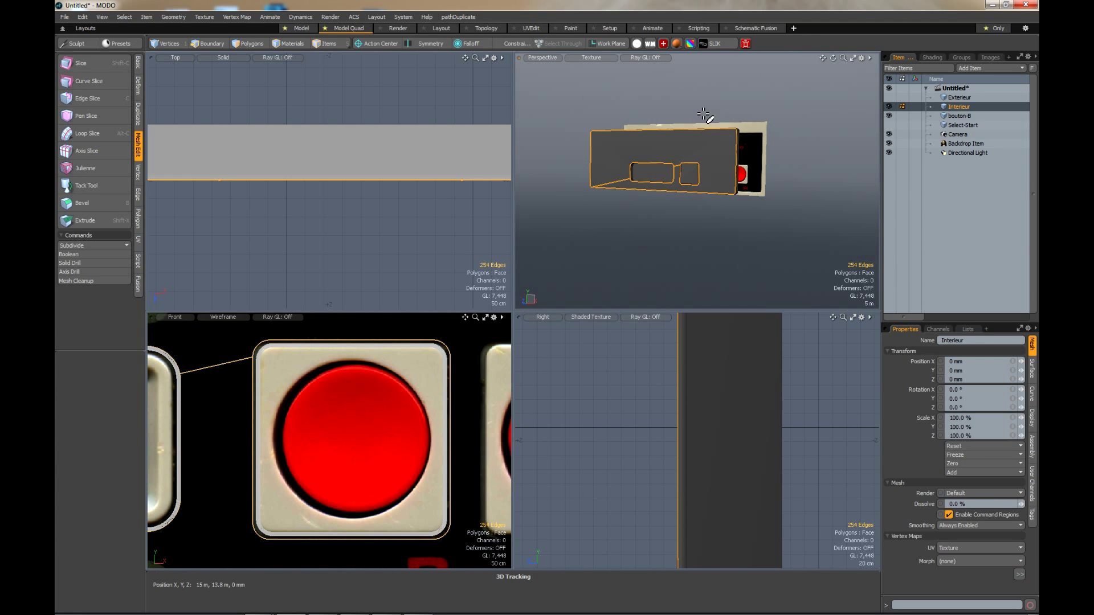
ctrl+right_drag(713, 127, 750, 250)
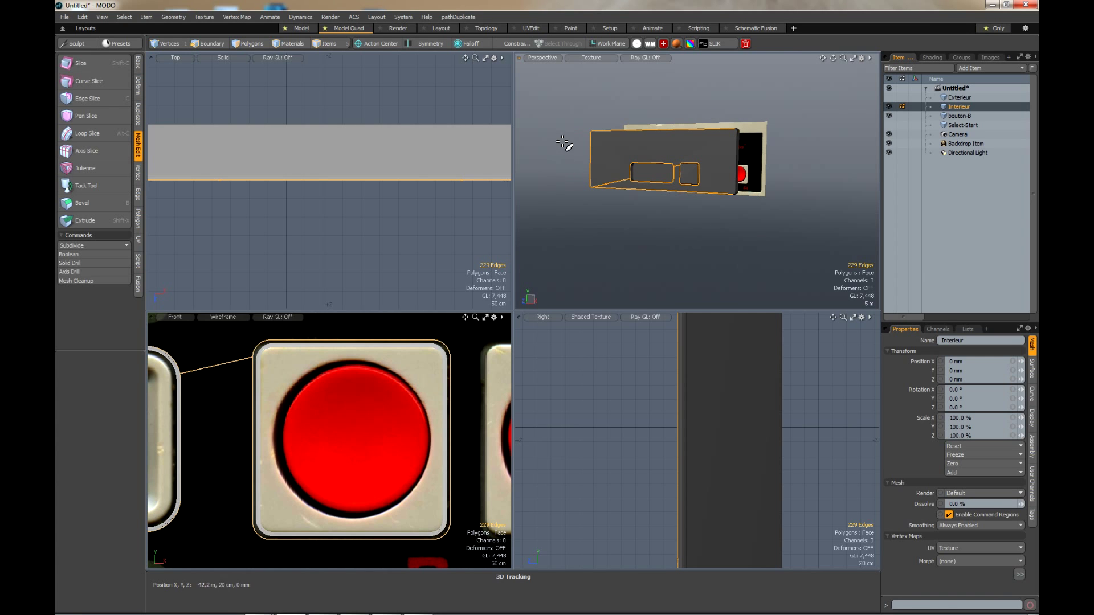
ctrl+right_drag(571, 109, 684, 230)
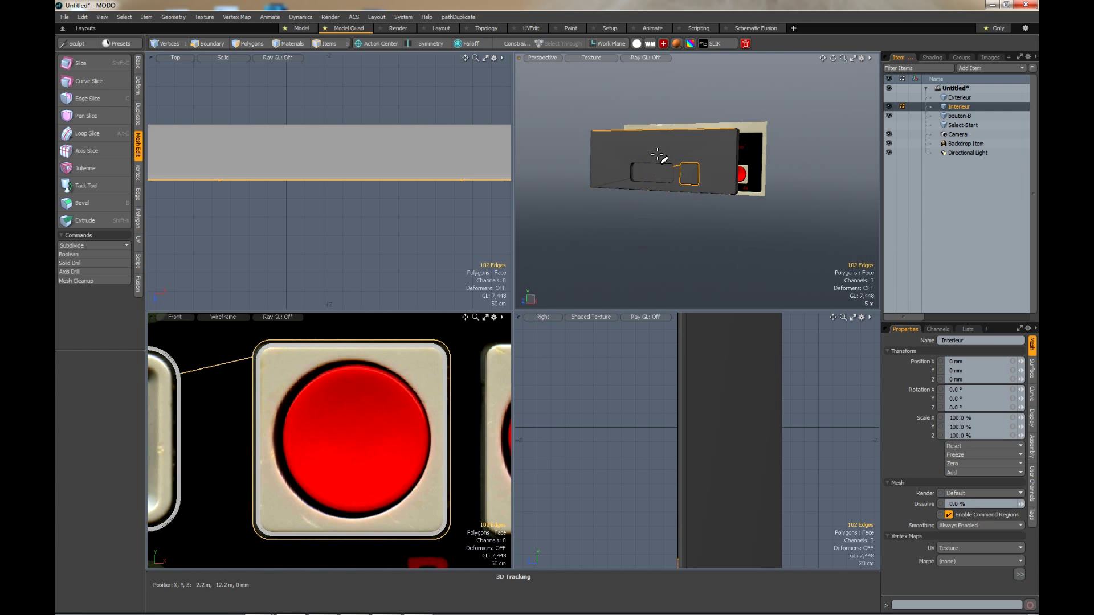
ctrl+click(659, 129)
scroll(670, 181, up, 3)
ctrl+click(700, 135)
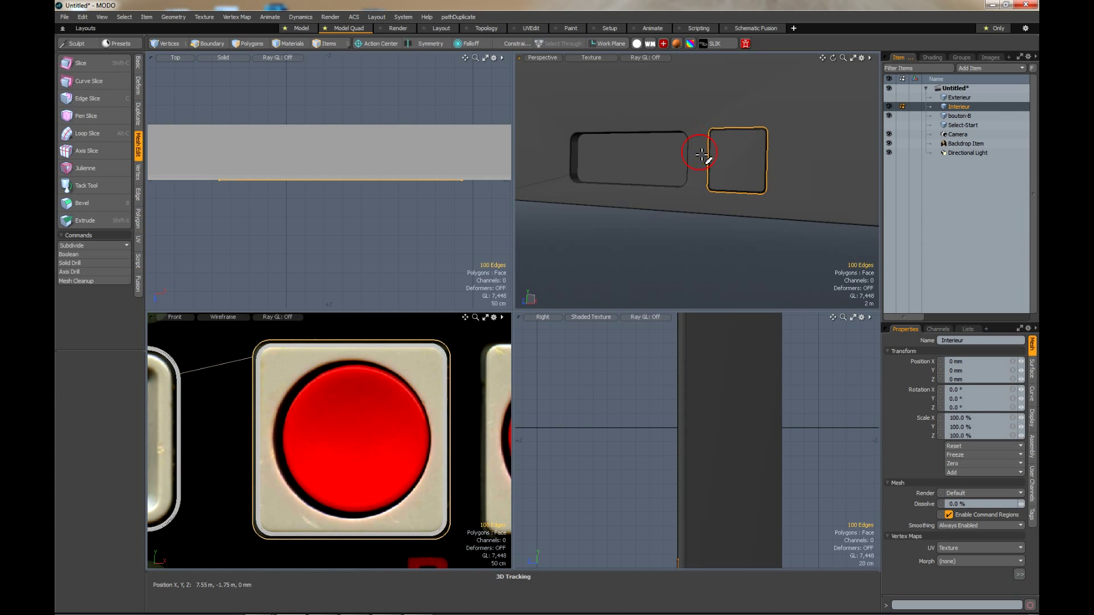
Bevel the B cutout's front edge loop with a 12.2 cm inset, round level 6 and Round edge shape, and clear the selection.
scroll(702, 155, up, 5)
scroll(810, 85, up, 4)
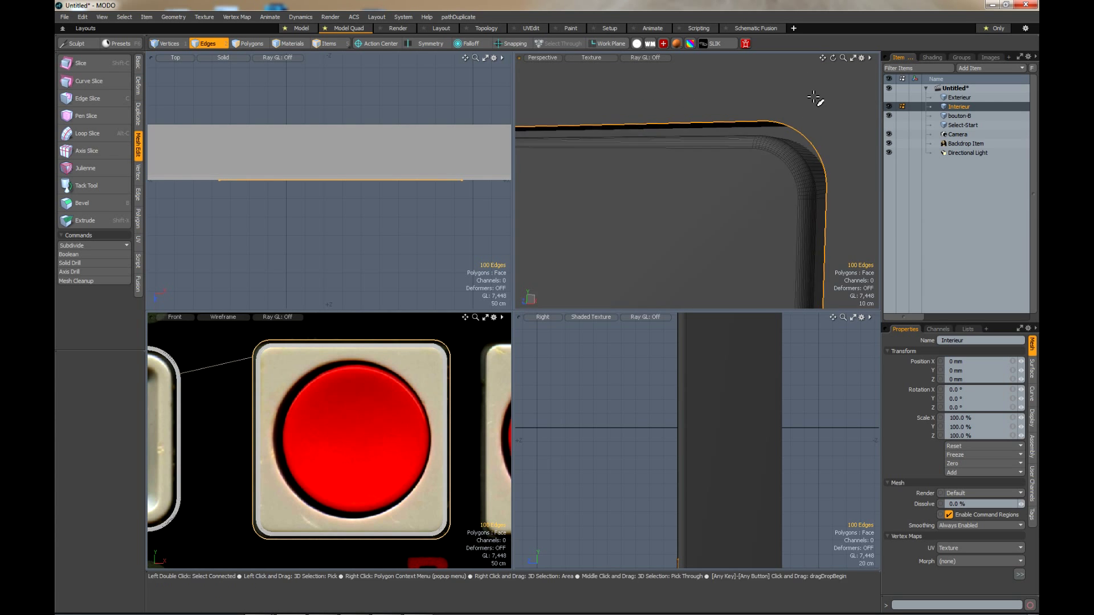
scroll(815, 98, up, 1)
key(b)
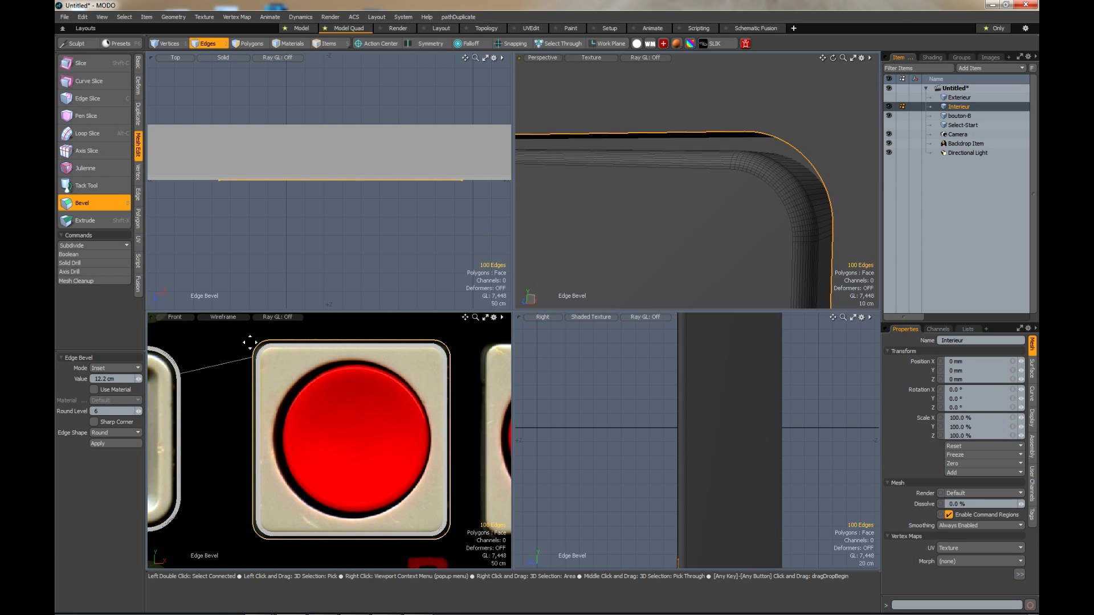
click(114, 443)
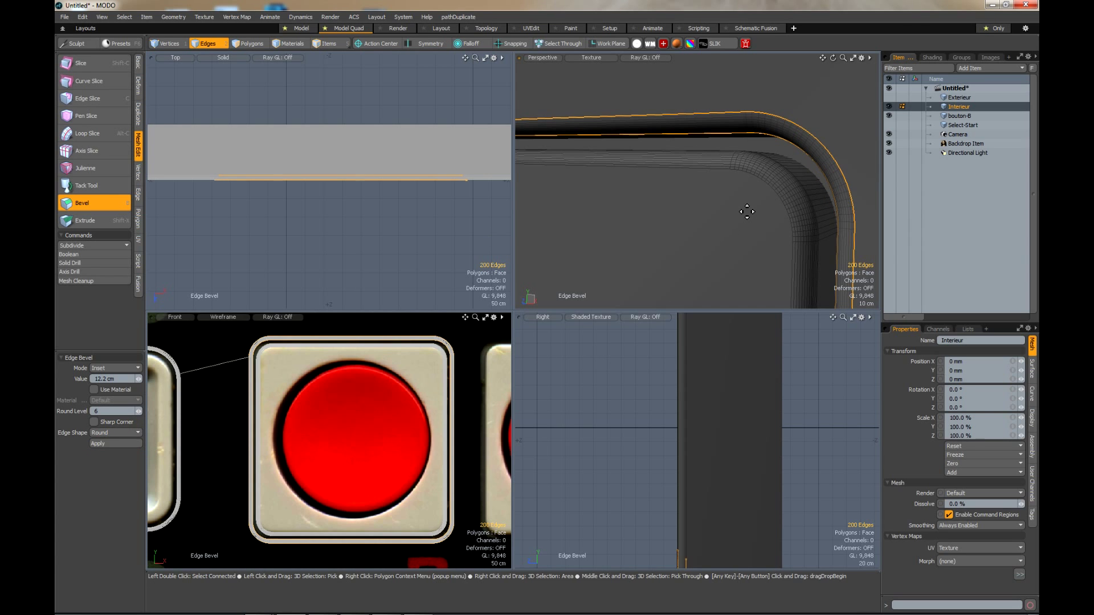
key(space)
click(711, 212)
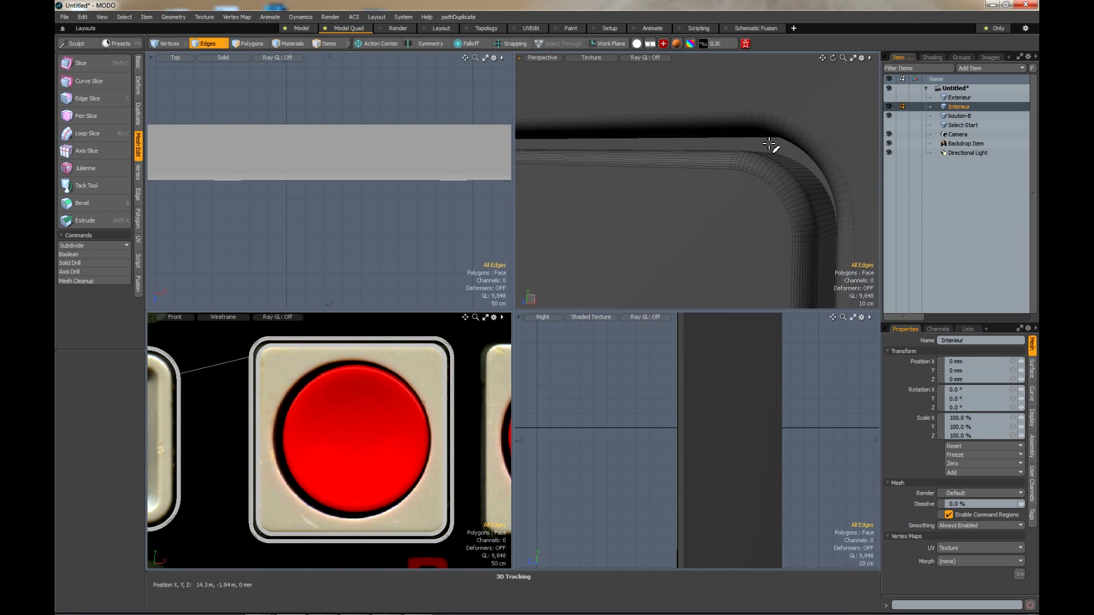
Preview-render the model and compare the bevelled B-button surround with the NES controller reference photo in the browser.
scroll(763, 149, down, 5)
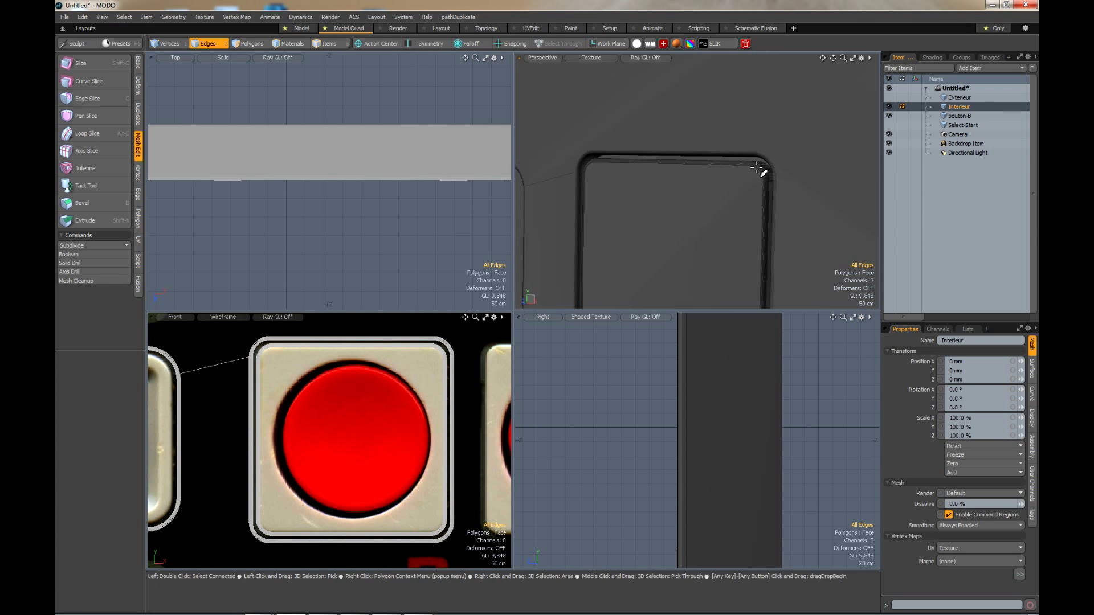
scroll(737, 222, up, 2)
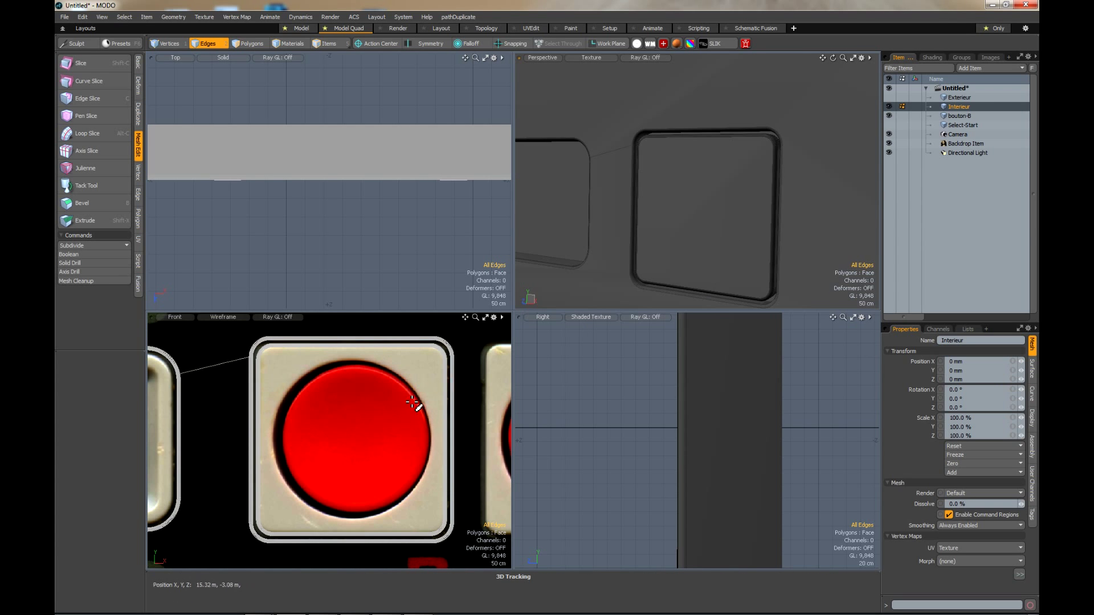
click(397, 28)
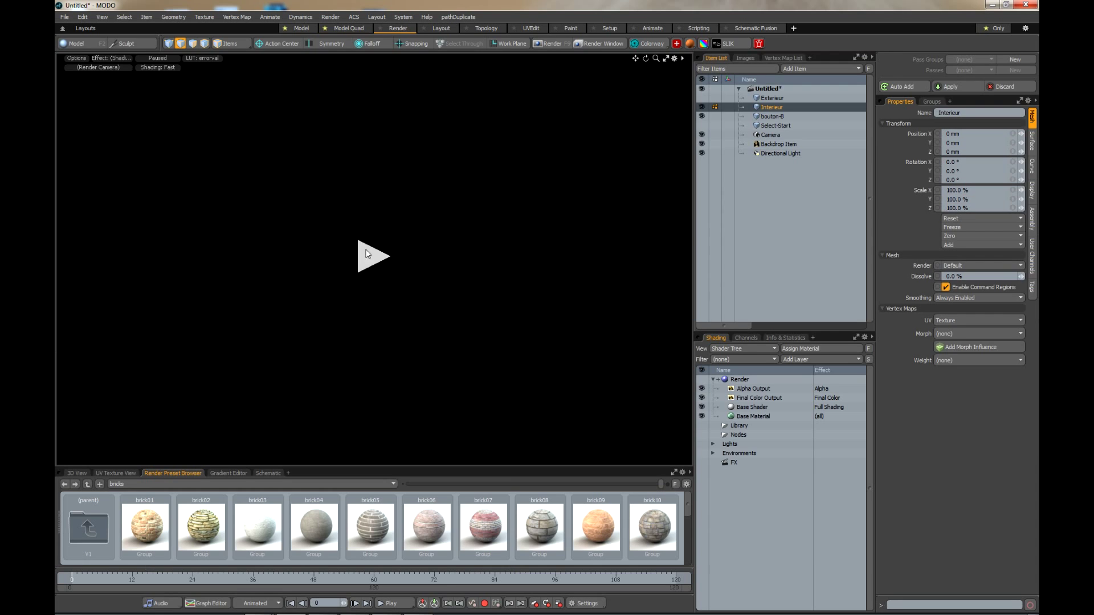
click(372, 259)
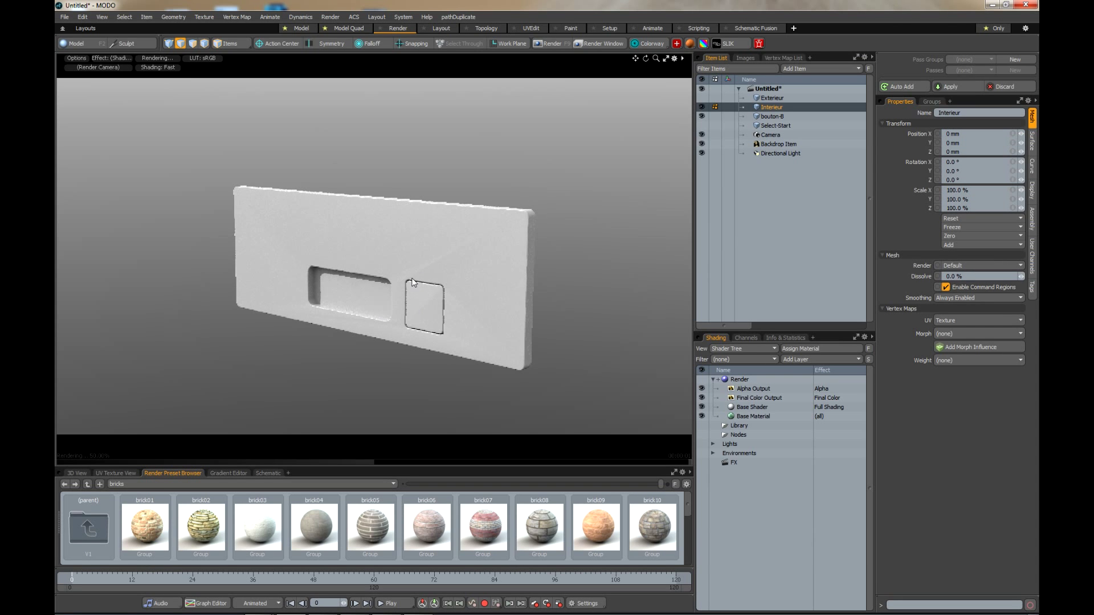
drag(1038, 5, 669, 0)
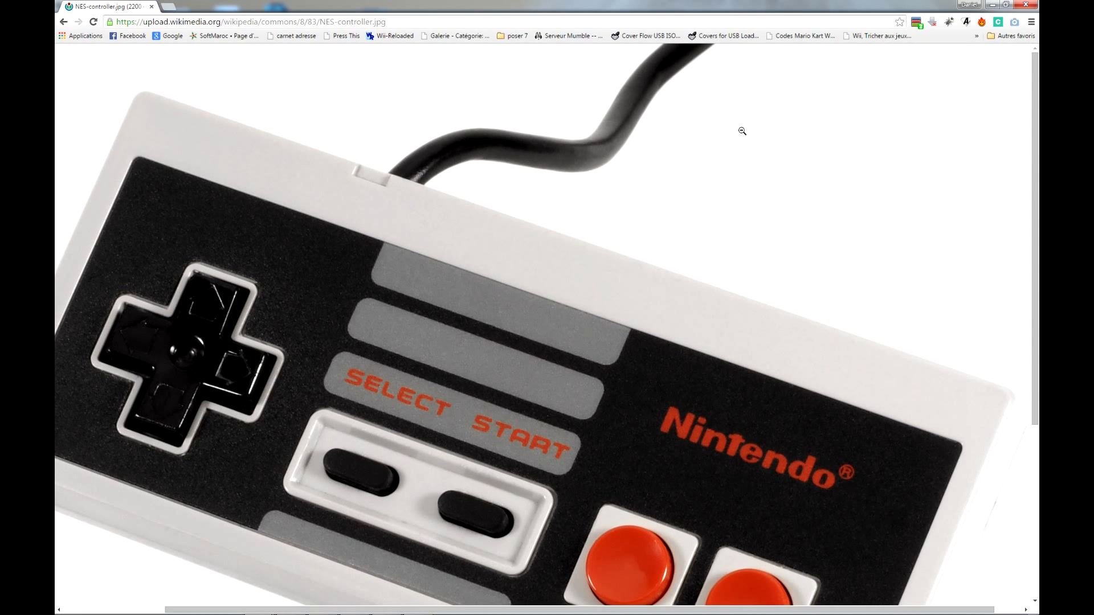
drag(673, 4, 1039, 128)
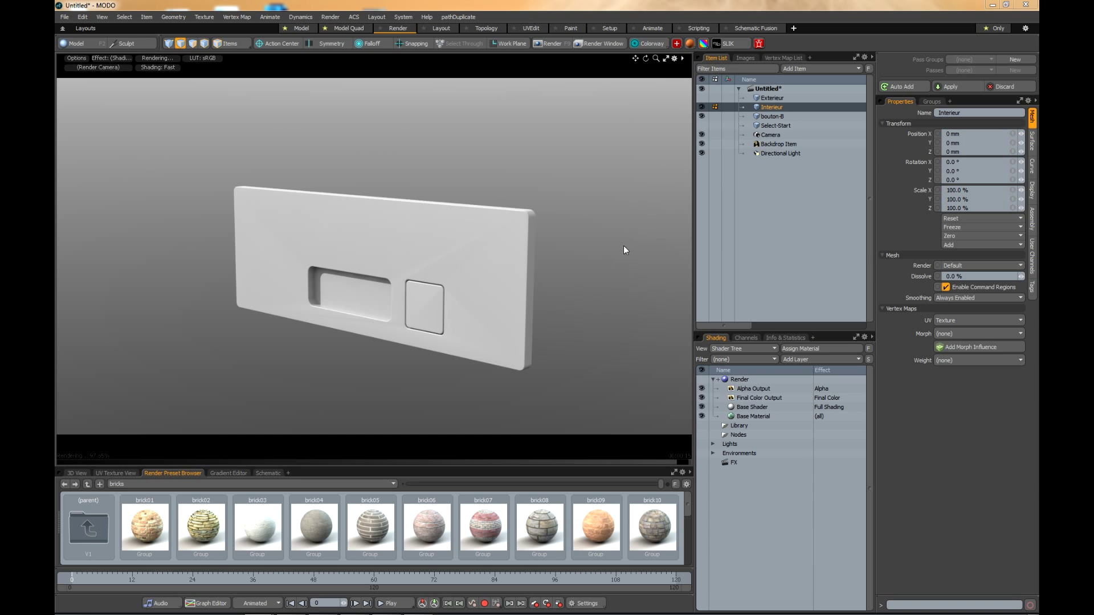
Return to the four-view modelling layout, maximise the front view on the B button and show the Select-Start and Exterieur meshes.
click(341, 29)
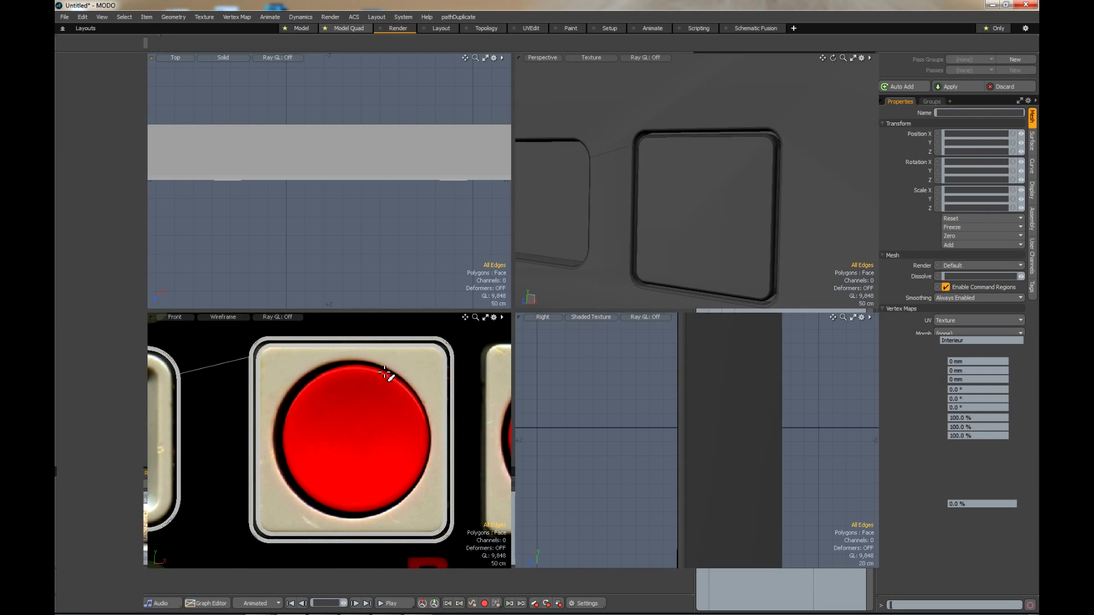
click(486, 317)
scroll(605, 287, up, 2)
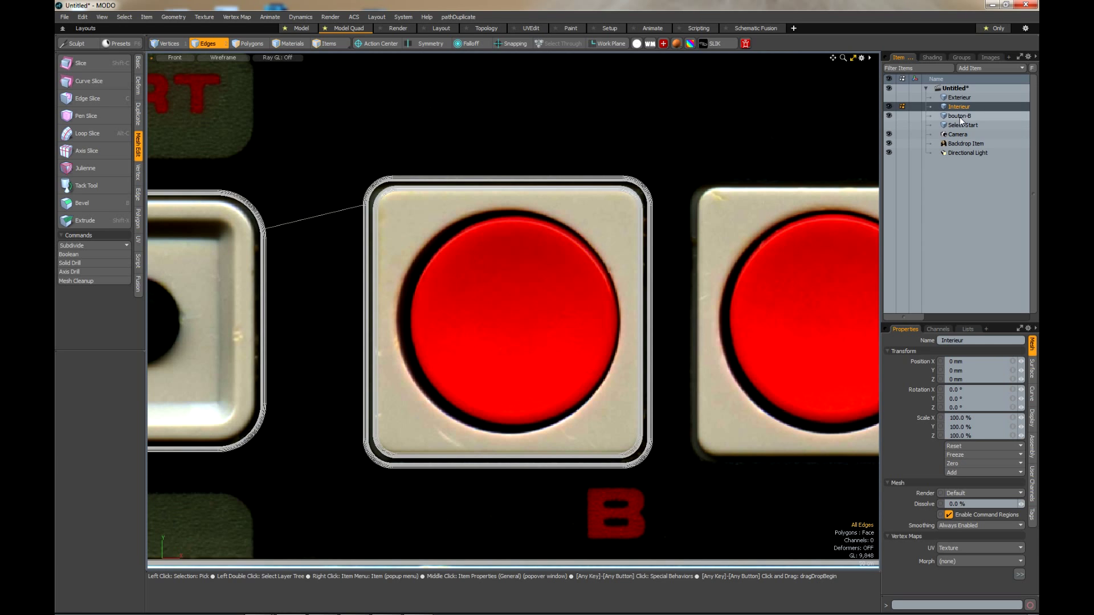
click(891, 125)
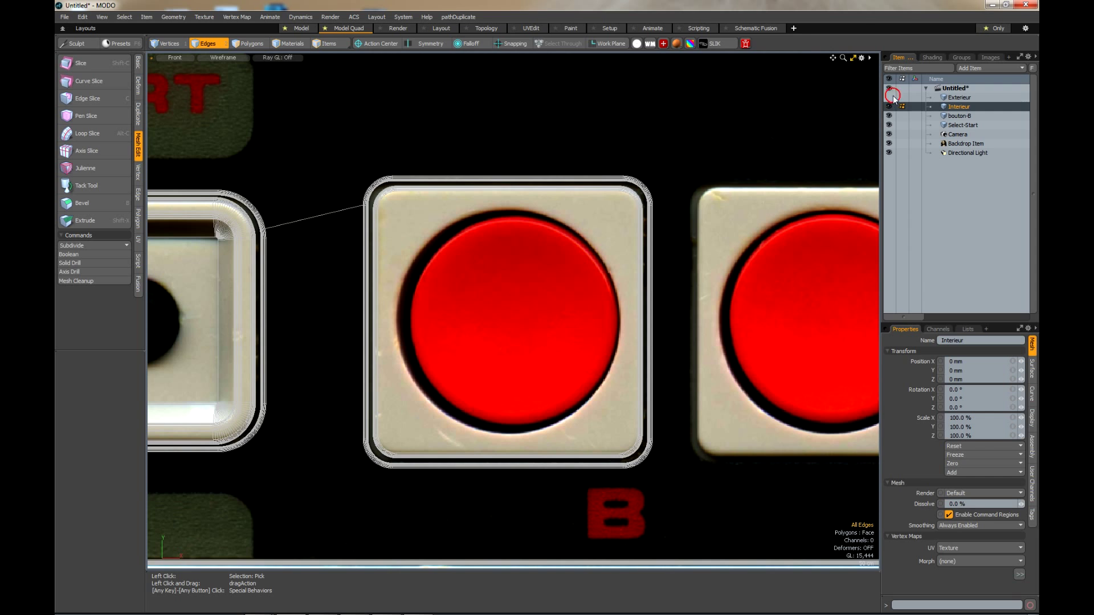
scroll(490, 235, down, 4)
scroll(522, 215, up, 4)
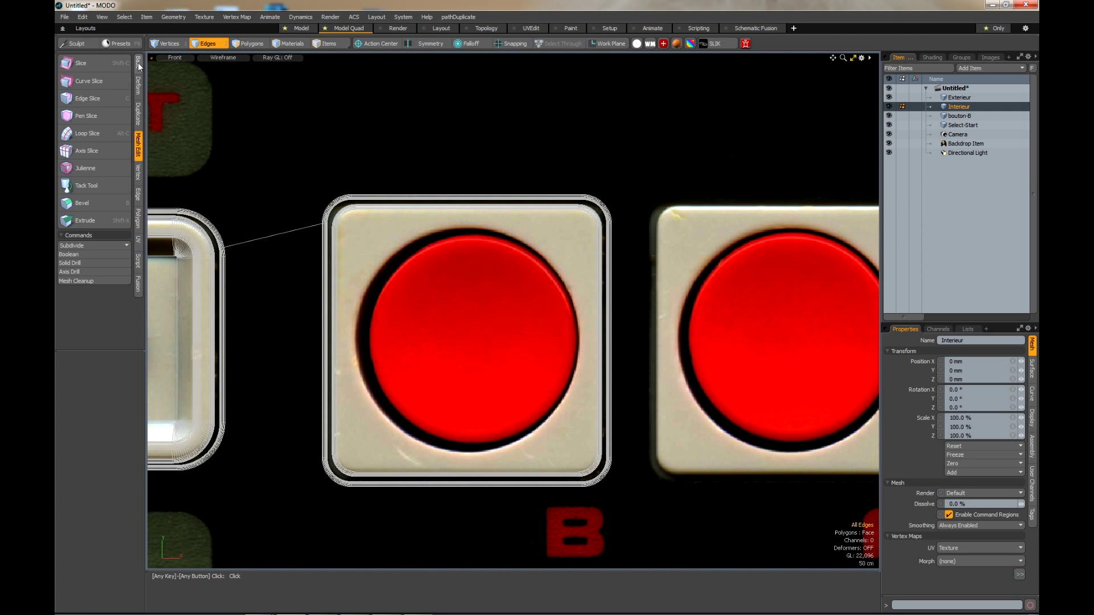
Create a new mesh item and draw a flat Z-axis cylinder over the red B button, with radii about 2.1 m by 1.96 m.
click(138, 63)
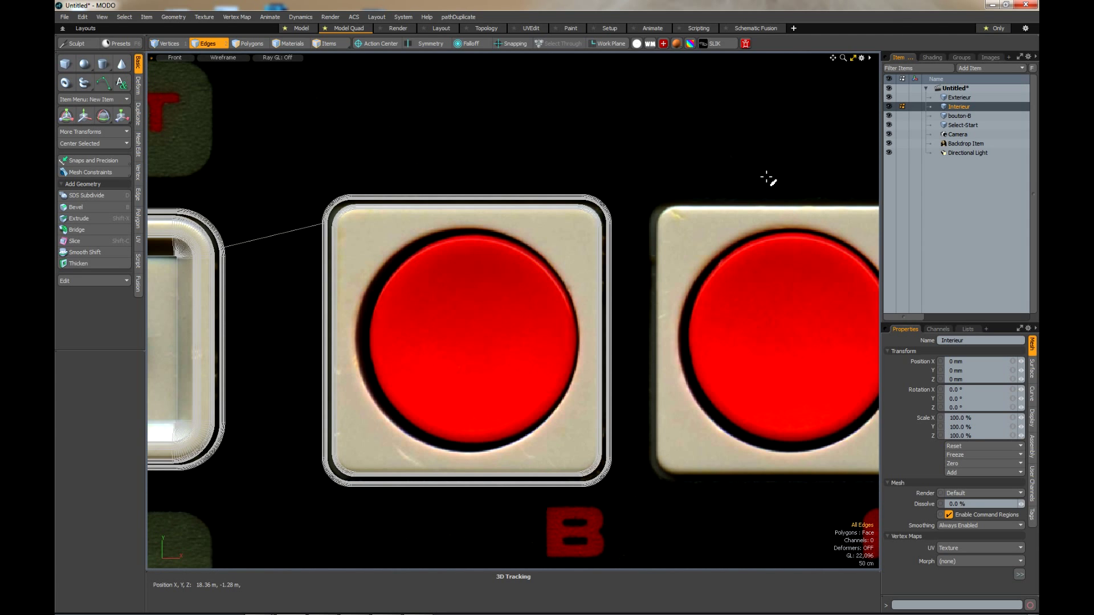
key(n)
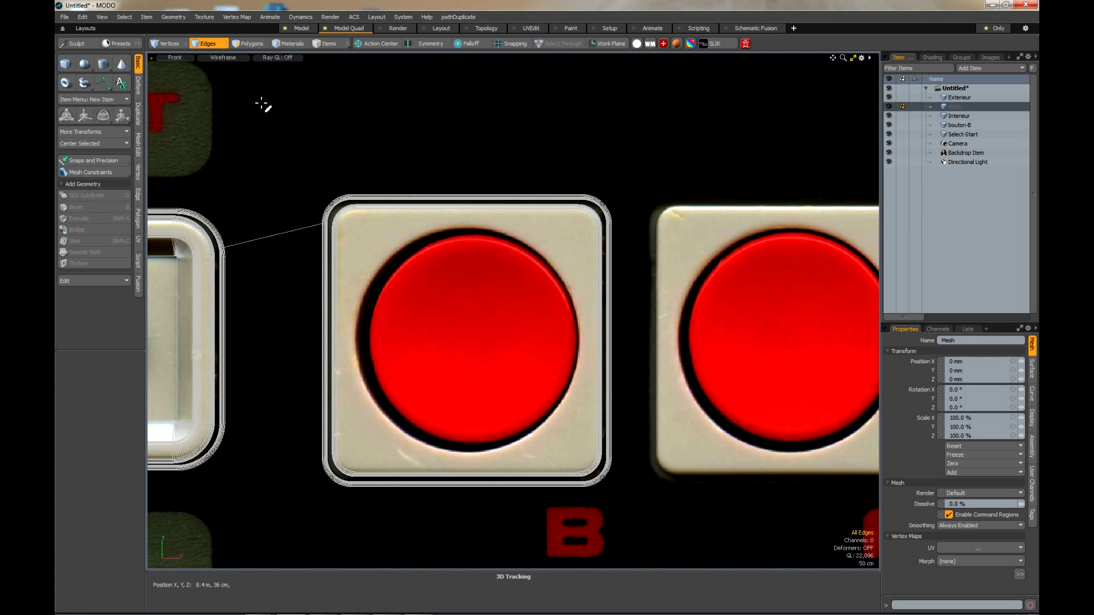
click(103, 65)
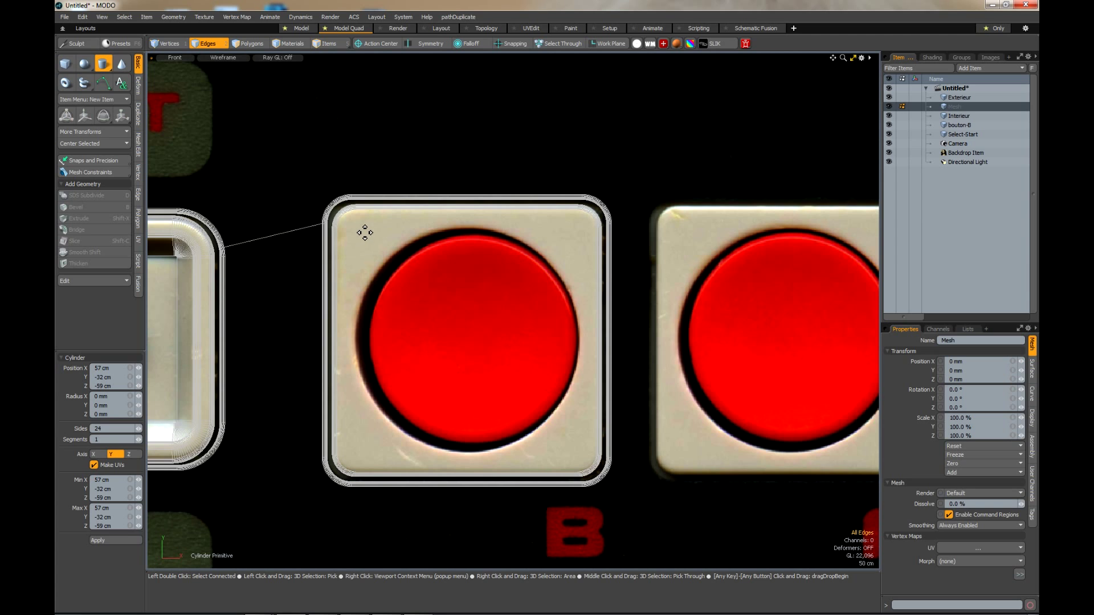
drag(364, 233, 268, 143)
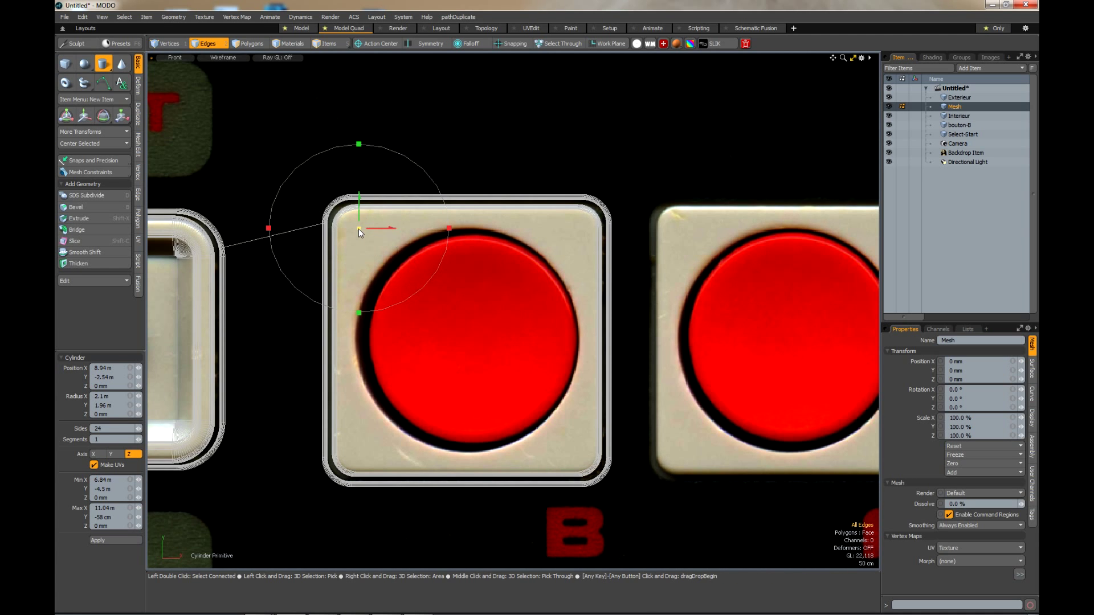
drag(360, 229, 466, 344)
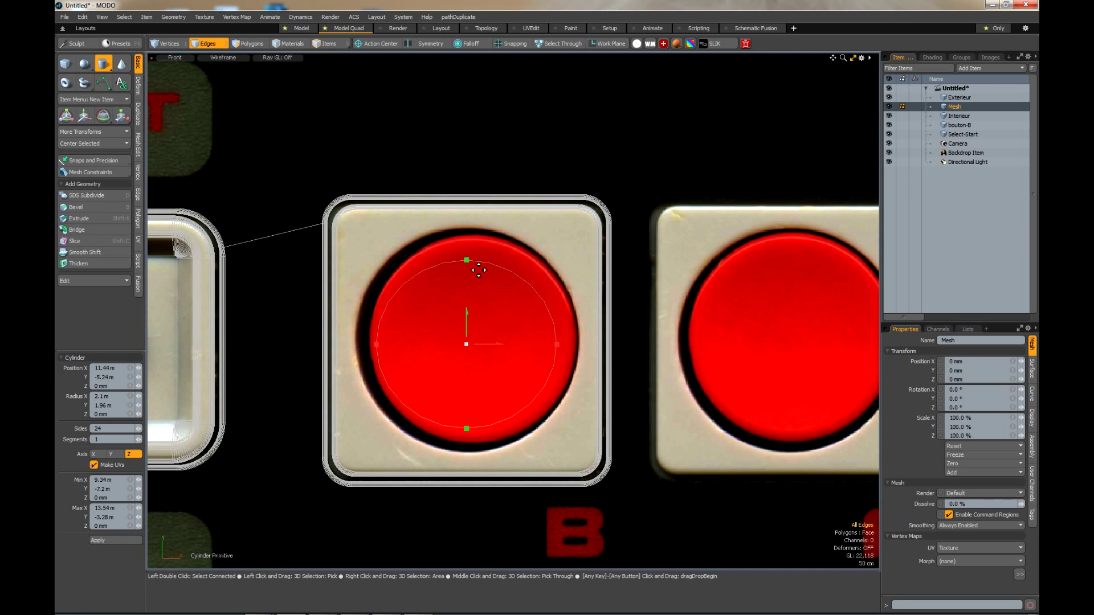
Fit the disc to the B button's circular outline by moving its centre to Y -5.14 m and setting both X and Y radii to 2.6 m.
drag(466, 261, 467, 239)
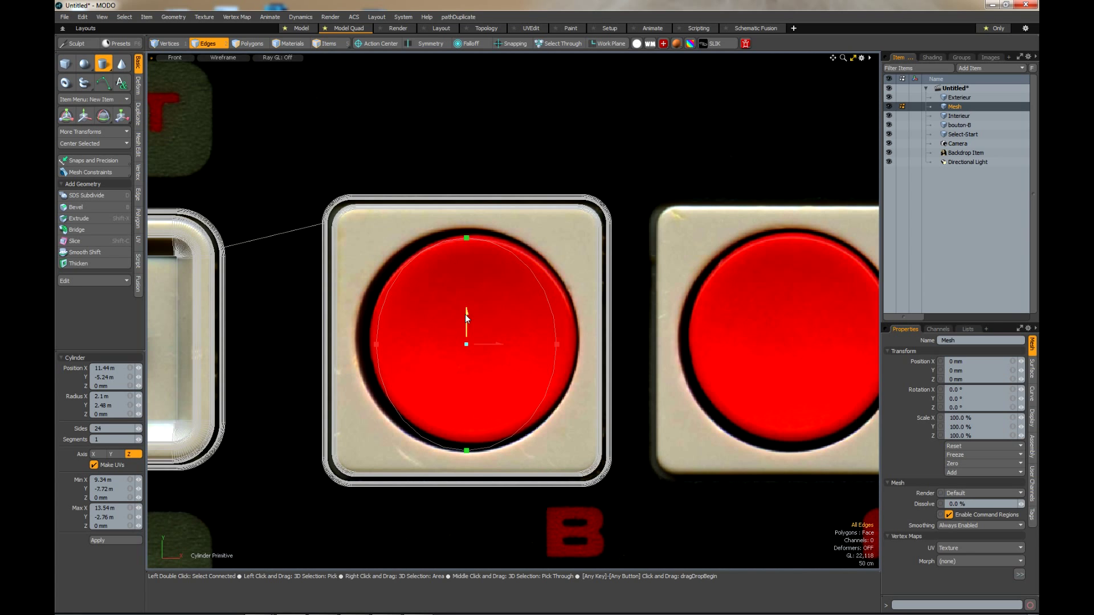
drag(466, 318, 466, 314)
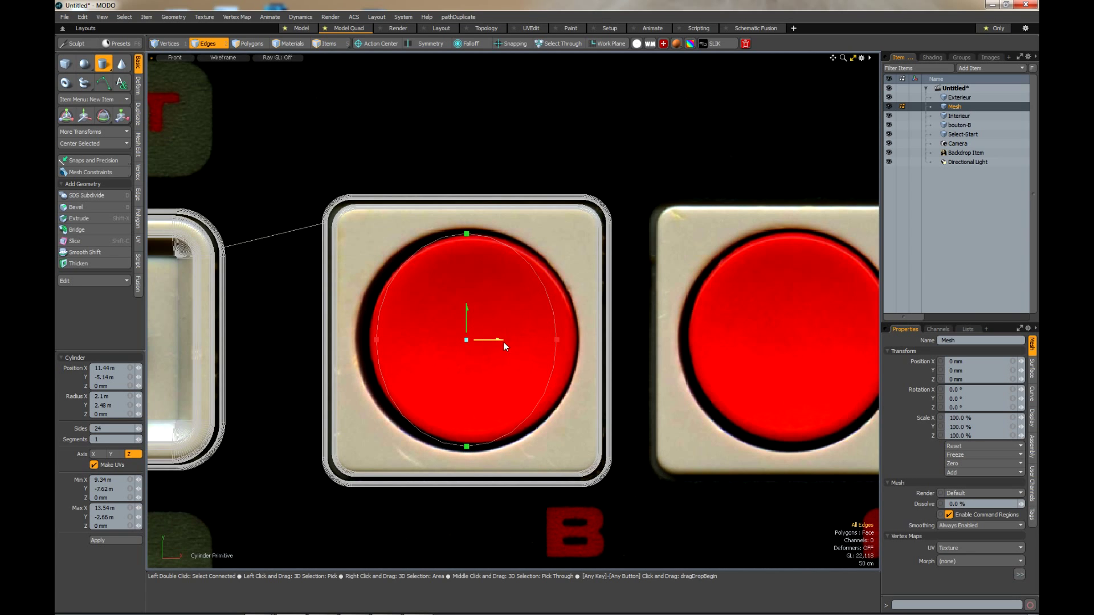
drag(556, 339, 579, 339)
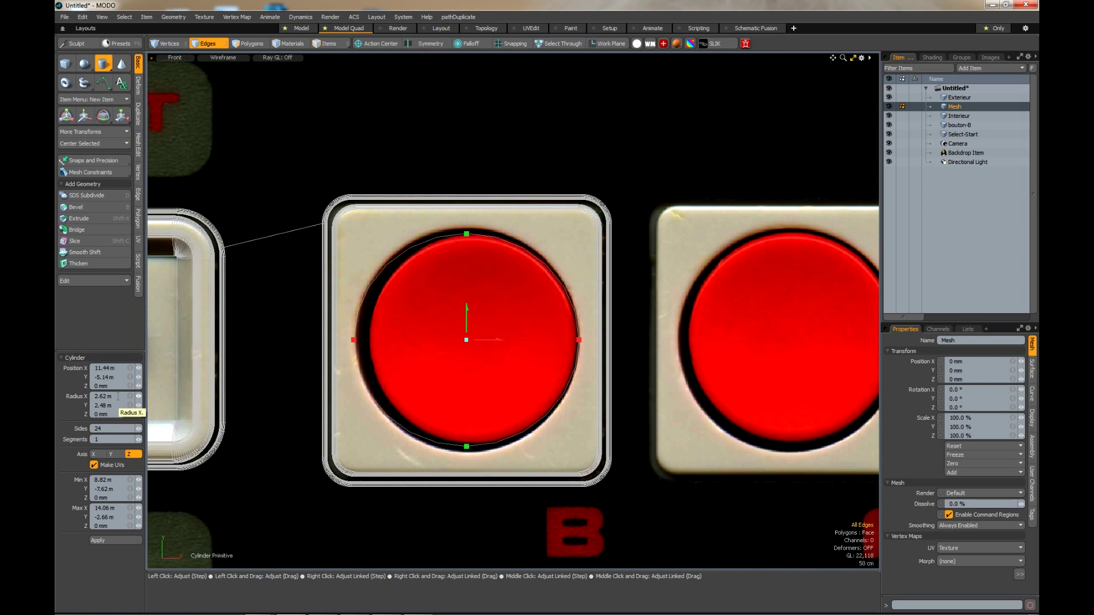
drag(101, 397, 115, 399)
drag(103, 397, 116, 397)
text(m)
drag(100, 405, 123, 404)
key(Return)
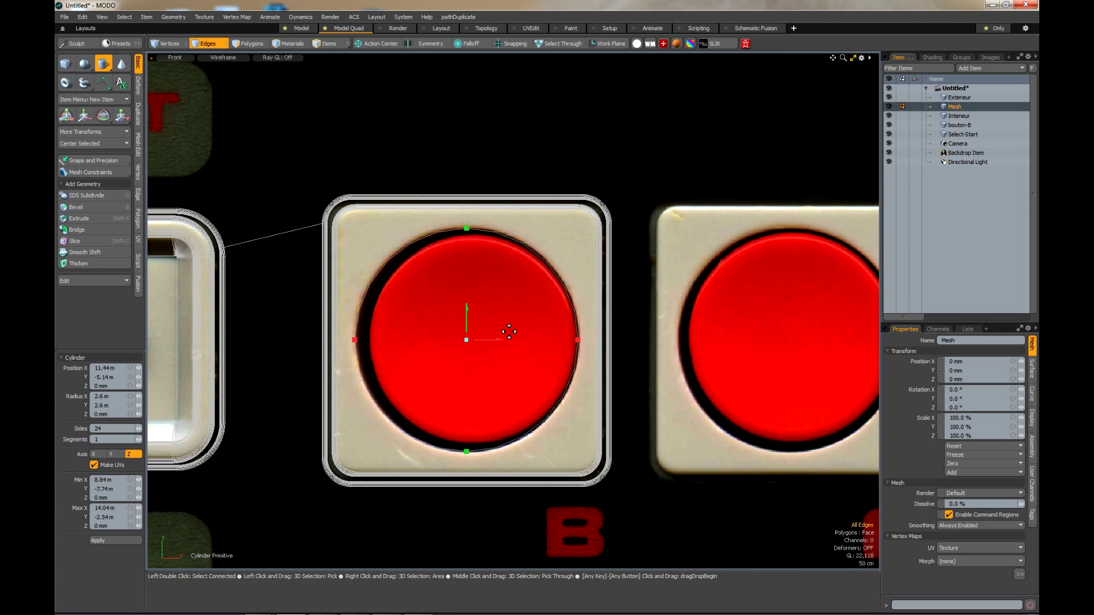
key(space)
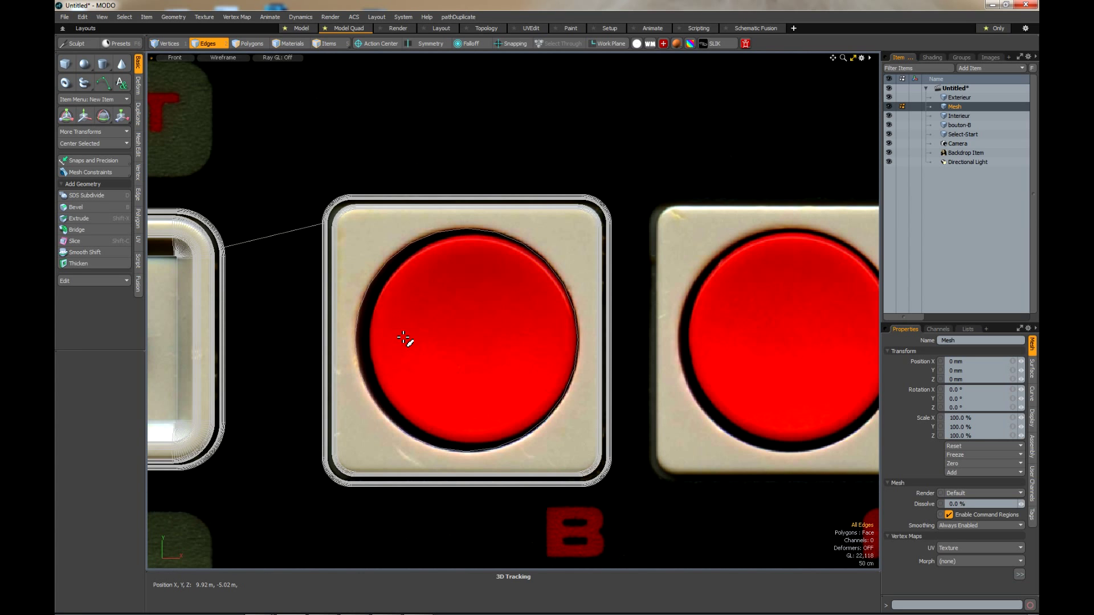
Replace the disc over the B button with a 48-sided cylinder disc using the same centre and 2.6 m radii.
key(ctrl+x)
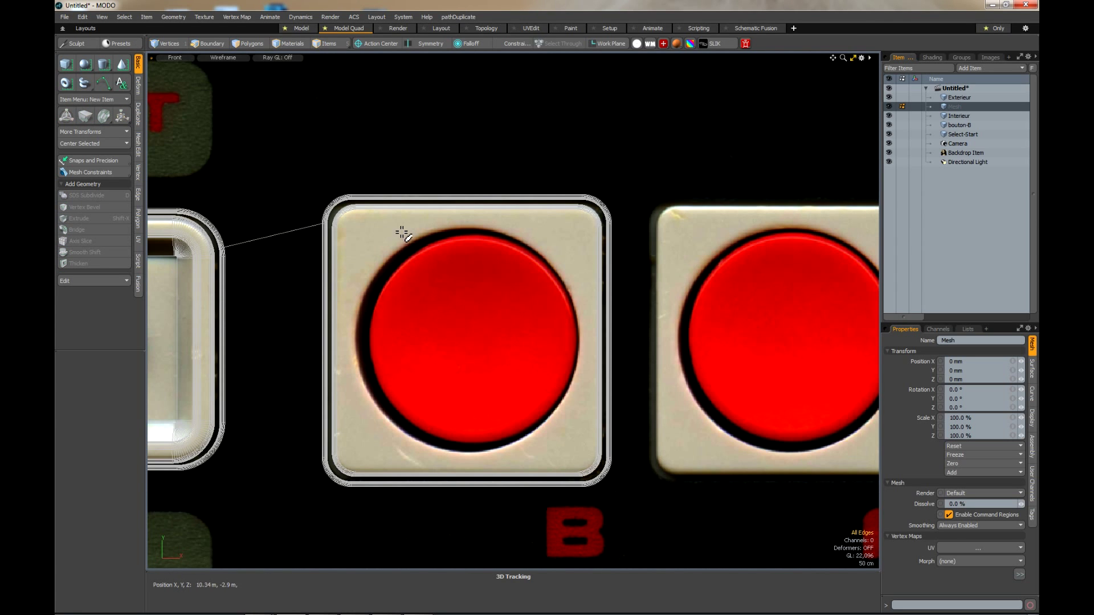
key(2)
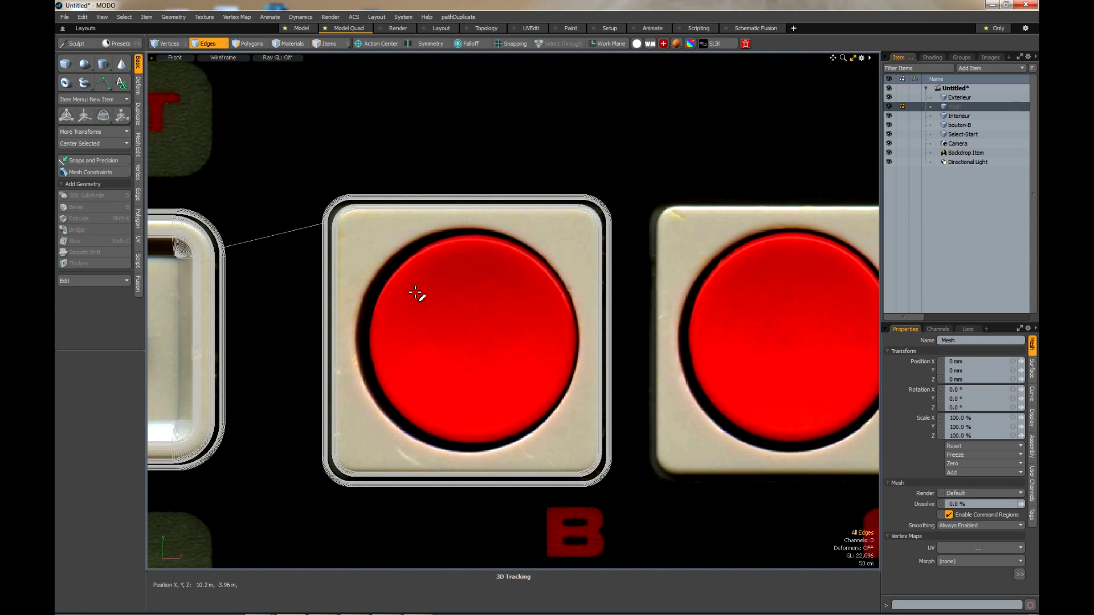
click(103, 64)
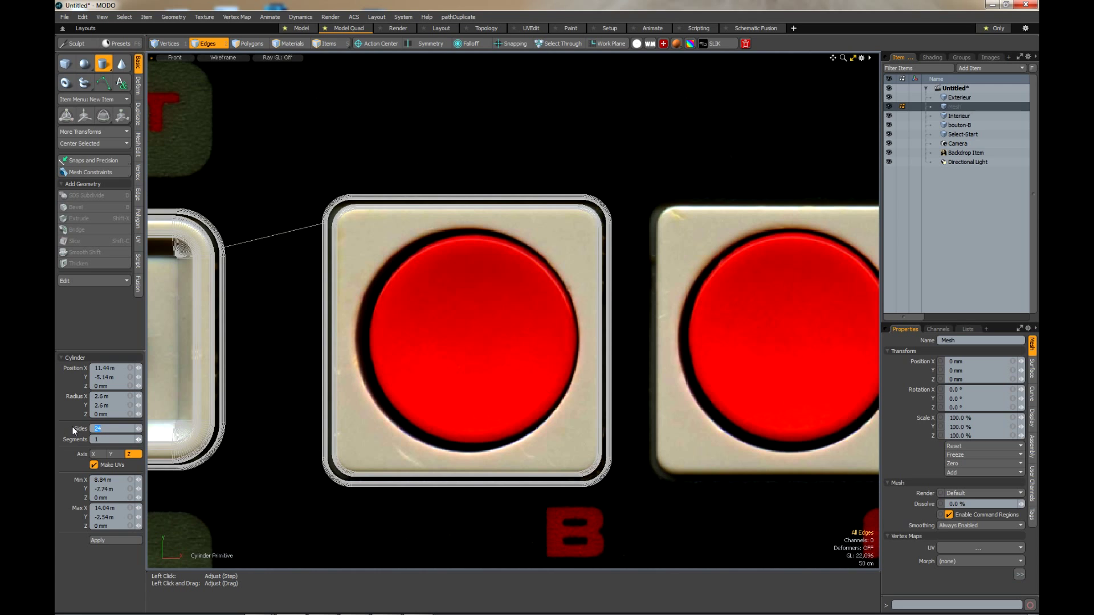
text(48)
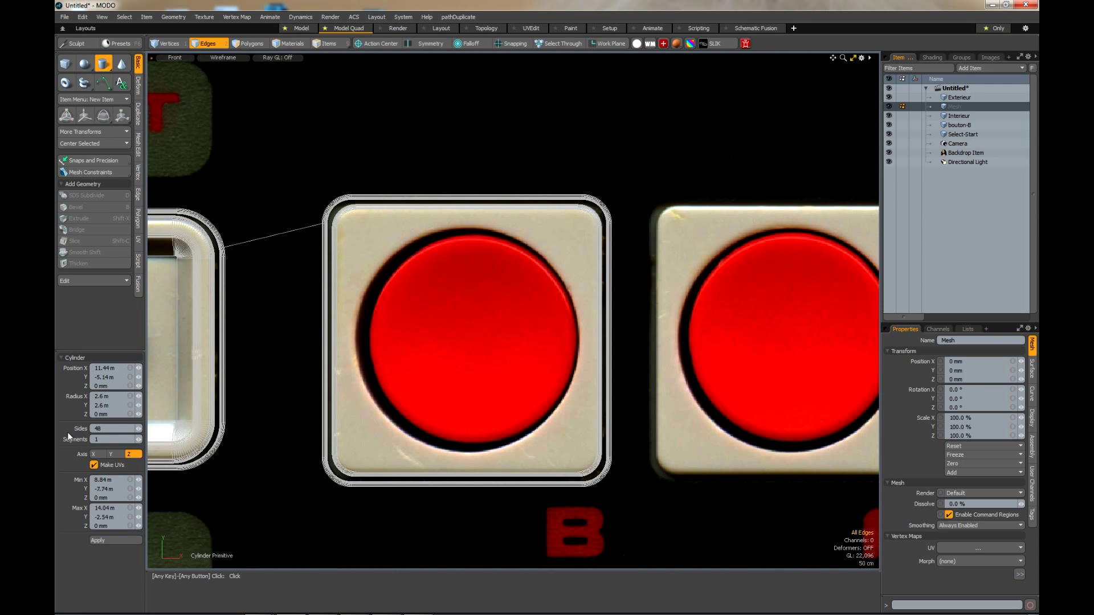
click(114, 539)
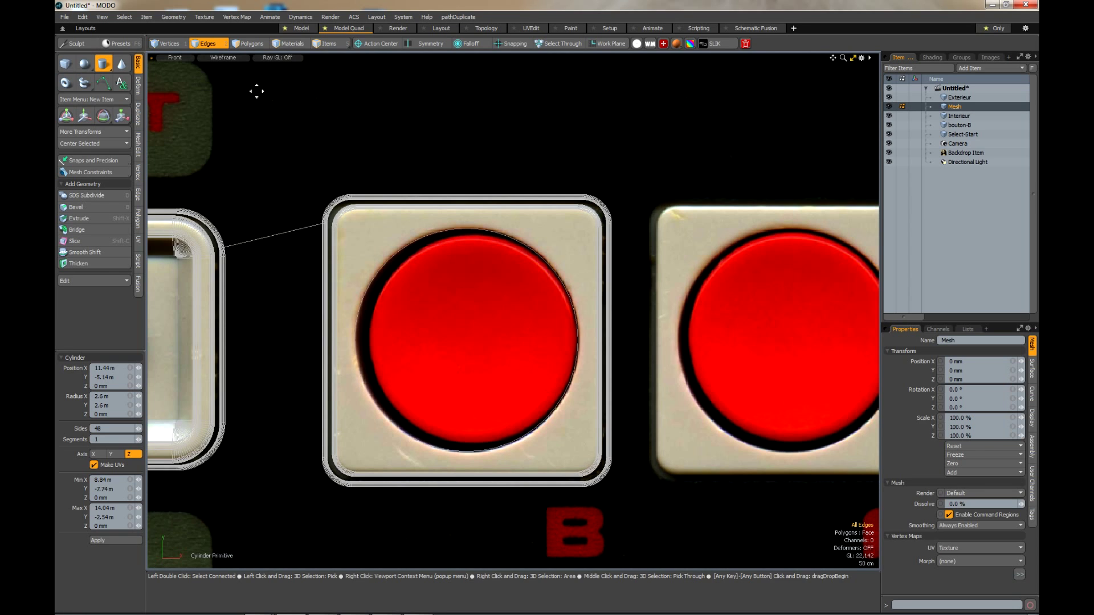
Select the new disc's complete outline edge loop to check its fit around the red button.
click(210, 45)
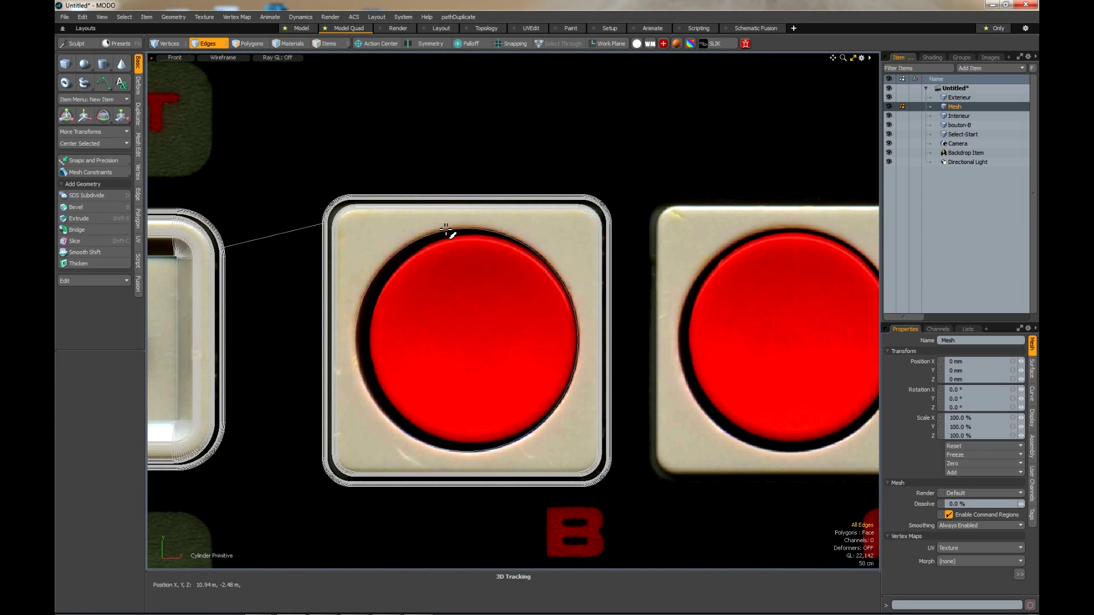
click(449, 235)
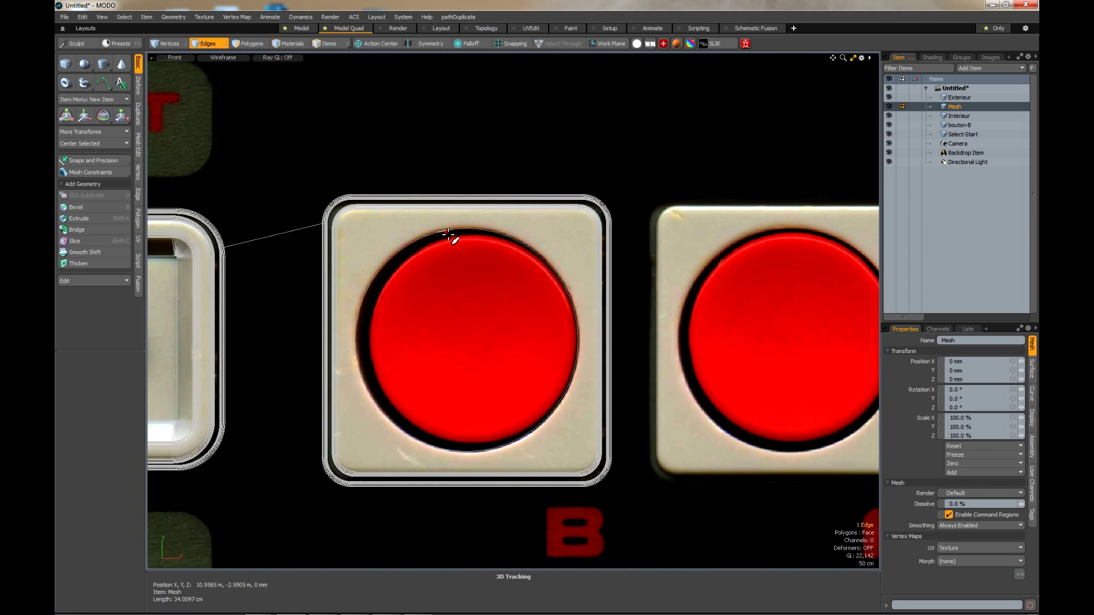
double_click(453, 235)
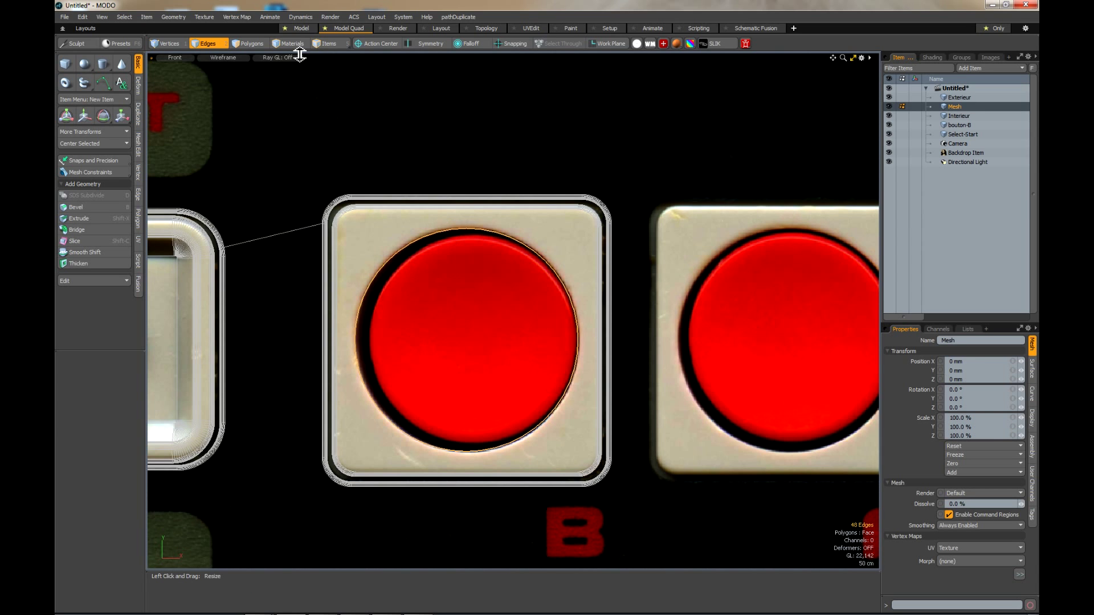
Select the disc polygon and move it 14 cm along Z, out in front of the button surround.
click(254, 43)
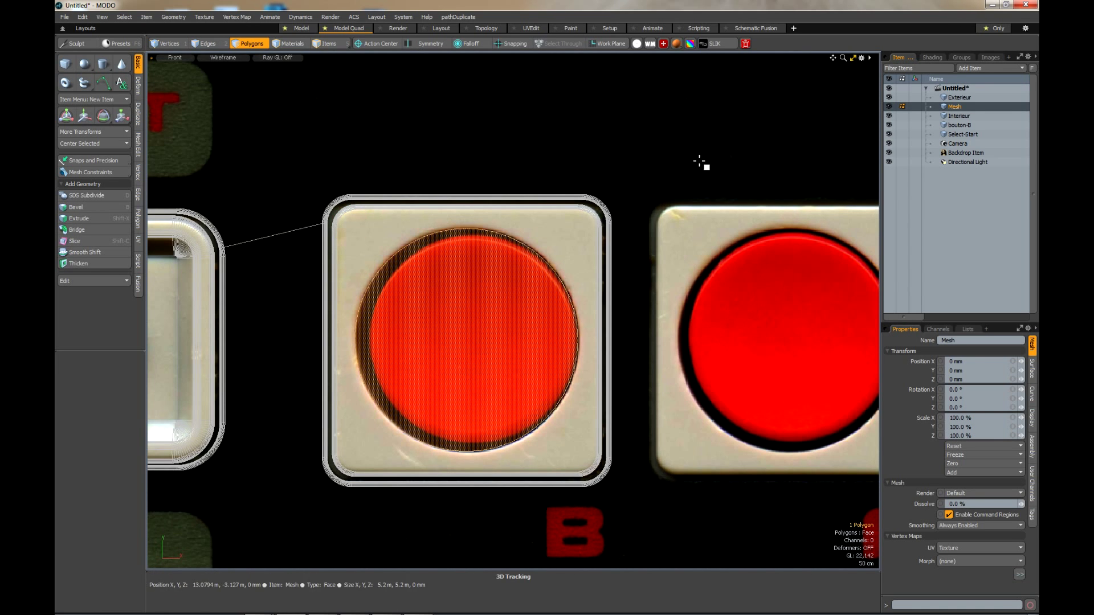
click(852, 58)
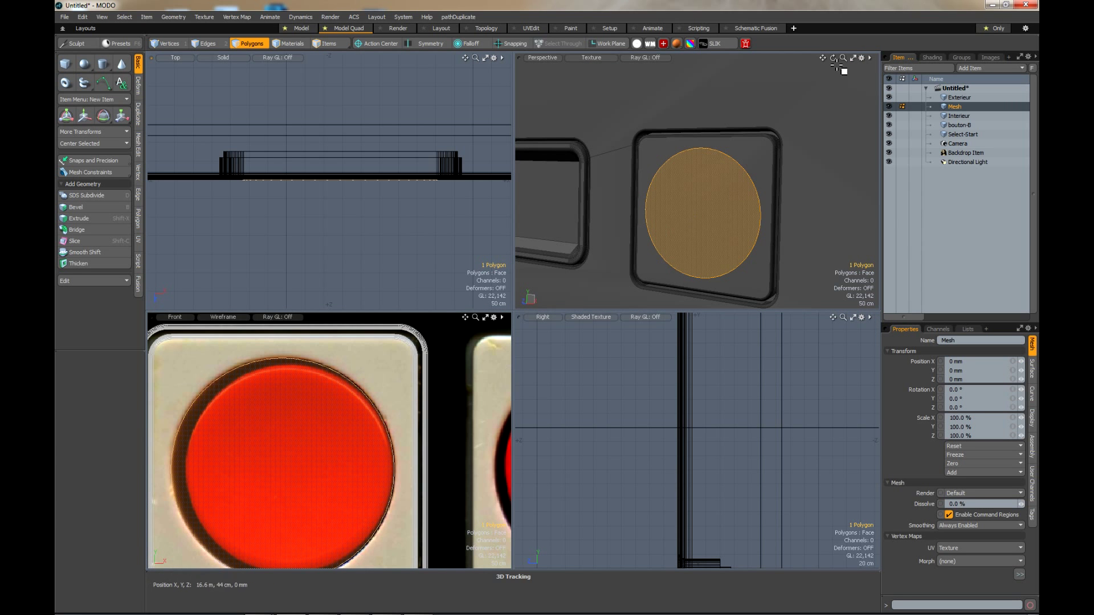
drag(833, 58, 808, 60)
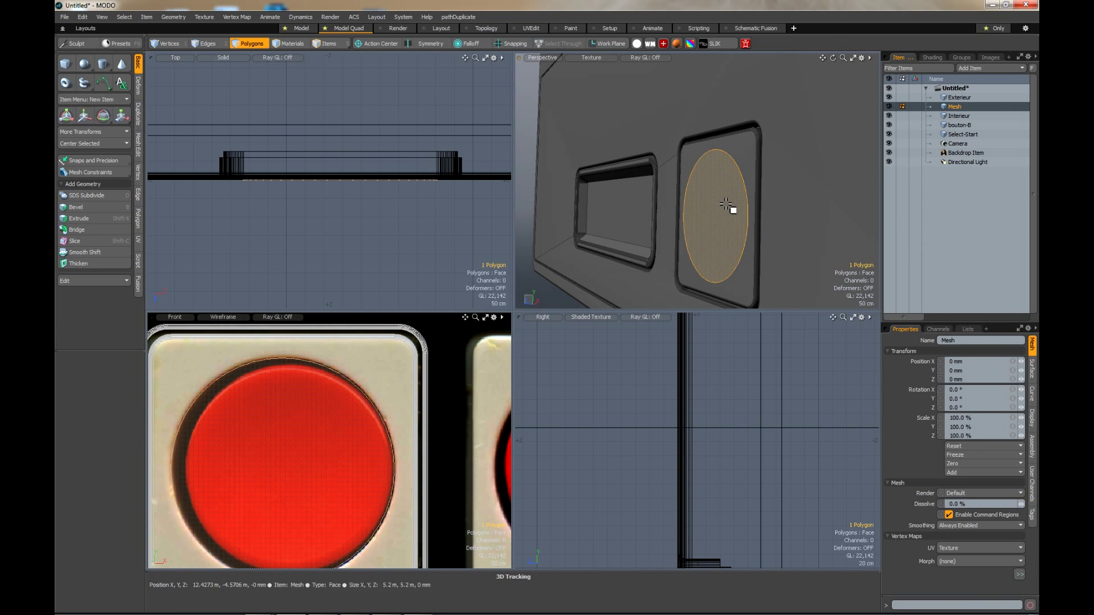
key(w)
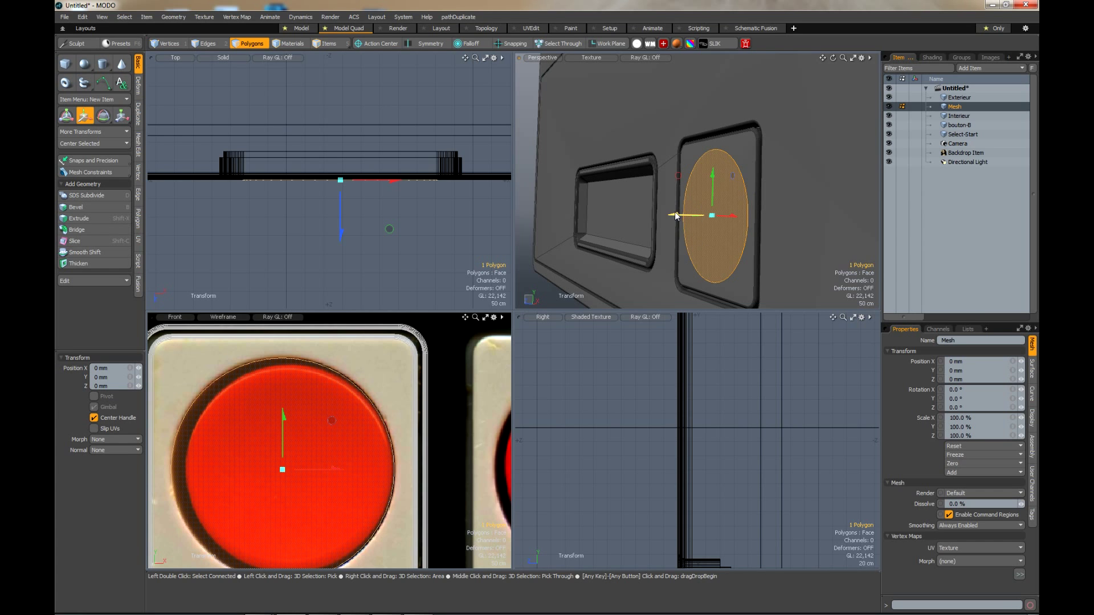
drag(672, 215, 669, 217)
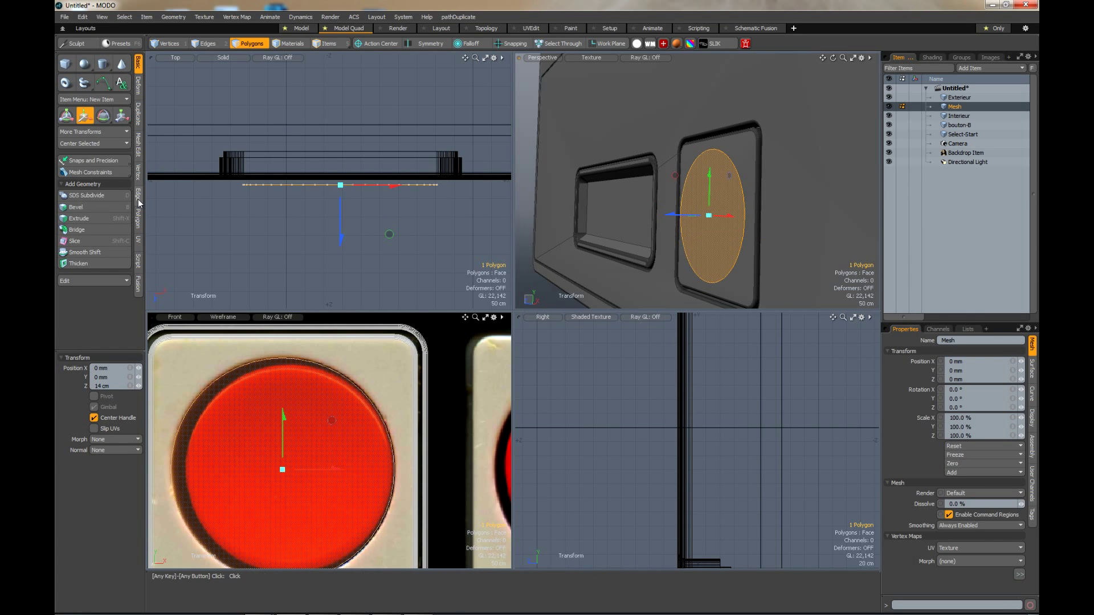
click(139, 218)
key(q)
Thicken the disc with an offset of -90 cm through the button surround, and clear the polygon selection.
click(139, 220)
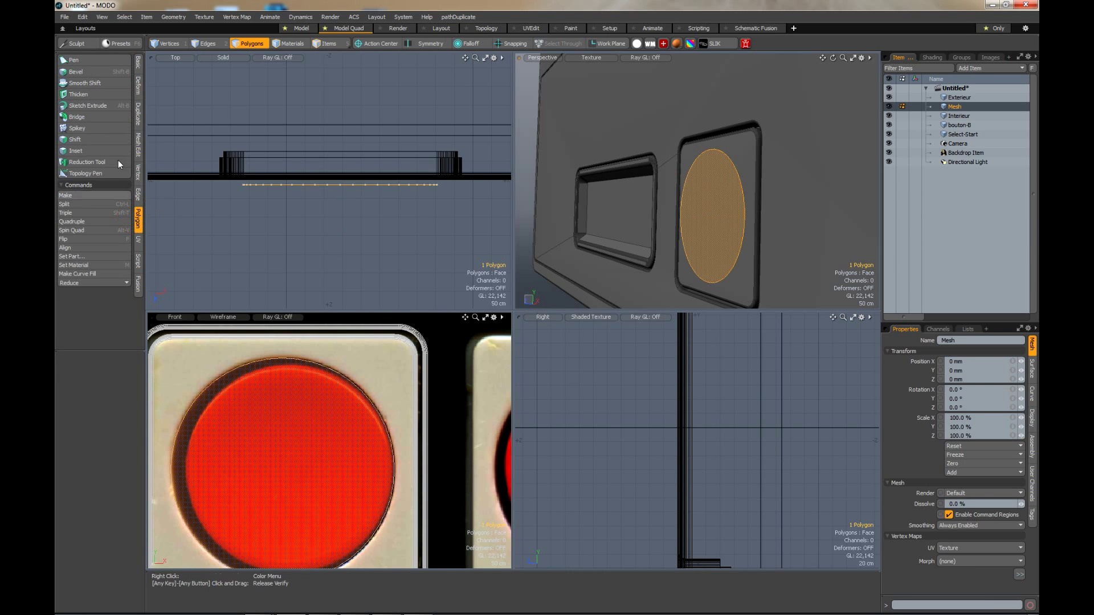
click(77, 95)
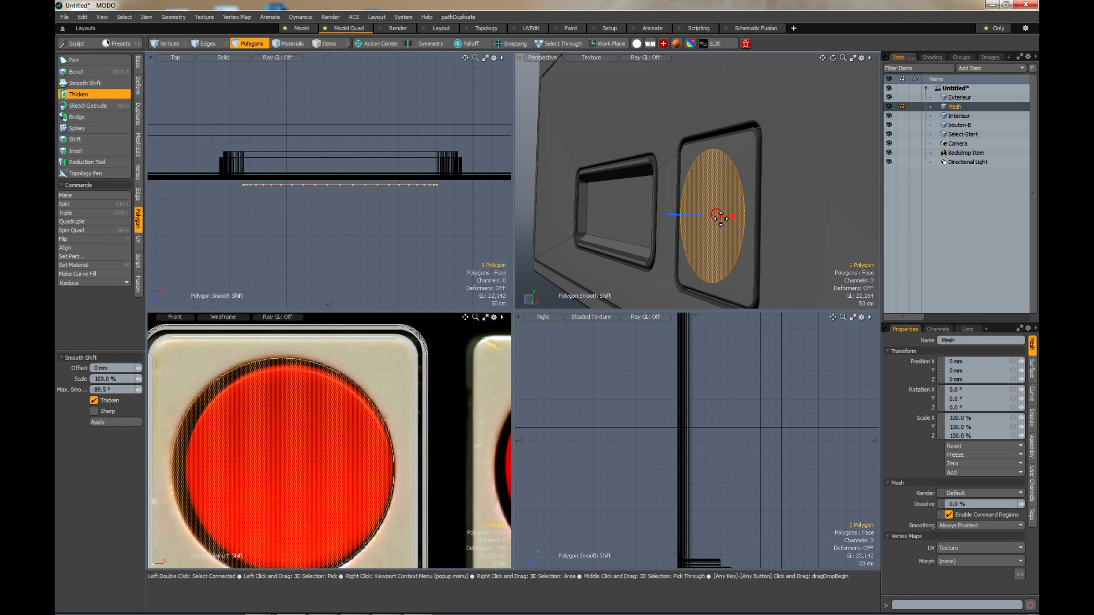
drag(672, 213, 721, 217)
scroll(763, 185, up, 2)
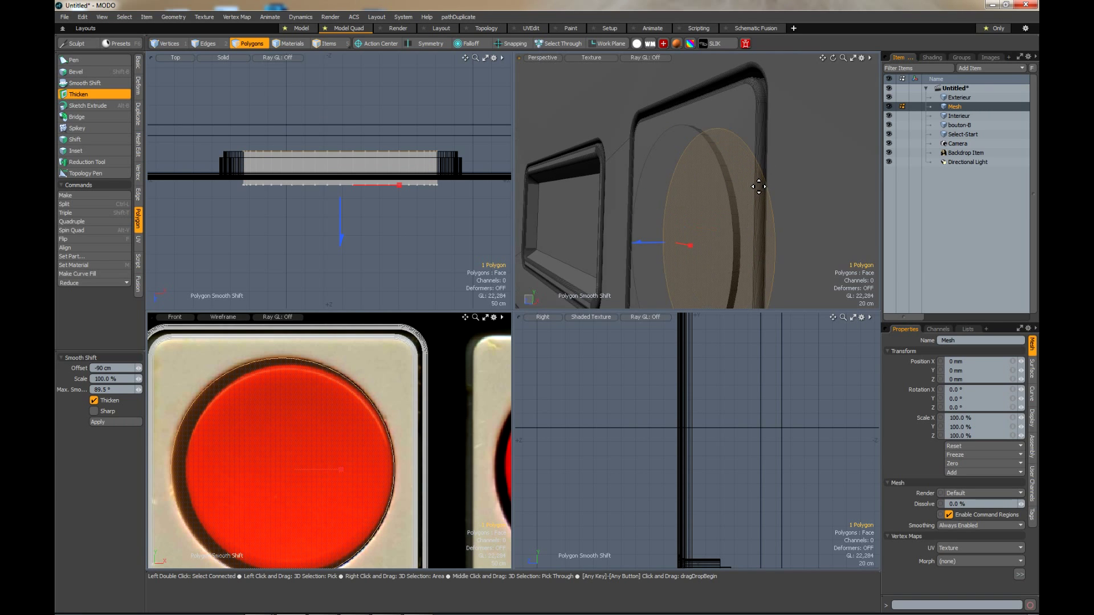
key(space)
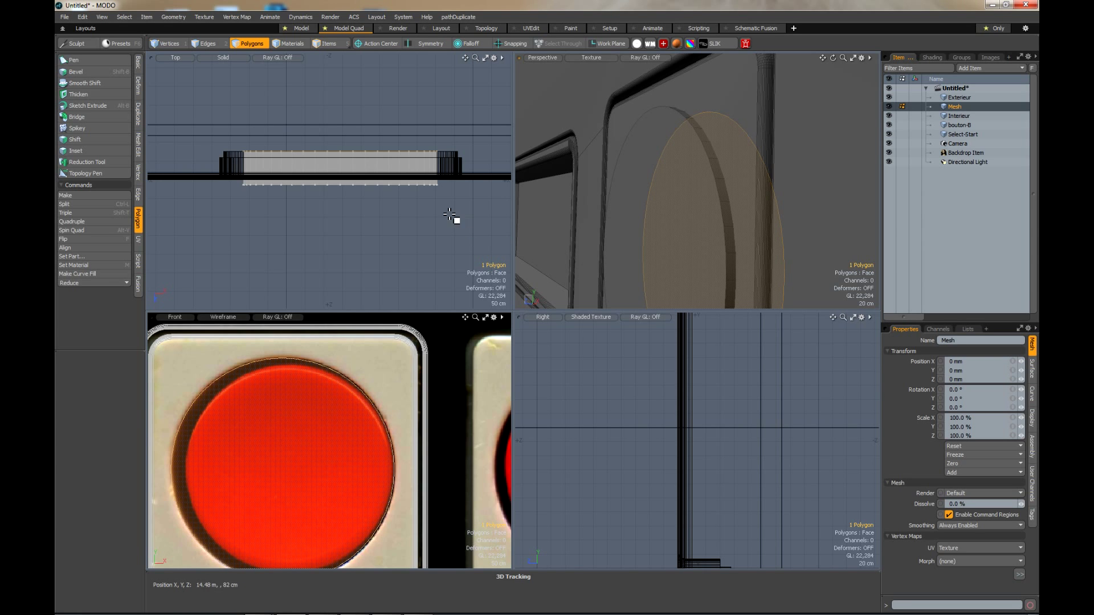
click(406, 229)
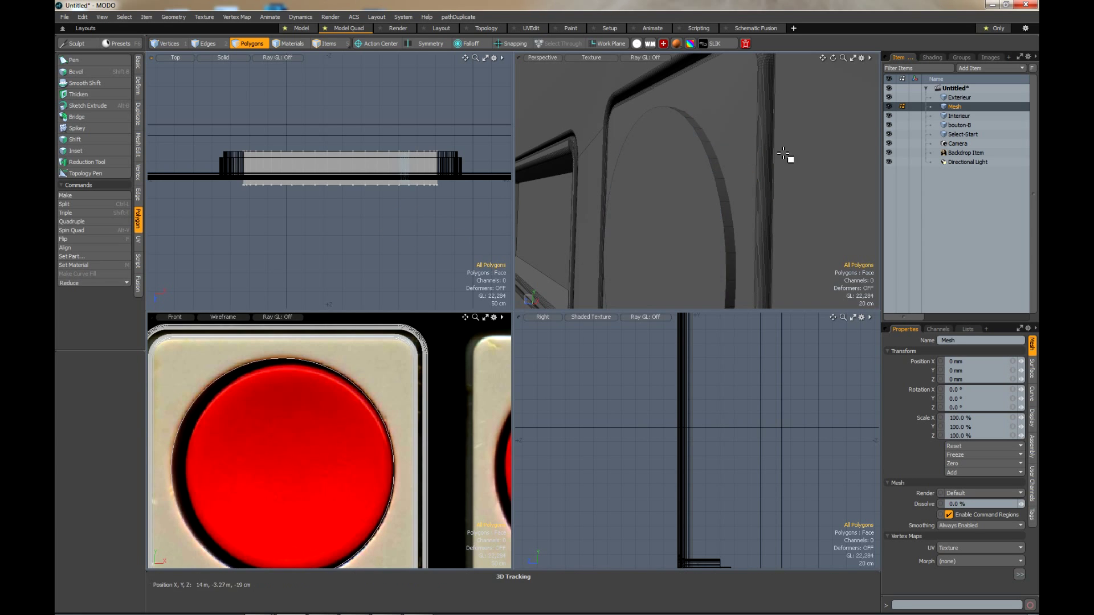
Move the new mesh item below bouton-B in the item list and rename it bouton-pressoir.
click(958, 125)
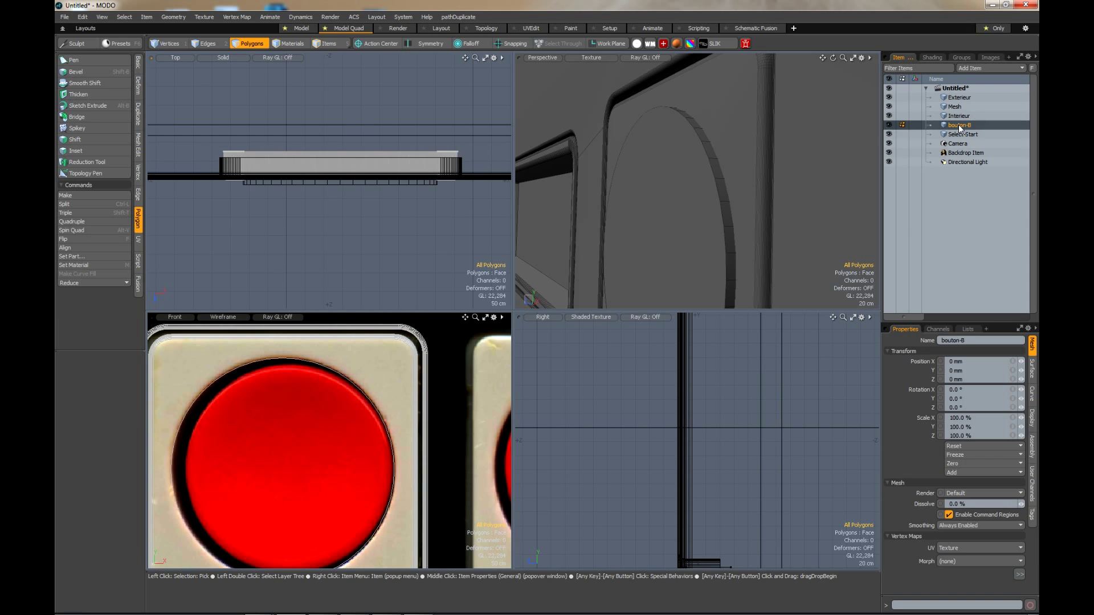
drag(952, 106, 957, 127)
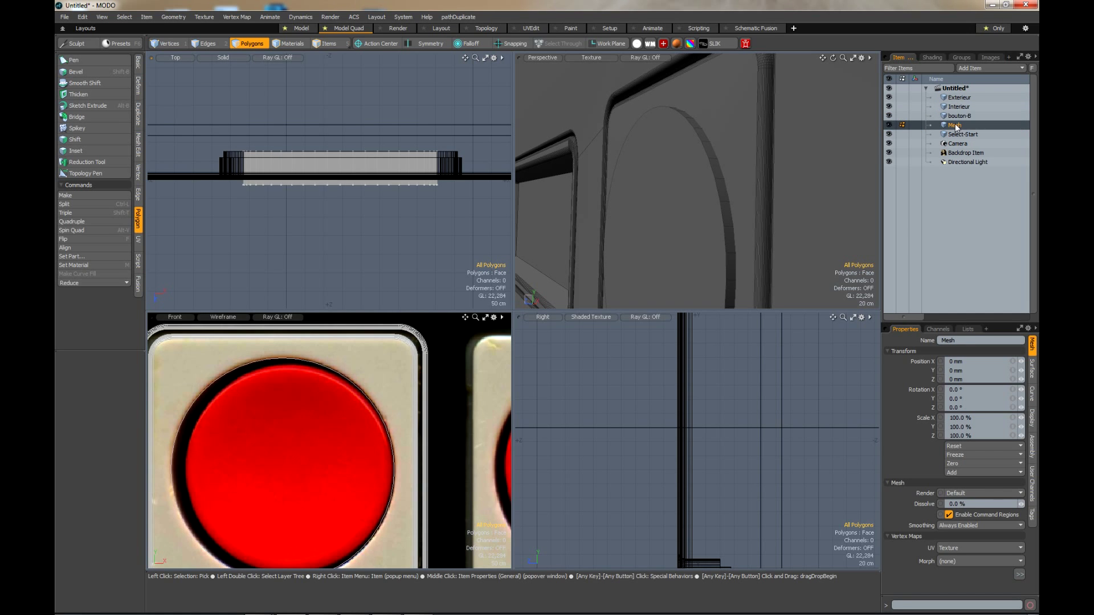
double_click(954, 125)
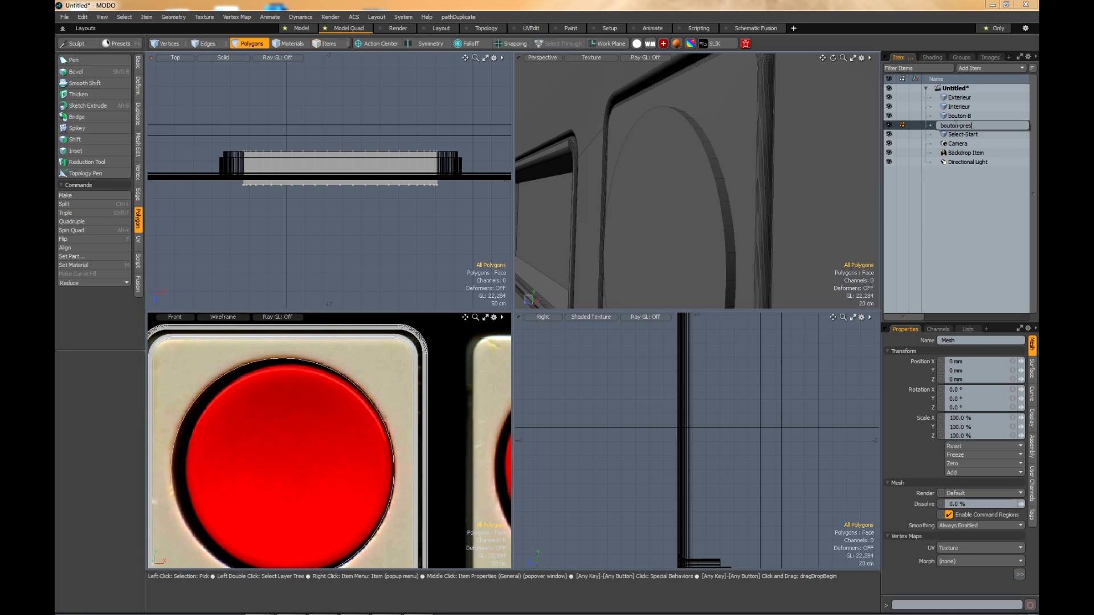
key(Return)
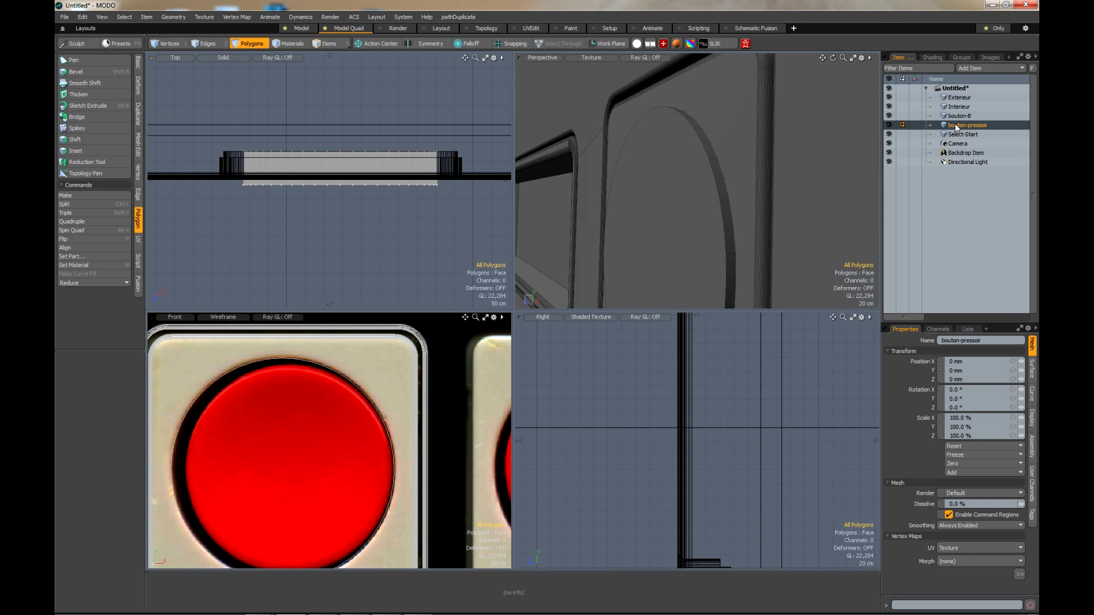
Hide the Select-Start, Interieur and Exterieur meshes.
click(888, 134)
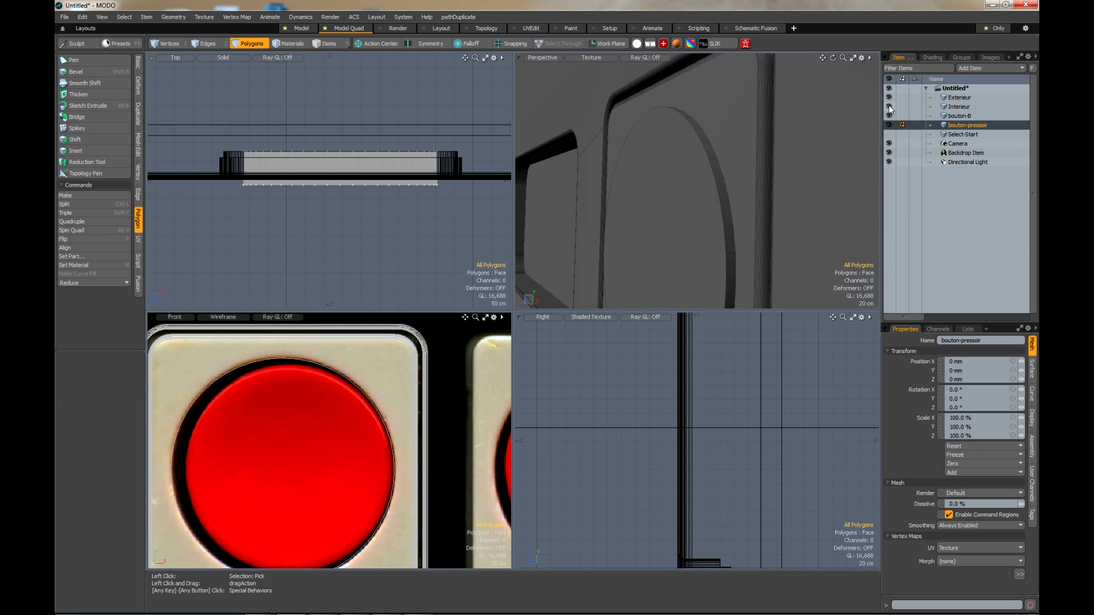
click(889, 106)
click(889, 97)
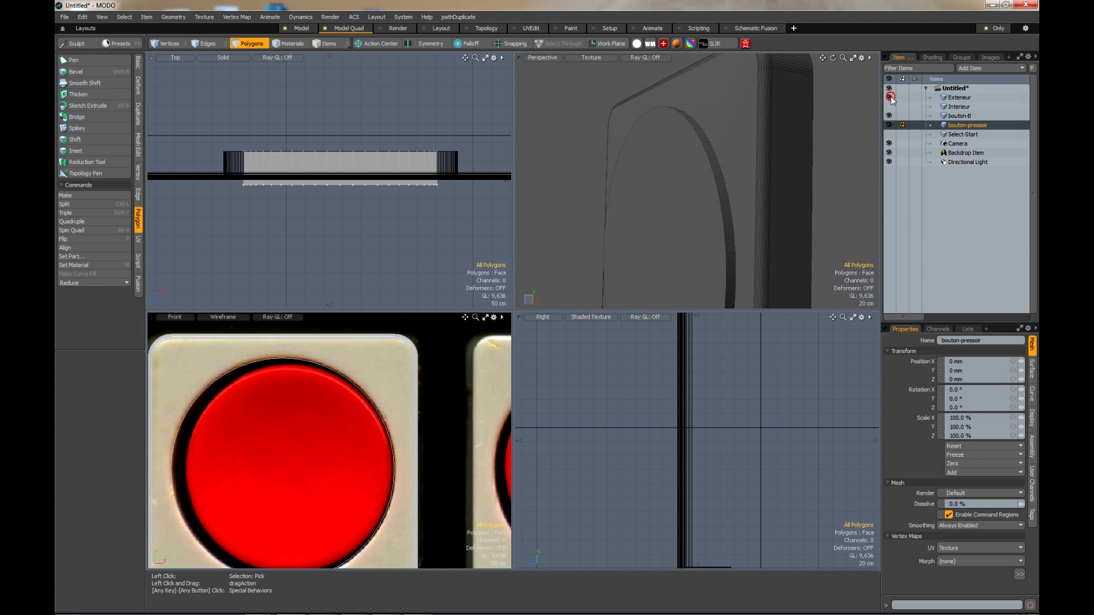
Subtract the background cylinder from bouton-B with a Boolean, and hide bouton-pressoir to inspect the circular recess.
click(959, 116)
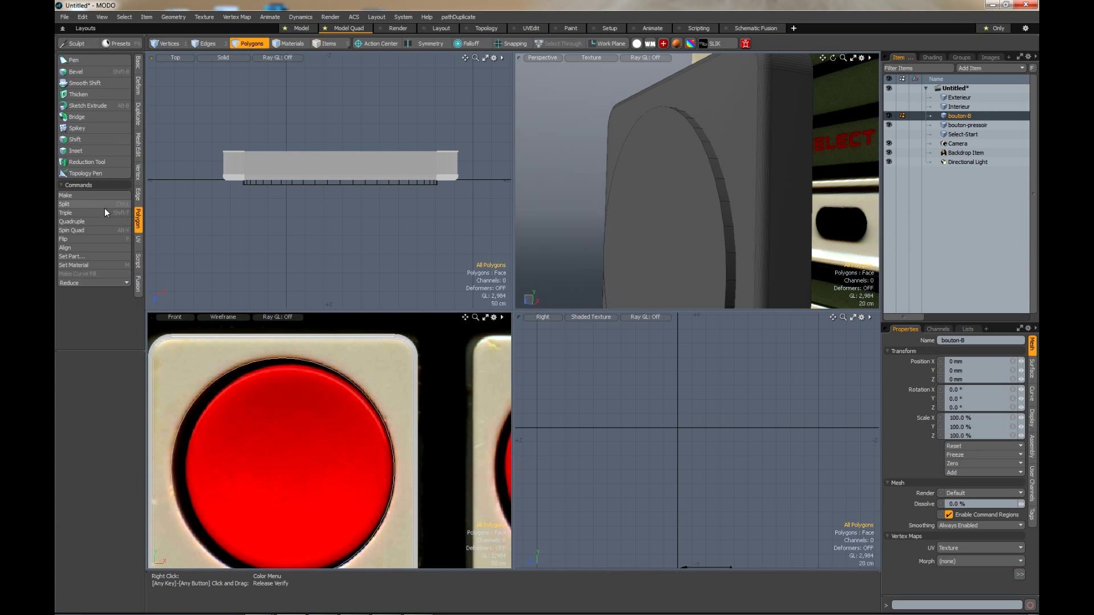
click(141, 145)
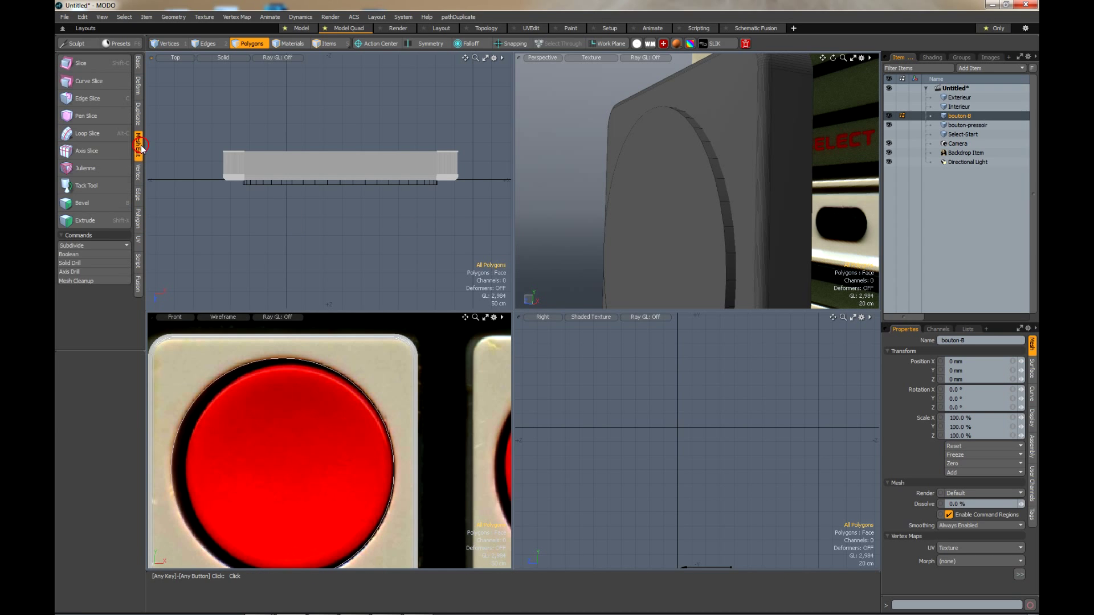
click(76, 255)
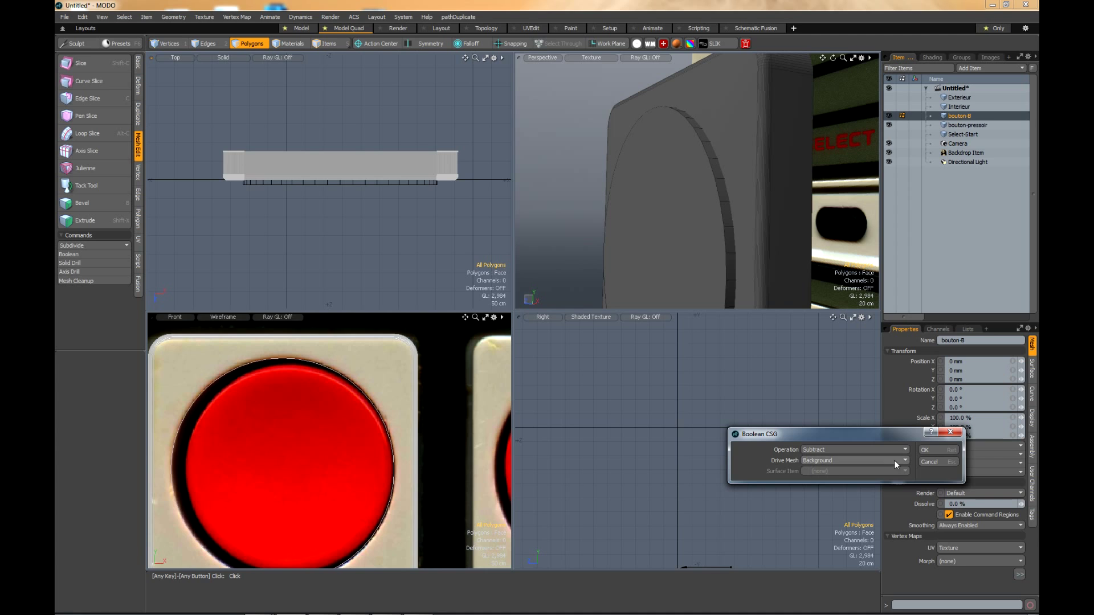
click(949, 452)
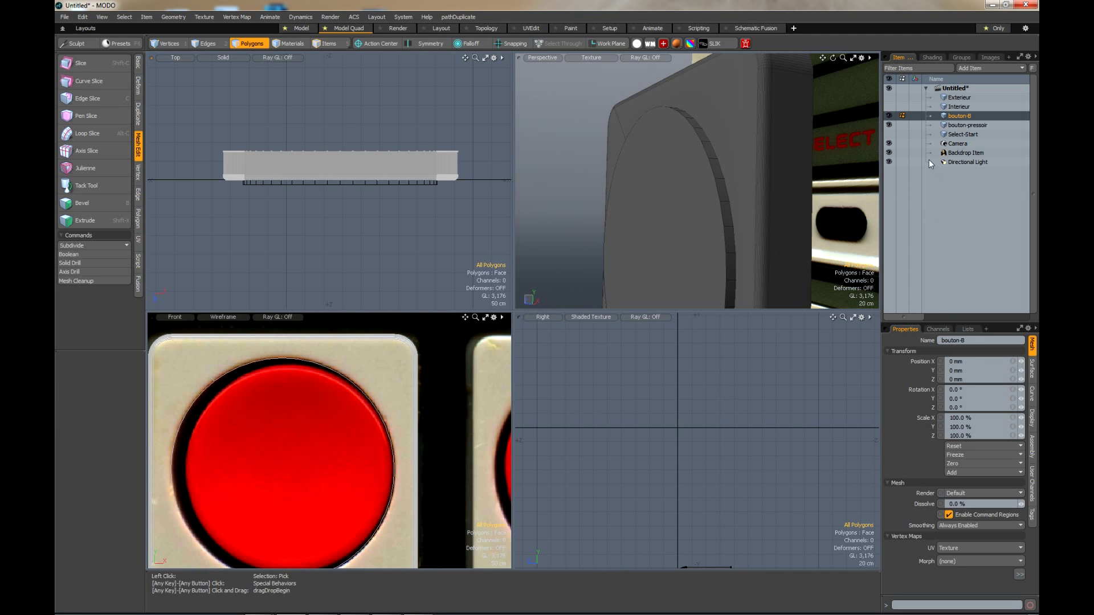
click(890, 124)
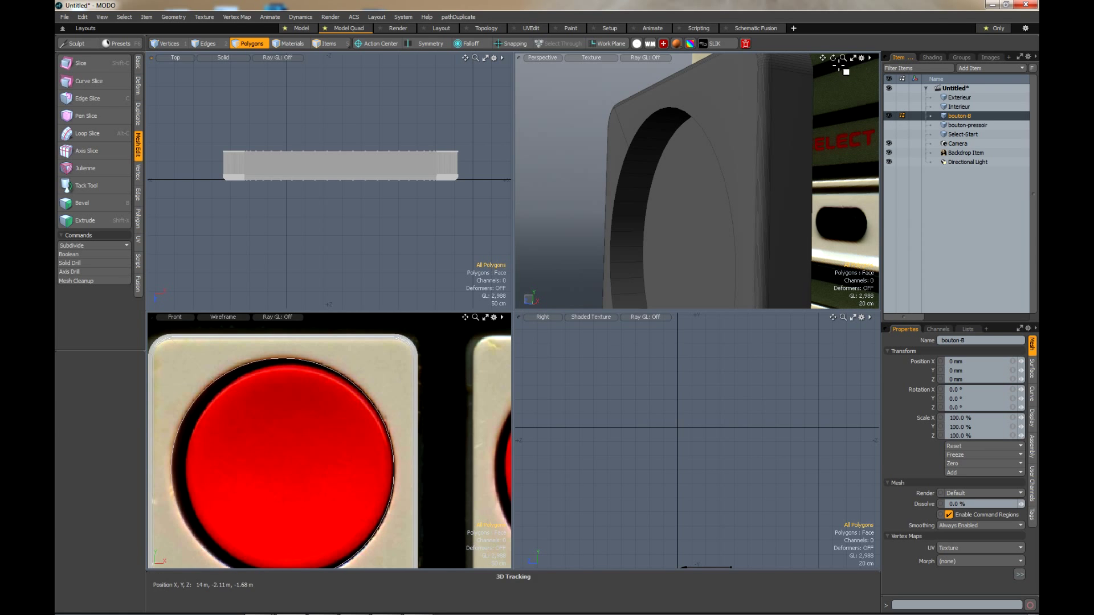
drag(832, 58, 194, 62)
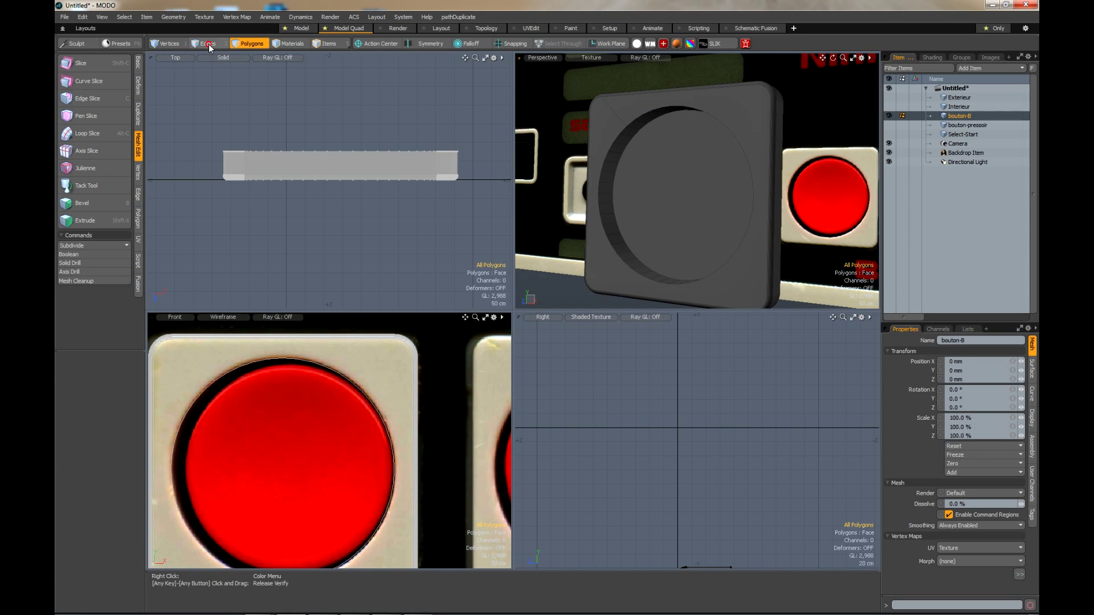
In edge mode, select the full edge loop around the front rim of bouton-B's circular recess.
click(209, 45)
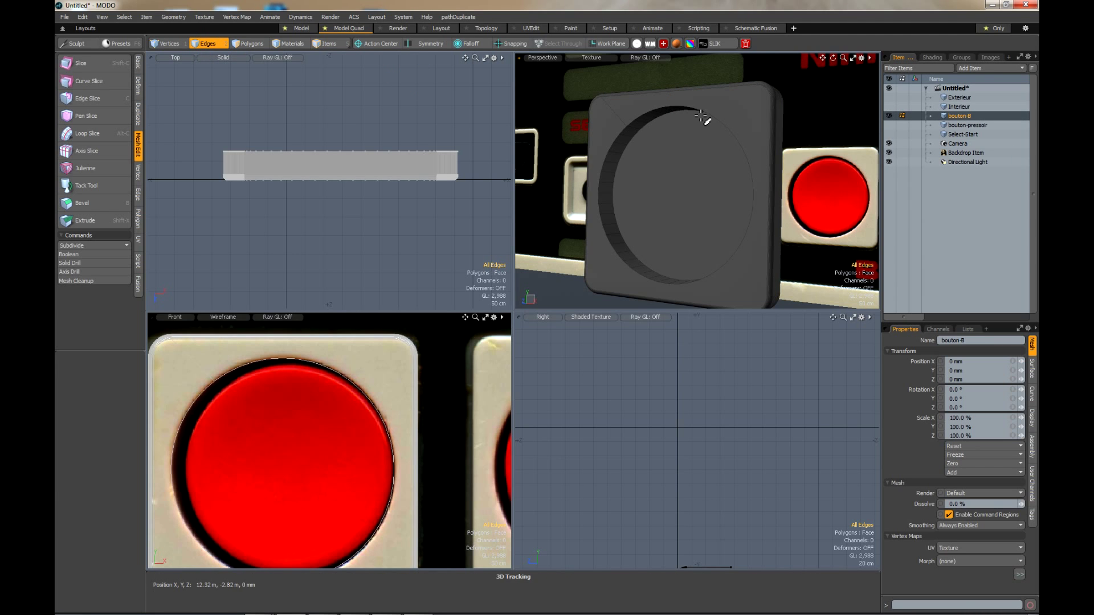
scroll(680, 116, up, 5)
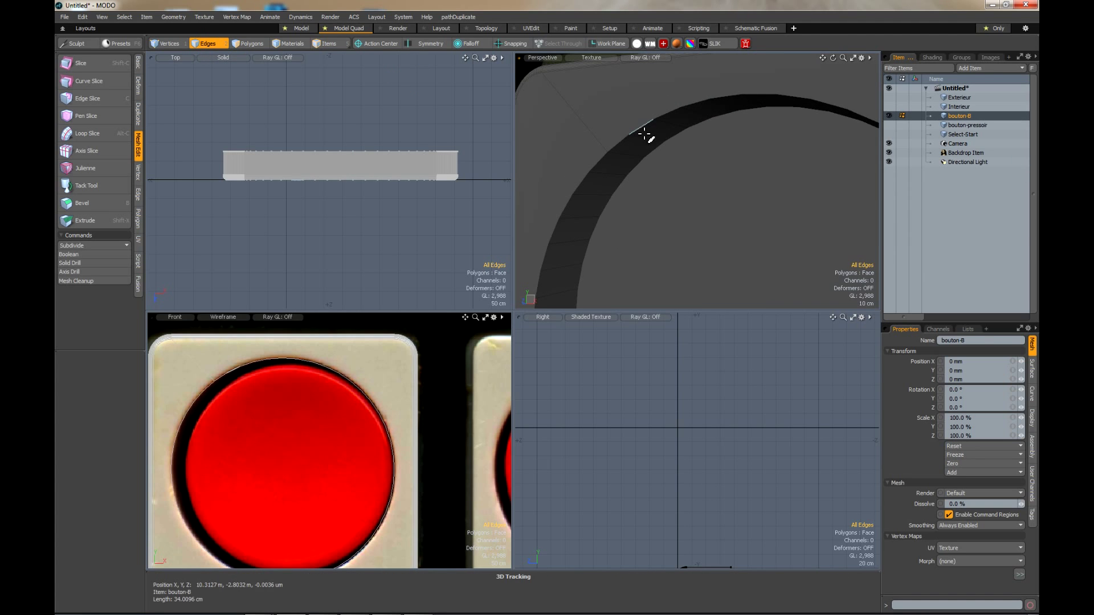
click(618, 145)
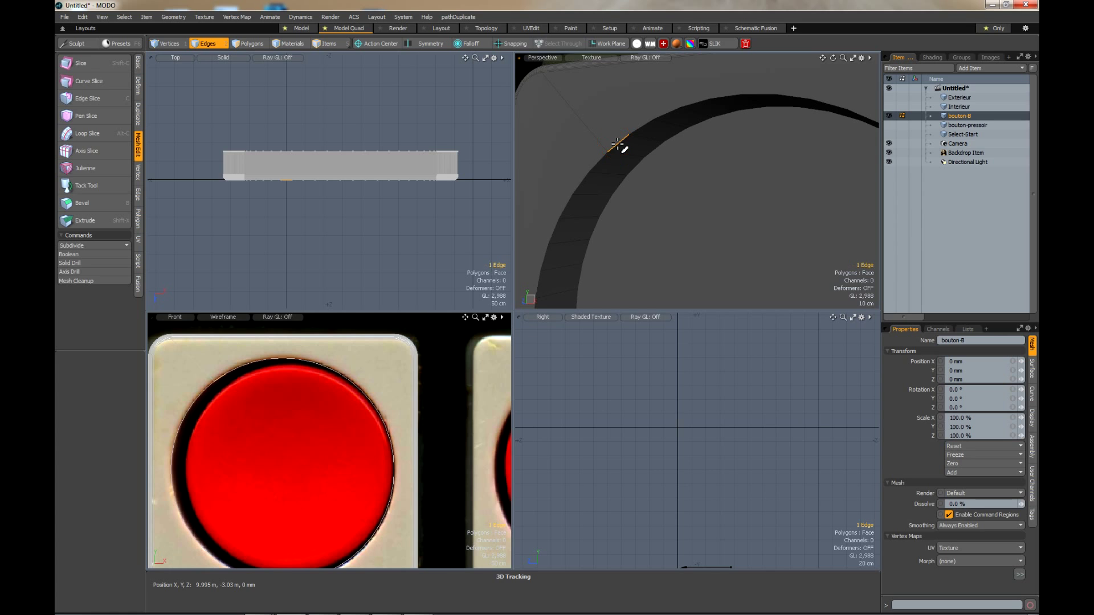
shift+click(599, 160)
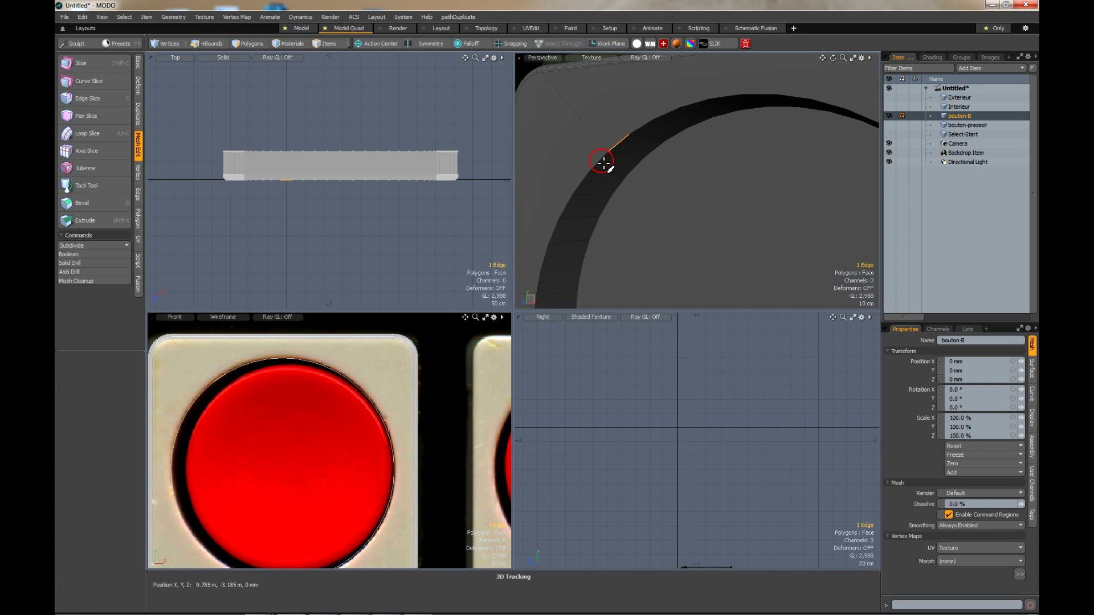
shift+click(580, 179)
scroll(661, 213, down, 5)
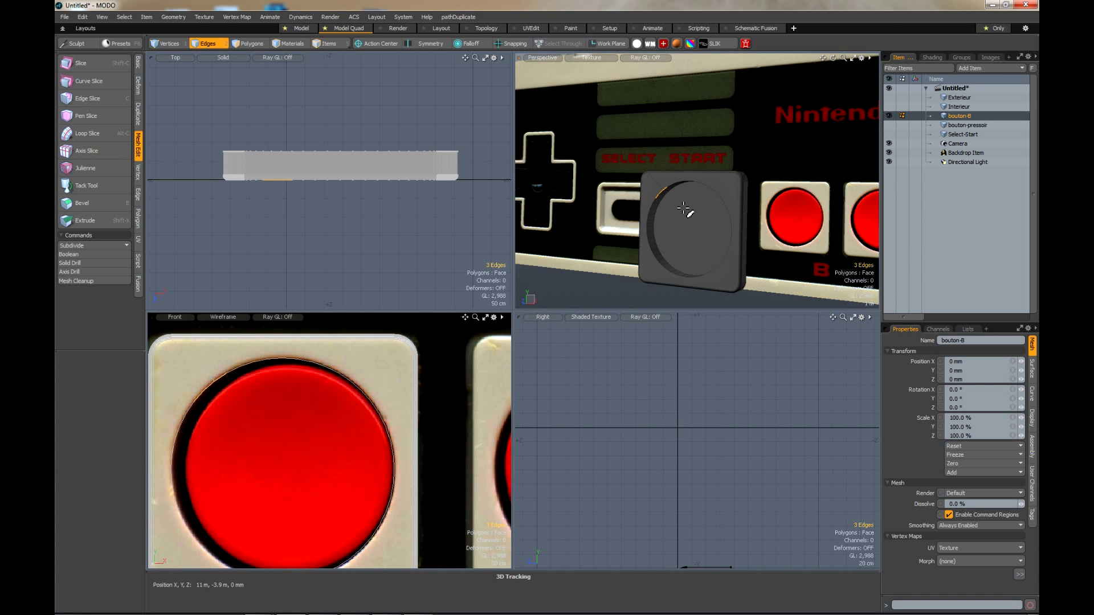
scroll(683, 211, up, 2)
scroll(693, 261, down, 2)
scroll(681, 227, up, 4)
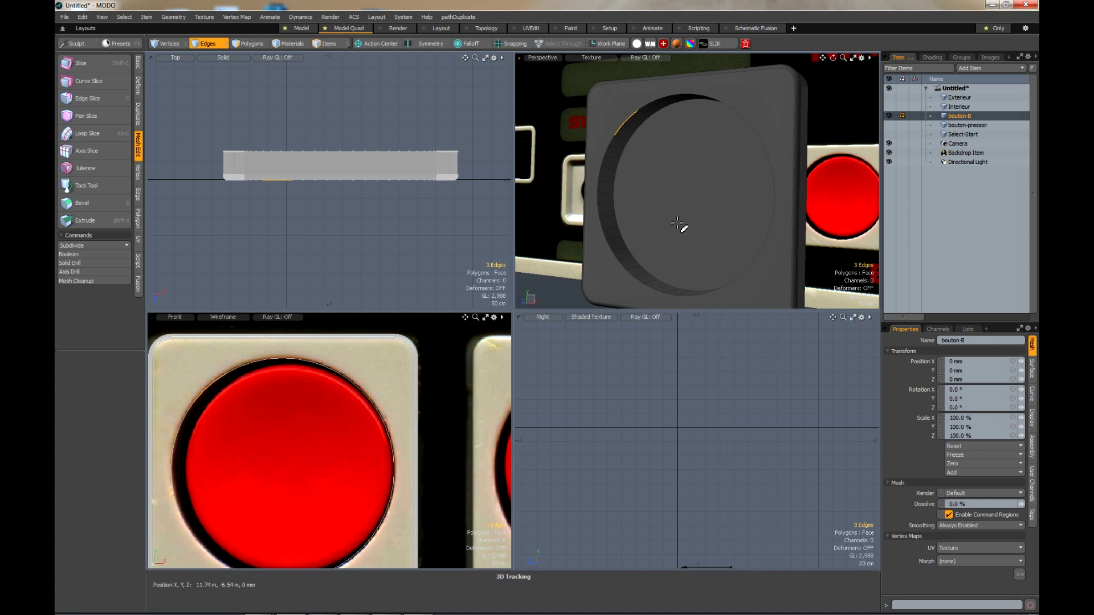
shift+click(614, 117)
key(Up)
key(Up)
key(Up)
key(Up)
key(Up)
key(Up)
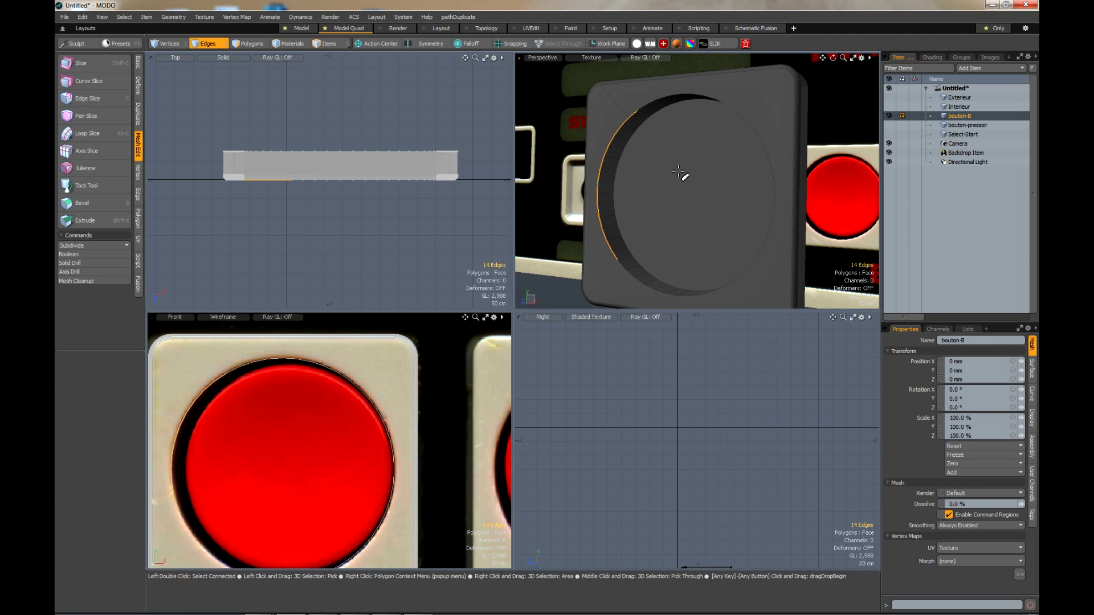
key(l)
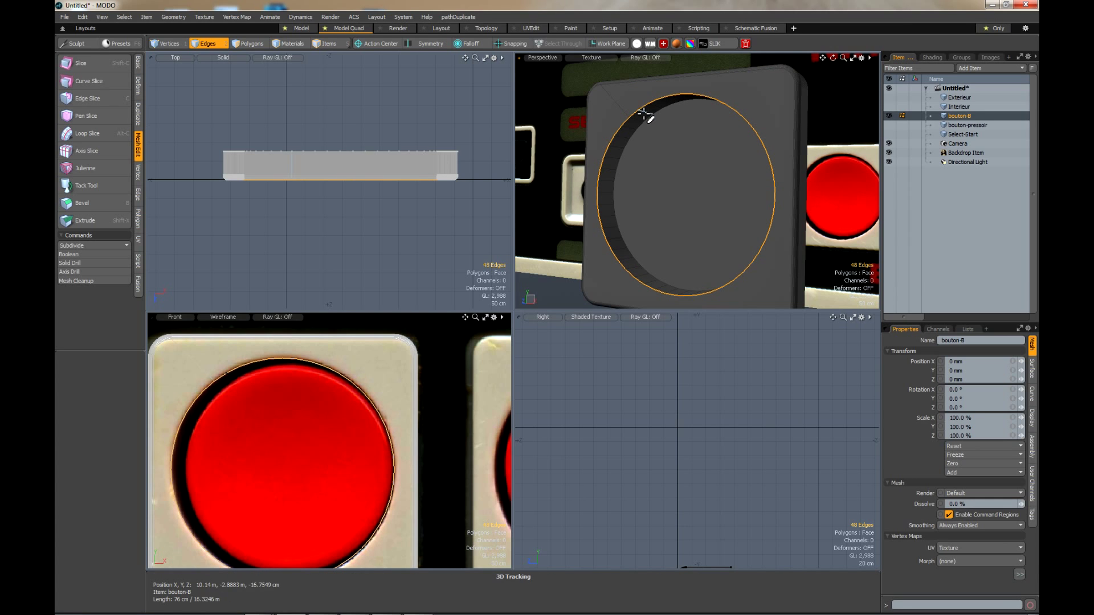
Clear the edge selection and try to select the recess rim loop directly from a single rim edge.
click(649, 139)
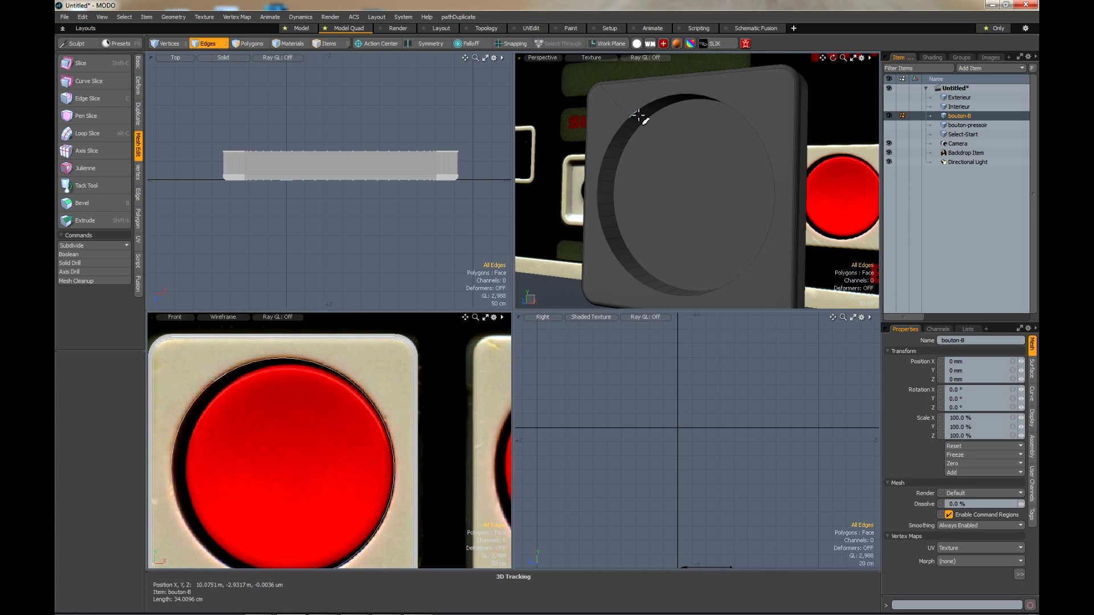
click(637, 113)
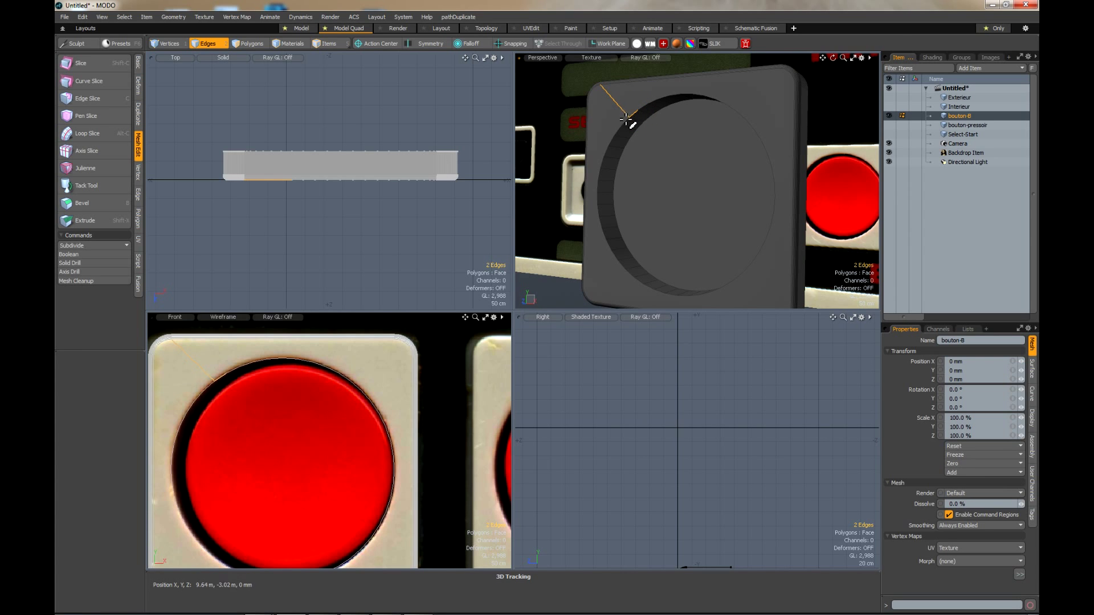
click(628, 122)
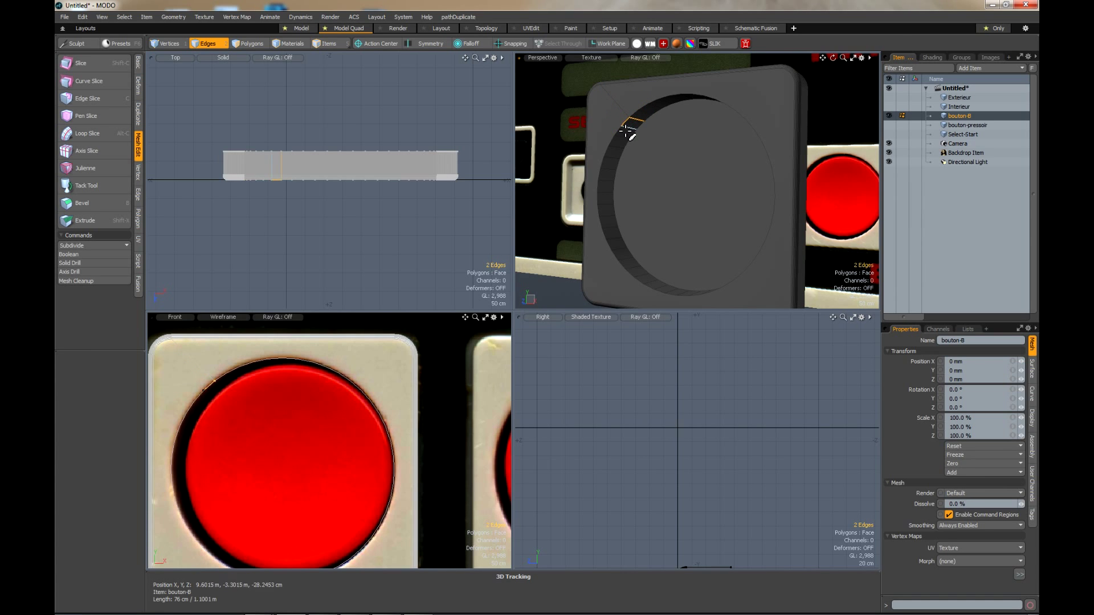
double_click(621, 131)
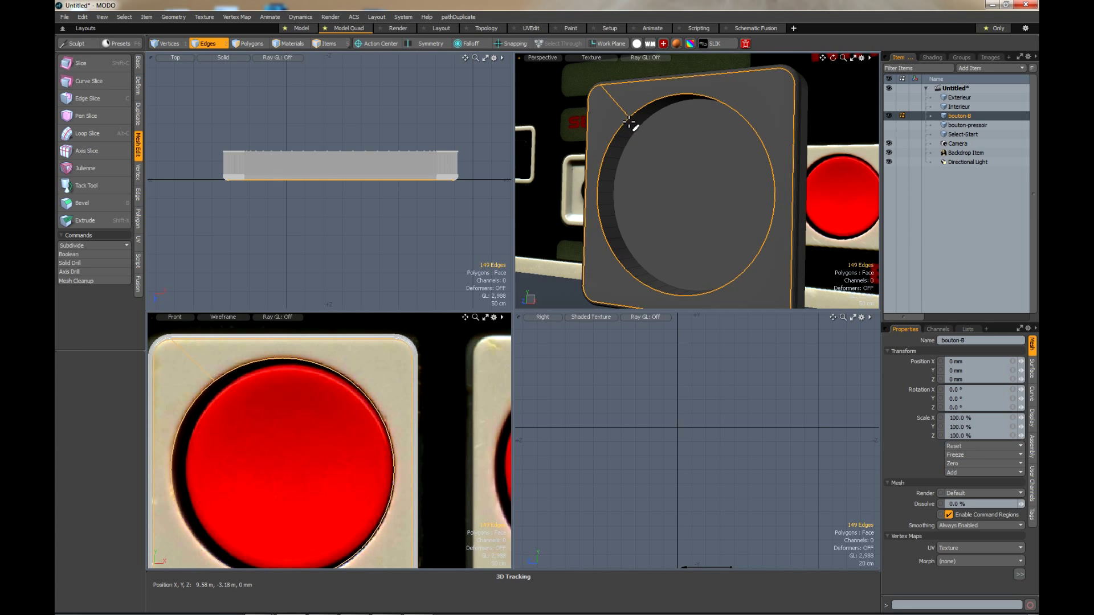
Reselect the recess rim loop from consecutive edges, round it with a 12.2 cm inset edge bevel at round level 6, and clear the selection.
click(637, 117)
click(631, 126)
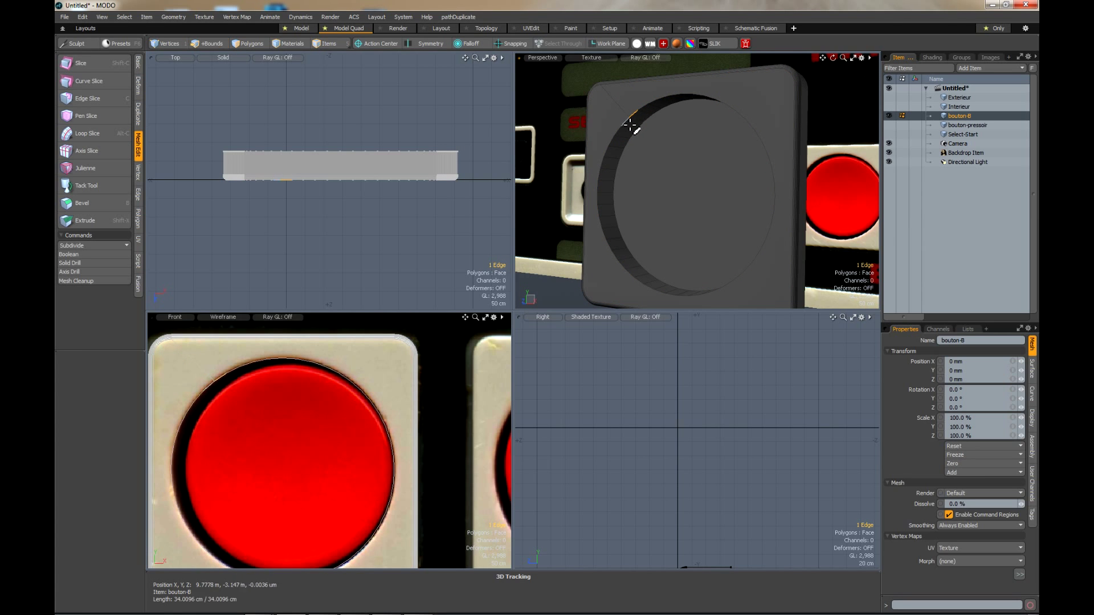
shift+click(625, 125)
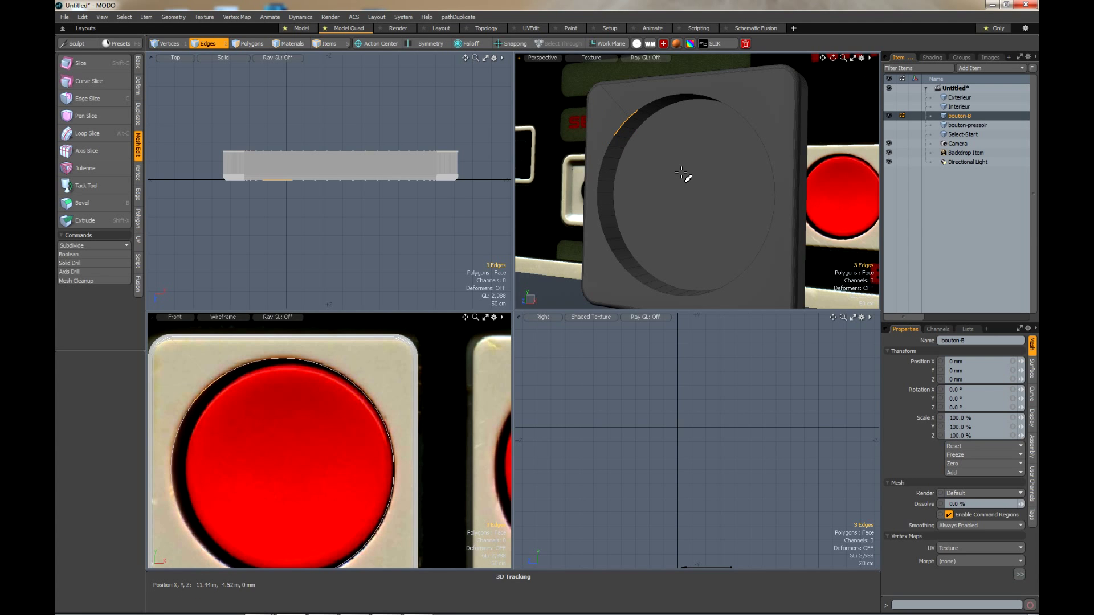
key(l)
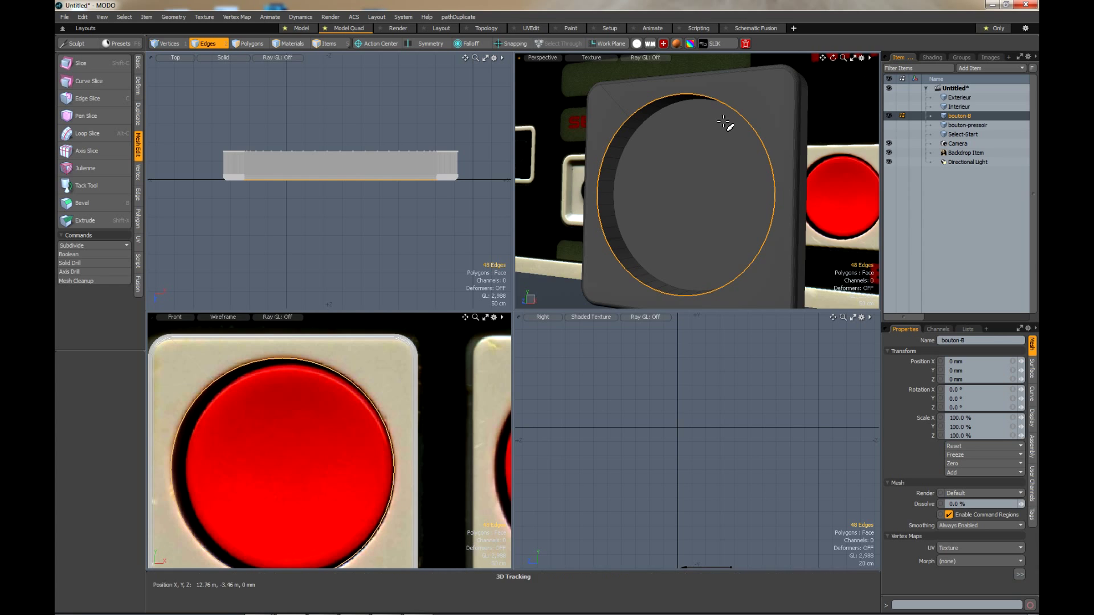
scroll(719, 108, up, 4)
key(b)
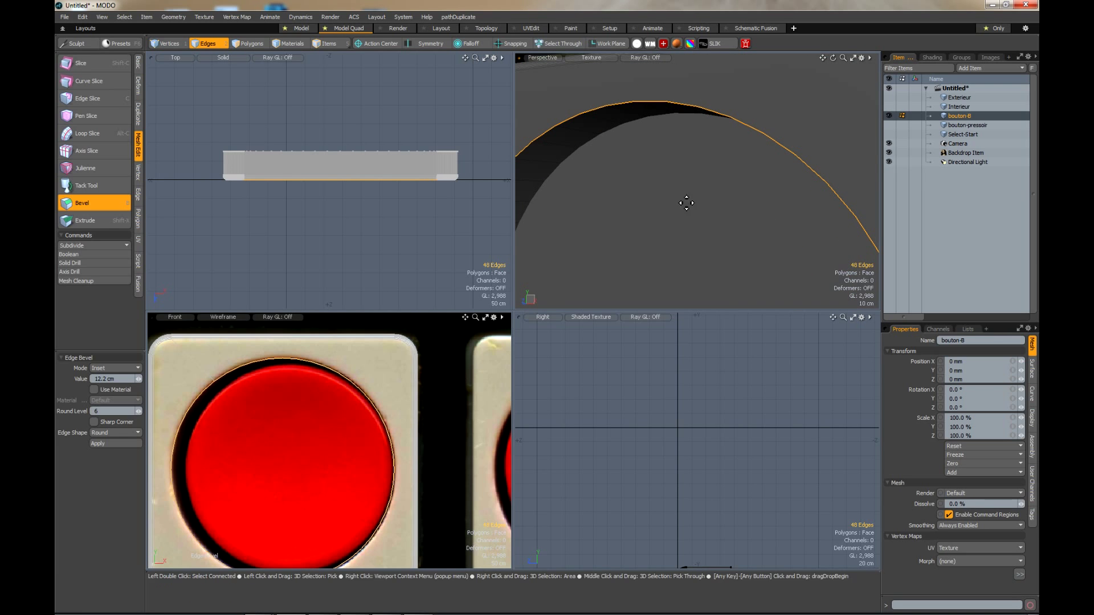
click(107, 444)
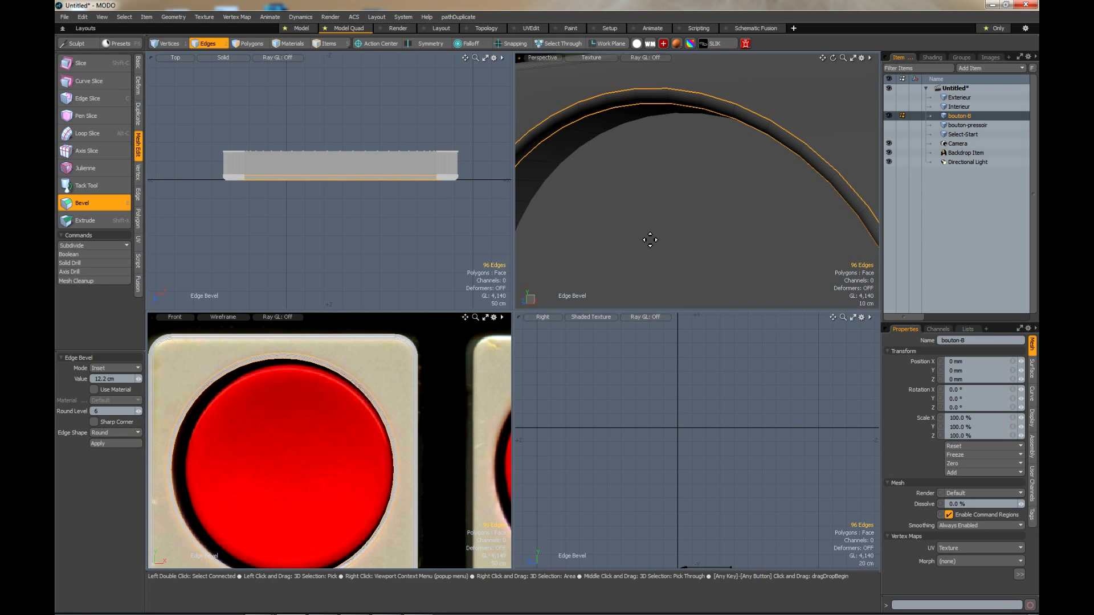
key(space)
click(784, 195)
scroll(785, 195, down, 2)
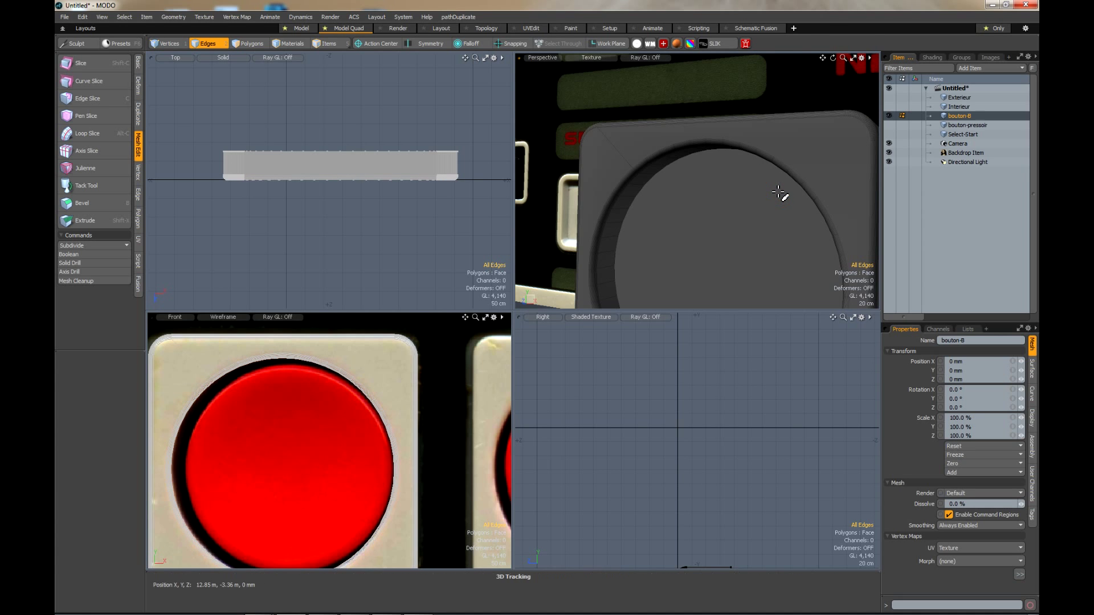
Show bouton-pressoir and move it -12 cm along Z, deeper into the recess.
click(953, 125)
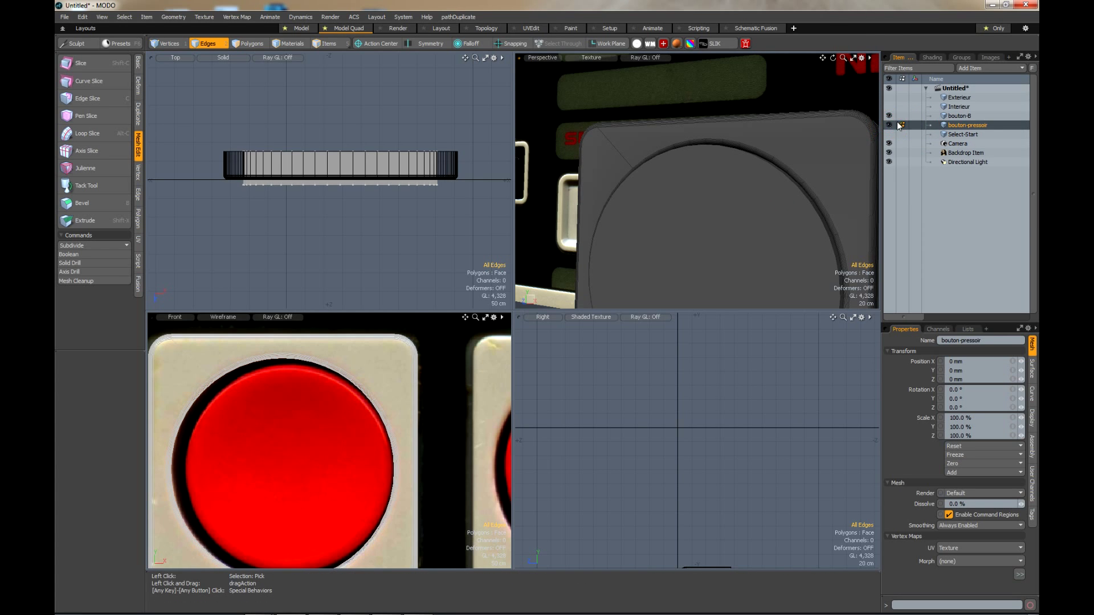
drag(833, 57, 695, 182)
key(w)
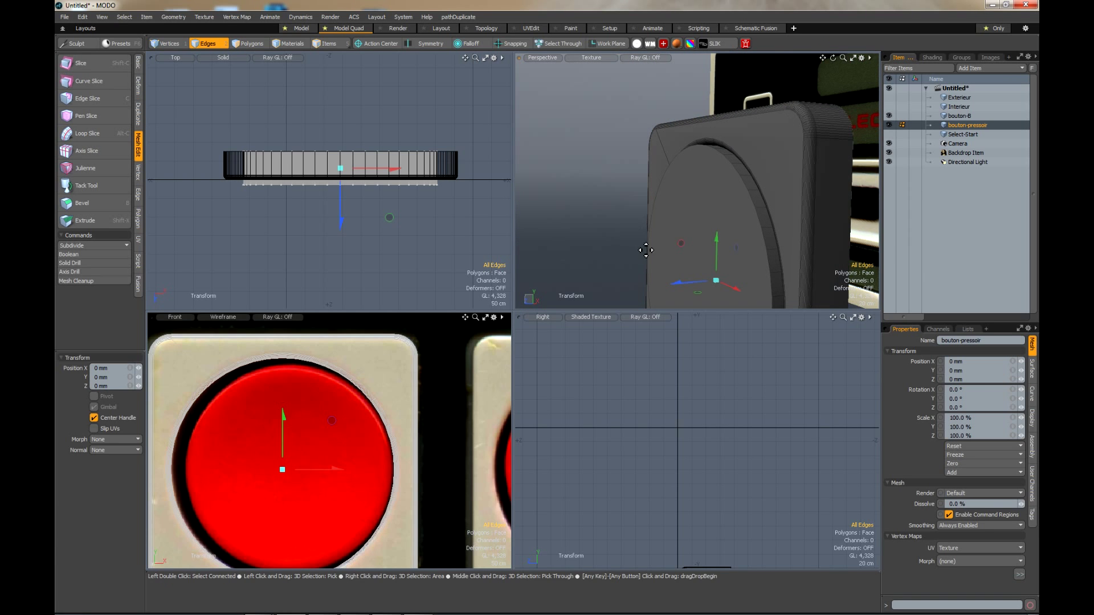
mouse_move(341, 223)
mouse_down()
mouse_move(341, 184)
mouse_move(341, 220)
mouse_up()
scroll(713, 224, down, 4)
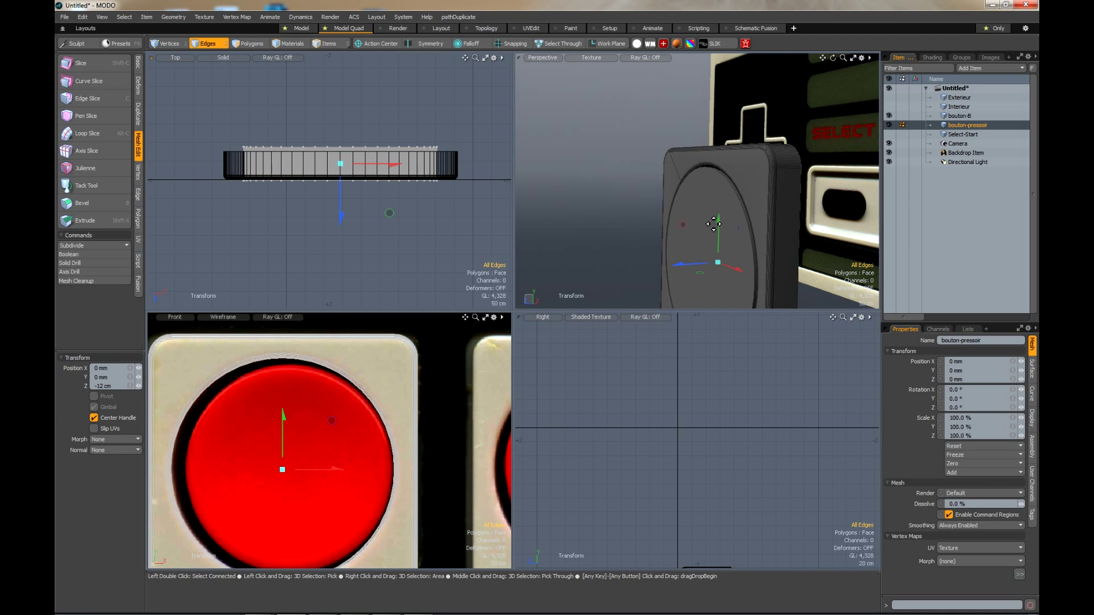
scroll(713, 222, up, 6)
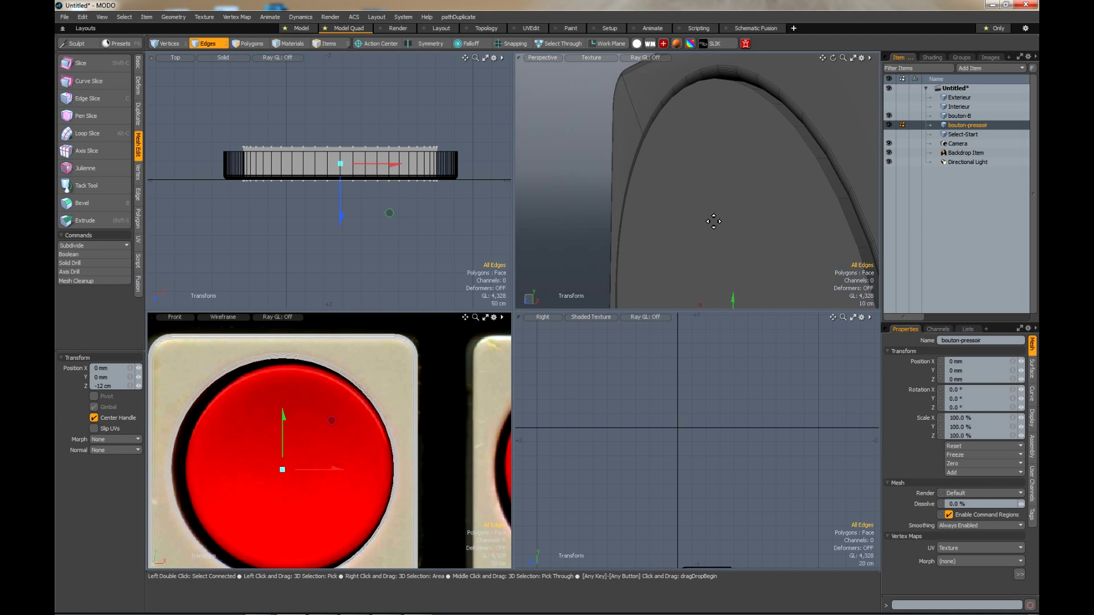
key(space)
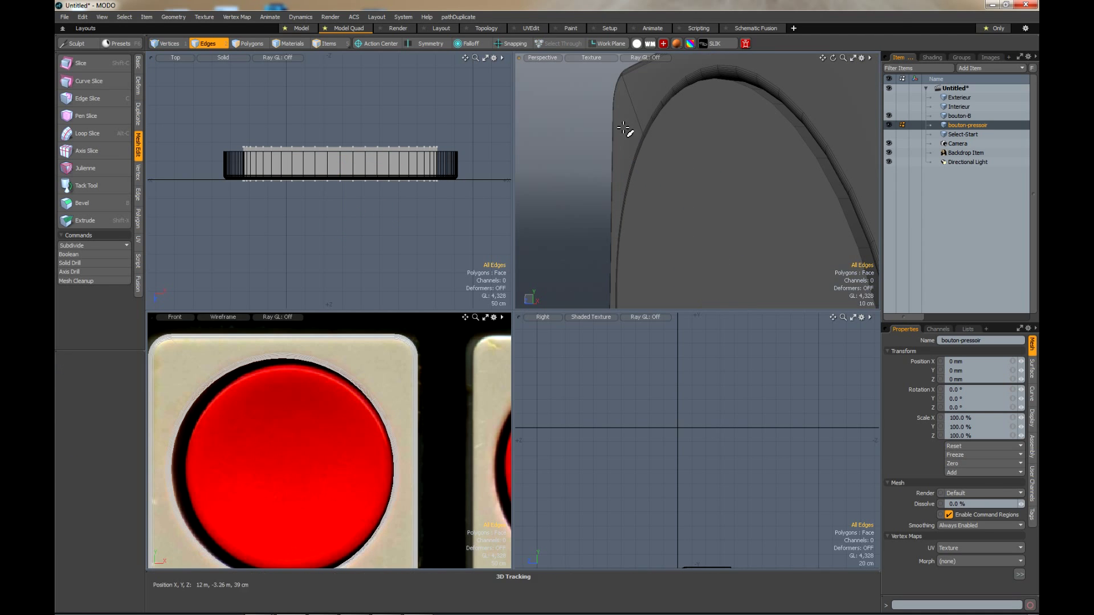
Round the front edge loop of bouton-pressoir with a 12.2 cm inset edge bevel at round level 6.
click(244, 43)
click(748, 209)
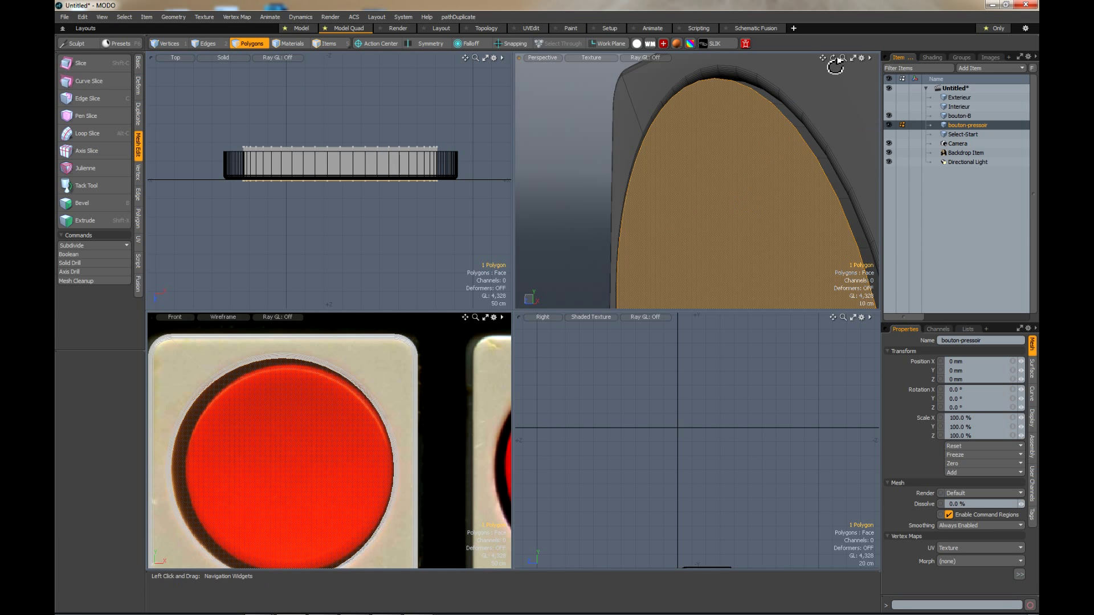
mouse_move(840, 56)
mouse_down()
mouse_move(820, 59)
mouse_move(839, 61)
mouse_up()
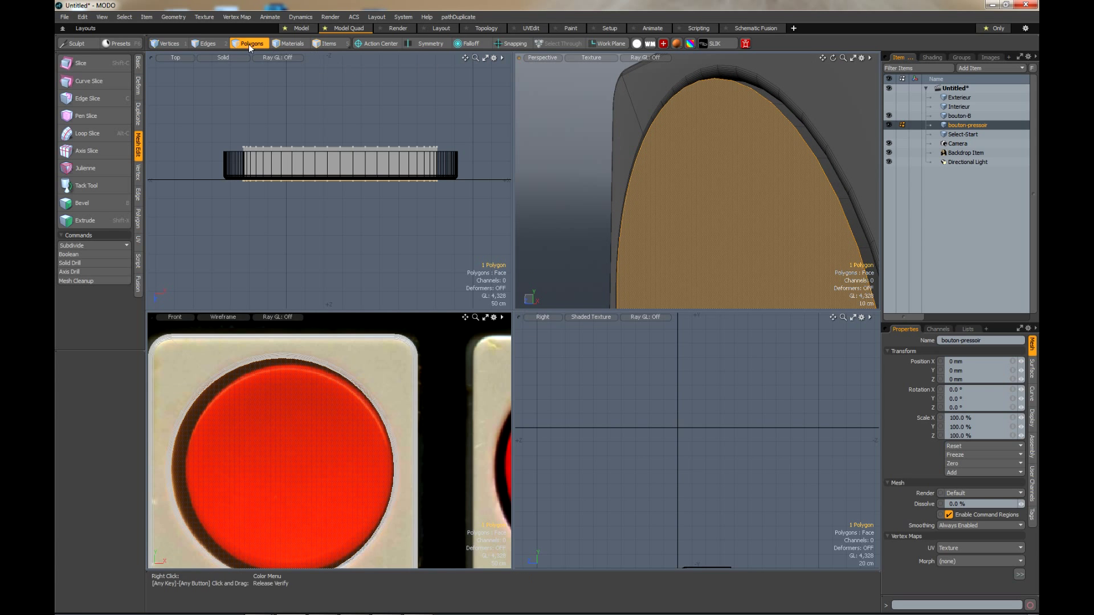
click(208, 44)
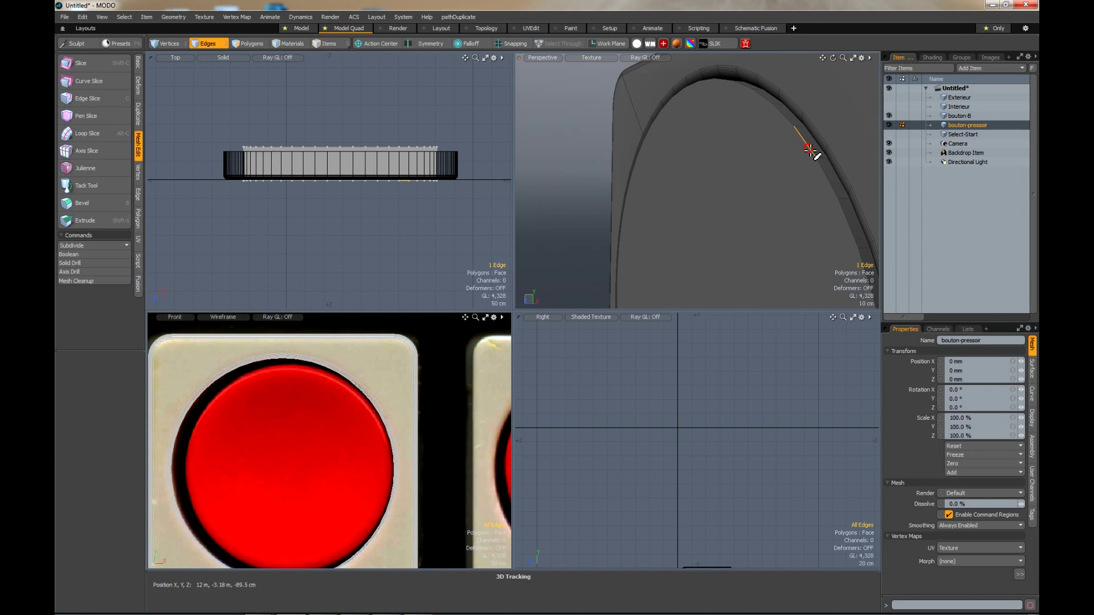
scroll(810, 151, down, 5)
scroll(769, 163, up, 8)
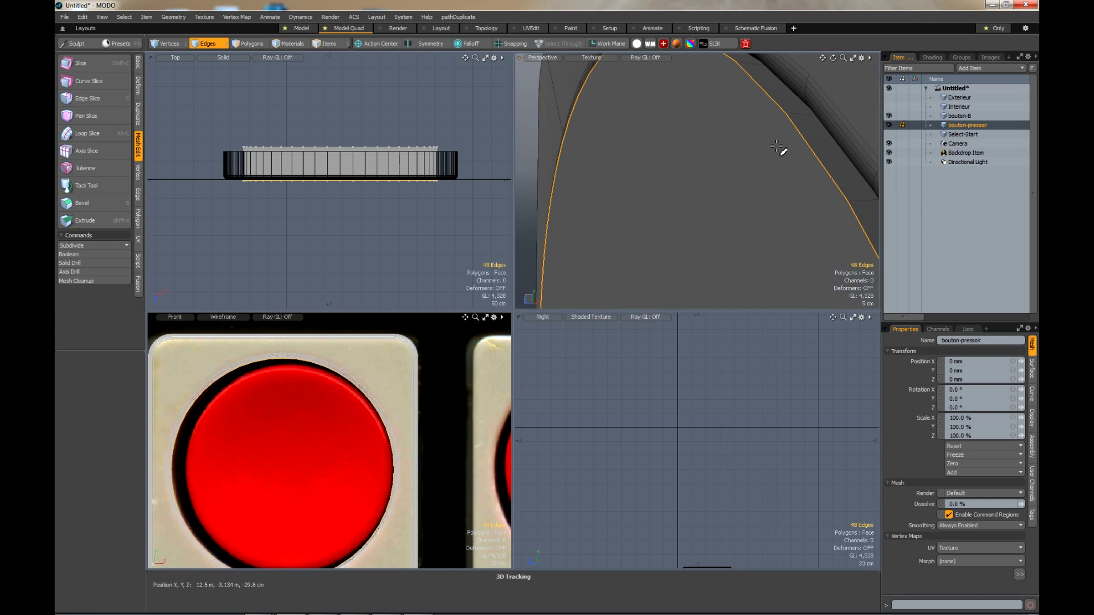
key(b)
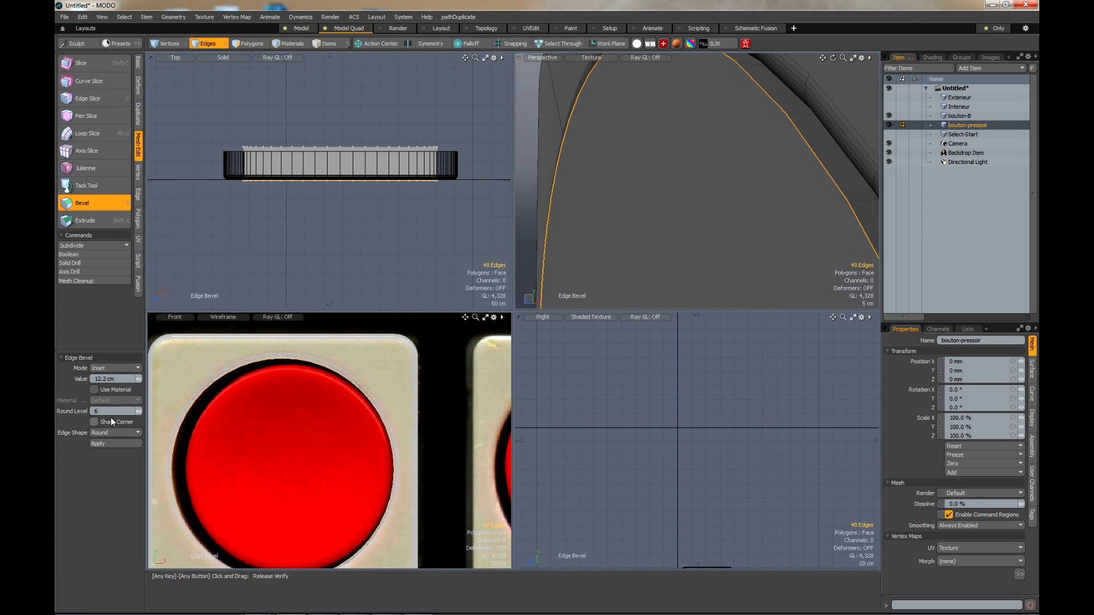
click(104, 444)
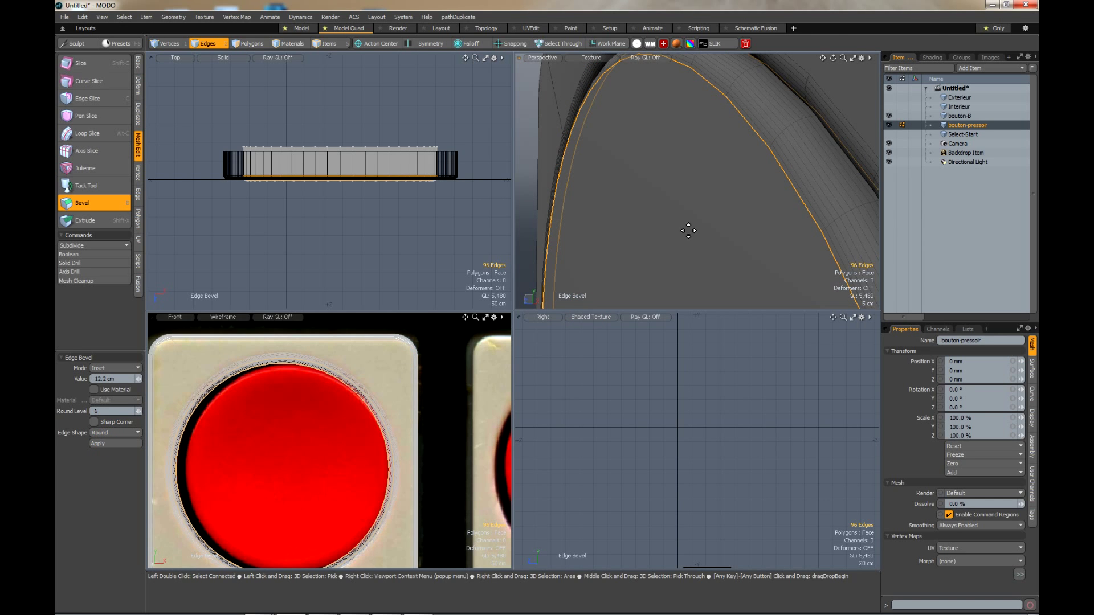
key(space)
Select the front face of bouton-pressoir and inset it by about 1.02 m with a polygon bevel.
key(3)
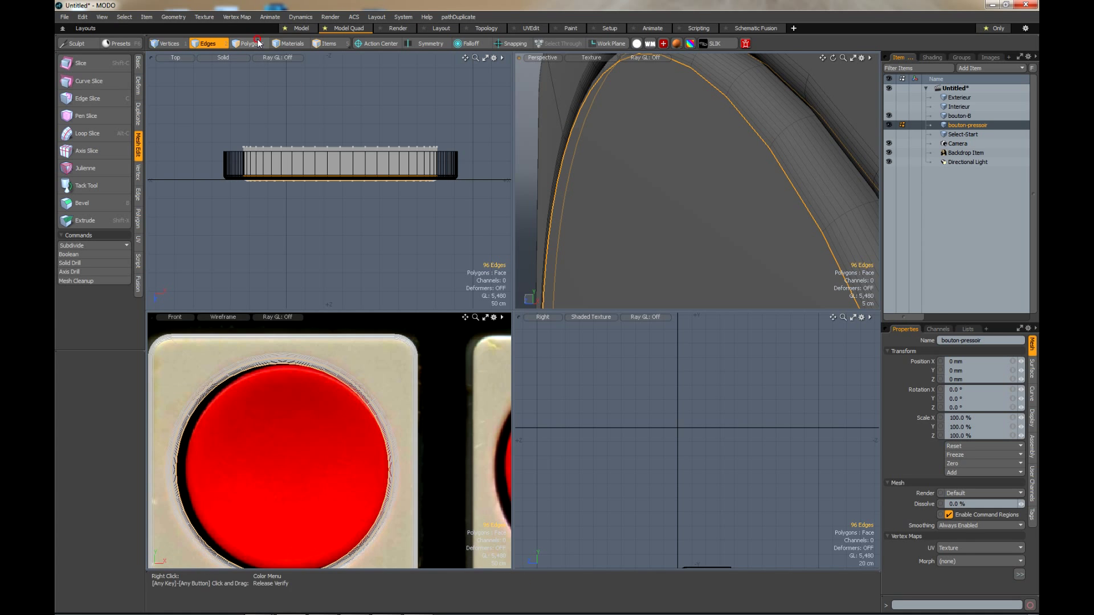
click(696, 198)
scroll(746, 220, down, 10)
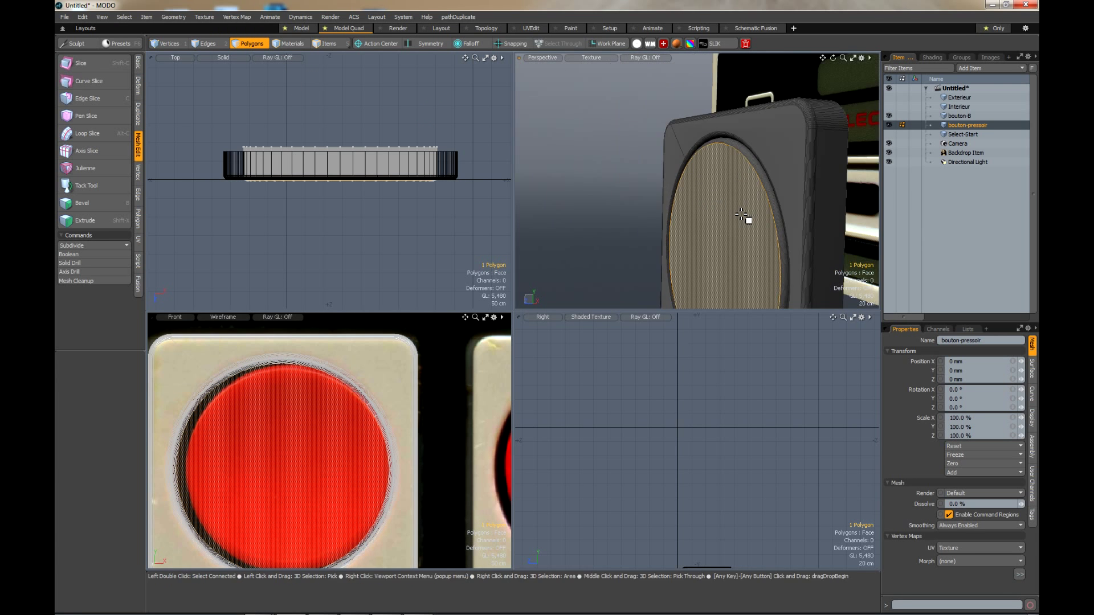
scroll(741, 241, up, 6)
scroll(737, 142, down, 1)
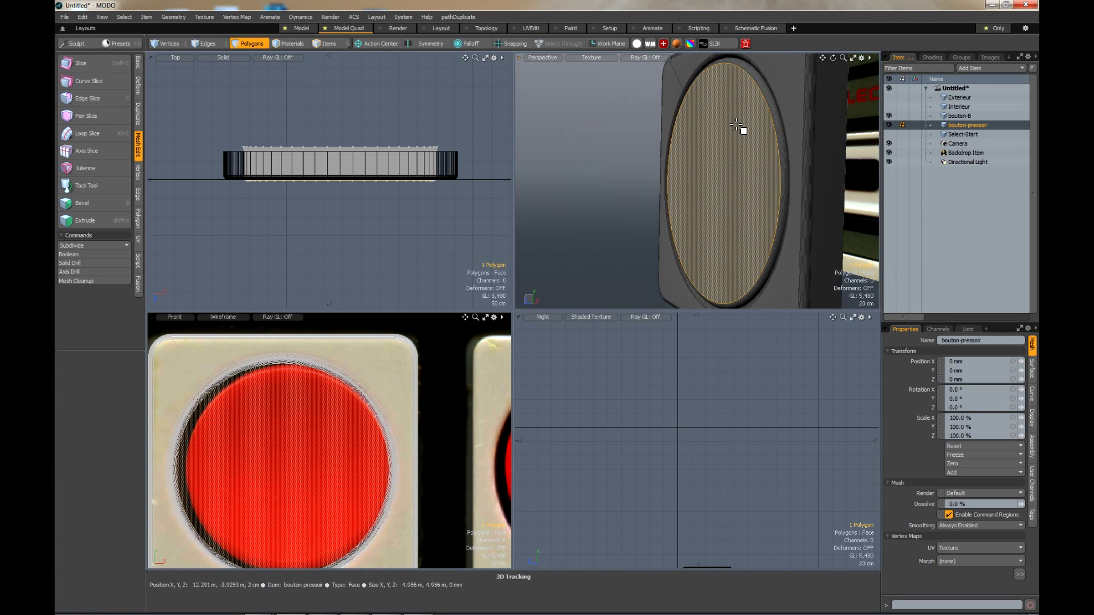
scroll(736, 124, up, 1)
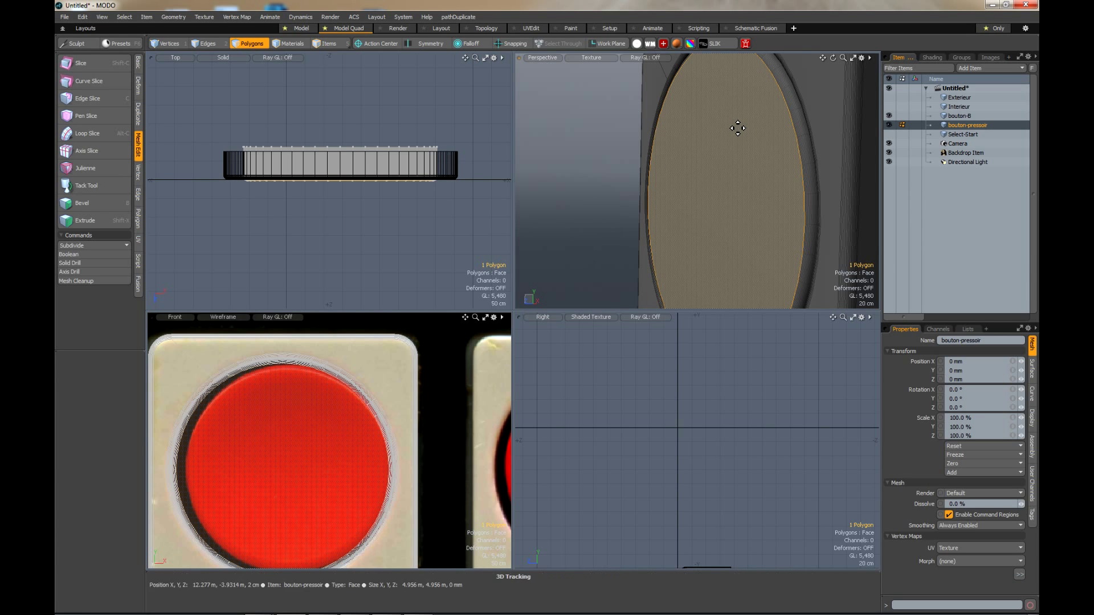
key(b)
click(741, 204)
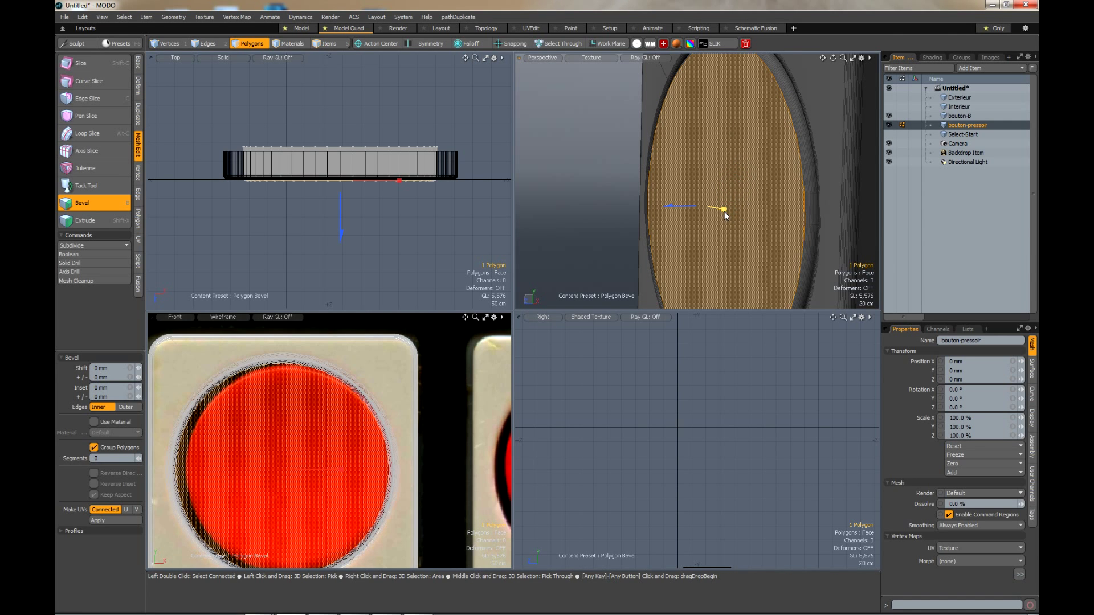
drag(724, 209, 885, 210)
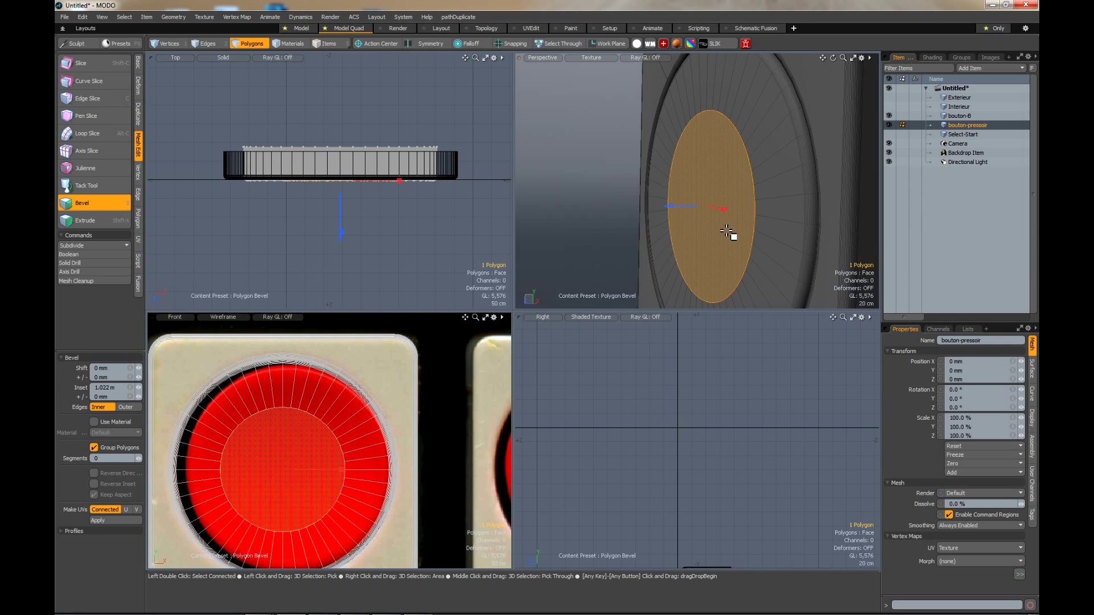
Collapse the inset front face of bouton-pressoir into a single centre vertex.
key(space)
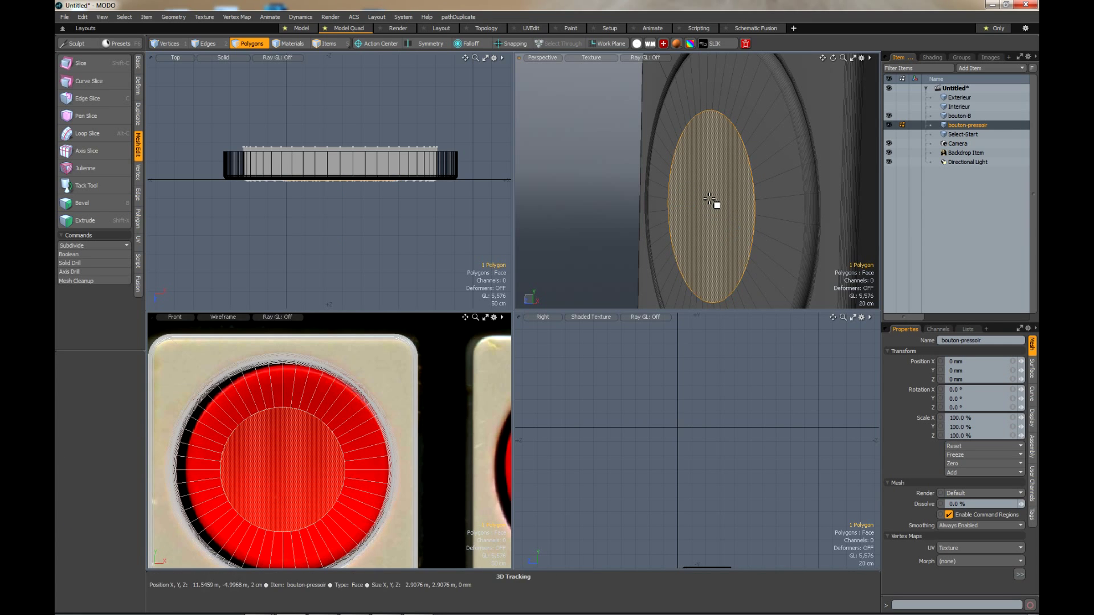
right_click(709, 197)
mouse_move(747, 195)
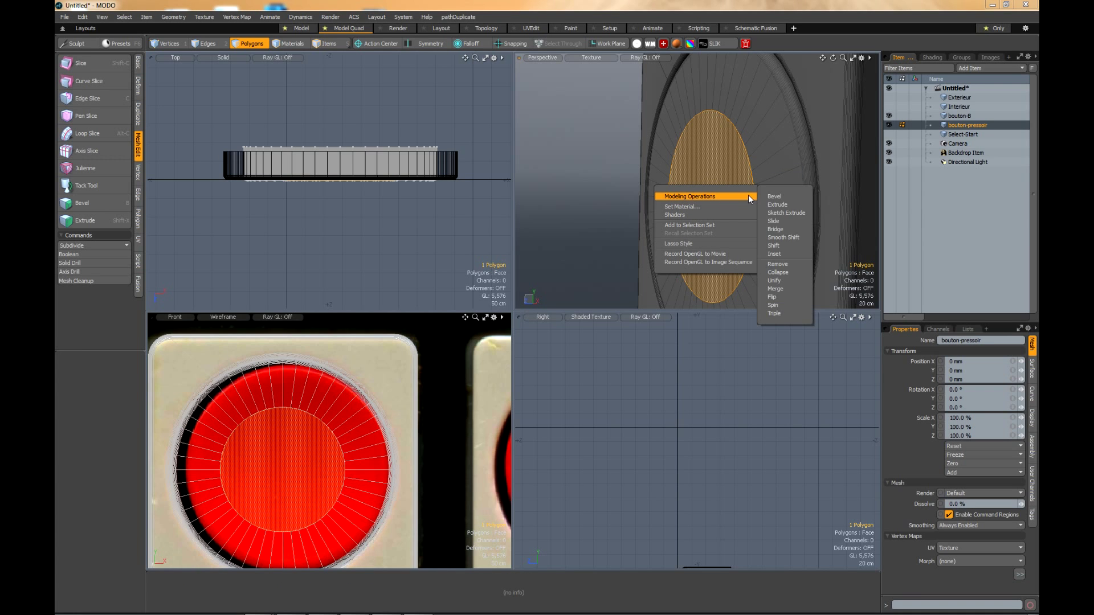
click(779, 265)
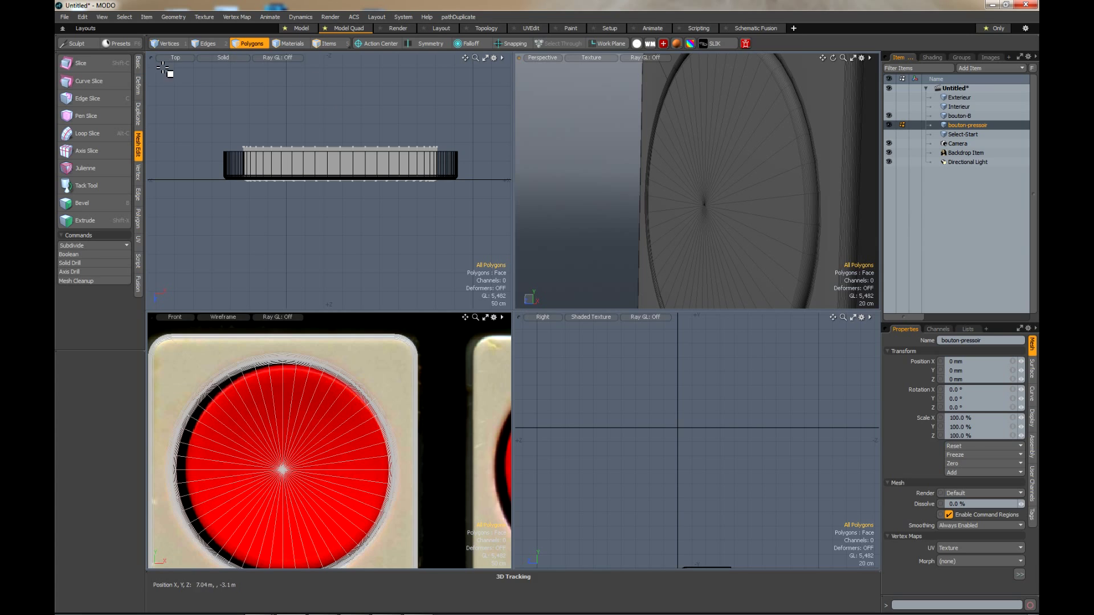
Move the centre vertex of bouton-pressoir's front face -56 cm along Z and clear the selection.
click(170, 44)
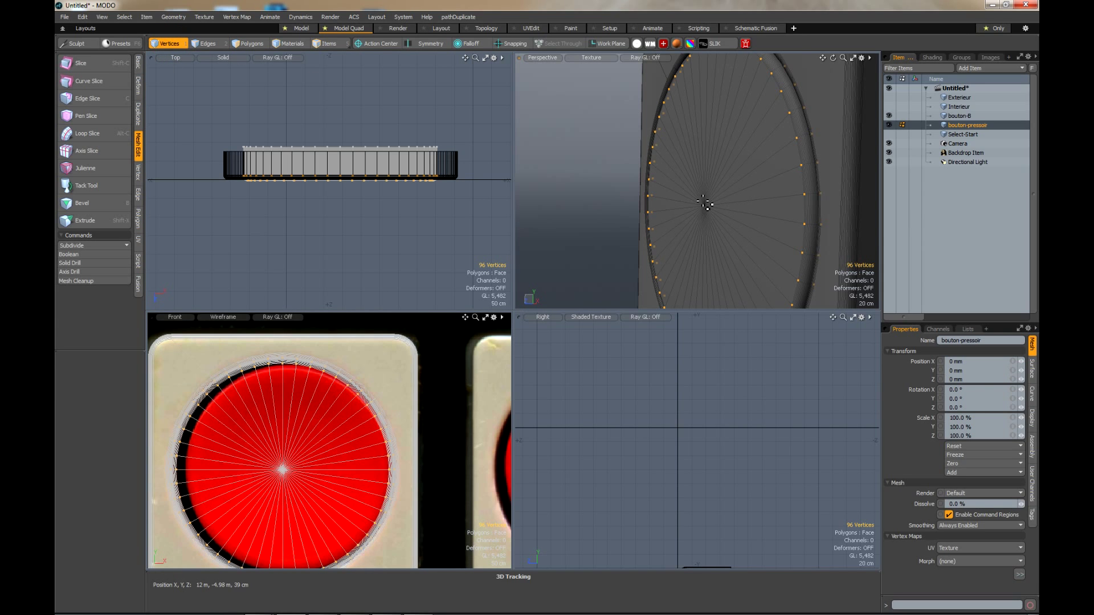
click(705, 204)
key(y)
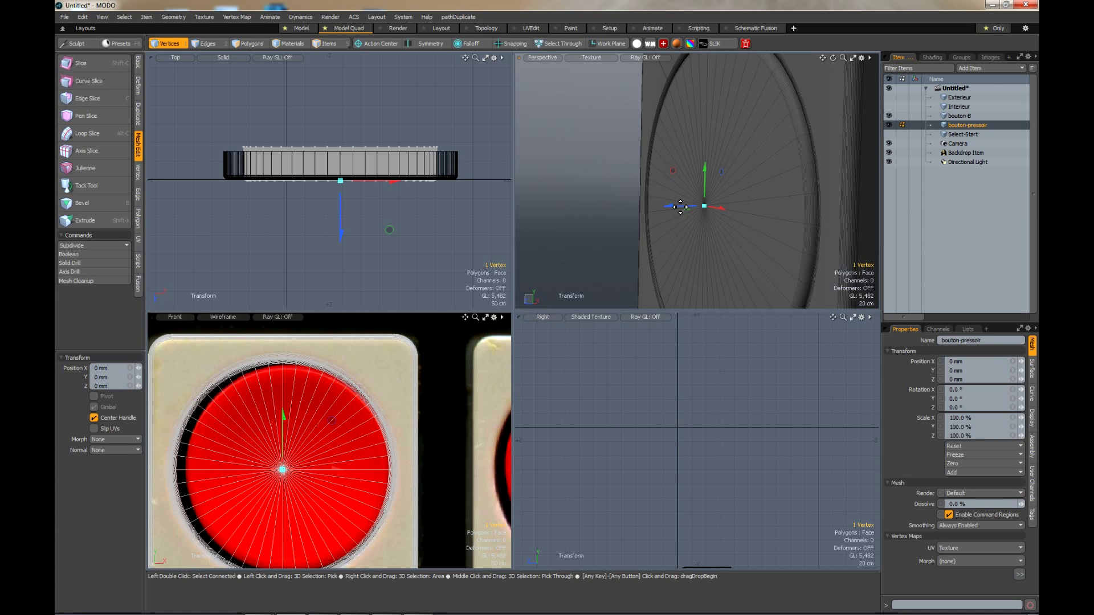
drag(667, 205, 698, 205)
scroll(791, 181, down, 4)
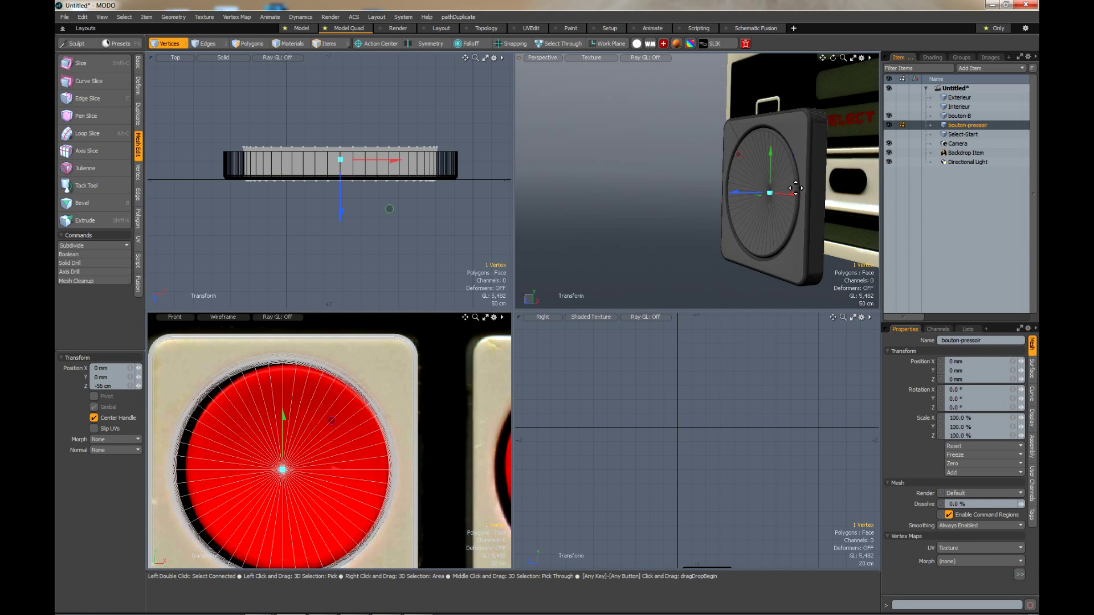
mouse_move(834, 57)
mouse_down()
mouse_move(872, 59)
mouse_move(817, 59)
mouse_move(848, 62)
mouse_move(823, 59)
mouse_move(839, 60)
mouse_up()
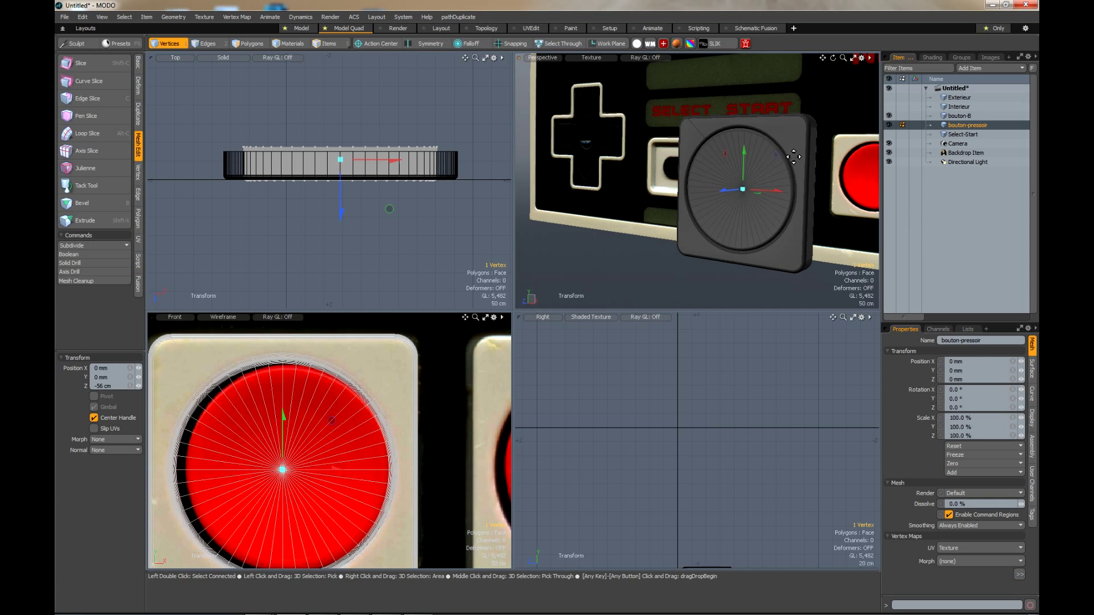
key(q)
scroll(767, 185, up, 3)
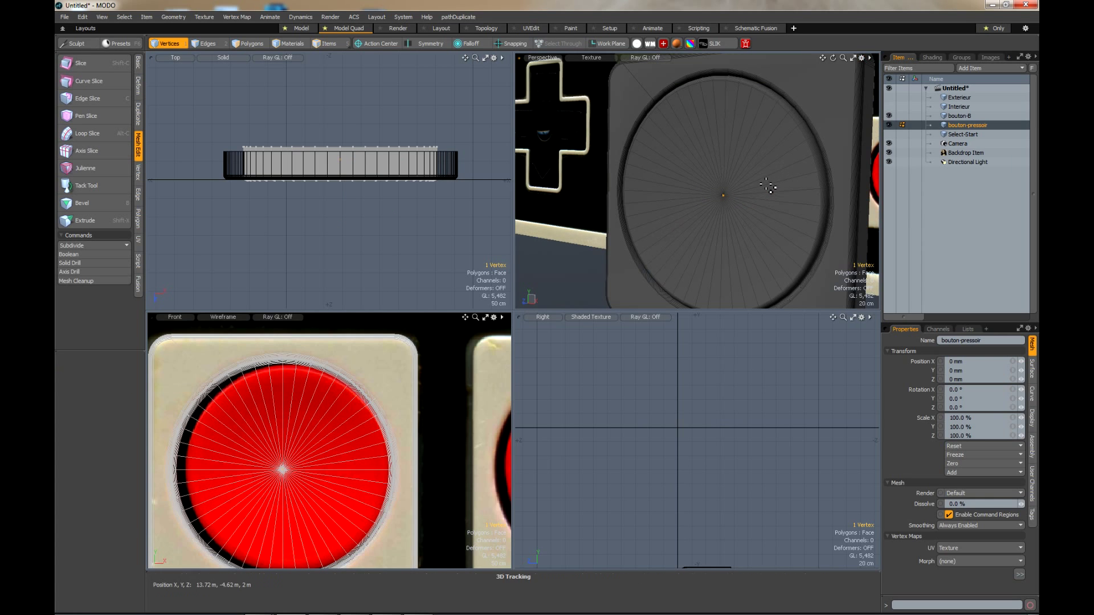
click(583, 236)
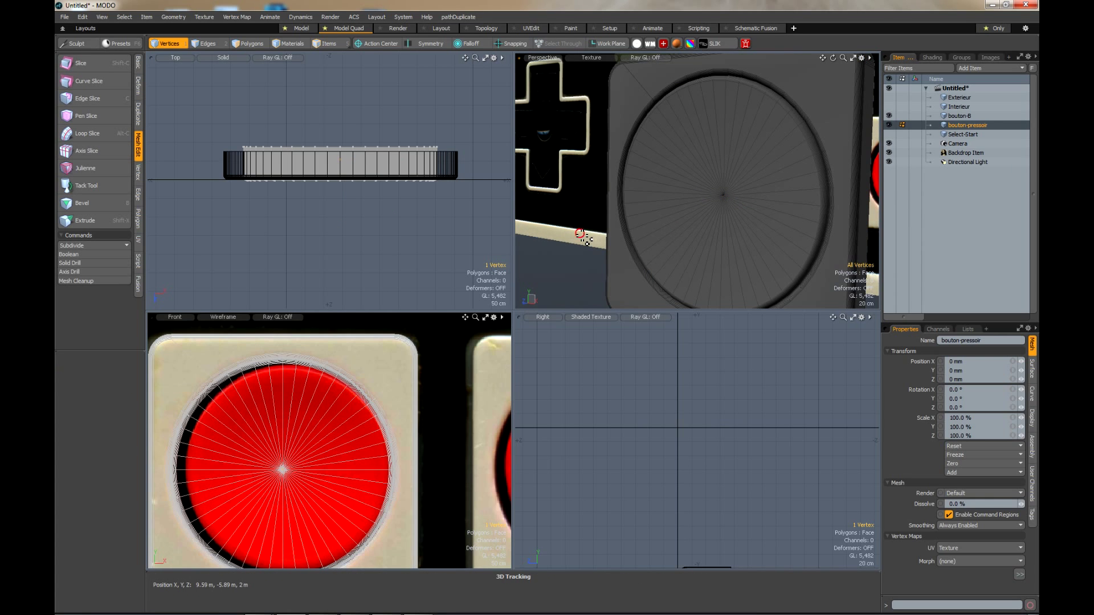
Show the Select-Start, Interieur and Exterieur items around the button.
click(888, 134)
click(889, 106)
click(888, 97)
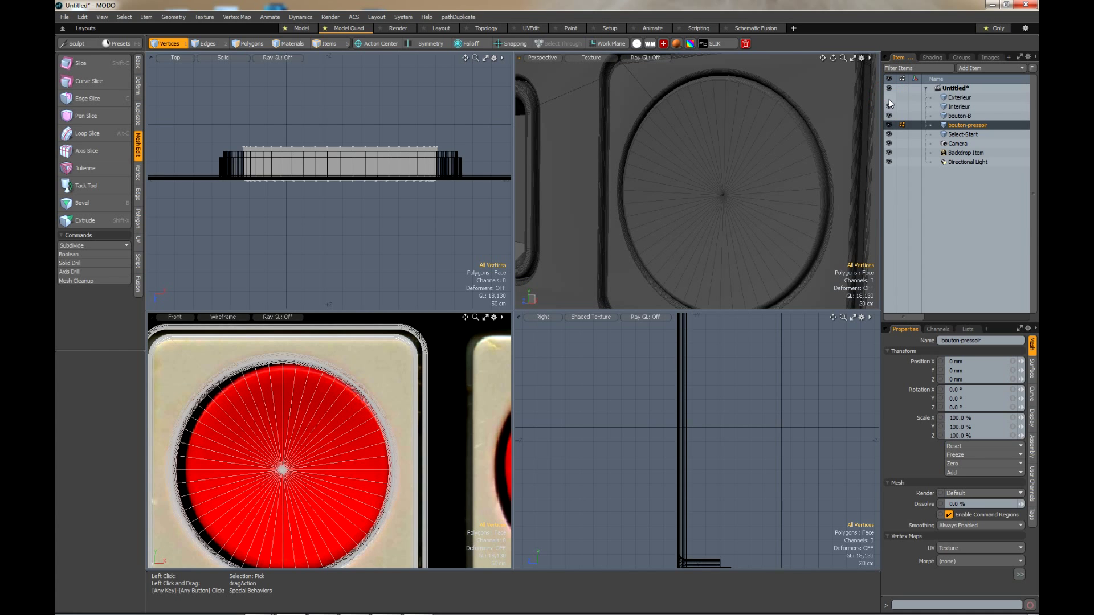
scroll(758, 159, down, 6)
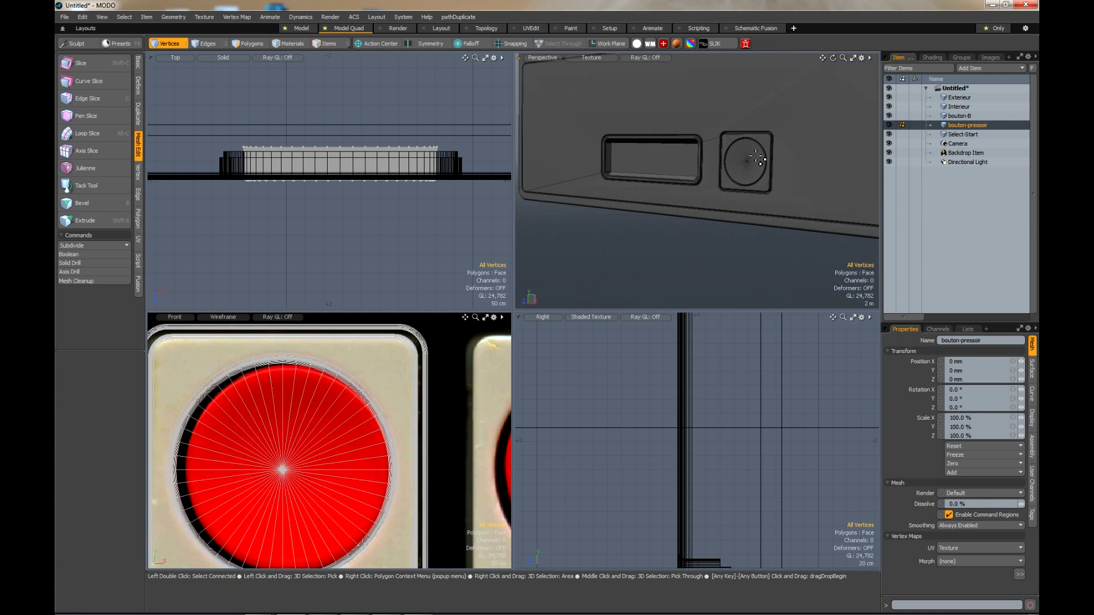
scroll(758, 160, up, 3)
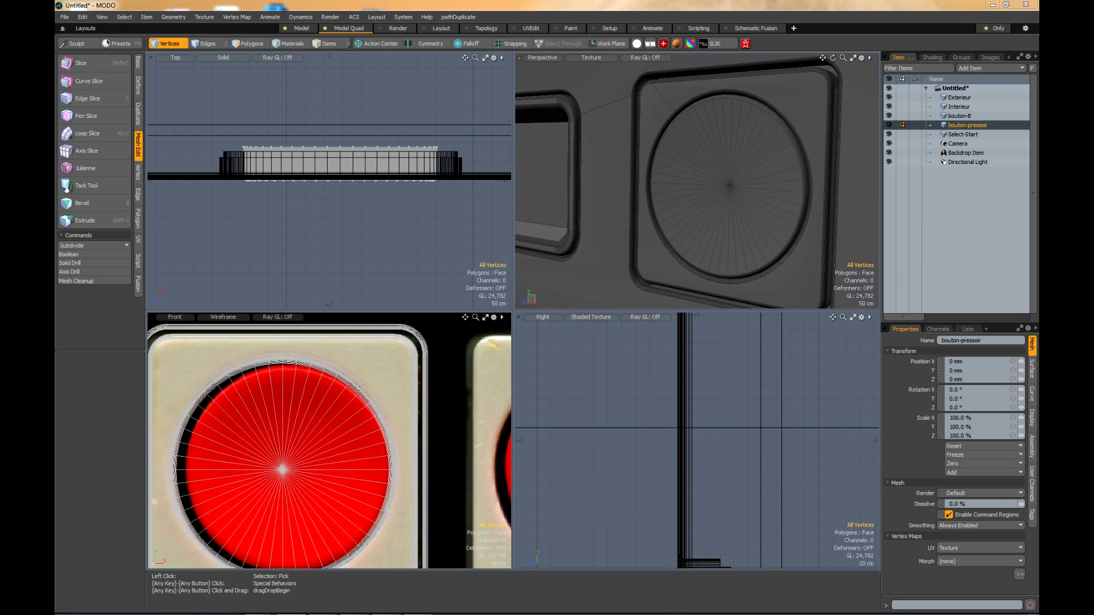
drag(1038, 137, 1038, 114)
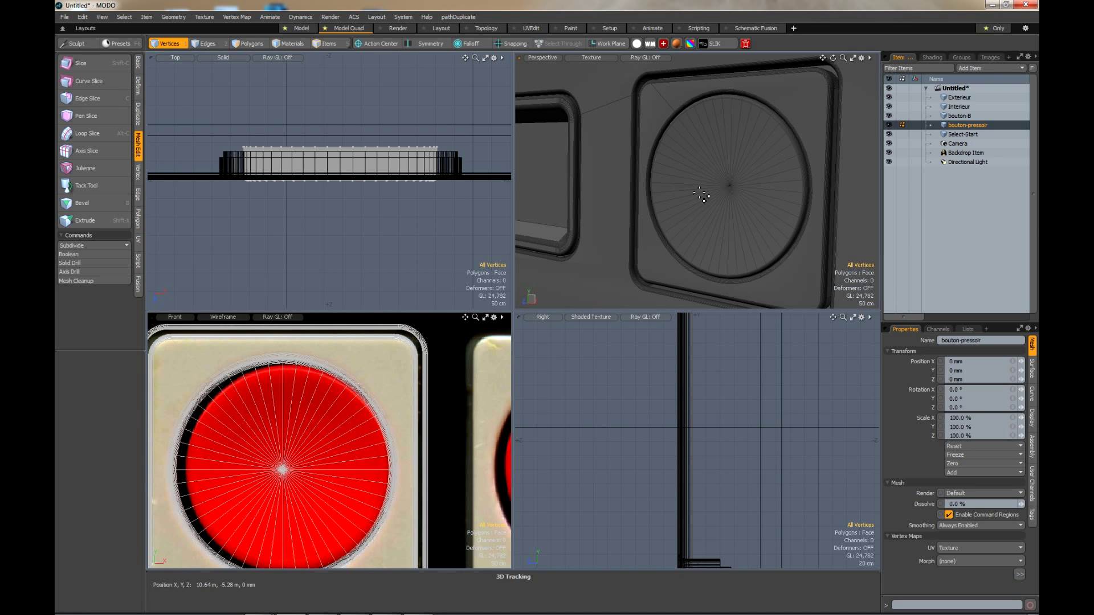
Move the whole bouton-pressoir mesh 32 cm along Z, outward from its recess.
key(y)
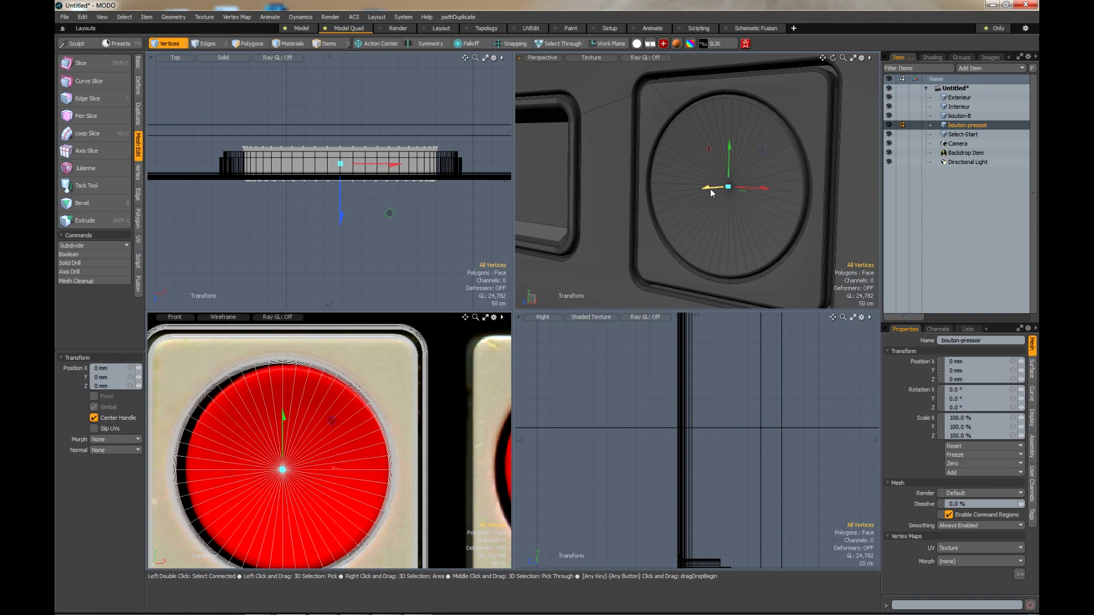
drag(709, 189, 690, 192)
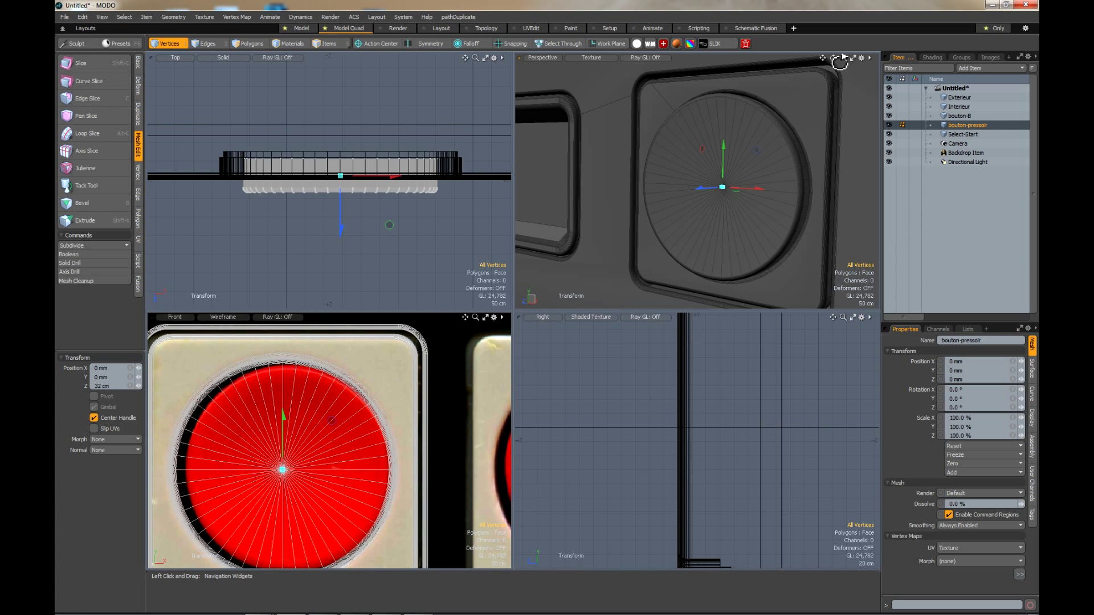
drag(833, 58, 852, 70)
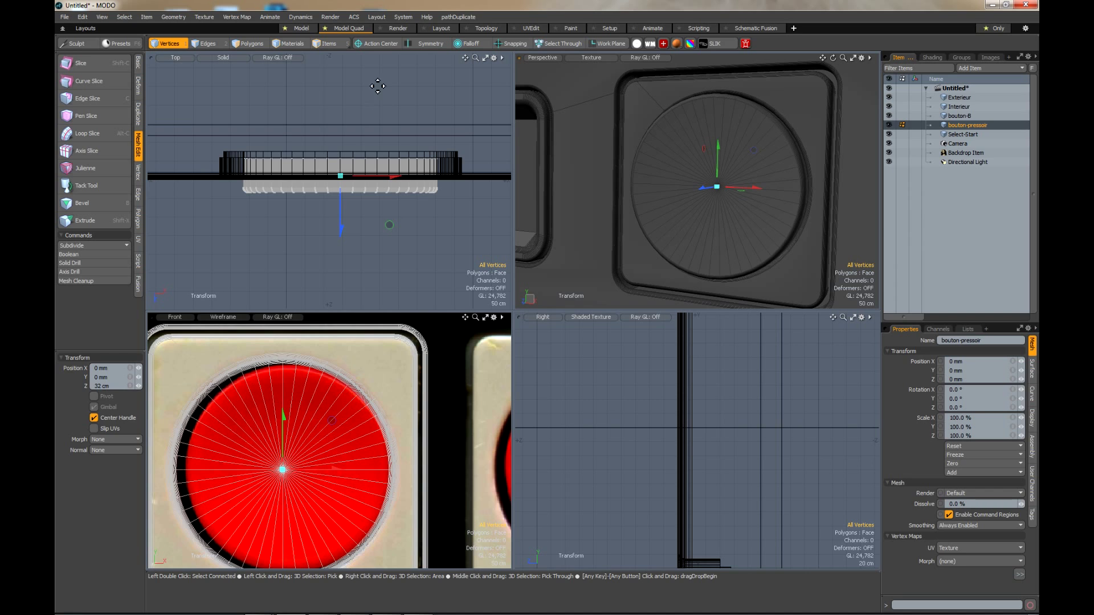
Run a render preview of the controller, check the button and its square surround up close, and return to the quad modelling layout.
click(396, 28)
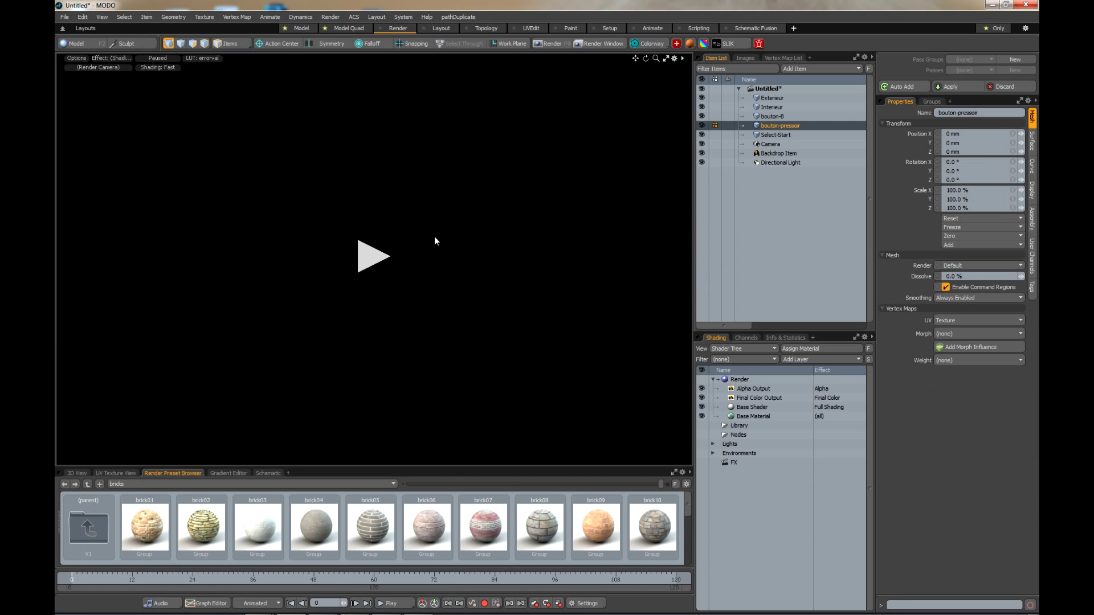
click(373, 255)
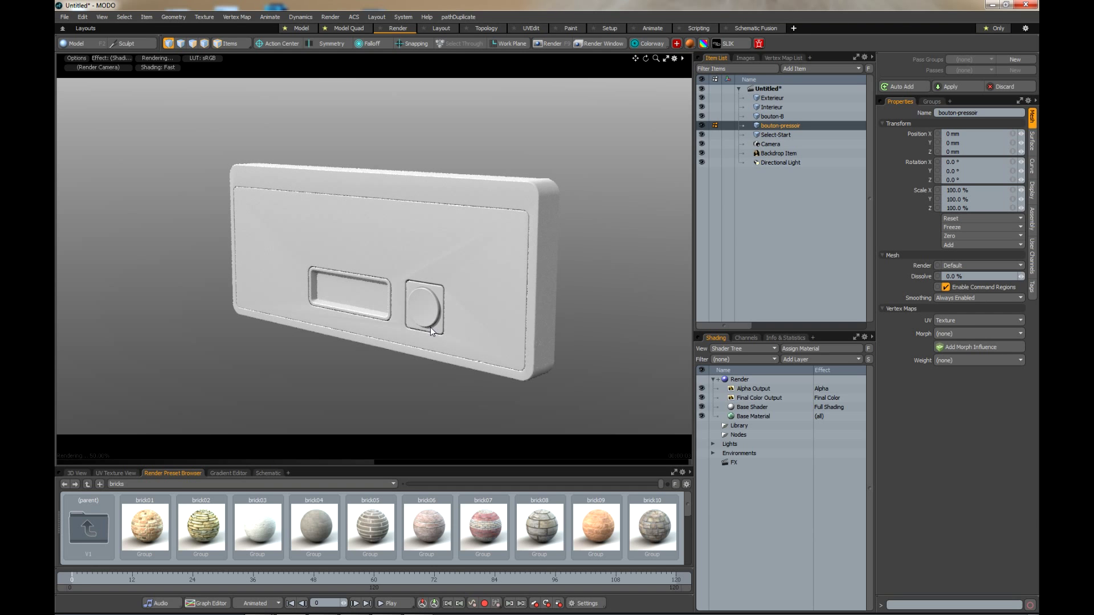
scroll(433, 306, up, 5)
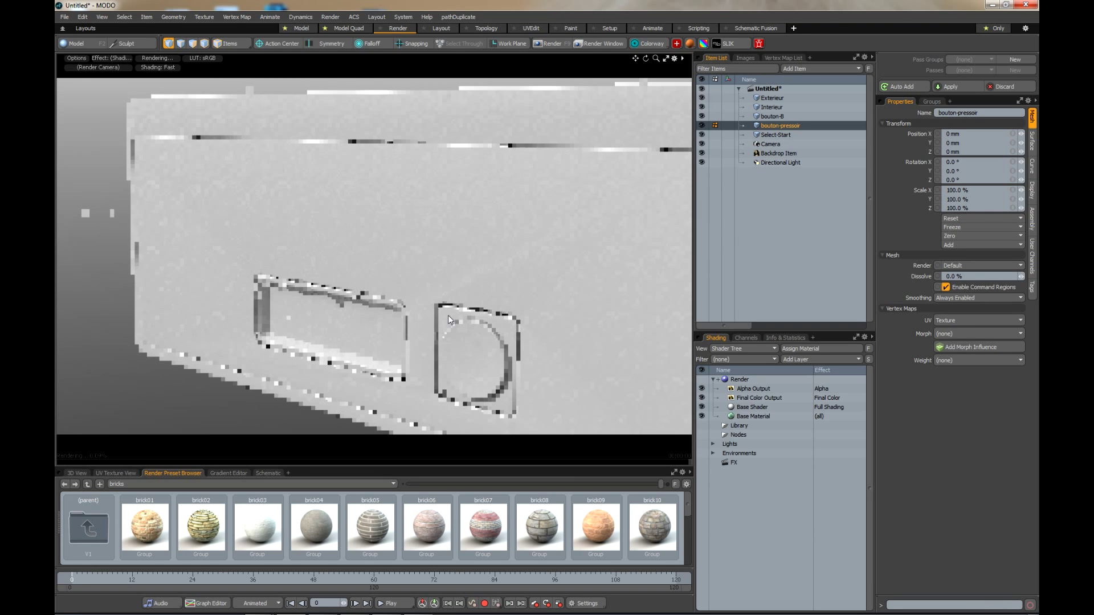
scroll(448, 320, up, 2)
drag(636, 58, 593, 8)
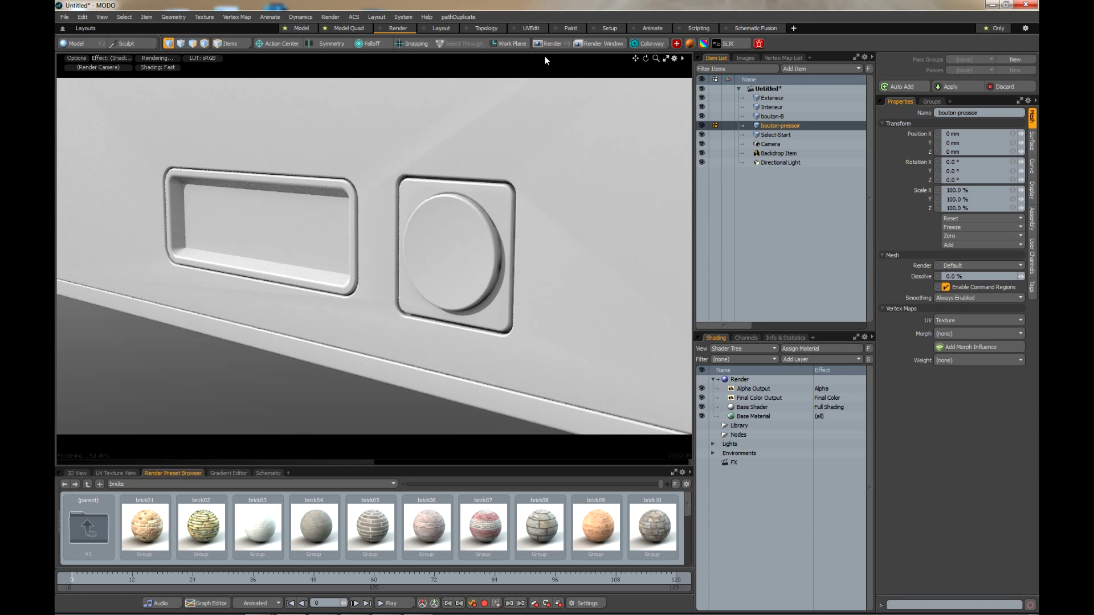
click(335, 28)
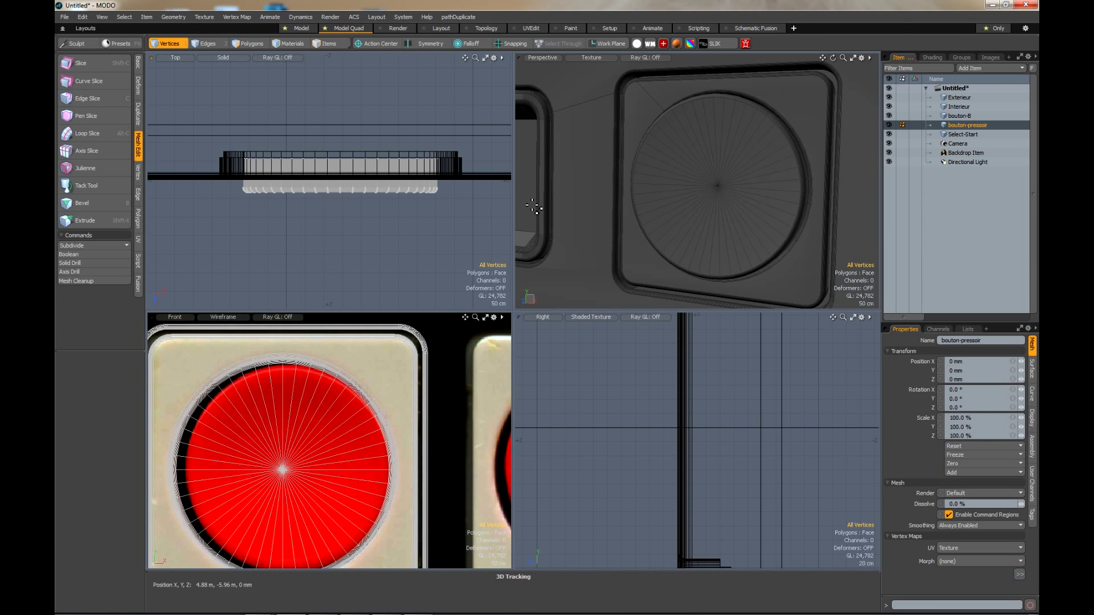
Select bouton-B and bouton-pressoir together and duplicate both items.
scroll(535, 209, down, 2)
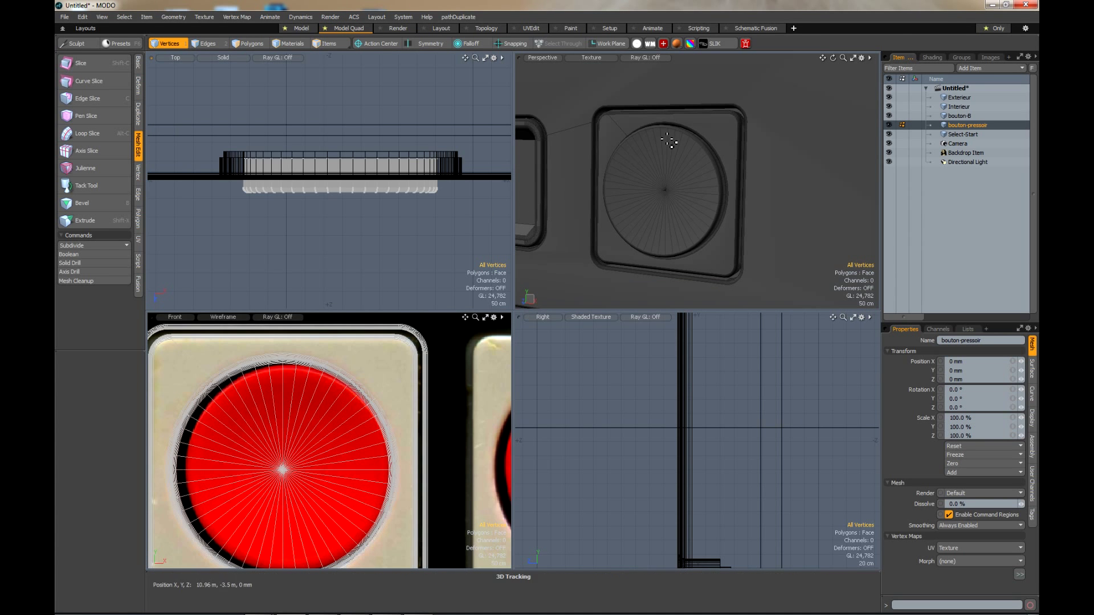
click(962, 117)
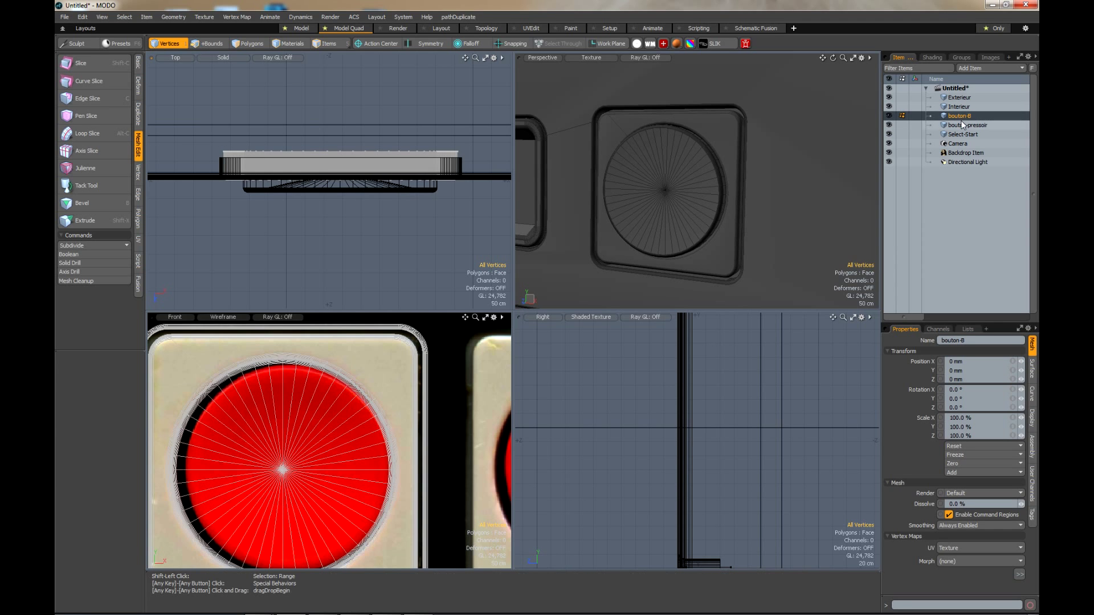
shift+click(963, 126)
scroll(723, 178, down, 3)
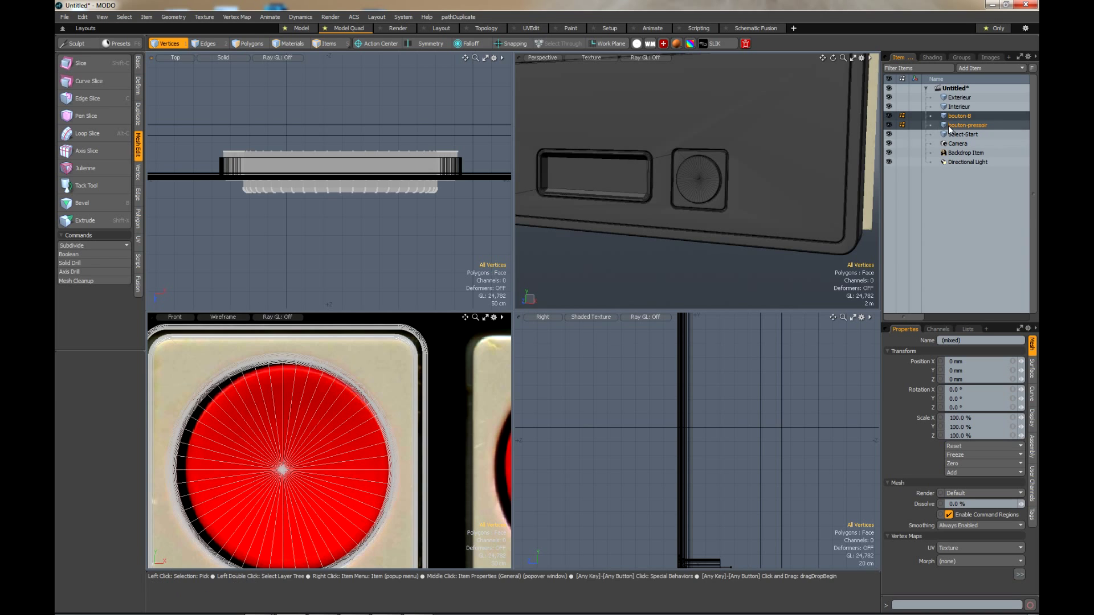
right_click(965, 124)
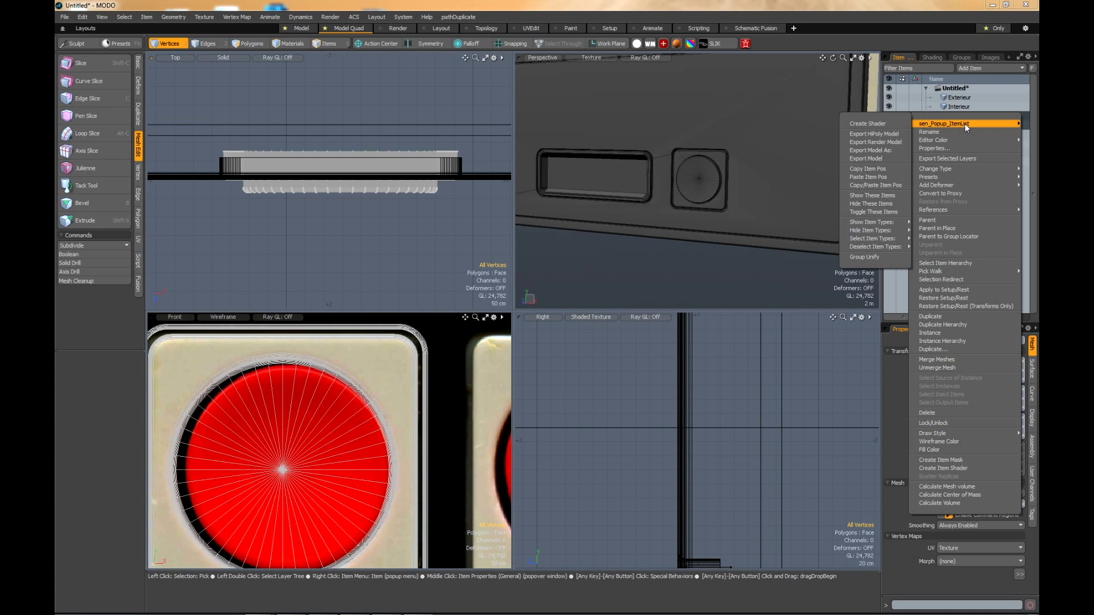
click(938, 317)
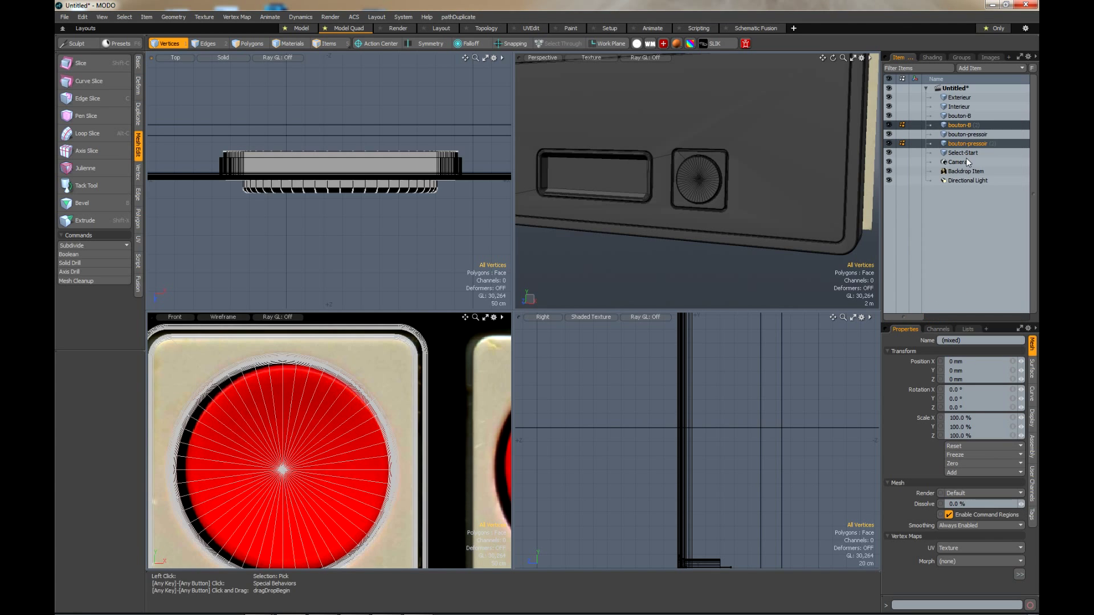
Rename the duplicated items as bouton-a and bouton-pressoir a.
click(969, 125)
click(968, 125)
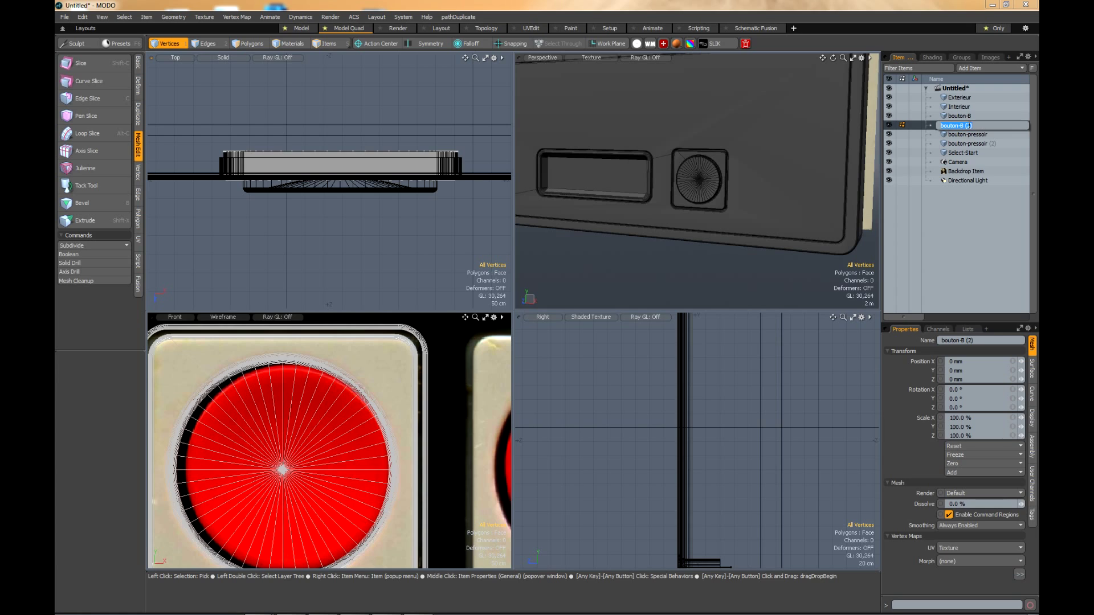
double_click(963, 125)
text(a)
click(984, 144)
click(985, 144)
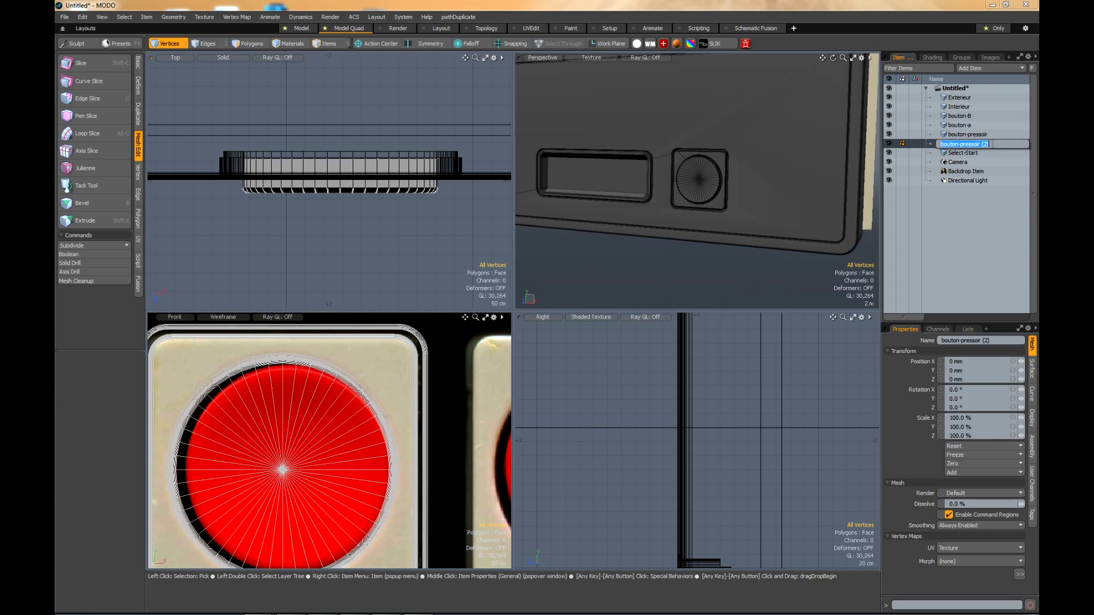
double_click(984, 144)
text(a)
Rename the original bouton-pressoir as bouton-pressoir b.
click(986, 135)
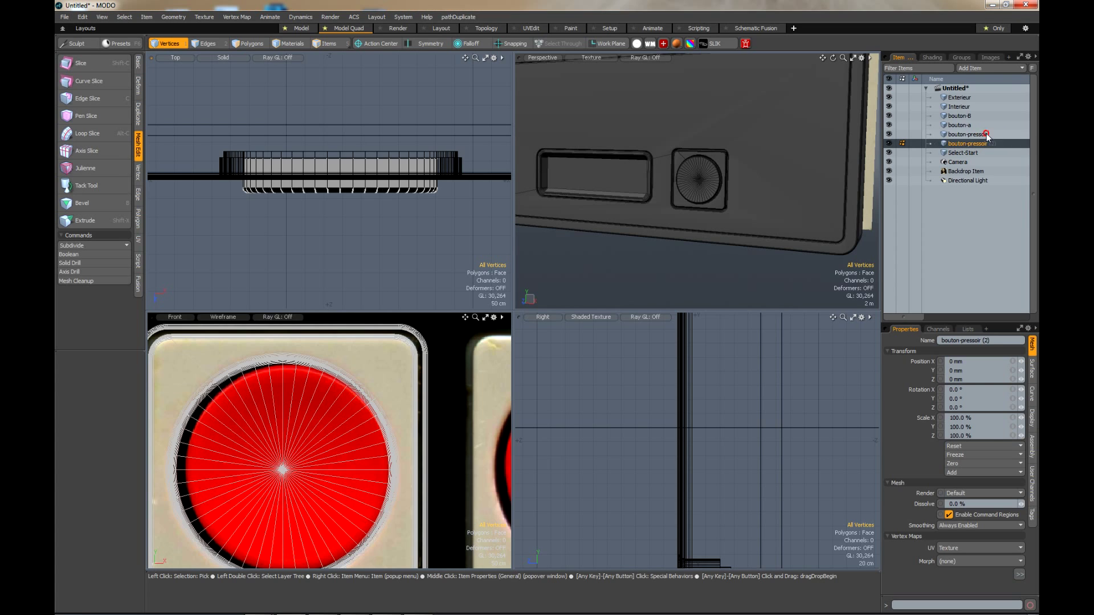
click(987, 135)
click(988, 135)
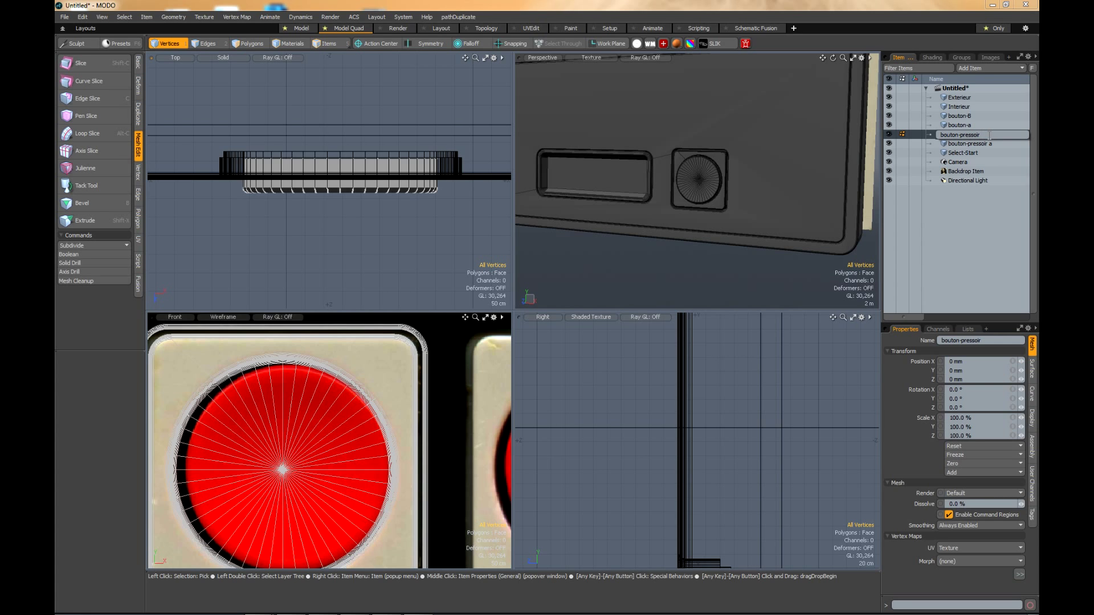
text(b)
Select bouton-a and bouton-pressoir a together and move their polygons about 7.45 m along X onto the A button in the reference image.
click(969, 143)
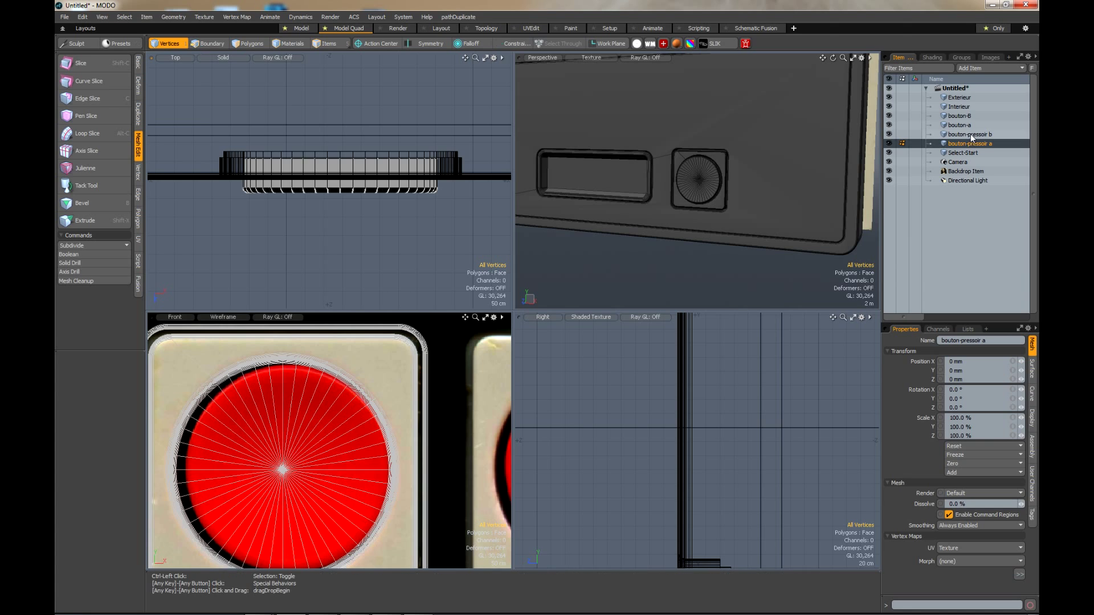
ctrl+click(968, 126)
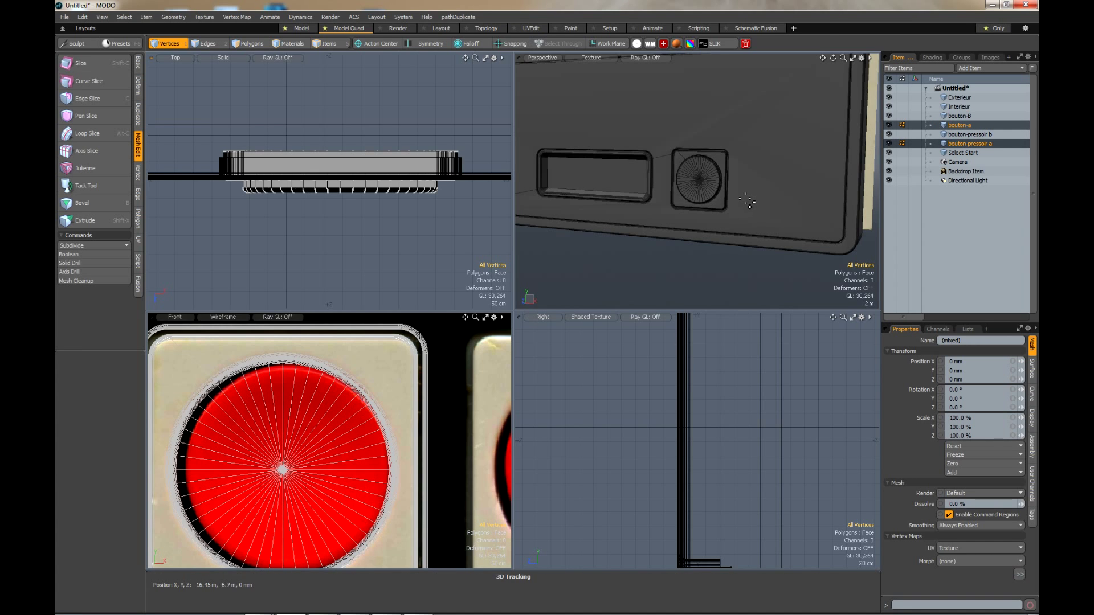
key(3)
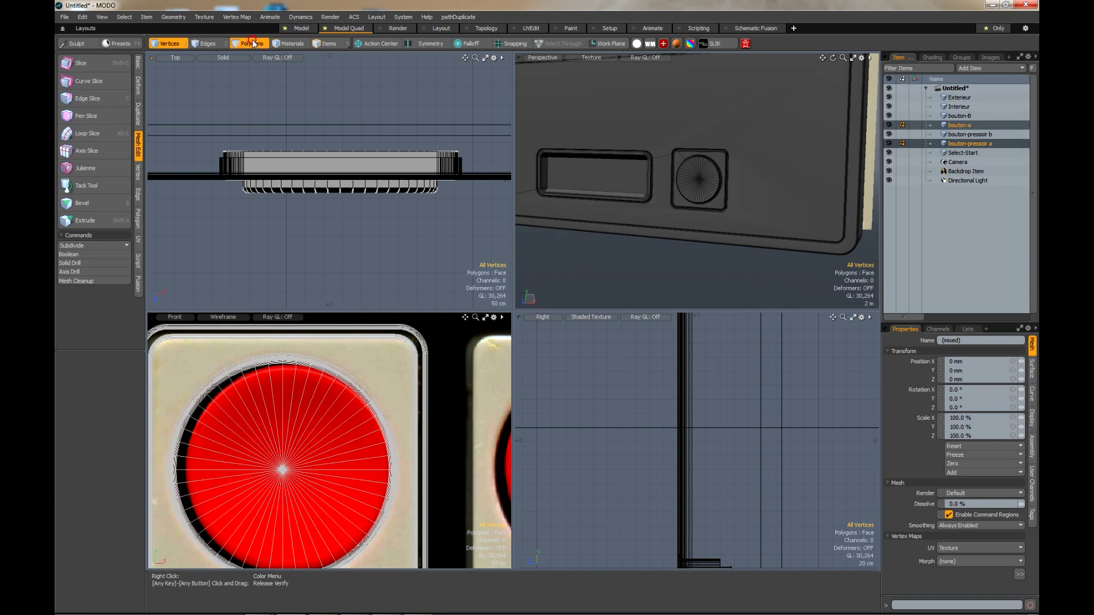
key(w)
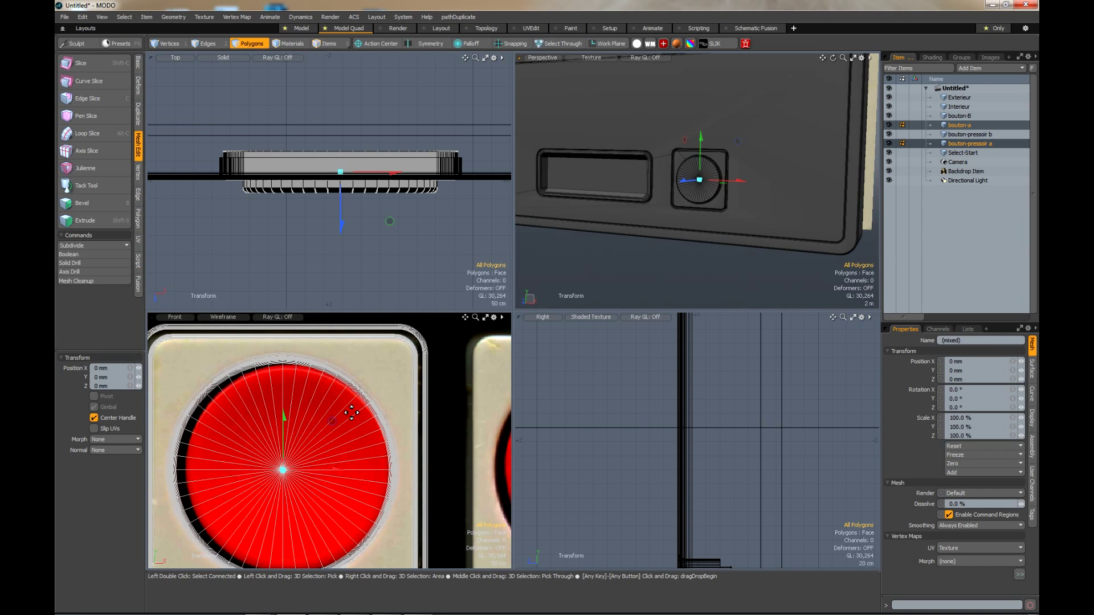
scroll(352, 411, down, 5)
scroll(434, 403, up, 3)
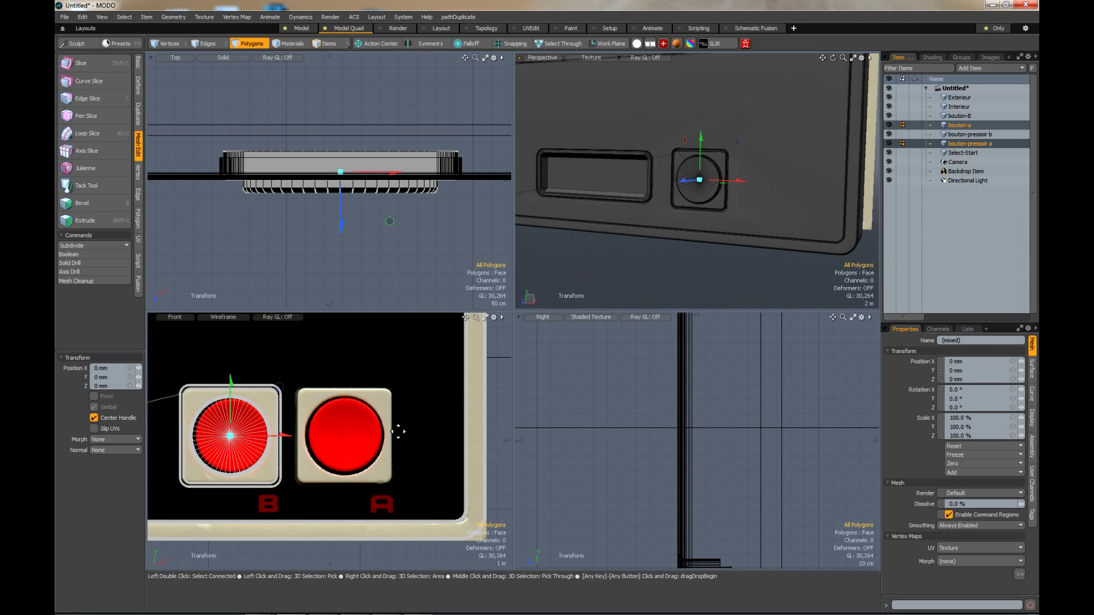
drag(288, 438, 401, 436)
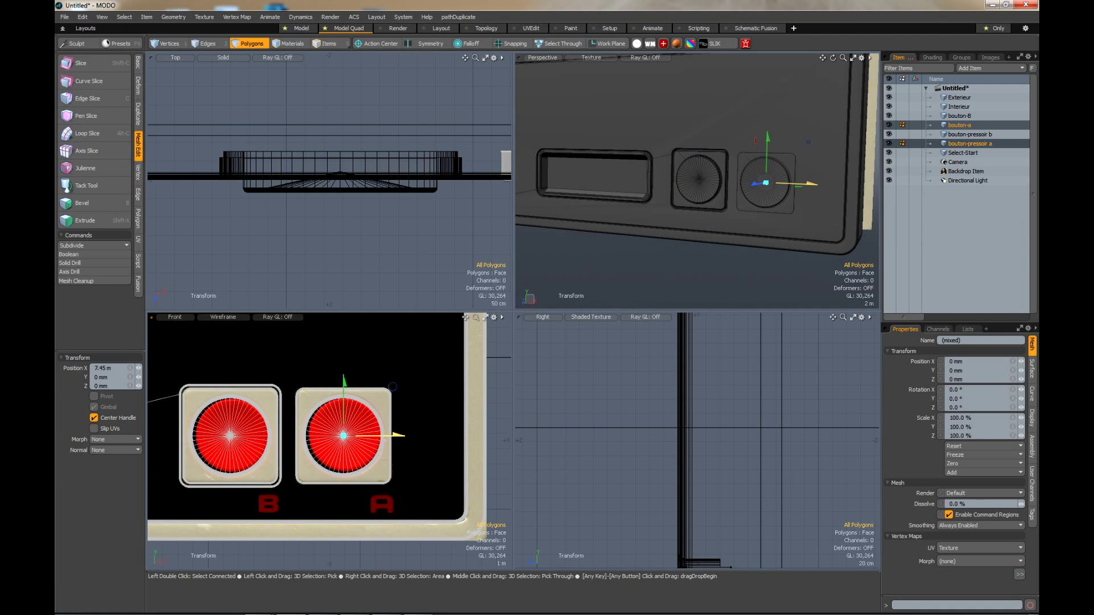
Examine the moved A button and its surround against the front reference and beside the B button in perspective.
scroll(390, 461, up, 2)
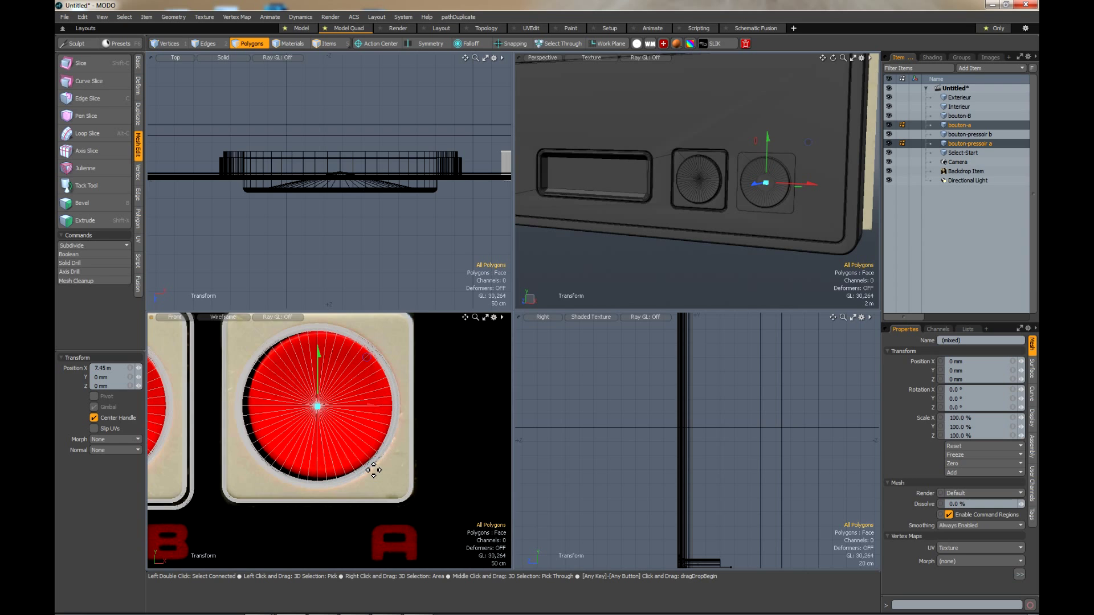
scroll(376, 457, down, 2)
scroll(356, 377, up, 2)
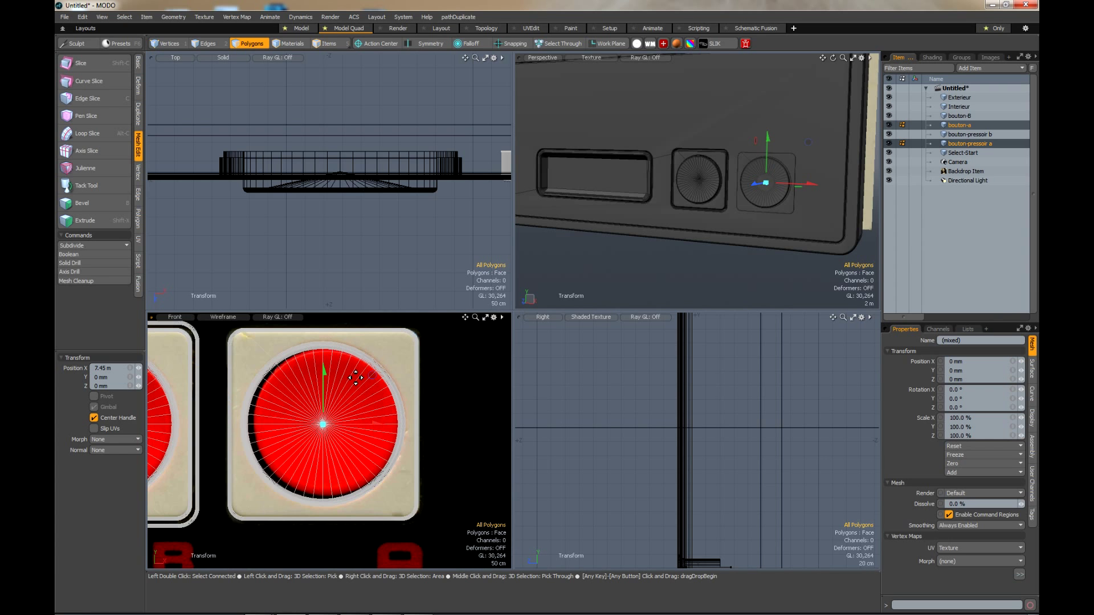
scroll(801, 159, up, 2)
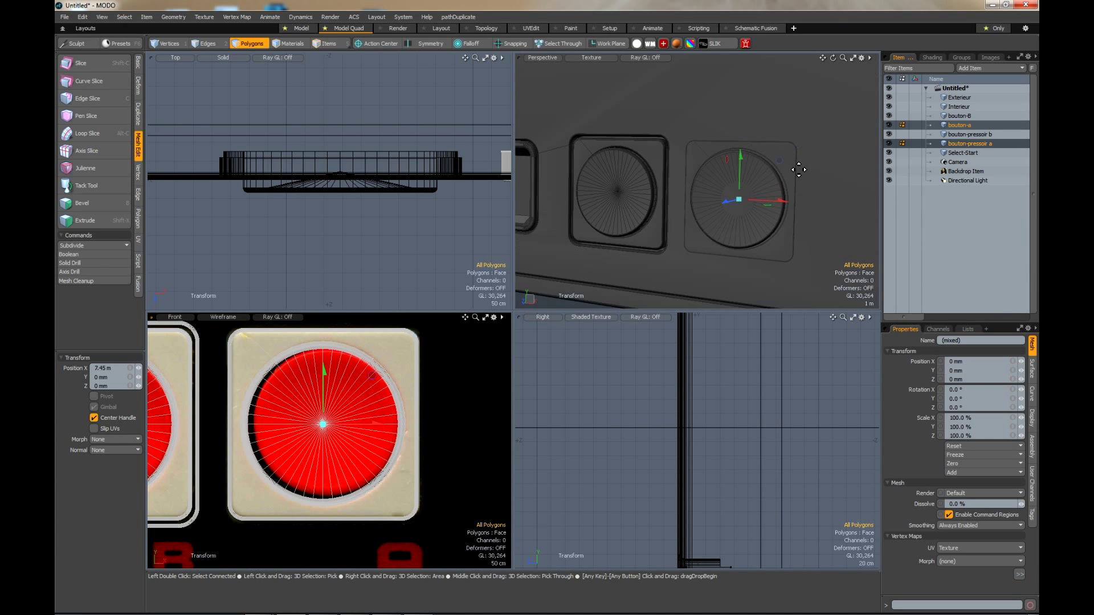
mouse_move(833, 58)
mouse_down()
mouse_move(741, 60)
mouse_move(833, 58)
mouse_up()
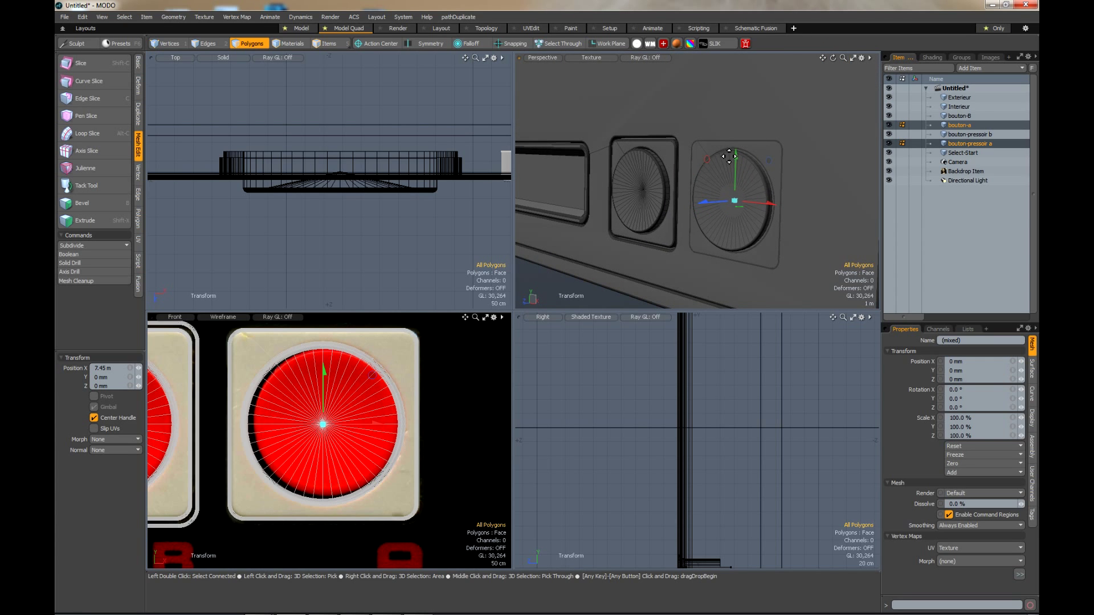
scroll(733, 176, up, 2)
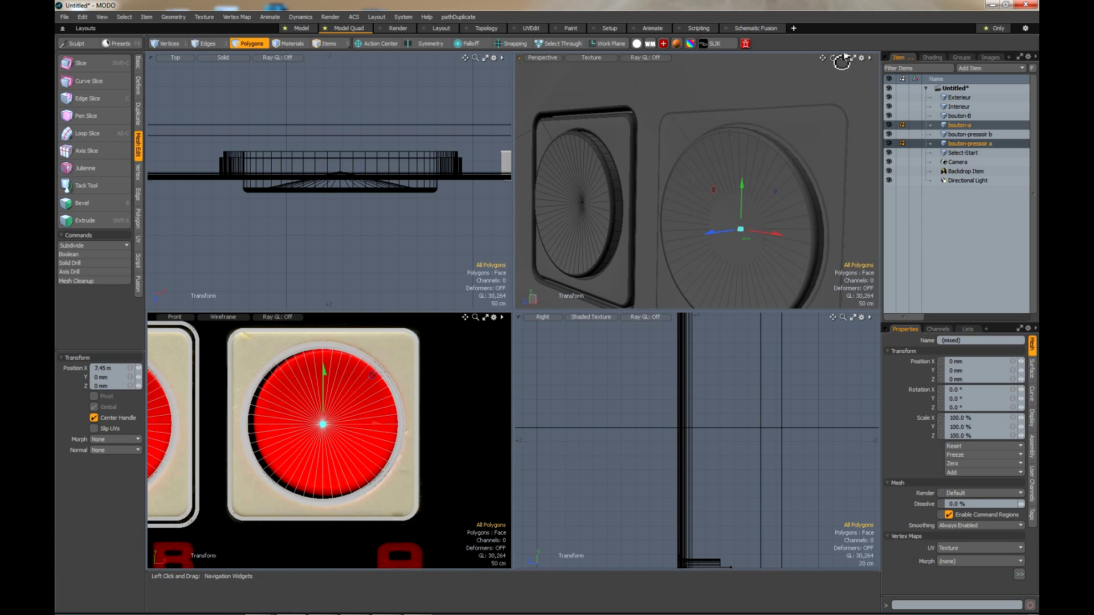
mouse_move(833, 57)
mouse_down()
mouse_move(763, 58)
mouse_move(854, 58)
mouse_move(843, 58)
mouse_up()
scroll(809, 107, down, 3)
scroll(856, 141, up, 3)
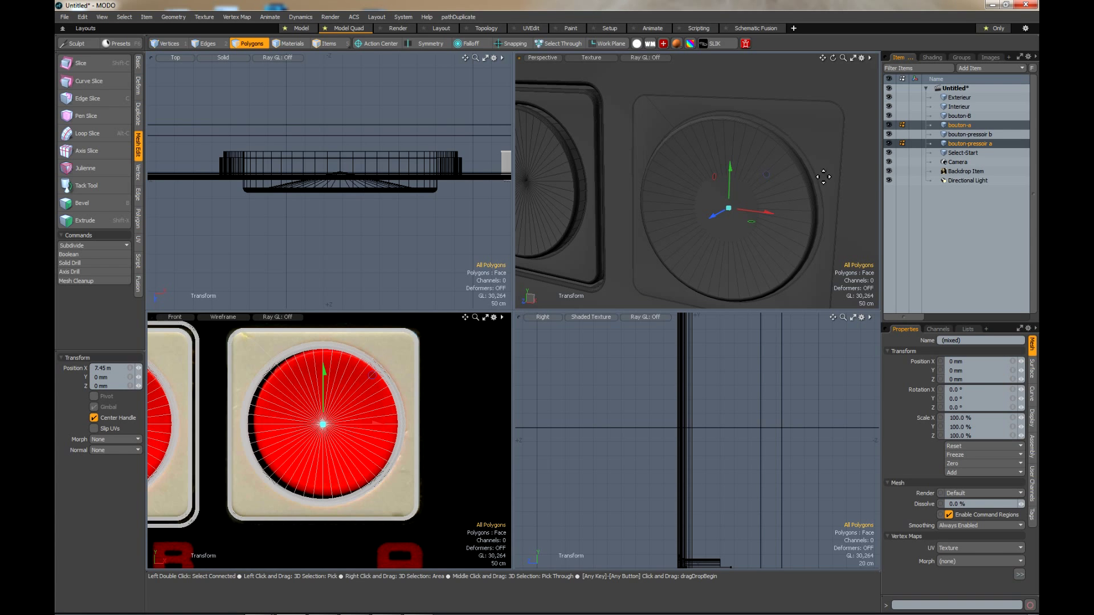
scroll(765, 133, down, 3)
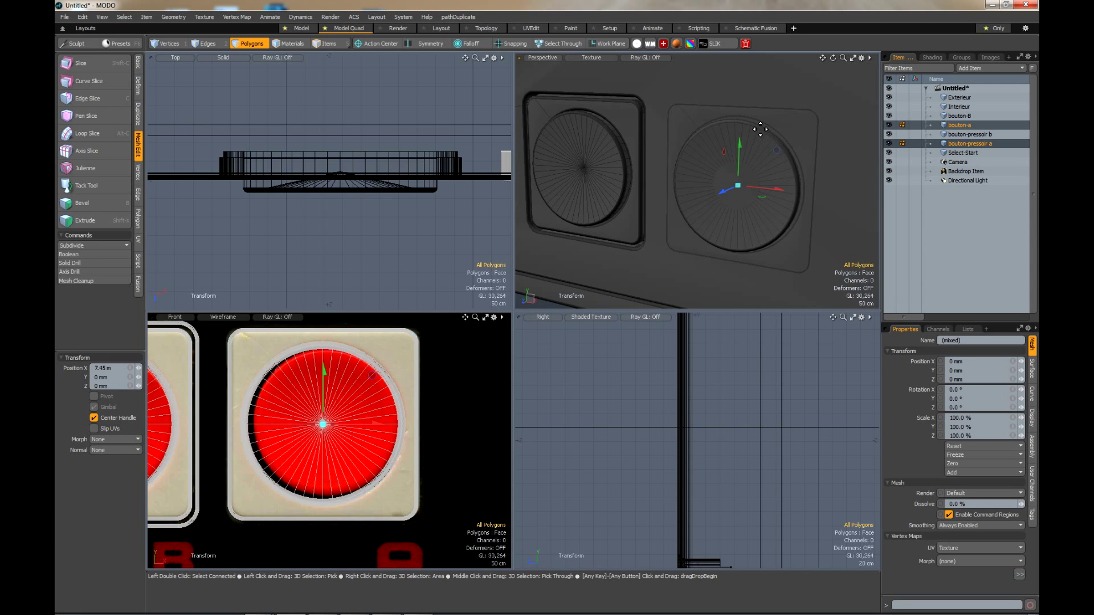
Drop the Transform tool, check the two buttons' alignment from above, and switch to the Render layout.
key(space)
scroll(406, 181, down, 5)
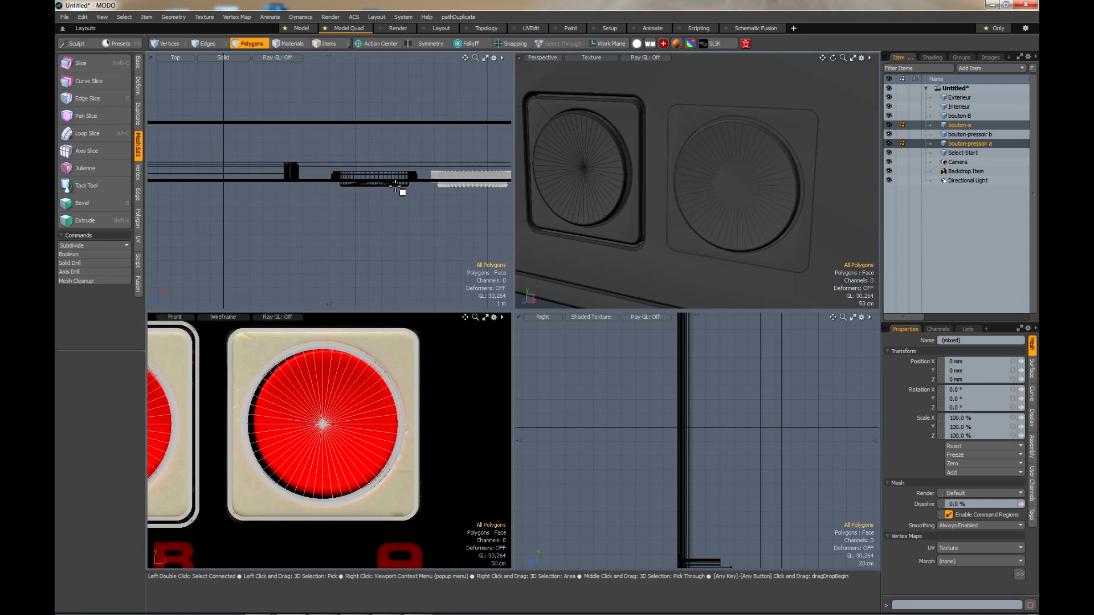
scroll(421, 180, up, 5)
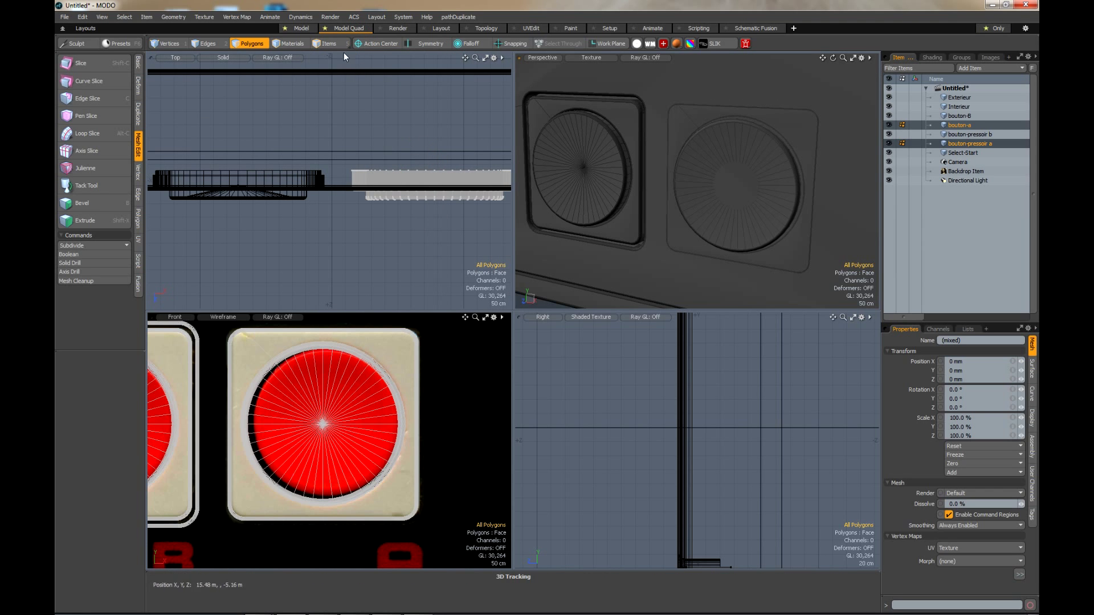
click(388, 29)
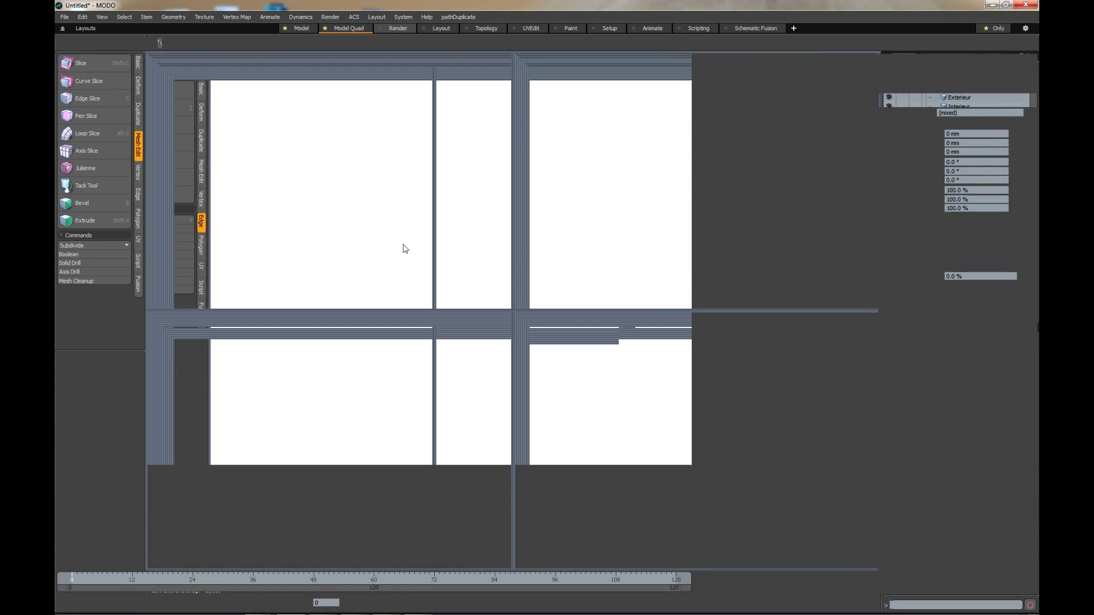
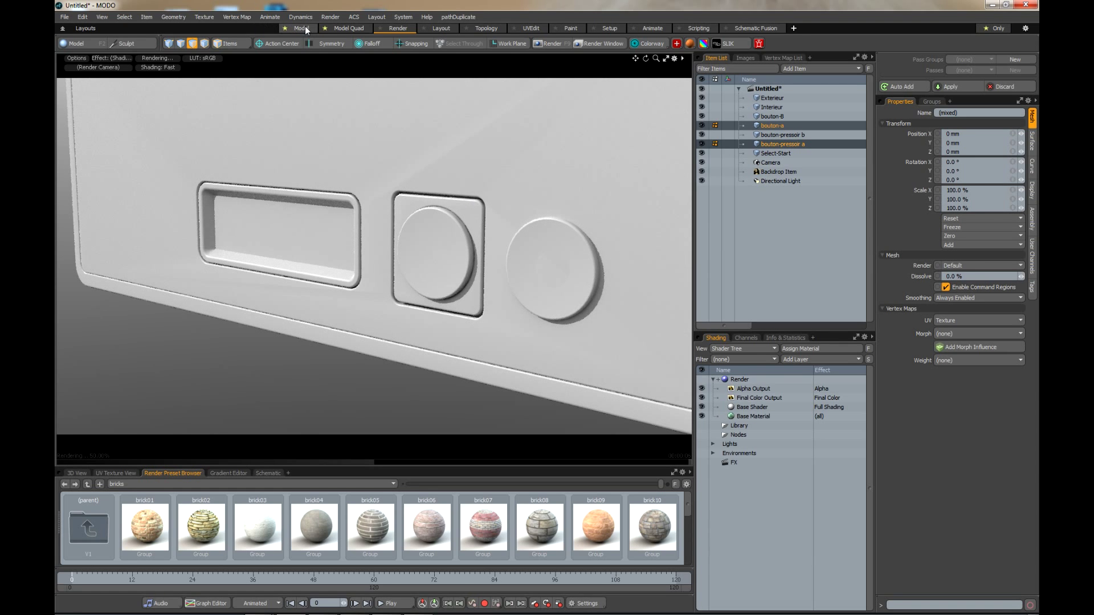
In the Model Quad layout, activate the Interieur mesh in edge mode and select the connected edges including the outer loop around the B button.
click(340, 26)
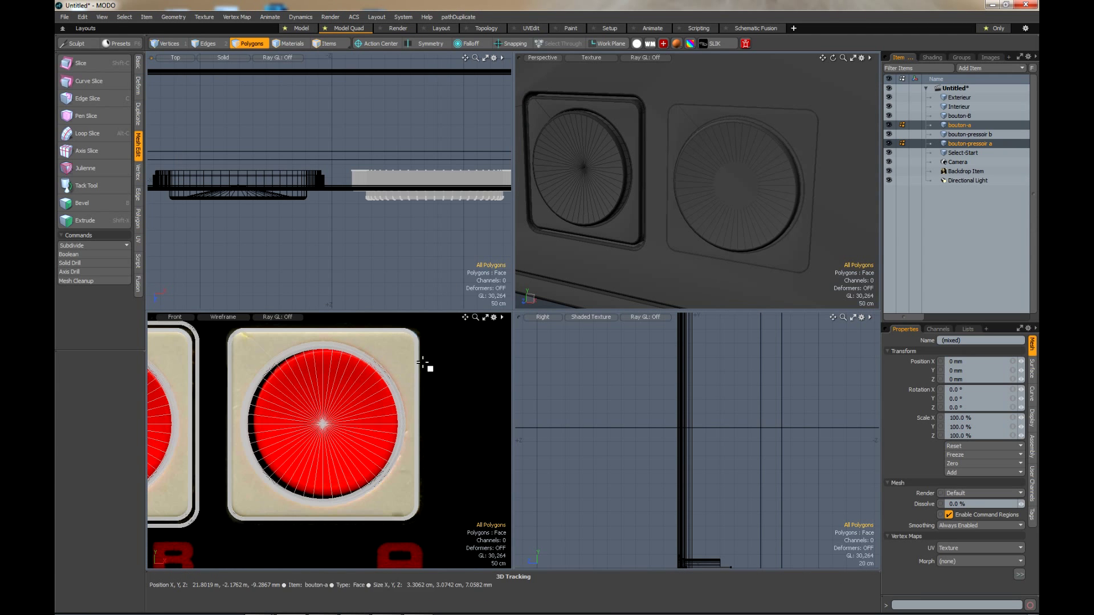
click(485, 317)
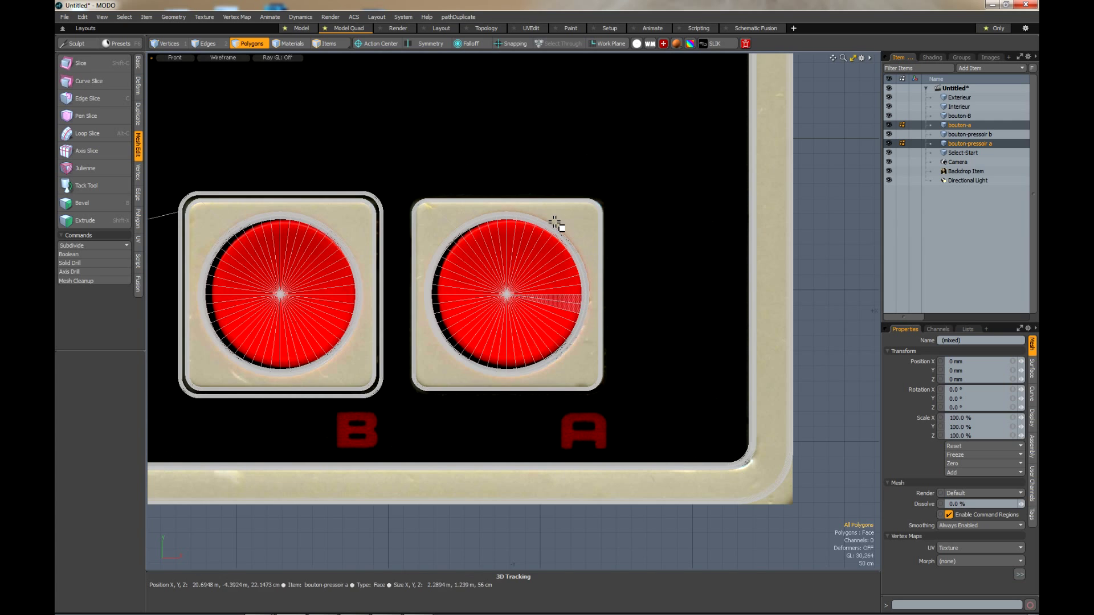
scroll(532, 214, up, 2)
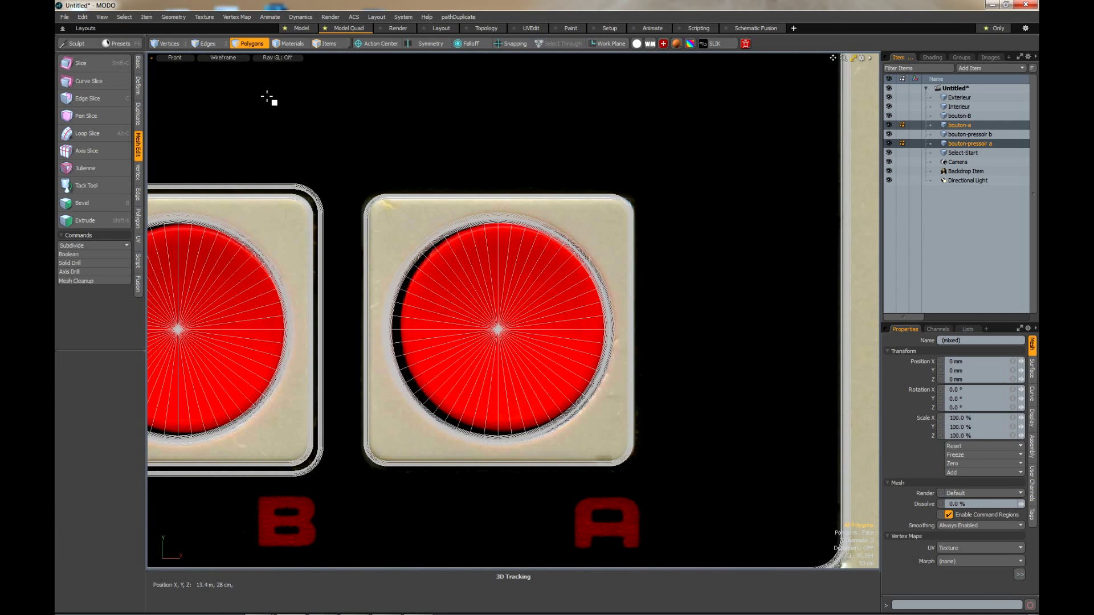
click(210, 43)
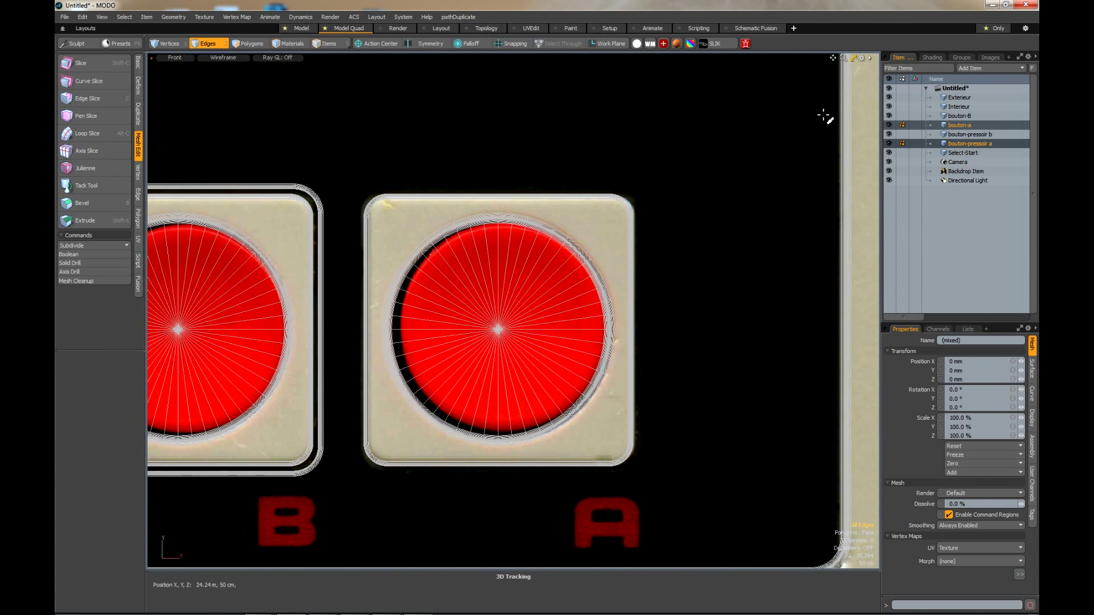
click(956, 107)
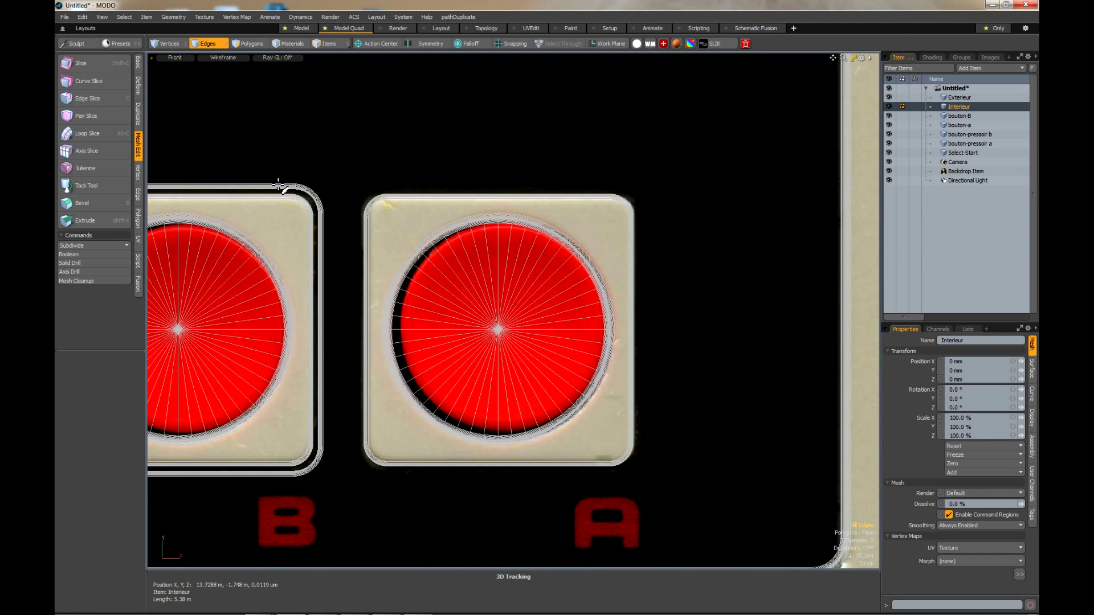
scroll(270, 183, up, 8)
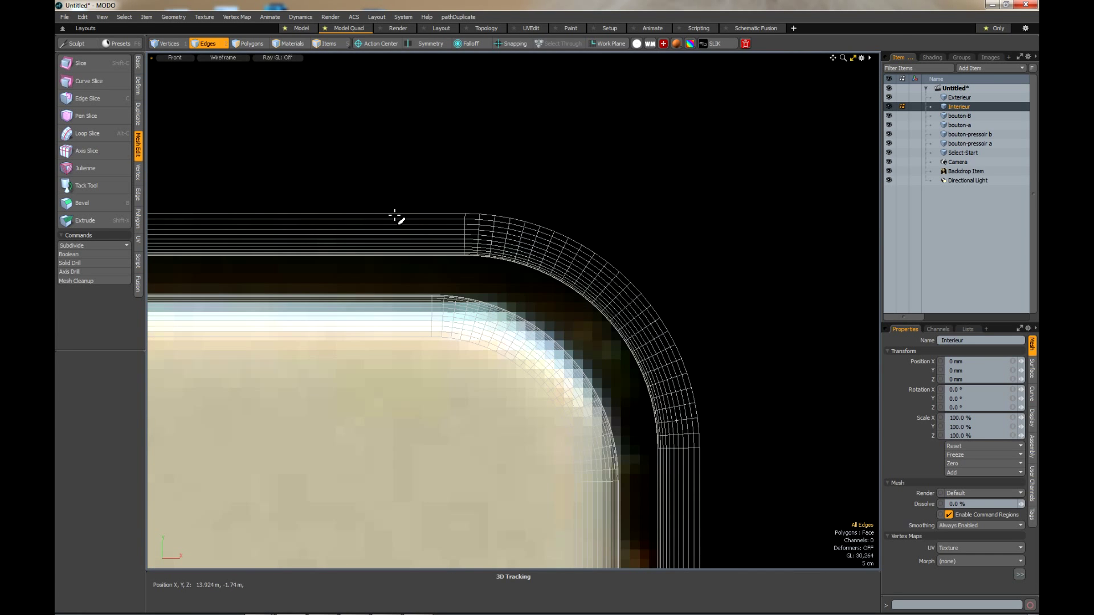
double_click(395, 216)
scroll(603, 196, down, 8)
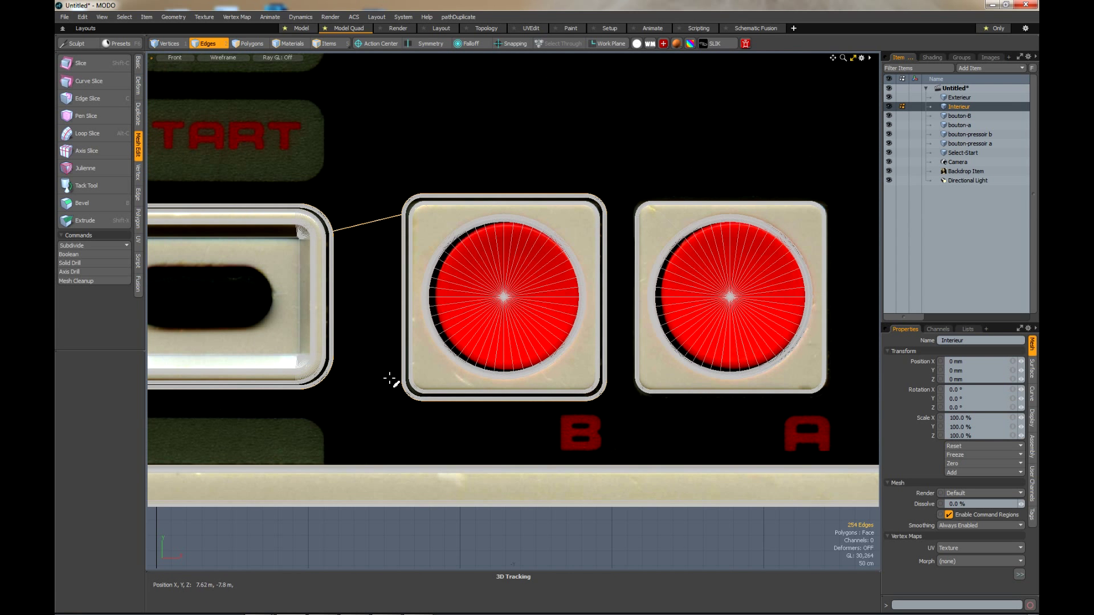
click(853, 58)
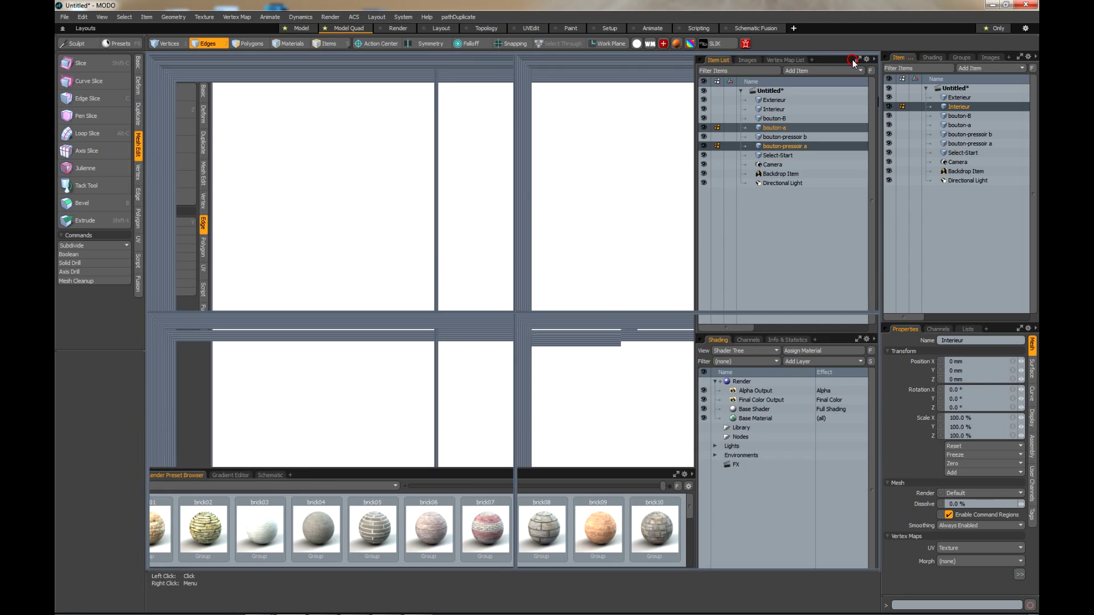
Deselect the panel border, the Select-Start opening and the connecting edge, keeping only the outer edge loop around the B button selected.
scroll(699, 211, down, 8)
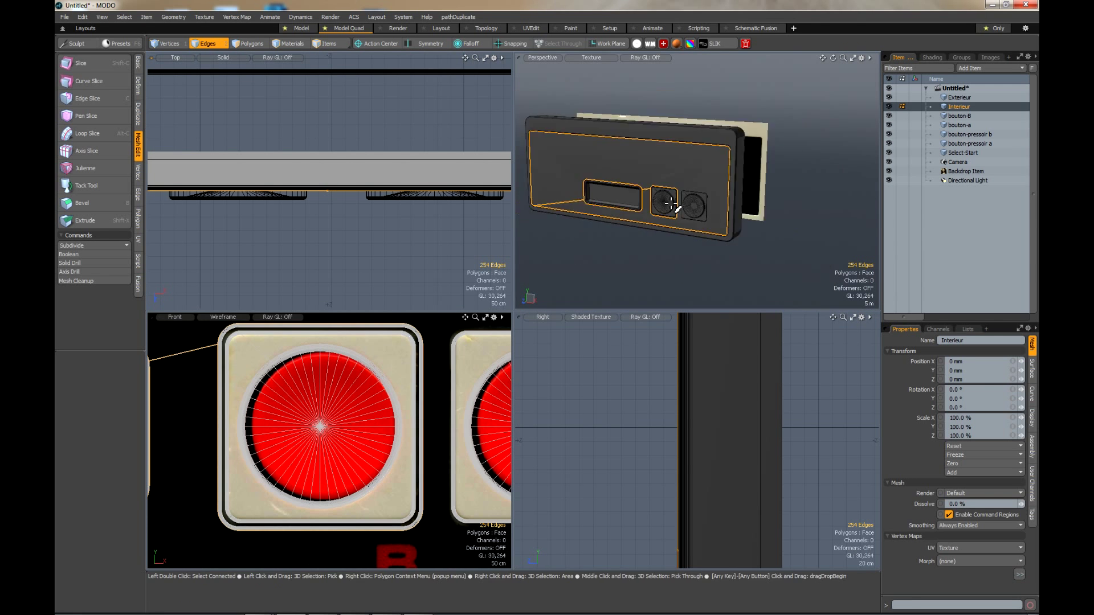
right_drag(552, 136, 654, 257)
scroll(642, 225, up, 3)
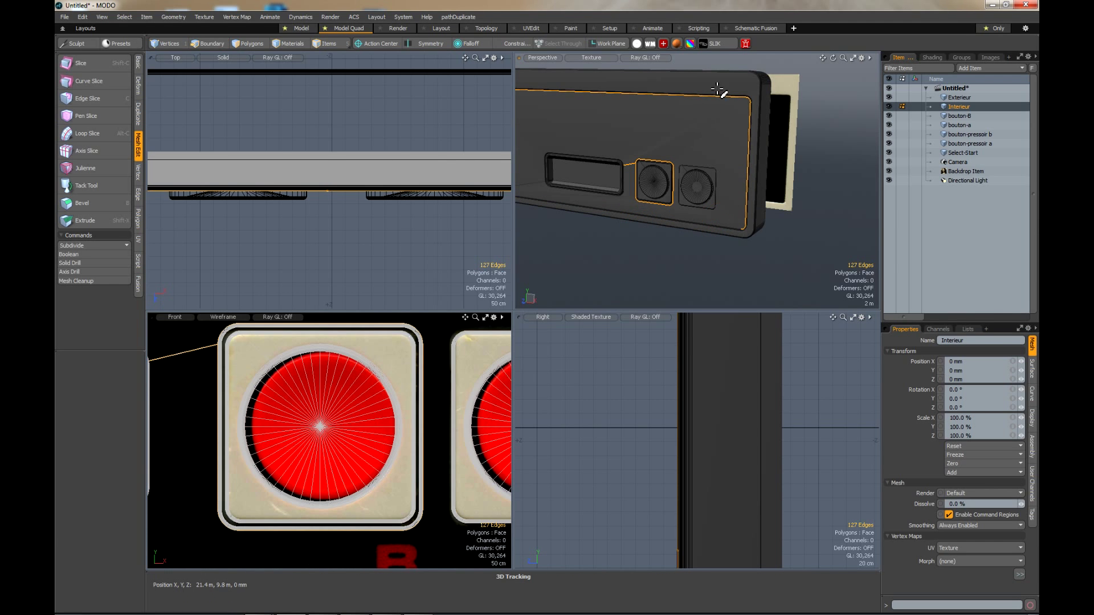
ctrl+right_drag(717, 88, 803, 279)
ctrl+click(653, 92)
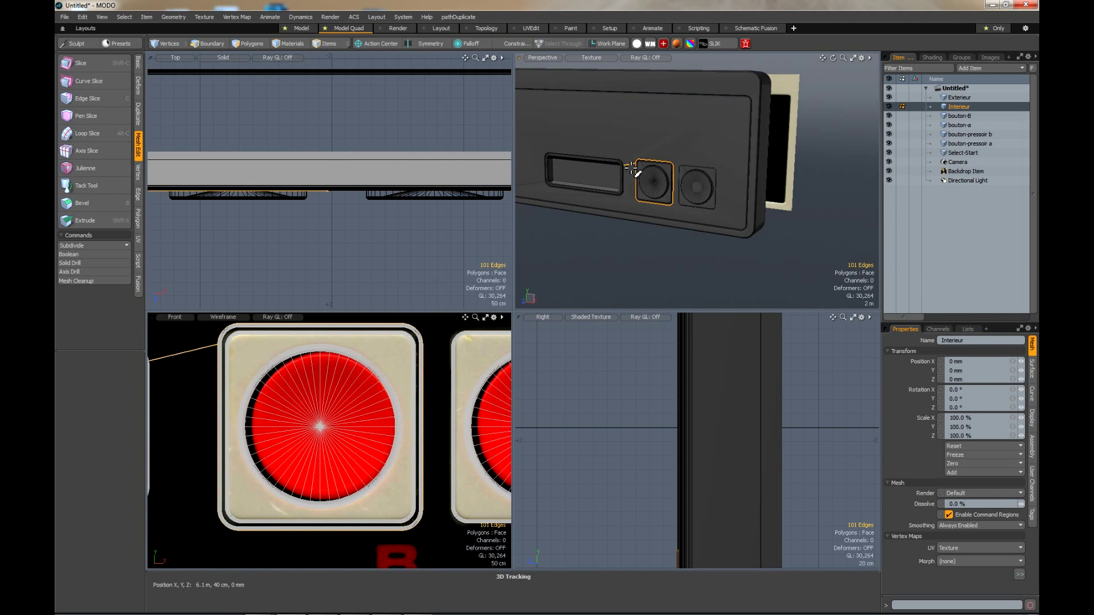
scroll(631, 165, up, 3)
ctrl+click(637, 149)
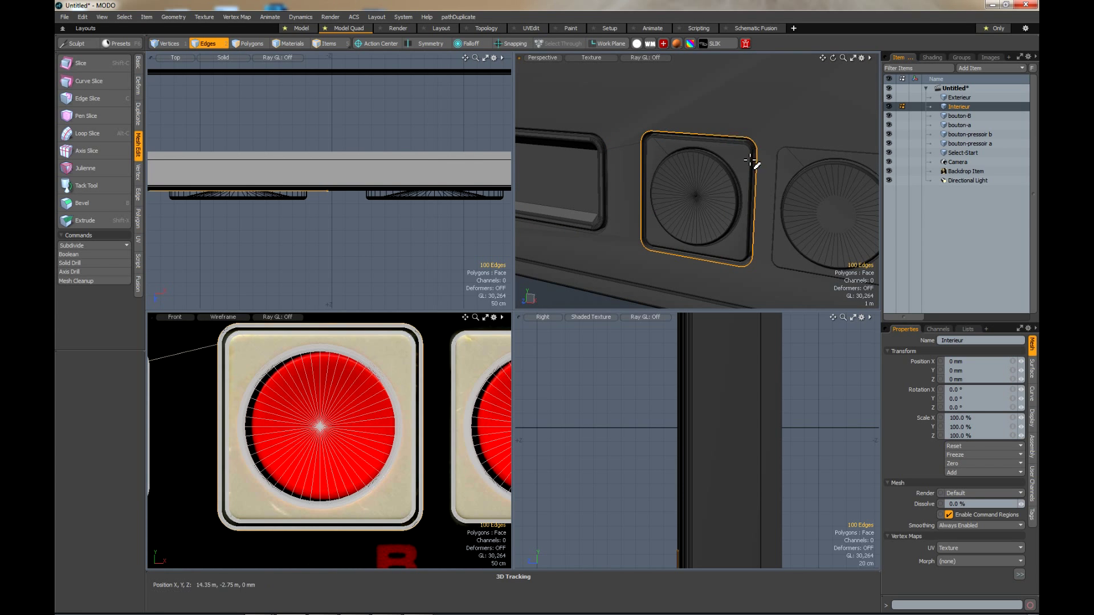
scroll(766, 145, up, 6)
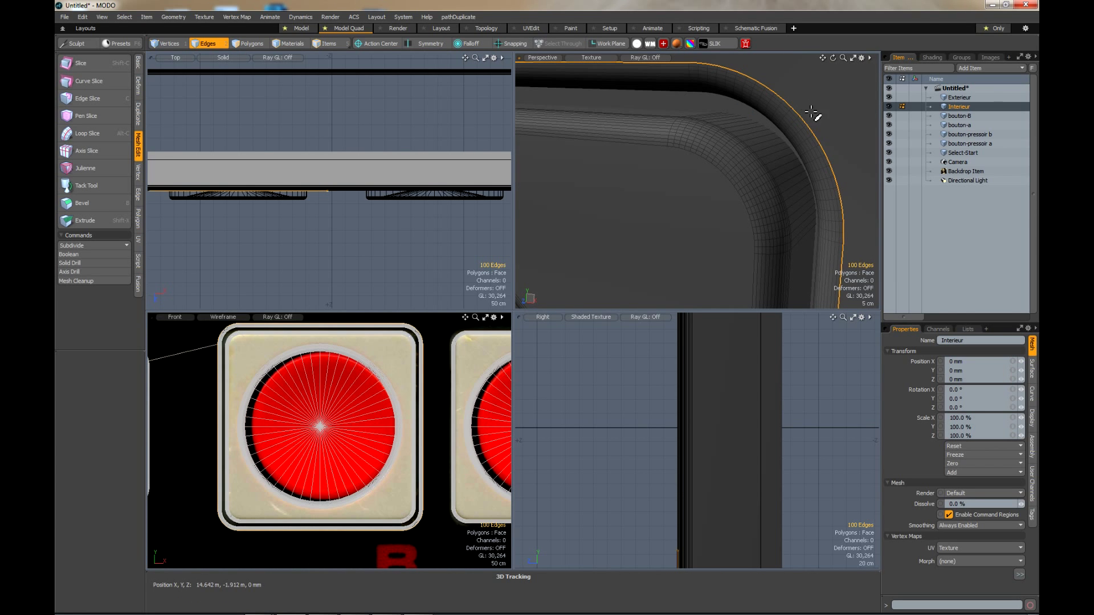
scroll(848, 177, down, 6)
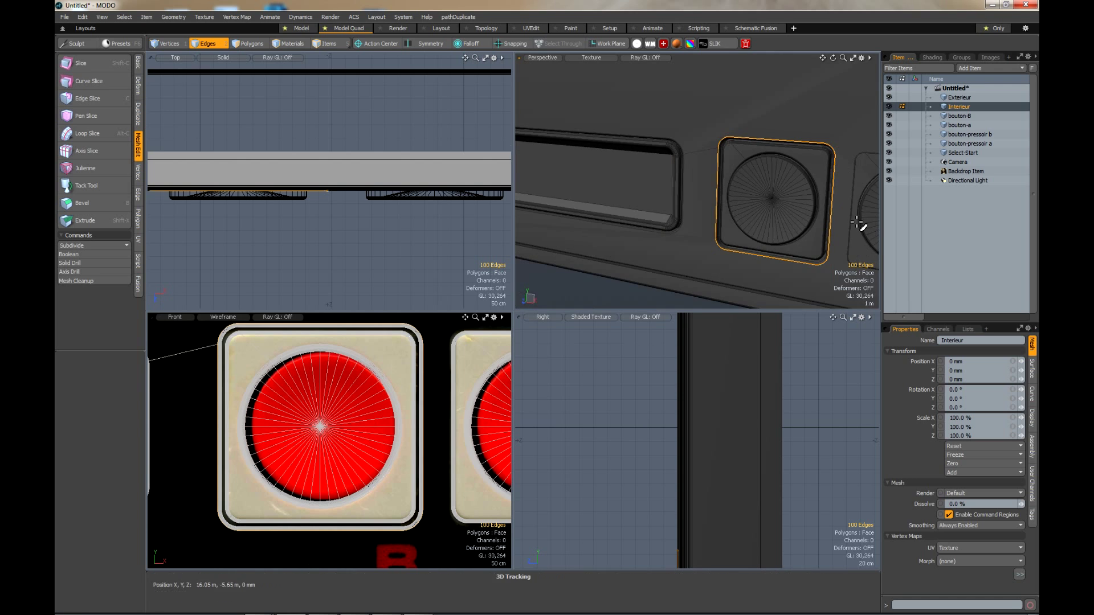
scroll(857, 224, up, 2)
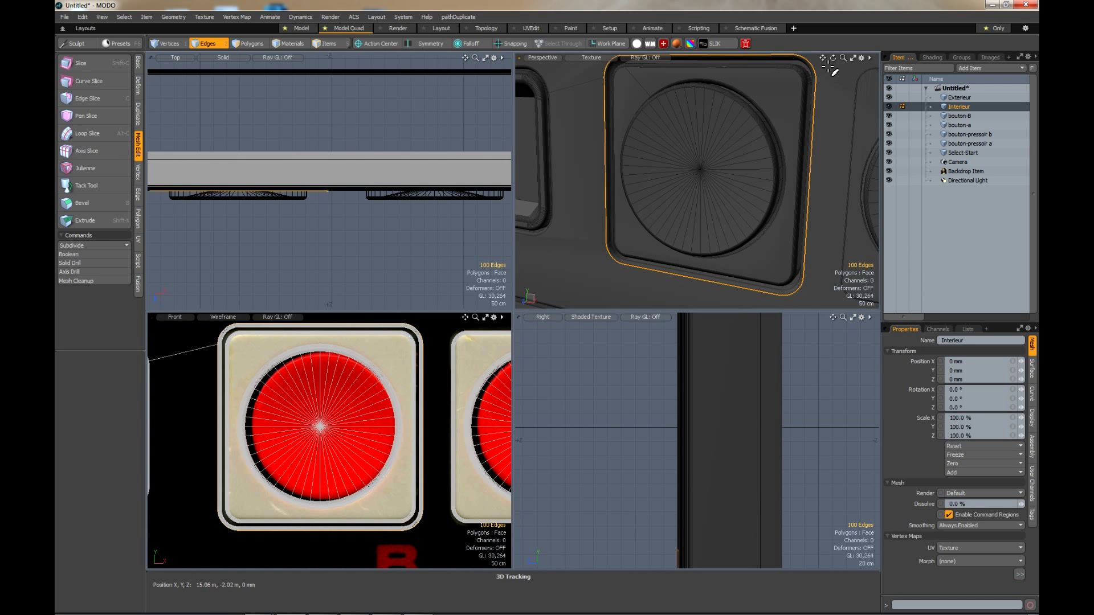
drag(822, 58, 805, 66)
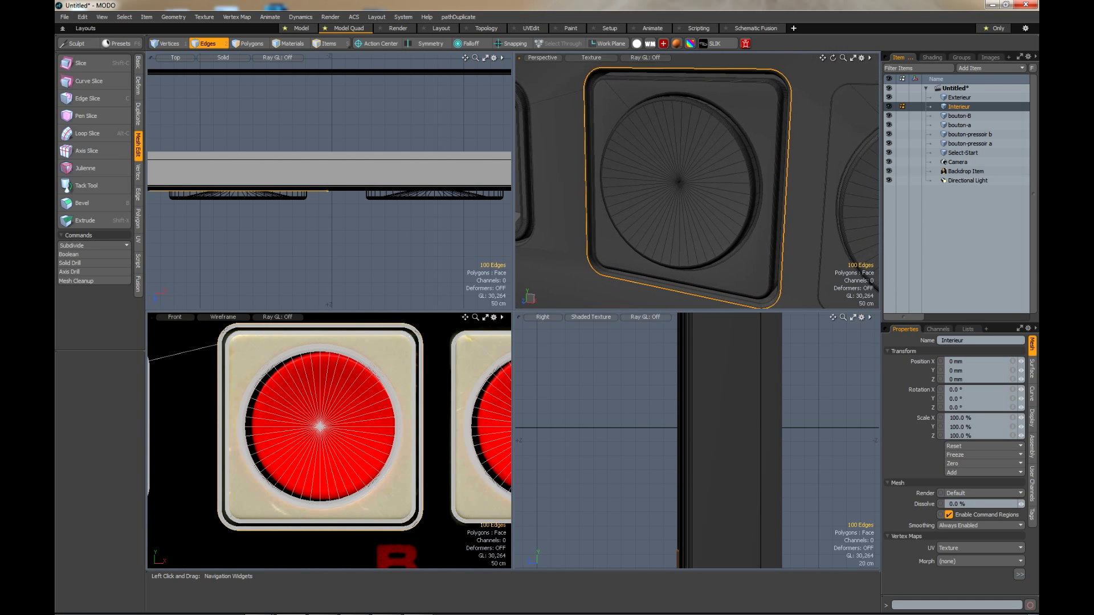
scroll(781, 192, down, 2)
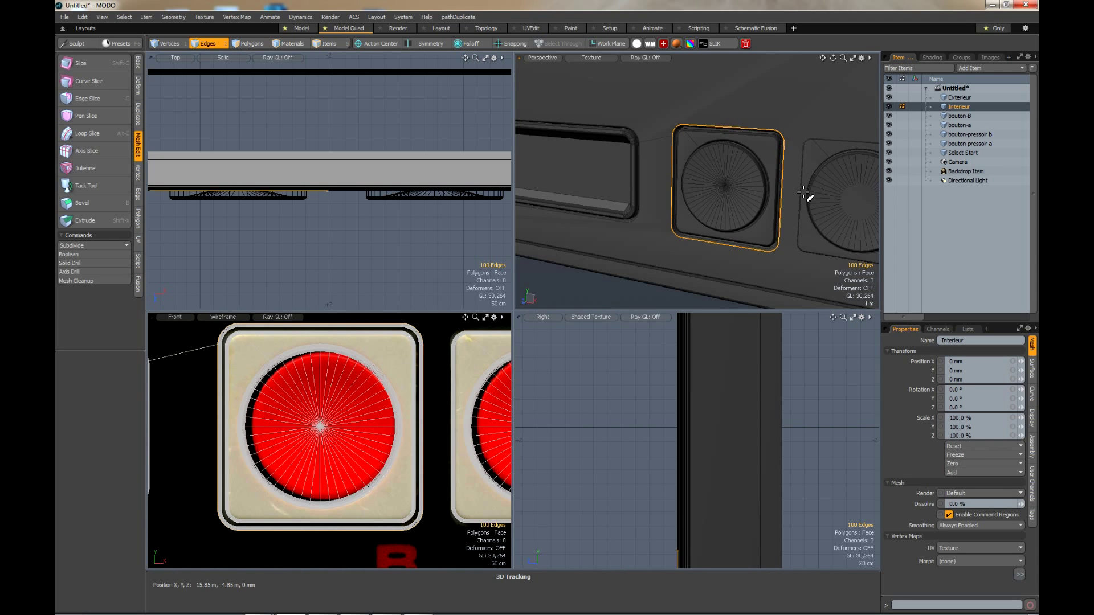
Copy the B button's outer edge loop into a new mesh item and select the pasted loop.
key(ctrl)
key(n)
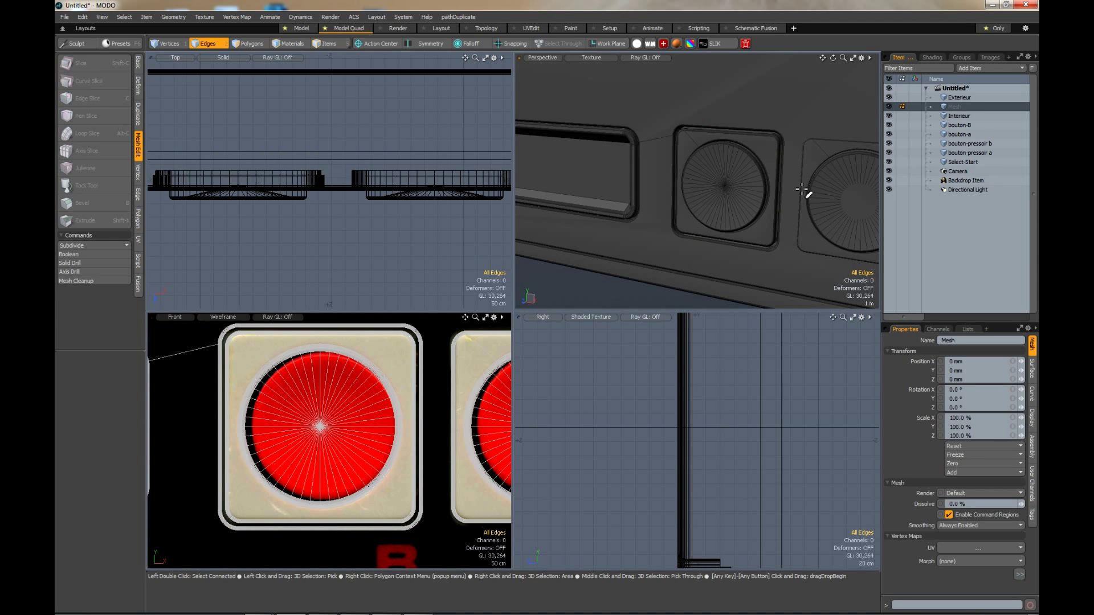
key(ctrl)
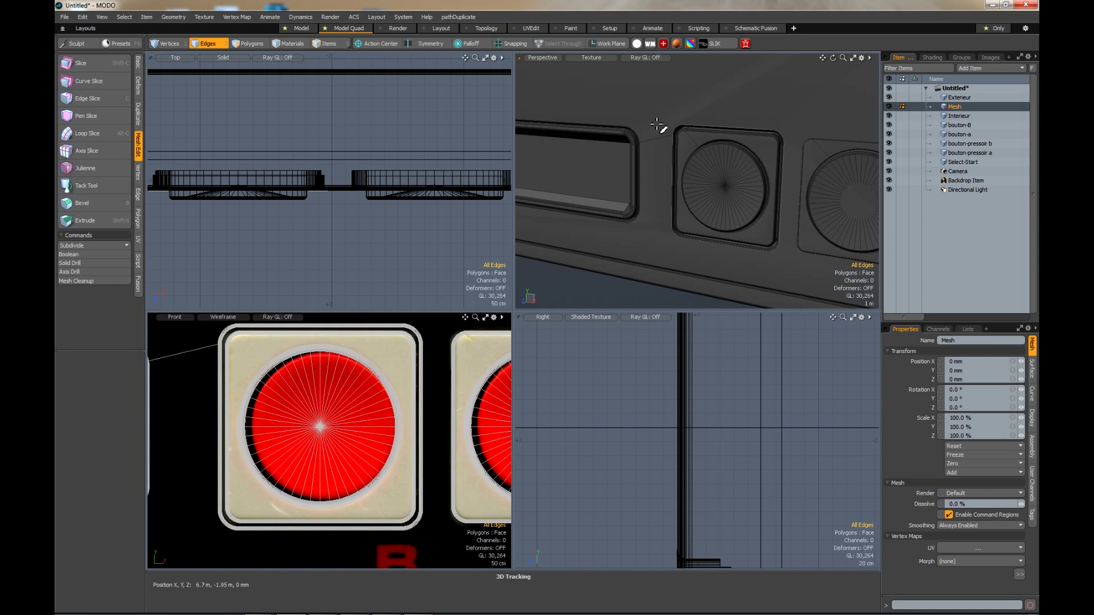
drag(655, 101, 815, 283)
Move the copied edge loop about 7.45 m along X so that it surrounds the A button in the front reference.
scroll(778, 244, down, 2)
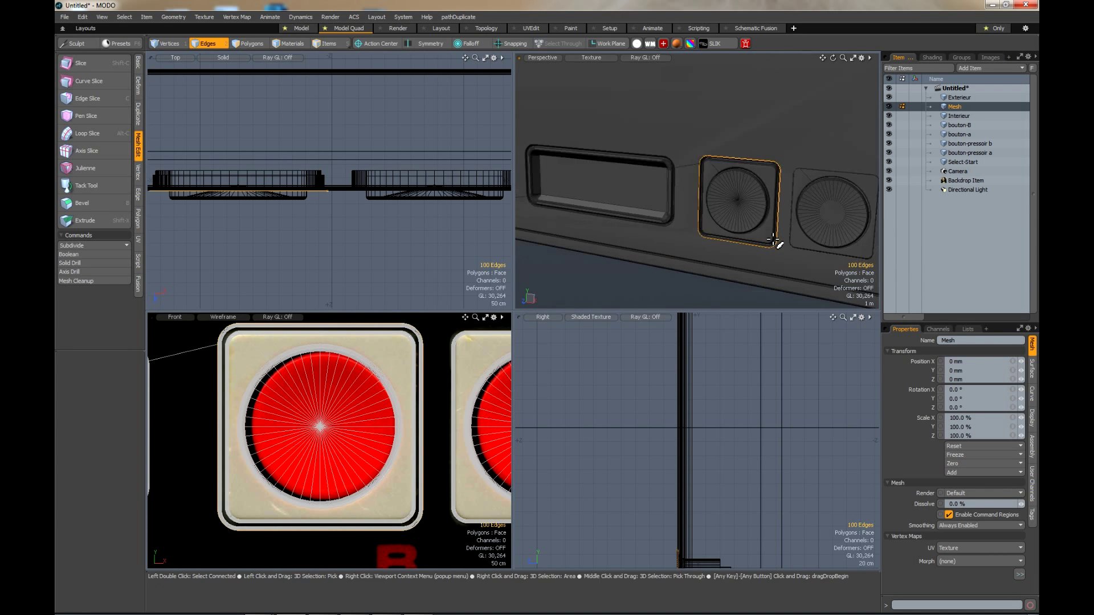
scroll(839, 238, up, 2)
scroll(416, 415, down, 5)
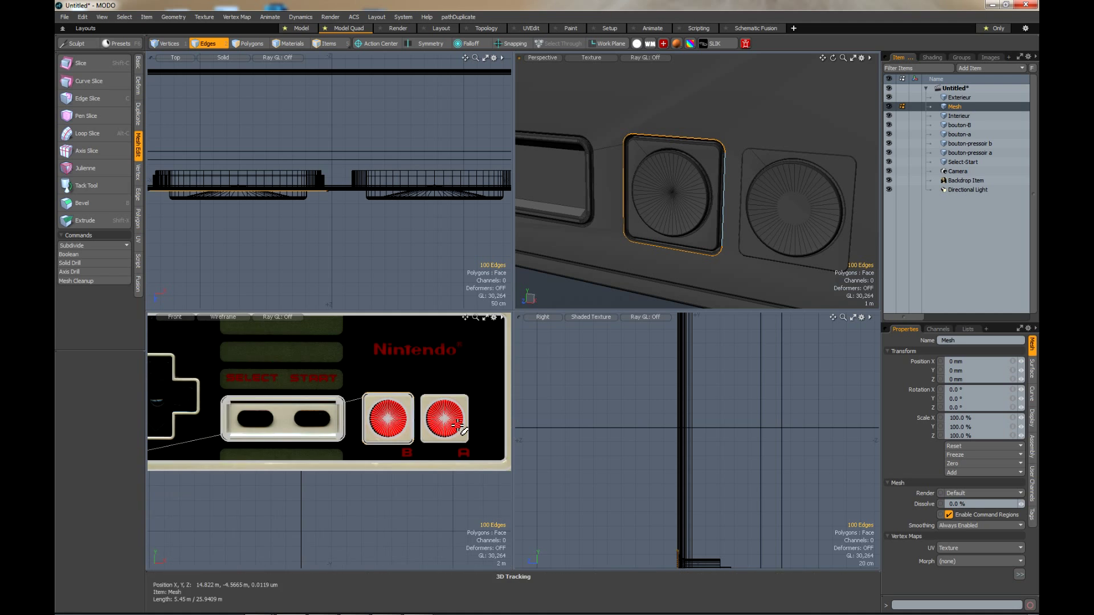
scroll(484, 424, up, 3)
key(y)
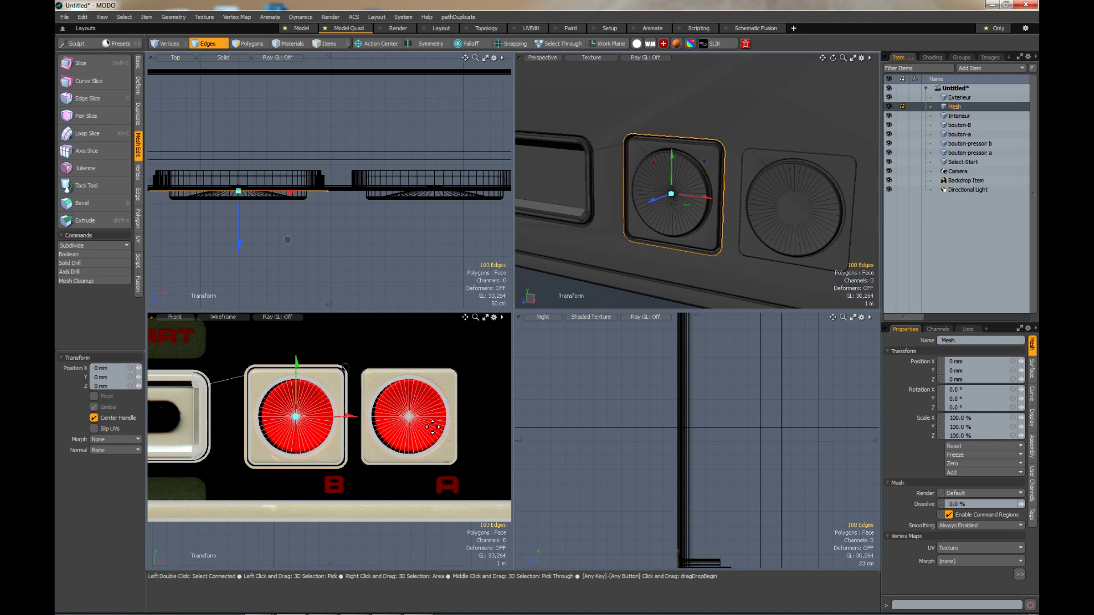
drag(348, 414, 464, 415)
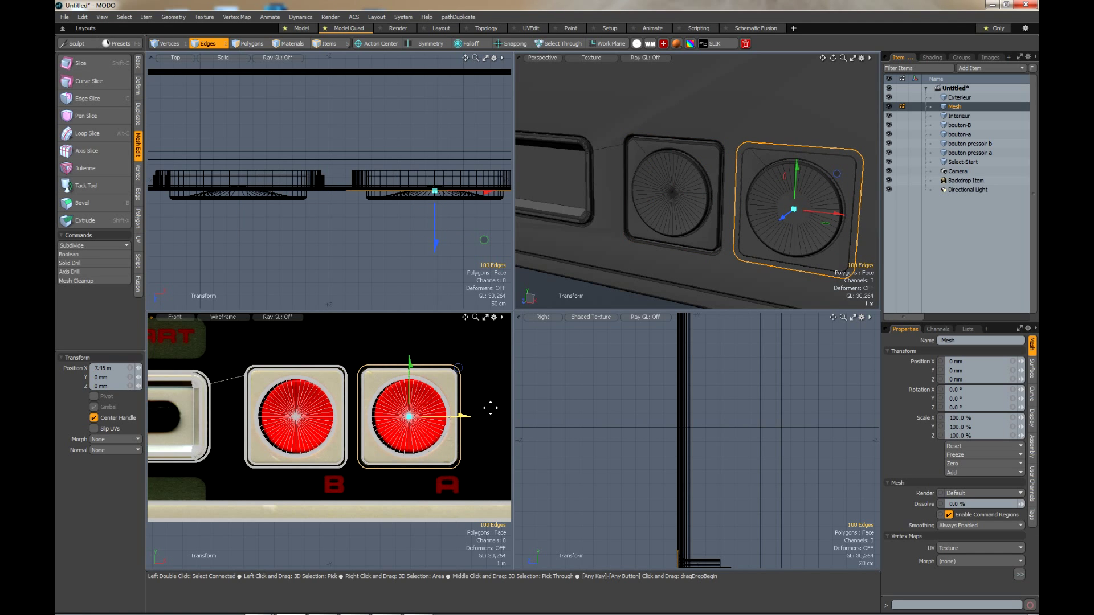
Drop the Transform tool and fill the edge loop around the A button with a single polygon.
scroll(813, 226, up, 2)
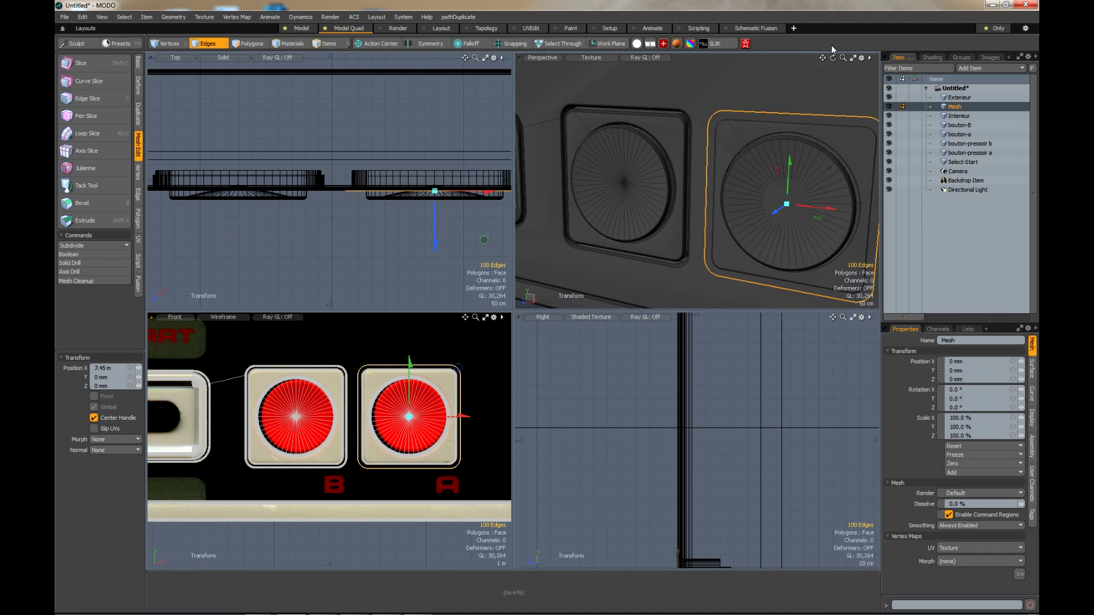
drag(823, 59, 751, 59)
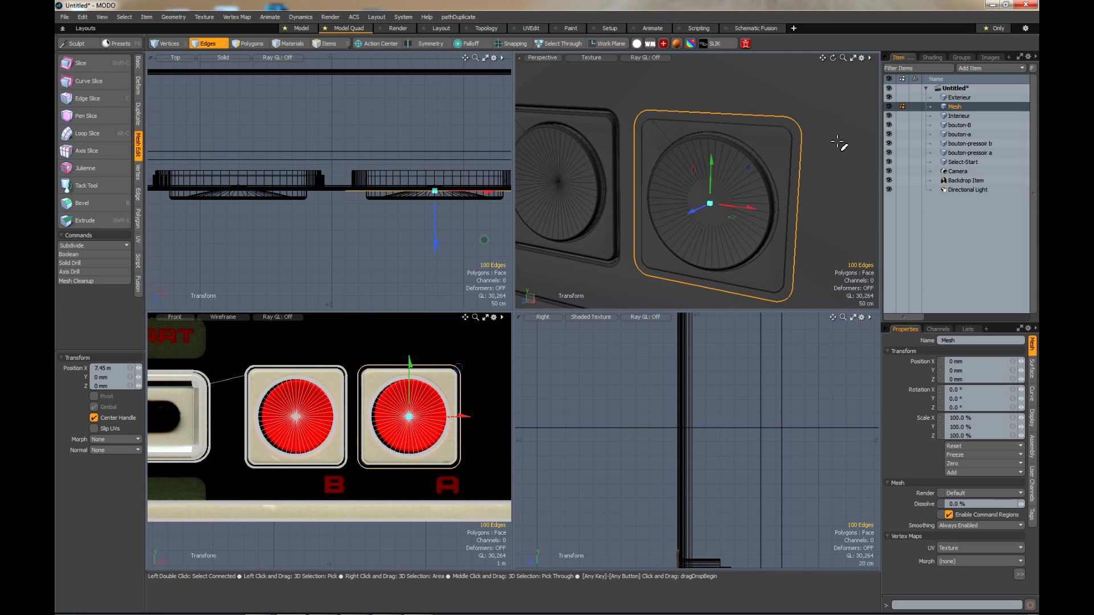
key(space)
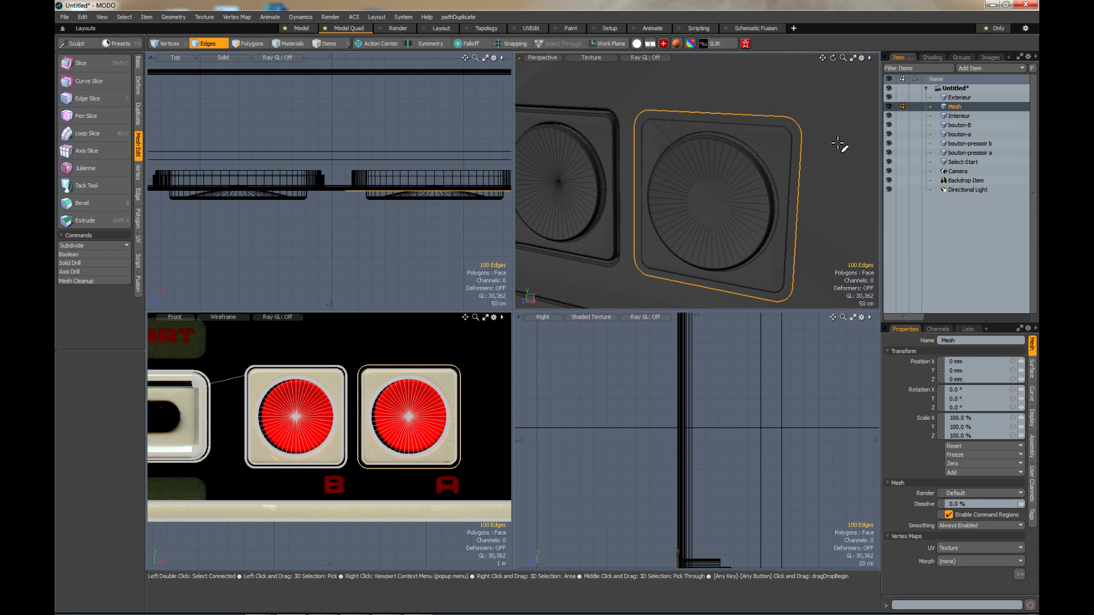
Hide Exterieur, Interieur, bouton-B, bouton-a and bouton-pressoir b to expose the new polygon.
click(891, 114)
click(888, 97)
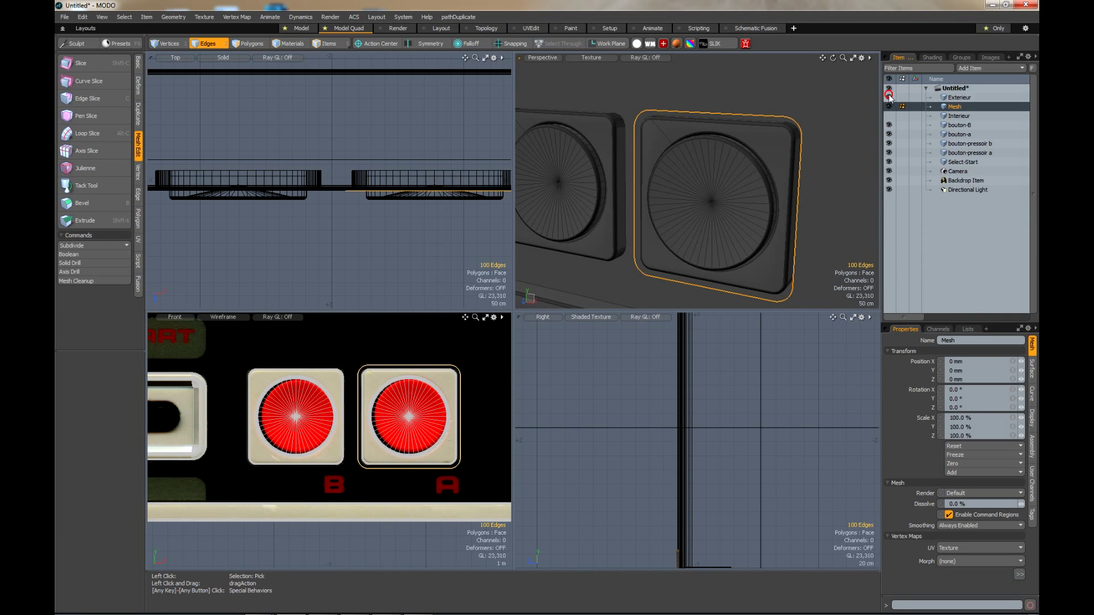
click(889, 125)
click(889, 135)
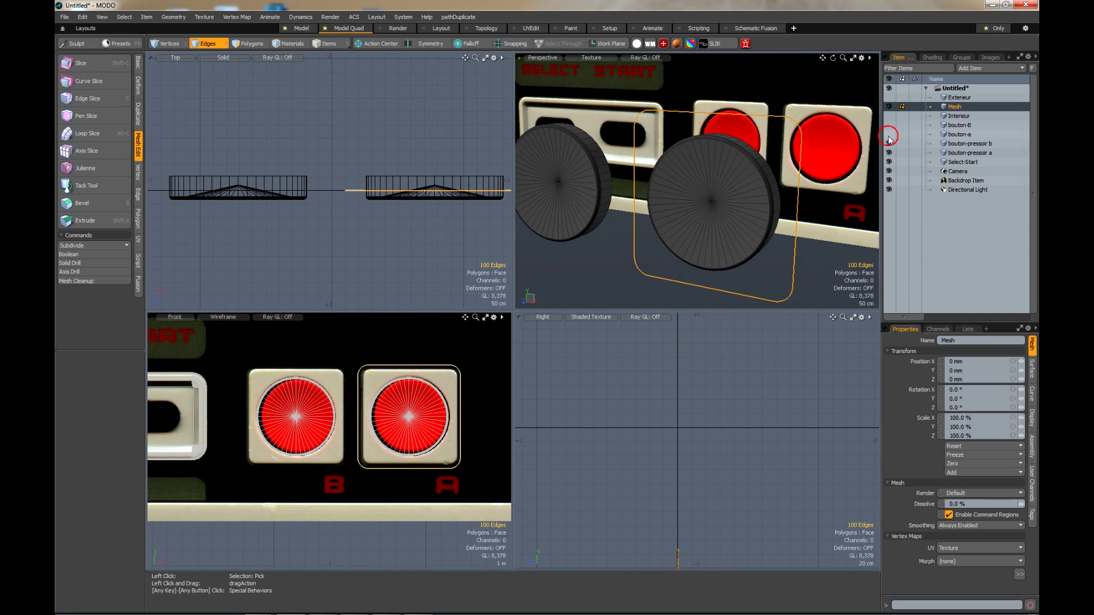
click(890, 143)
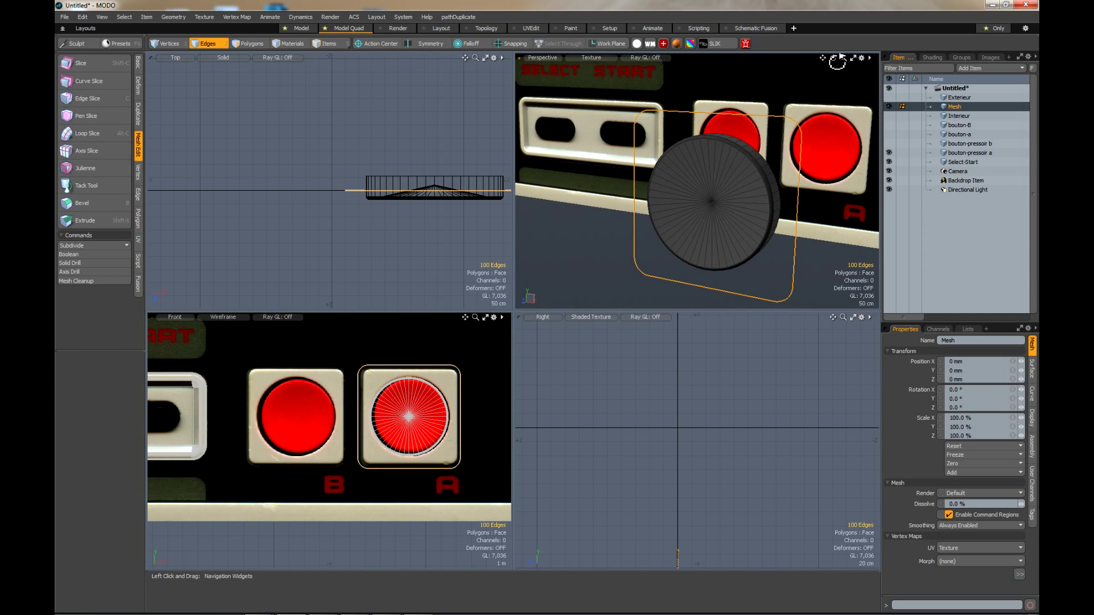
Select the new polygon in polygon mode and flip it to face the front of the controller.
drag(841, 55, 798, 57)
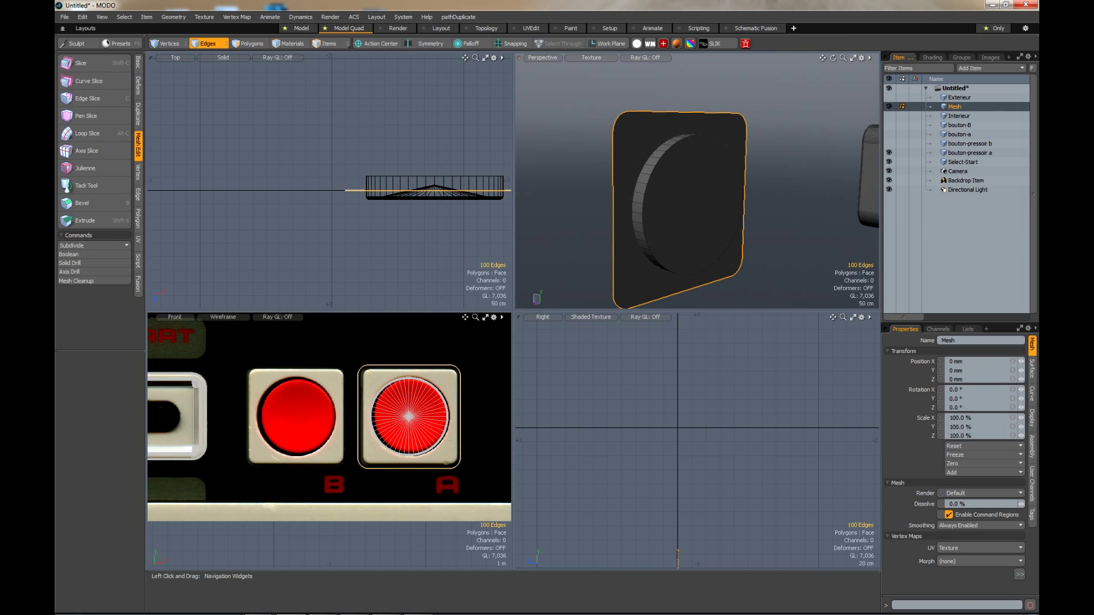
click(251, 44)
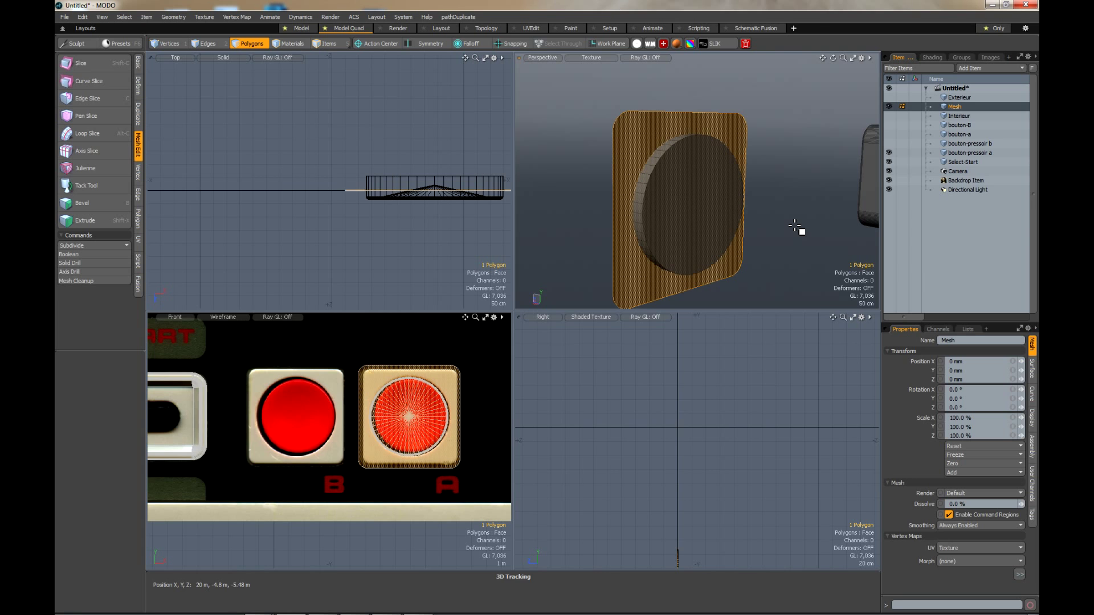
drag(833, 57, 820, 59)
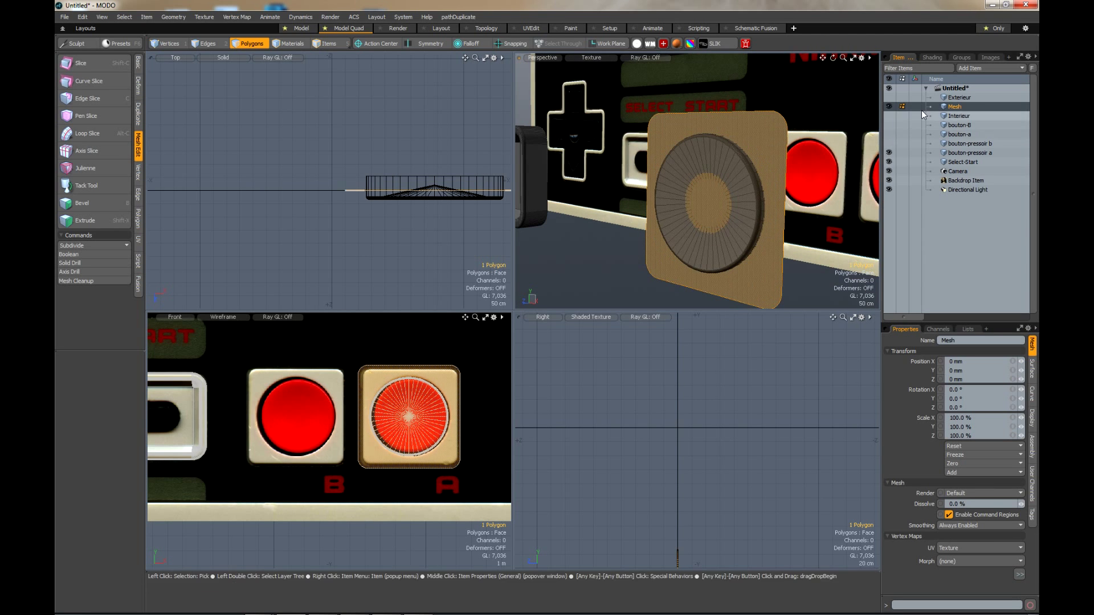
Make Exterieur, Interieur, bouton-B and bouton-a visible again.
click(890, 100)
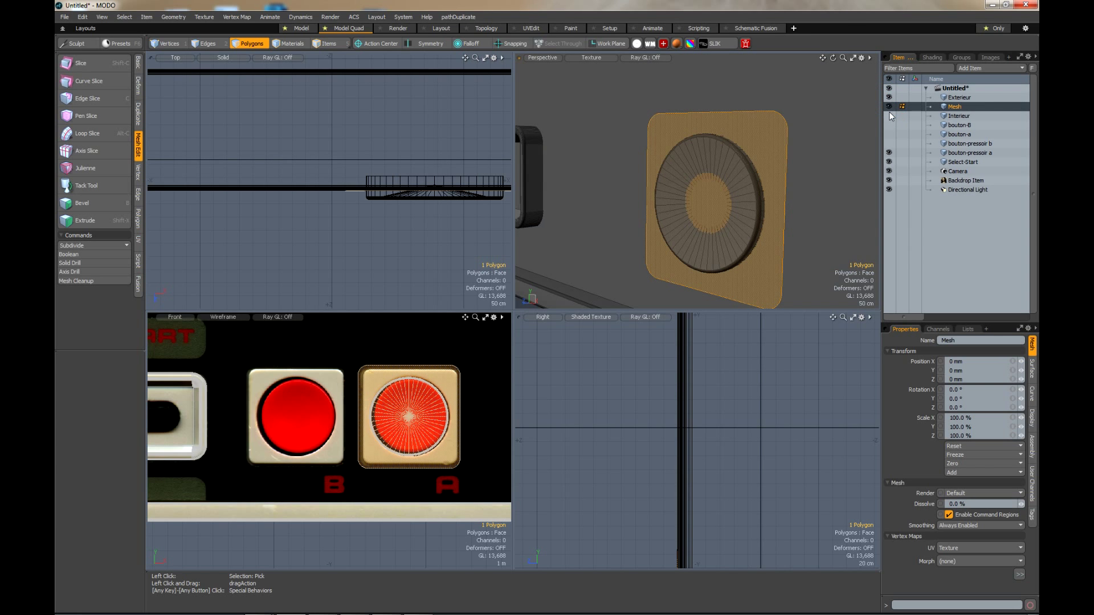
click(889, 116)
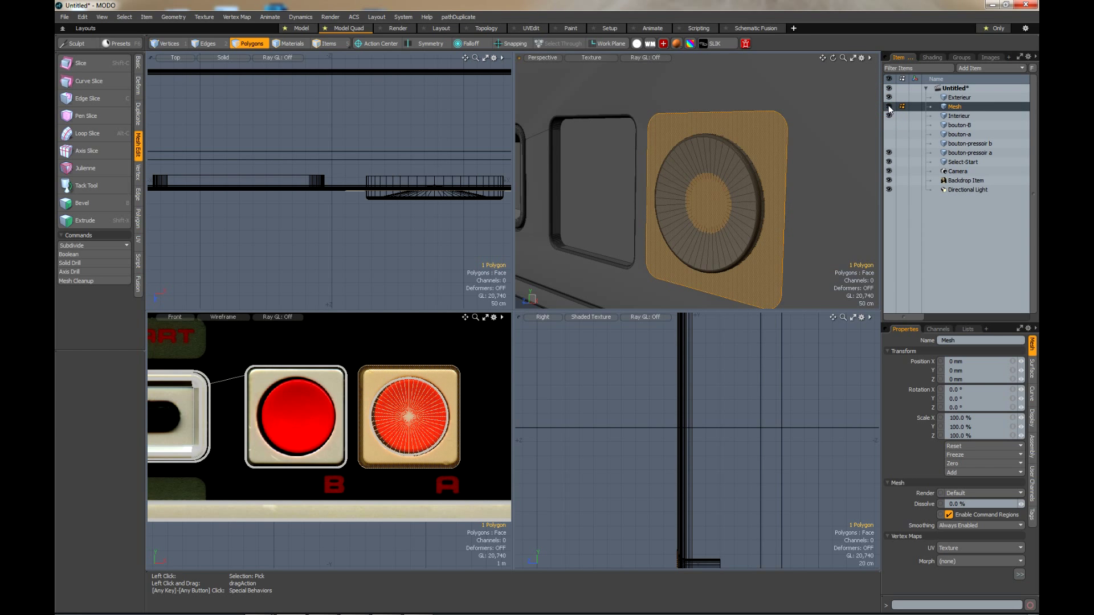
drag(889, 125, 891, 142)
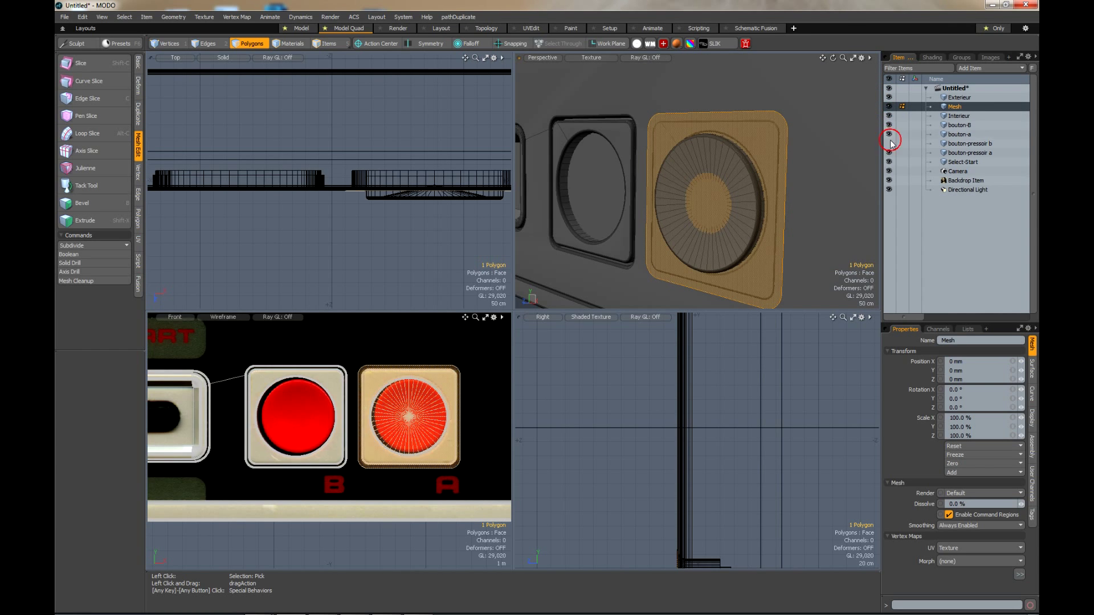
Make bouton-pressoir b visible again and move the selected polygon 20 cm along Z, in front of the controller face.
click(890, 143)
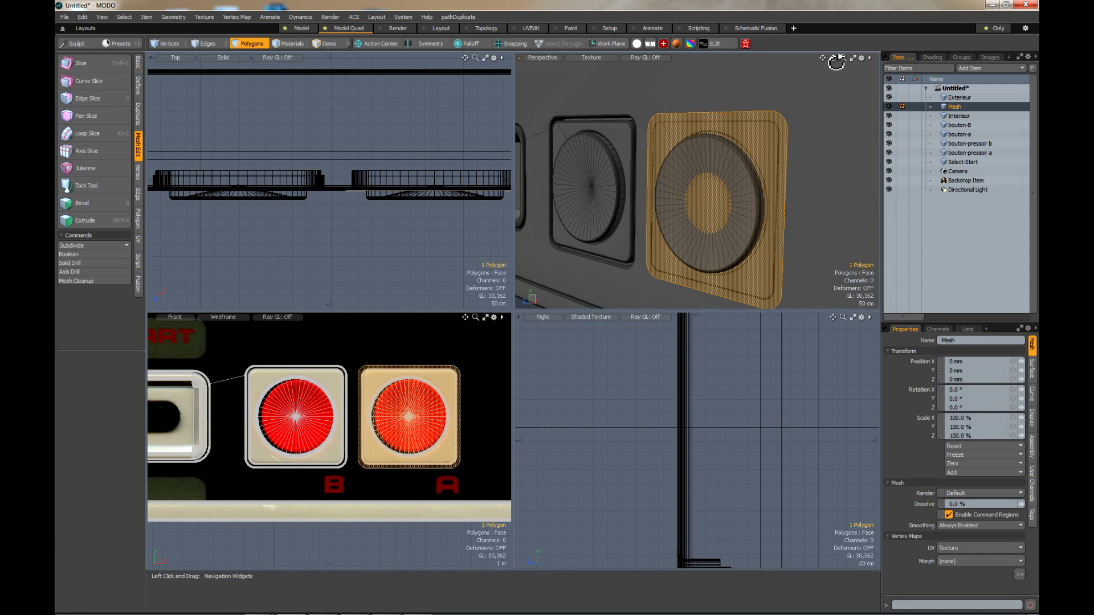
mouse_move(833, 58)
mouse_down()
mouse_move(781, 57)
mouse_move(823, 57)
mouse_up()
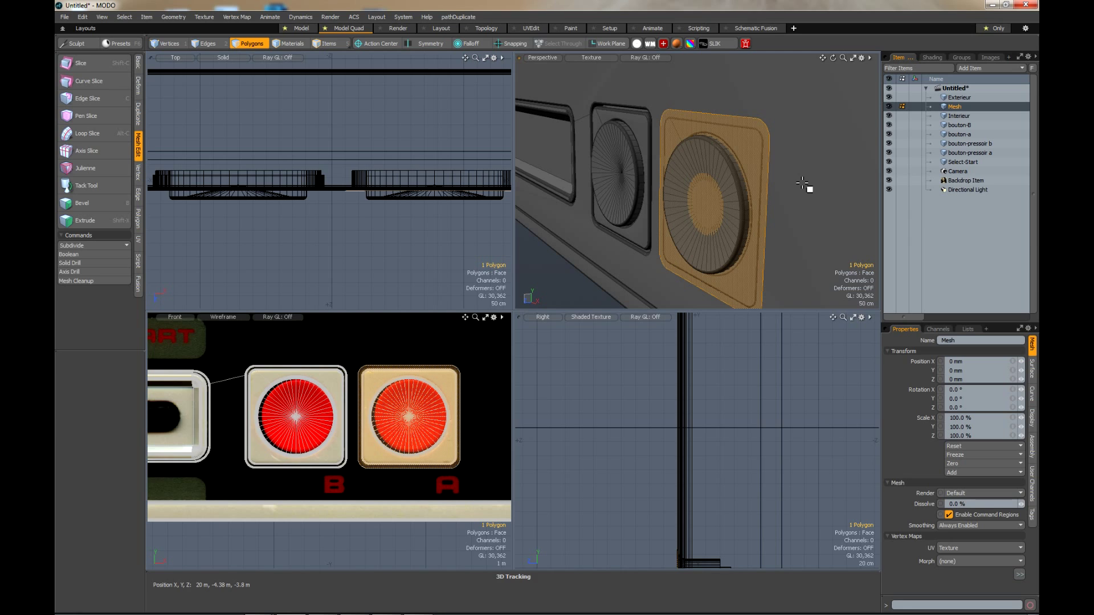
key(w)
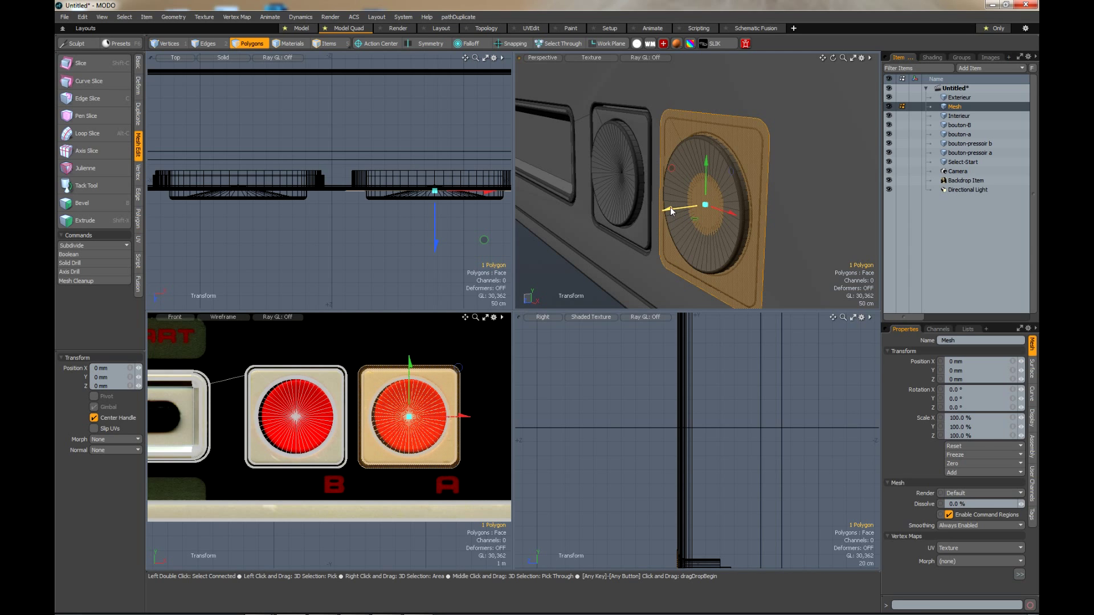
drag(670, 207, 660, 210)
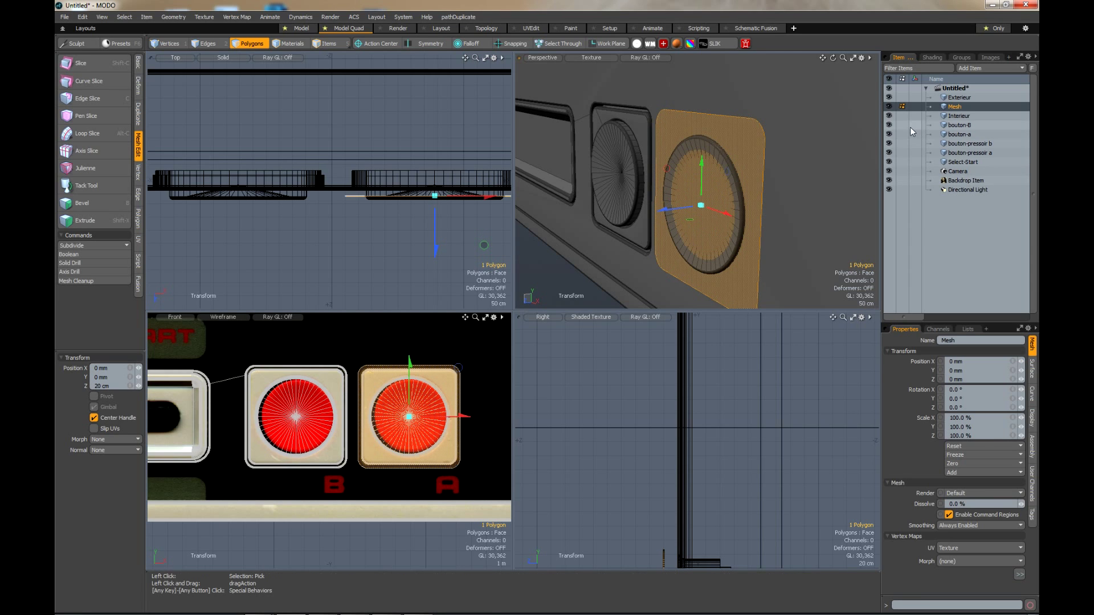
Hide bouton-B, bouton-a, bouton-pressoir b and bouton-pressoir a to isolate the rounded-square polygon against the panel.
click(888, 125)
click(889, 135)
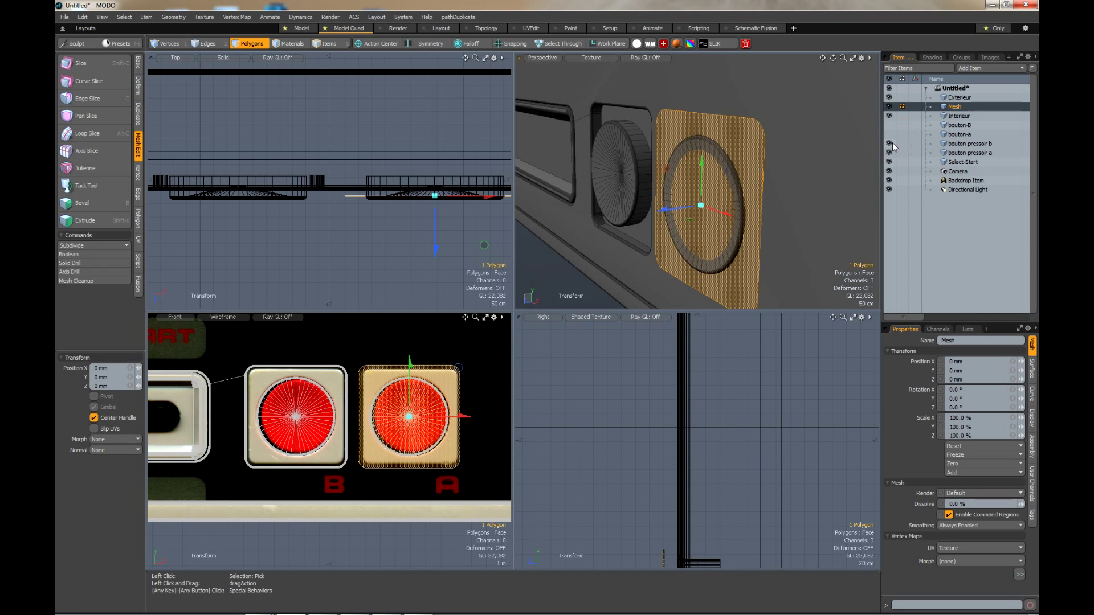
click(889, 143)
click(889, 153)
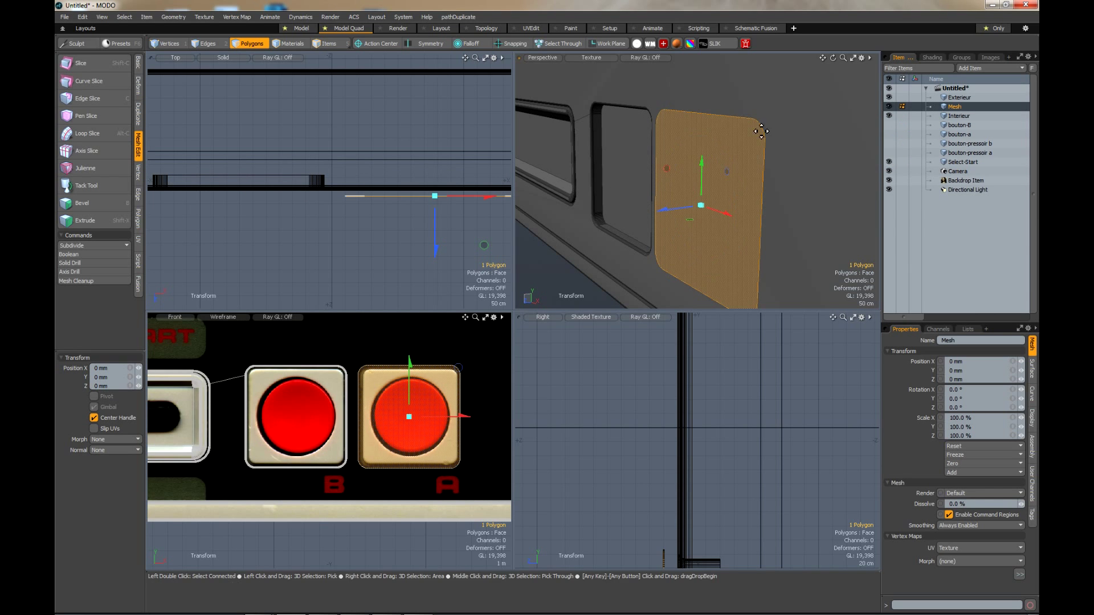
drag(833, 57, 795, 59)
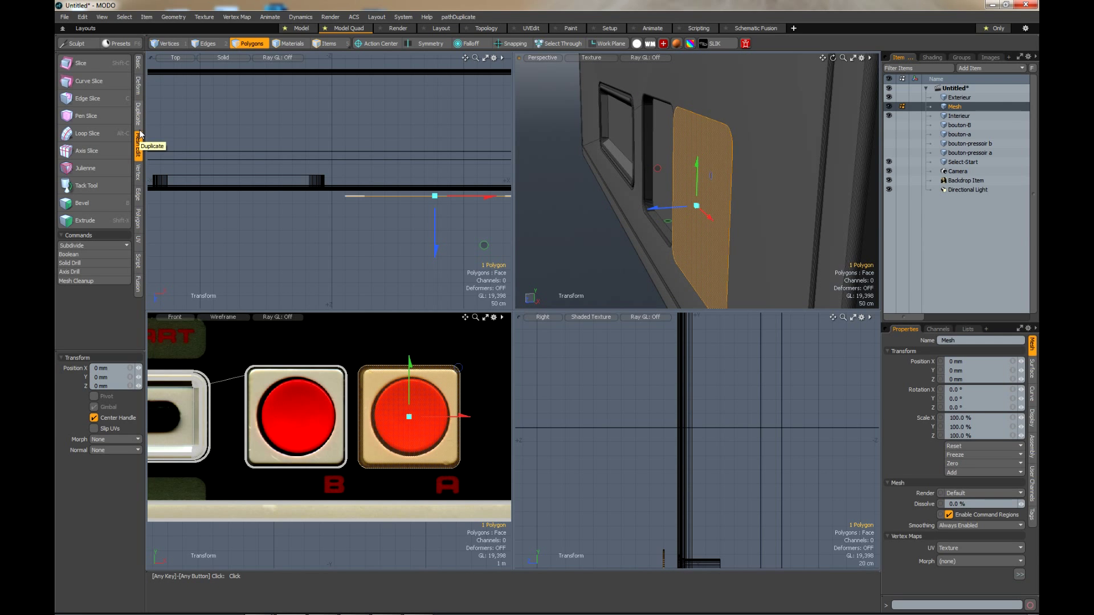
Thicken the rounded-square polygon with an offset of about -84 cm so it passes through the front panel.
key(q)
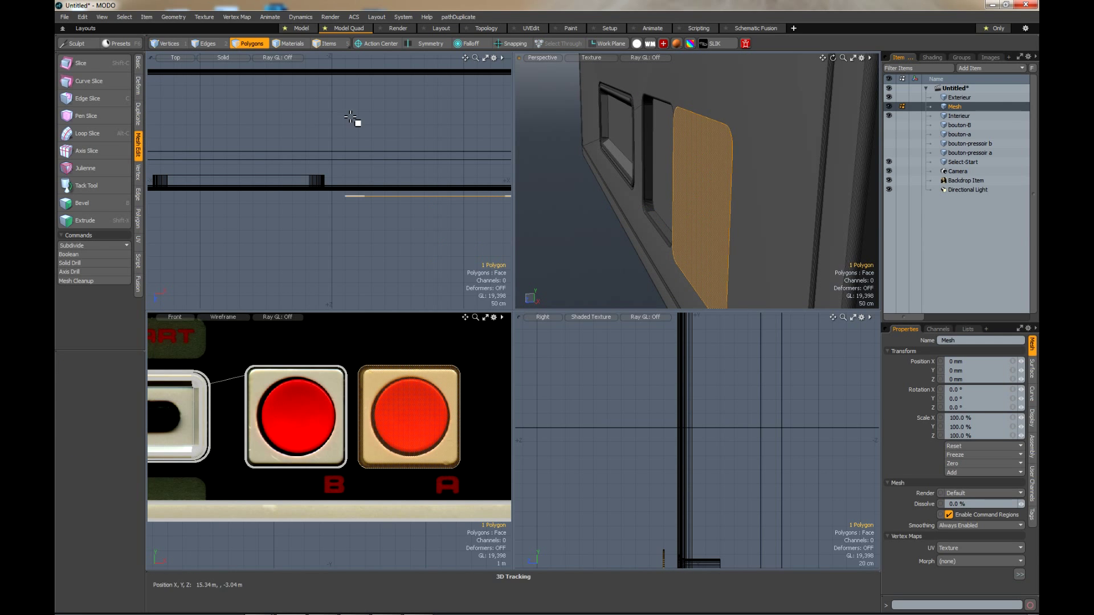
click(137, 218)
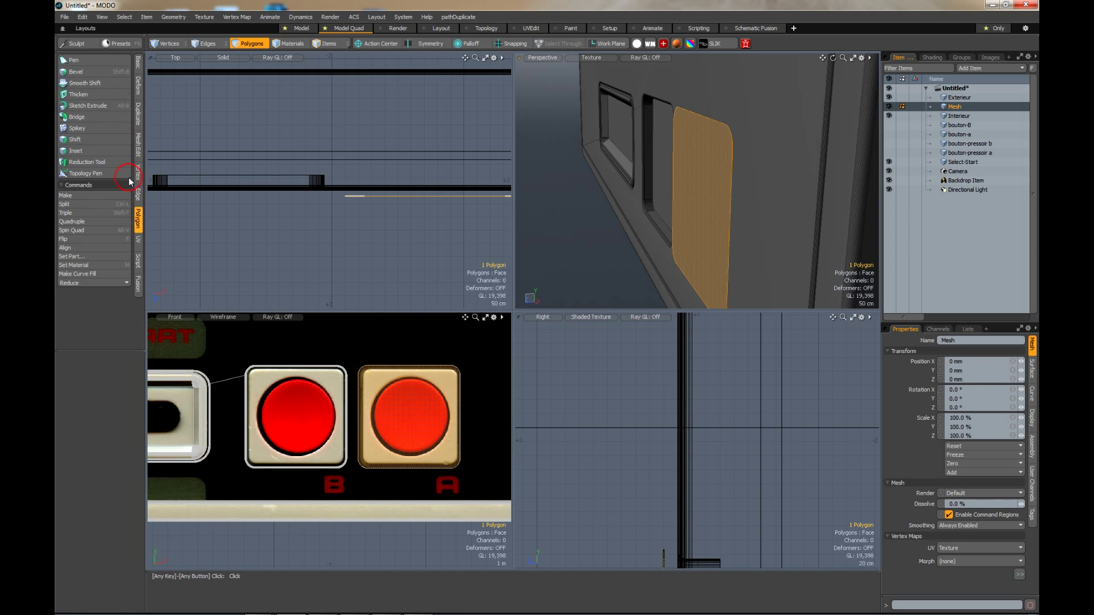
click(78, 94)
click(664, 214)
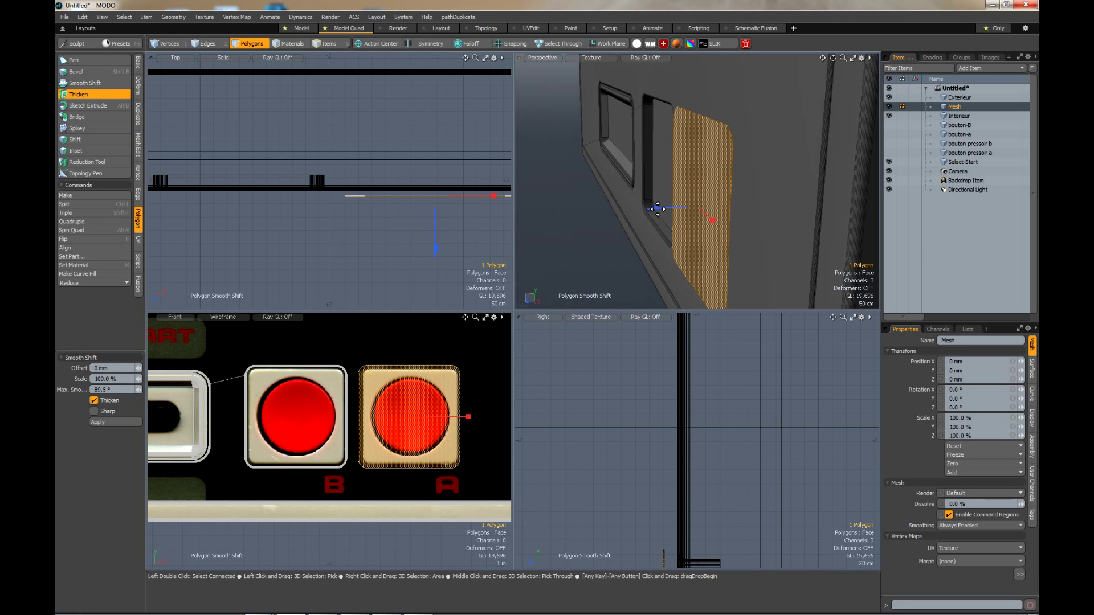
drag(652, 207, 679, 205)
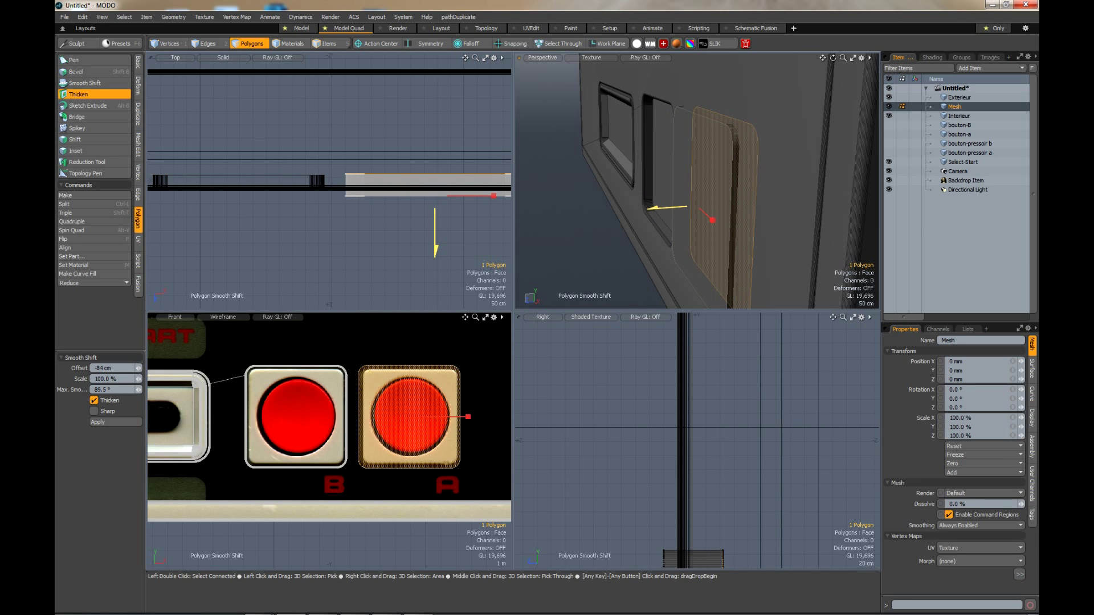
key(space)
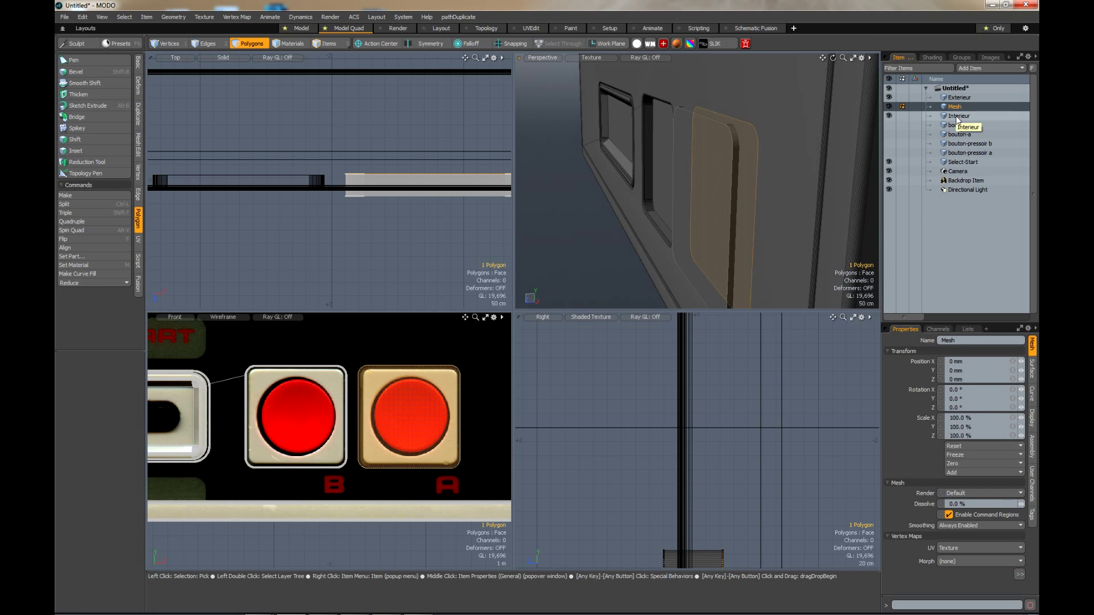
Select Interieur, move it above Mesh in the item order, and hide Exterieur.
click(957, 116)
drag(956, 116, 955, 106)
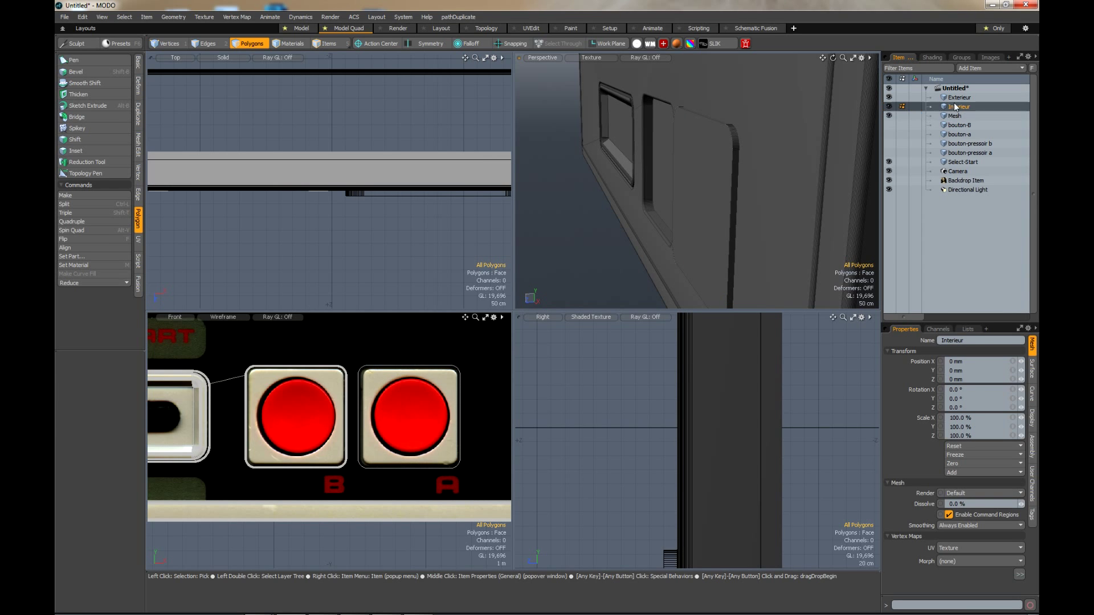
click(888, 98)
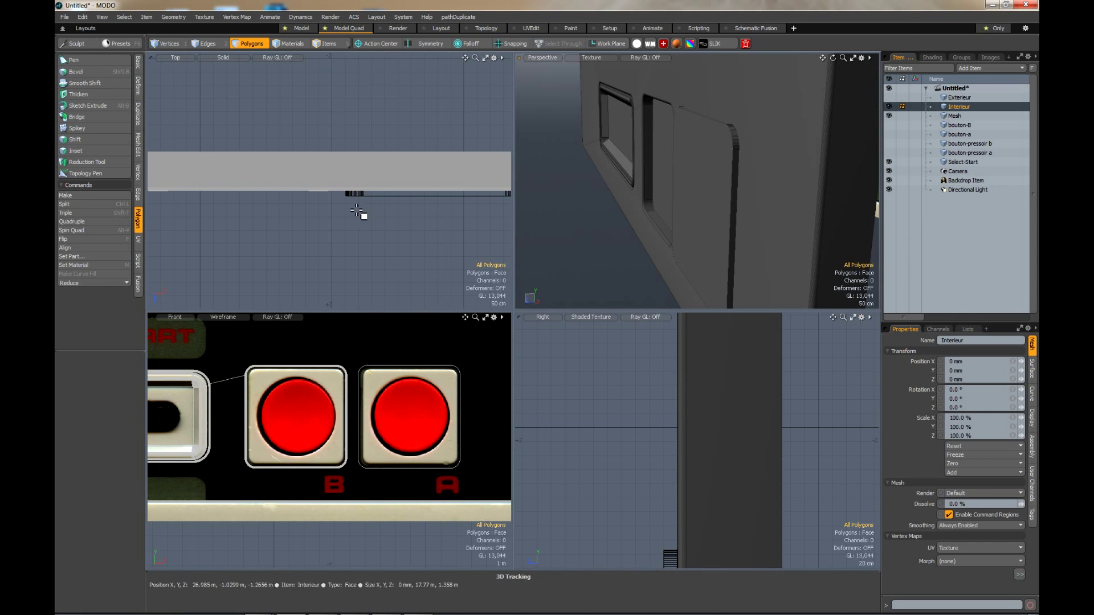
Apply a Boolean Subtract to Interieur with Background as the drive mesh, and hide Mesh to expose the cut.
click(138, 148)
click(78, 254)
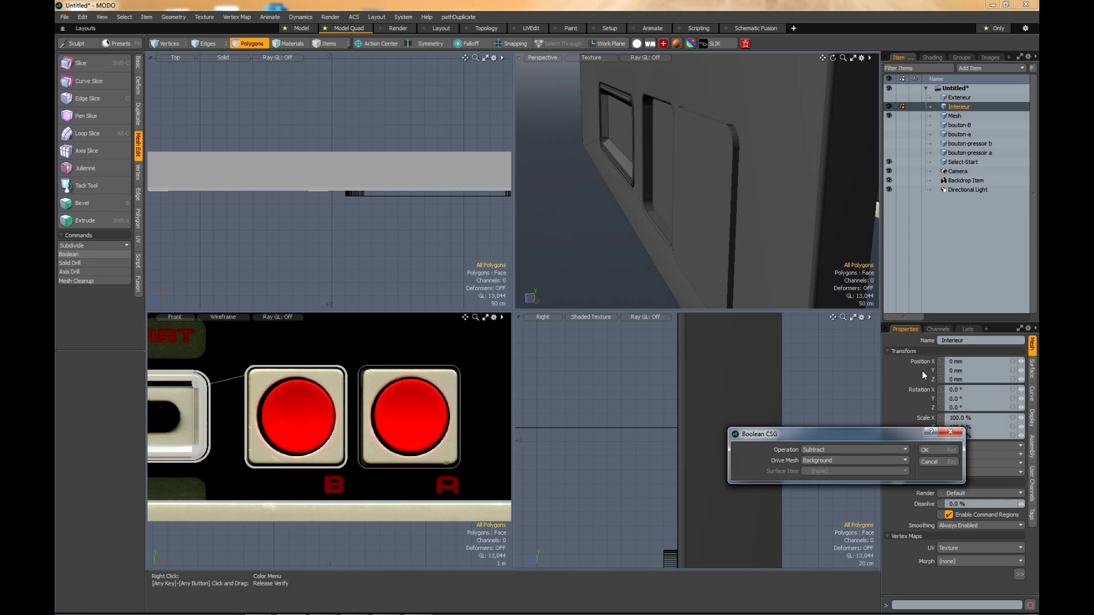
click(925, 449)
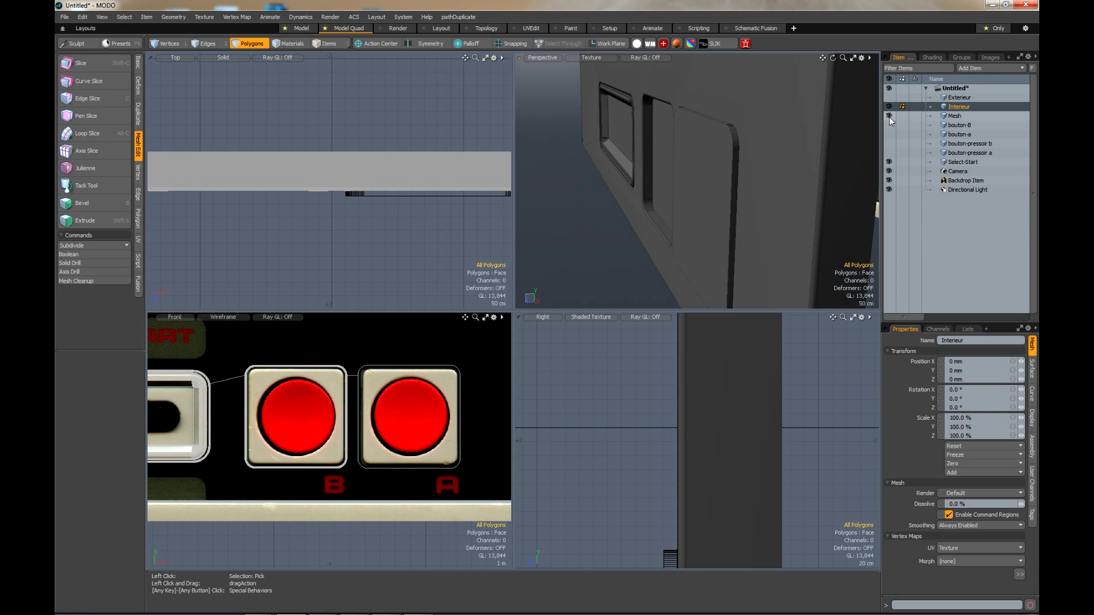
click(888, 115)
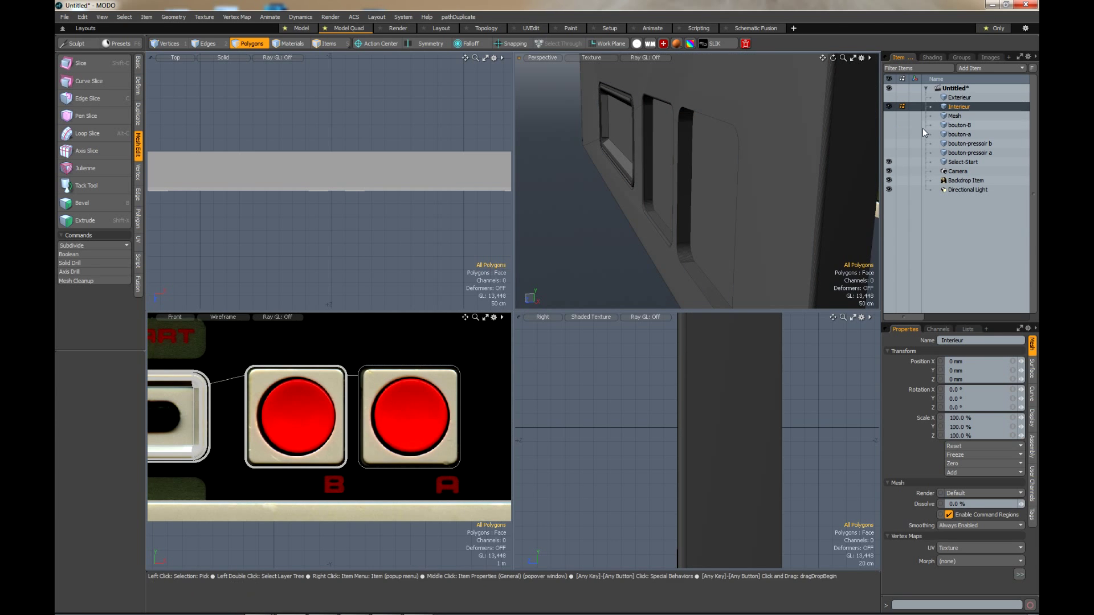
Move Mesh below Backdrop Item and make Exterieur, bouton-B, bouton-a, bouton-pressoir b and bouton-pressoir a visible.
drag(955, 117, 962, 190)
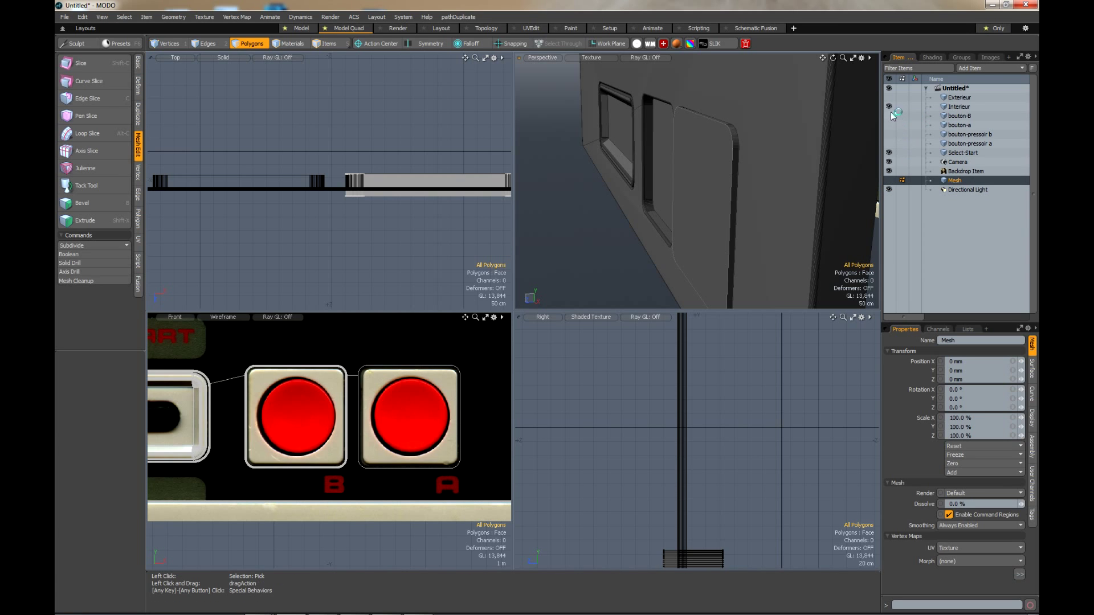
drag(887, 98, 891, 108)
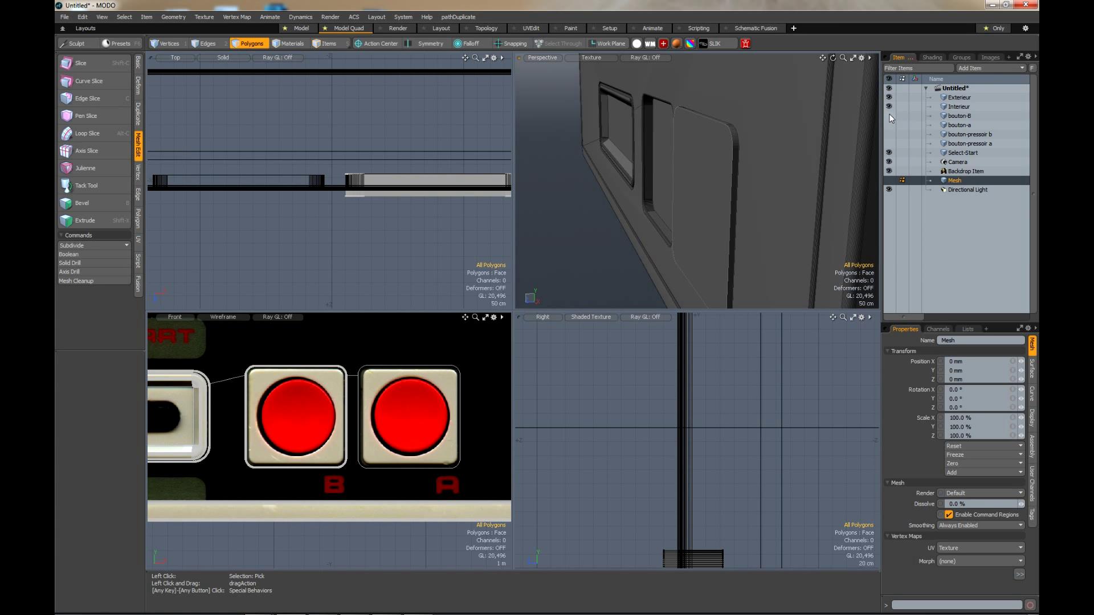
click(889, 116)
click(888, 125)
click(890, 134)
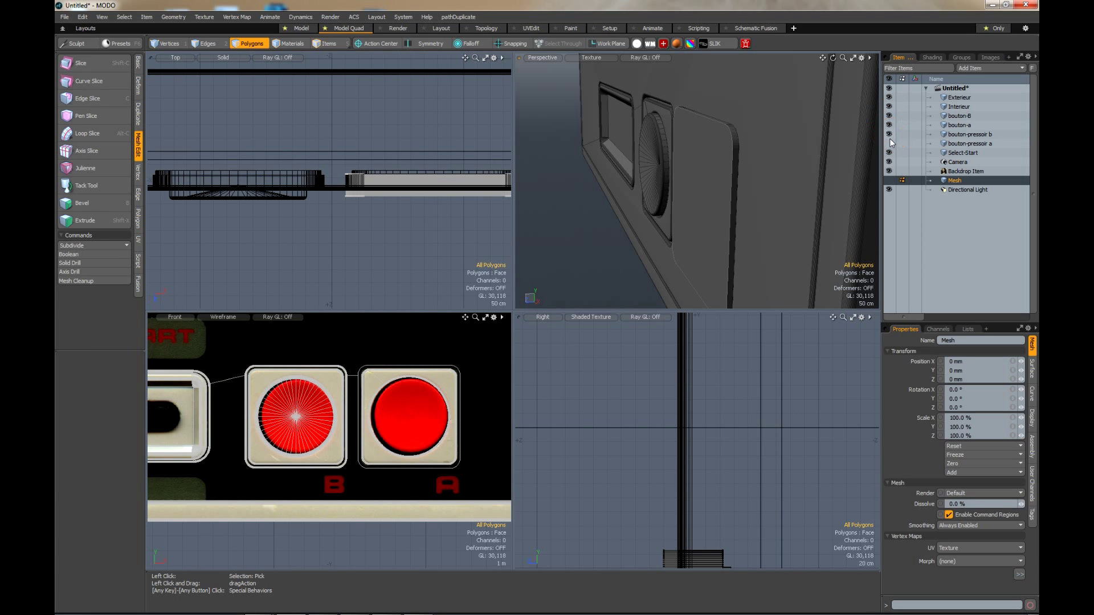
click(888, 143)
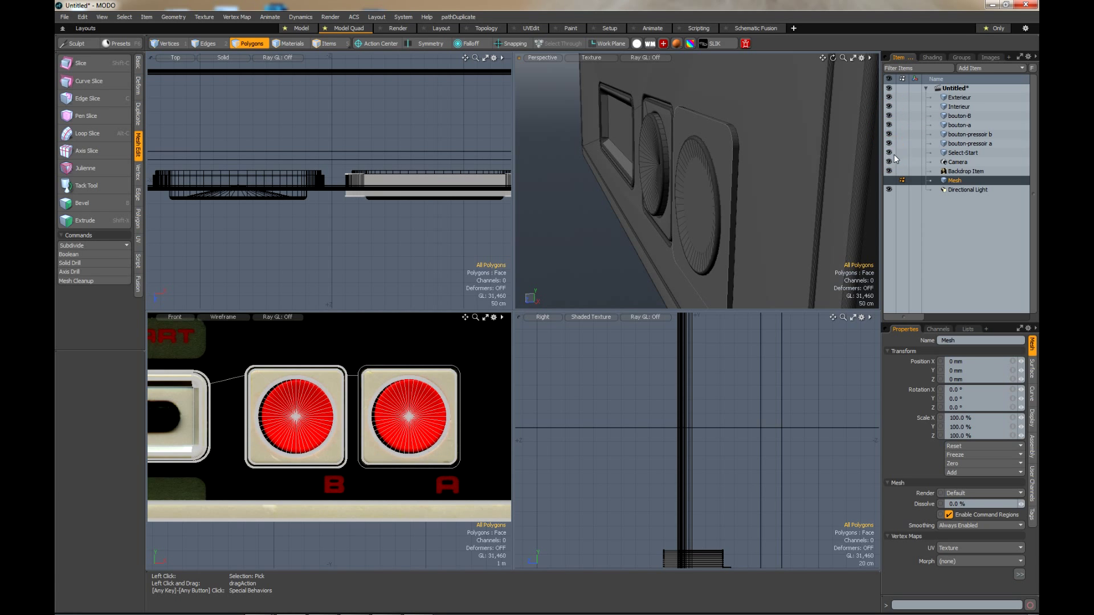
Select the Interieur item and, in edge mode, its connected front edges starting from the rim of the A button opening.
click(959, 97)
scroll(728, 130, up, 3)
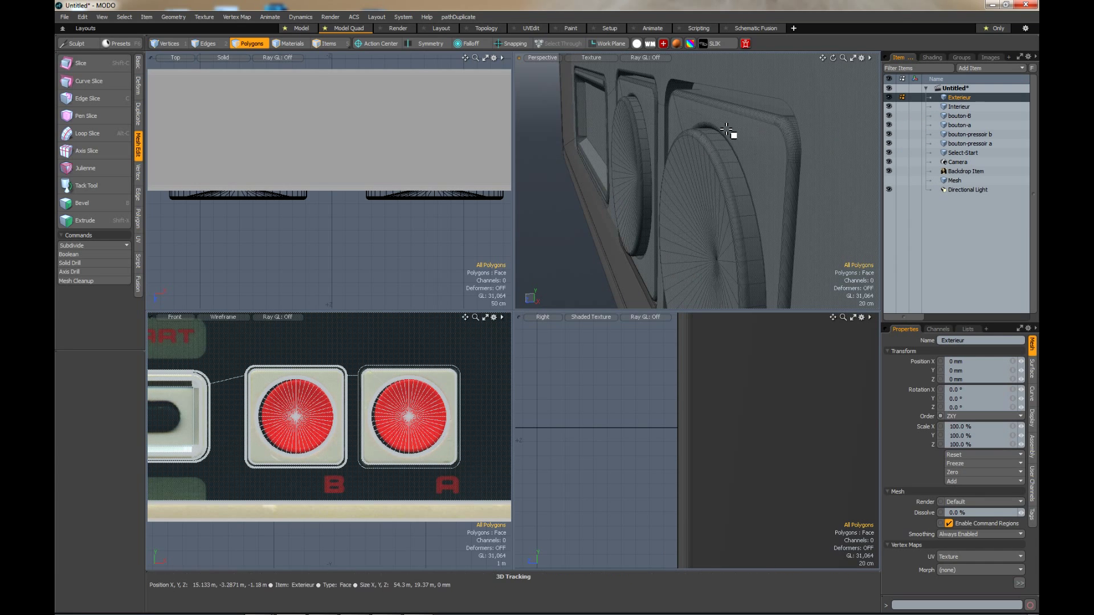
drag(833, 57, 835, 61)
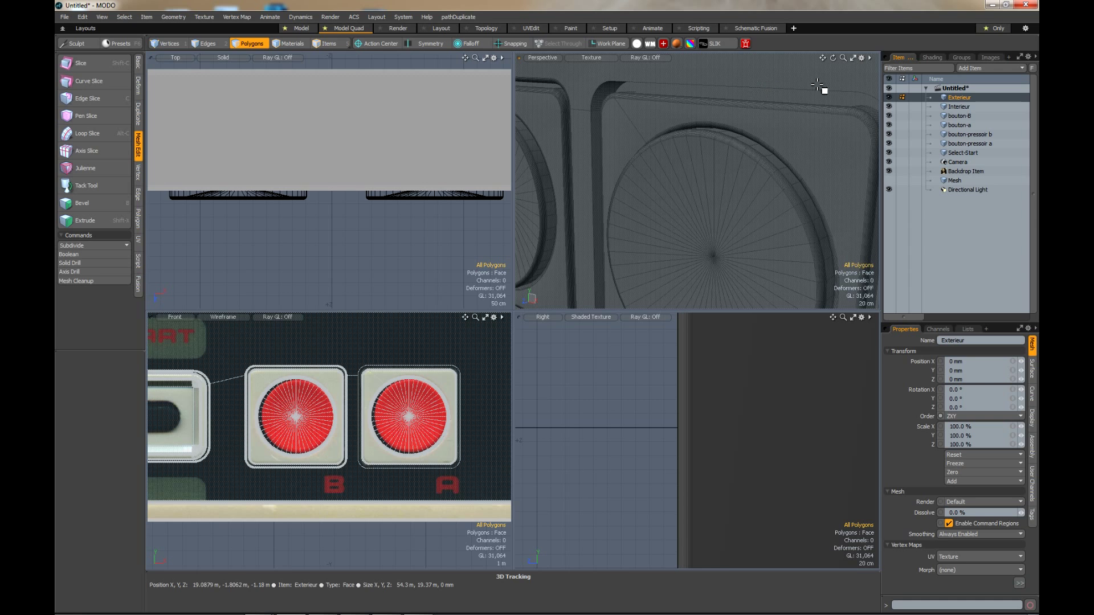
click(959, 107)
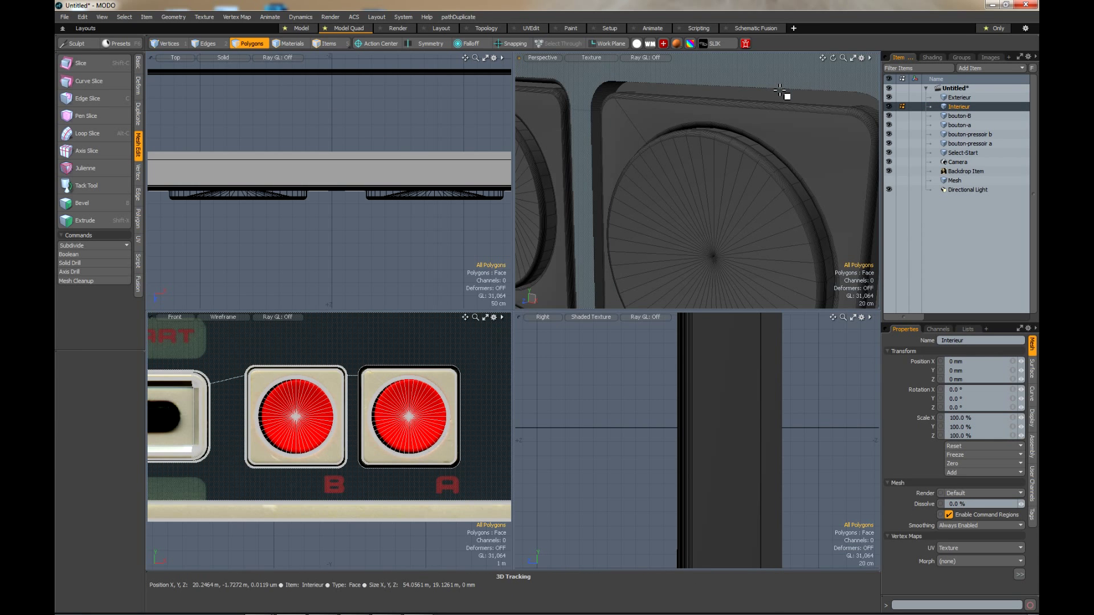
key(2)
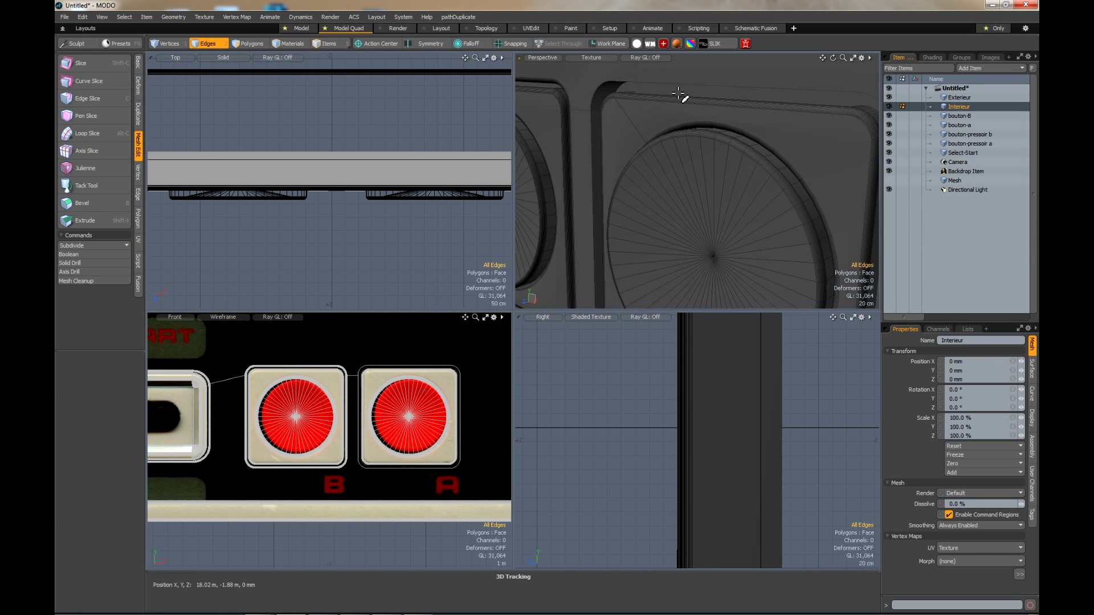
double_click(677, 85)
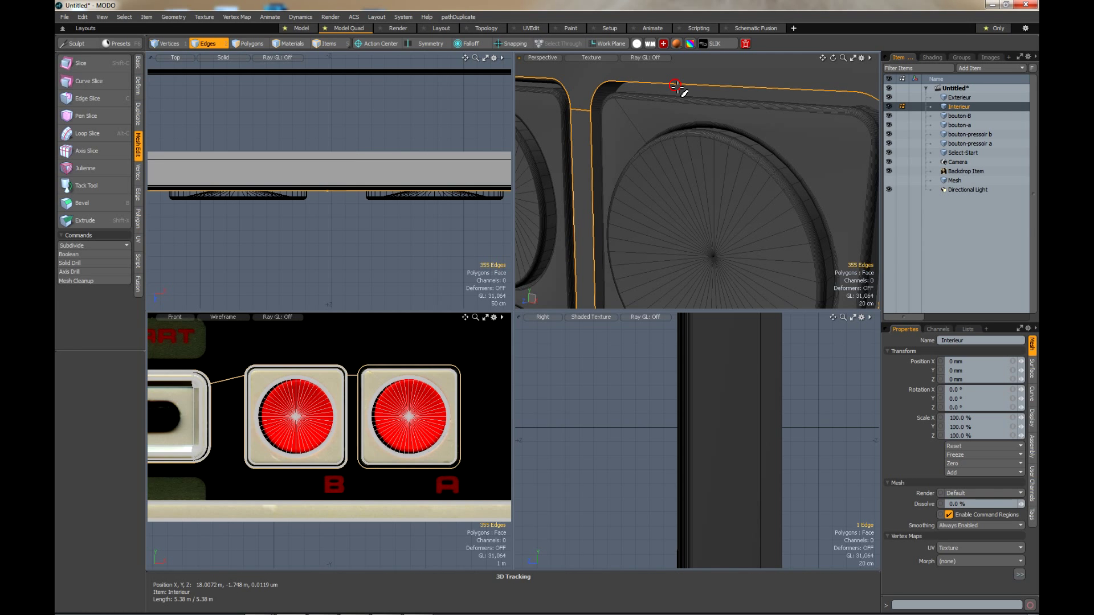
Deselect the edges around the Select-Start opening and along the front panel's outer outline.
scroll(678, 90, down, 5)
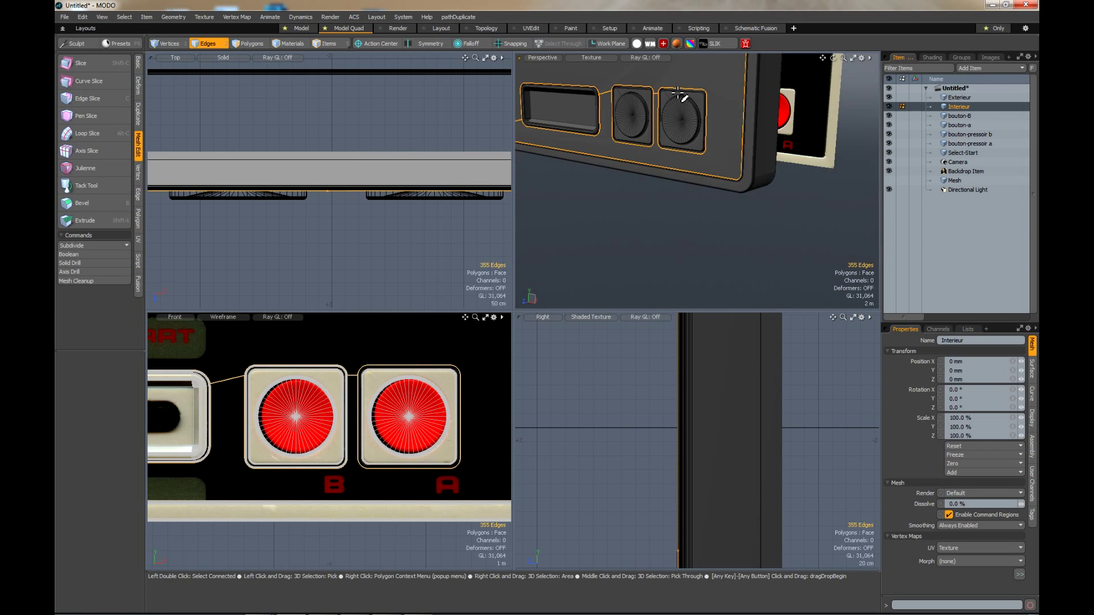
scroll(677, 94, up, 2)
scroll(678, 96, down, 2)
scroll(676, 95, down, 3)
scroll(678, 91, up, 4)
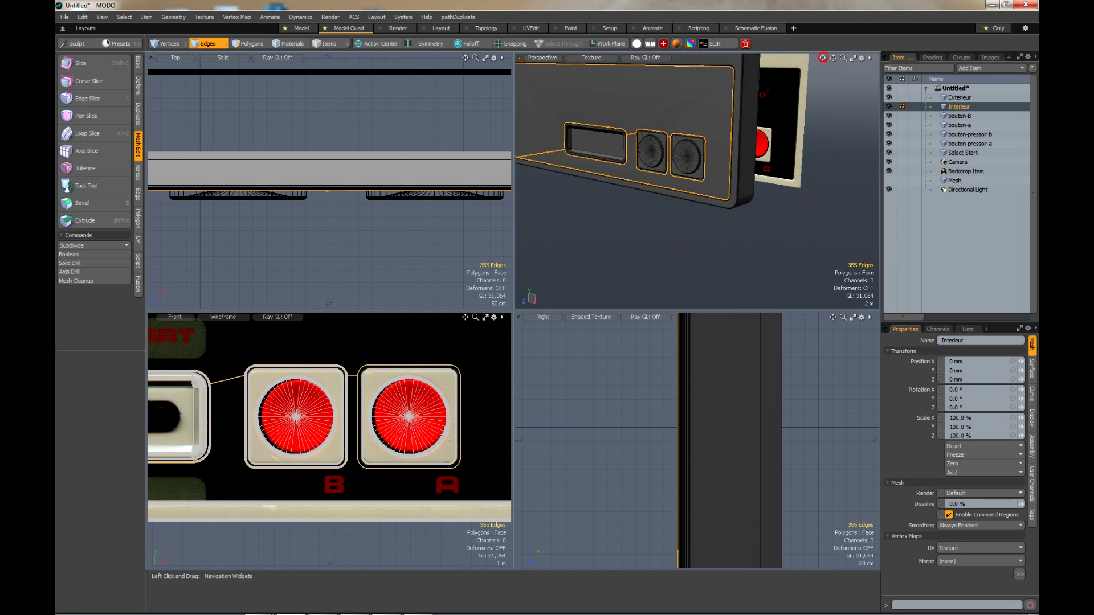
drag(823, 57, 872, 102)
mouse_move(536, 83)
ctrl+right_down()
mouse_move(648, 221)
mouse_move(718, 281)
ctrl+right_up()
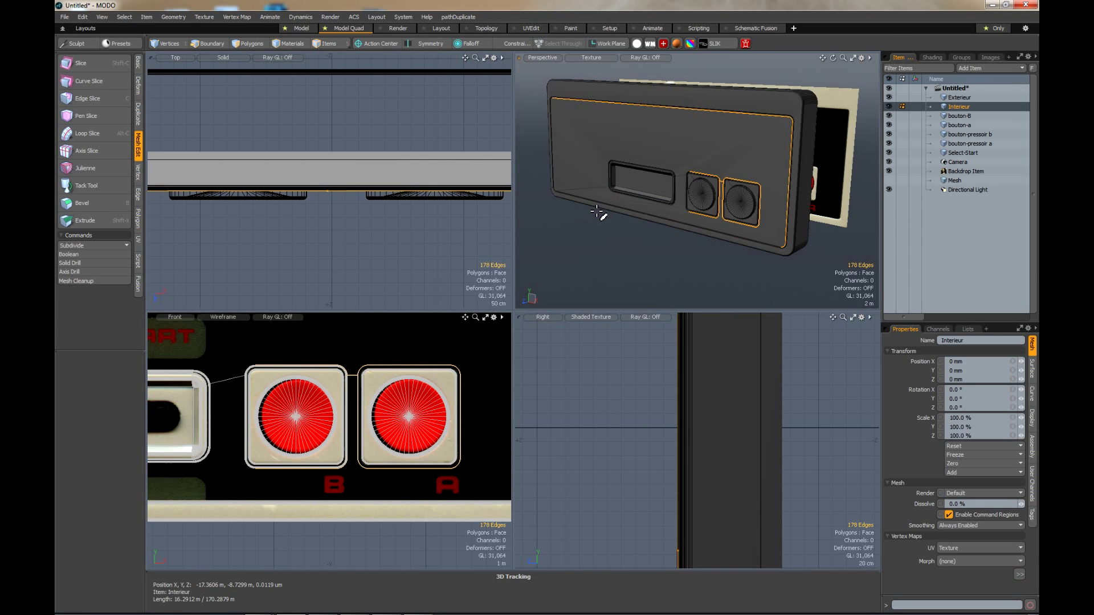
mouse_move(598, 130)
ctrl+mouse_down()
mouse_move(674, 98)
mouse_move(790, 142)
mouse_move(804, 133)
ctrl+mouse_up()
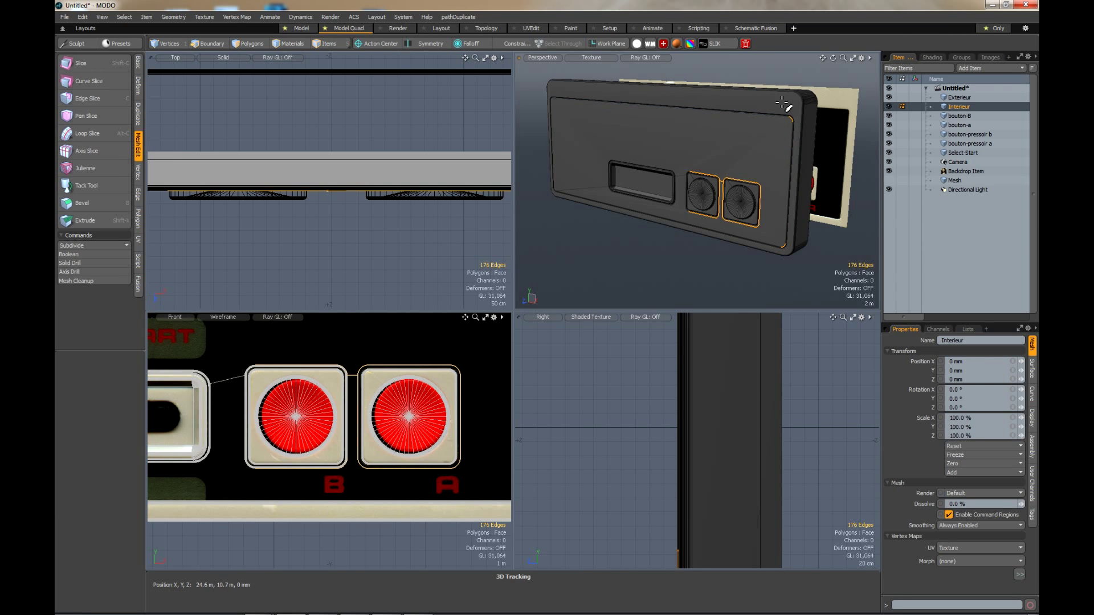
ctrl+right_drag(782, 103, 817, 272)
scroll(732, 213, up, 4)
scroll(684, 148, down, 2)
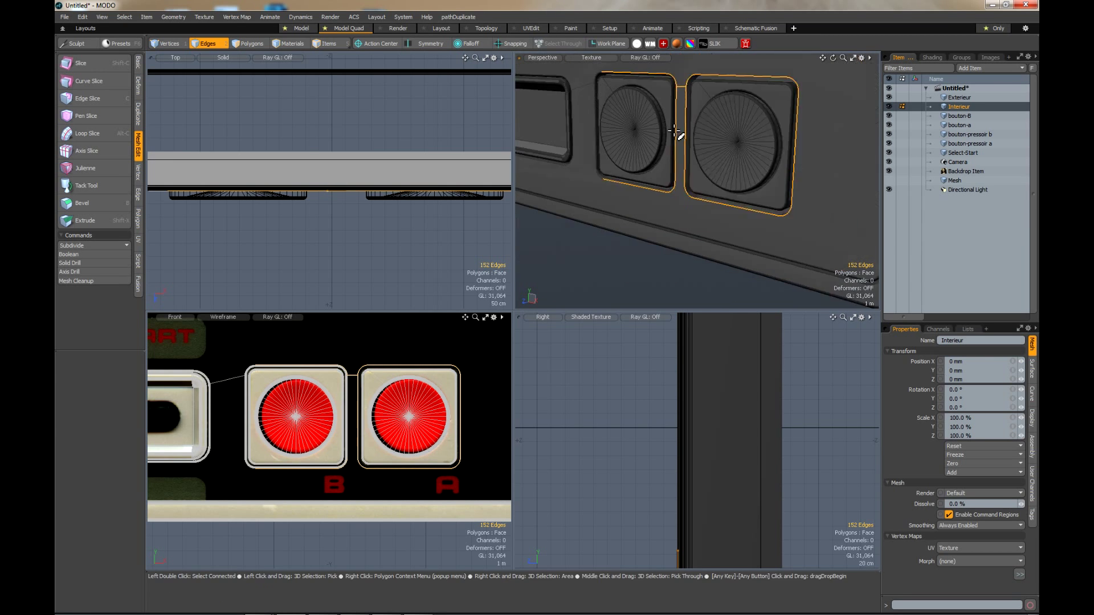
Deselect the B opening's edges and the edge joining both openings, keeping only the loop around the A opening.
scroll(629, 87, up, 3)
ctrl+drag(607, 86, 738, 90)
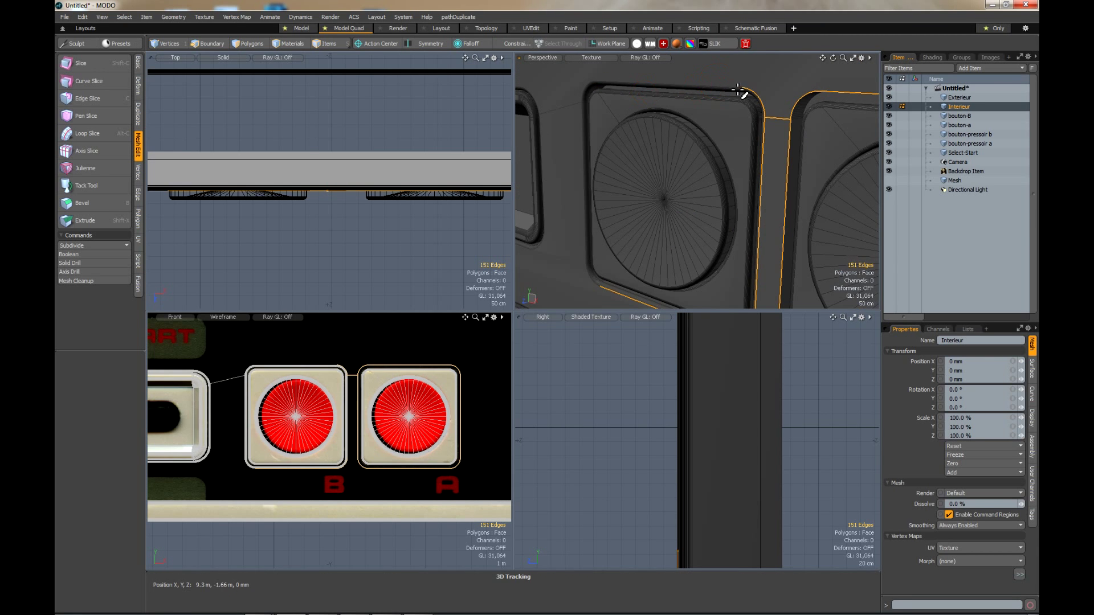
ctrl+click(778, 119)
scroll(761, 163, down, 2)
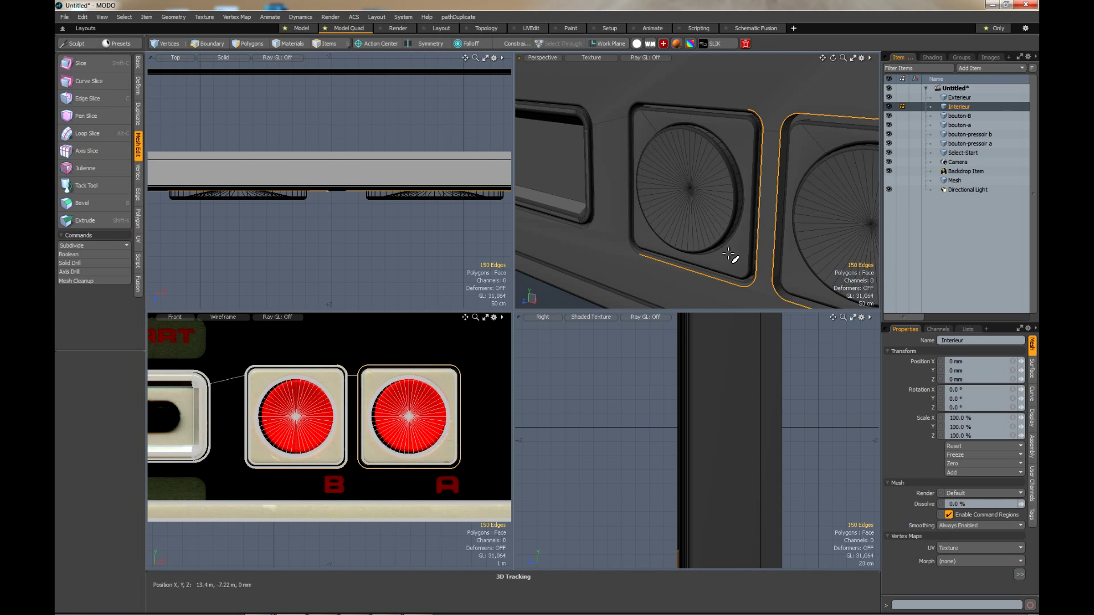
ctrl+click(689, 268)
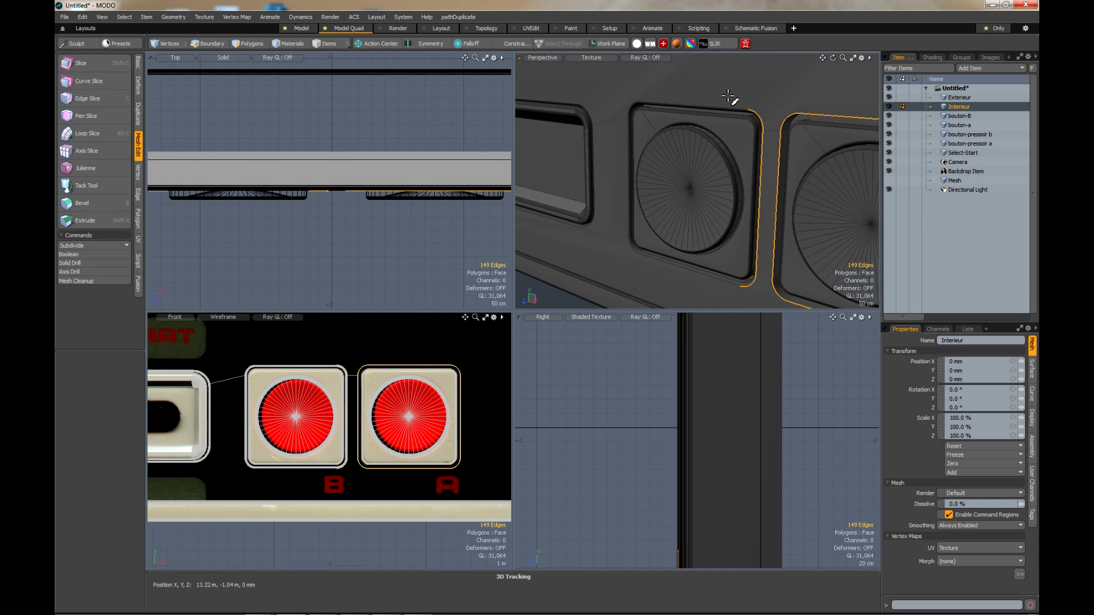
ctrl+right_drag(721, 84, 767, 305)
scroll(754, 216, down, 3)
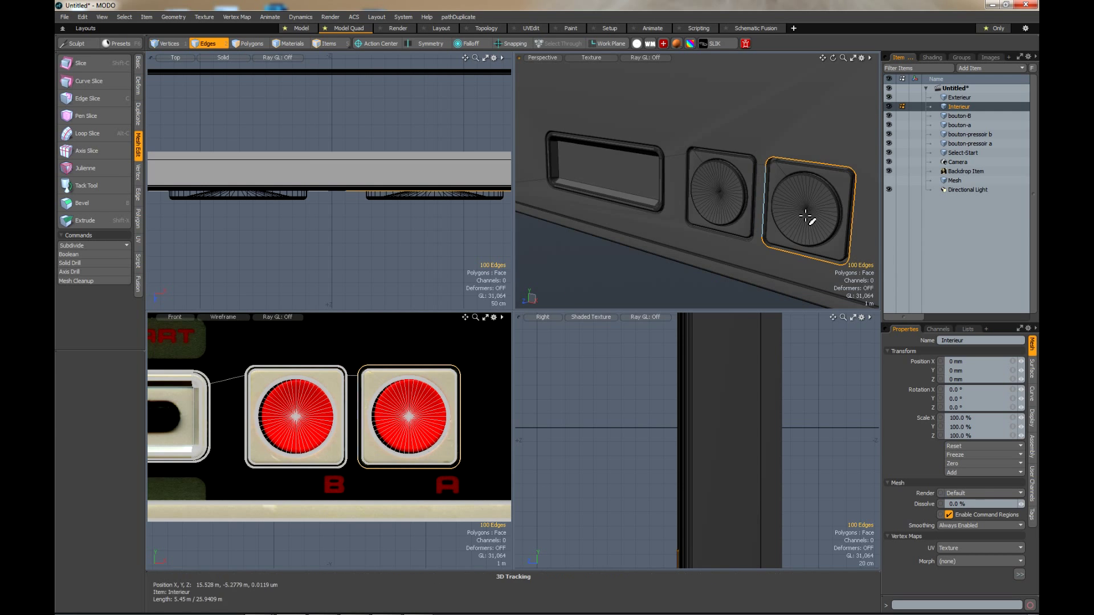
Bevel the edge loop around the A opening with a 12.2 cm inset, round level 6 and Round edge shape.
scroll(848, 211, up, 5)
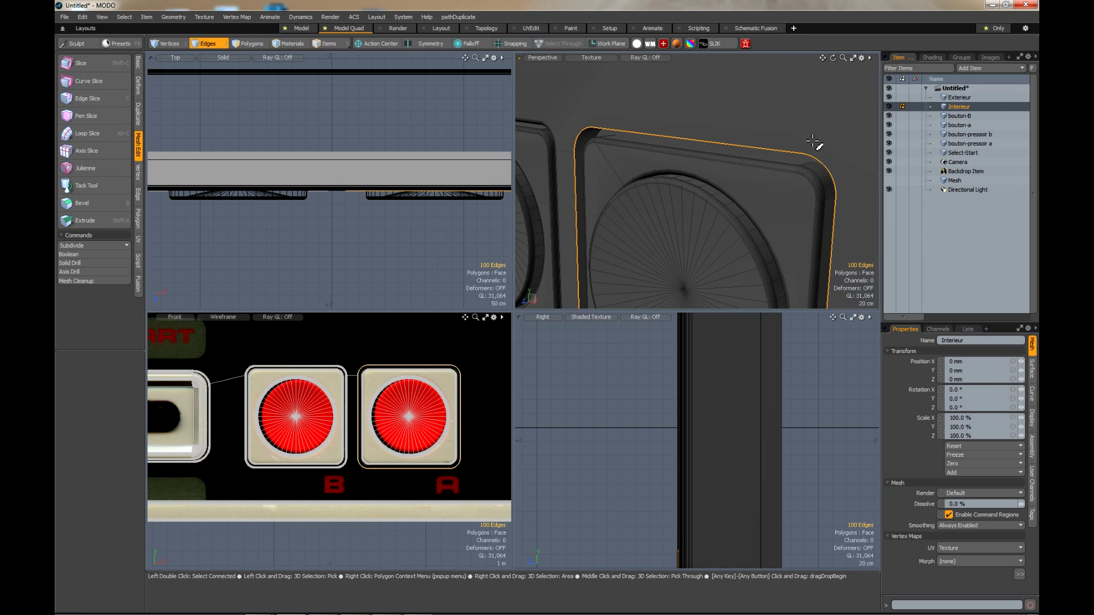
key(b)
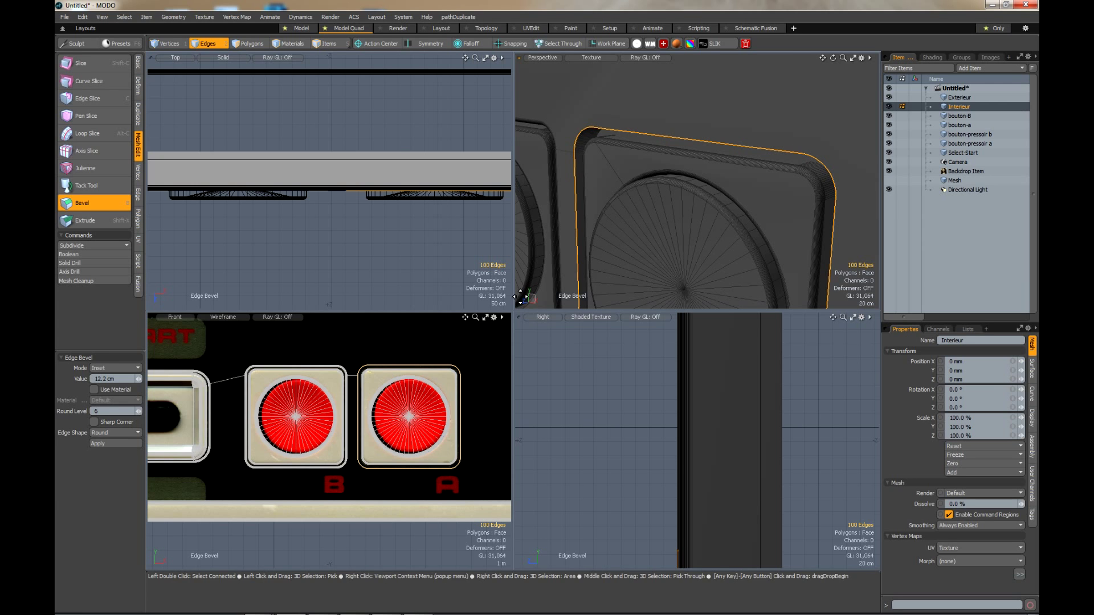
click(98, 444)
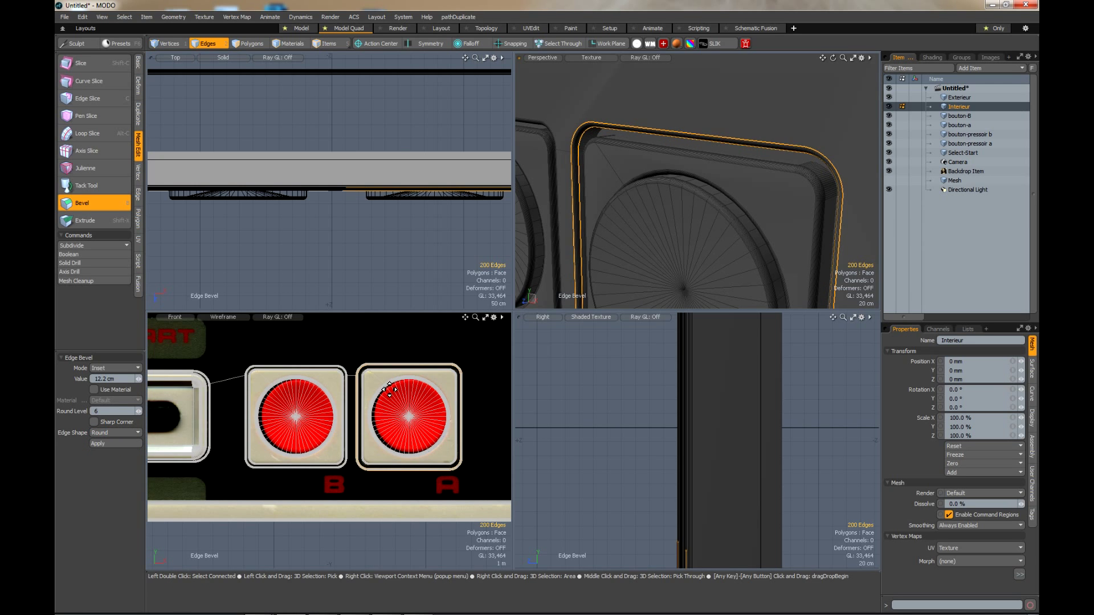
scroll(390, 390, up, 8)
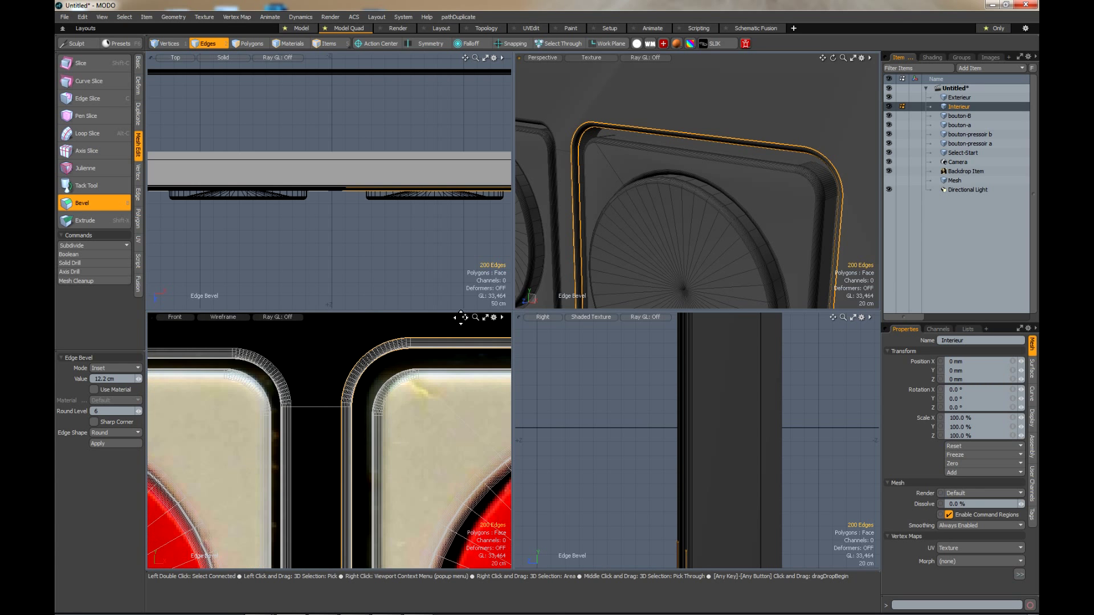
scroll(653, 134, up, 3)
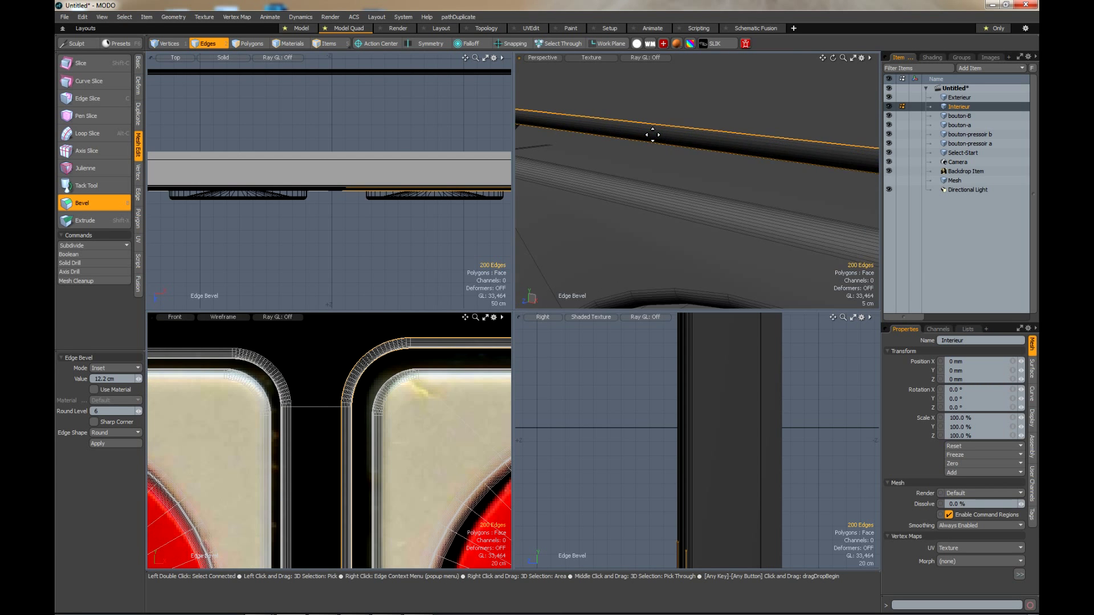
scroll(652, 135, down, 5)
scroll(652, 134, down, 3)
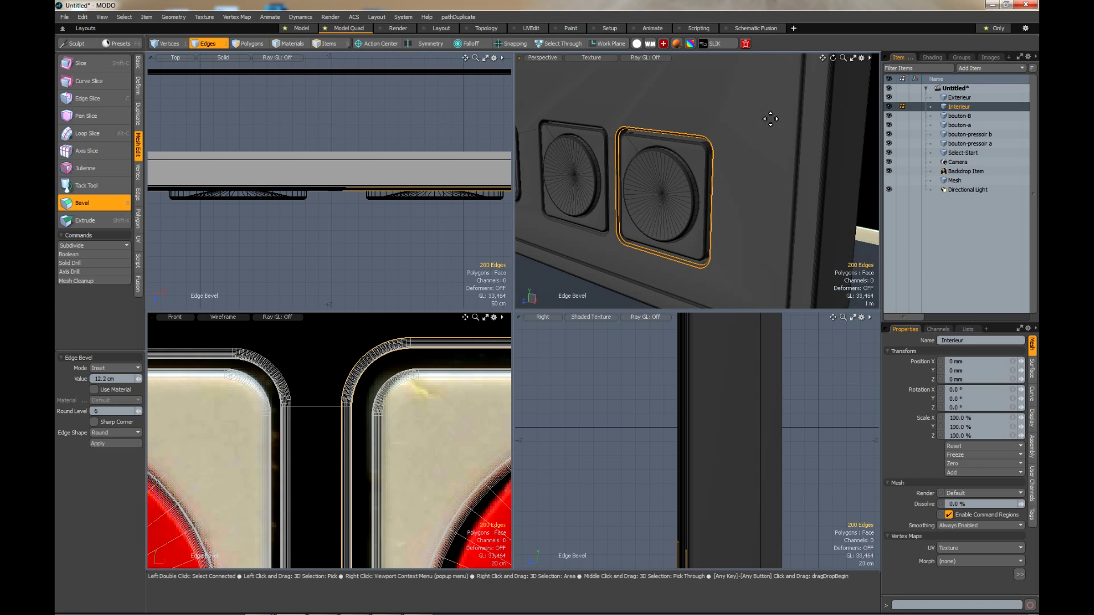
Hide bouton-B, bouton-a, bouton-pressoir b, bouton-pressoir a, Select-Start and Exterieur, keeping the Interieur item visible.
click(888, 115)
click(888, 125)
click(888, 134)
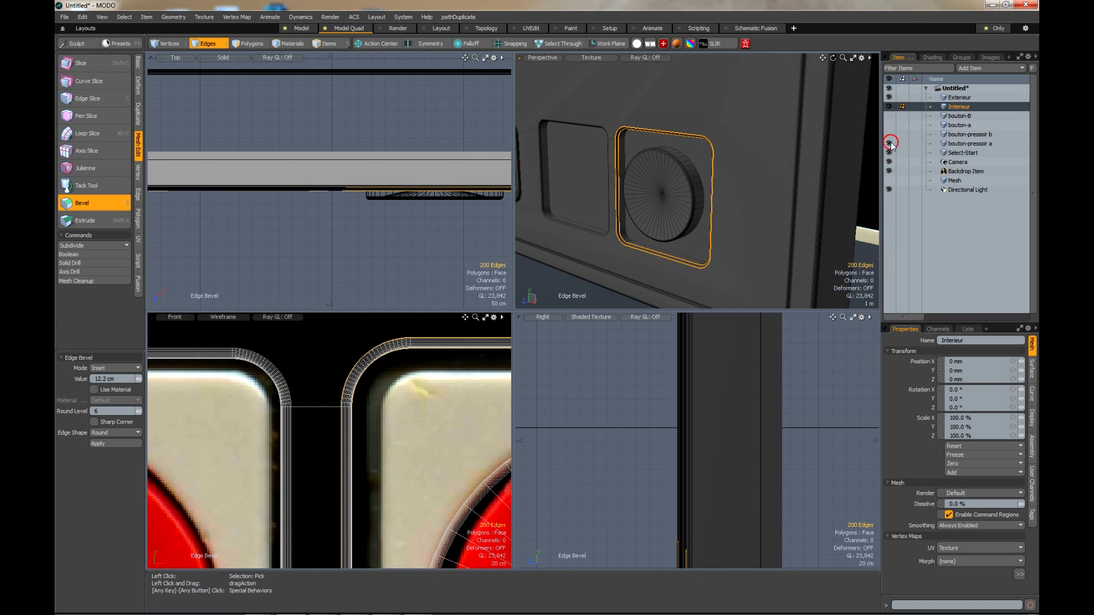
click(888, 143)
click(888, 152)
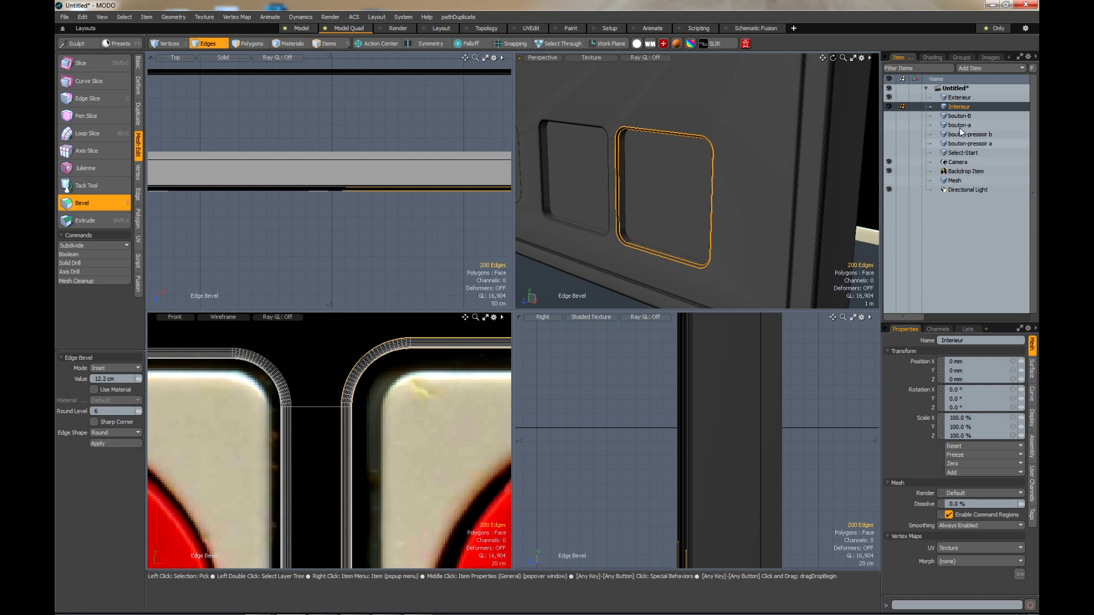
click(889, 97)
Drop the Bevel tool and select all edges of the A opening through its full depth, including the inner walls.
scroll(365, 402, down, 5)
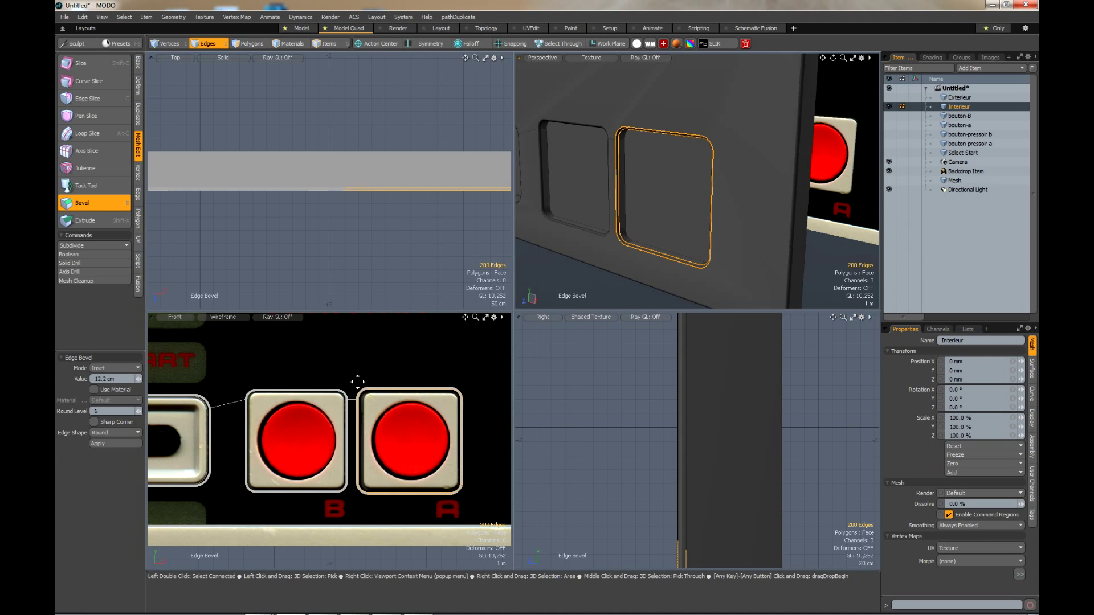
click(357, 381)
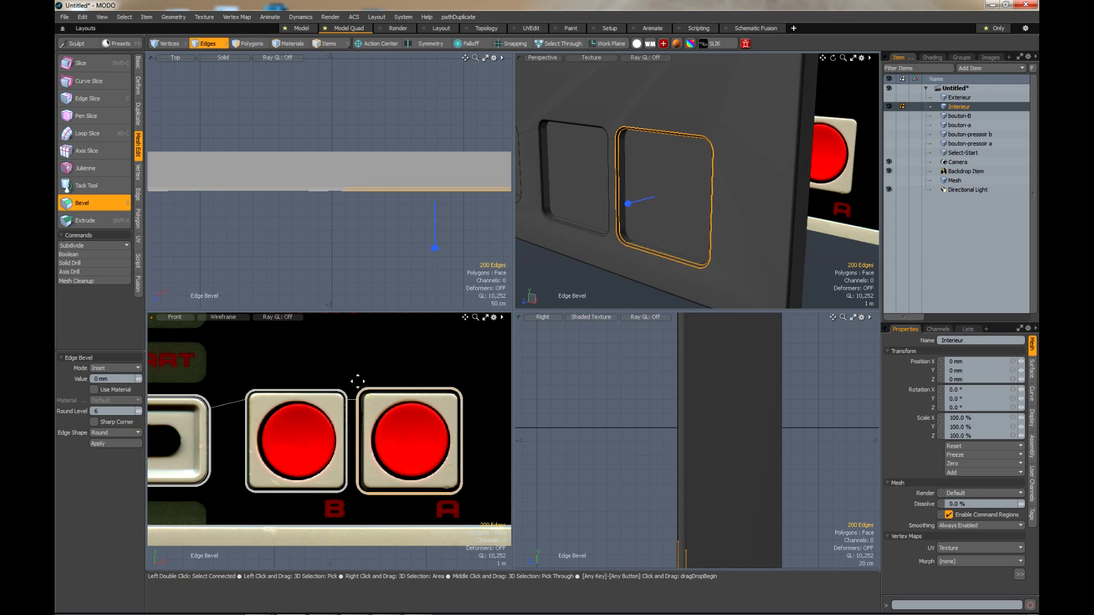
key(space)
right_drag(356, 379, 469, 504)
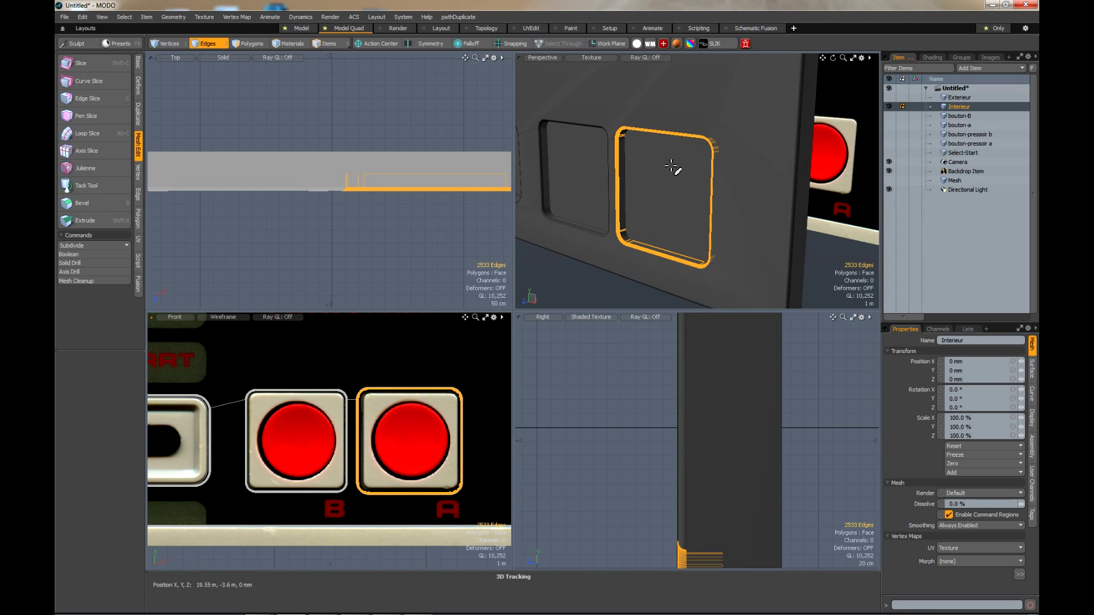
scroll(641, 245, up, 3)
scroll(641, 245, down, 3)
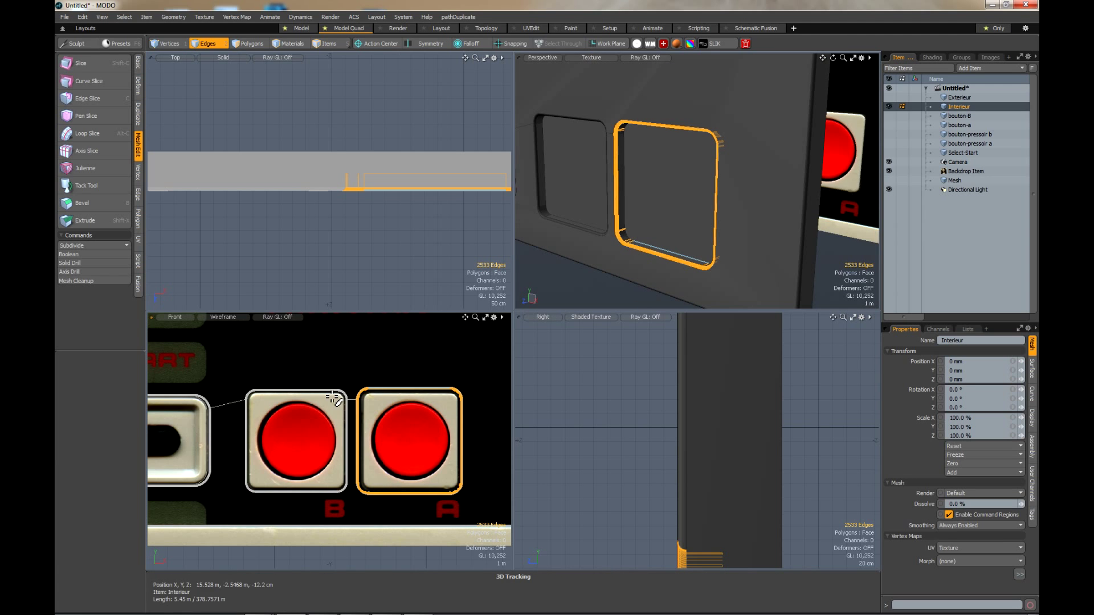
mouse_move(354, 380)
right_down()
mouse_move(391, 427)
mouse_move(488, 506)
right_up()
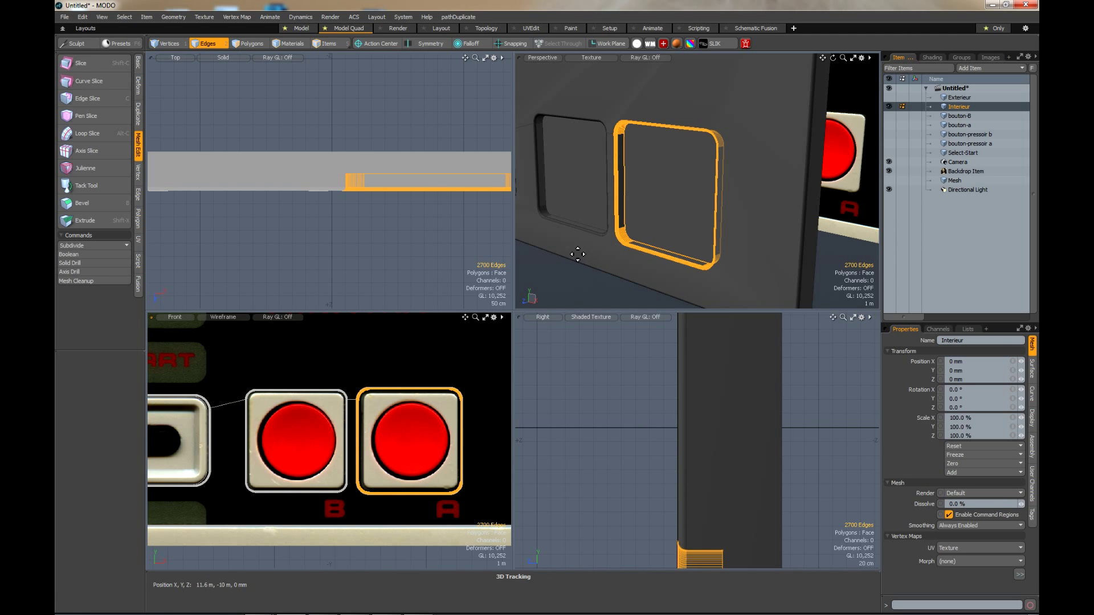
Scale the selected A opening edges uniformly in X and Y to 96.5% so its rim matches the reference outline.
key(y)
scroll(442, 434, up, 2)
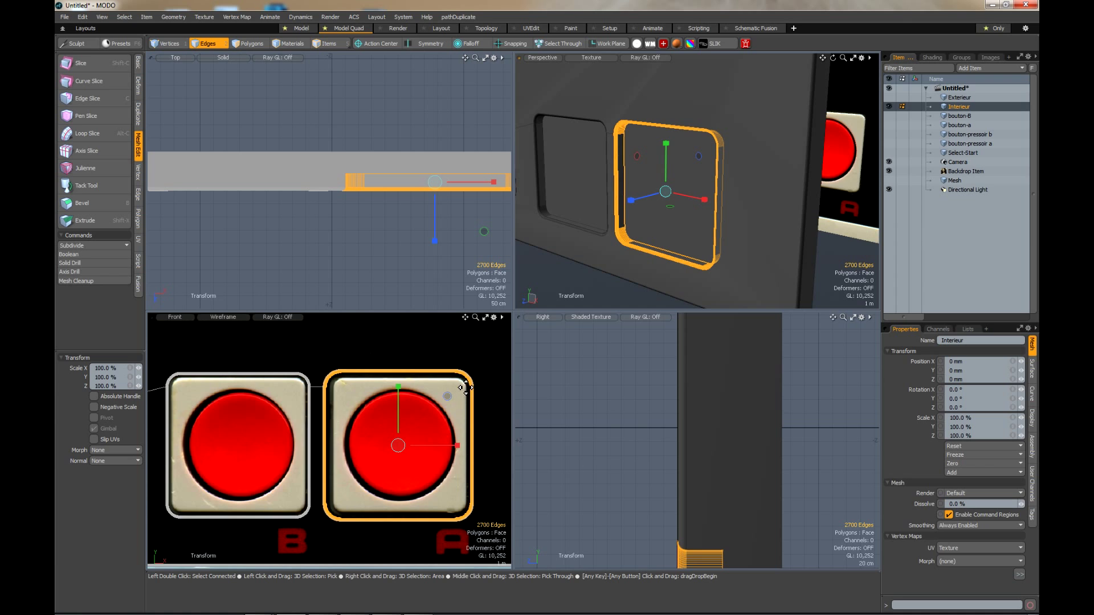
scroll(460, 392, up, 3)
scroll(455, 394, down, 3)
drag(444, 401, 441, 405)
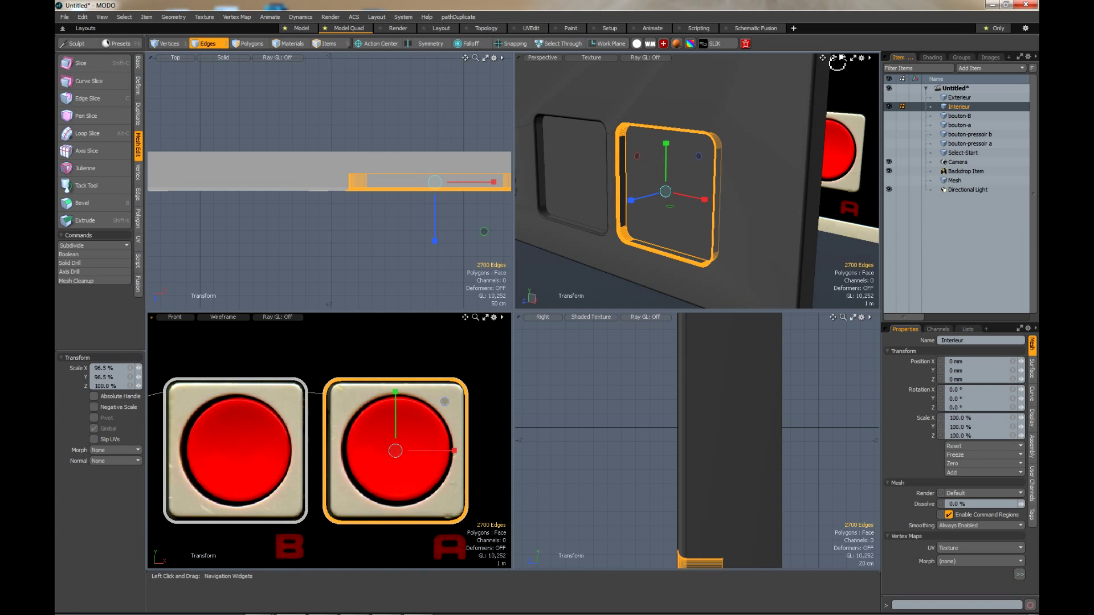
drag(832, 58, 809, 57)
key(space)
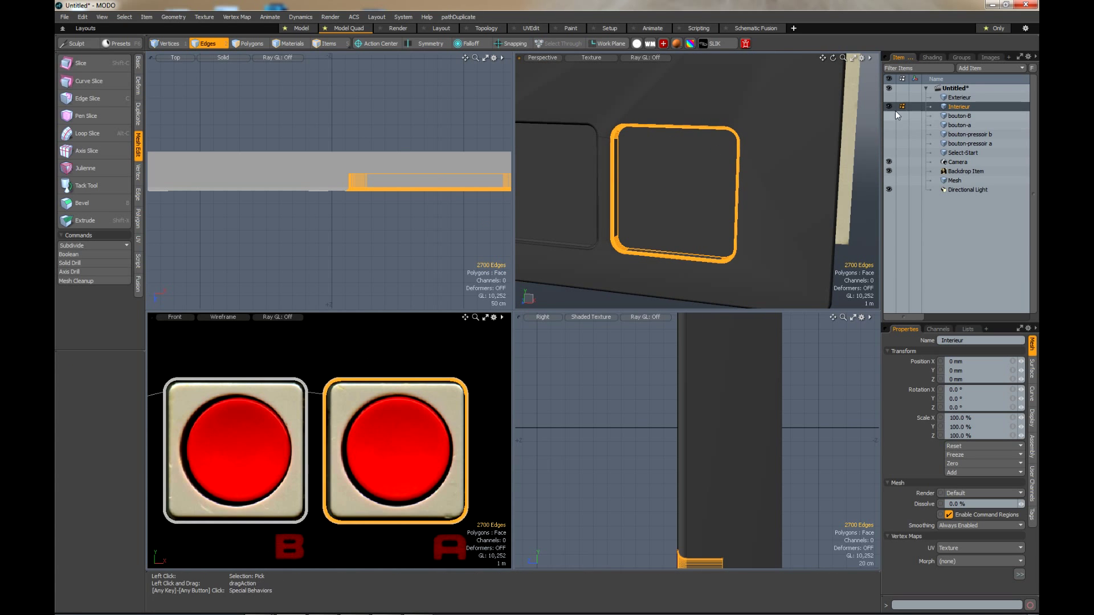
Make bouton-B, bouton-a, both bouton-pressoir items and Select-Start visible again and clear the edge selection.
drag(890, 117, 890, 162)
click(888, 153)
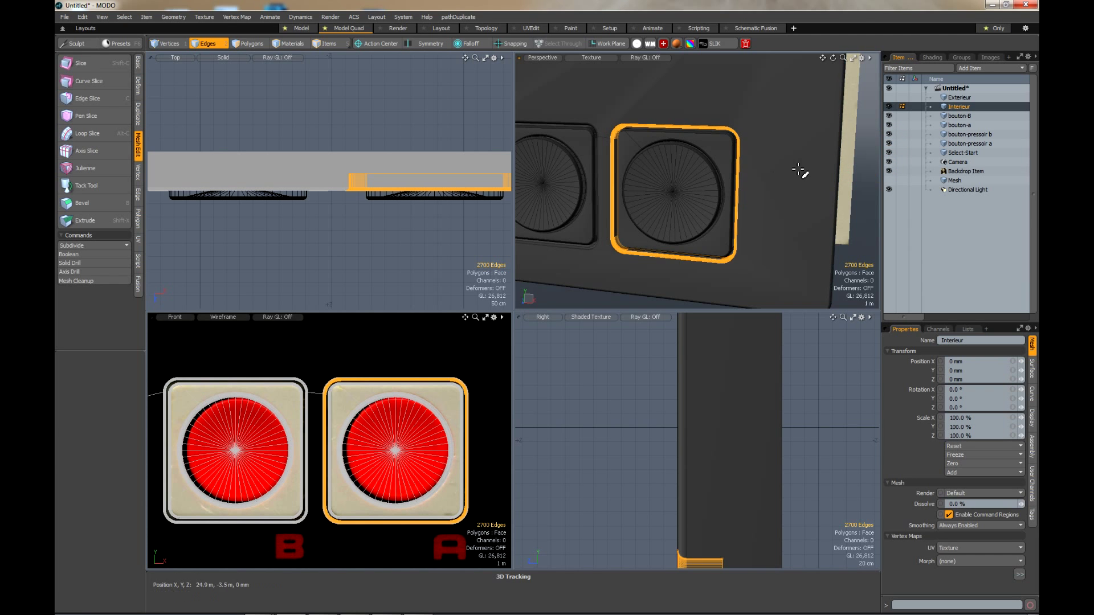
key(Escape)
scroll(745, 167, down, 3)
scroll(744, 167, up, 3)
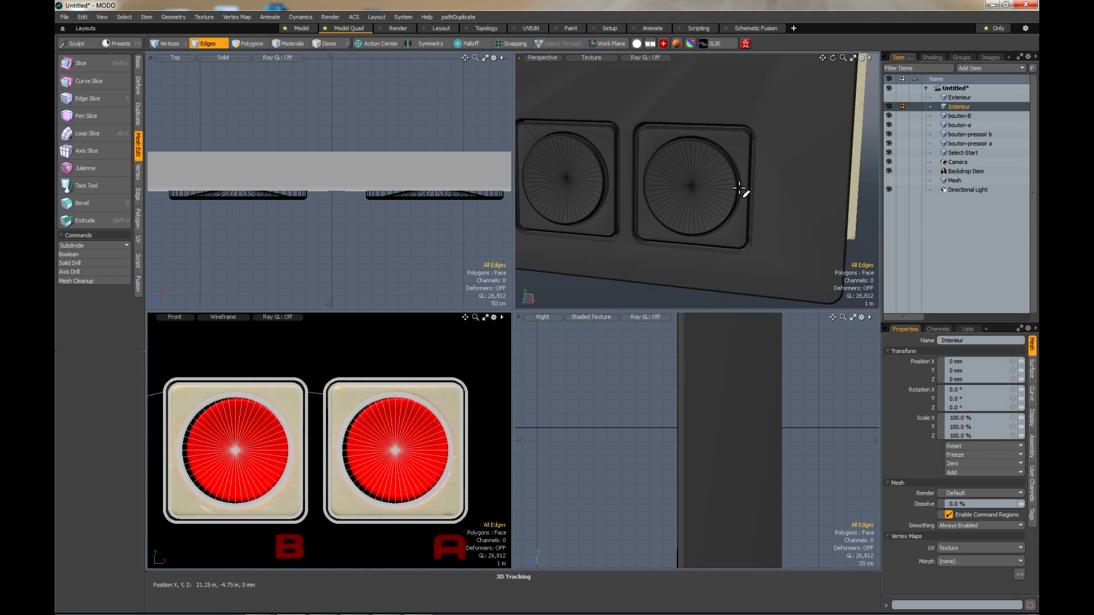
Examine the Select-Start, B and A openings and their buttons in the render preview, up close and as a whole.
click(411, 27)
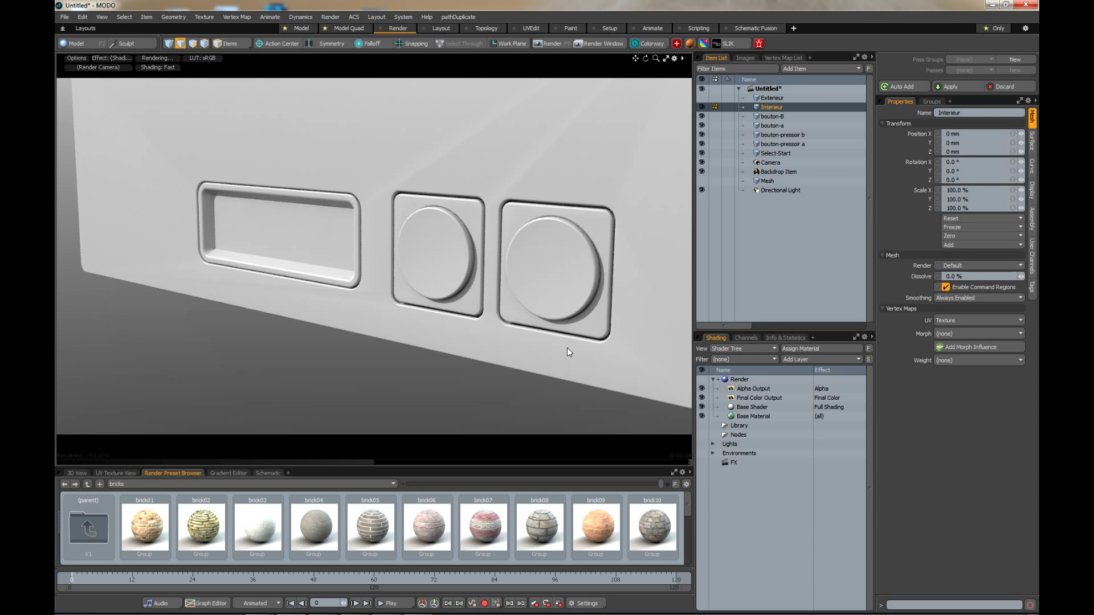
scroll(358, 257, down, 5)
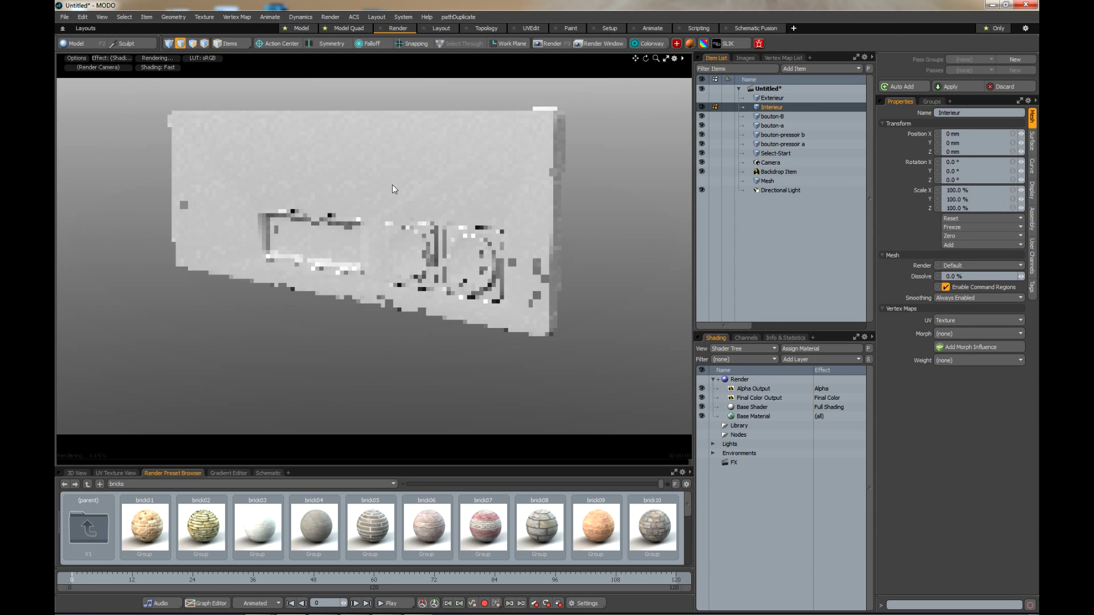
scroll(359, 135, up, 4)
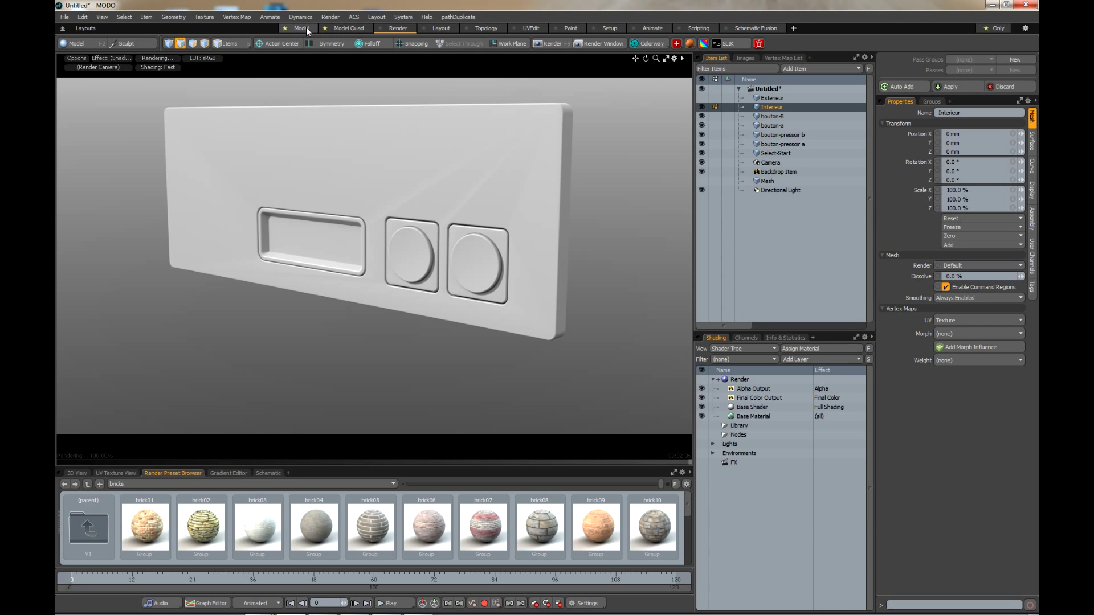
Return to the Model Quad layout and maximize the Front view with the whole controller reference framed.
click(349, 26)
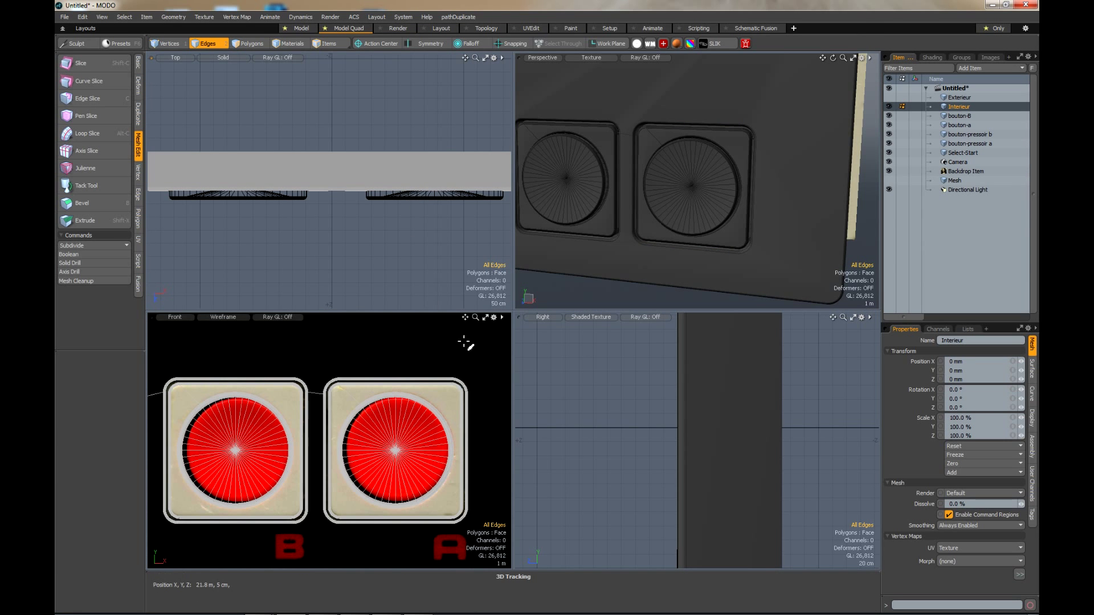
click(485, 316)
scroll(515, 280, down, 6)
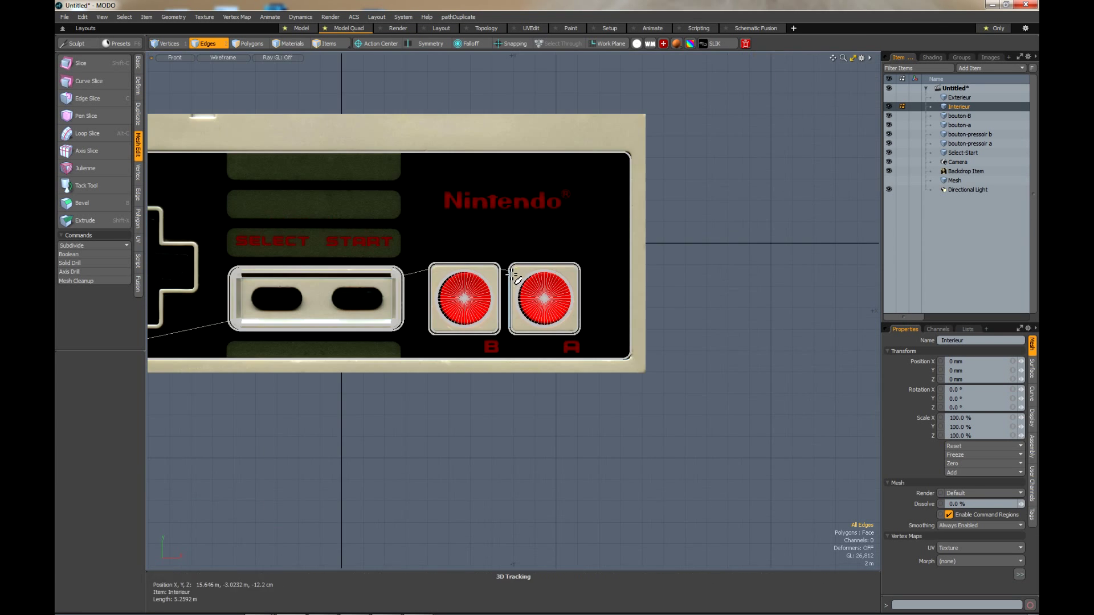
scroll(495, 237, up, 3)
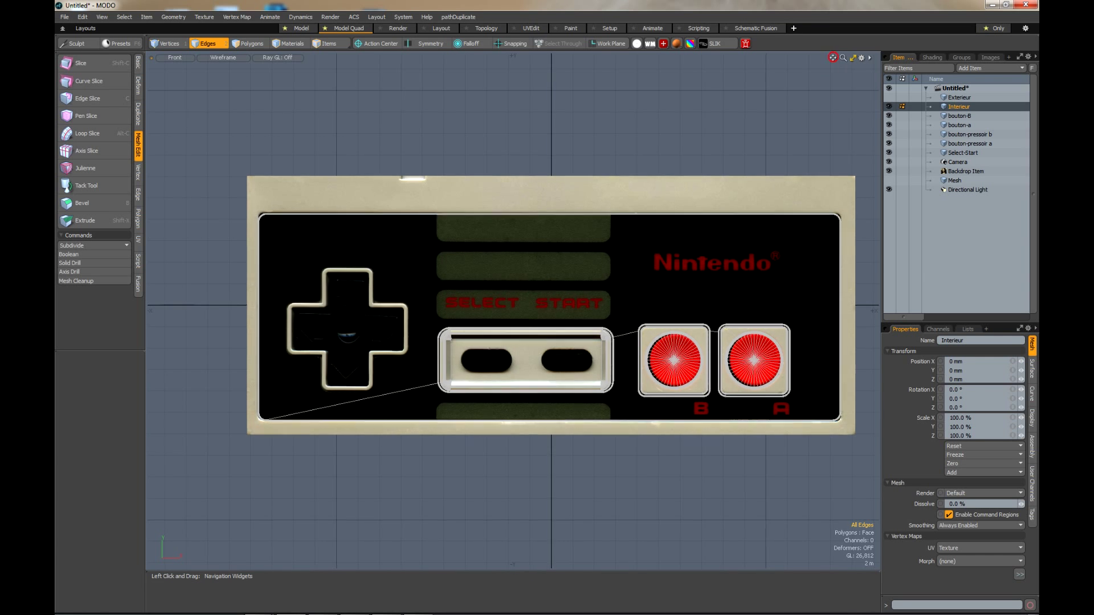
drag(833, 57, 799, 58)
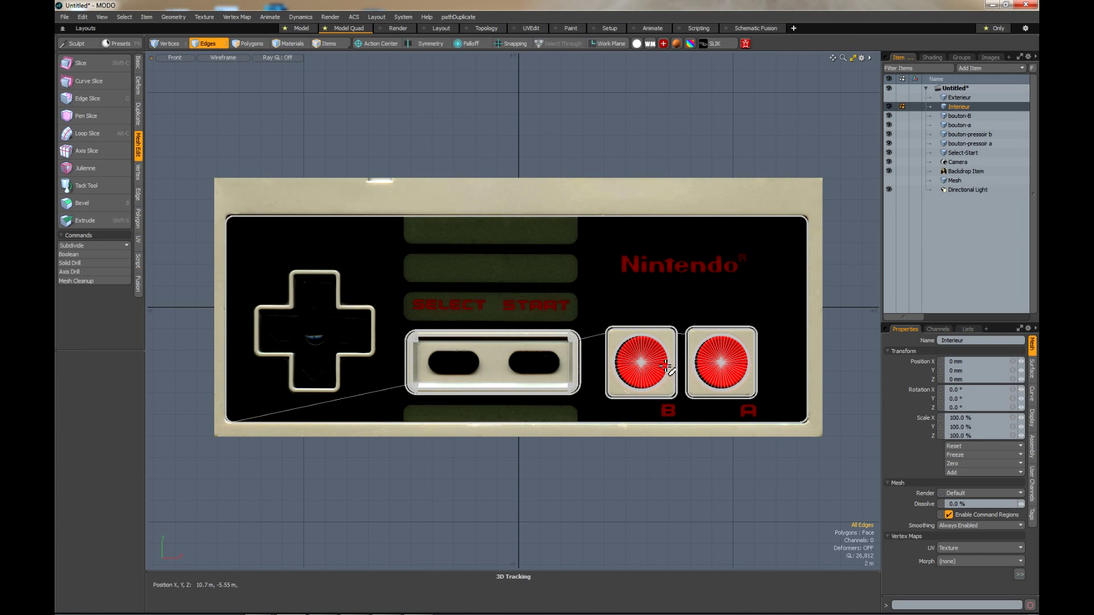